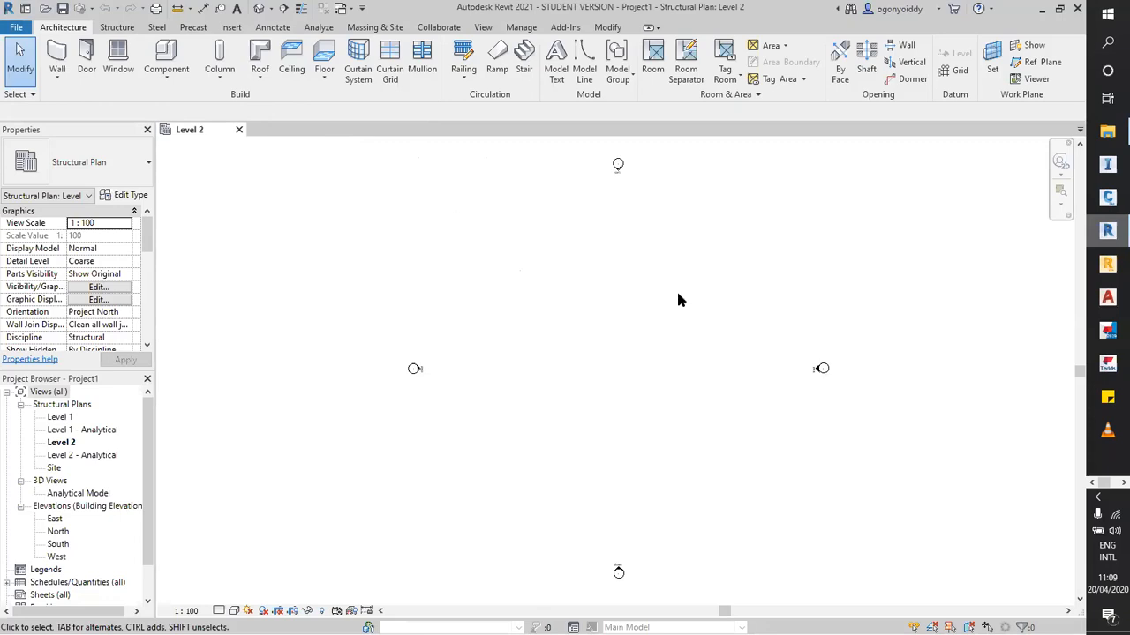
{"action": "scroll", "coordinate": [547, 210], "scroll_direction": "down", "scroll_amount": 1}
{"action": "scroll", "coordinate": [589, 202], "scroll_direction": "up", "scroll_amount": 3}
{"action": "scroll", "coordinate": [580, 212], "scroll_direction": "down", "scroll_amount": 2}
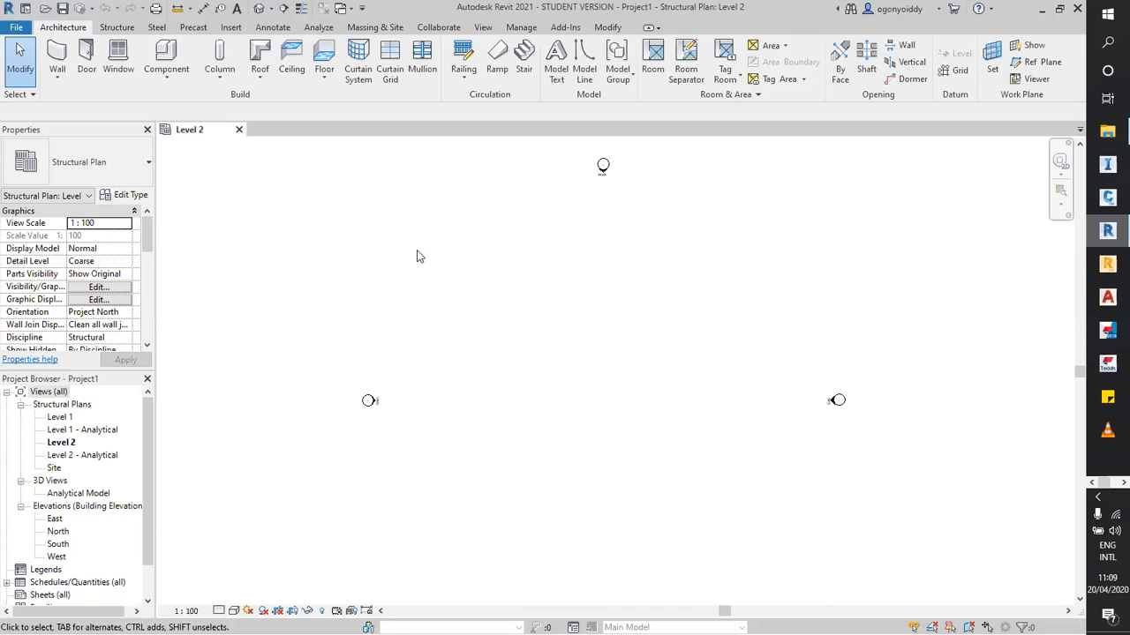
Start linking a Revit model and browse to the REVIT 21 folder inside Revit_Structure.
{"action": "left_click", "coordinate": [228, 28]}
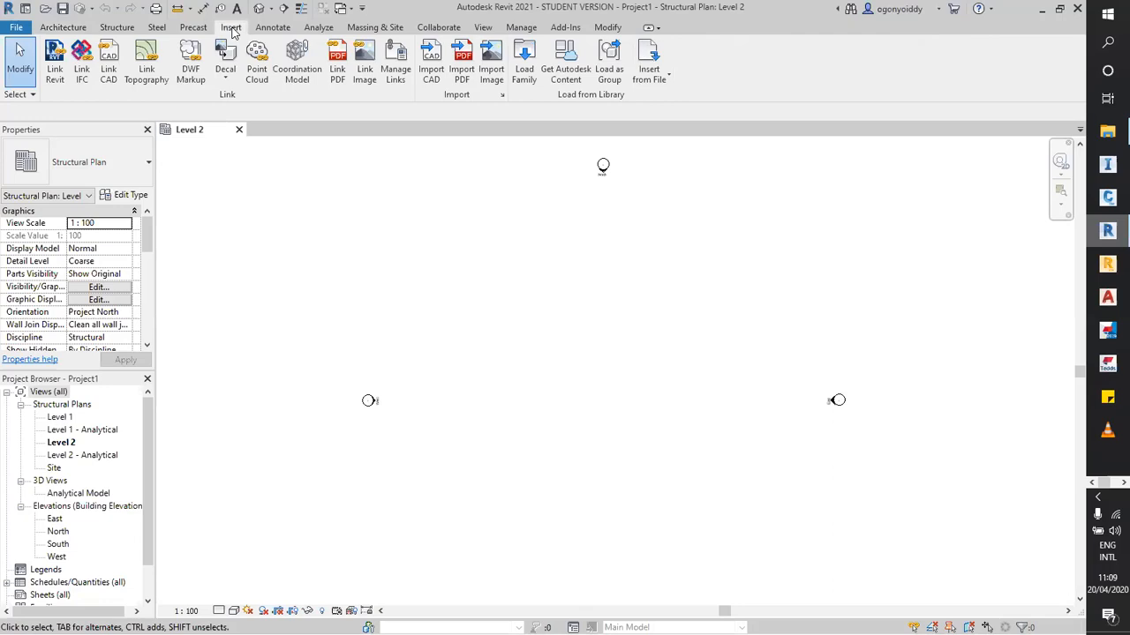
{"action": "left_click", "coordinate": [55, 68]}
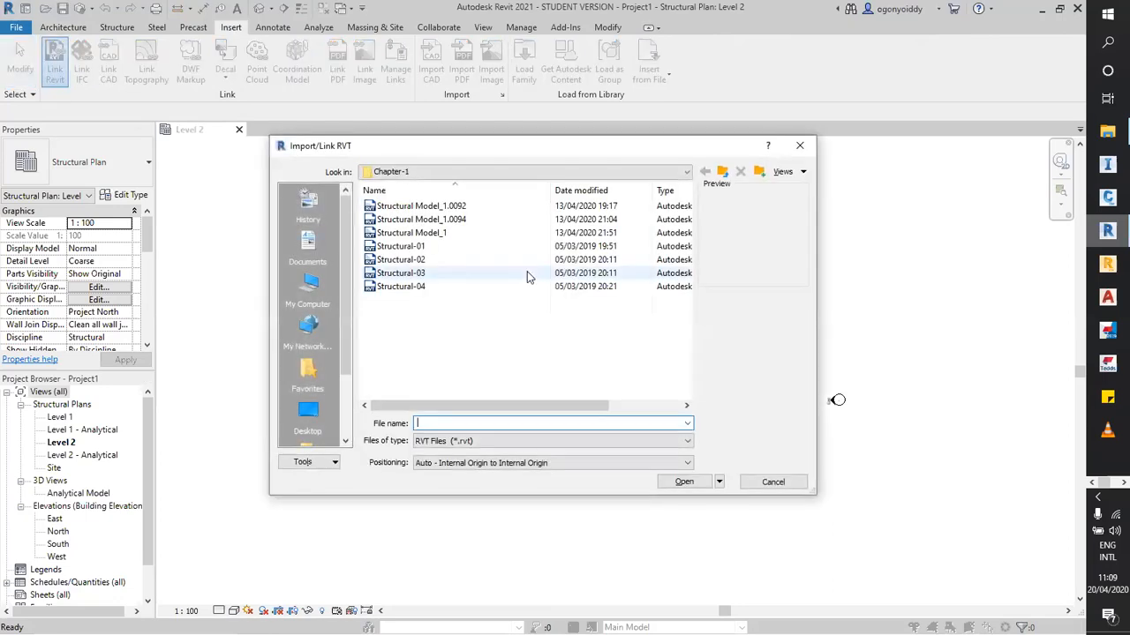
{"action": "left_click", "coordinate": [662, 171]}
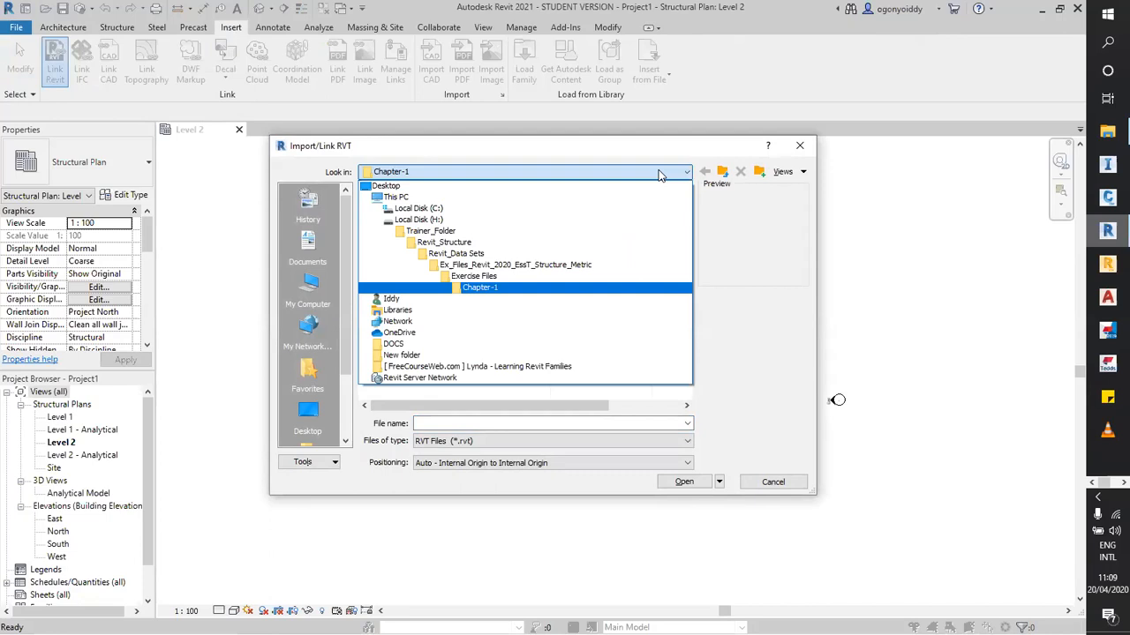
{"action": "left_click", "coordinate": [445, 255]}
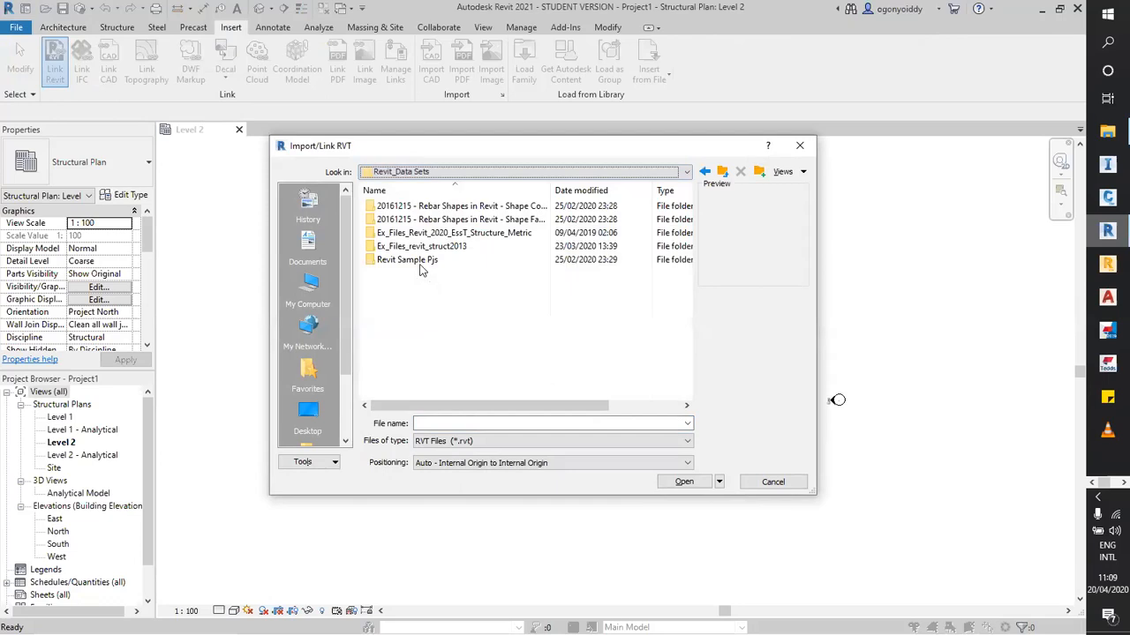
{"action": "left_click", "coordinate": [520, 174]}
{"action": "left_click", "coordinate": [472, 244]}
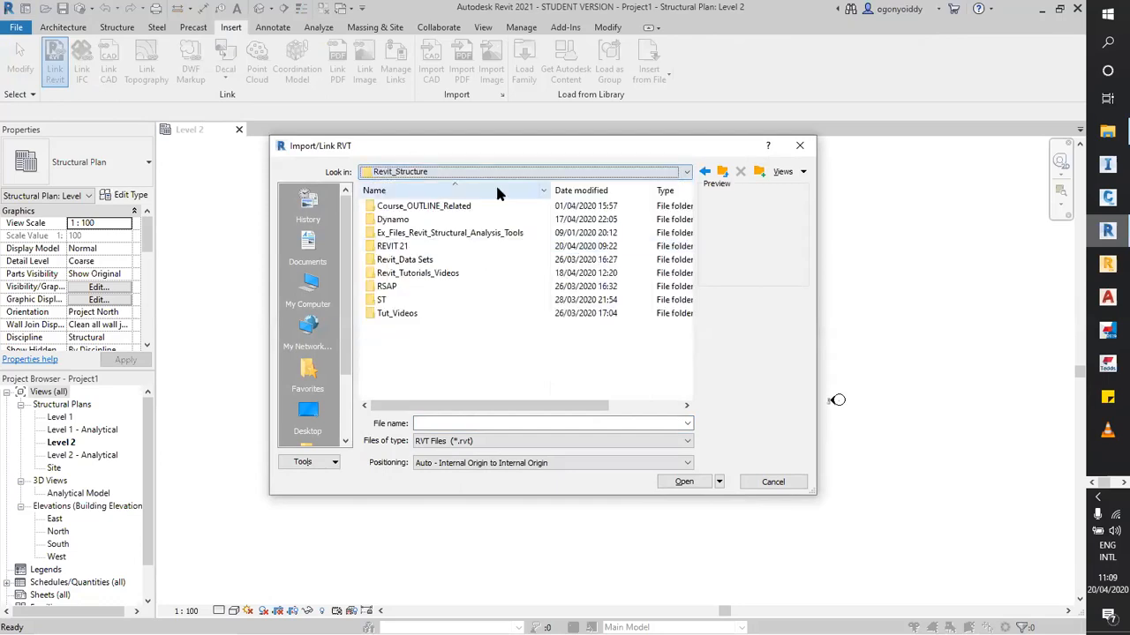
{"action": "double_click", "coordinate": [402, 247]}
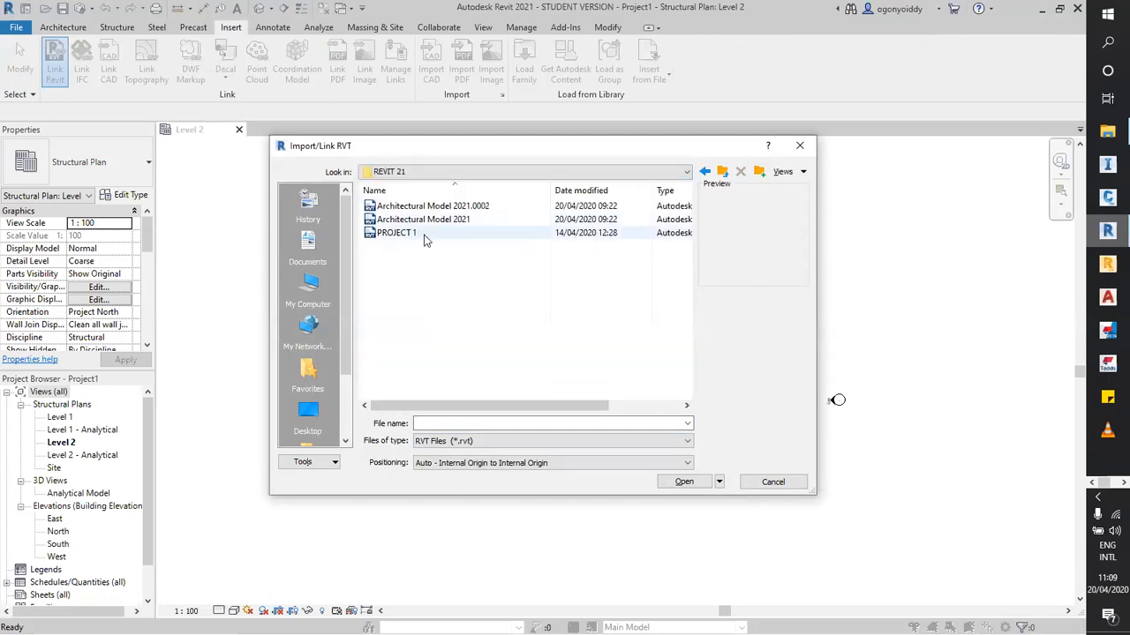
Link Architectural Model 2021.rvt into the project with Auto - Internal Origin to Internal Origin positioning.
{"action": "left_click", "coordinate": [463, 221]}
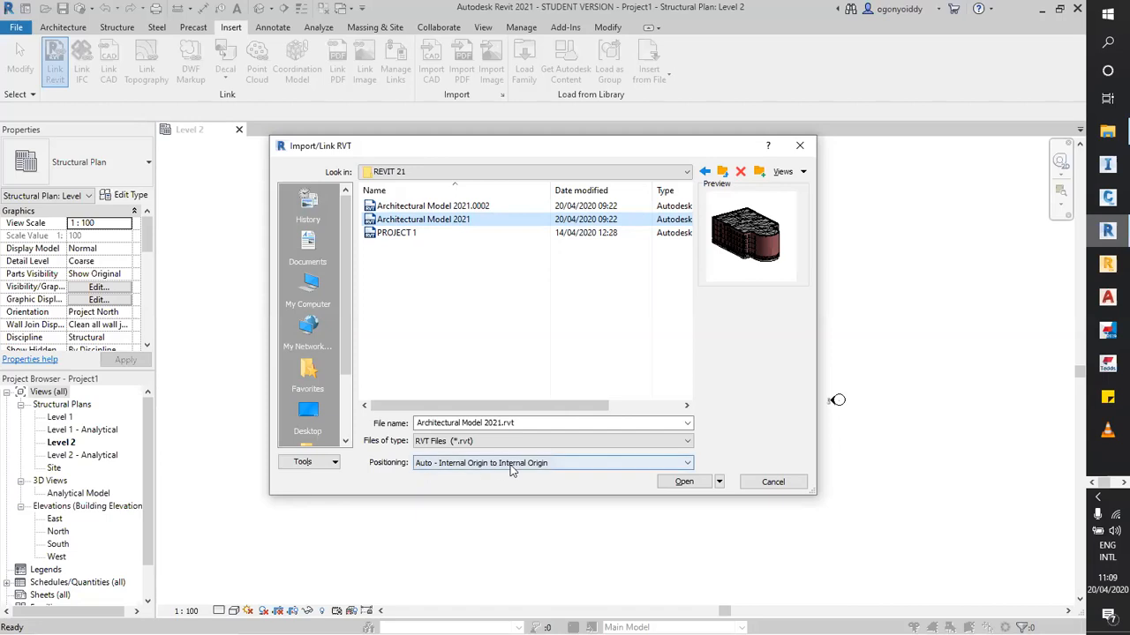
{"action": "left_click", "coordinate": [604, 467]}
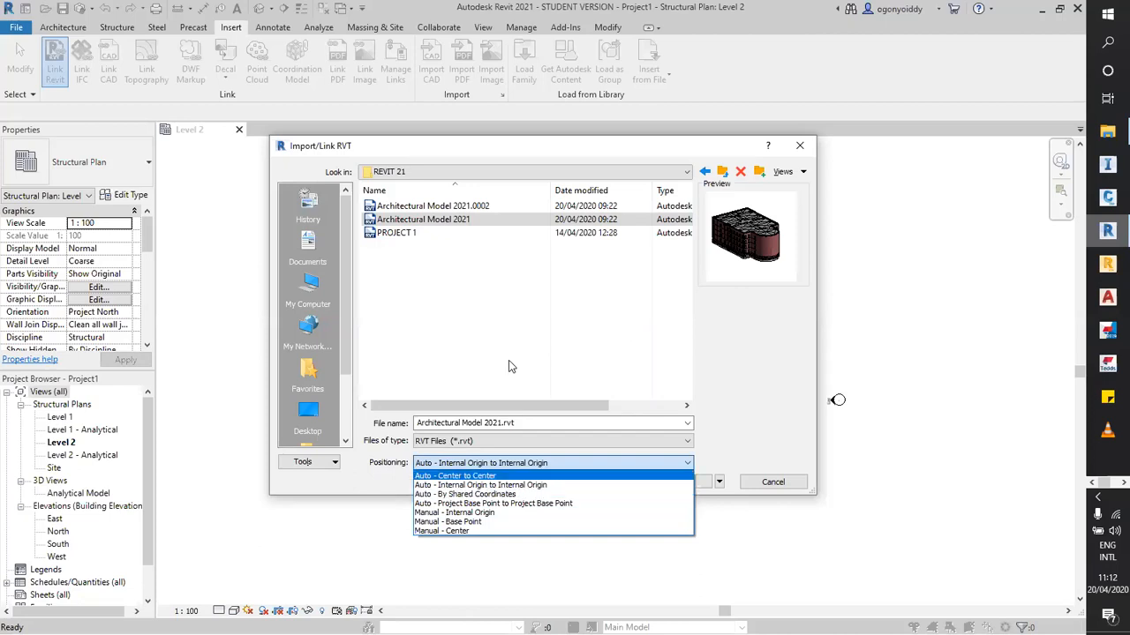
{"action": "left_click", "coordinate": [520, 486]}
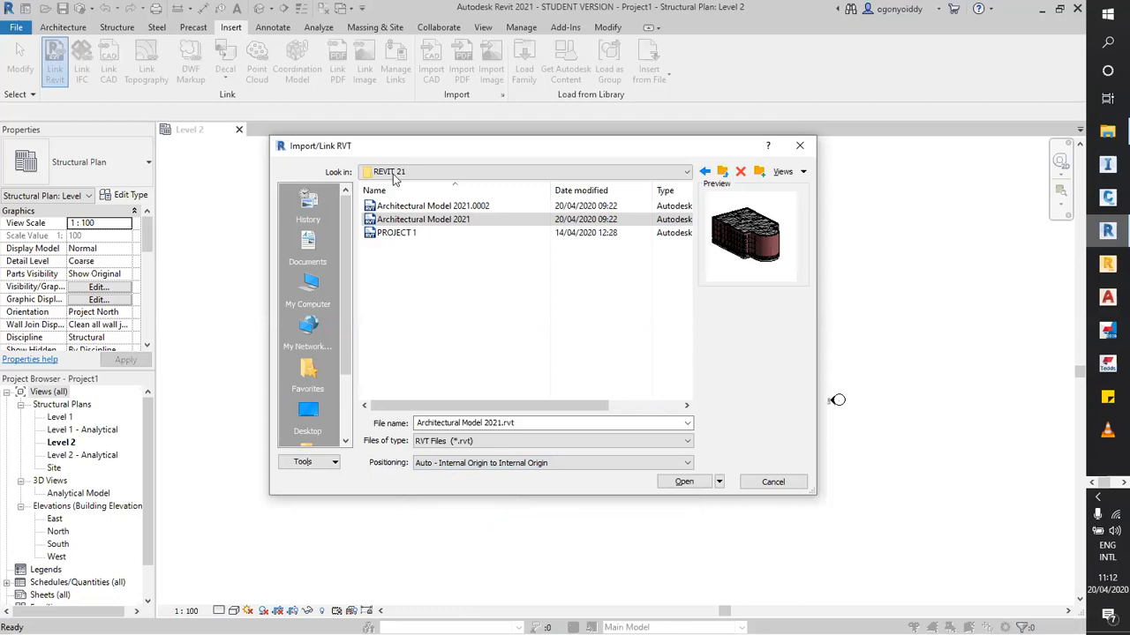
{"action": "left_click", "coordinate": [685, 483]}
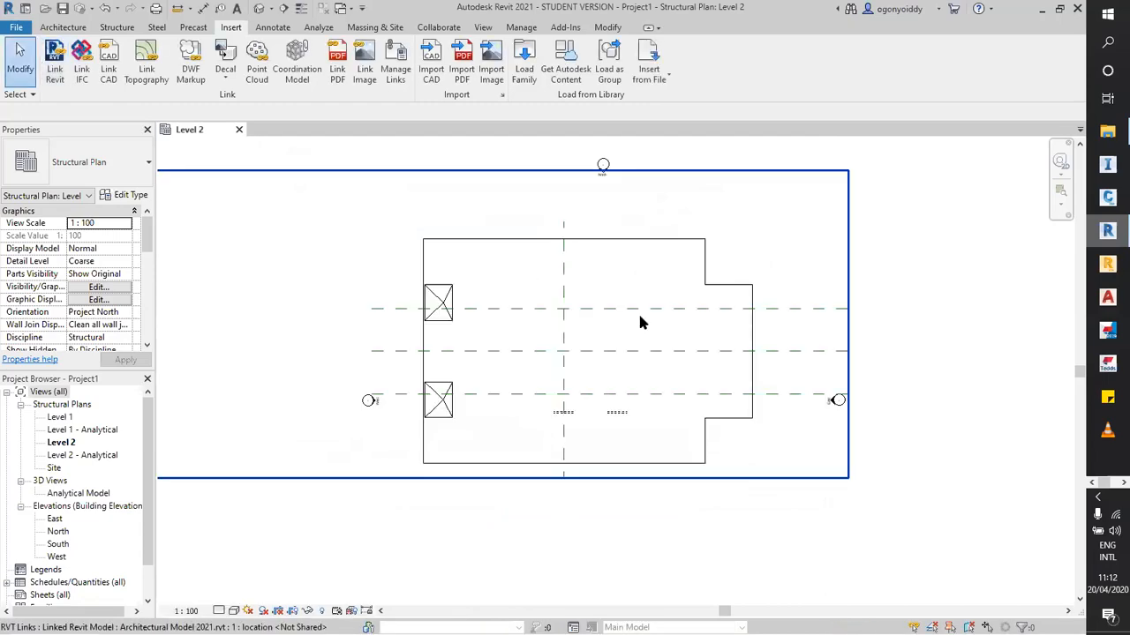
Set the Level 2 structural plan's discipline to Coordination.
{"action": "scroll", "coordinate": [653, 282], "scroll_direction": "down", "scroll_amount": 3}
{"action": "scroll", "coordinate": [541, 261], "scroll_direction": "up", "scroll_amount": 4}
{"action": "scroll", "coordinate": [532, 255], "scroll_direction": "down", "scroll_amount": 2}
{"action": "scroll", "coordinate": [679, 422], "scroll_direction": "up", "scroll_amount": 1}
{"action": "scroll", "coordinate": [637, 291], "scroll_direction": "down", "scroll_amount": 1}
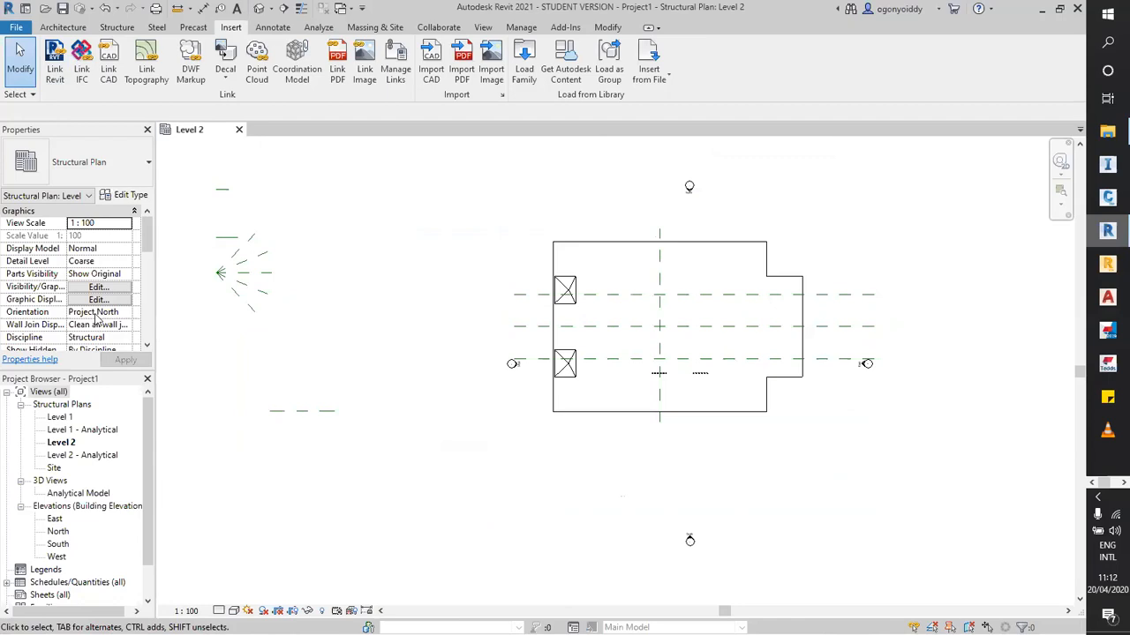
{"action": "scroll", "coordinate": [97, 319], "scroll_direction": "down", "scroll_amount": 2}
{"action": "left_click", "coordinate": [125, 274]}
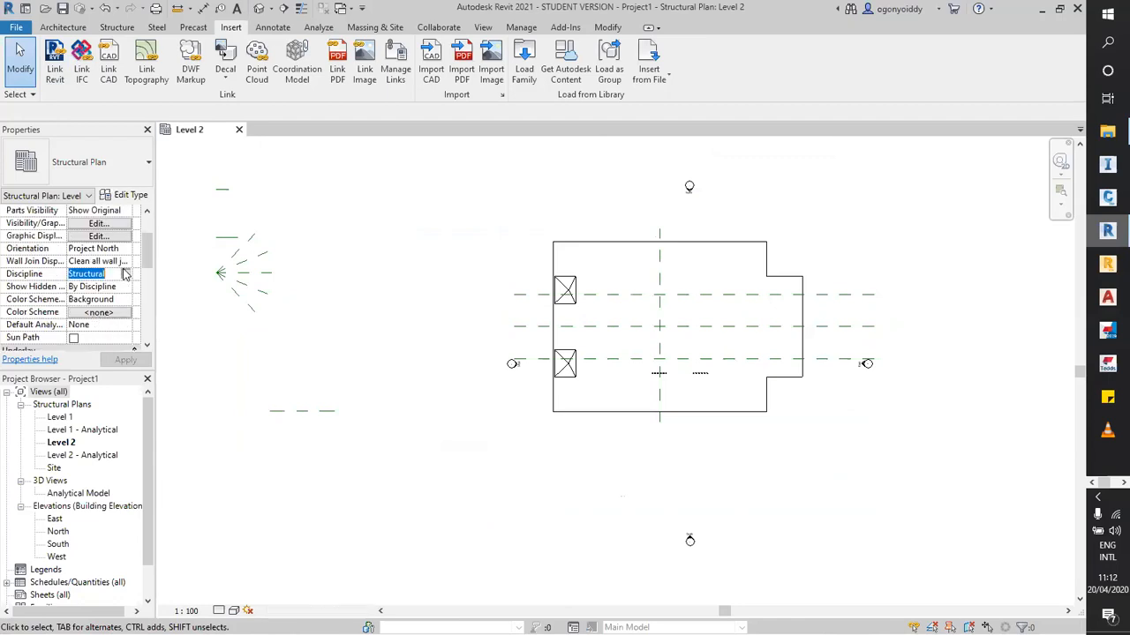
{"action": "left_click", "coordinate": [127, 273]}
{"action": "left_click", "coordinate": [126, 276]}
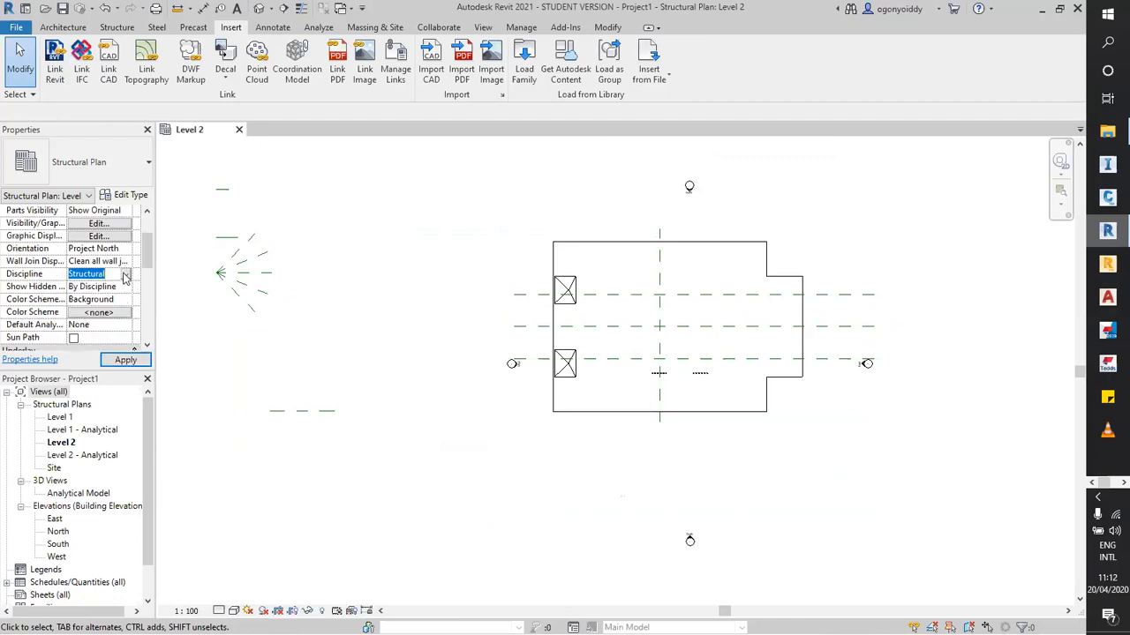
{"action": "left_click", "coordinate": [125, 277]}
{"action": "left_click", "coordinate": [89, 339]}
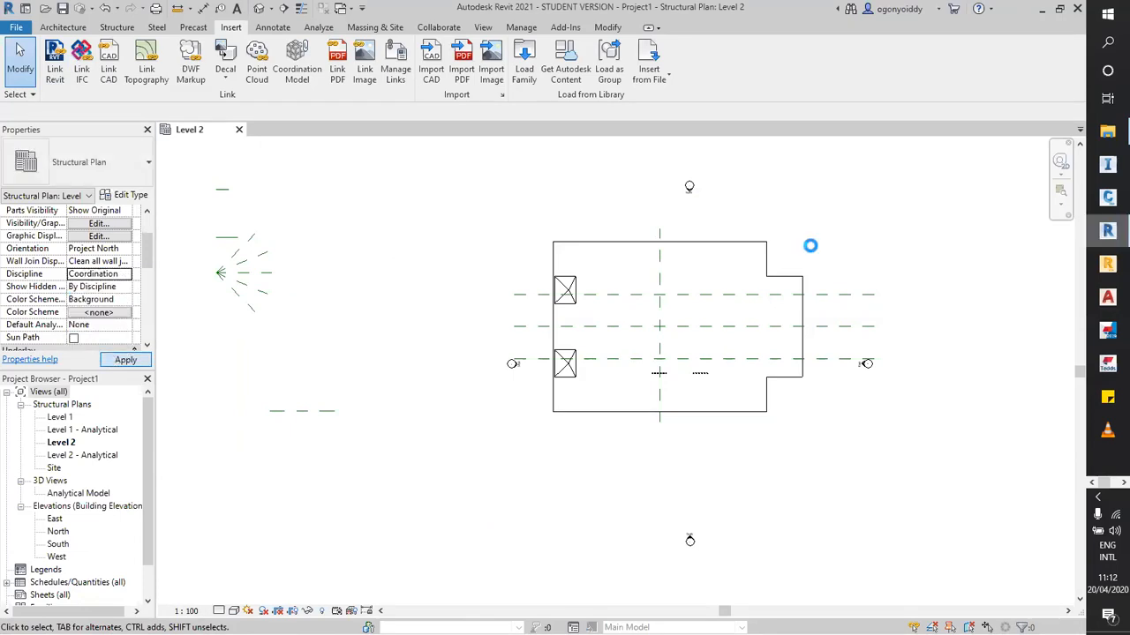
Examine the walls and layout of the linked architectural model in the Level 2 plan.
{"action": "scroll", "coordinate": [737, 269], "scroll_direction": "up", "scroll_amount": 3}
{"action": "scroll", "coordinate": [734, 269], "scroll_direction": "up", "scroll_amount": 1}
{"action": "scroll", "coordinate": [640, 454], "scroll_direction": "up", "scroll_amount": 1}
{"action": "scroll", "coordinate": [574, 330], "scroll_direction": "up", "scroll_amount": 1}
{"action": "scroll", "coordinate": [643, 428], "scroll_direction": "up", "scroll_amount": 2}
{"action": "scroll", "coordinate": [644, 428], "scroll_direction": "down", "scroll_amount": 2}
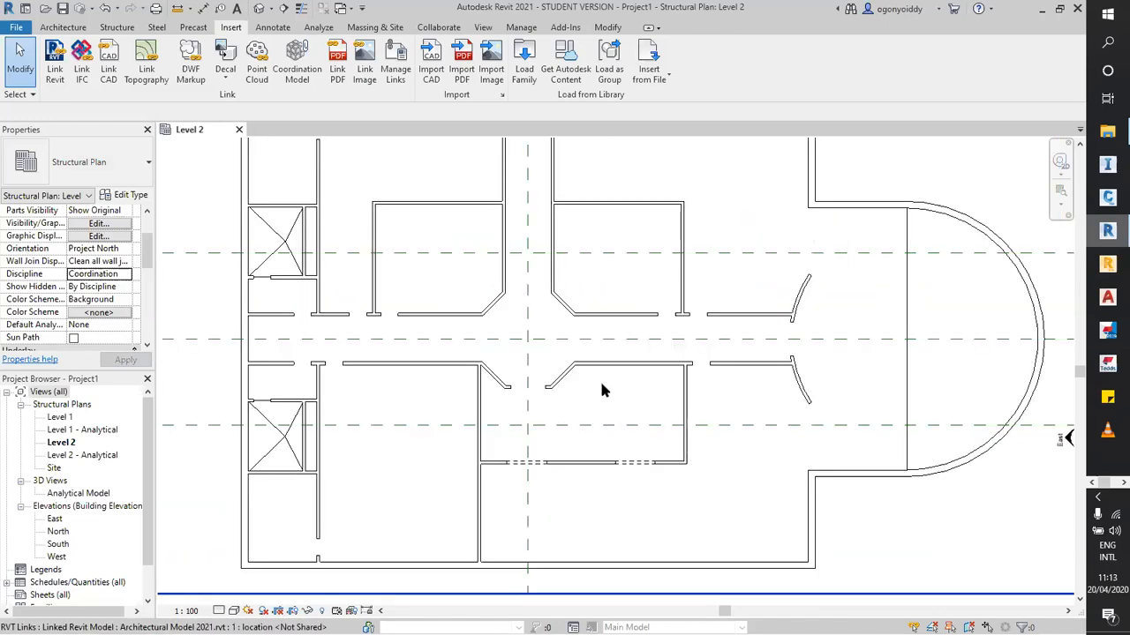
{"action": "scroll", "coordinate": [600, 380], "scroll_direction": "down", "scroll_amount": 1}
{"action": "scroll", "coordinate": [812, 446], "scroll_direction": "down", "scroll_amount": 1}
{"action": "left_click", "coordinate": [582, 289]}
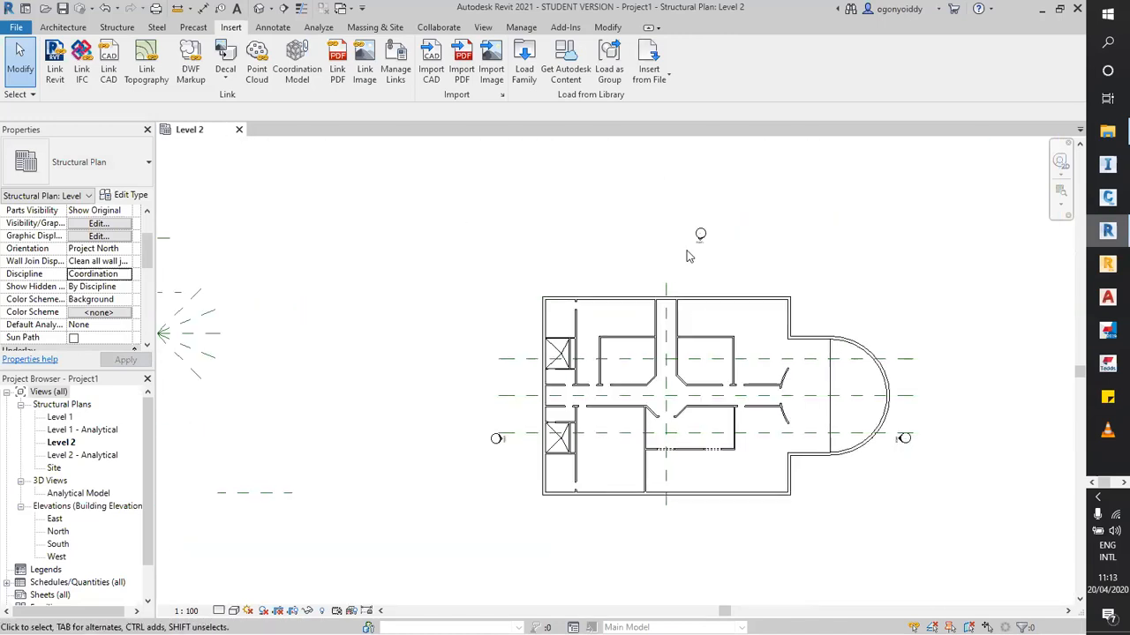
{"action": "scroll", "coordinate": [673, 295], "scroll_direction": "down", "scroll_amount": 1}
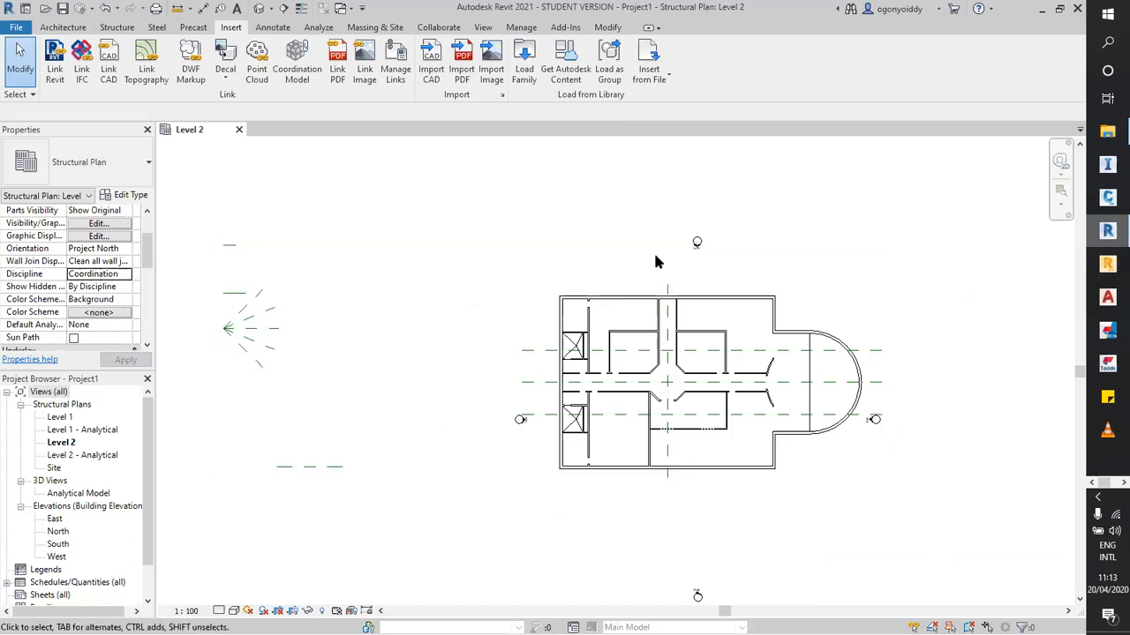
Pin the linked architectural model in place and clear the selection.
{"action": "left_click", "coordinate": [641, 303]}
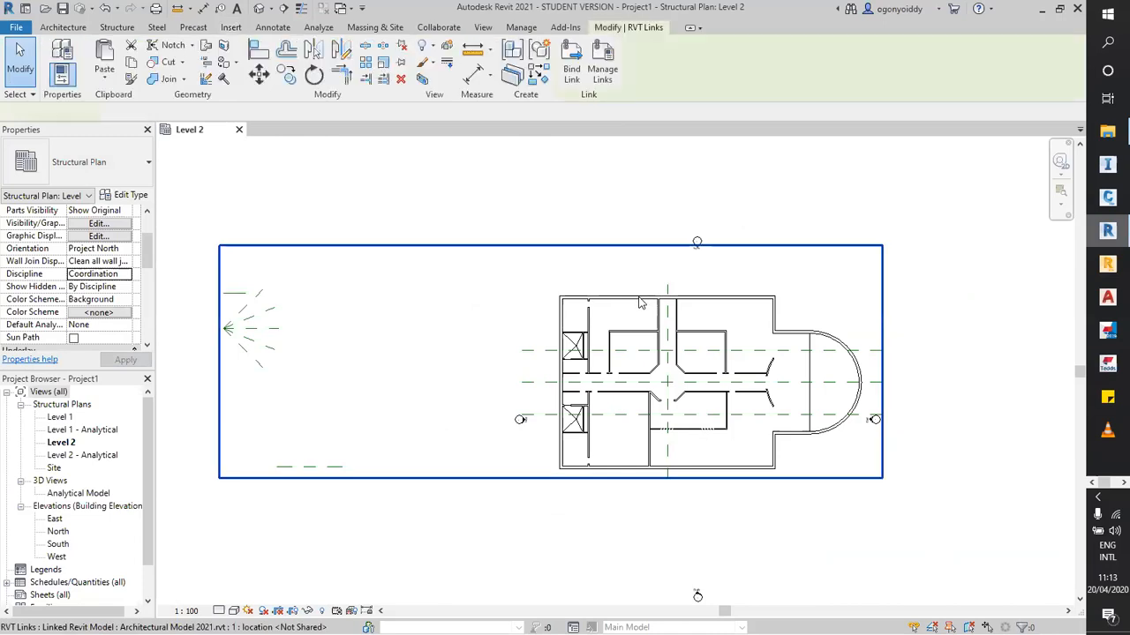
{"action": "left_click", "coordinate": [401, 66]}
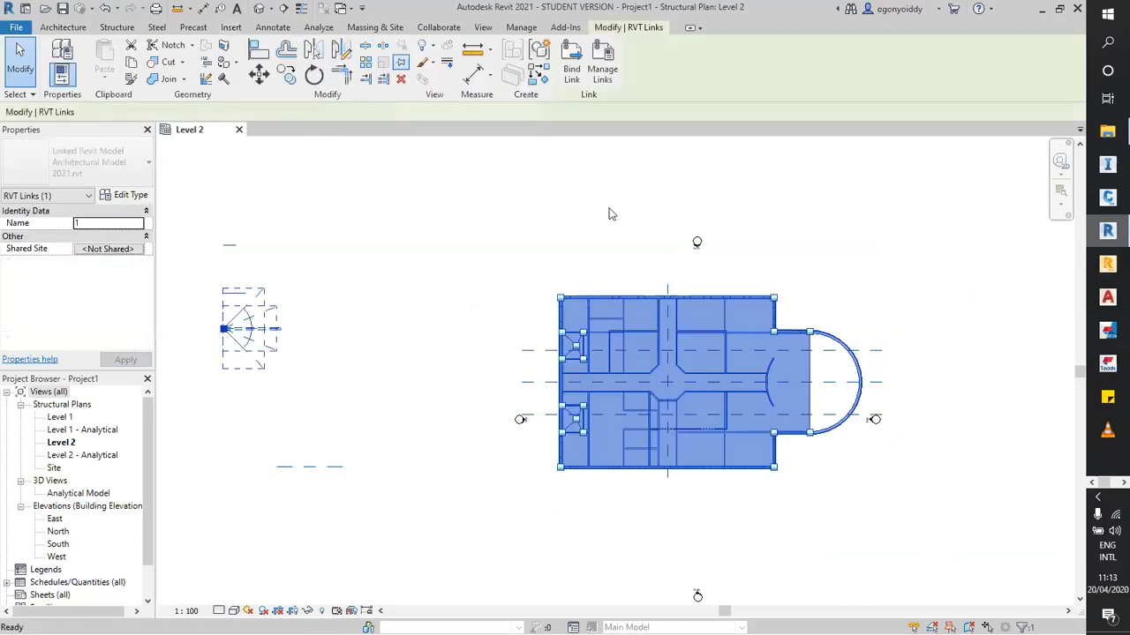
{"action": "key", "text": "Escape"}
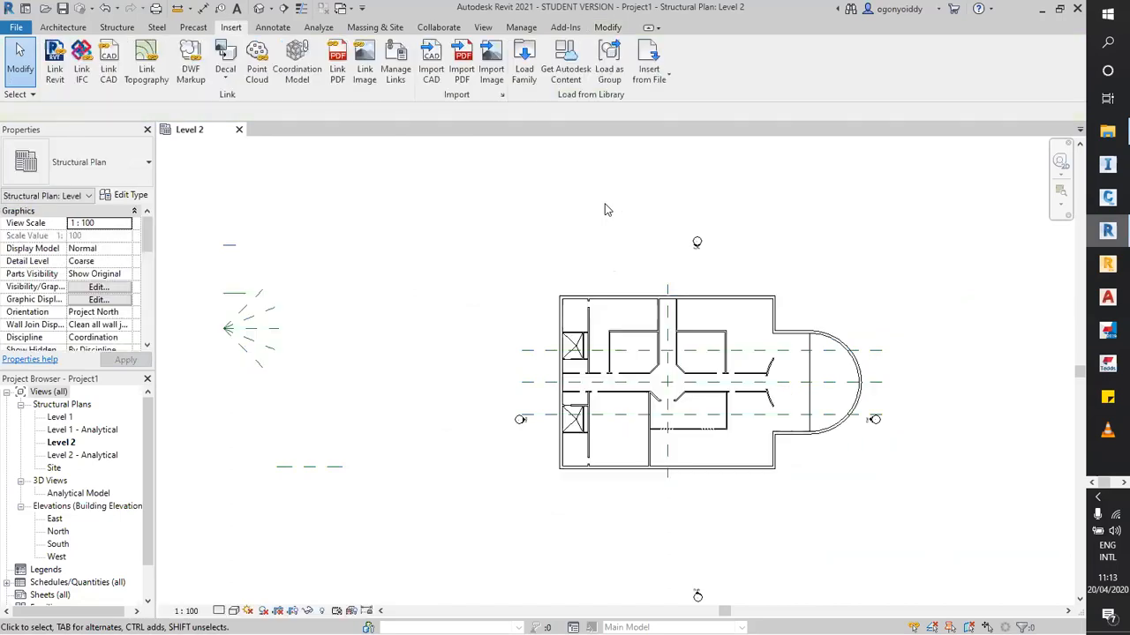
Review the selection options that control whether links and pinned elements can be selected.
{"action": "left_click", "coordinate": [24, 97]}
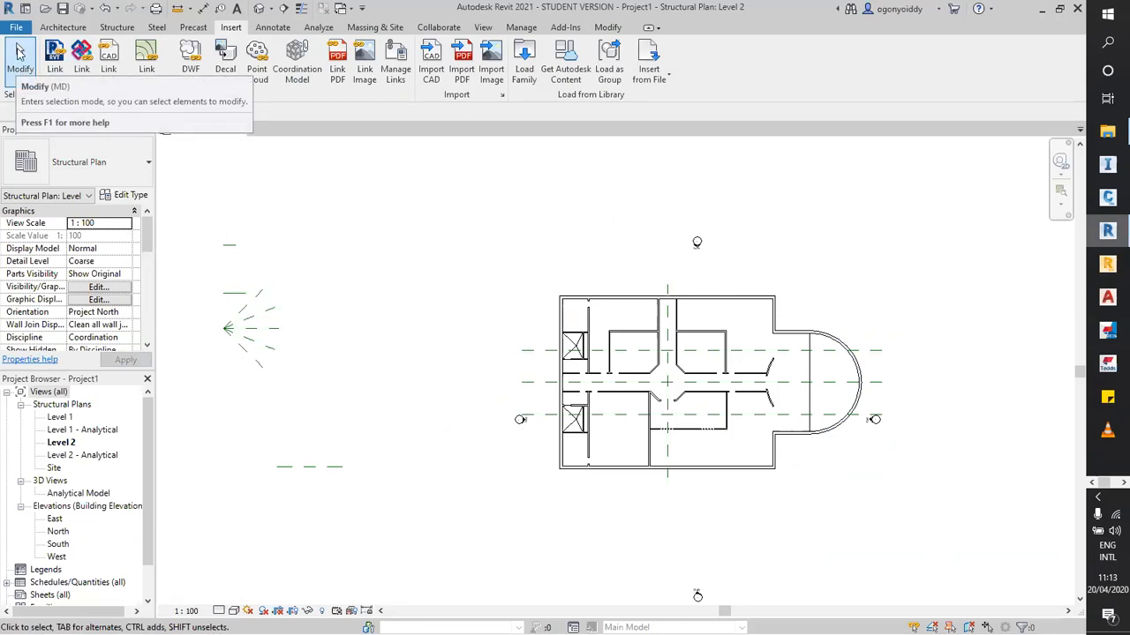
{"action": "left_click", "coordinate": [11, 94]}
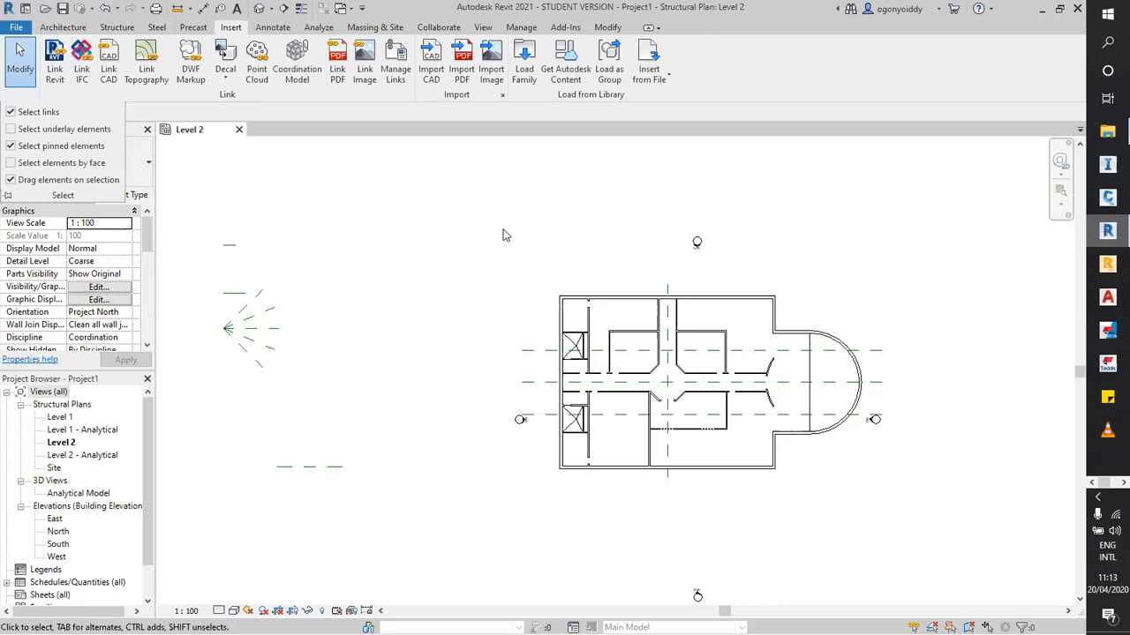
{"action": "left_click", "coordinate": [12, 96]}
Collapse the project's Views group and expand Revit Links to show the linked architectural model.
{"action": "scroll", "coordinate": [715, 333], "scroll_direction": "up", "scroll_amount": 3}
{"action": "scroll", "coordinate": [546, 239], "scroll_direction": "down", "scroll_amount": 3}
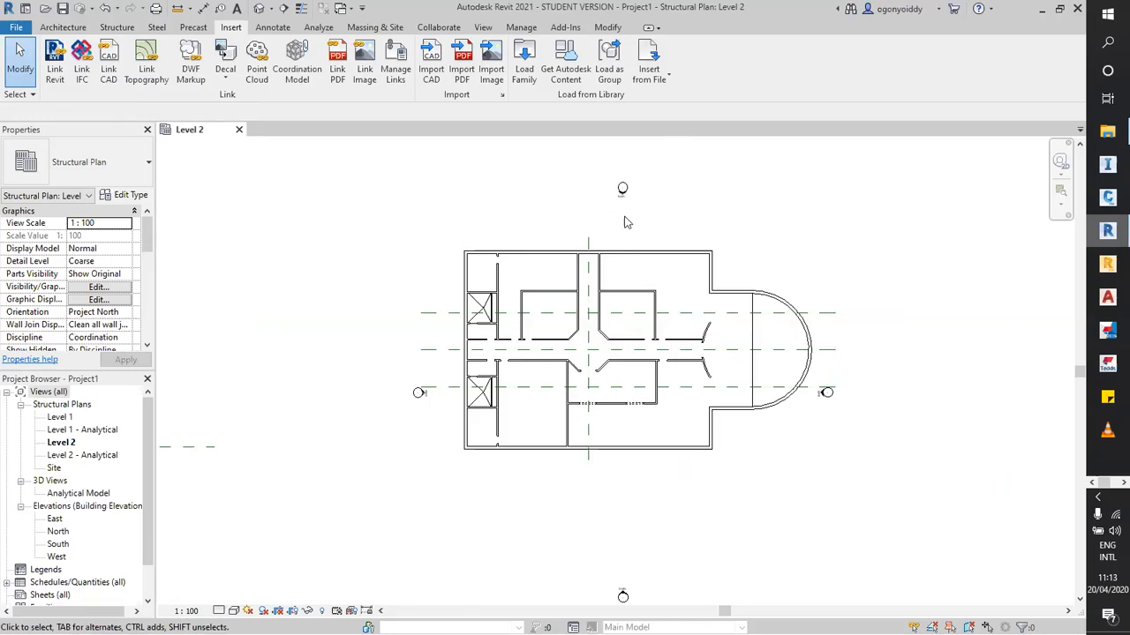
{"action": "scroll", "coordinate": [615, 219], "scroll_direction": "down", "scroll_amount": 2}
{"action": "scroll", "coordinate": [89, 470], "scroll_direction": "down", "scroll_amount": 1}
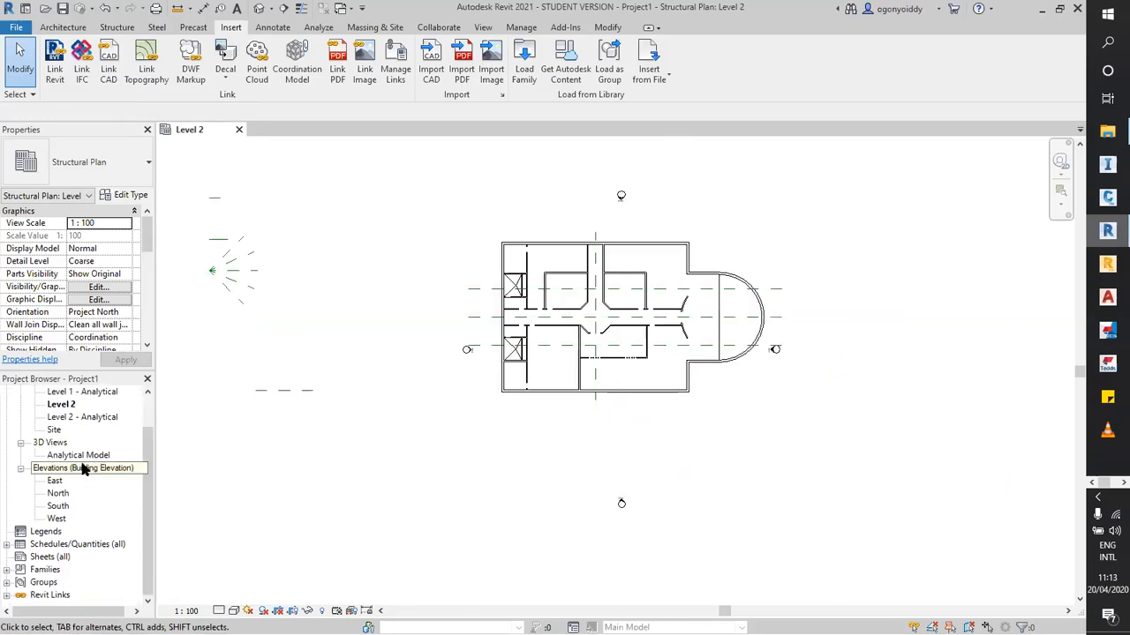
{"action": "left_click", "coordinate": [21, 443]}
{"action": "scroll", "coordinate": [23, 428], "scroll_direction": "up", "scroll_amount": 1}
{"action": "left_click", "coordinate": [7, 392]}
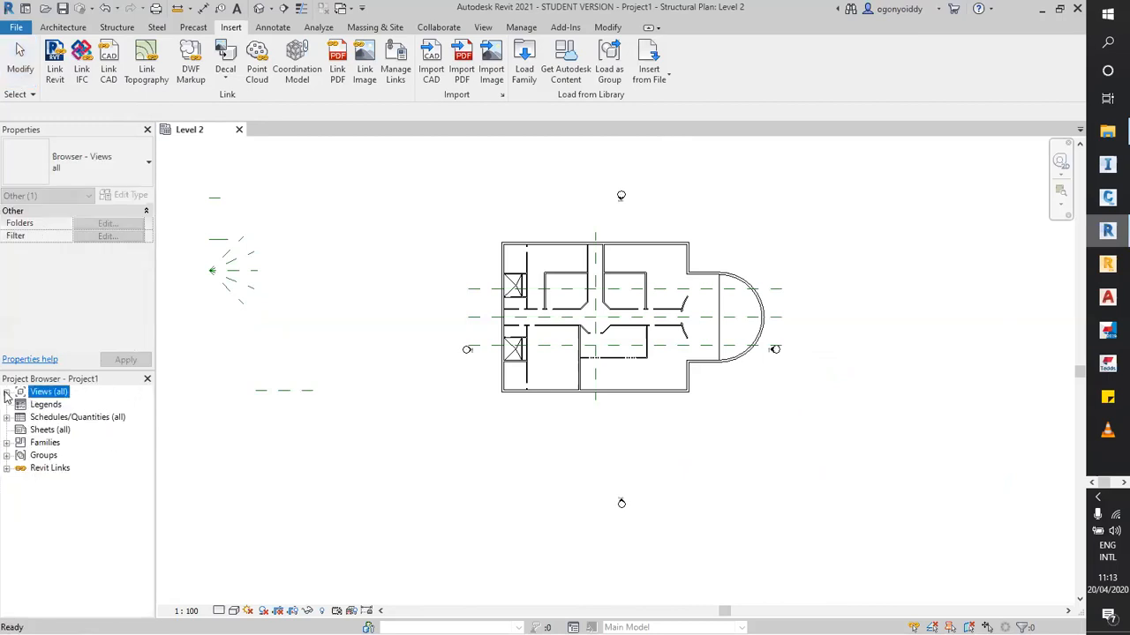
{"action": "left_click", "coordinate": [7, 468]}
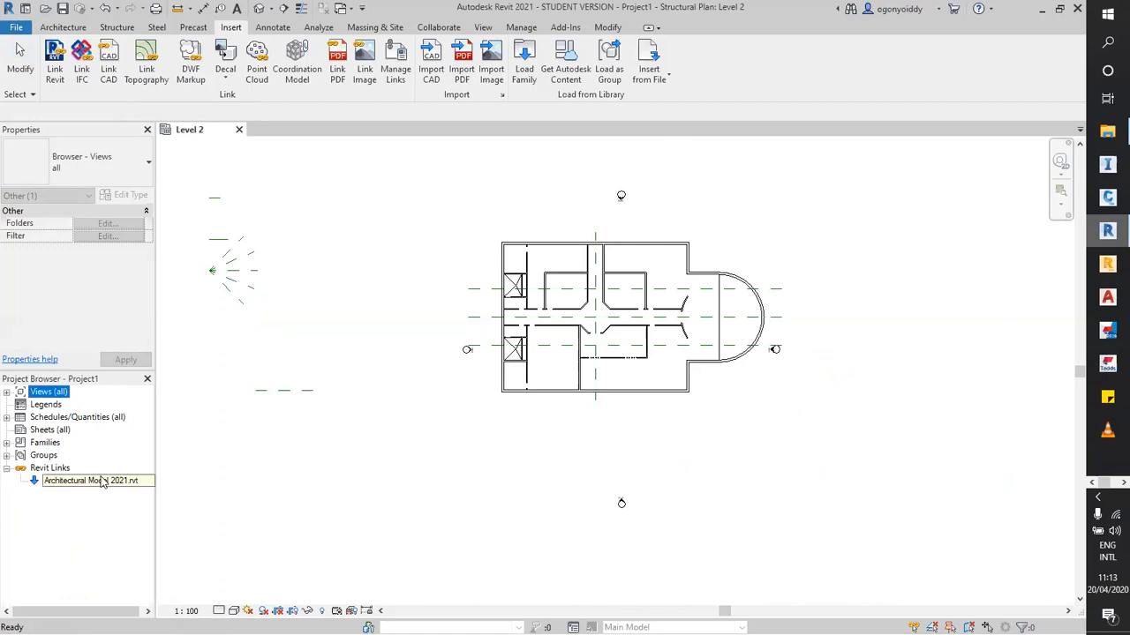
Inspect the status and reference type options of the linked Architectural Model 2021.rvt in Manage Links.
{"action": "left_click", "coordinate": [530, 31]}
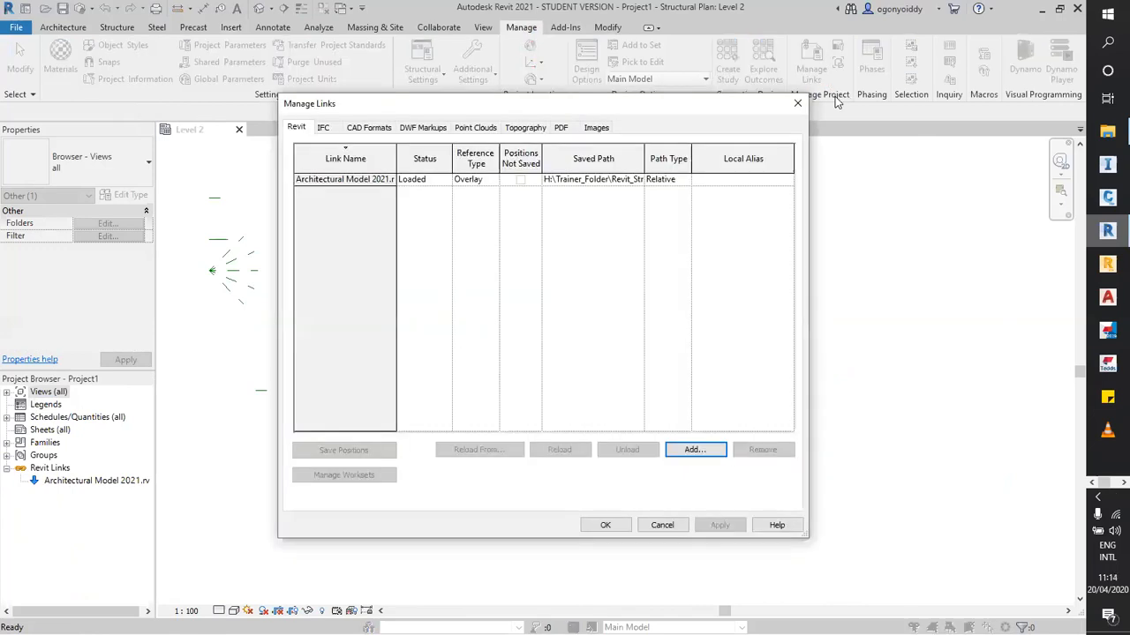
{"action": "left_click", "coordinate": [798, 103]}
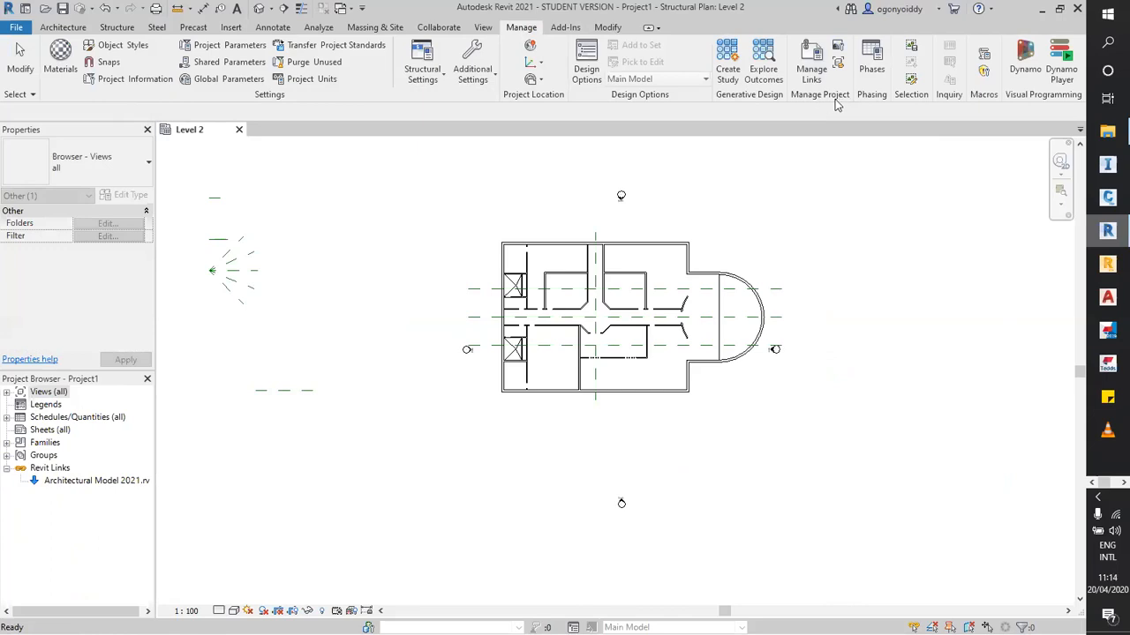
{"action": "left_click", "coordinate": [811, 66]}
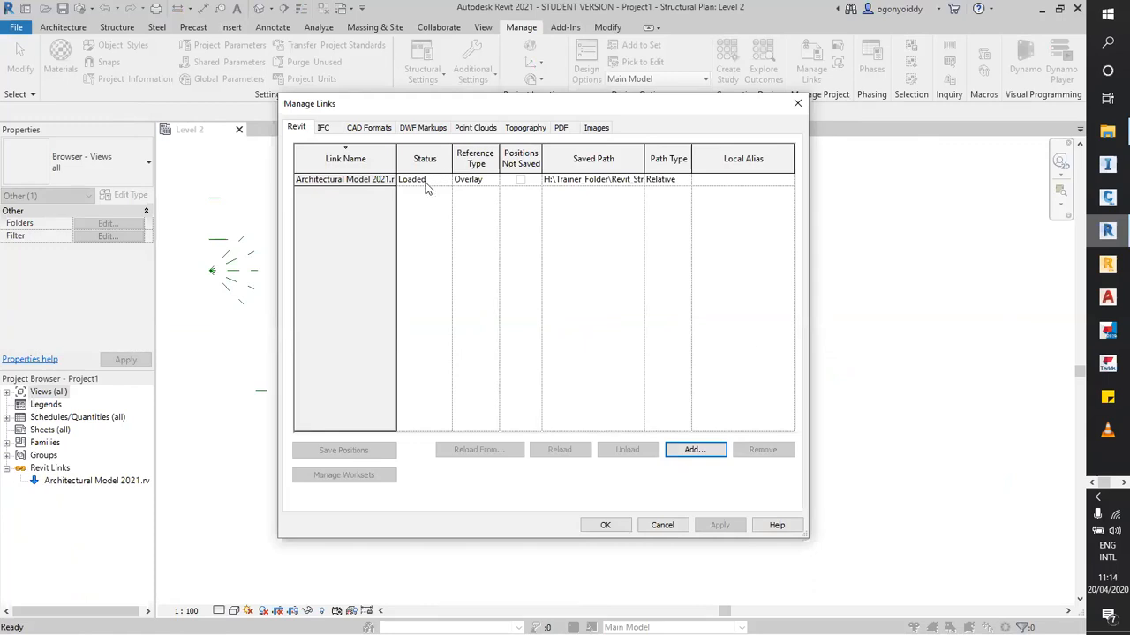
{"action": "left_click", "coordinate": [491, 181]}
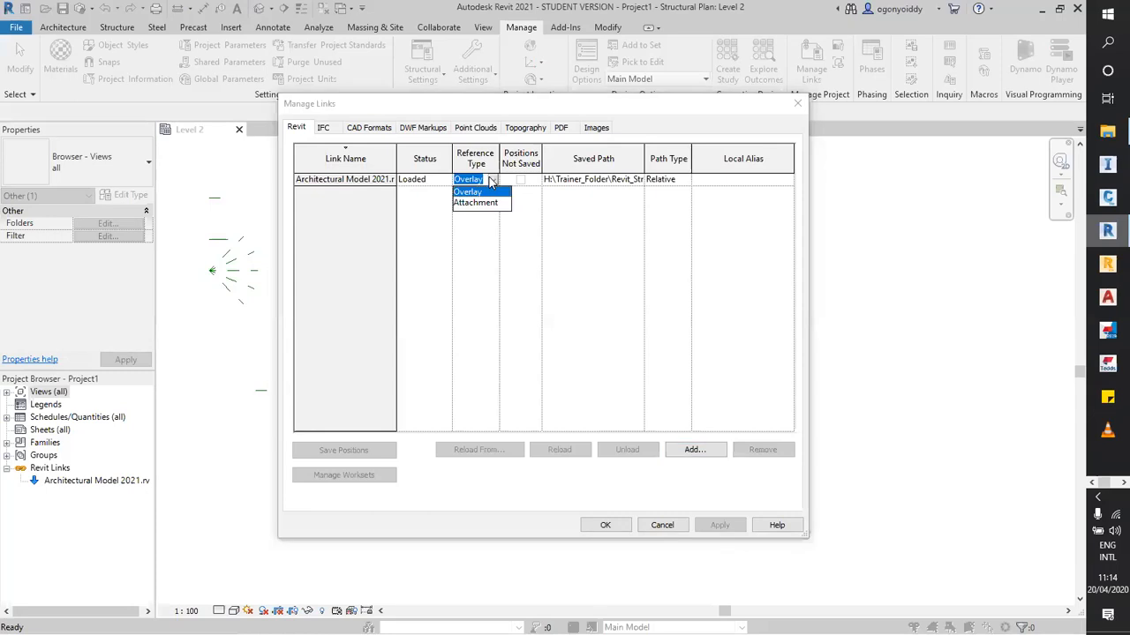
{"action": "left_click", "coordinate": [491, 181]}
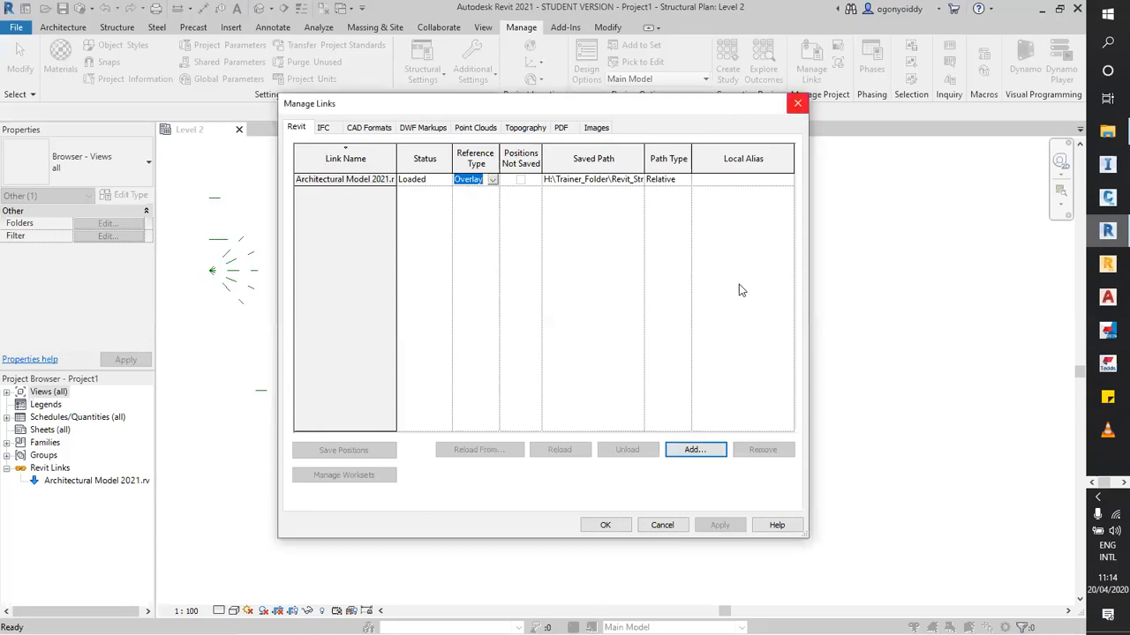
{"action": "left_click", "coordinate": [600, 524]}
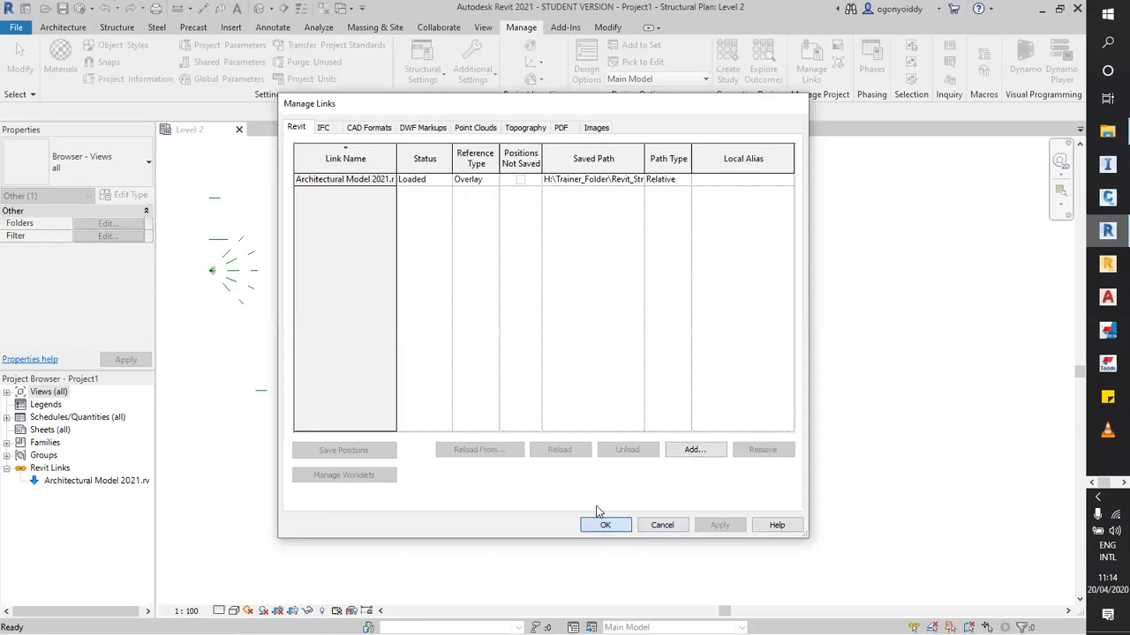
{"action": "scroll", "coordinate": [533, 256], "scroll_direction": "up", "scroll_amount": 4}
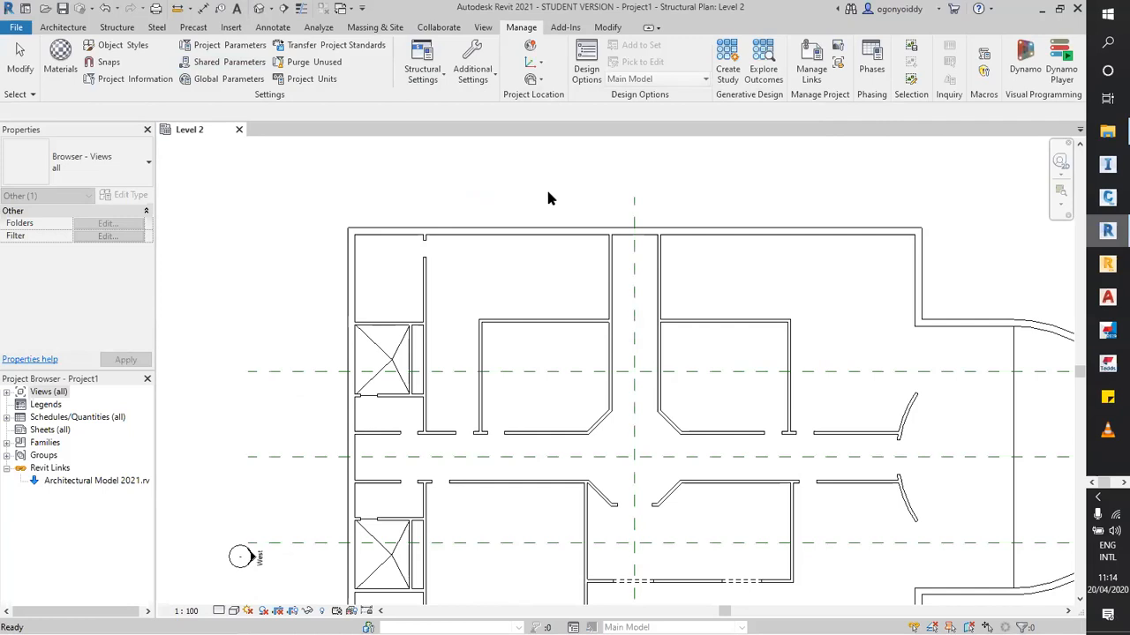
{"action": "scroll", "coordinate": [546, 194], "scroll_direction": "down", "scroll_amount": 2}
{"action": "scroll", "coordinate": [533, 295], "scroll_direction": "up", "scroll_amount": 3}
{"action": "scroll", "coordinate": [529, 228], "scroll_direction": "down", "scroll_amount": 3}
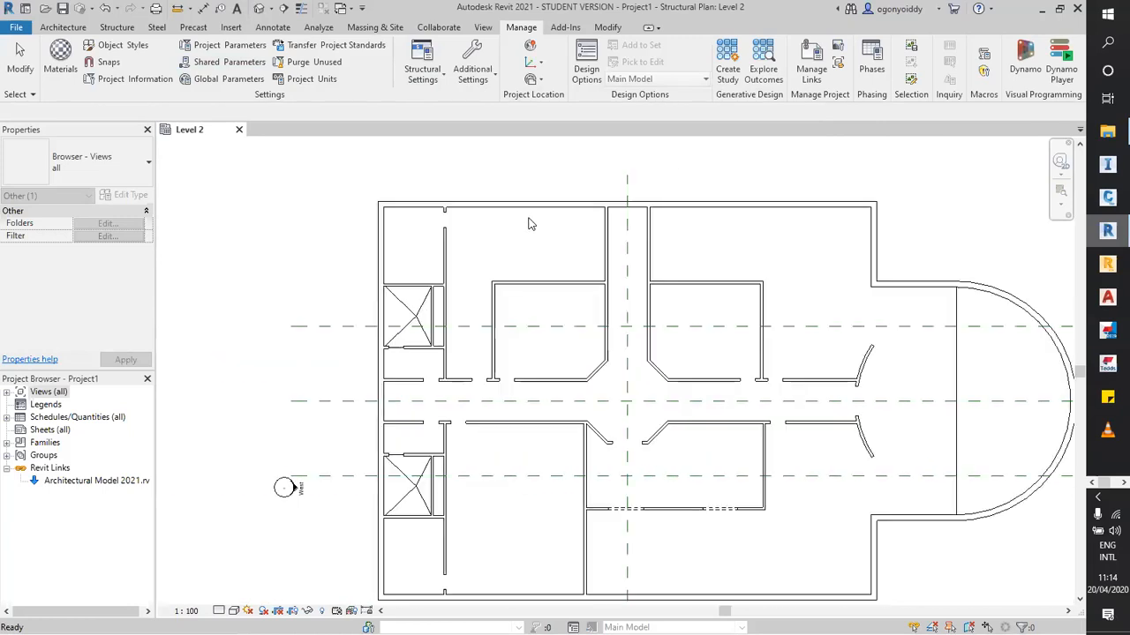
Open the Revit Links visibility overrides for the Level 2 structural plan, keeping the drawing in sight beside the dialog.
{"action": "scroll", "coordinate": [531, 239], "scroll_direction": "up", "scroll_amount": 2}
{"action": "scroll", "coordinate": [583, 328], "scroll_direction": "down", "scroll_amount": 2}
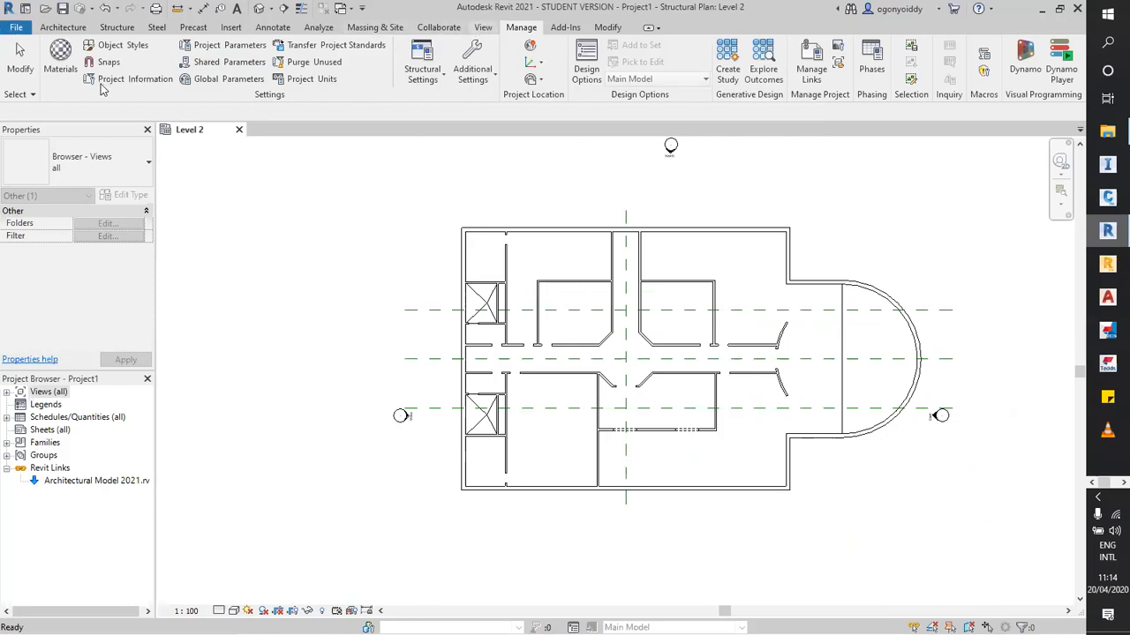
{"action": "scroll", "coordinate": [104, 88], "scroll_direction": "up", "scroll_amount": 1}
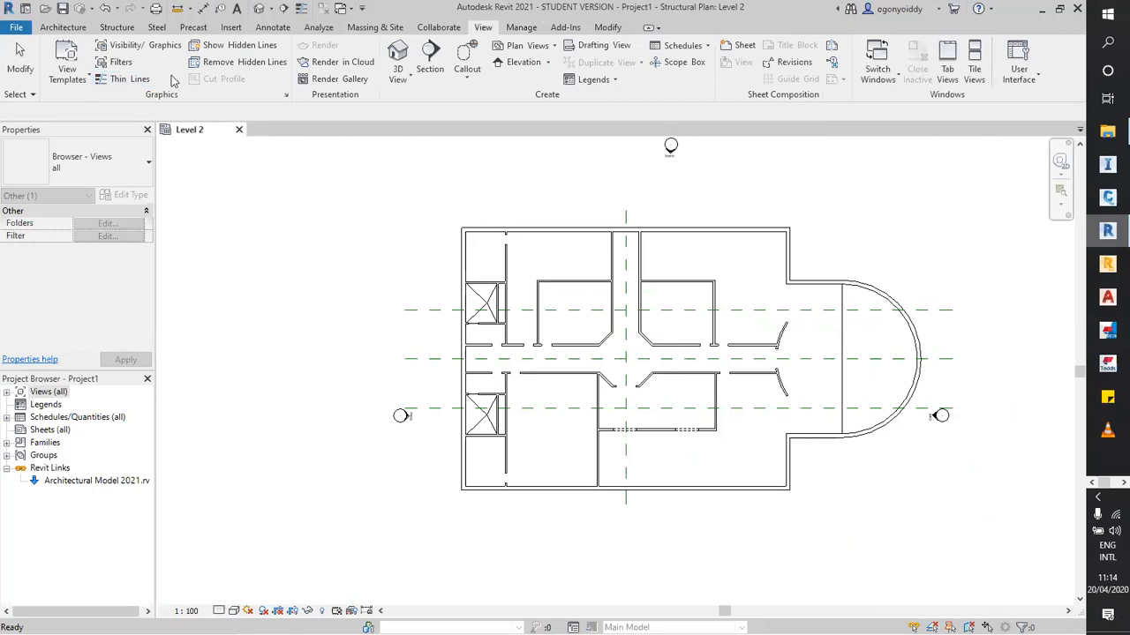
{"action": "left_click", "coordinate": [133, 46]}
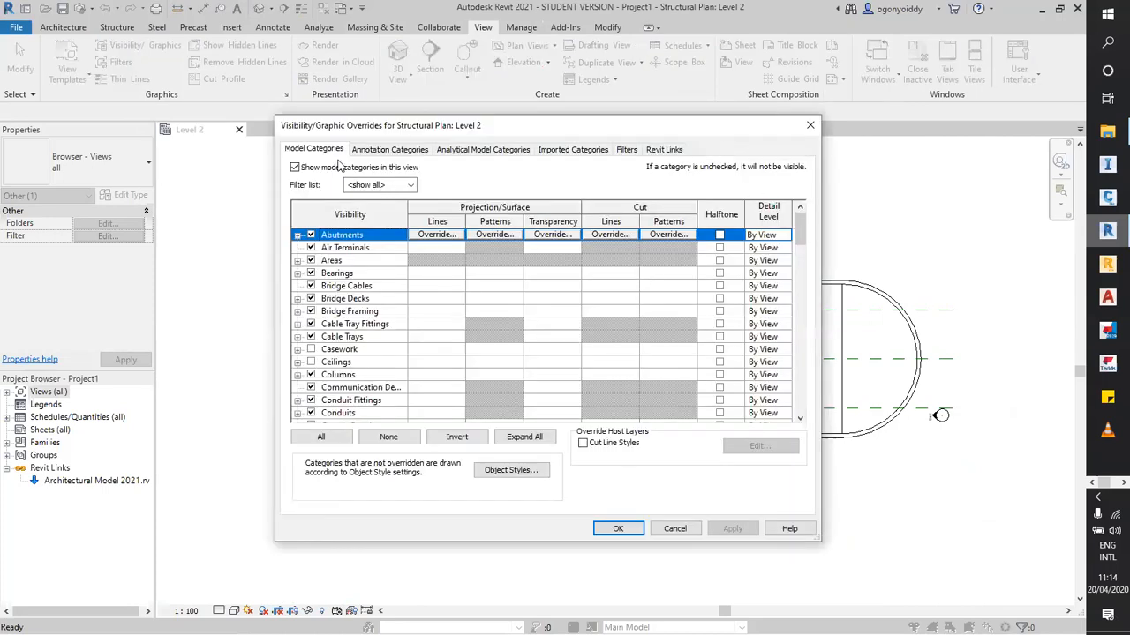
{"action": "left_click", "coordinate": [666, 150]}
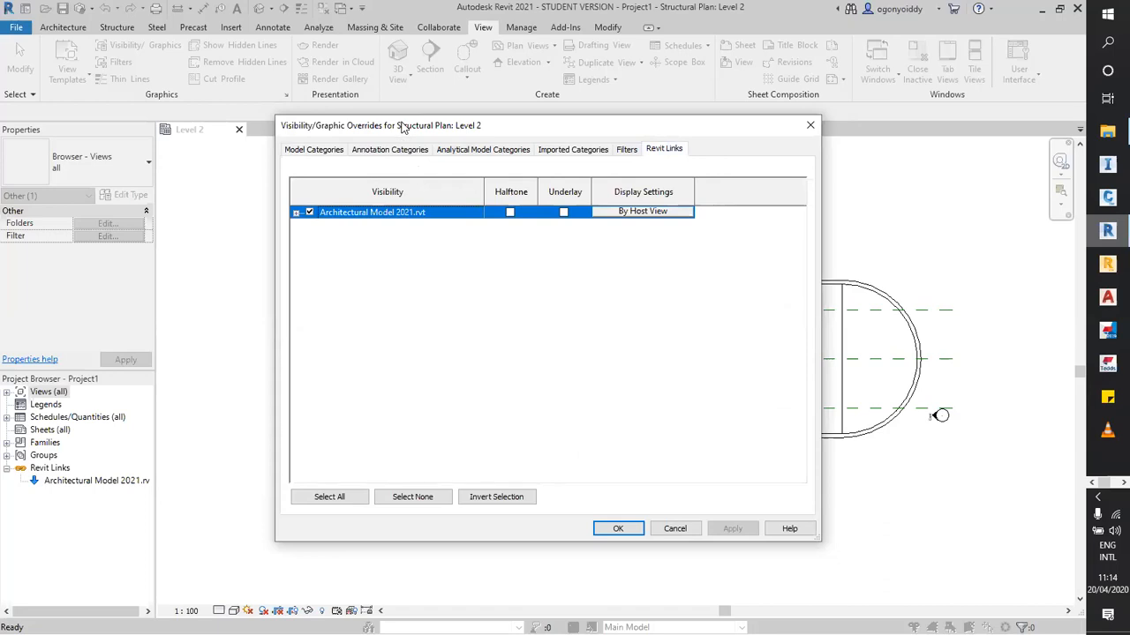
{"action": "left_click_drag", "start_coordinate": [401, 128], "coordinate": [208, 121]}
Hide the linked Architectural Model 2021.rvt in the Level 2 plan, apply it, and make the link visible again.
{"action": "left_click", "coordinate": [116, 205]}
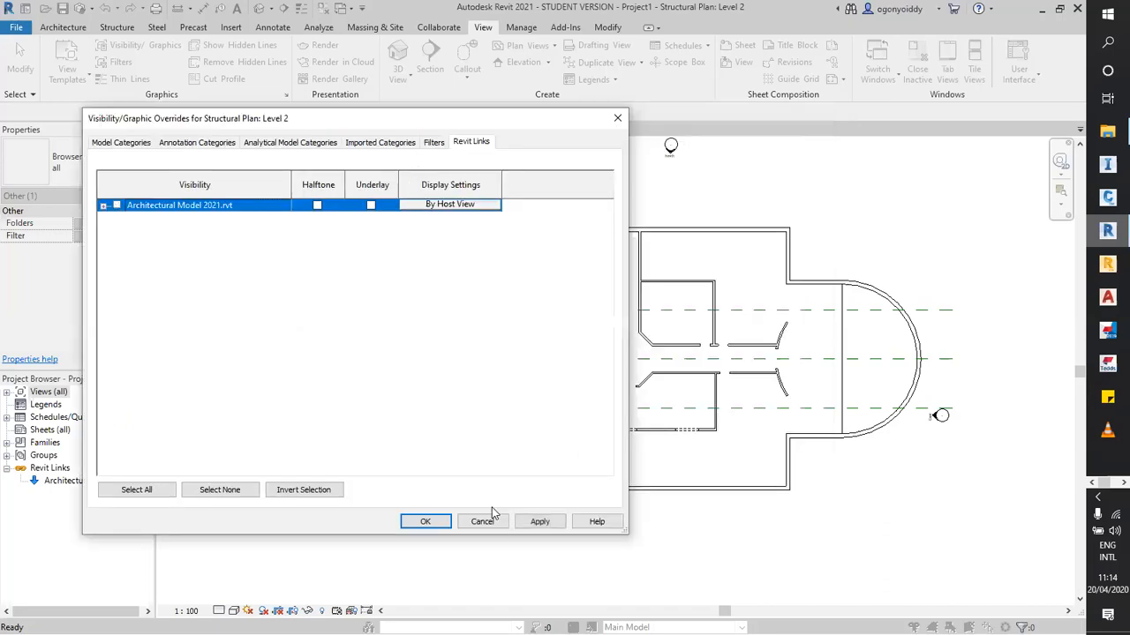
{"action": "left_click", "coordinate": [539, 522]}
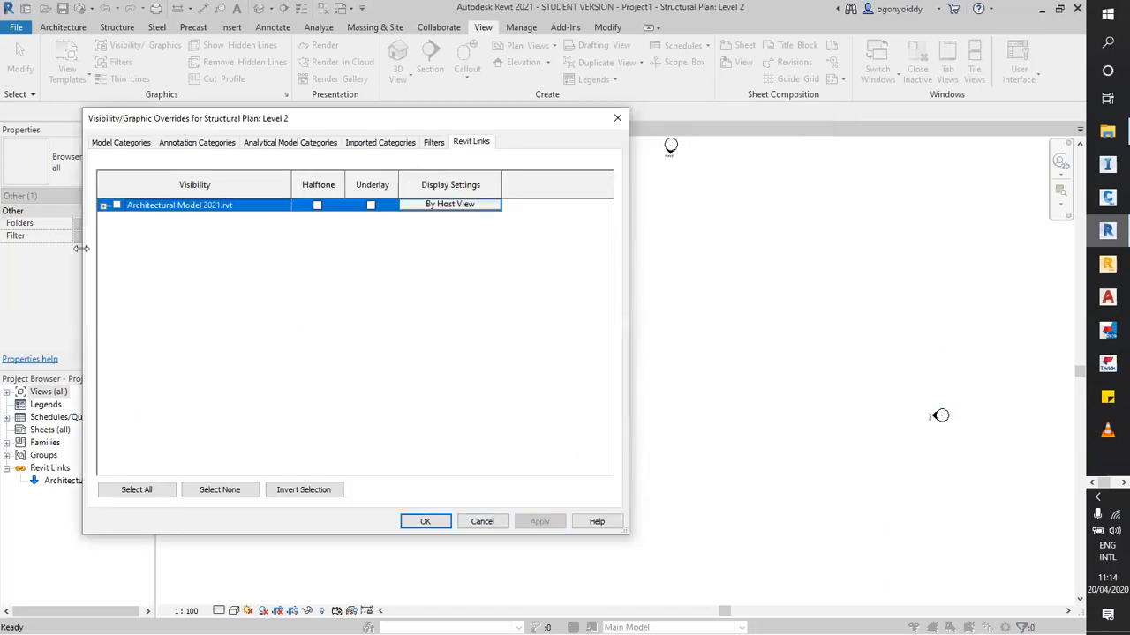
{"action": "left_click", "coordinate": [117, 204]}
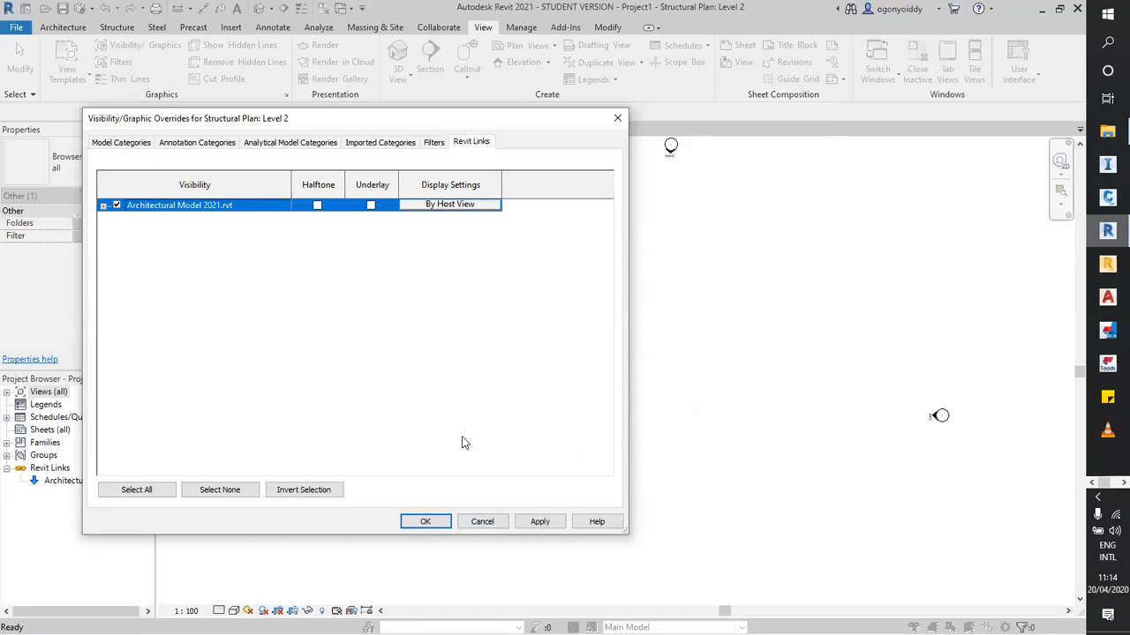
{"action": "left_click", "coordinate": [525, 522]}
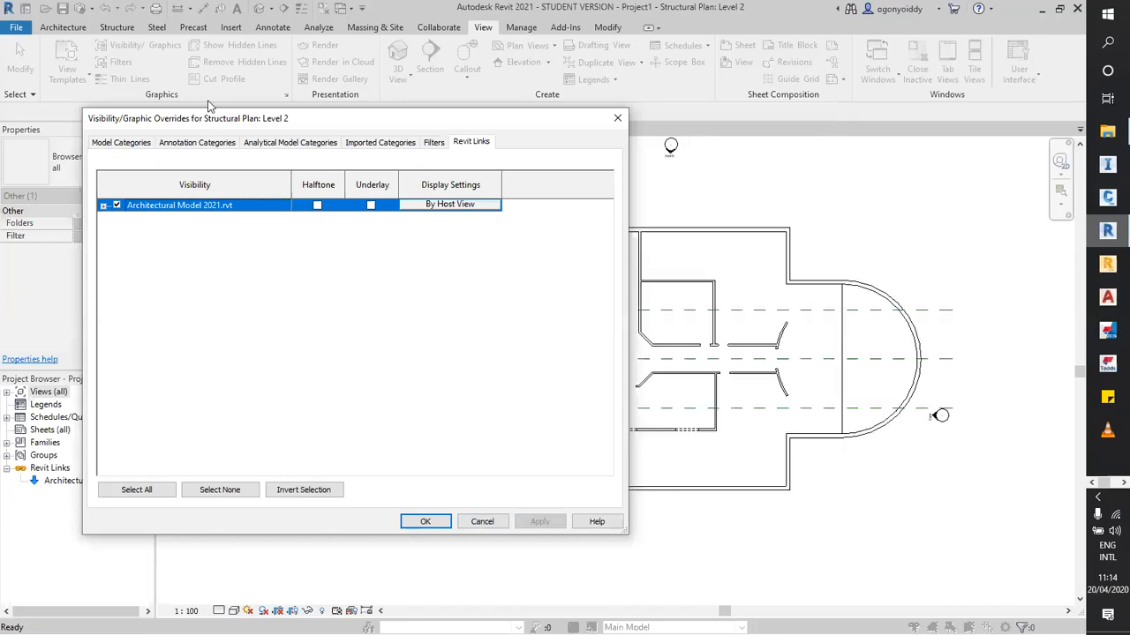
Display the linked Architectural Model 2021.rvt in halftone in the Level 2 plan.
{"action": "left_click", "coordinate": [318, 206]}
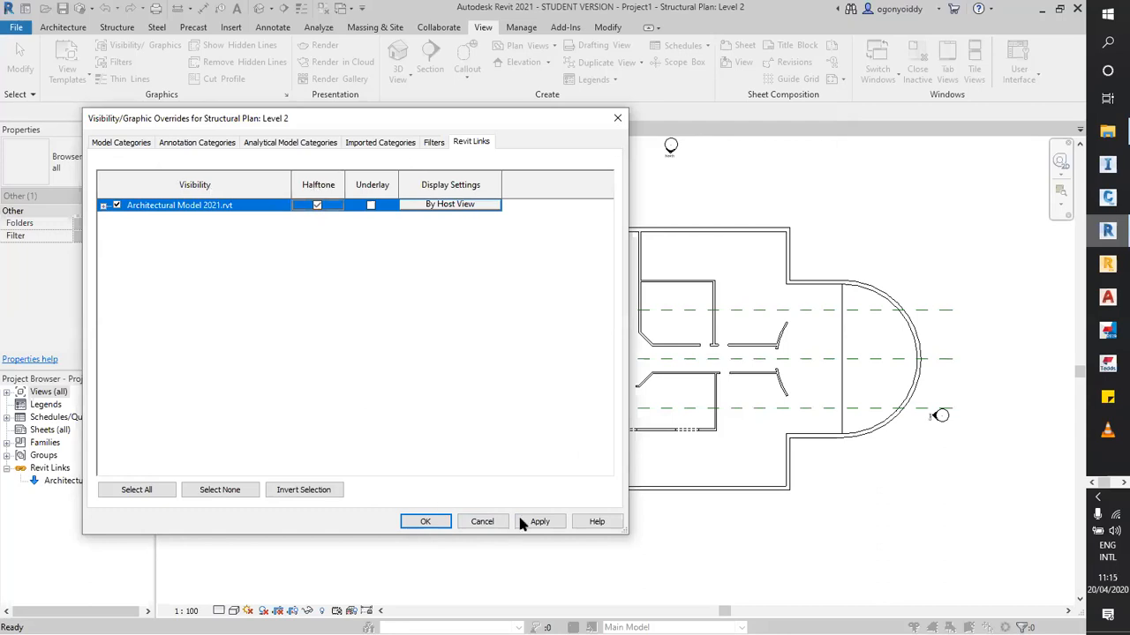
{"action": "left_click", "coordinate": [432, 523]}
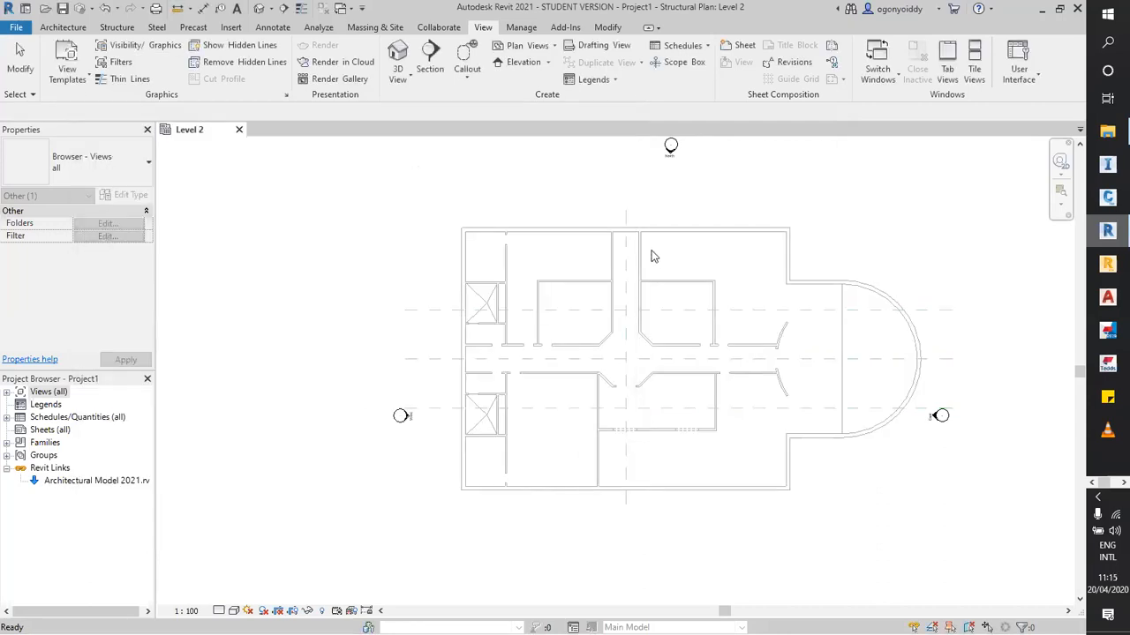
{"action": "scroll", "coordinate": [651, 255], "scroll_direction": "up", "scroll_amount": 3}
{"action": "scroll", "coordinate": [575, 212], "scroll_direction": "down", "scroll_amount": 2}
{"action": "scroll", "coordinate": [588, 227], "scroll_direction": "up", "scroll_amount": 2}
{"action": "scroll", "coordinate": [496, 181], "scroll_direction": "up", "scroll_amount": 1}
{"action": "scroll", "coordinate": [563, 235], "scroll_direction": "down", "scroll_amount": 3}
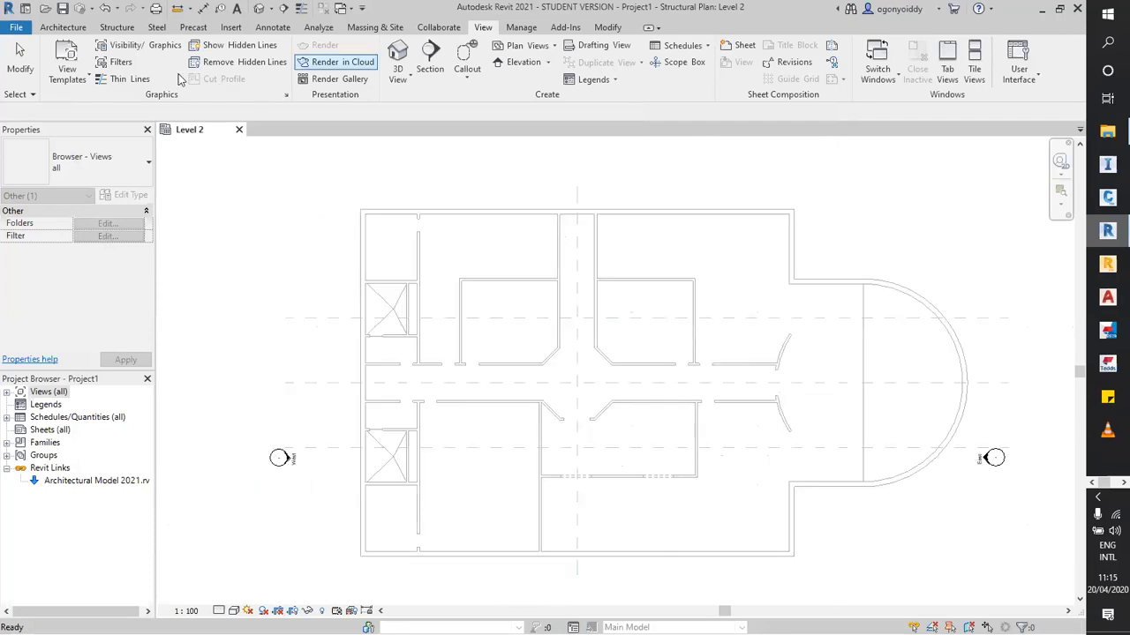
{"action": "left_click", "coordinate": [451, 156]}
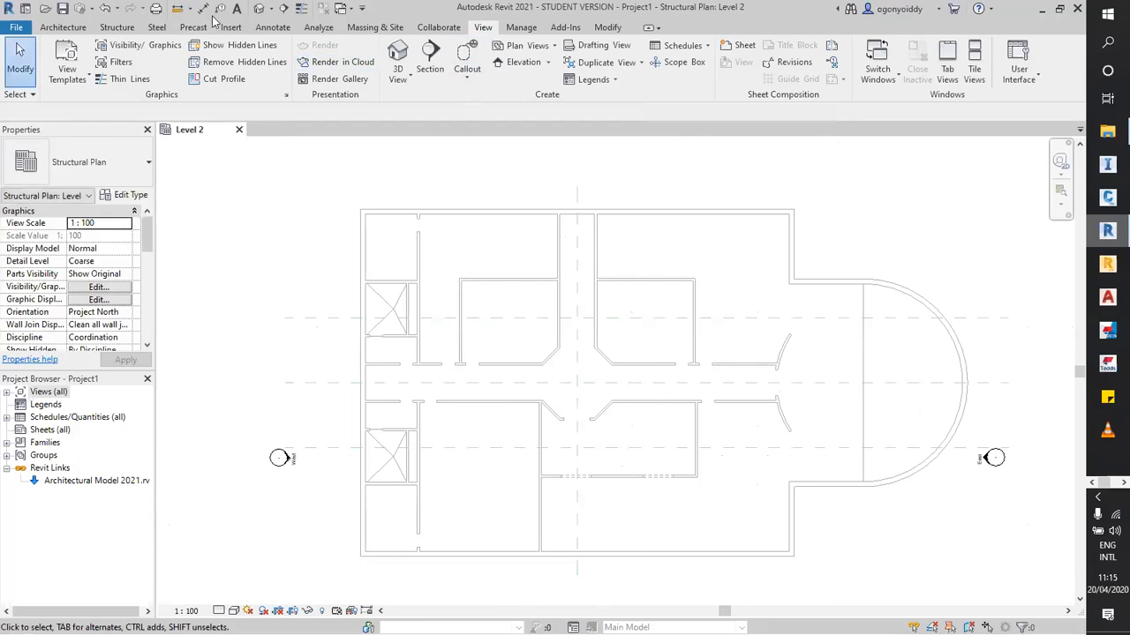
Set the project's halftone brightness to 60 in the Halftone/Underlay settings.
{"action": "left_click", "coordinate": [522, 28]}
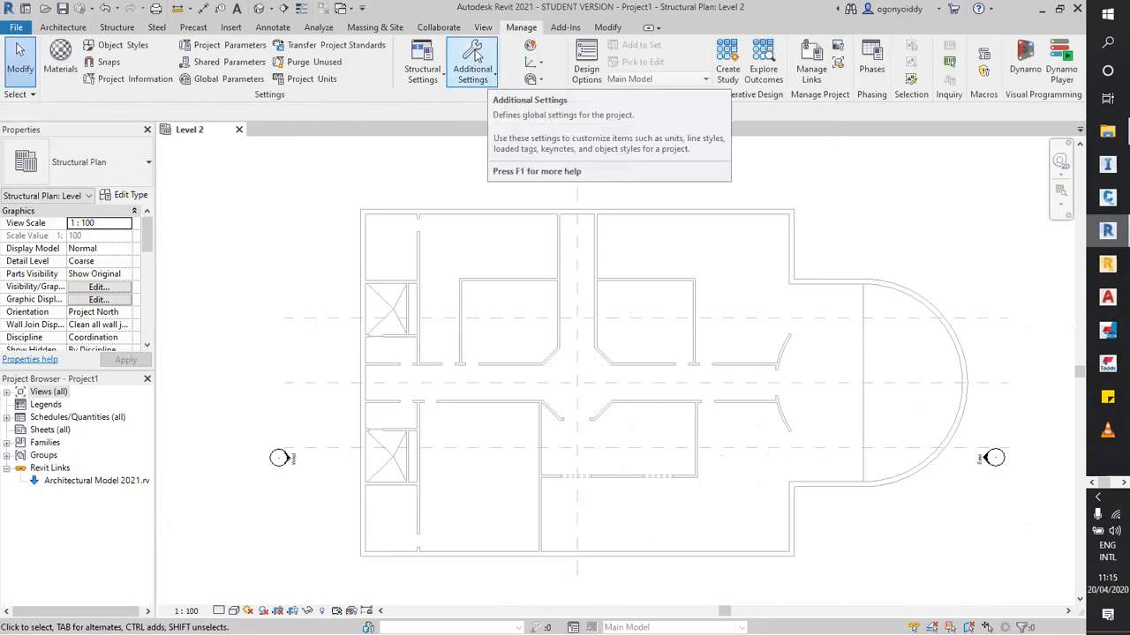
{"action": "left_click", "coordinate": [487, 81]}
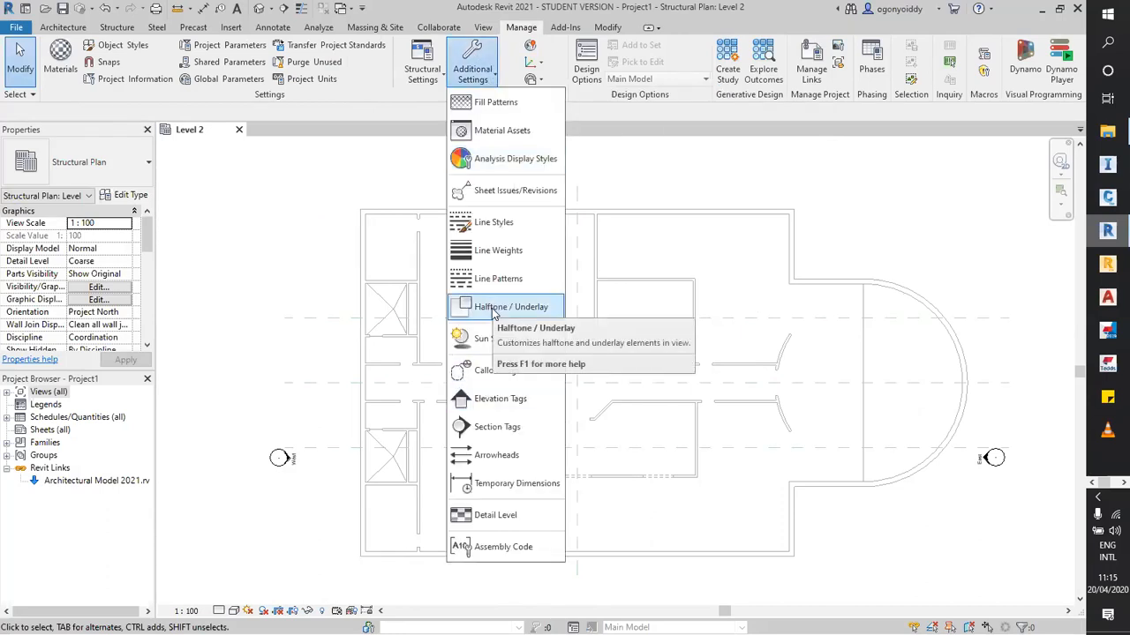
{"action": "left_click", "coordinate": [494, 309]}
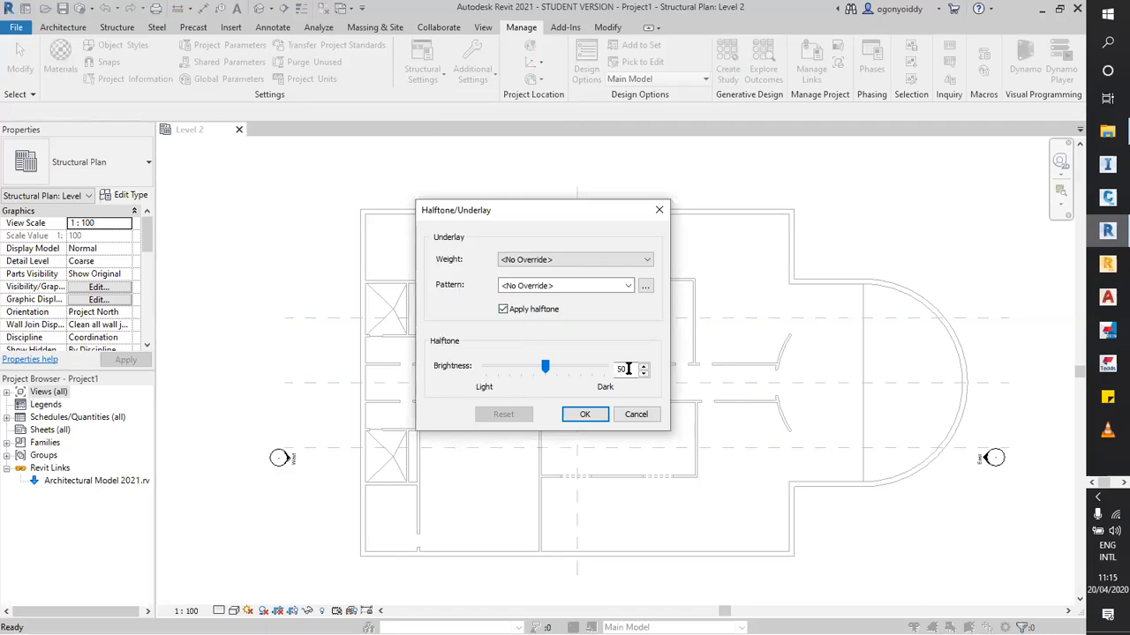
{"action": "left_click_drag", "start_coordinate": [537, 208], "coordinate": [381, 186]}
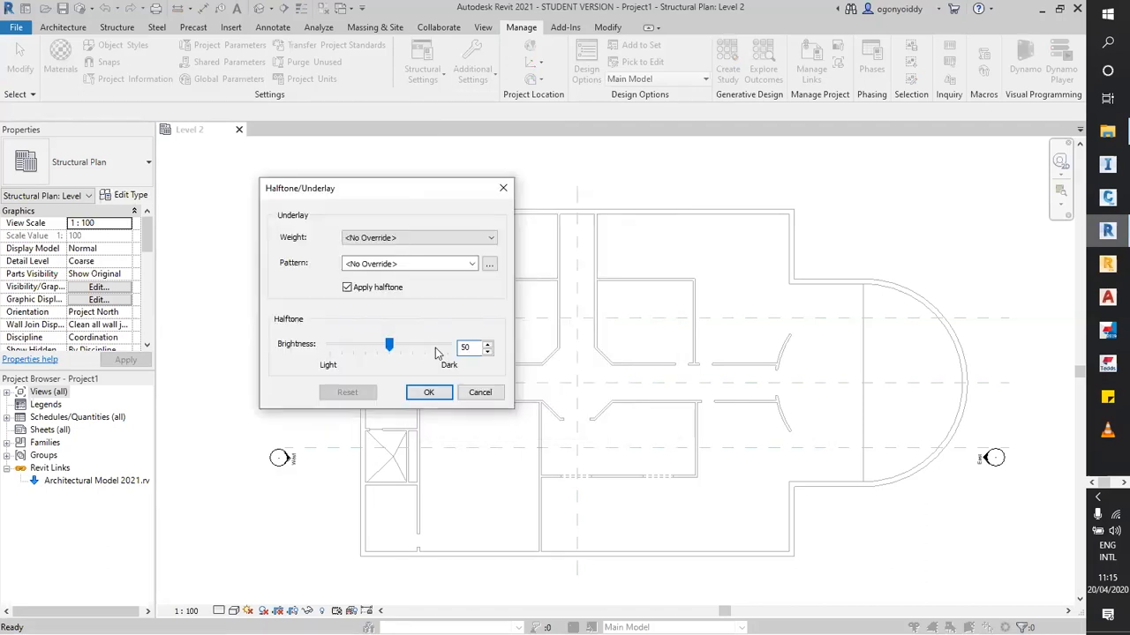
{"action": "double_click", "coordinate": [464, 346]}
{"action": "left_click", "coordinate": [397, 343]}
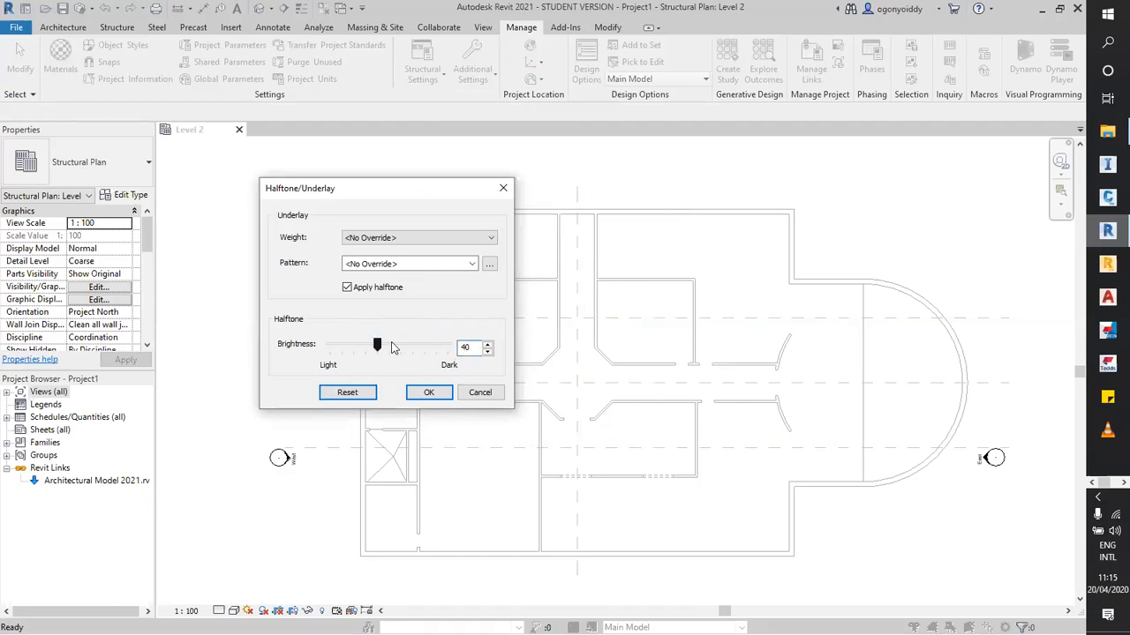
{"action": "left_click_drag", "start_coordinate": [383, 349], "coordinate": [391, 348]}
{"action": "double_click", "coordinate": [461, 346]}
{"action": "type", "text": "5"}
{"action": "type", "text": "6"}
{"action": "left_click", "coordinate": [429, 392]}
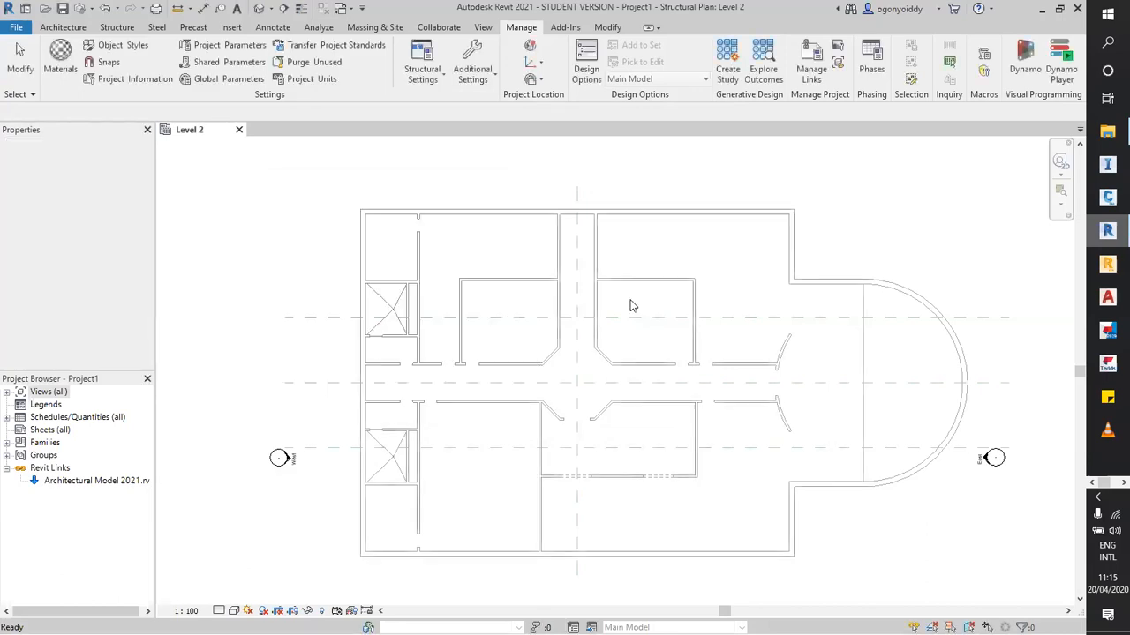
Examine how dark the linked model's halftone walls and grid lines appear in the Level 2 plan.
{"action": "scroll", "coordinate": [494, 216], "scroll_direction": "up", "scroll_amount": 3}
{"action": "scroll", "coordinate": [512, 212], "scroll_direction": "down", "scroll_amount": 2}
{"action": "scroll", "coordinate": [352, 203], "scroll_direction": "up", "scroll_amount": 3}
{"action": "scroll", "coordinate": [369, 186], "scroll_direction": "down", "scroll_amount": 1}
{"action": "scroll", "coordinate": [328, 200], "scroll_direction": "up", "scroll_amount": 2}
{"action": "scroll", "coordinate": [332, 178], "scroll_direction": "down", "scroll_amount": 4}
{"action": "scroll", "coordinate": [445, 395], "scroll_direction": "down", "scroll_amount": 2}
{"action": "middle_click_drag", "start_coordinate": [444, 396], "coordinate": [432, 318]}
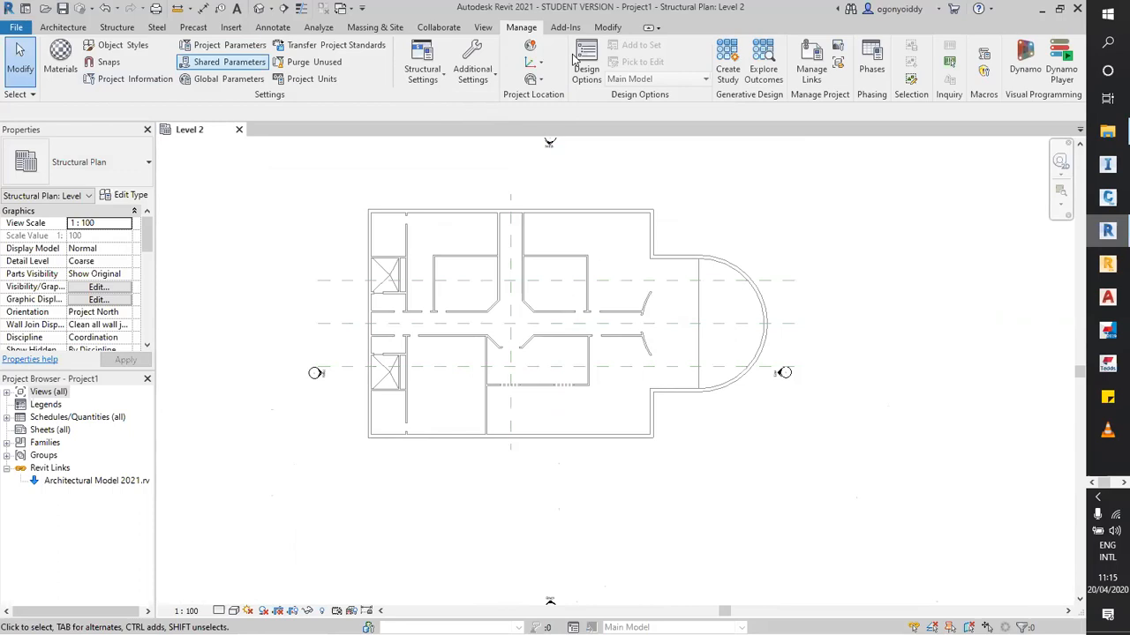
{"action": "scroll", "coordinate": [464, 179], "scroll_direction": "up", "scroll_amount": 3}
{"action": "scroll", "coordinate": [586, 287], "scroll_direction": "down", "scroll_amount": 2}
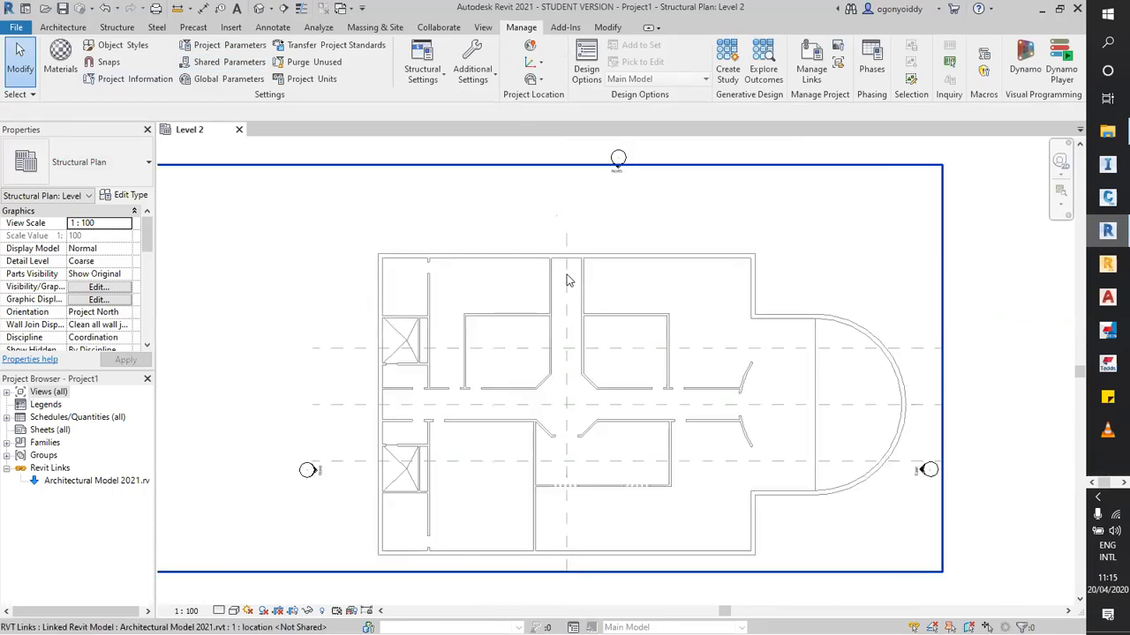
Display the linked Architectural Model 2021.rvt as an underlay in the Level 2 plan's visibility overrides.
{"action": "key", "text": "v"}
{"action": "key", "text": "g"}
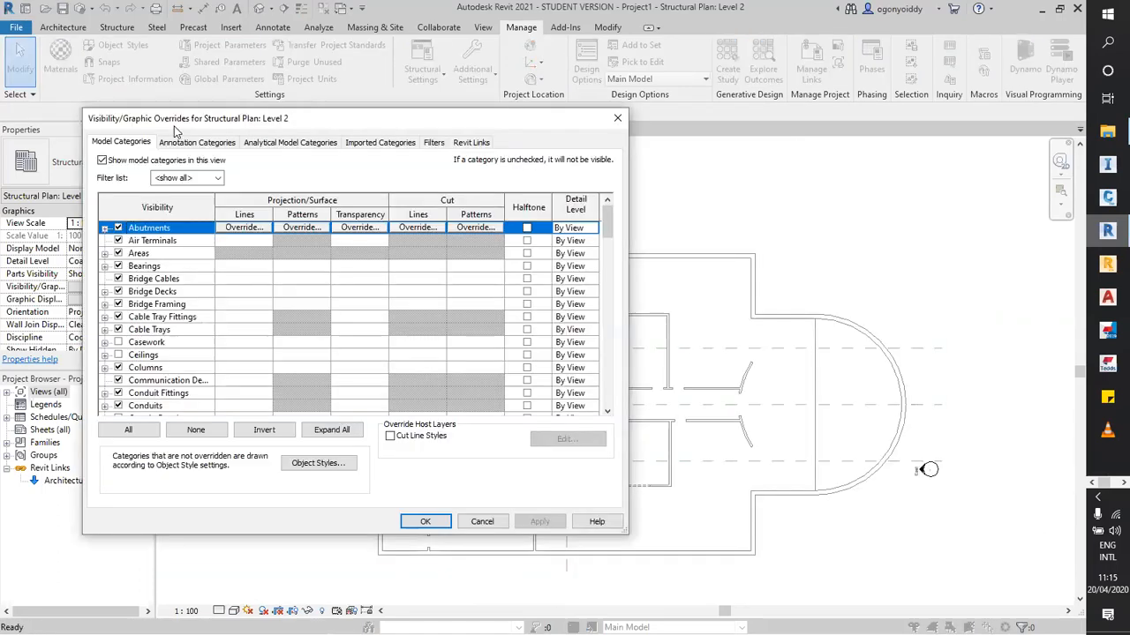
{"action": "left_click", "coordinate": [471, 143]}
{"action": "left_click", "coordinate": [371, 205]}
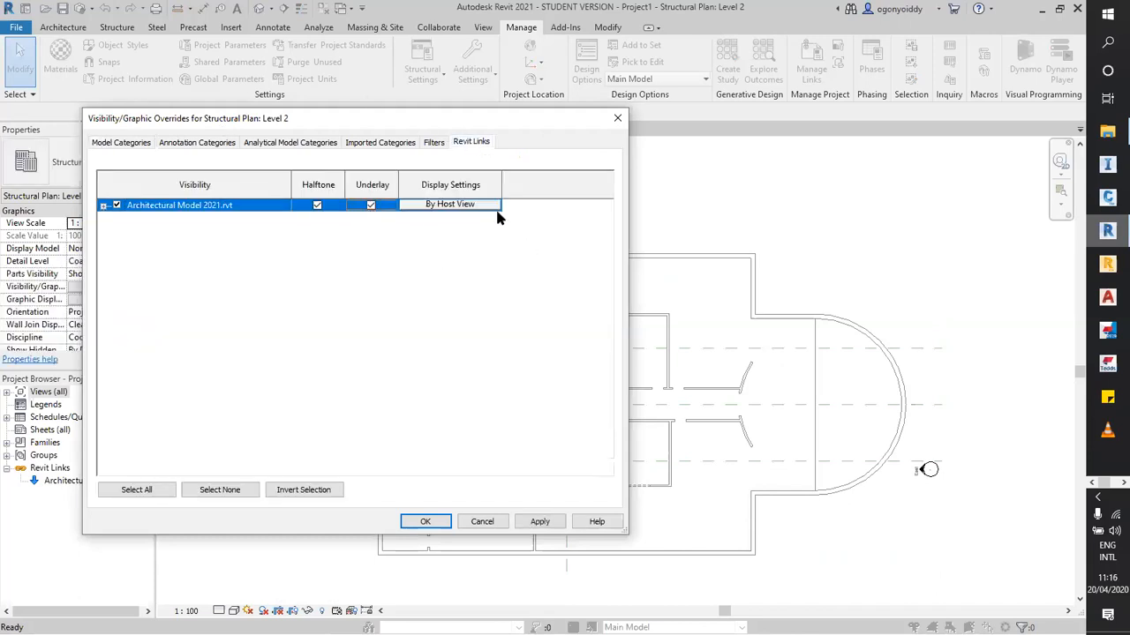
{"action": "left_click_drag", "start_coordinate": [495, 112], "coordinate": [613, 94]}
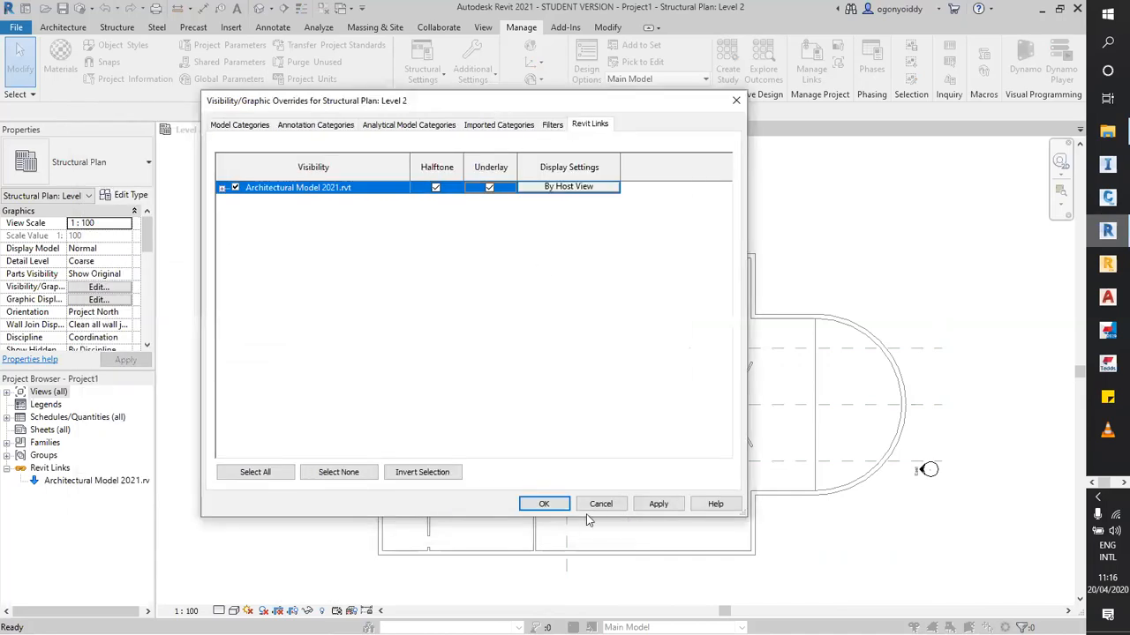
{"action": "left_click", "coordinate": [639, 507]}
{"action": "left_click", "coordinate": [542, 505]}
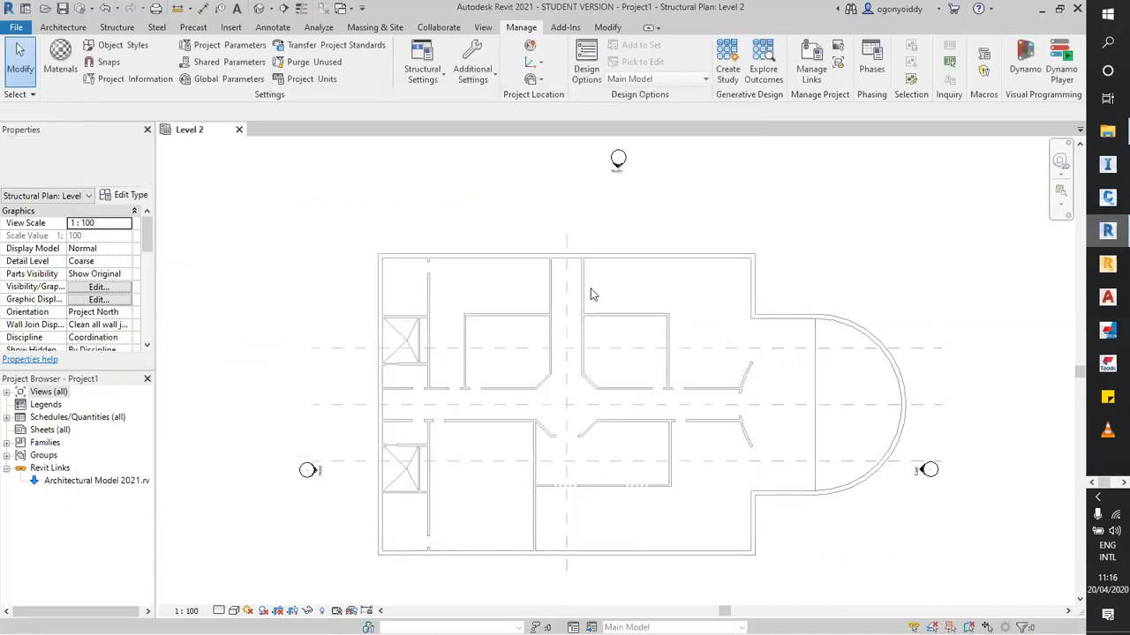
{"action": "scroll", "coordinate": [599, 397], "scroll_direction": "up", "scroll_amount": 5}
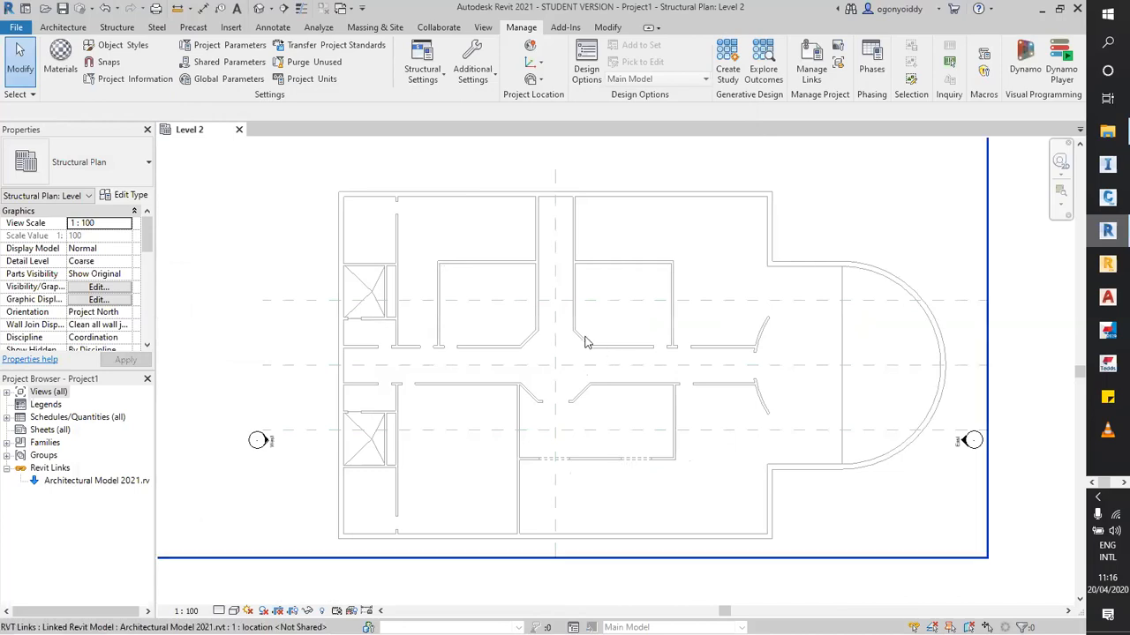
{"action": "scroll", "coordinate": [582, 342], "scroll_direction": "down", "scroll_amount": 3}
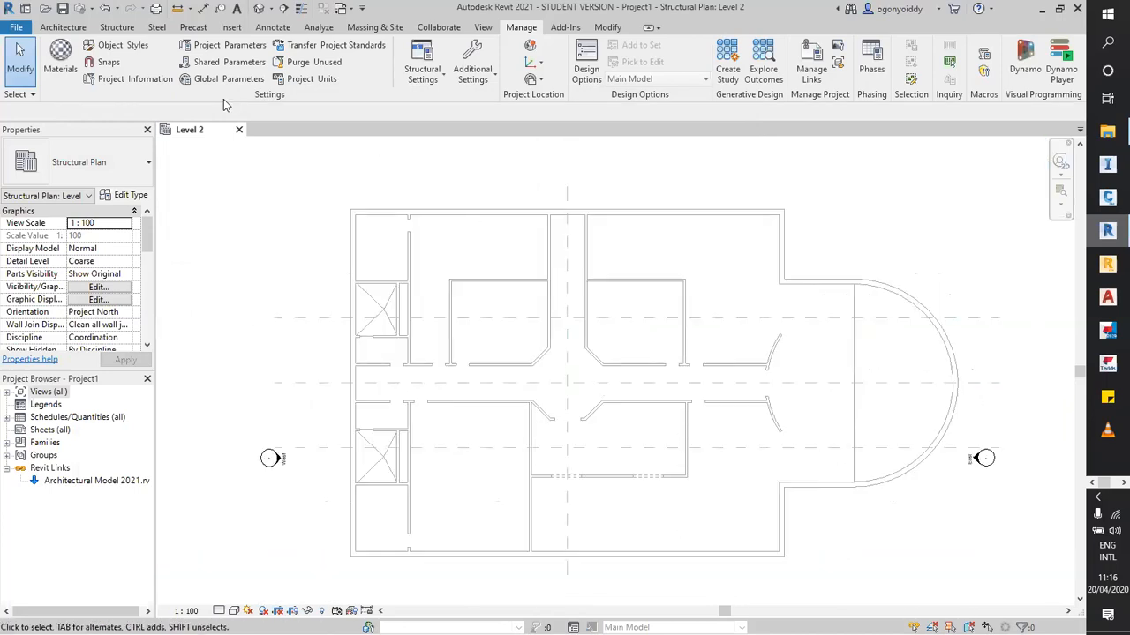
Set the underlay line weight to 1 in the Halftone/Underlay settings, leaving the line pattern without an override.
{"action": "left_click", "coordinate": [473, 73]}
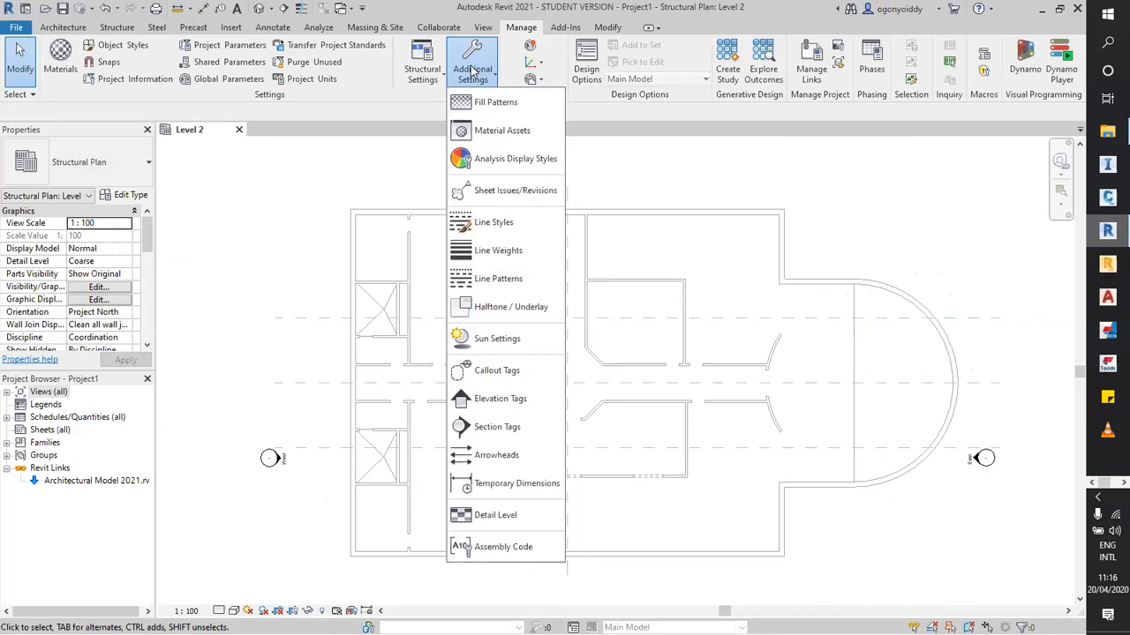
{"action": "left_click", "coordinate": [499, 309]}
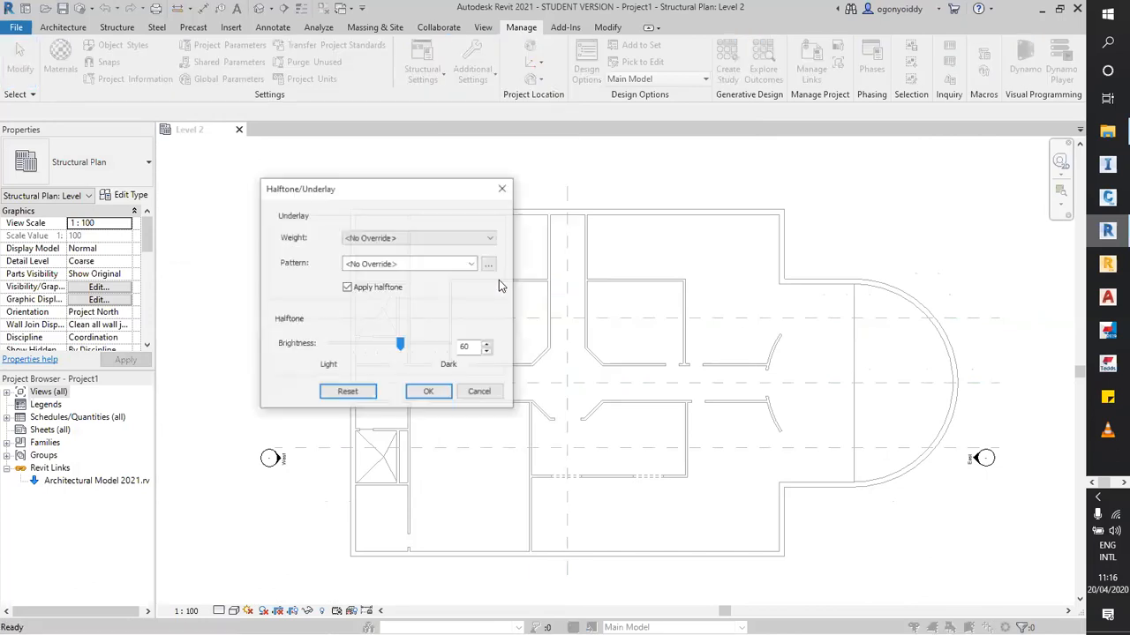
{"action": "left_click", "coordinate": [445, 237]}
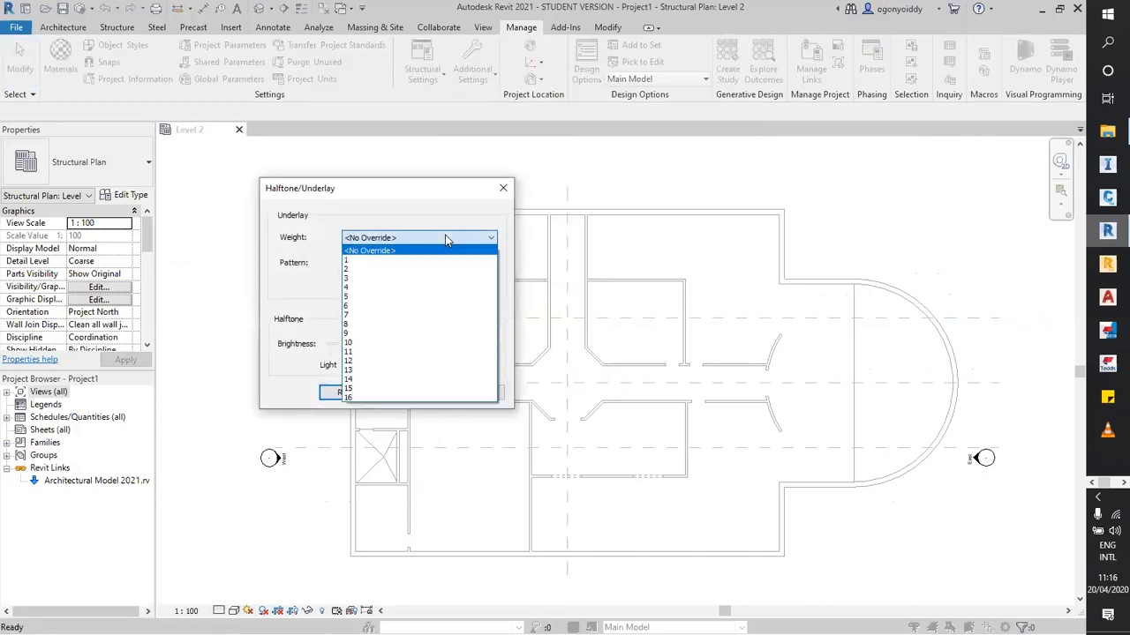
{"action": "left_click", "coordinate": [380, 261]}
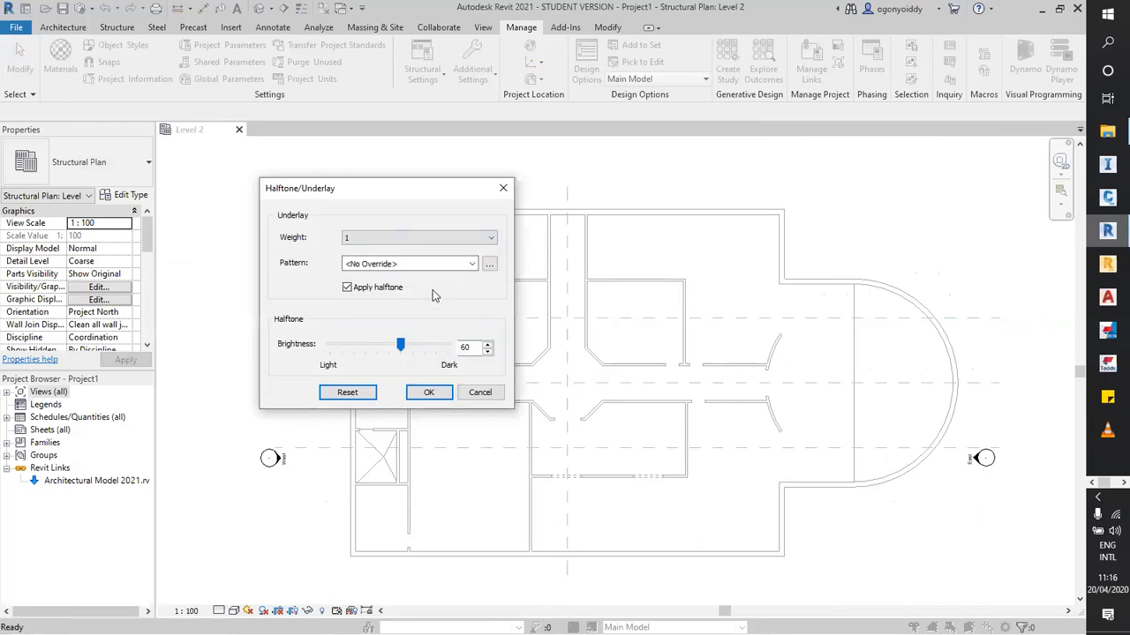
{"action": "left_click", "coordinate": [489, 265]}
{"action": "left_click", "coordinate": [515, 194]}
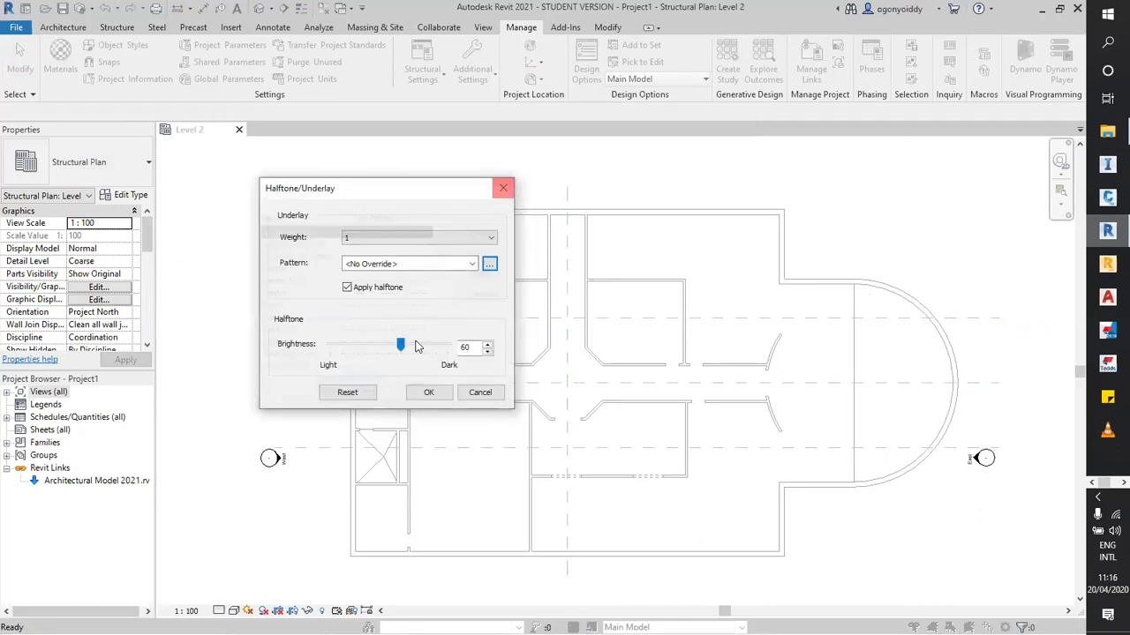
{"action": "left_click", "coordinate": [429, 393]}
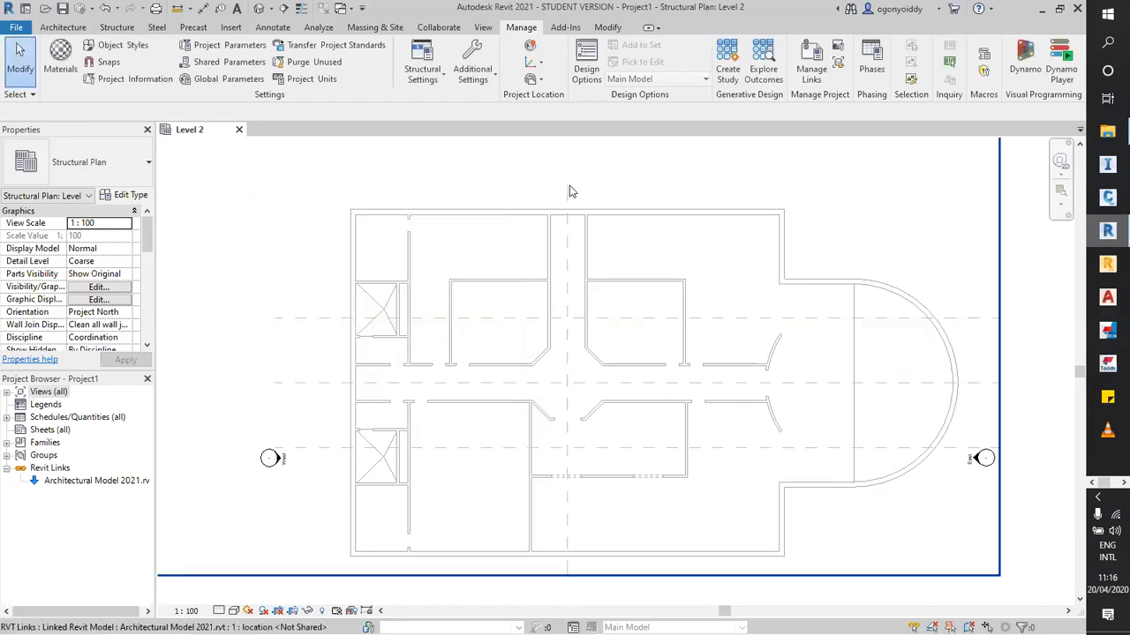
Examine the underlay line appearance of the linked model across the Level 2 plan and its elevation markers.
{"action": "scroll", "coordinate": [580, 270], "scroll_direction": "up", "scroll_amount": 4}
{"action": "scroll", "coordinate": [591, 247], "scroll_direction": "down", "scroll_amount": 4}
{"action": "scroll", "coordinate": [586, 257], "scroll_direction": "up", "scroll_amount": 3}
{"action": "scroll", "coordinate": [574, 269], "scroll_direction": "down", "scroll_amount": 2}
{"action": "scroll", "coordinate": [570, 272], "scroll_direction": "down", "scroll_amount": 1}
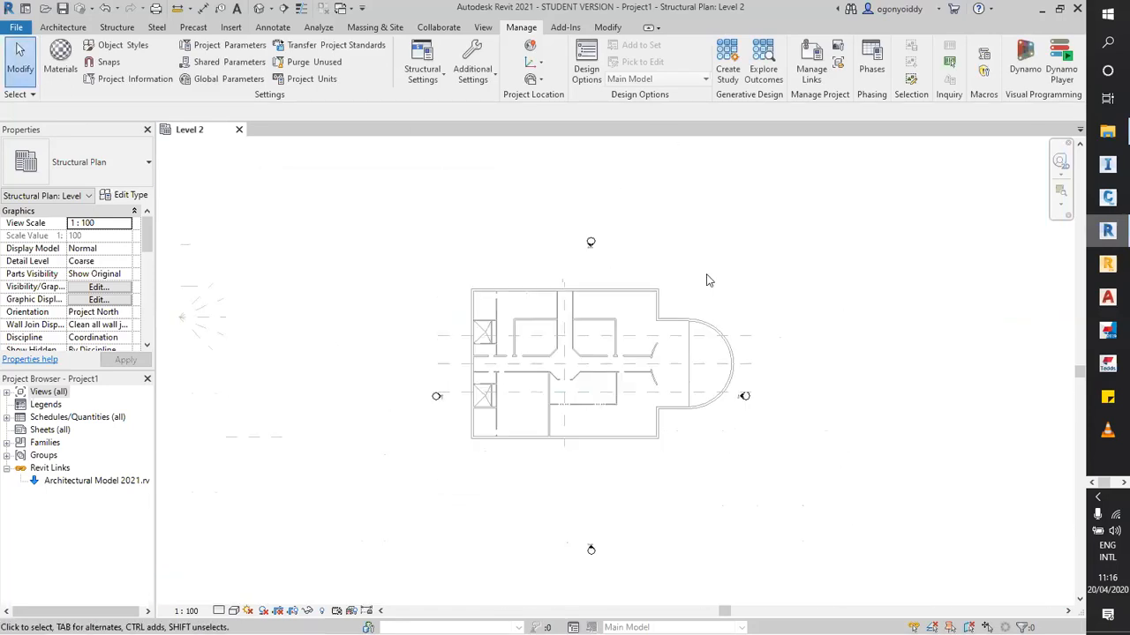
{"action": "scroll", "coordinate": [632, 337], "scroll_direction": "up", "scroll_amount": 2}
{"action": "scroll", "coordinate": [632, 320], "scroll_direction": "down", "scroll_amount": 3}
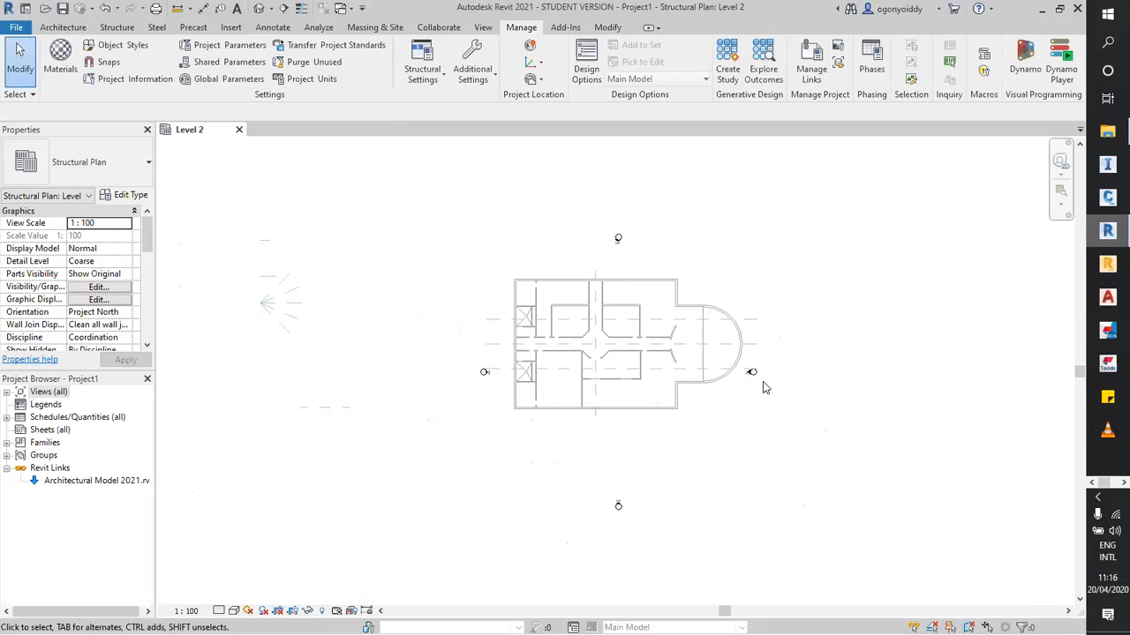
{"action": "scroll", "coordinate": [606, 283], "scroll_direction": "up", "scroll_amount": 3}
{"action": "scroll", "coordinate": [620, 265], "scroll_direction": "down", "scroll_amount": 3}
{"action": "scroll", "coordinate": [618, 259], "scroll_direction": "down", "scroll_amount": 1}
{"action": "scroll", "coordinate": [595, 284], "scroll_direction": "up", "scroll_amount": 1}
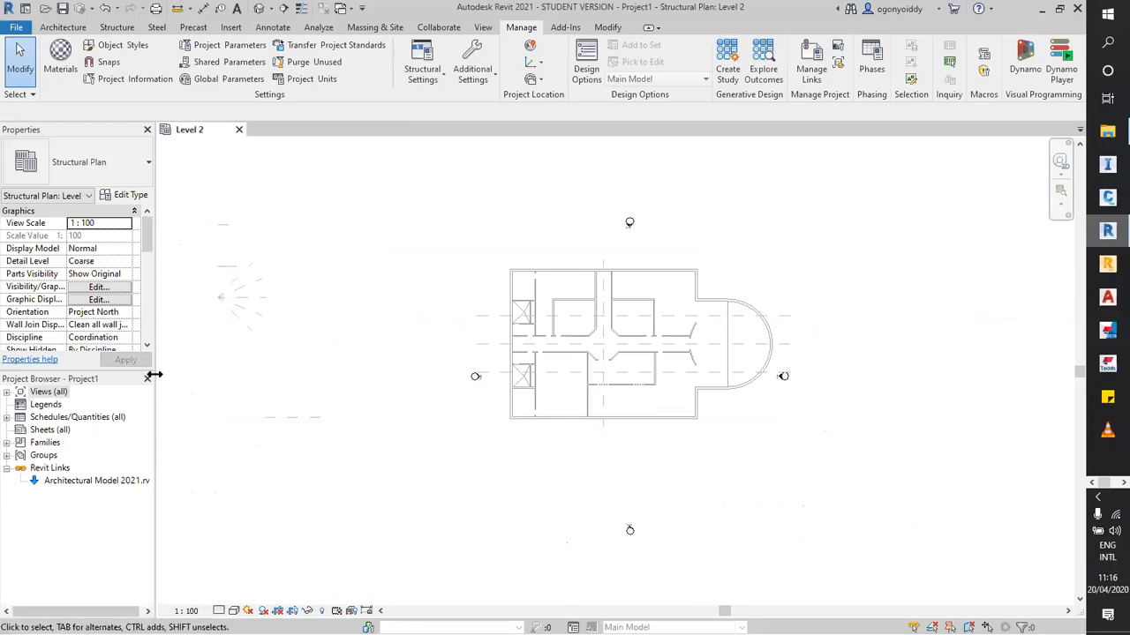
Open the North building elevation and bring the linked building's levels into view.
{"action": "left_click", "coordinate": [7, 393]}
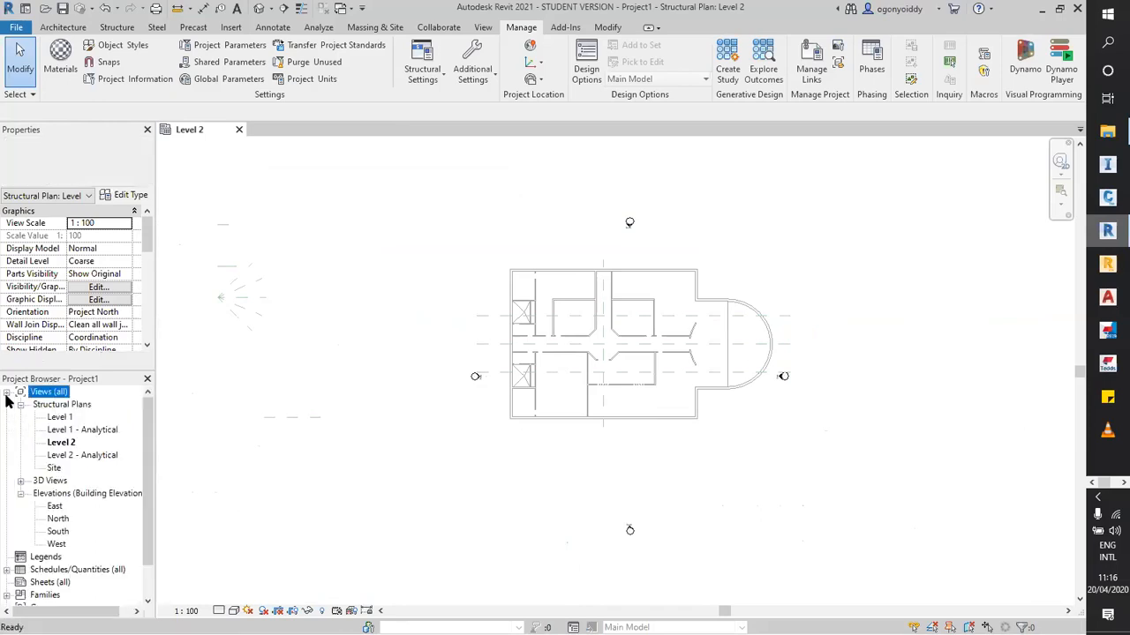
{"action": "scroll", "coordinate": [35, 420], "scroll_direction": "down", "scroll_amount": 1}
{"action": "scroll", "coordinate": [35, 420], "scroll_direction": "up", "scroll_amount": 1}
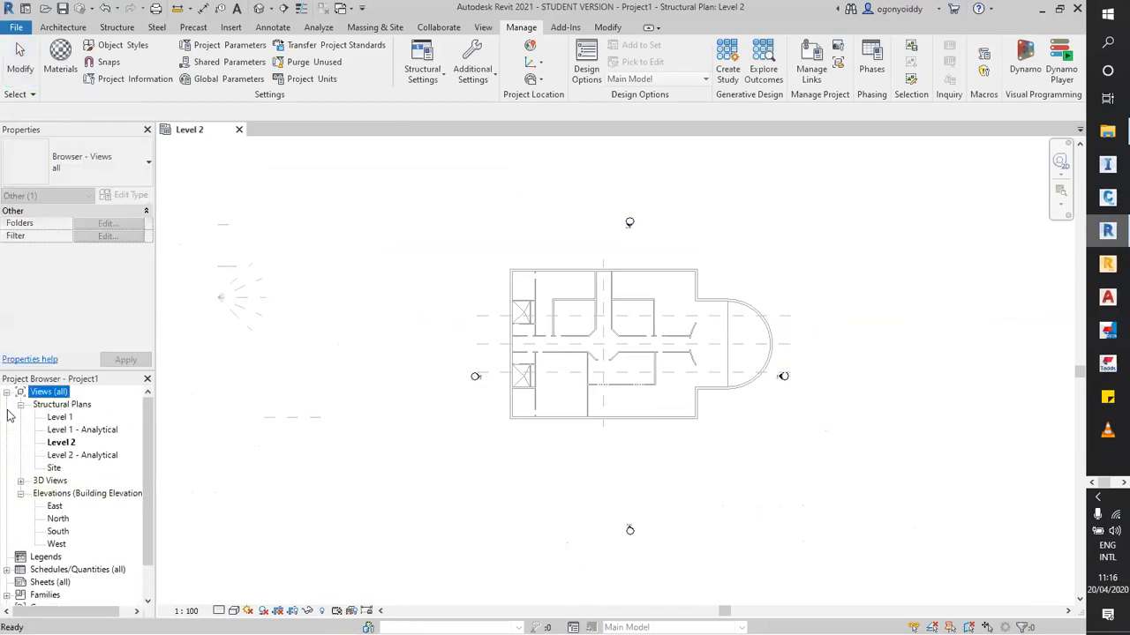
{"action": "scroll", "coordinate": [60, 489], "scroll_direction": "down", "scroll_amount": 1}
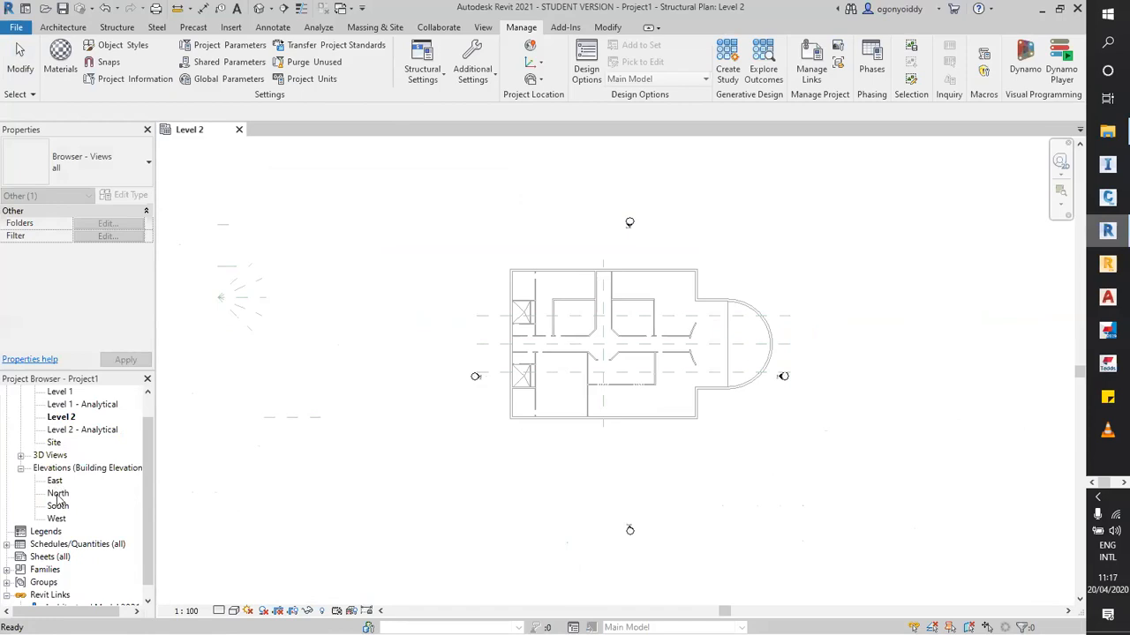
{"action": "double_click", "coordinate": [57, 494]}
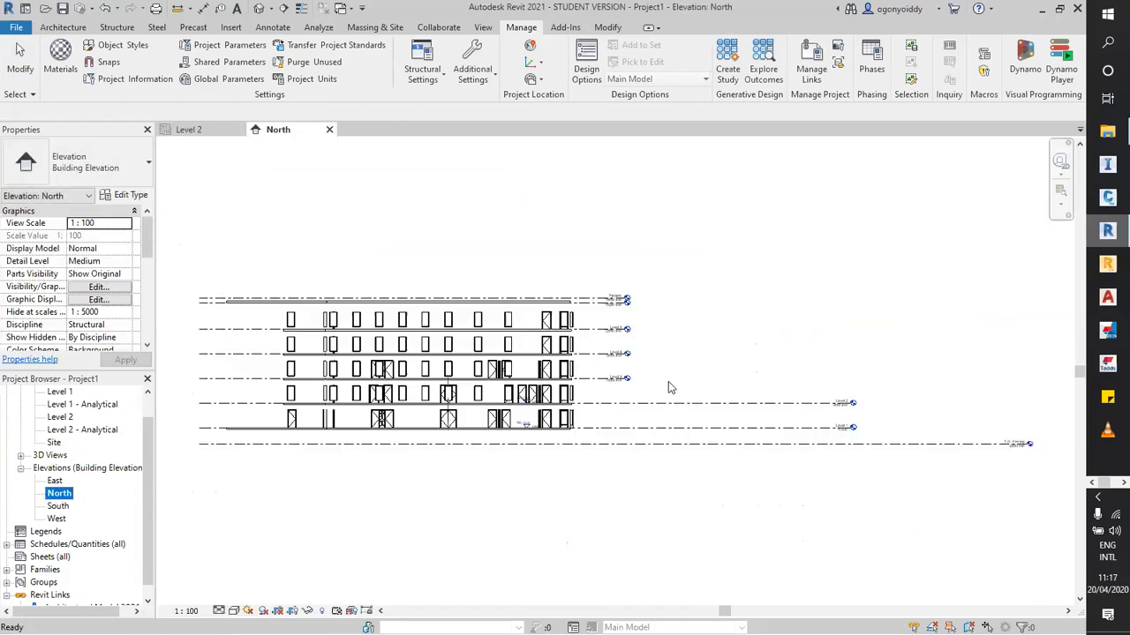
{"action": "scroll", "coordinate": [555, 395], "scroll_direction": "up", "scroll_amount": 4}
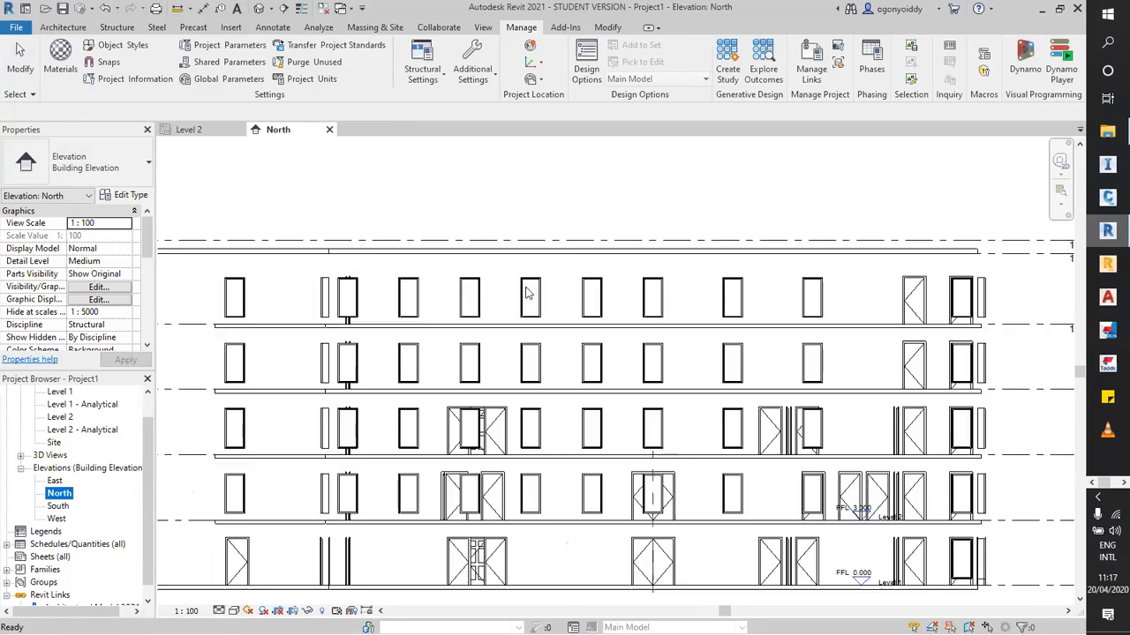
{"action": "scroll", "coordinate": [555, 394], "scroll_direction": "down", "scroll_amount": 2}
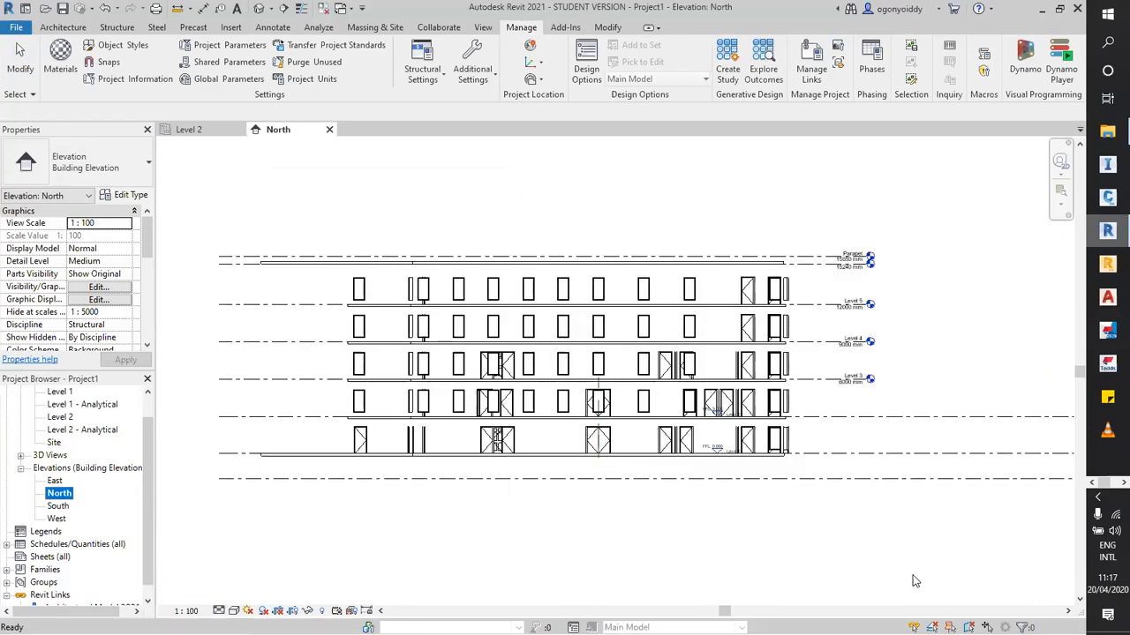
Display the linked architectural model in halftone through the North elevation's visibility overrides for Revit links.
{"action": "left_click", "coordinate": [484, 219]}
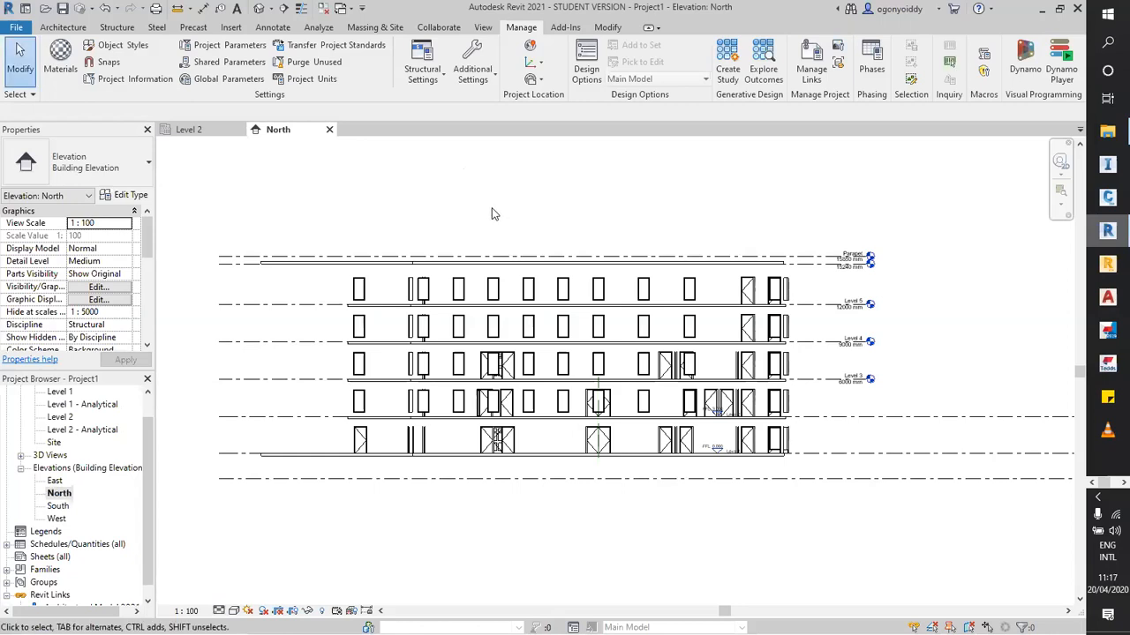
{"action": "key", "text": "v"}
{"action": "key", "text": "g"}
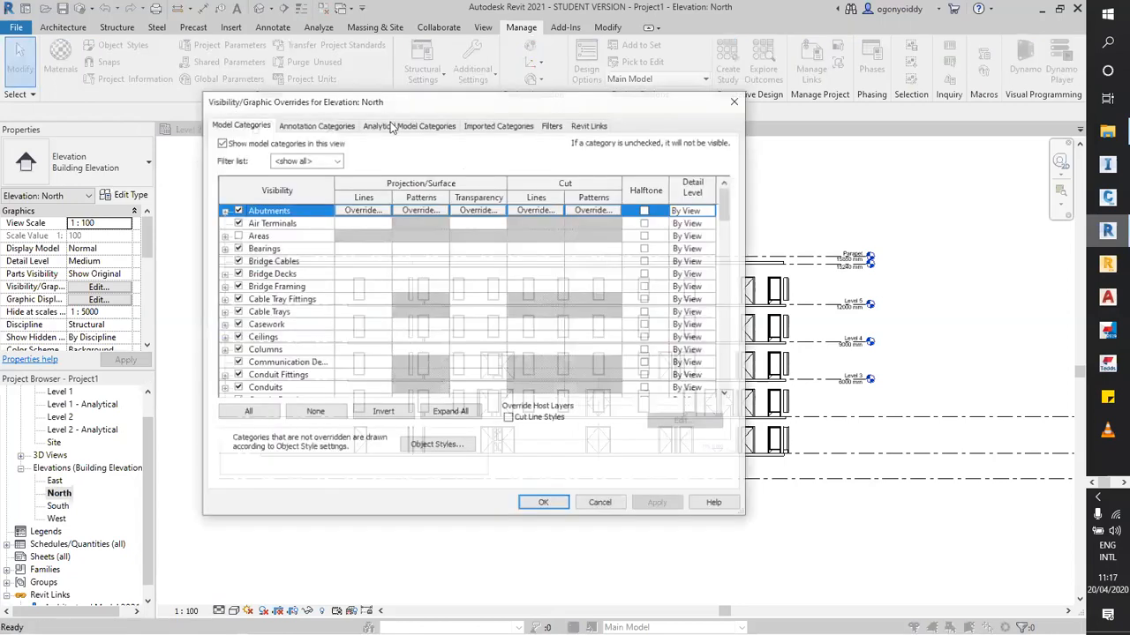
{"action": "left_click", "coordinate": [590, 126]}
{"action": "left_click", "coordinate": [435, 188]}
{"action": "left_click", "coordinate": [658, 505]}
{"action": "left_click", "coordinate": [543, 503]}
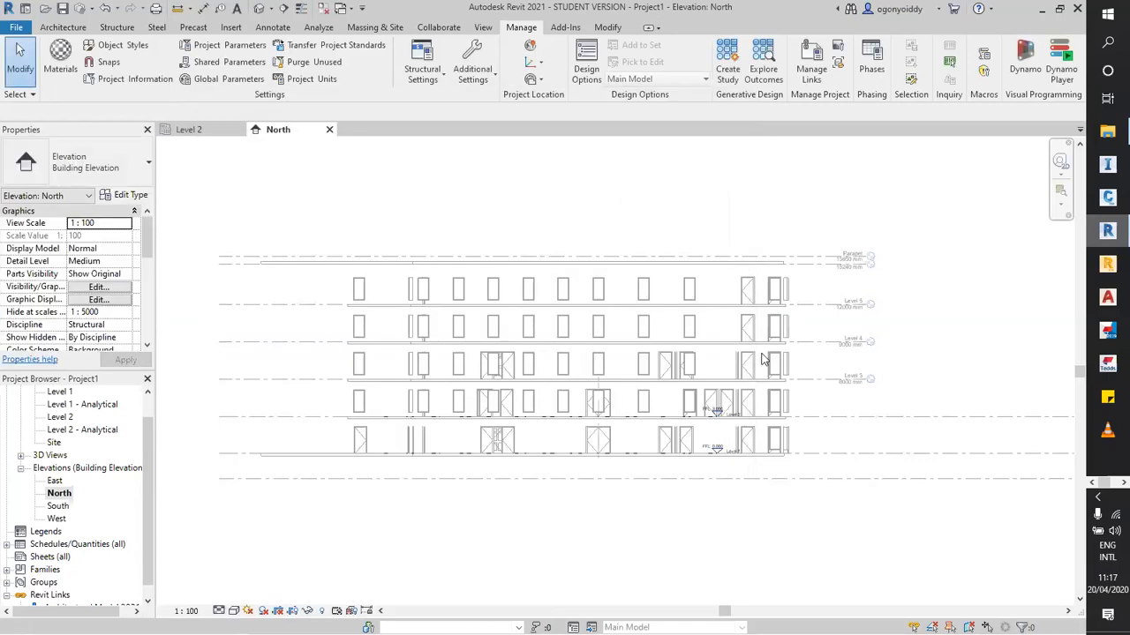
Examine the project's Level 1 and Level 2 heads against the halftone levels of the linked model in the North elevation.
{"action": "scroll", "coordinate": [765, 360], "scroll_direction": "up", "scroll_amount": 3}
{"action": "scroll", "coordinate": [738, 386], "scroll_direction": "up", "scroll_amount": 2}
{"action": "scroll", "coordinate": [789, 238], "scroll_direction": "down", "scroll_amount": 3}
{"action": "scroll", "coordinate": [789, 239], "scroll_direction": "up", "scroll_amount": 2}
{"action": "scroll", "coordinate": [788, 284], "scroll_direction": "down", "scroll_amount": 2}
{"action": "scroll", "coordinate": [653, 407], "scroll_direction": "up", "scroll_amount": 5}
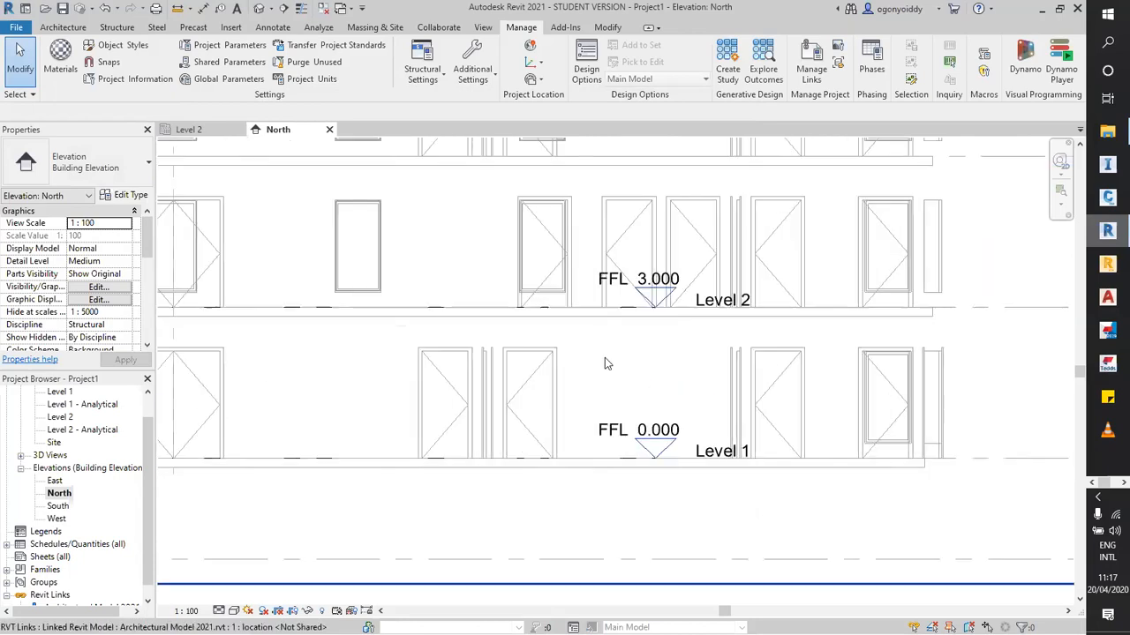
{"action": "scroll", "coordinate": [604, 362], "scroll_direction": "down", "scroll_amount": 4}
{"action": "scroll", "coordinate": [604, 510], "scroll_direction": "up", "scroll_amount": 3}
{"action": "scroll", "coordinate": [642, 491], "scroll_direction": "down", "scroll_amount": 3}
{"action": "scroll", "coordinate": [643, 489], "scroll_direction": "up", "scroll_amount": 5}
{"action": "scroll", "coordinate": [694, 465], "scroll_direction": "down", "scroll_amount": 2}
{"action": "scroll", "coordinate": [553, 435], "scroll_direction": "down", "scroll_amount": 3}
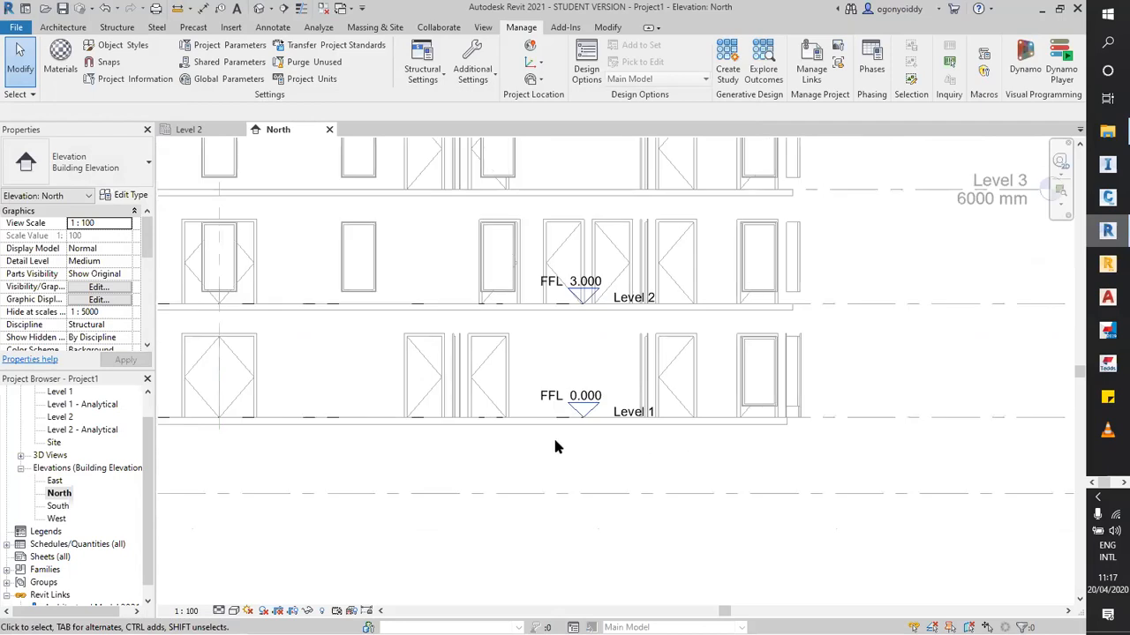
Extend Level 1 together with the aligned Level 2 so that their heads sit outside the building, near the linked level heads.
{"action": "left_click", "coordinate": [562, 426]}
{"action": "scroll", "coordinate": [739, 454], "scroll_direction": "down", "scroll_amount": 1}
{"action": "scroll", "coordinate": [608, 449], "scroll_direction": "up", "scroll_amount": 4}
{"action": "scroll", "coordinate": [529, 438], "scroll_direction": "down", "scroll_amount": 3}
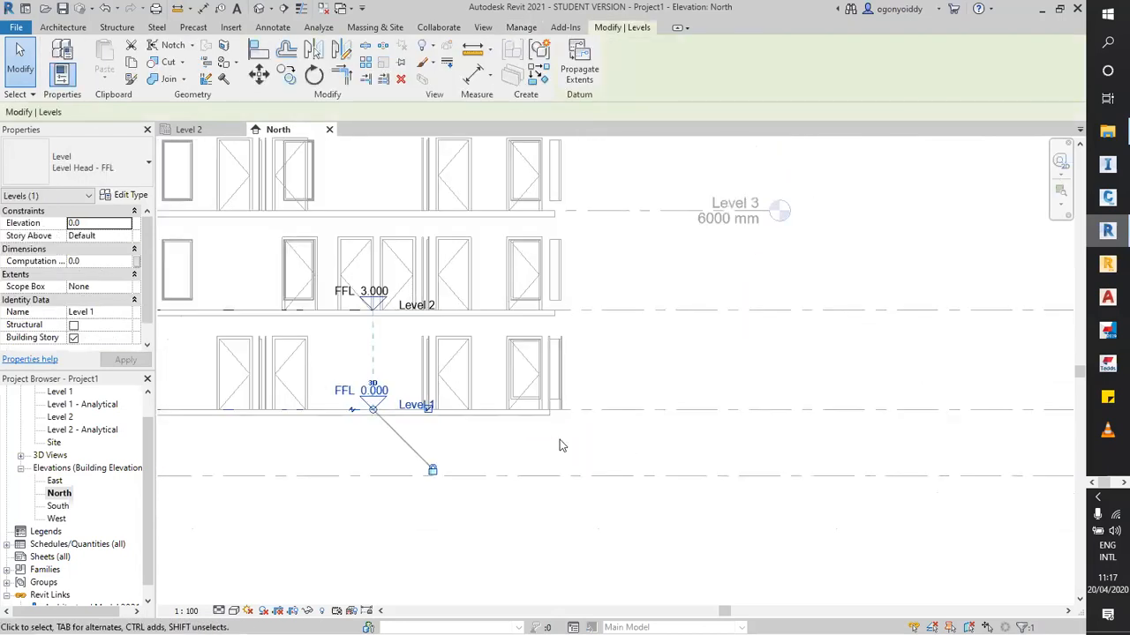
{"action": "scroll", "coordinate": [454, 425], "scroll_direction": "up", "scroll_amount": 3}
{"action": "scroll", "coordinate": [454, 423], "scroll_direction": "up", "scroll_amount": 1}
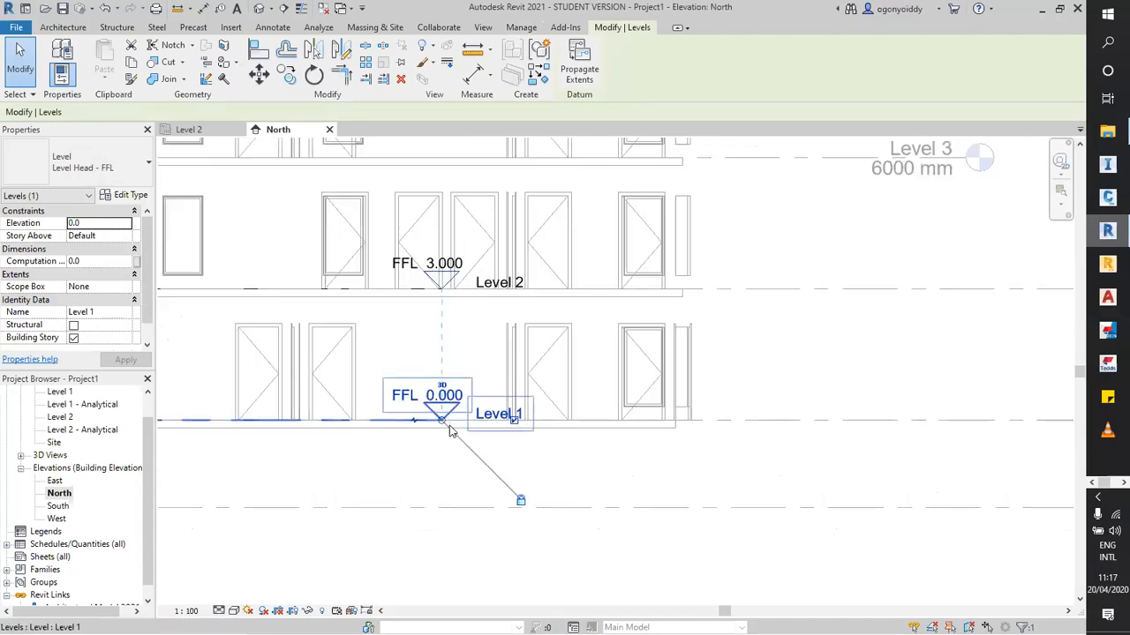
{"action": "left_click_drag", "start_coordinate": [441, 423], "coordinate": [958, 418]}
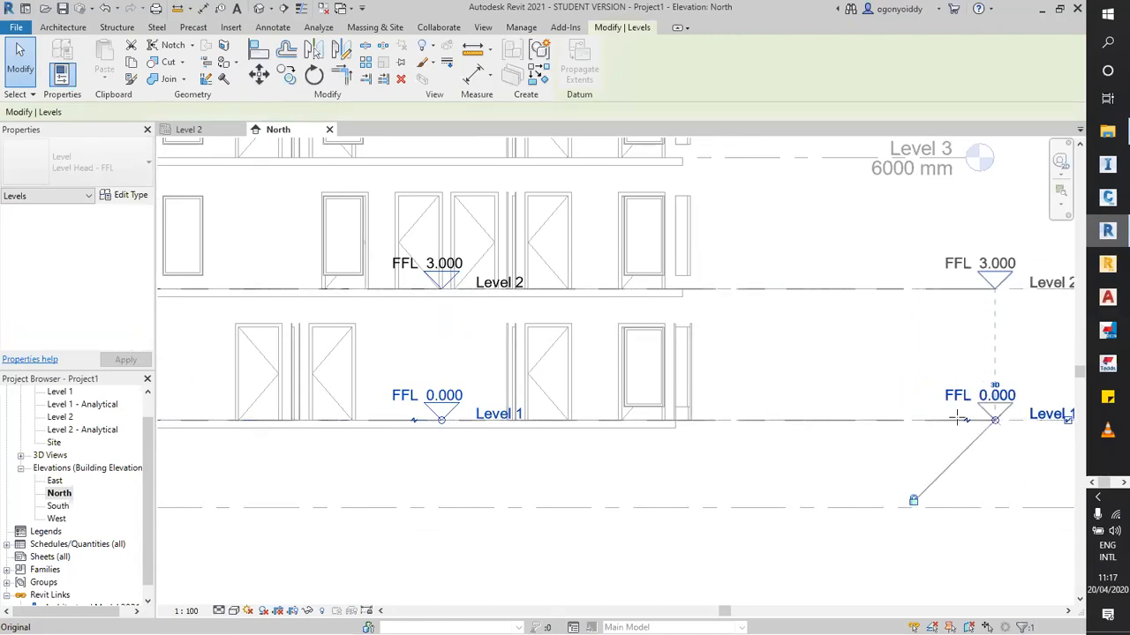
{"action": "scroll", "coordinate": [529, 425], "scroll_direction": "down", "scroll_amount": 4}
{"action": "left_click", "coordinate": [638, 506]}
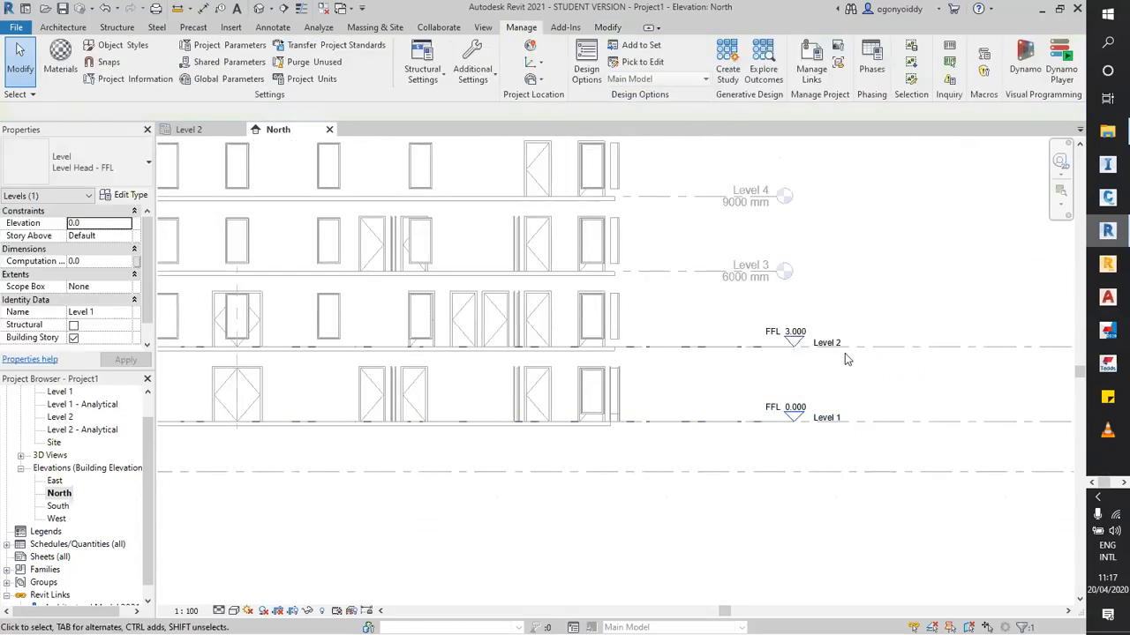
Pull the aligned Level 1 and Level 2 heads slightly farther out from the building.
{"action": "scroll", "coordinate": [845, 353], "scroll_direction": "up", "scroll_amount": 2}
{"action": "scroll", "coordinate": [718, 386], "scroll_direction": "down", "scroll_amount": 1}
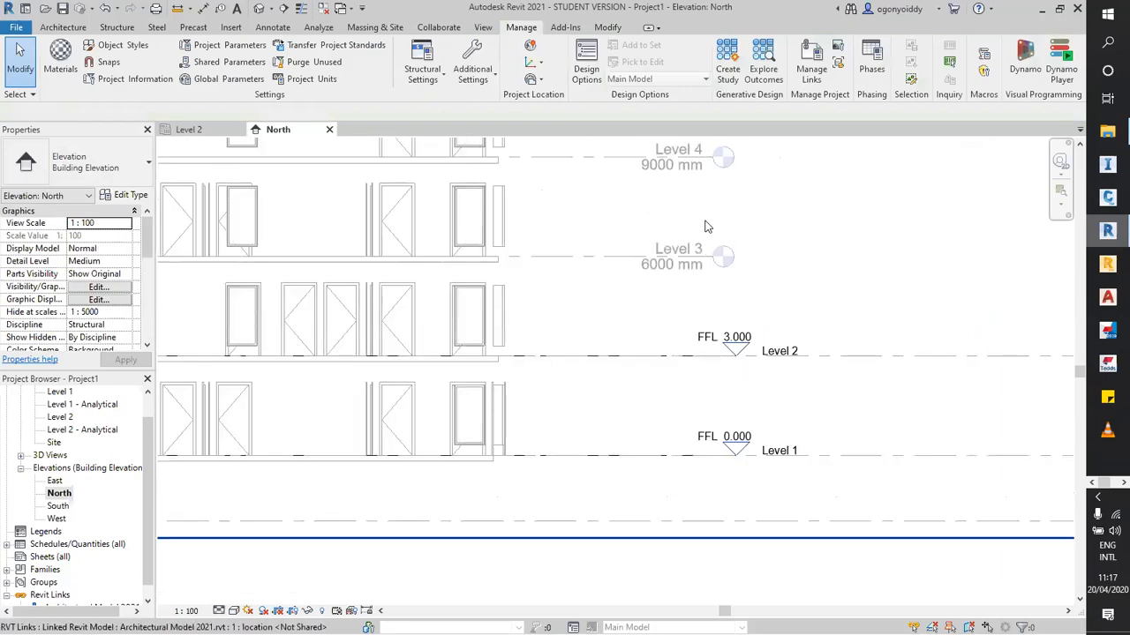
{"action": "scroll", "coordinate": [740, 544], "scroll_direction": "up", "scroll_amount": 2}
{"action": "scroll", "coordinate": [706, 415], "scroll_direction": "up", "scroll_amount": 2}
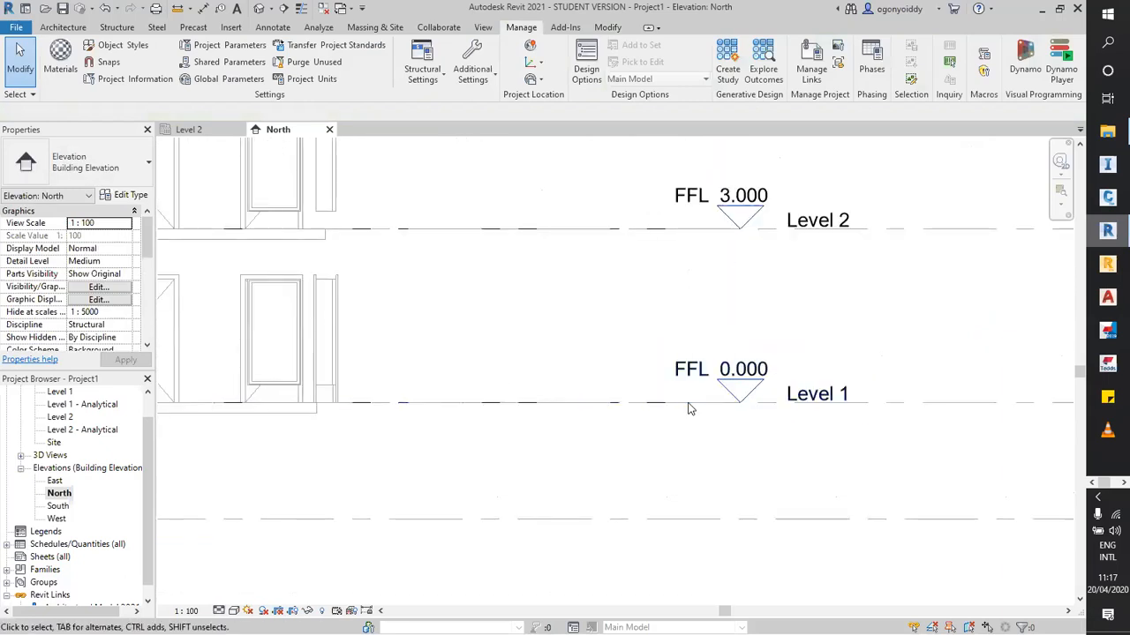
{"action": "left_click", "coordinate": [741, 404]}
{"action": "left_click_drag", "start_coordinate": [742, 404], "coordinate": [819, 448]}
{"action": "left_click", "coordinate": [816, 459]}
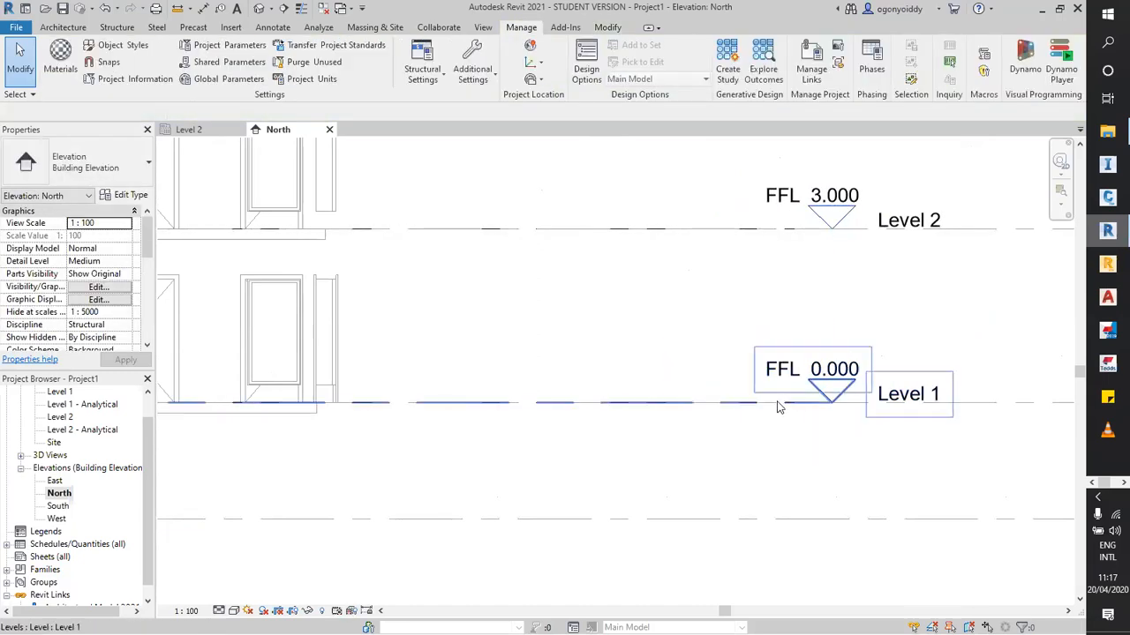
Examine the alignment locks of Level 1 and Level 2 and compare both with the linked model's upper levels.
{"action": "left_click", "coordinate": [829, 403]}
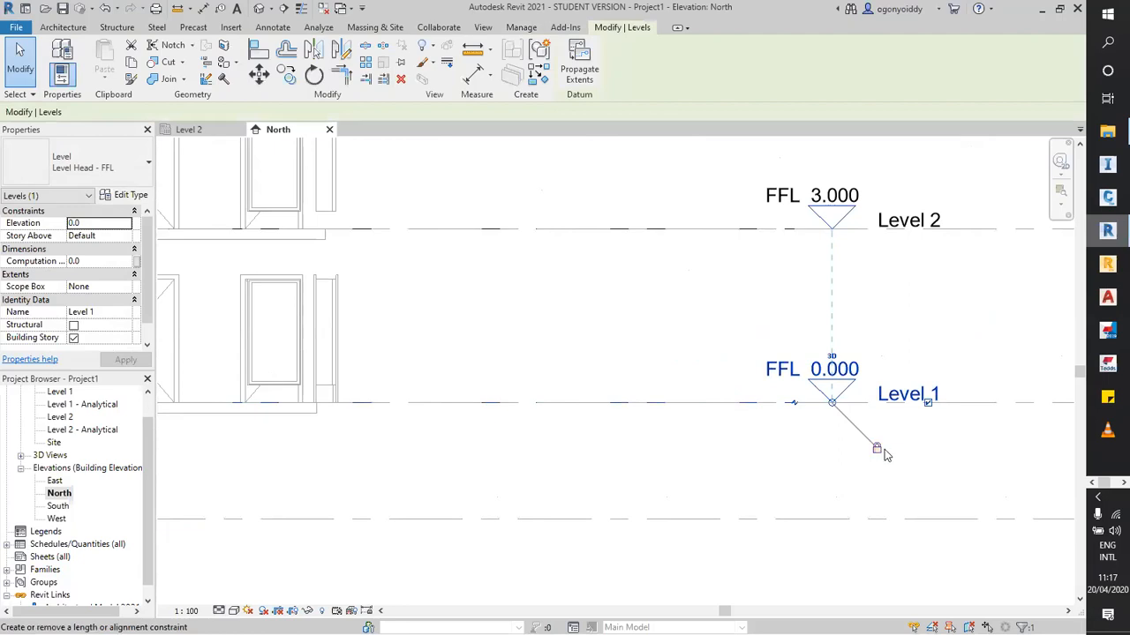
{"action": "left_click", "coordinate": [774, 471]}
{"action": "scroll", "coordinate": [774, 471], "scroll_direction": "down", "scroll_amount": 2}
{"action": "scroll", "coordinate": [782, 432], "scroll_direction": "down", "scroll_amount": 2}
{"action": "scroll", "coordinate": [803, 355], "scroll_direction": "up", "scroll_amount": 4}
{"action": "scroll", "coordinate": [822, 269], "scroll_direction": "down", "scroll_amount": 5}
{"action": "scroll", "coordinate": [827, 331], "scroll_direction": "up", "scroll_amount": 3}
{"action": "scroll", "coordinate": [802, 227], "scroll_direction": "down", "scroll_amount": 4}
{"action": "scroll", "coordinate": [767, 260], "scroll_direction": "up", "scroll_amount": 4}
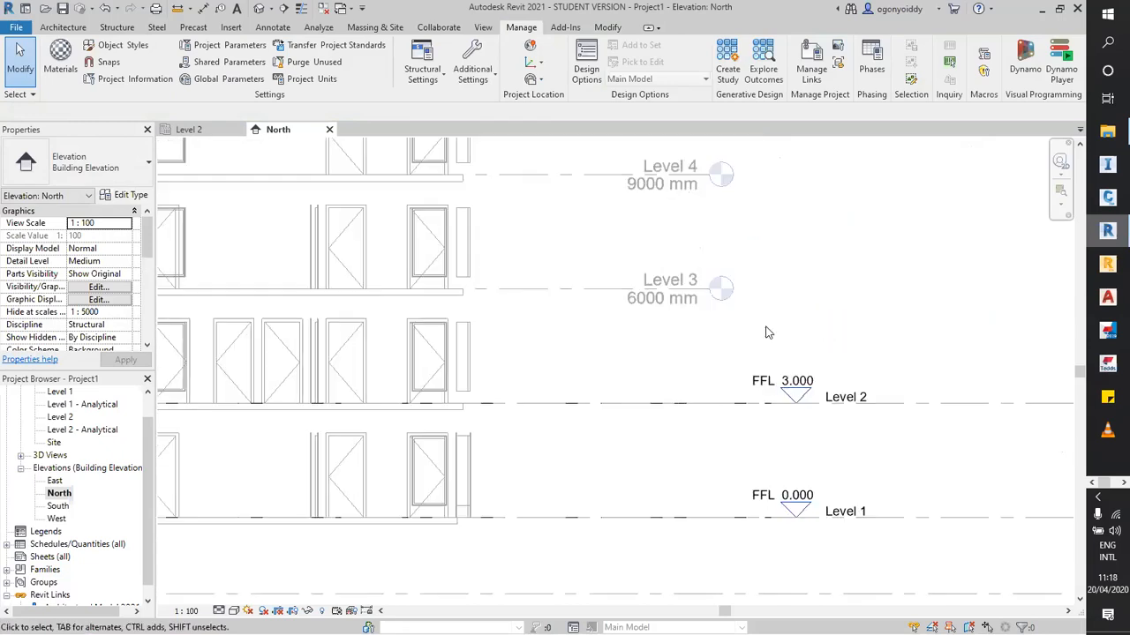
{"action": "left_click", "coordinate": [718, 409]}
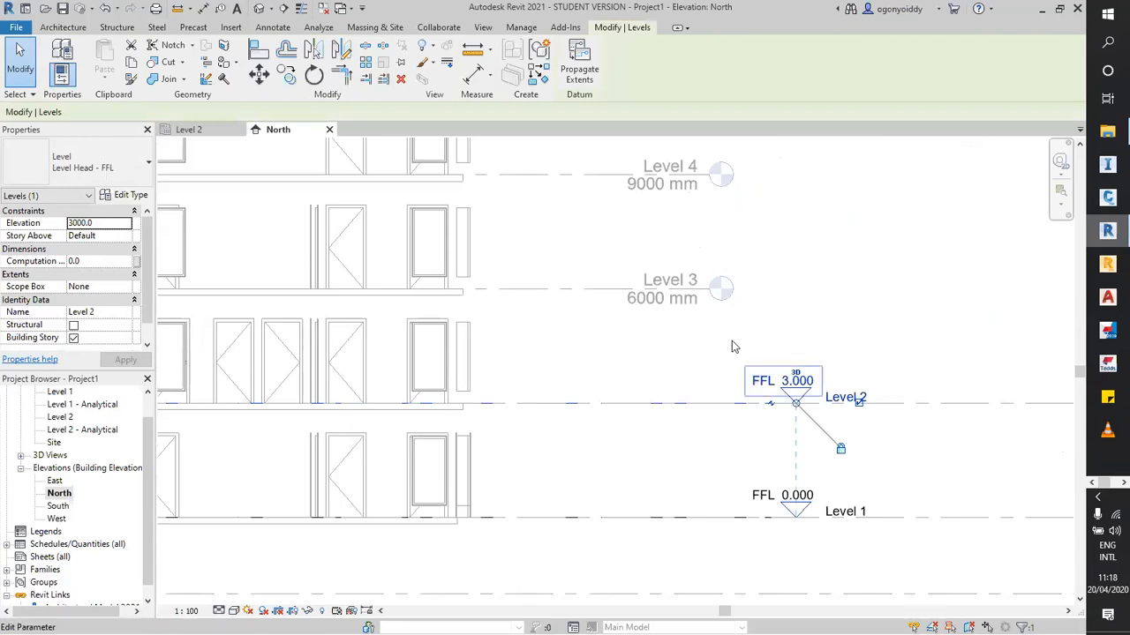
{"action": "scroll", "coordinate": [733, 348], "scroll_direction": "down", "scroll_amount": 3}
{"action": "scroll", "coordinate": [789, 315], "scroll_direction": "down", "scroll_amount": 2}
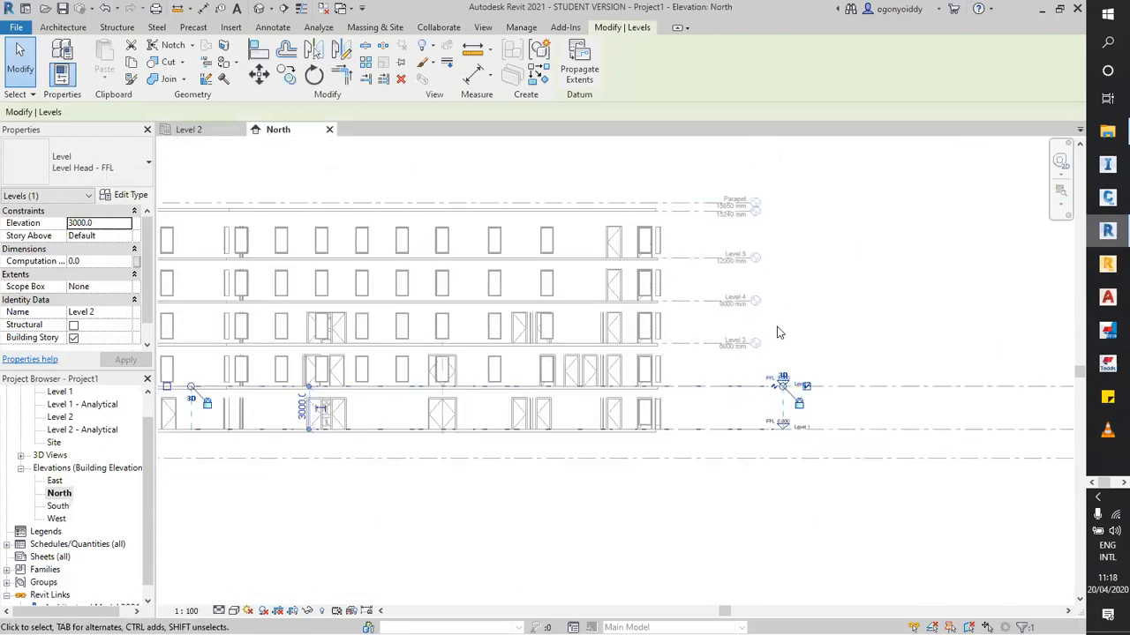
{"action": "scroll", "coordinate": [750, 387], "scroll_direction": "up", "scroll_amount": 2}
{"action": "scroll", "coordinate": [829, 381], "scroll_direction": "up", "scroll_amount": 3}
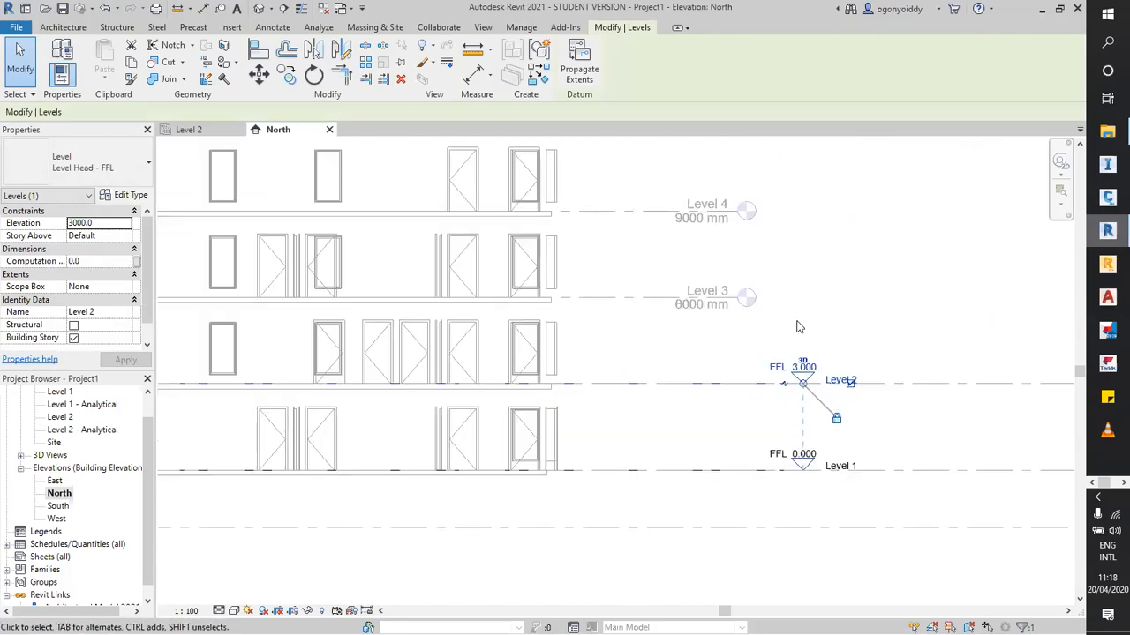
{"action": "left_click", "coordinate": [720, 393]}
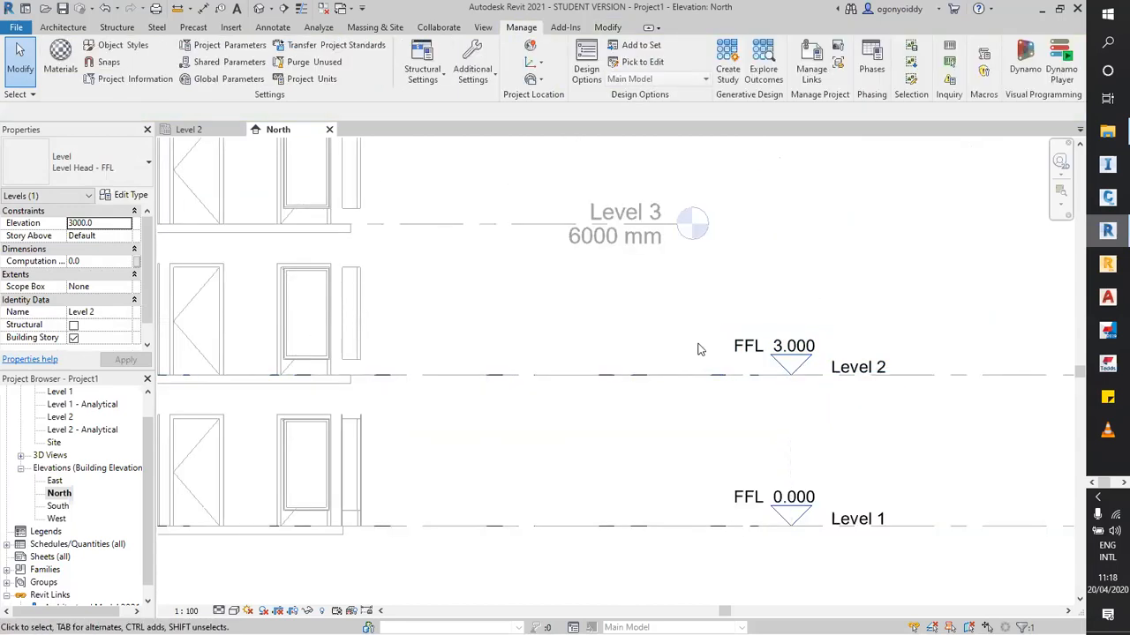
Create a level similar to Level 2 at elevation 6.000, traced along the linked model's Level 3 line across the whole building.
{"action": "left_click", "coordinate": [714, 376]}
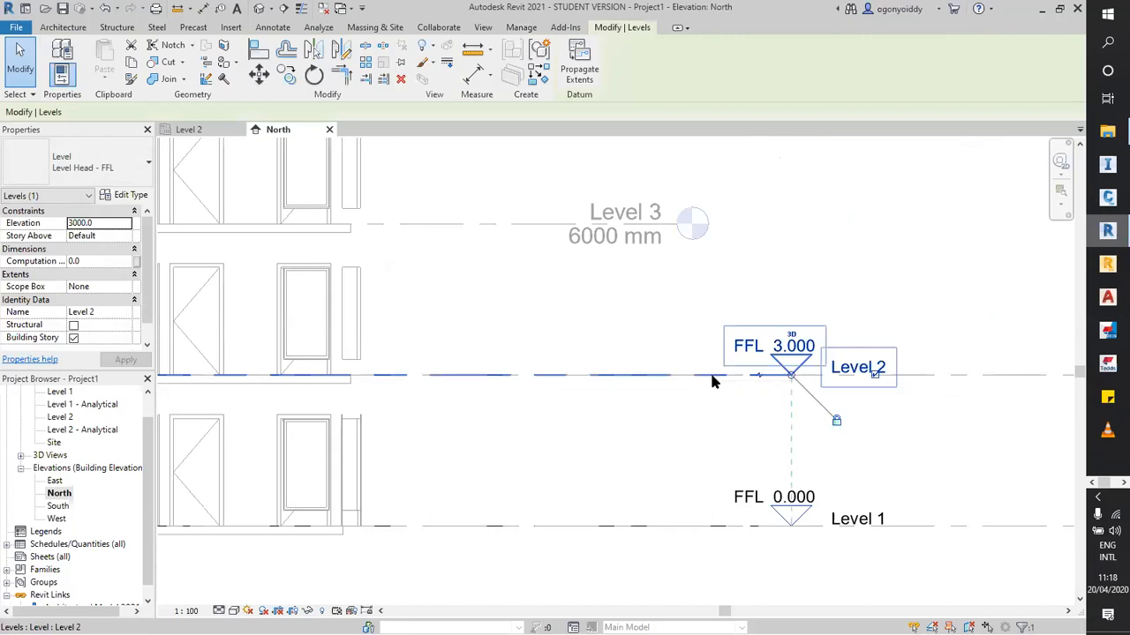
{"action": "right_click", "coordinate": [713, 378]}
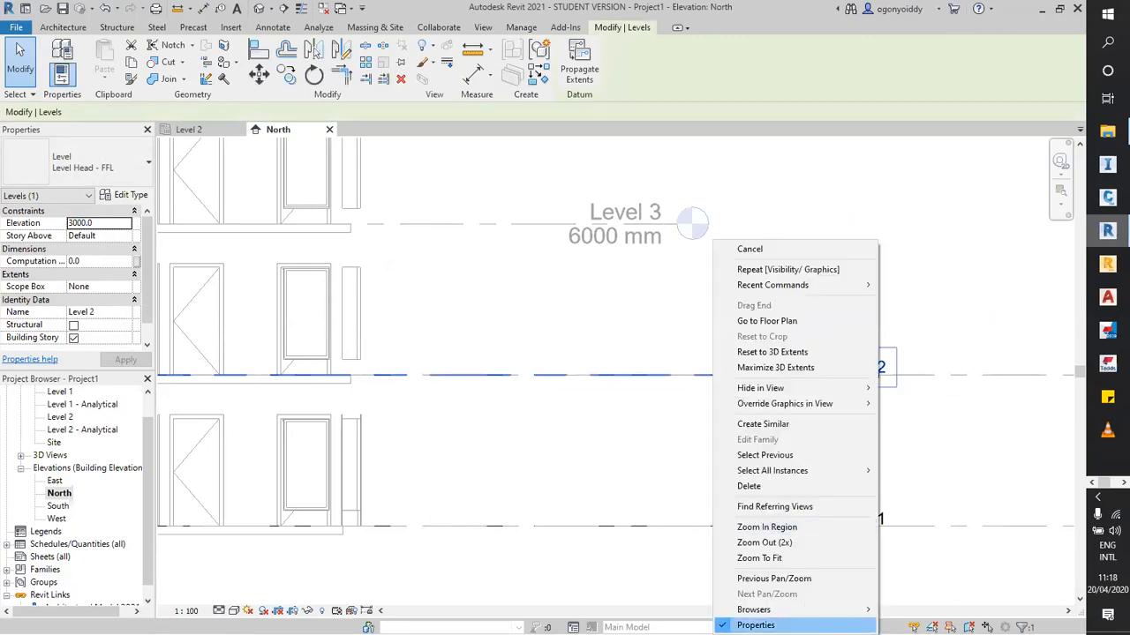
{"action": "left_click", "coordinate": [779, 424]}
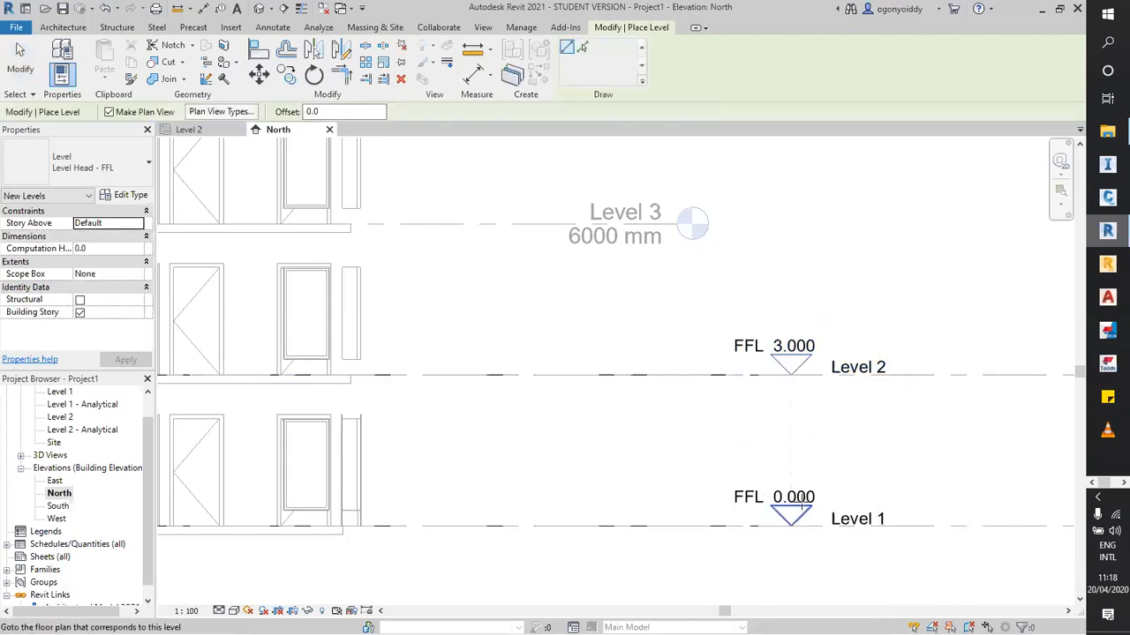
{"action": "scroll", "coordinate": [722, 398], "scroll_direction": "down", "scroll_amount": 3}
{"action": "scroll", "coordinate": [718, 418], "scroll_direction": "up", "scroll_amount": 5}
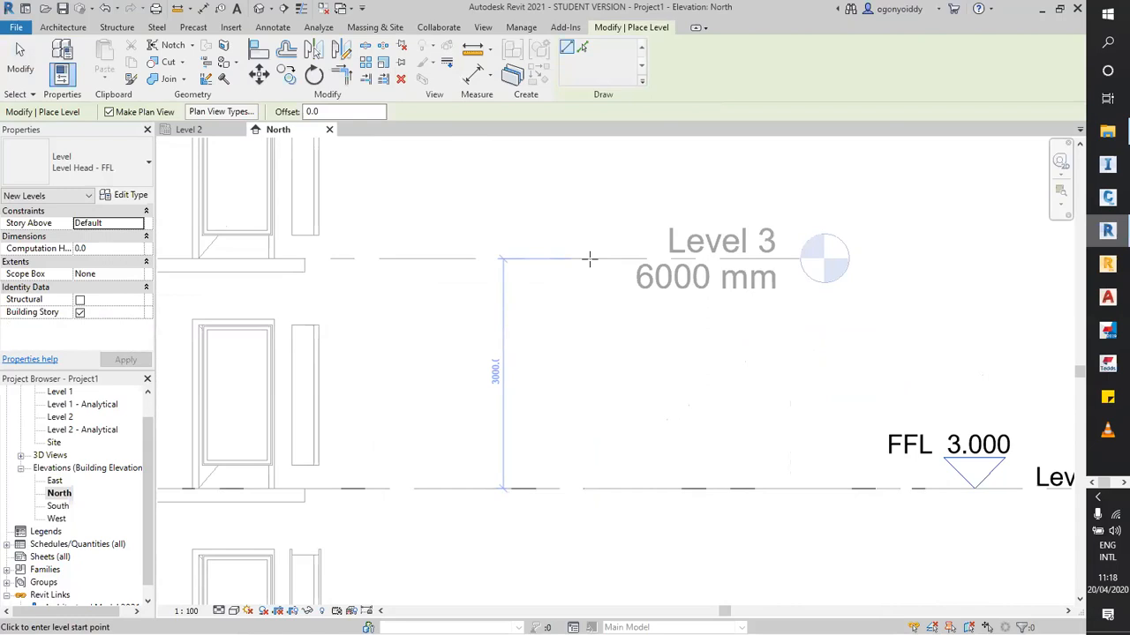
{"action": "left_click", "coordinate": [590, 258]}
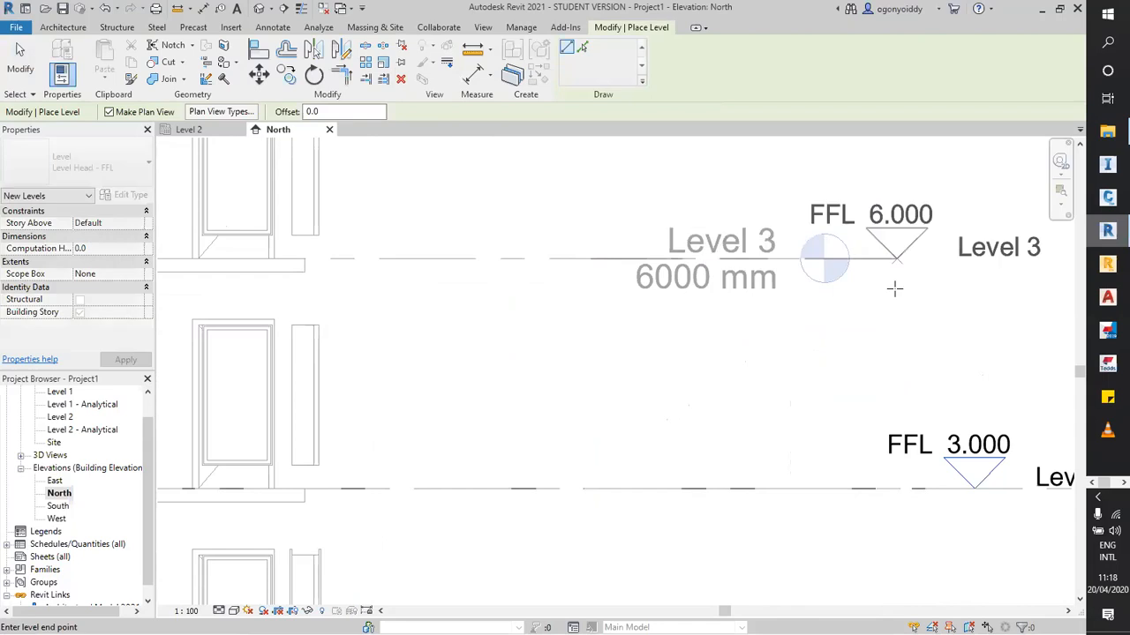
{"action": "scroll", "coordinate": [909, 284], "scroll_direction": "down", "scroll_amount": 3}
{"action": "scroll", "coordinate": [925, 283], "scroll_direction": "down", "scroll_amount": 3}
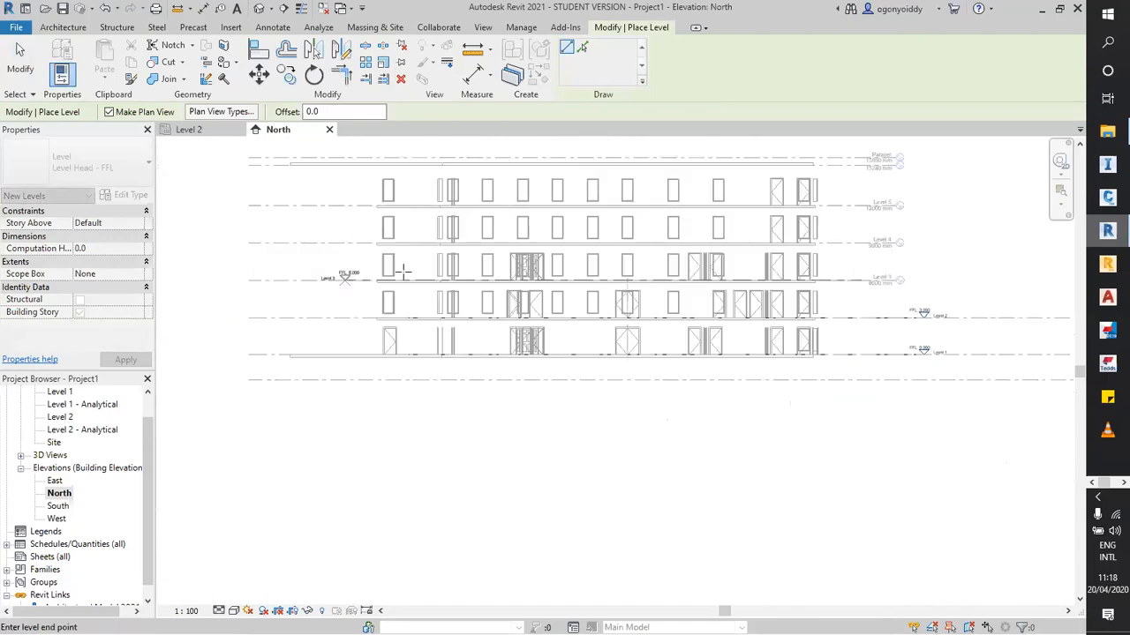
{"action": "scroll", "coordinate": [315, 277], "scroll_direction": "up", "scroll_amount": 2}
{"action": "left_click", "coordinate": [245, 277]}
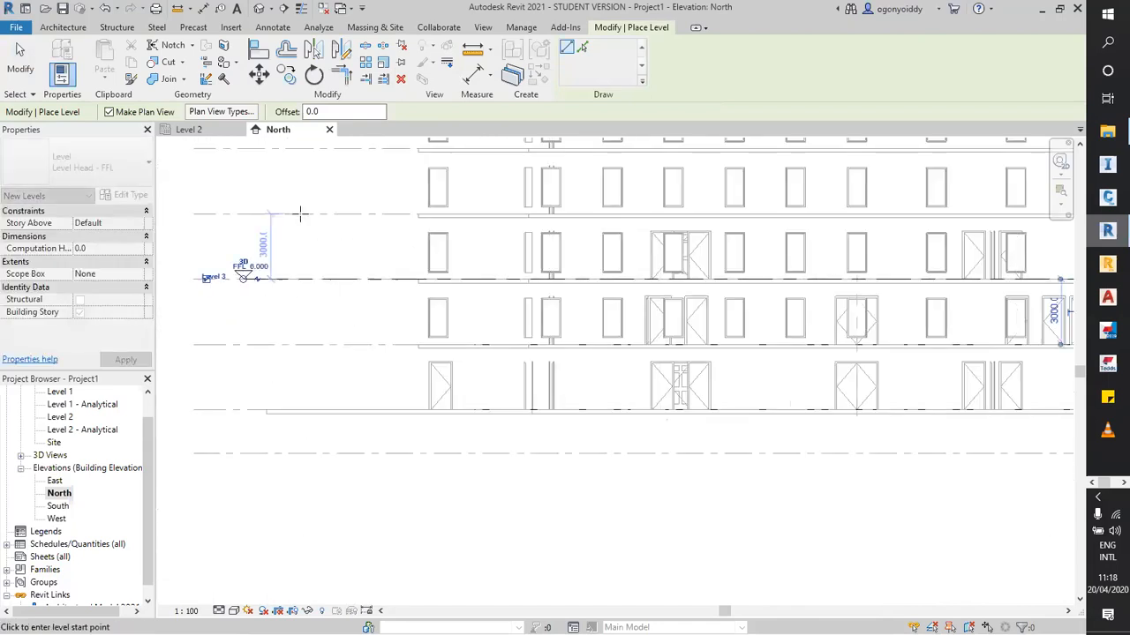
{"action": "key", "text": "Escape"}
{"action": "key", "text": "Escape"}
Extend the new 6.000 level past the linked Level 3 head until its end aligns with the Level 1 and Level 2 heads.
{"action": "scroll", "coordinate": [618, 282], "scroll_direction": "down", "scroll_amount": 3}
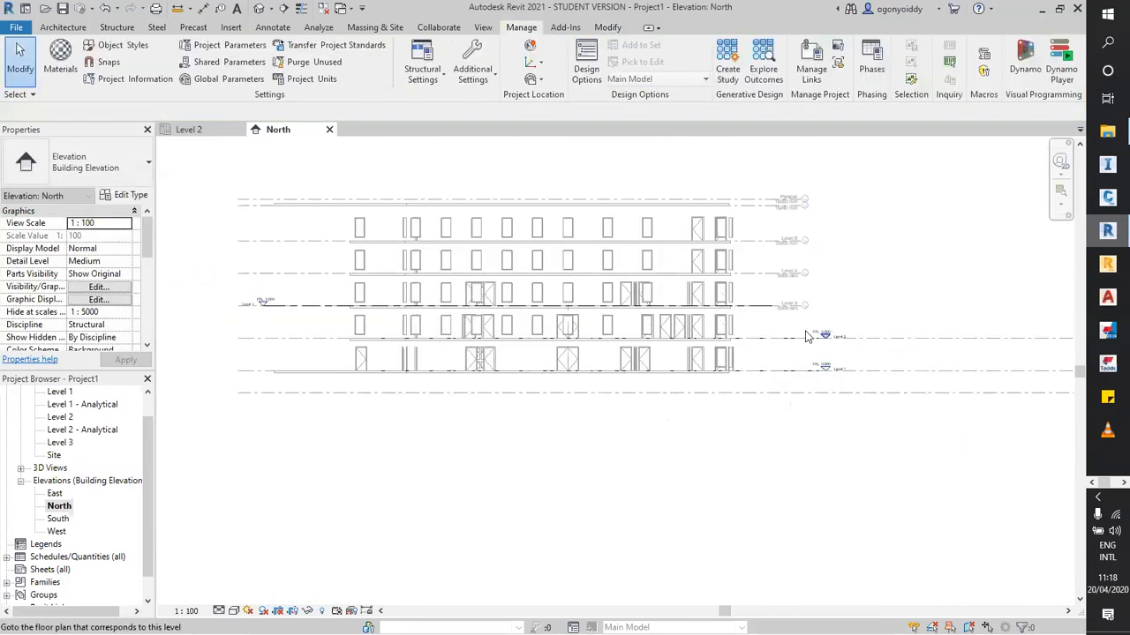
{"action": "scroll", "coordinate": [693, 287], "scroll_direction": "up", "scroll_amount": 3}
{"action": "left_click", "coordinate": [764, 282]}
{"action": "scroll", "coordinate": [764, 283], "scroll_direction": "up", "scroll_amount": 3}
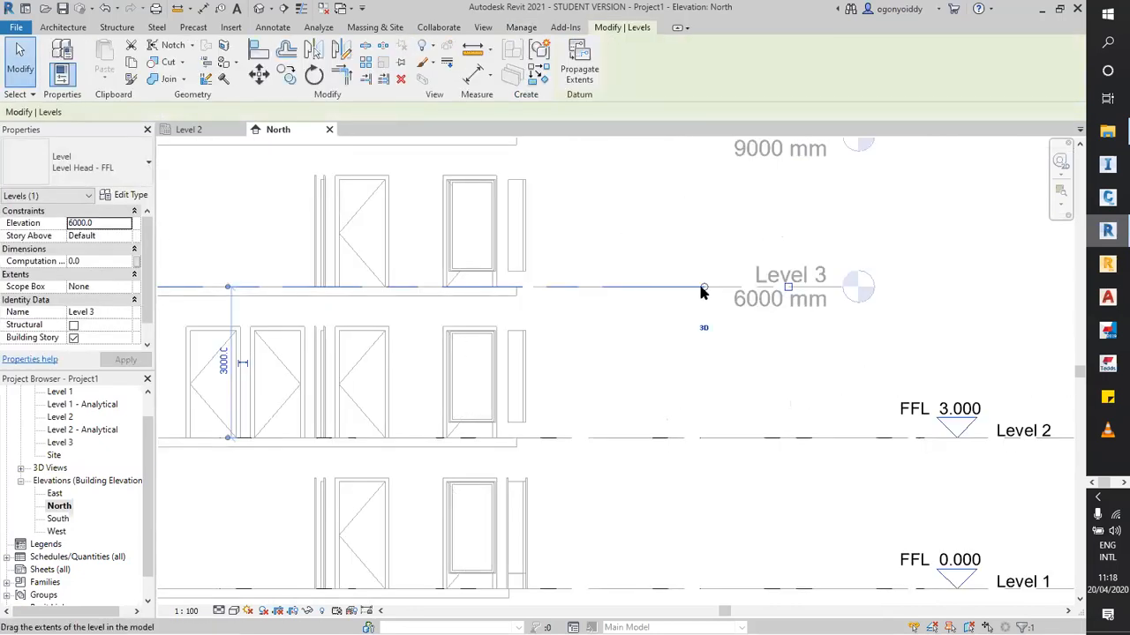
{"action": "left_click_drag", "start_coordinate": [866, 288], "coordinate": [970, 286]}
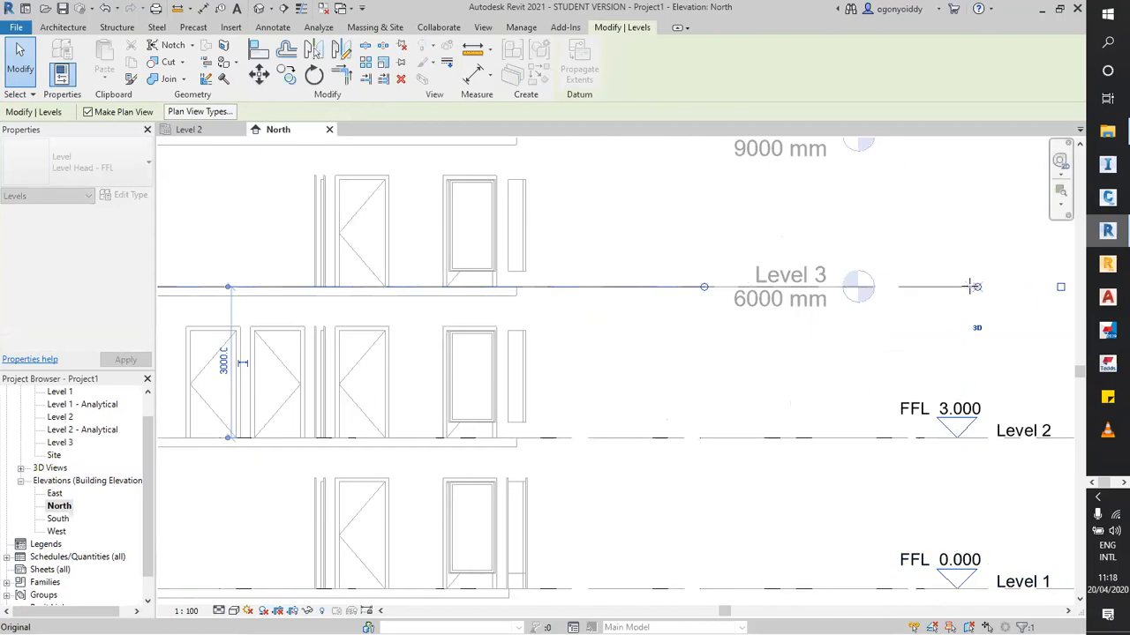
{"action": "left_click", "coordinate": [867, 230]}
{"action": "middle_click_drag", "start_coordinate": [987, 289], "coordinate": [880, 274]}
{"action": "left_click", "coordinate": [866, 270]}
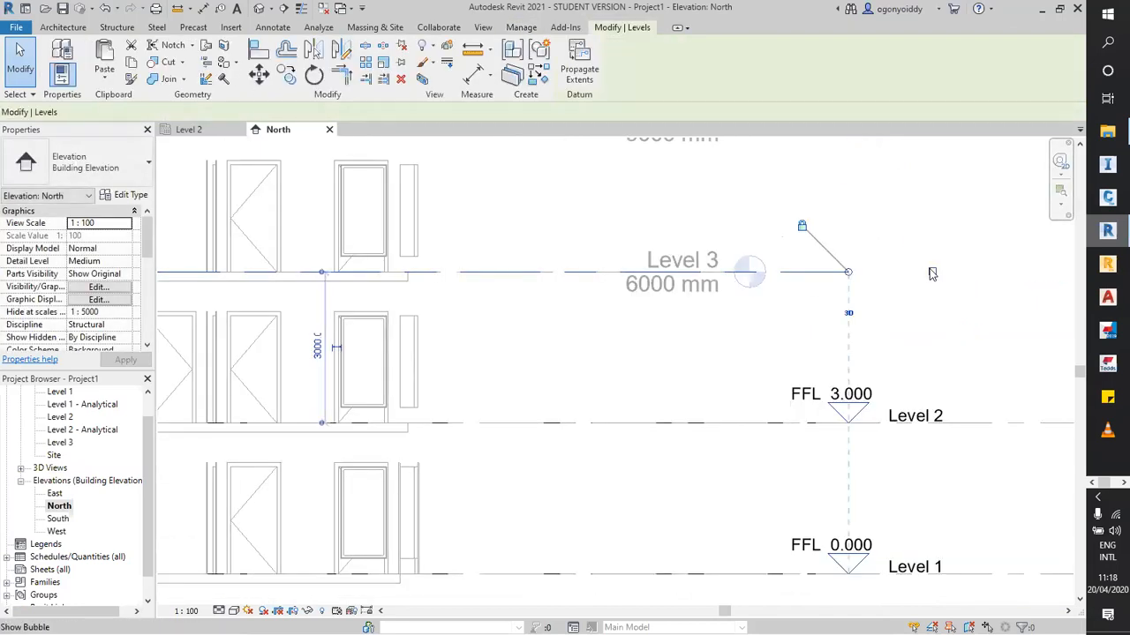
Examine the extended Level 3 head alongside the linked model's Level 4 and Level 5 lines.
{"action": "left_click", "coordinate": [966, 224]}
{"action": "scroll", "coordinate": [966, 225], "scroll_direction": "down", "scroll_amount": 3}
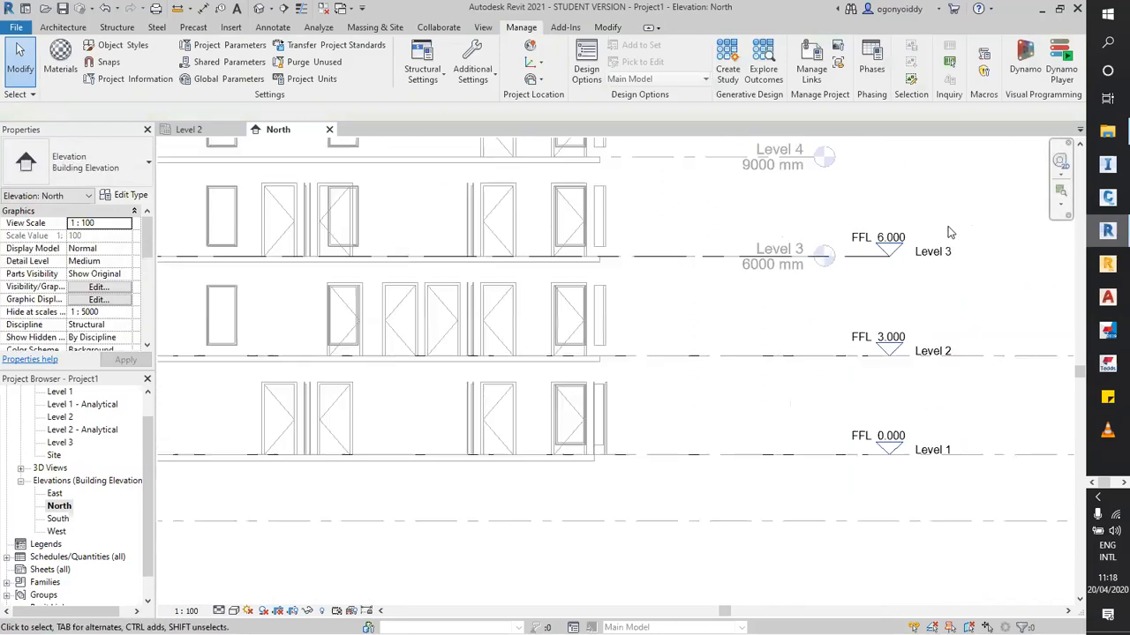
{"action": "scroll", "coordinate": [943, 331], "scroll_direction": "up", "scroll_amount": 4}
{"action": "scroll", "coordinate": [905, 304], "scroll_direction": "down", "scroll_amount": 5}
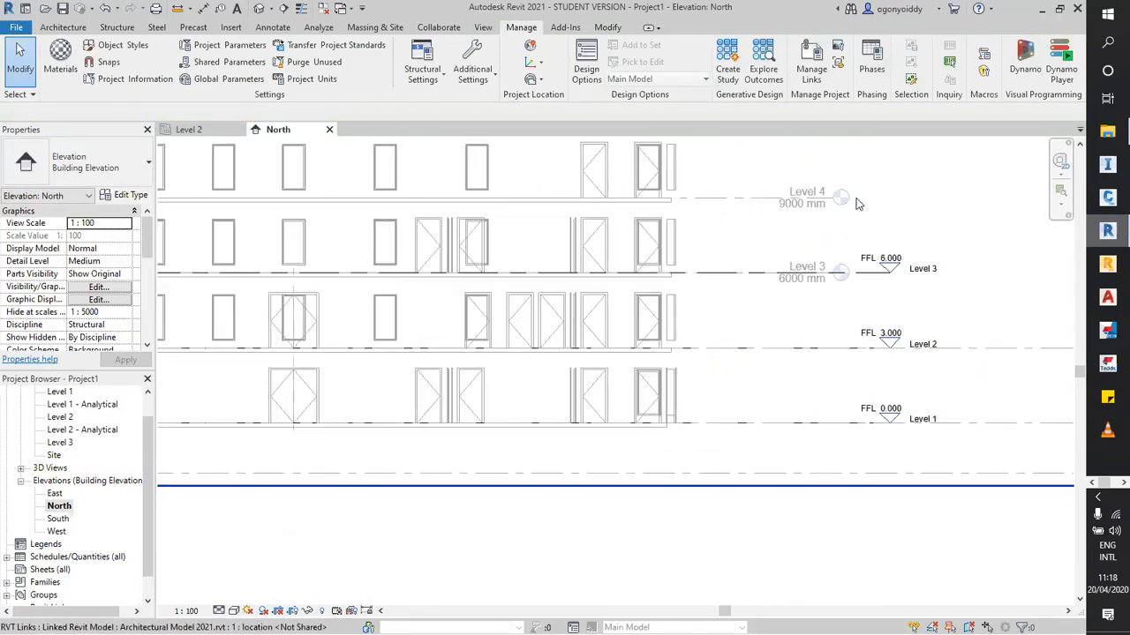
{"action": "scroll", "coordinate": [847, 414], "scroll_direction": "up", "scroll_amount": 1}
{"action": "scroll", "coordinate": [872, 256], "scroll_direction": "up", "scroll_amount": 5}
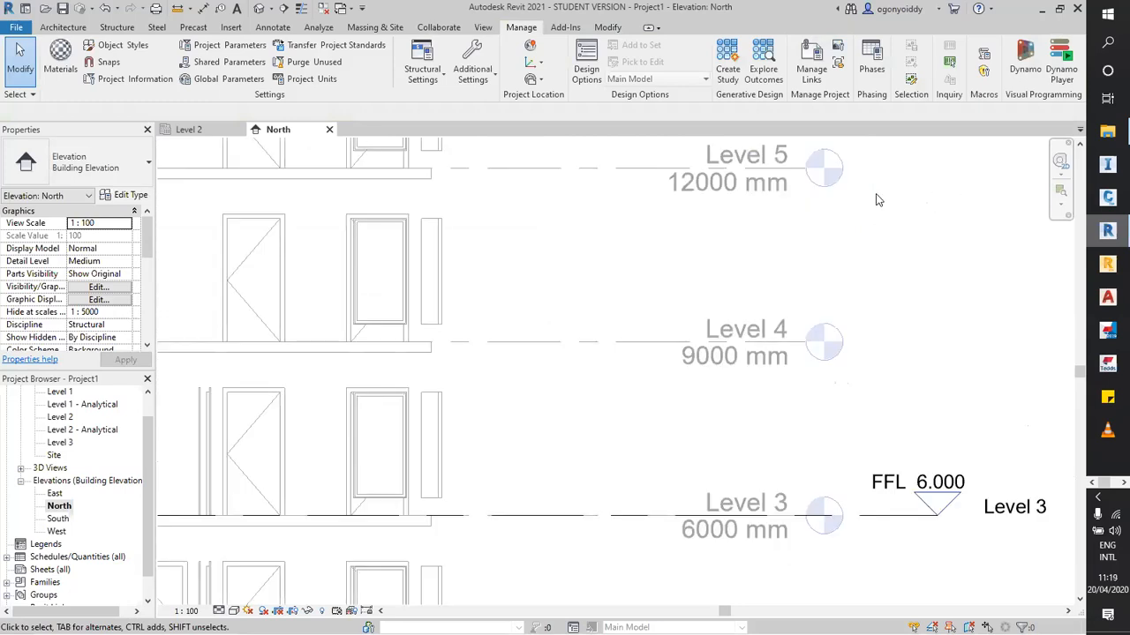
{"action": "scroll", "coordinate": [877, 200], "scroll_direction": "down", "scroll_amount": 2}
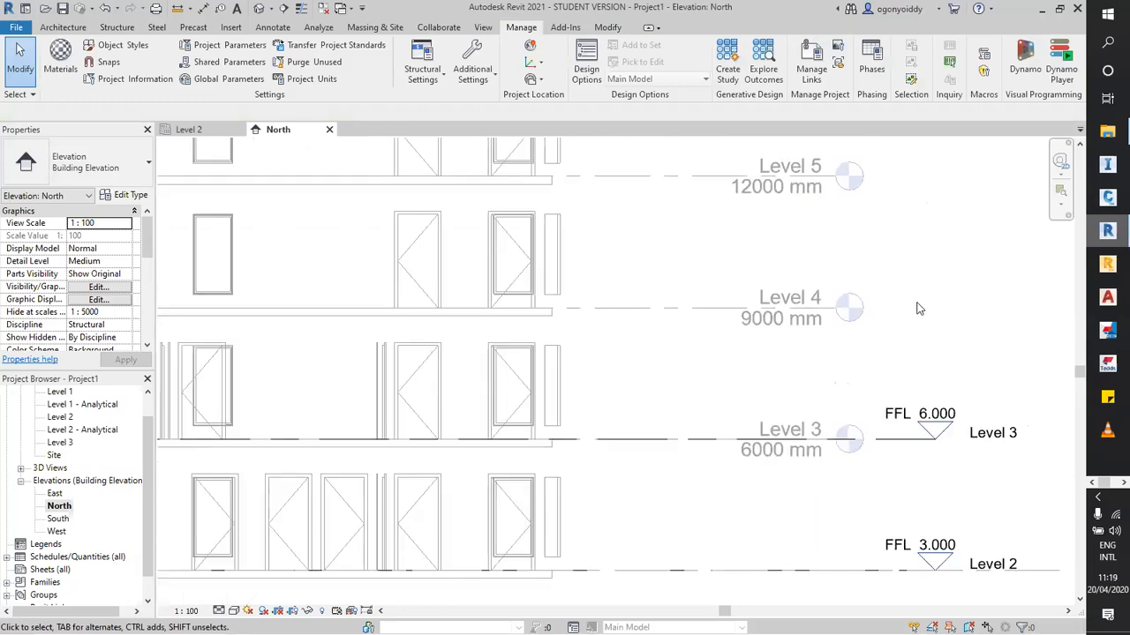
Create a level at elevation 9.000 by picking the linked model's floor edge at Level 4.
{"action": "left_click", "coordinate": [116, 27]}
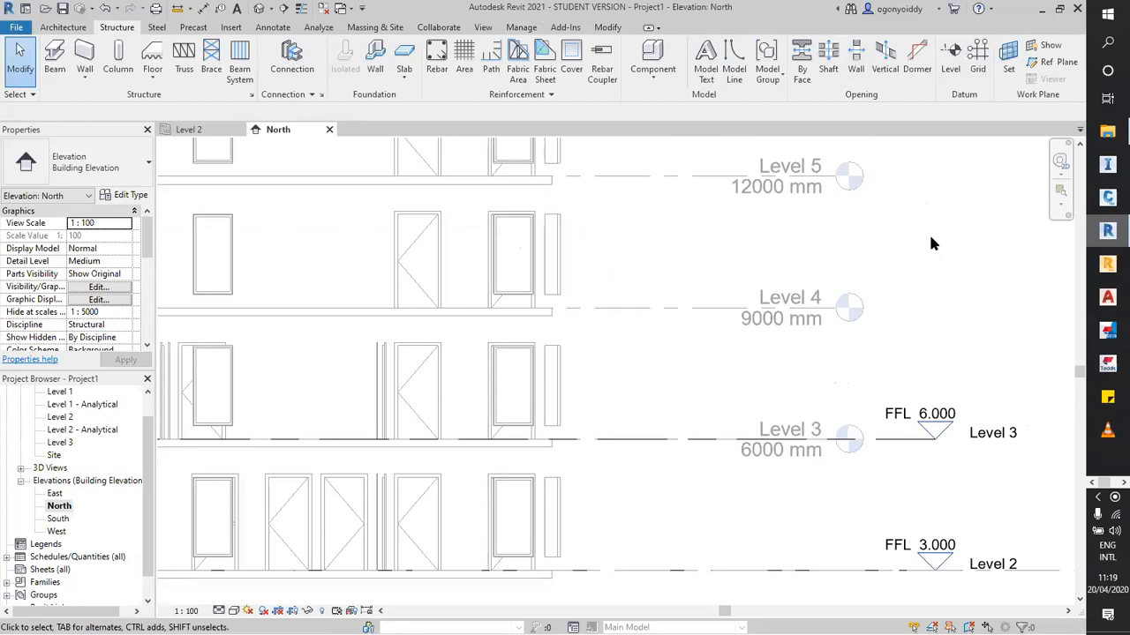
{"action": "key", "text": "l"}
{"action": "key", "text": "l"}
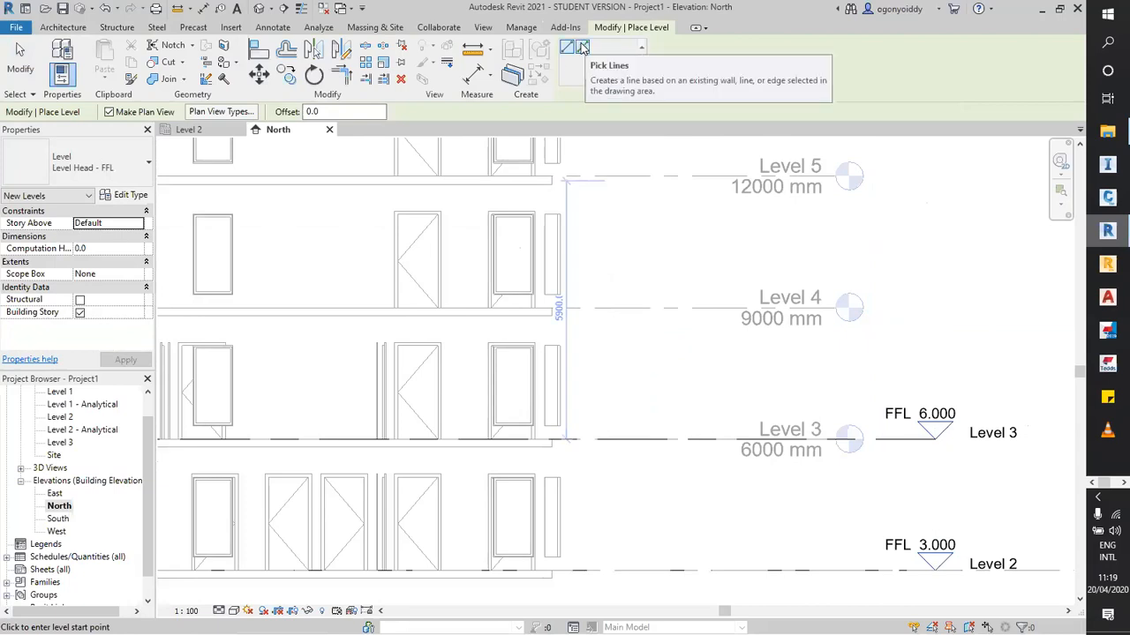
{"action": "left_click", "coordinate": [583, 46]}
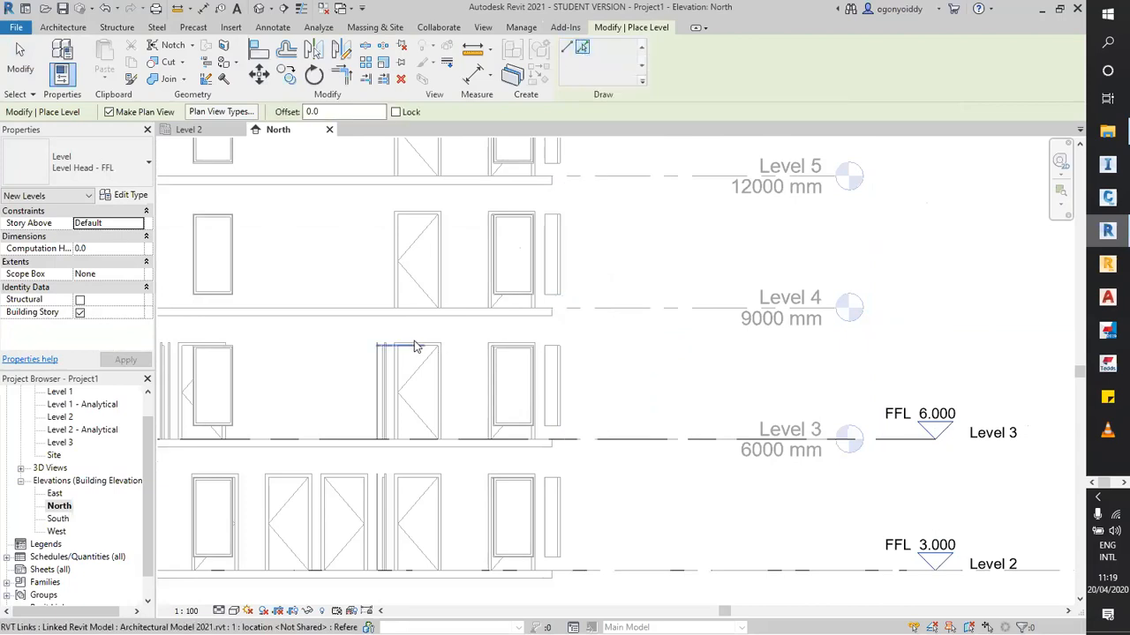
{"action": "scroll", "coordinate": [416, 345], "scroll_direction": "up", "scroll_amount": 2}
{"action": "scroll", "coordinate": [556, 334], "scroll_direction": "down", "scroll_amount": 2}
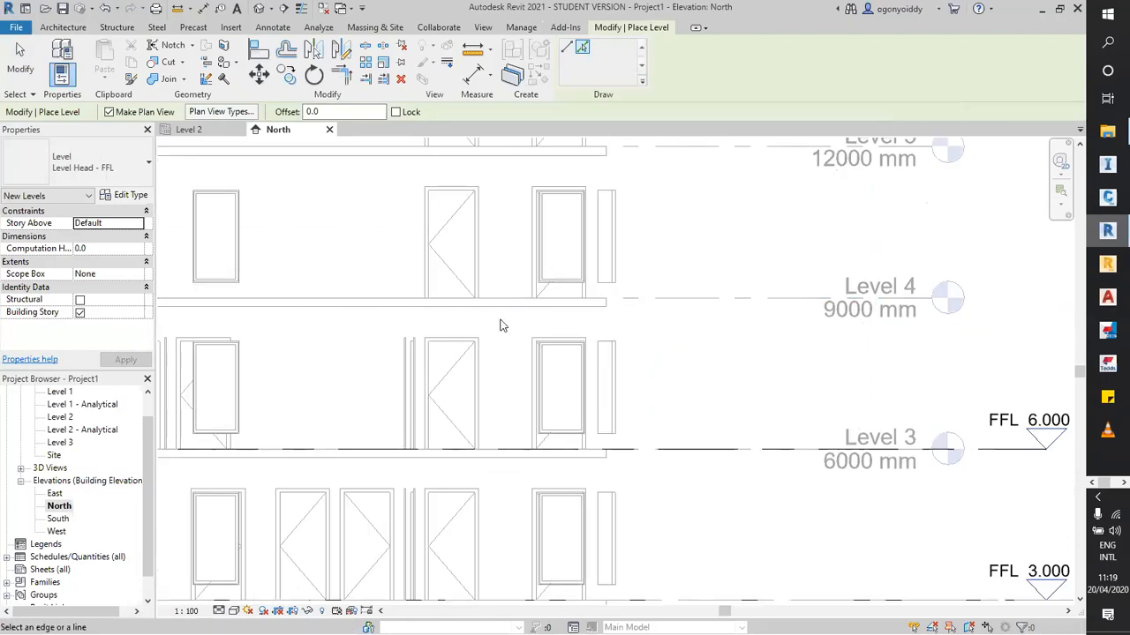
{"action": "scroll", "coordinate": [506, 317], "scroll_direction": "up", "scroll_amount": 2}
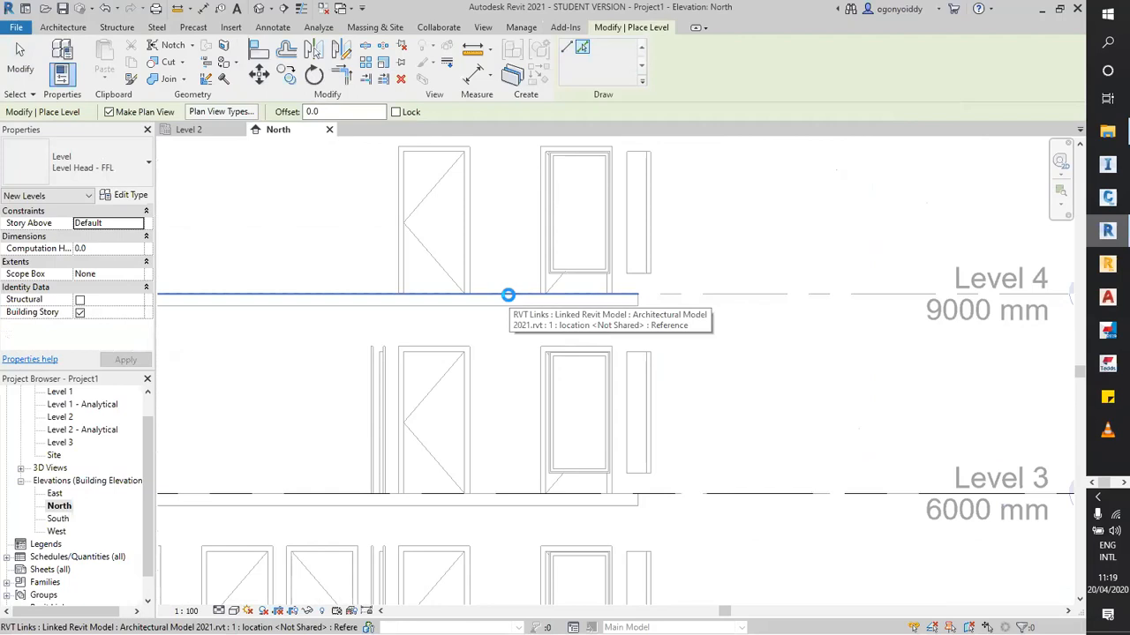
{"action": "left_click", "coordinate": [507, 296]}
{"action": "scroll", "coordinate": [516, 355], "scroll_direction": "down", "scroll_amount": 4}
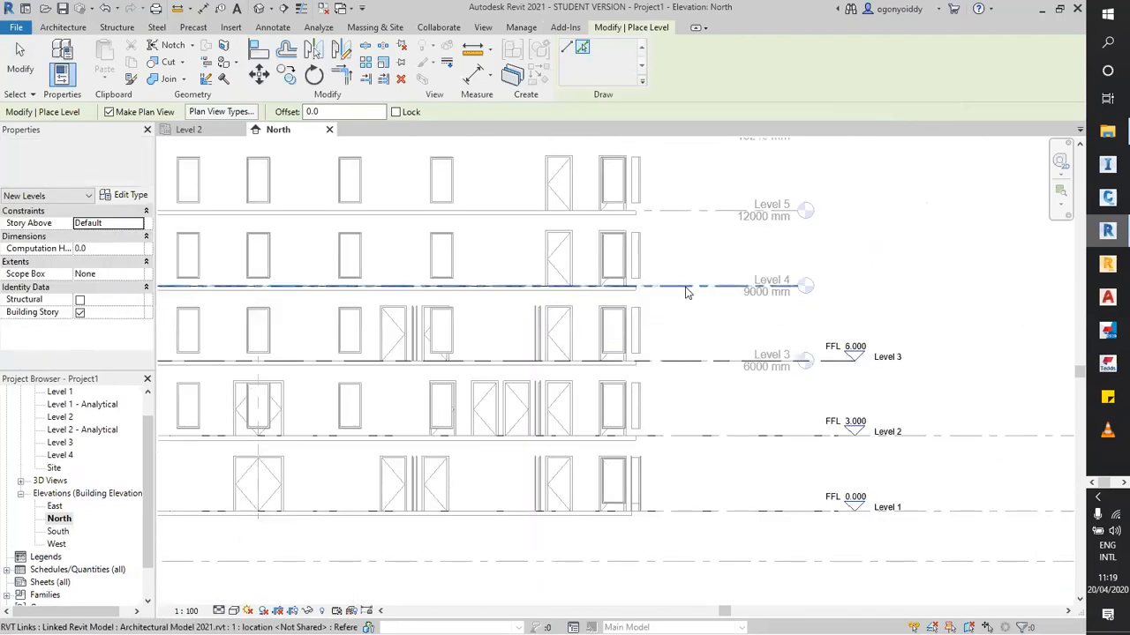
{"action": "scroll", "coordinate": [609, 293], "scroll_direction": "up", "scroll_amount": 3}
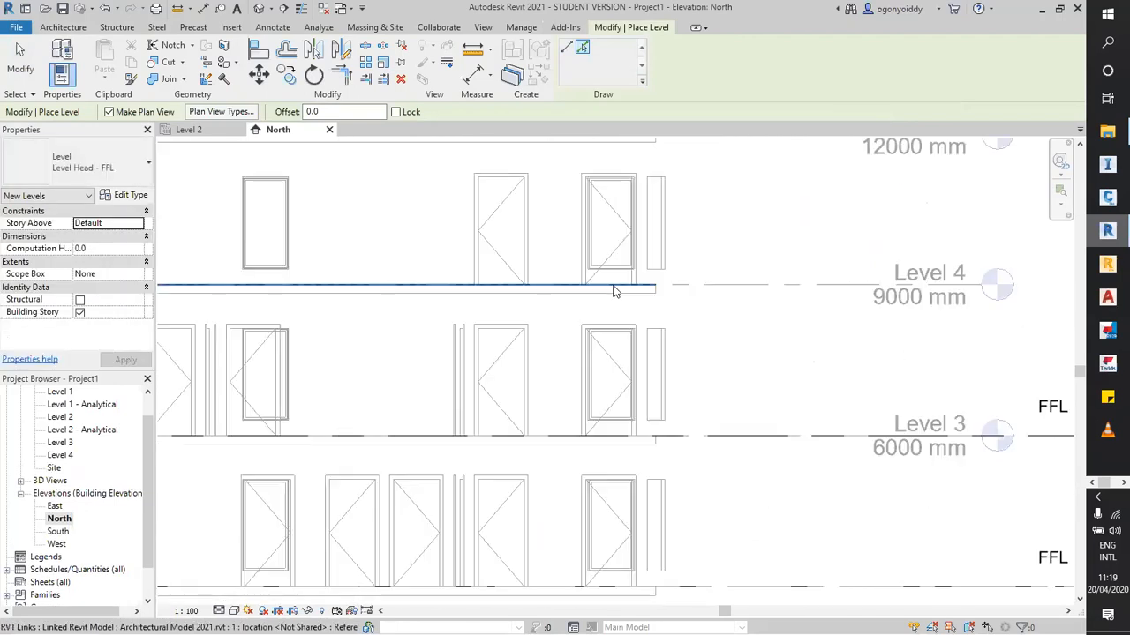
{"action": "key", "text": "Escape"}
Show the FFL level head on the new 9.000 level at the end near the linked Level 4 head.
{"action": "left_click", "coordinate": [688, 286]}
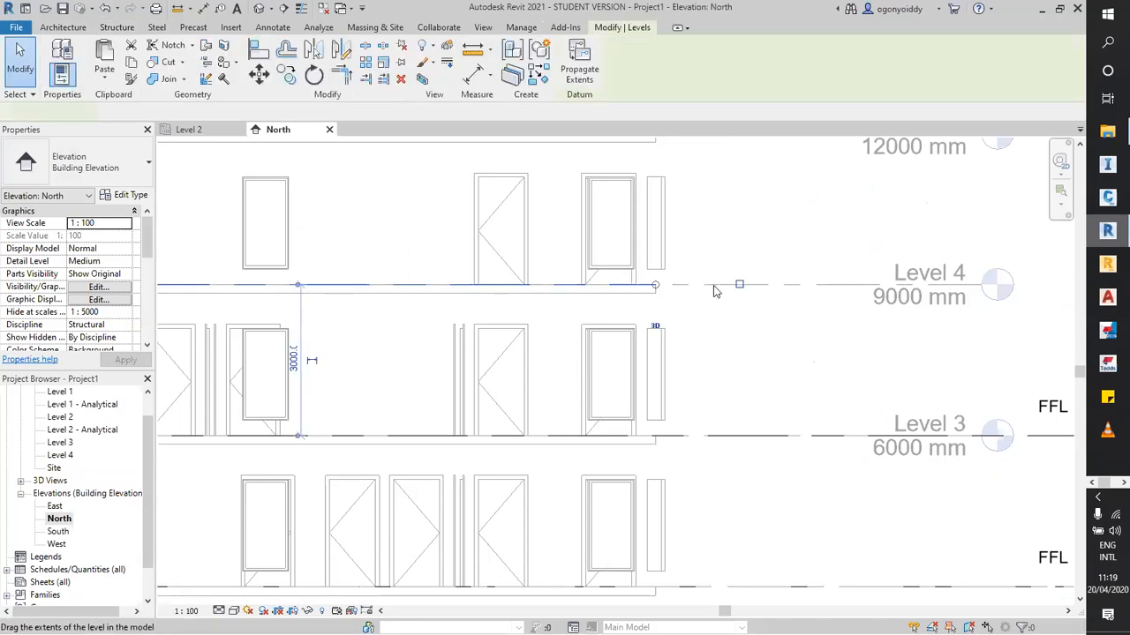
{"action": "left_click", "coordinate": [741, 285]}
{"action": "left_click", "coordinate": [703, 343]}
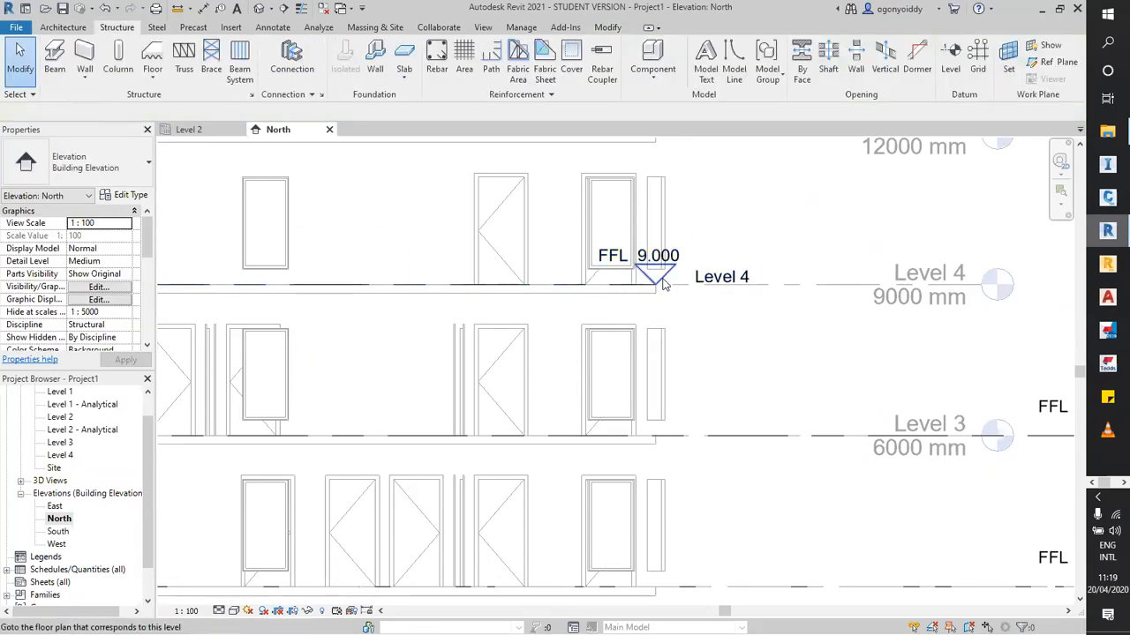
Extend the 9.000 level past the linked Level 4 head until its end aligns with the Level 2 and Level 3 heads.
{"action": "left_click", "coordinate": [693, 279]}
{"action": "left_click_drag", "start_coordinate": [655, 285], "coordinate": [1028, 291]}
{"action": "scroll", "coordinate": [882, 304], "scroll_direction": "down", "scroll_amount": 3}
{"action": "scroll", "coordinate": [816, 304], "scroll_direction": "up", "scroll_amount": 2}
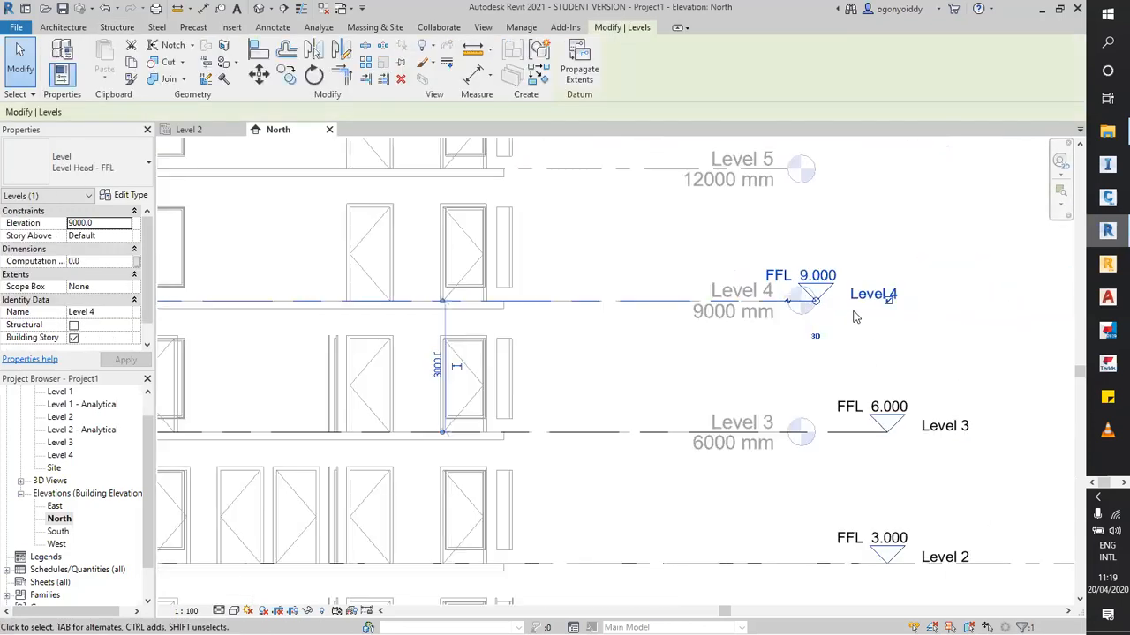
{"action": "left_click_drag", "start_coordinate": [816, 305], "coordinate": [887, 300]}
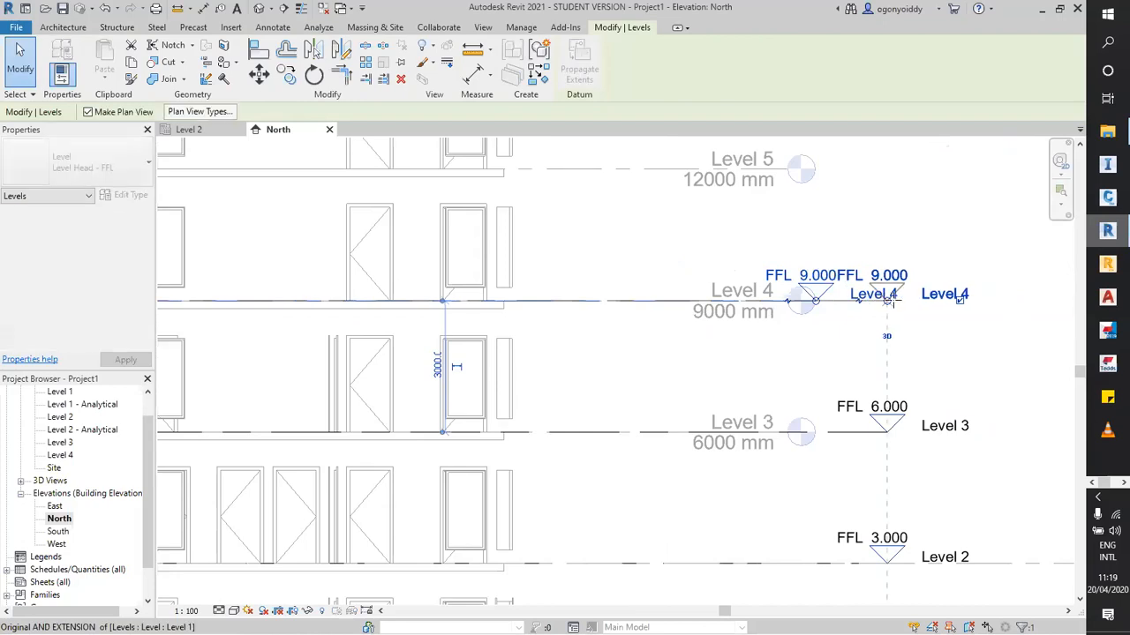
{"action": "left_click", "coordinate": [930, 386]}
Examine the linked model's remaining levels above Level 4, up to the Parapet.
{"action": "scroll", "coordinate": [920, 280], "scroll_direction": "down", "scroll_amount": 3}
{"action": "scroll", "coordinate": [918, 278], "scroll_direction": "up", "scroll_amount": 3}
{"action": "scroll", "coordinate": [918, 284], "scroll_direction": "down", "scroll_amount": 3}
{"action": "scroll", "coordinate": [794, 273], "scroll_direction": "up", "scroll_amount": 4}
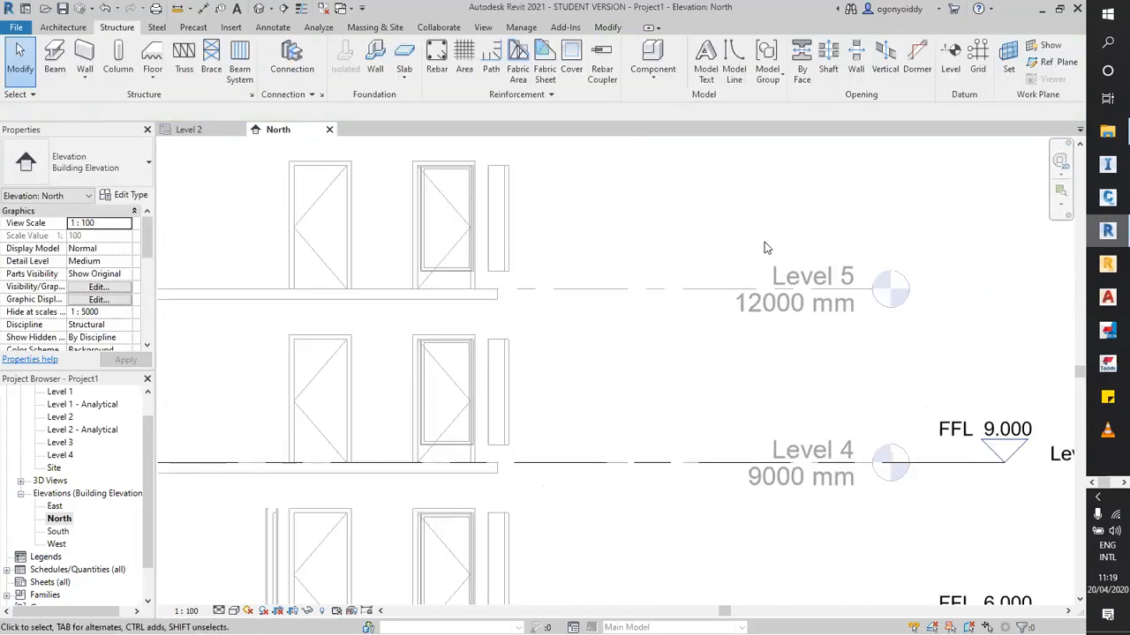
{"action": "scroll", "coordinate": [830, 309], "scroll_direction": "down", "scroll_amount": 2}
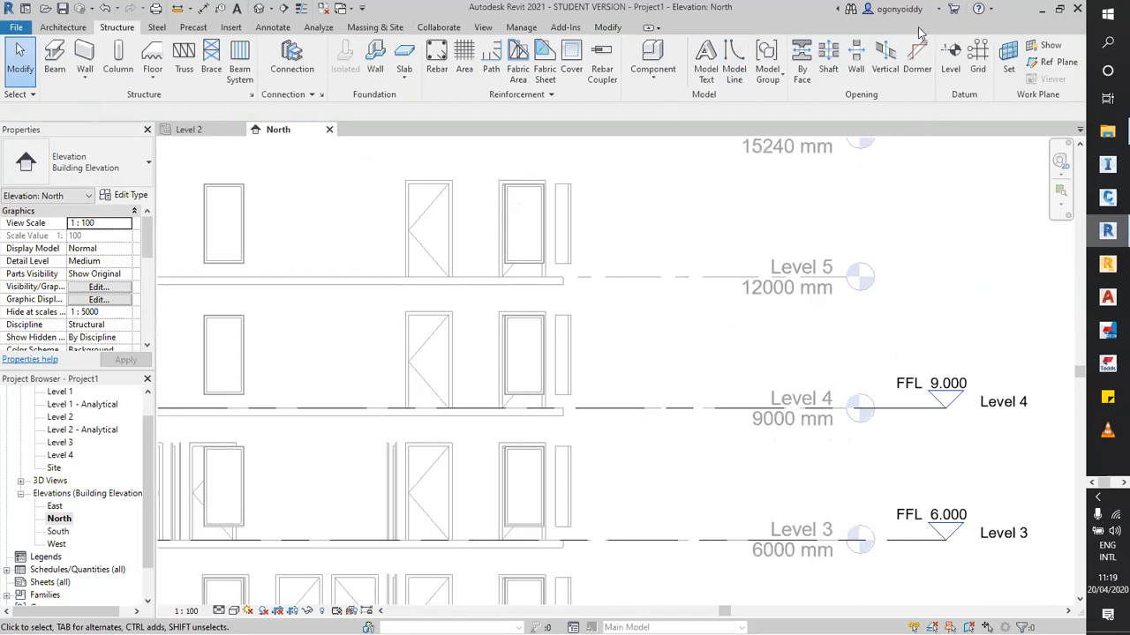
{"action": "scroll", "coordinate": [719, 294], "scroll_direction": "down", "scroll_amount": 2}
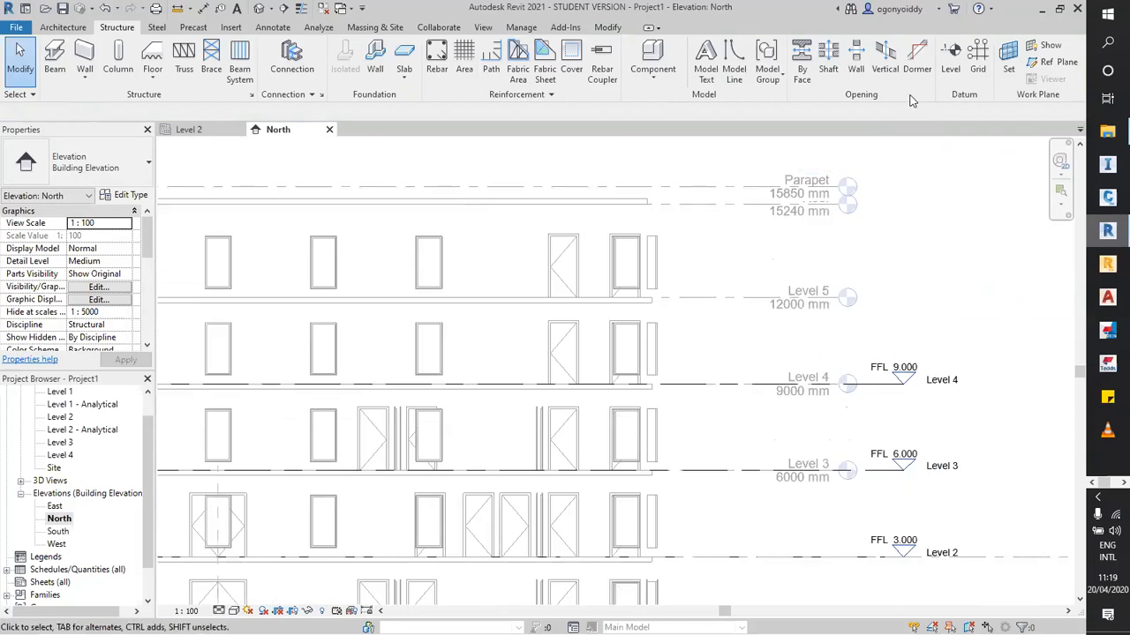
Start Copy/Monitor for a selected link and choose the linked architectural model as its source.
{"action": "left_click", "coordinate": [467, 95]}
{"action": "left_click", "coordinate": [439, 28]}
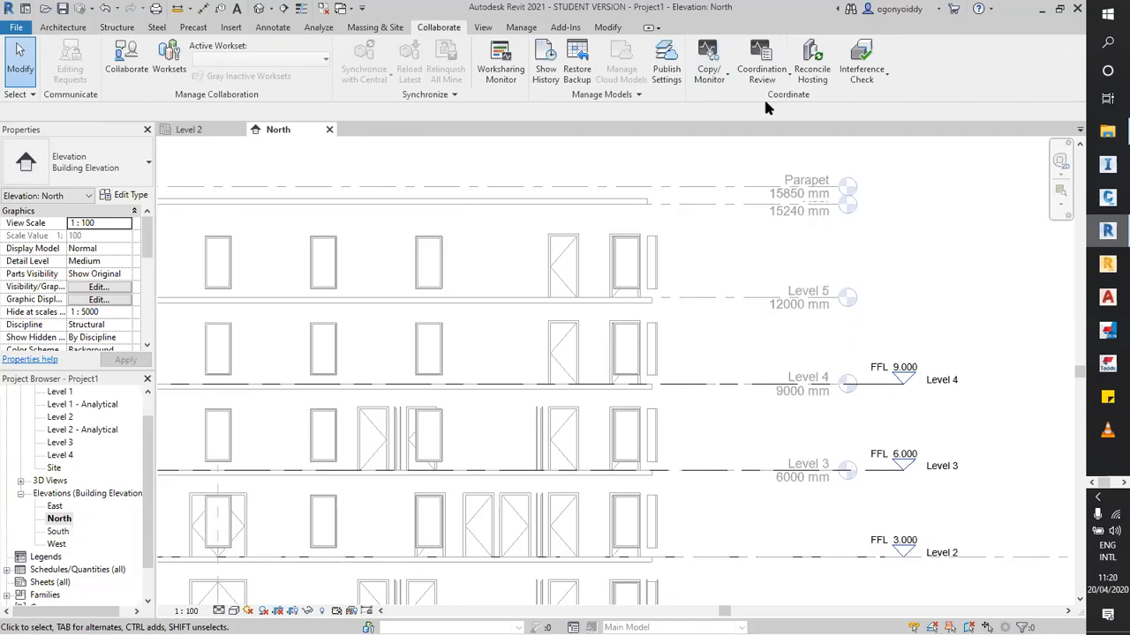
{"action": "left_click", "coordinate": [717, 79]}
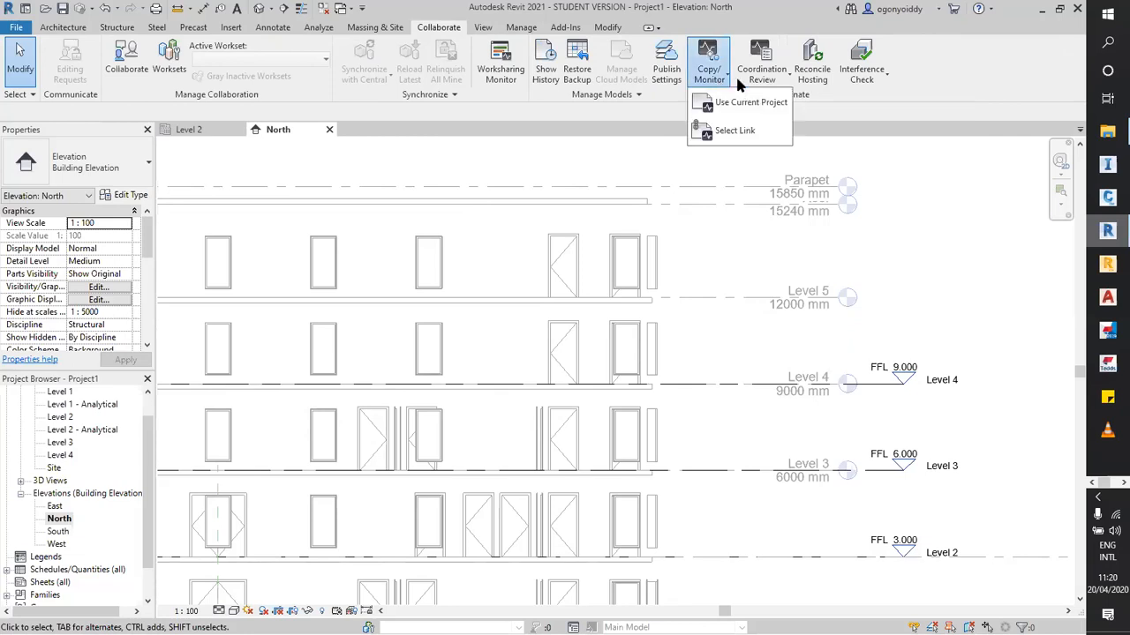
{"action": "left_click", "coordinate": [735, 132]}
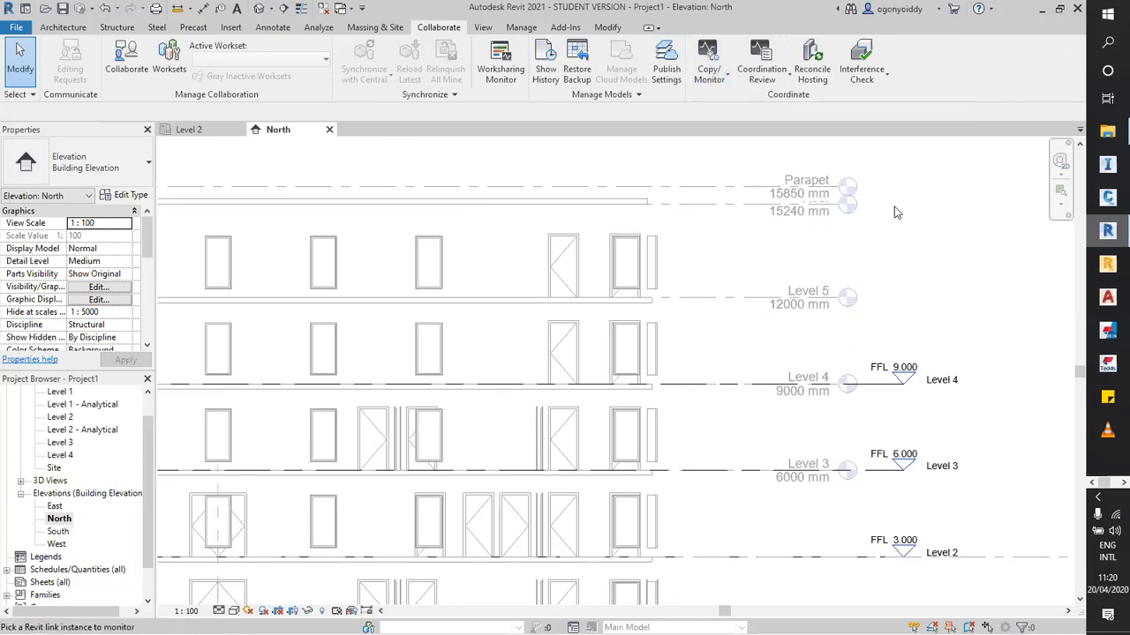
{"action": "scroll", "coordinate": [890, 212], "scroll_direction": "down", "scroll_amount": 4}
{"action": "scroll", "coordinate": [332, 416], "scroll_direction": "down", "scroll_amount": 2}
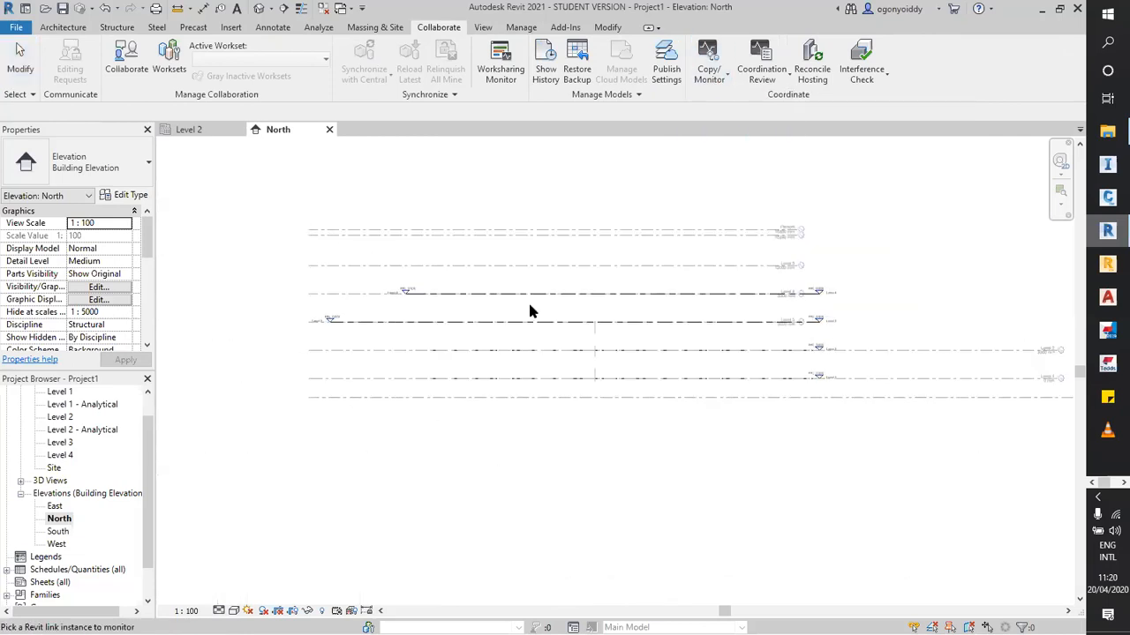
{"action": "scroll", "coordinate": [436, 422], "scroll_direction": "up", "scroll_amount": 2}
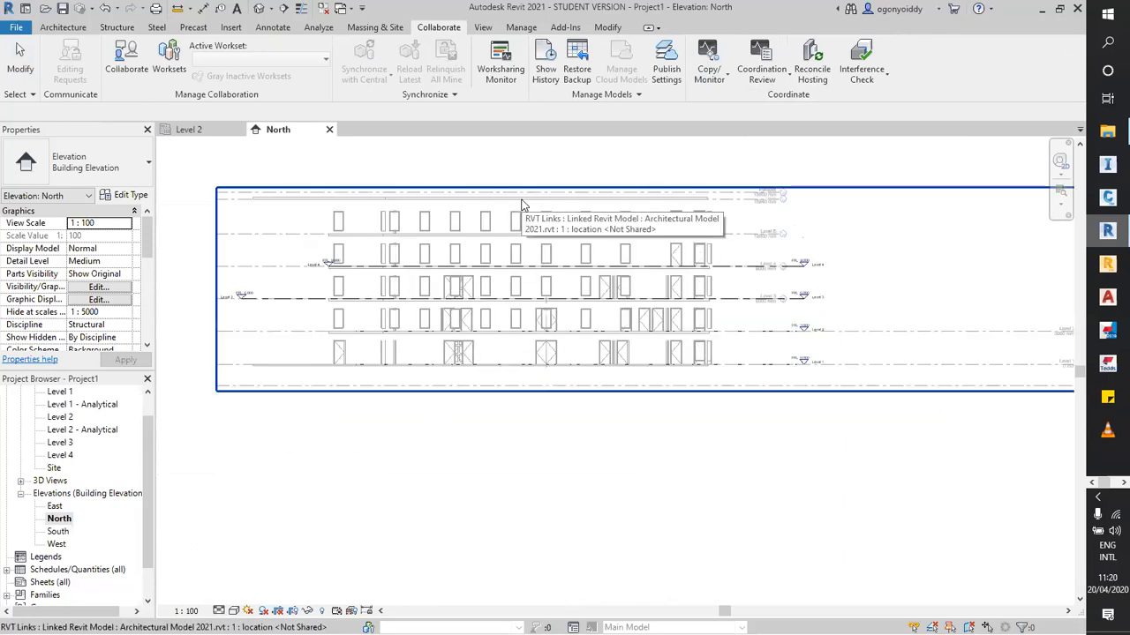
{"action": "left_click", "coordinate": [522, 205]}
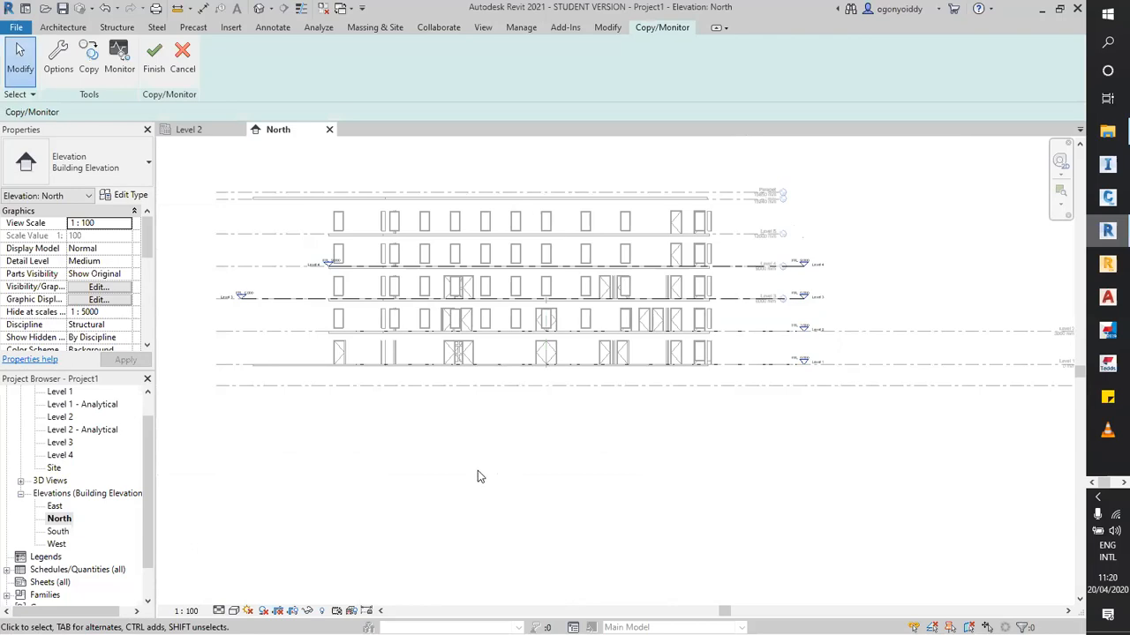
Copy the linked model's Level 5 at 12000 mm into the project as a monitored level.
{"action": "scroll", "coordinate": [479, 477], "scroll_direction": "down", "scroll_amount": 1}
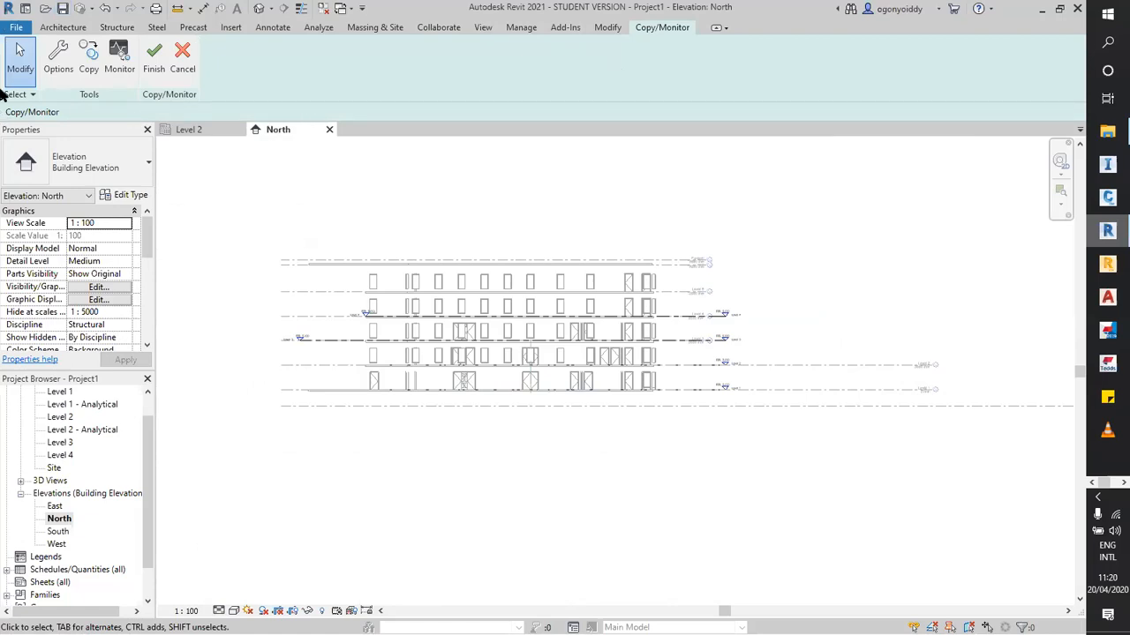
{"action": "left_click", "coordinate": [88, 57]}
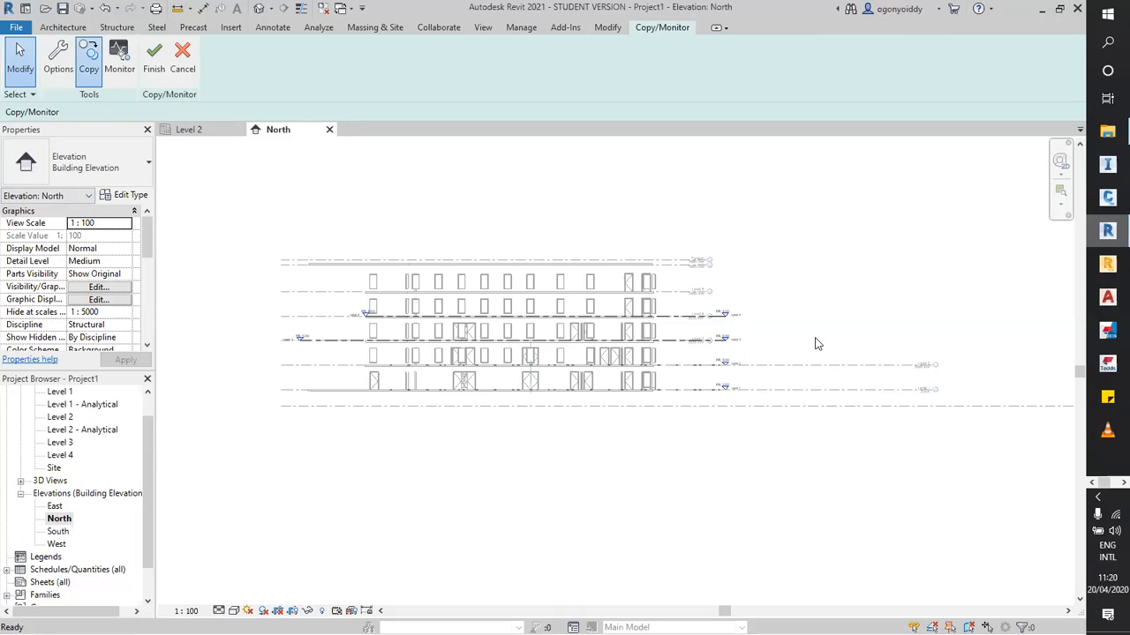
{"action": "scroll", "coordinate": [768, 350], "scroll_direction": "up", "scroll_amount": 3}
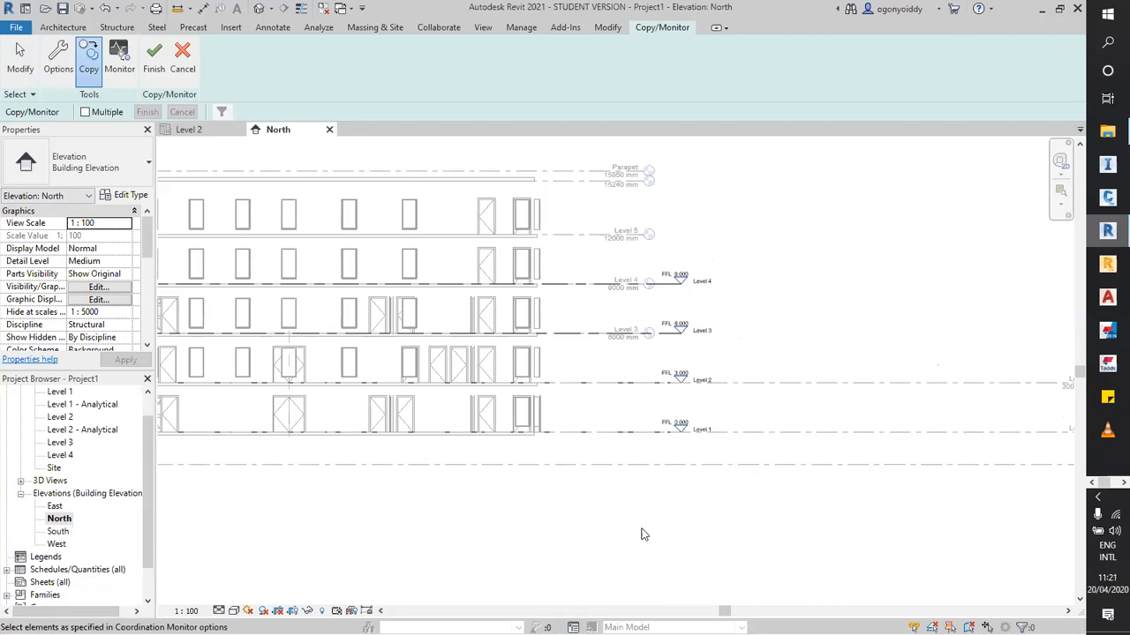
{"action": "scroll", "coordinate": [739, 260], "scroll_direction": "up", "scroll_amount": 3}
{"action": "scroll", "coordinate": [732, 313], "scroll_direction": "down", "scroll_amount": 1}
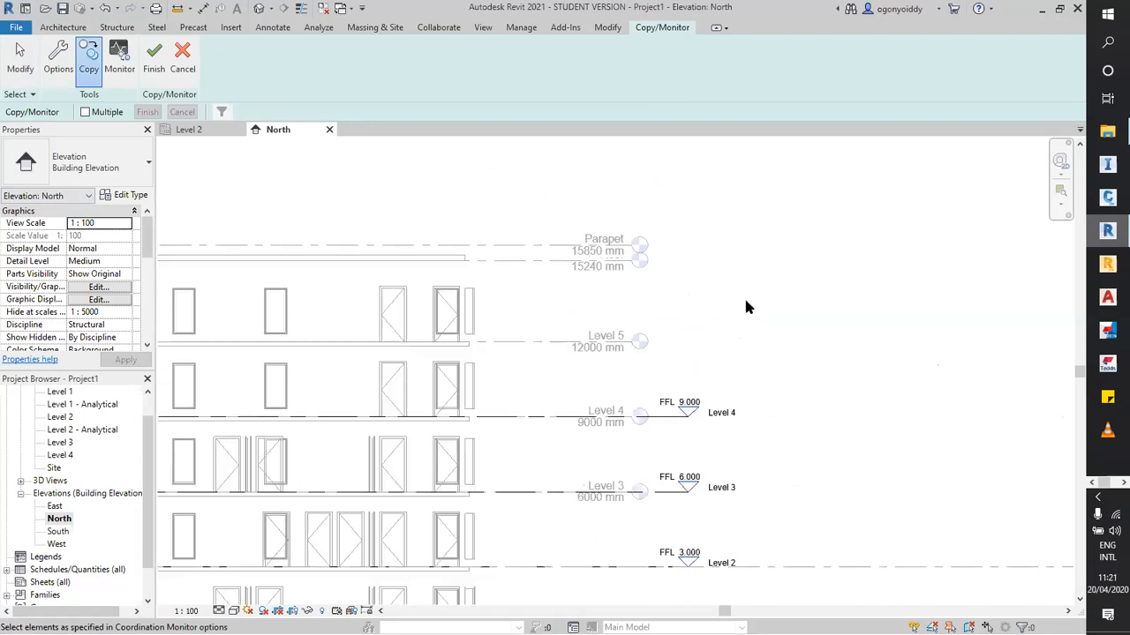
{"action": "scroll", "coordinate": [556, 326], "scroll_direction": "up", "scroll_amount": 3}
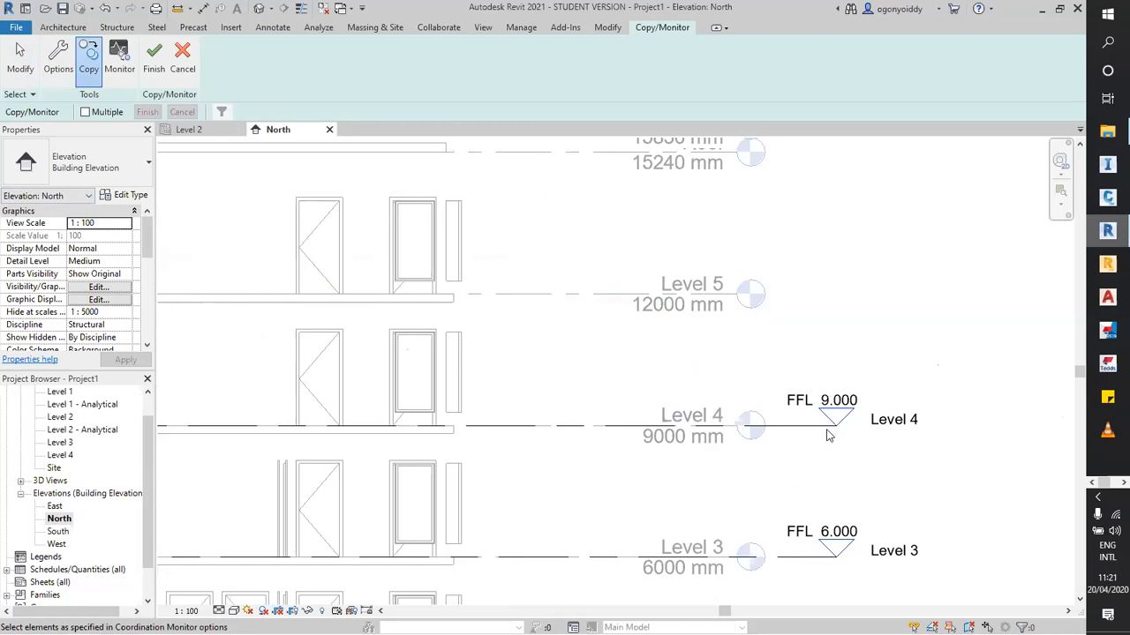
{"action": "left_click", "coordinate": [569, 296]}
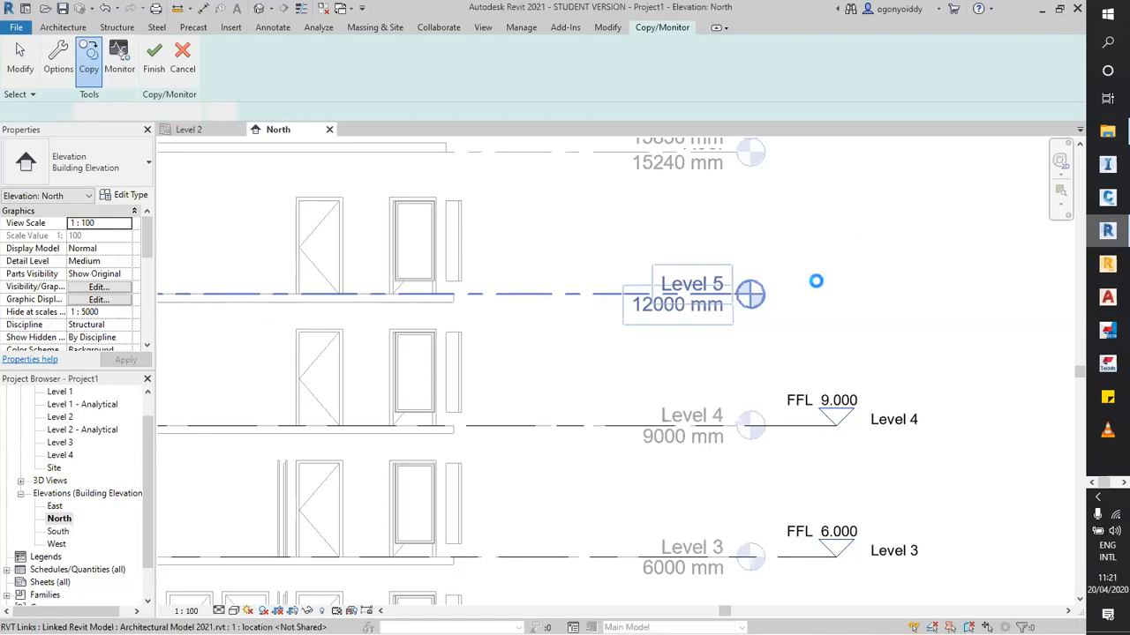
Select the copied 12.000 level to inspect its head and properties, and clear the selection.
{"action": "scroll", "coordinate": [733, 331], "scroll_direction": "up", "scroll_amount": 3}
{"action": "left_click", "coordinate": [532, 260]}
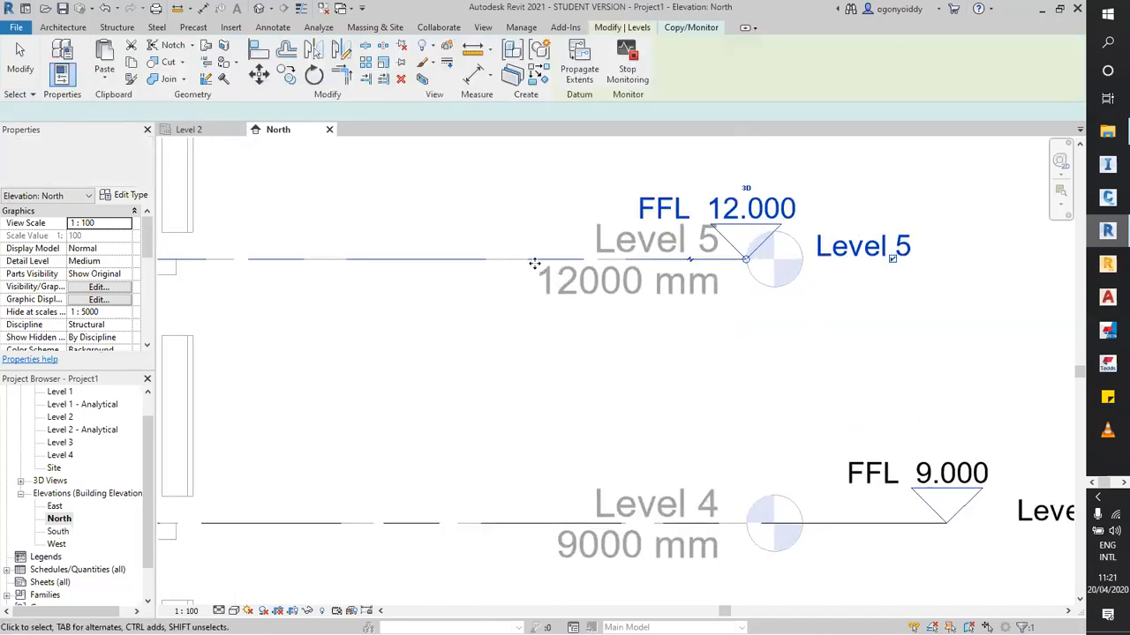
{"action": "scroll", "coordinate": [629, 310], "scroll_direction": "down", "scroll_amount": 5}
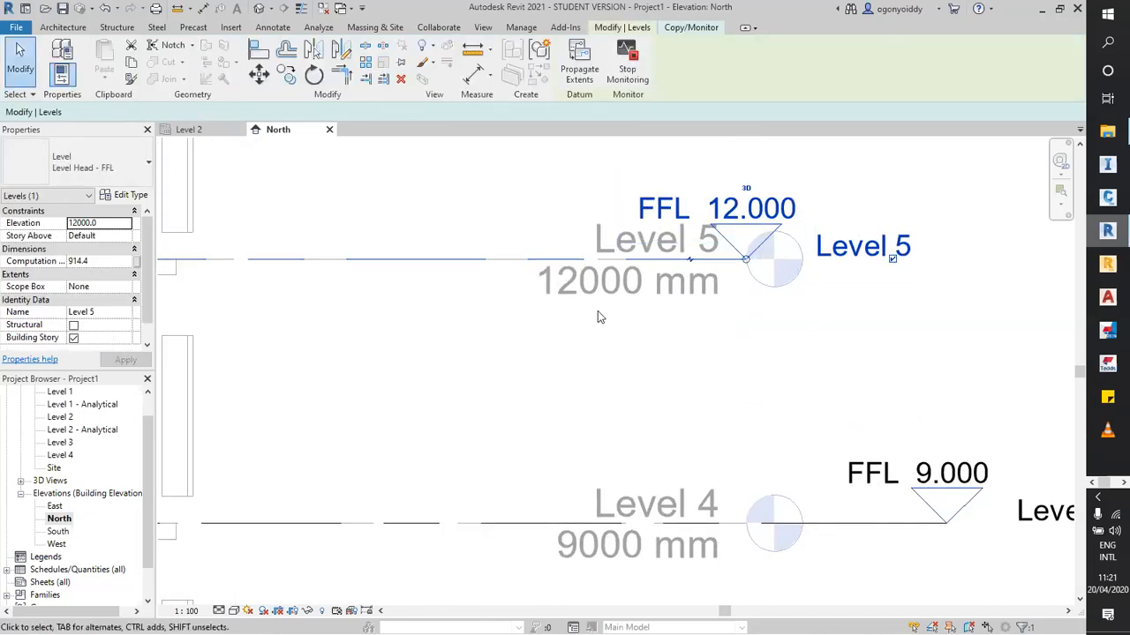
{"action": "left_click", "coordinate": [796, 219]}
{"action": "scroll", "coordinate": [700, 299], "scroll_direction": "down", "scroll_amount": 1}
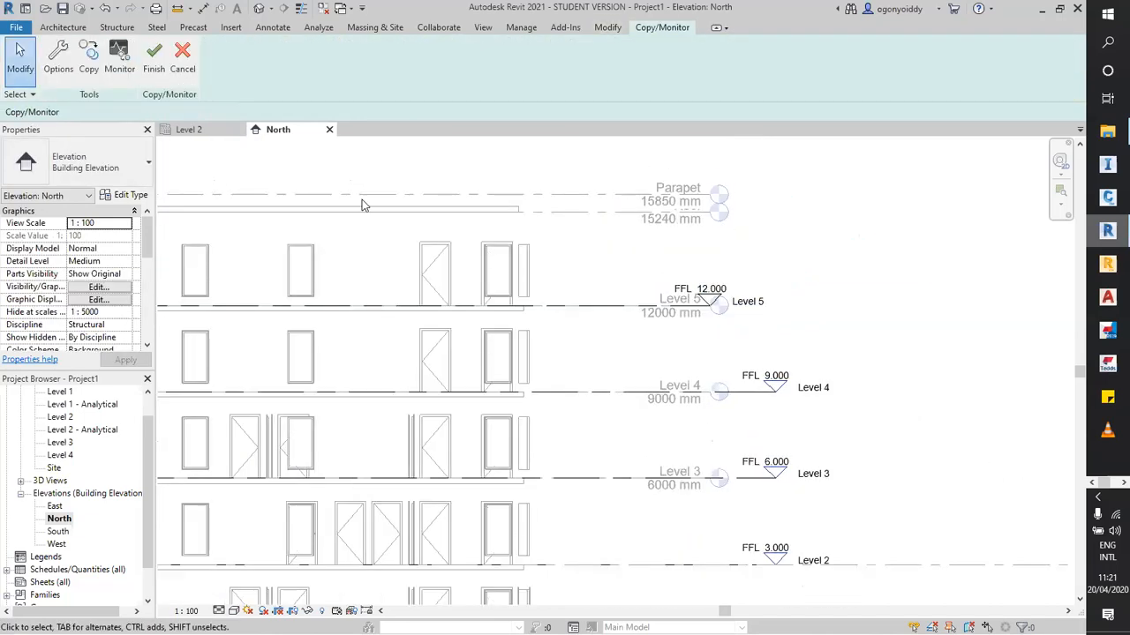
Copy the linked model's Roof level at 15240 mm into the project as a monitored level.
{"action": "left_click", "coordinate": [91, 65]}
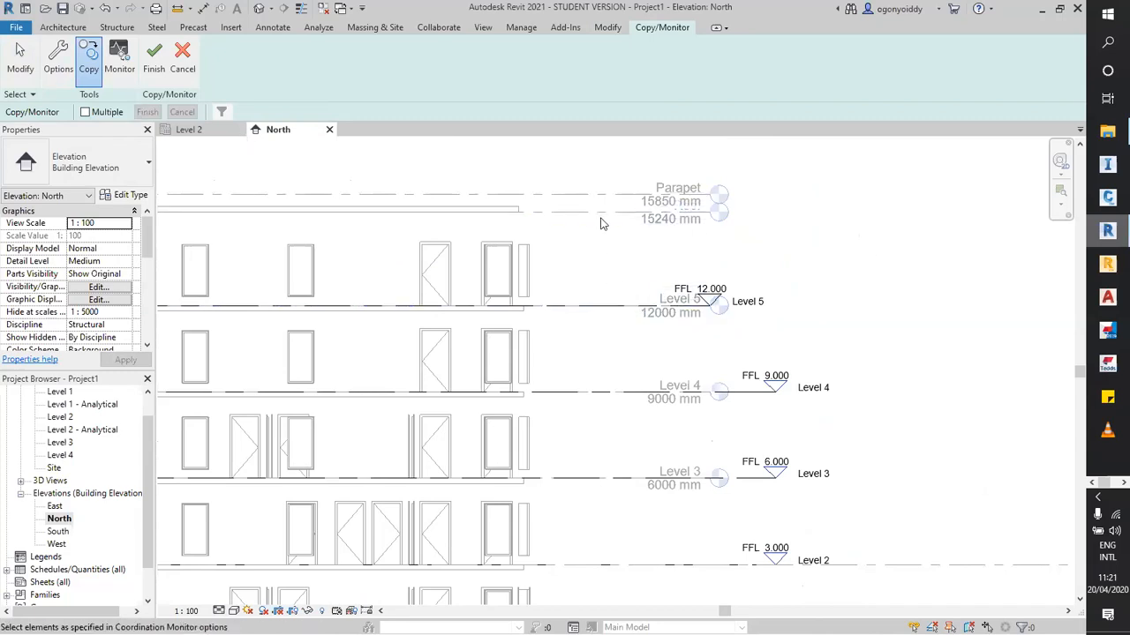
{"action": "scroll", "coordinate": [600, 221], "scroll_direction": "up", "scroll_amount": 2}
{"action": "scroll", "coordinate": [812, 353], "scroll_direction": "up", "scroll_amount": 2}
{"action": "scroll", "coordinate": [931, 450], "scroll_direction": "down", "scroll_amount": 2}
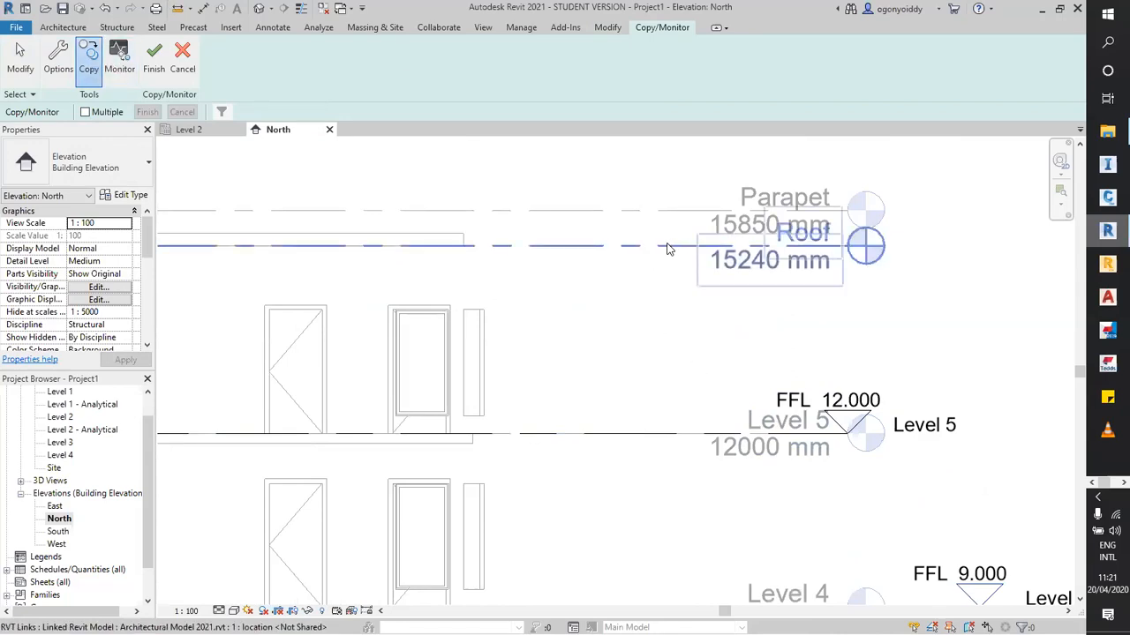
{"action": "scroll", "coordinate": [643, 234], "scroll_direction": "up", "scroll_amount": 2}
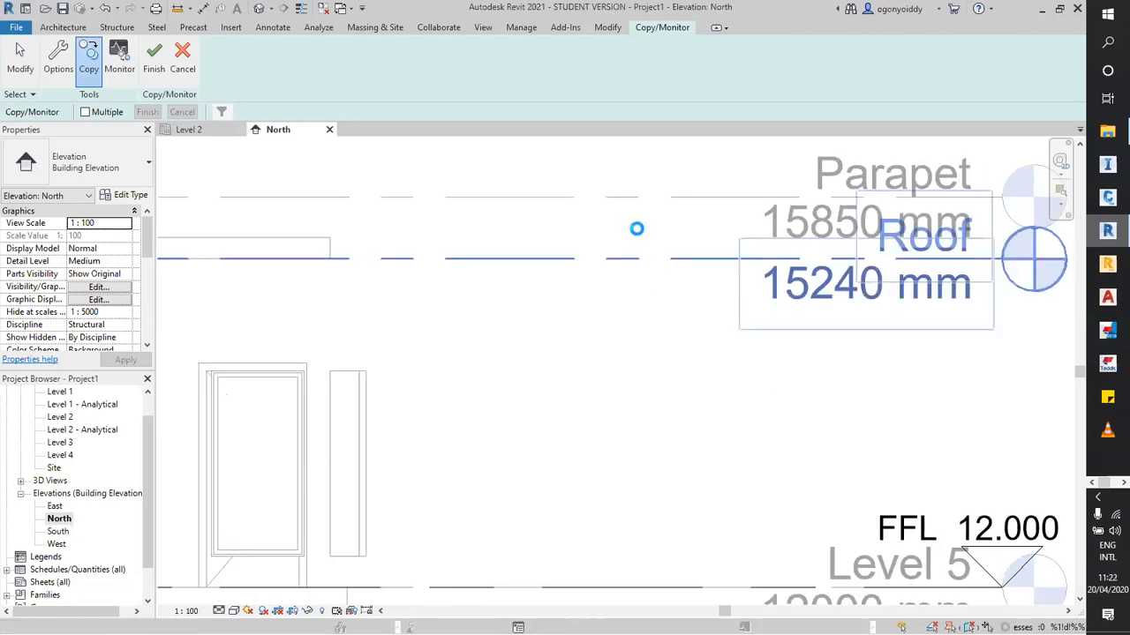
{"action": "scroll", "coordinate": [642, 223], "scroll_direction": "down", "scroll_amount": 2}
{"action": "scroll", "coordinate": [643, 223], "scroll_direction": "down", "scroll_amount": 1}
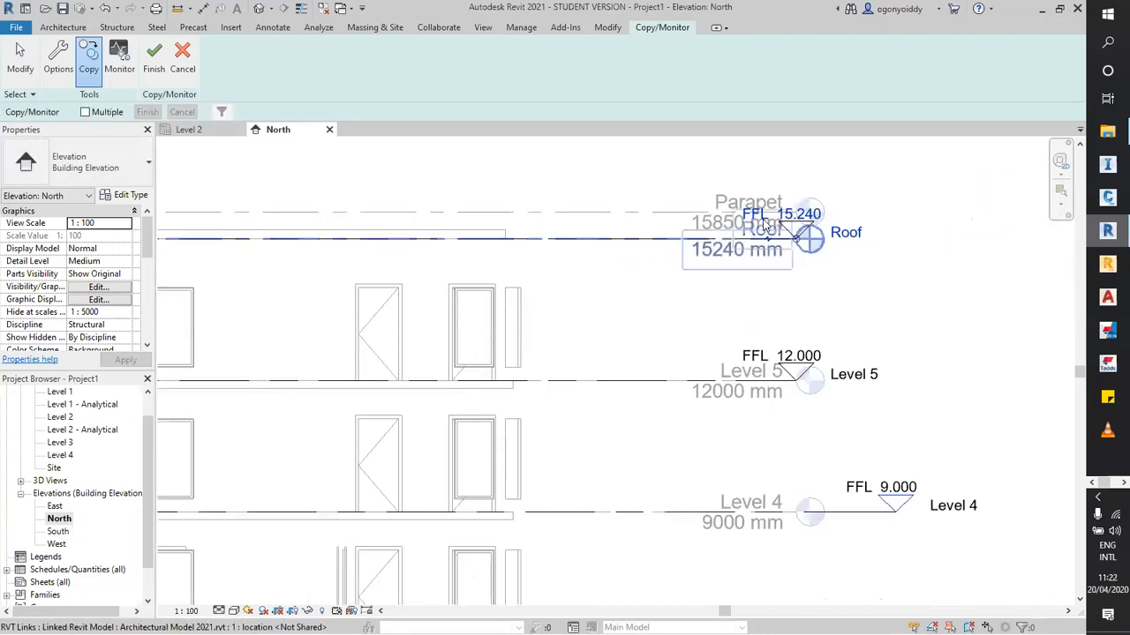
Extend the aligned Roof and Level 5 lines so their FFL heads sit clear of the linked model's level heads.
{"action": "scroll", "coordinate": [781, 273], "scroll_direction": "up", "scroll_amount": 2}
{"action": "left_click", "coordinate": [819, 263]}
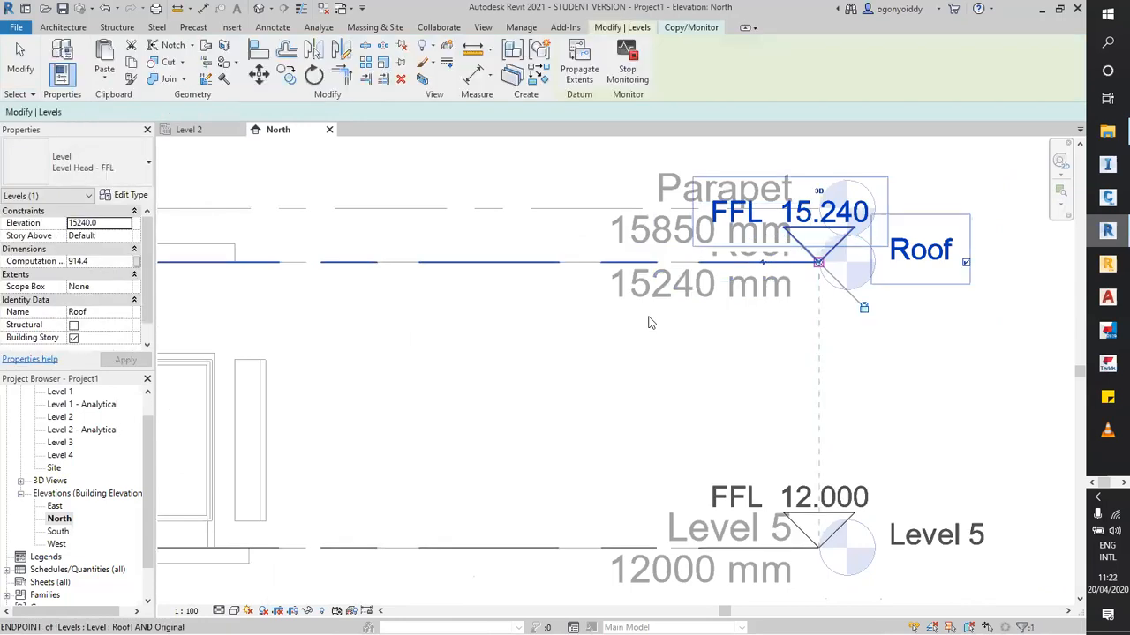
{"action": "scroll", "coordinate": [653, 309], "scroll_direction": "down", "scroll_amount": 1}
{"action": "left_click_drag", "start_coordinate": [769, 278], "coordinate": [921, 272]}
{"action": "left_click", "coordinate": [870, 174]}
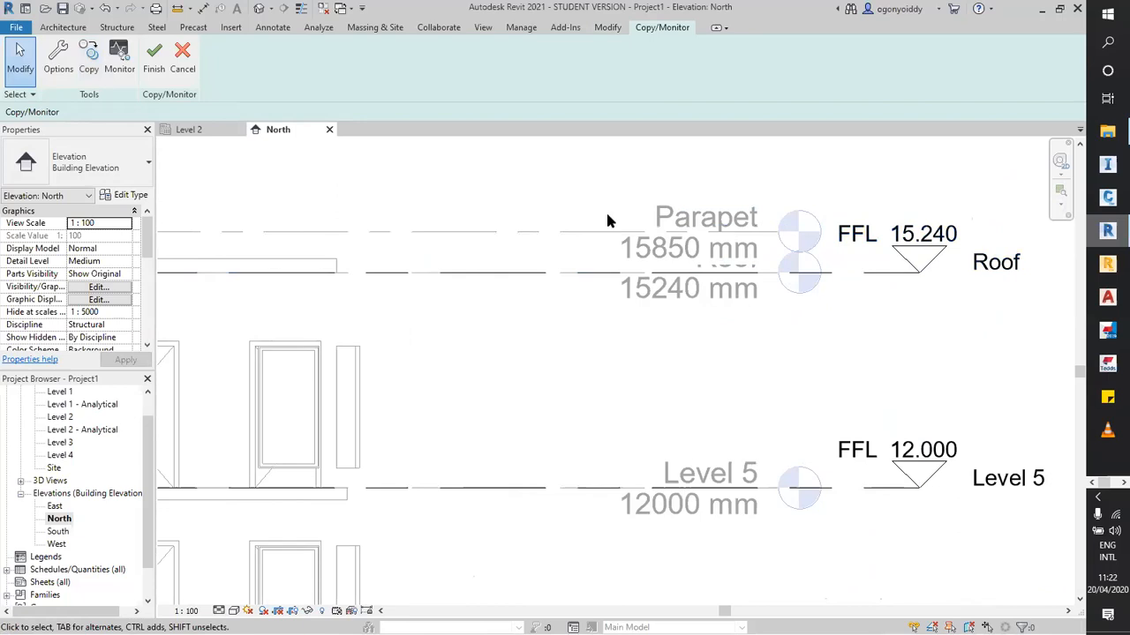
{"action": "scroll", "coordinate": [869, 270], "scroll_direction": "down", "scroll_amount": 1}
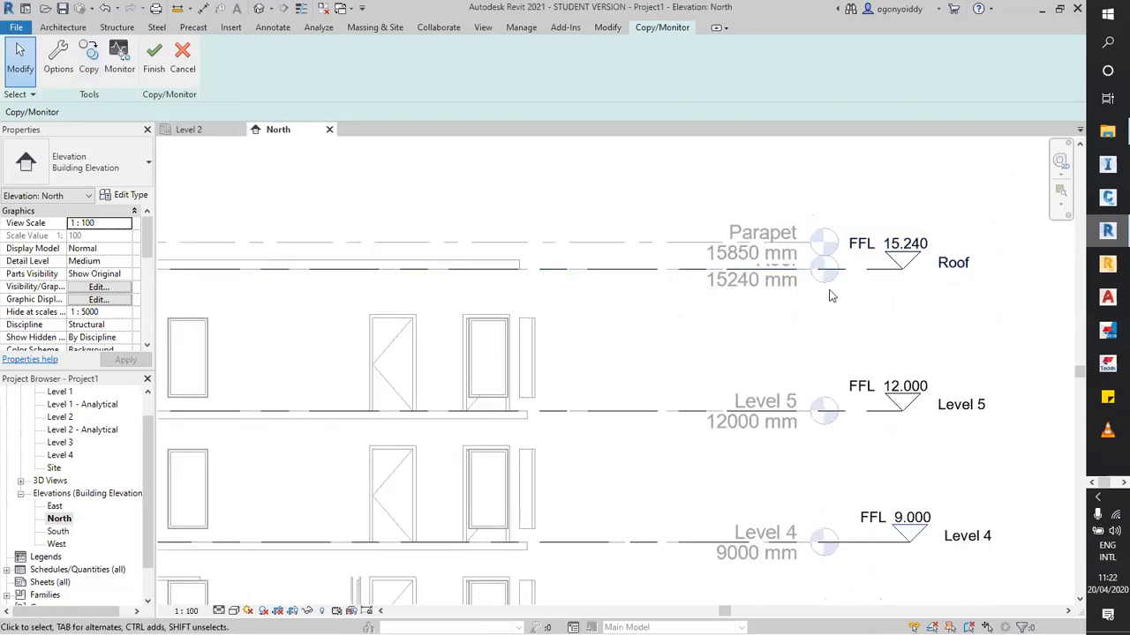
{"action": "scroll", "coordinate": [696, 280], "scroll_direction": "down", "scroll_amount": 1}
{"action": "scroll", "coordinate": [797, 229], "scroll_direction": "down", "scroll_amount": 2}
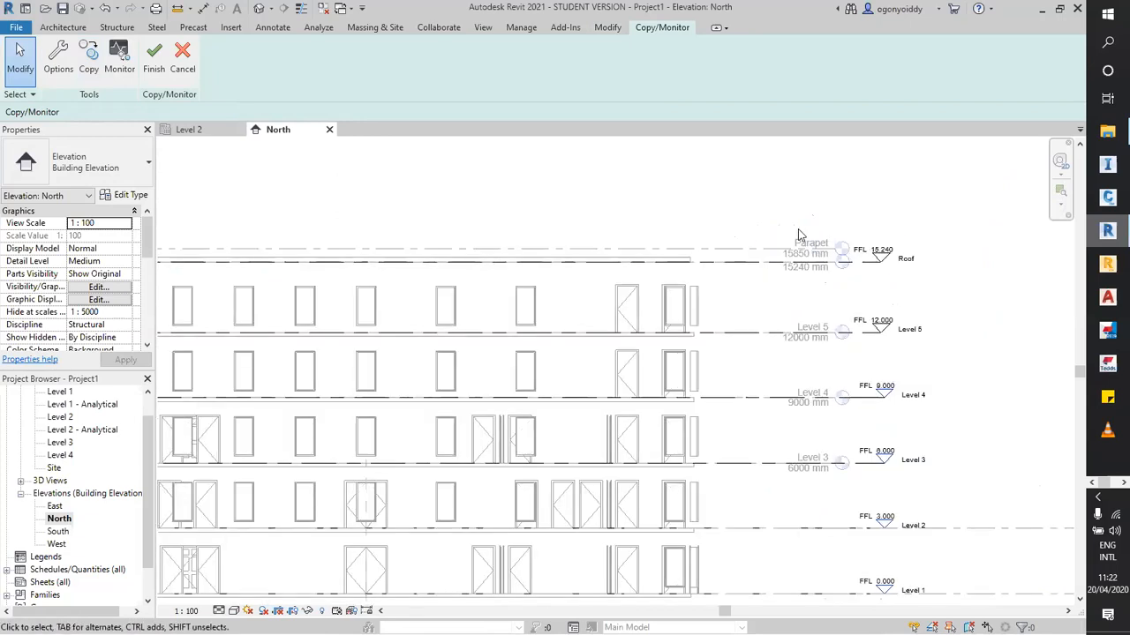
Monitor the project's Level 1 at 0.000 against the linked model's Level 1.
{"action": "scroll", "coordinate": [819, 504], "scroll_direction": "up", "scroll_amount": 4}
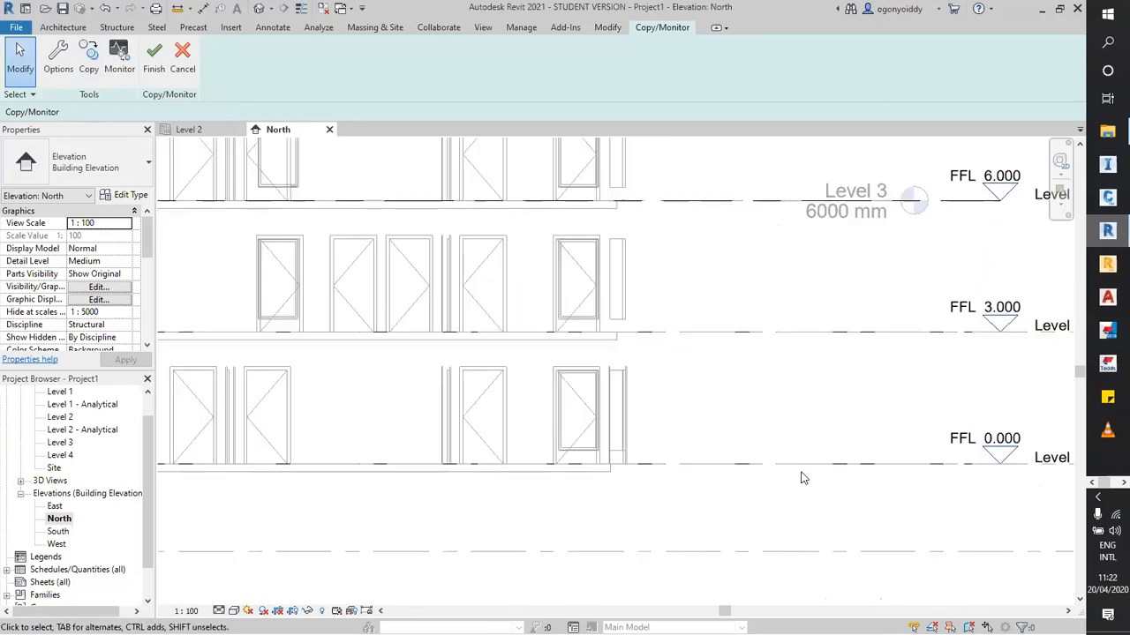
{"action": "scroll", "coordinate": [651, 388], "scroll_direction": "down", "scroll_amount": 1}
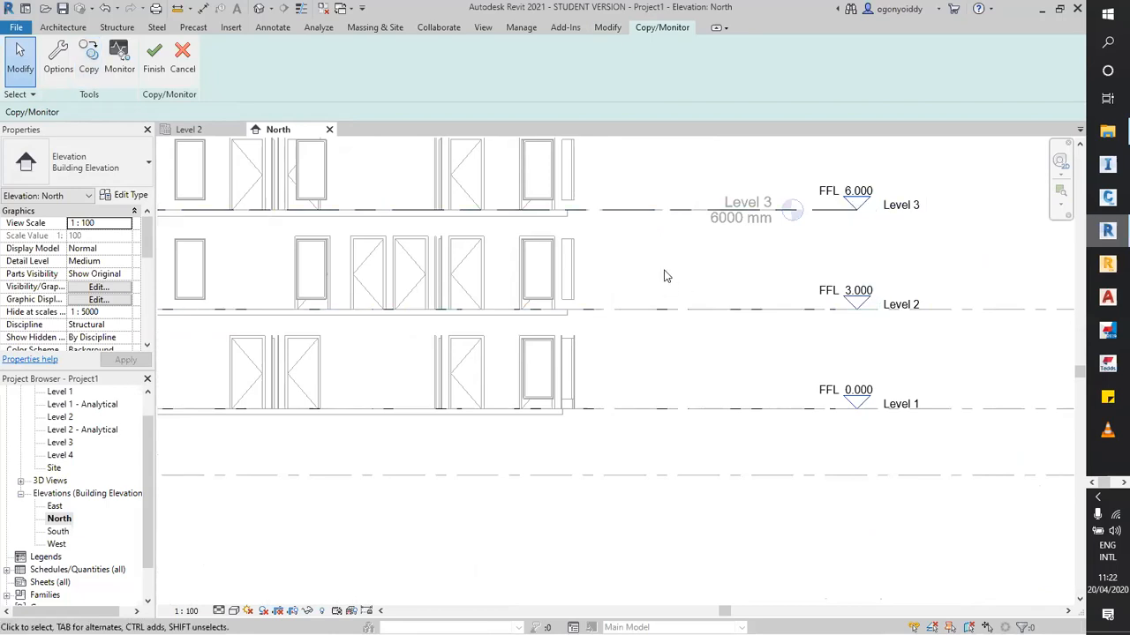
{"action": "scroll", "coordinate": [666, 277], "scroll_direction": "up", "scroll_amount": 1}
{"action": "left_click", "coordinate": [169, 205]}
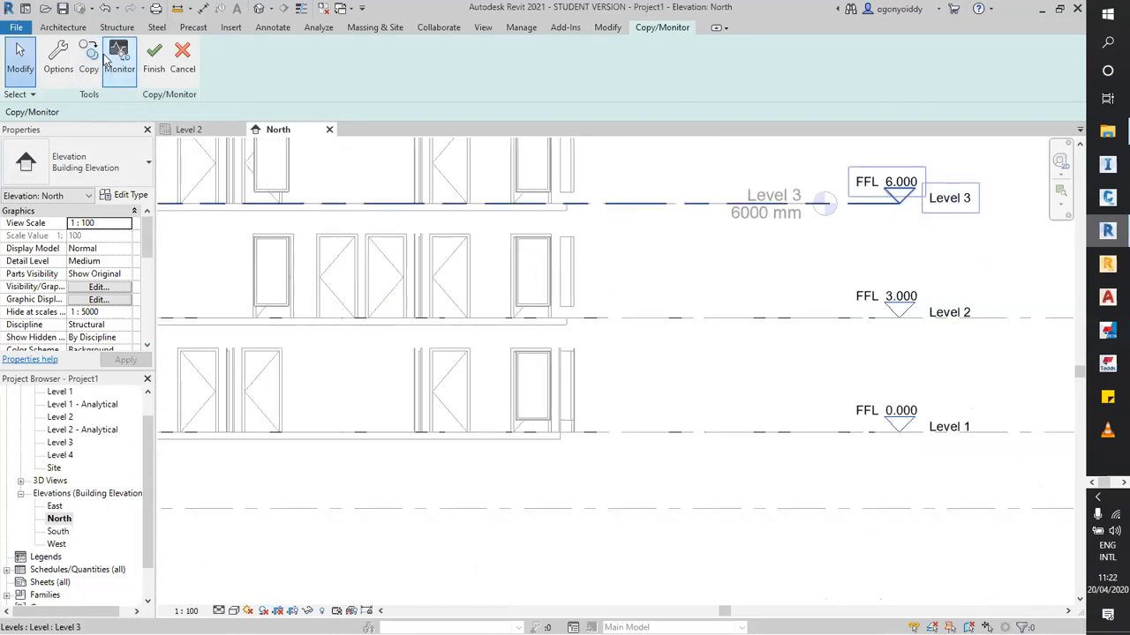
{"action": "left_click", "coordinate": [116, 59]}
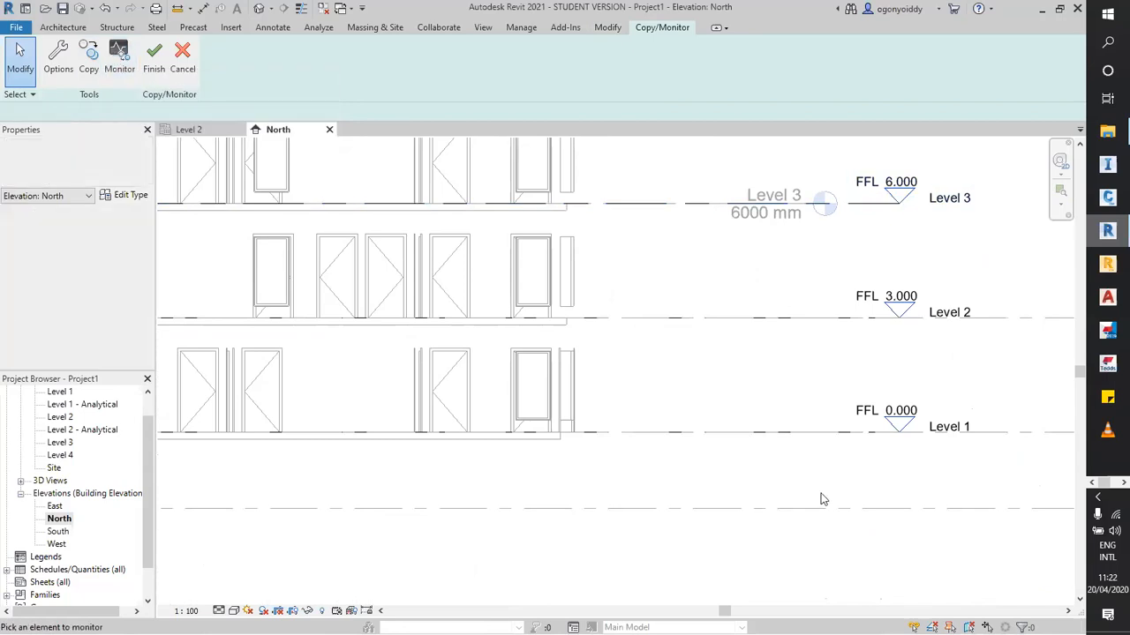
{"action": "scroll", "coordinate": [921, 474], "scroll_direction": "up", "scroll_amount": 3}
{"action": "scroll", "coordinate": [706, 448], "scroll_direction": "down", "scroll_amount": 4}
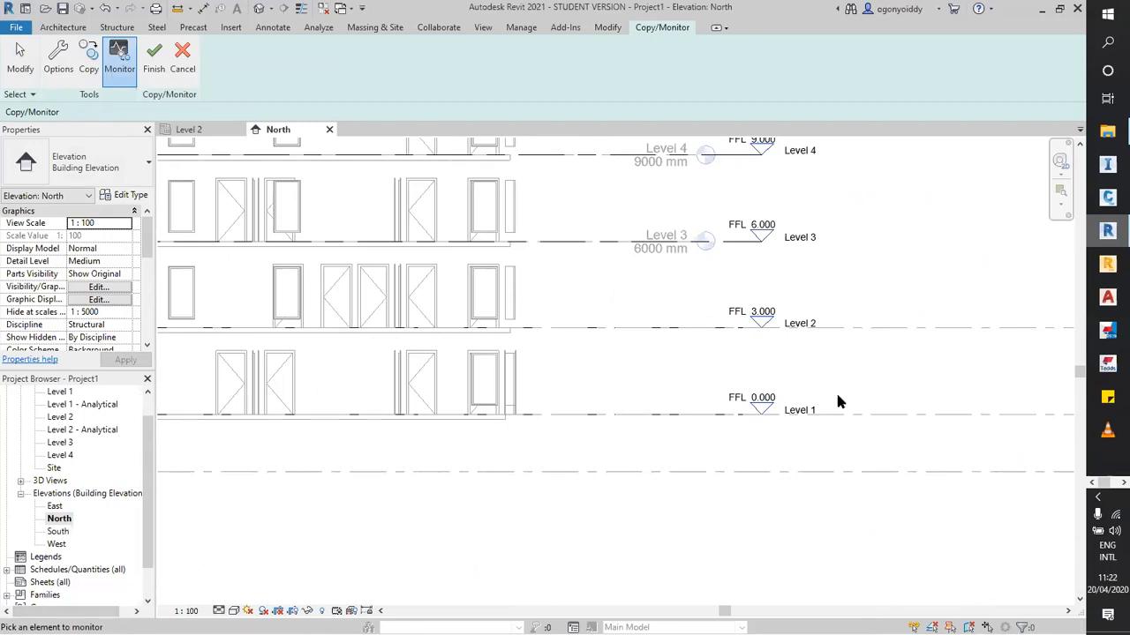
{"action": "scroll", "coordinate": [787, 453], "scroll_direction": "up", "scroll_amount": 4}
{"action": "scroll", "coordinate": [734, 441], "scroll_direction": "down", "scroll_amount": 3}
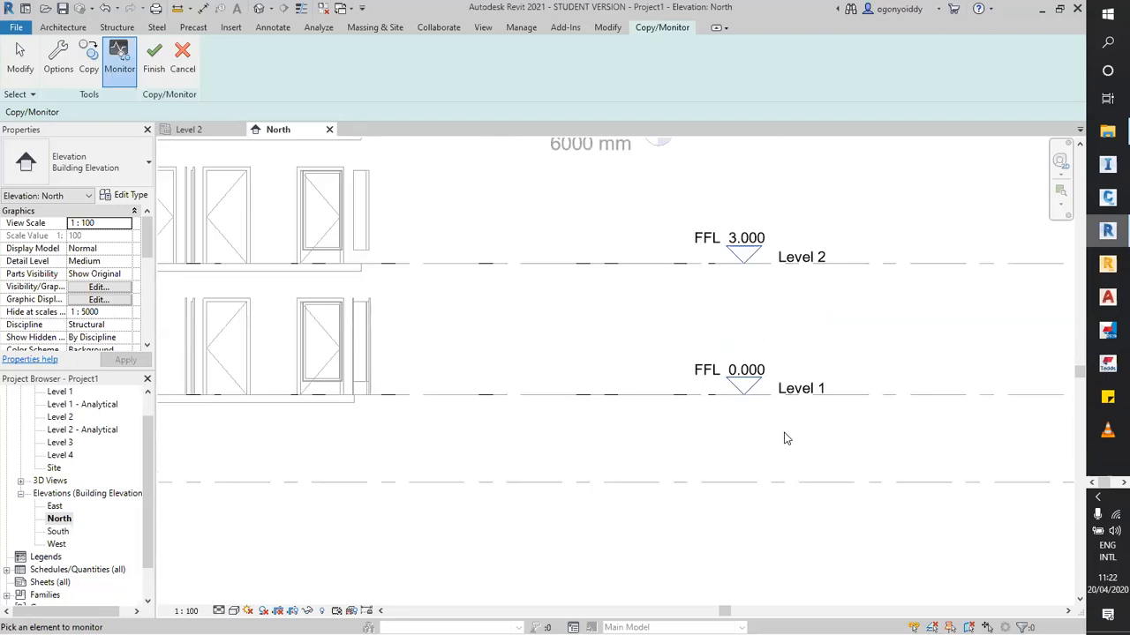
{"action": "left_click", "coordinate": [724, 400]}
{"action": "scroll", "coordinate": [544, 425], "scroll_direction": "down", "scroll_amount": 2}
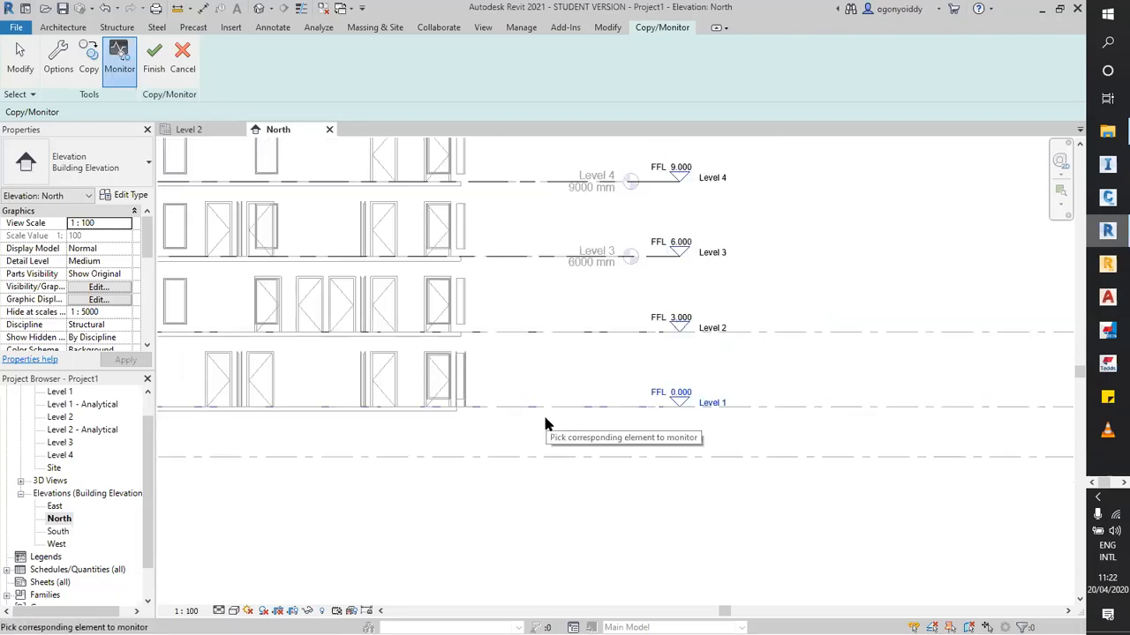
{"action": "scroll", "coordinate": [712, 433], "scroll_direction": "down", "scroll_amount": 2}
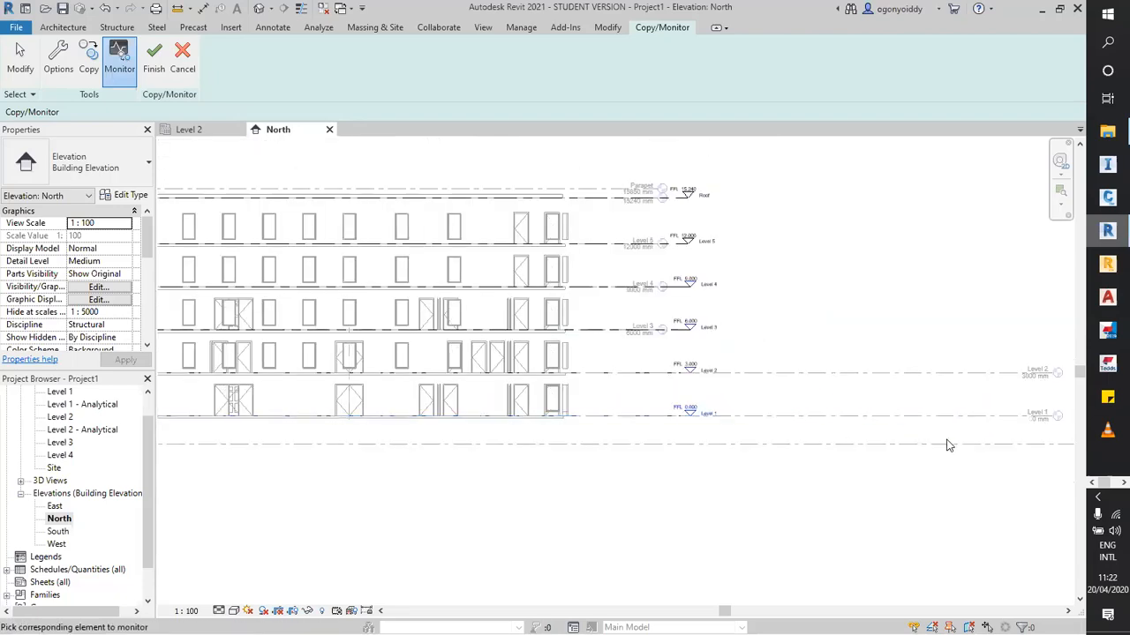
{"action": "scroll", "coordinate": [1049, 434], "scroll_direction": "up", "scroll_amount": 2}
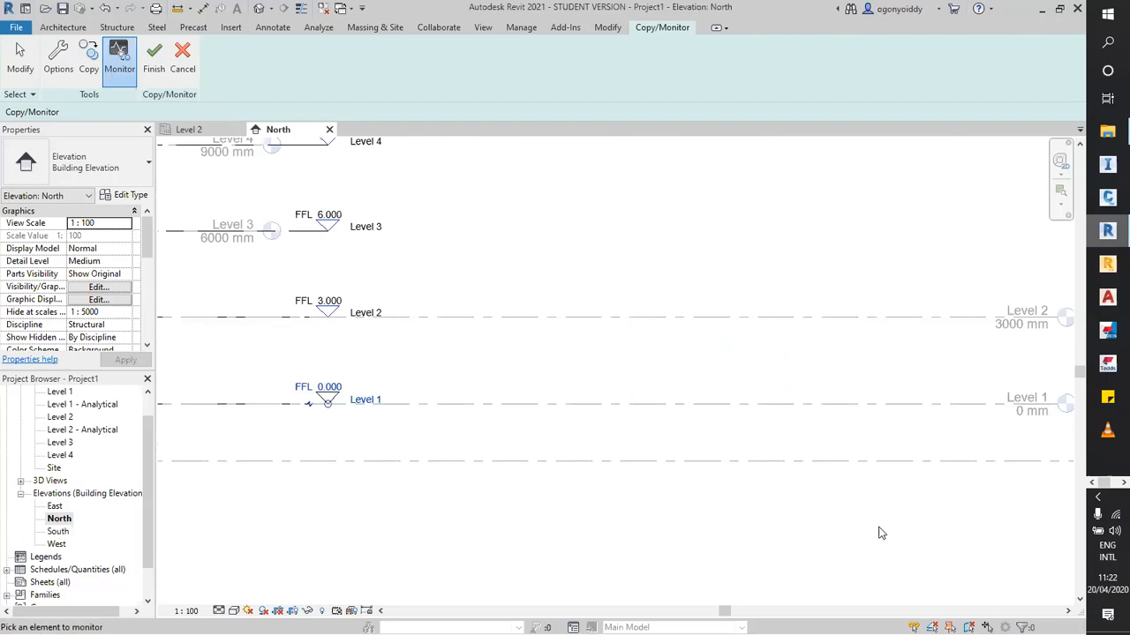
Examine the monitor symbol on Level 1 and compare it with the other levels in the elevation.
{"action": "scroll", "coordinate": [243, 459], "scroll_direction": "down", "scroll_amount": 2}
{"action": "scroll", "coordinate": [415, 470], "scroll_direction": "up", "scroll_amount": 4}
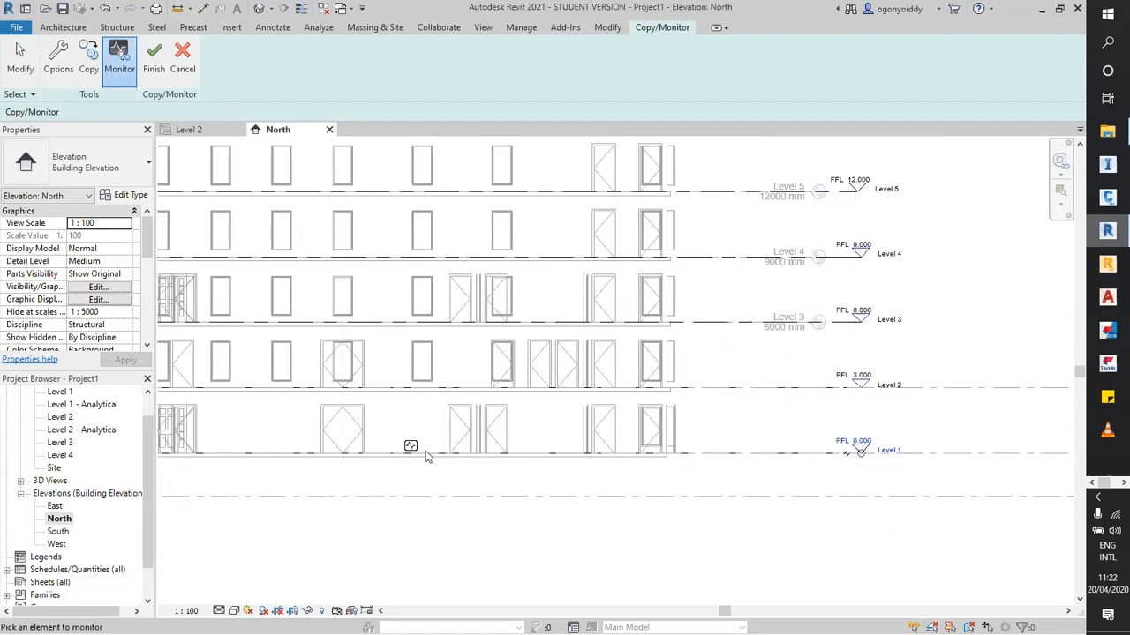
{"action": "scroll", "coordinate": [412, 471], "scroll_direction": "up", "scroll_amount": 2}
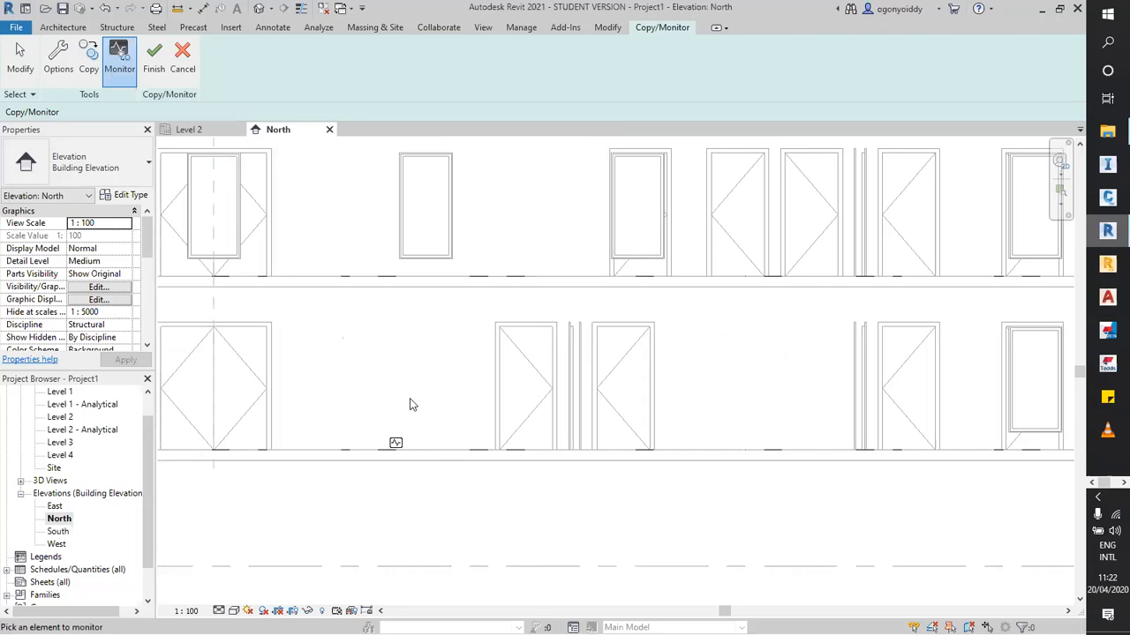
{"action": "scroll", "coordinate": [408, 442], "scroll_direction": "down", "scroll_amount": 3}
{"action": "scroll", "coordinate": [406, 441], "scroll_direction": "up", "scroll_amount": 1}
{"action": "scroll", "coordinate": [424, 446], "scroll_direction": "down", "scroll_amount": 2}
{"action": "scroll", "coordinate": [437, 448], "scroll_direction": "up", "scroll_amount": 1}
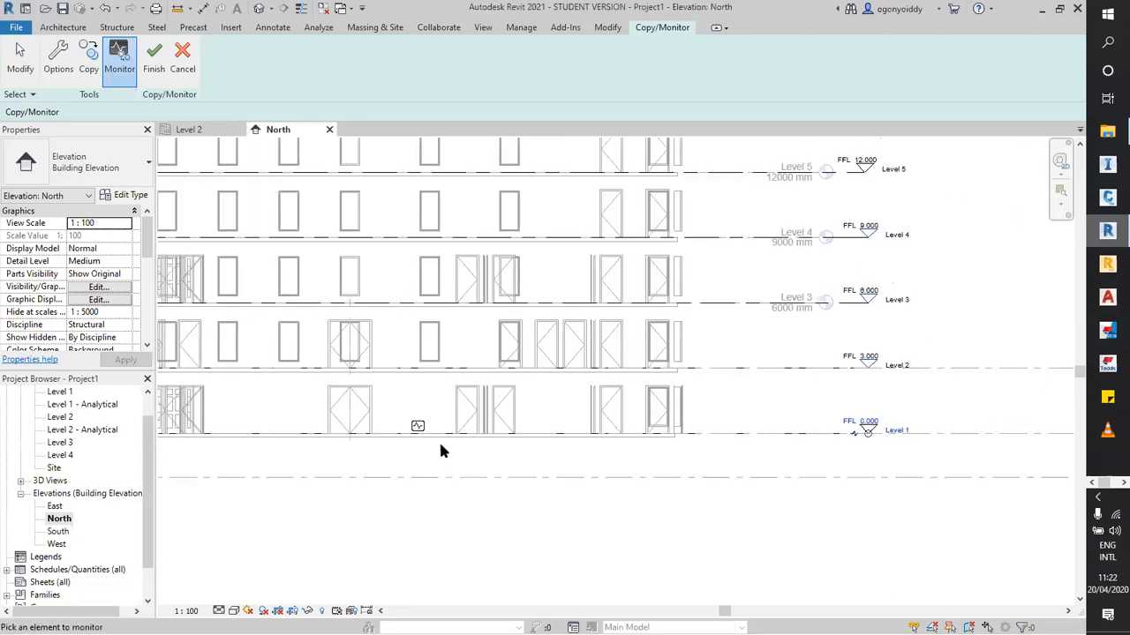
{"action": "scroll", "coordinate": [441, 451], "scroll_direction": "down", "scroll_amount": 1}
{"action": "scroll", "coordinate": [415, 432], "scroll_direction": "up", "scroll_amount": 3}
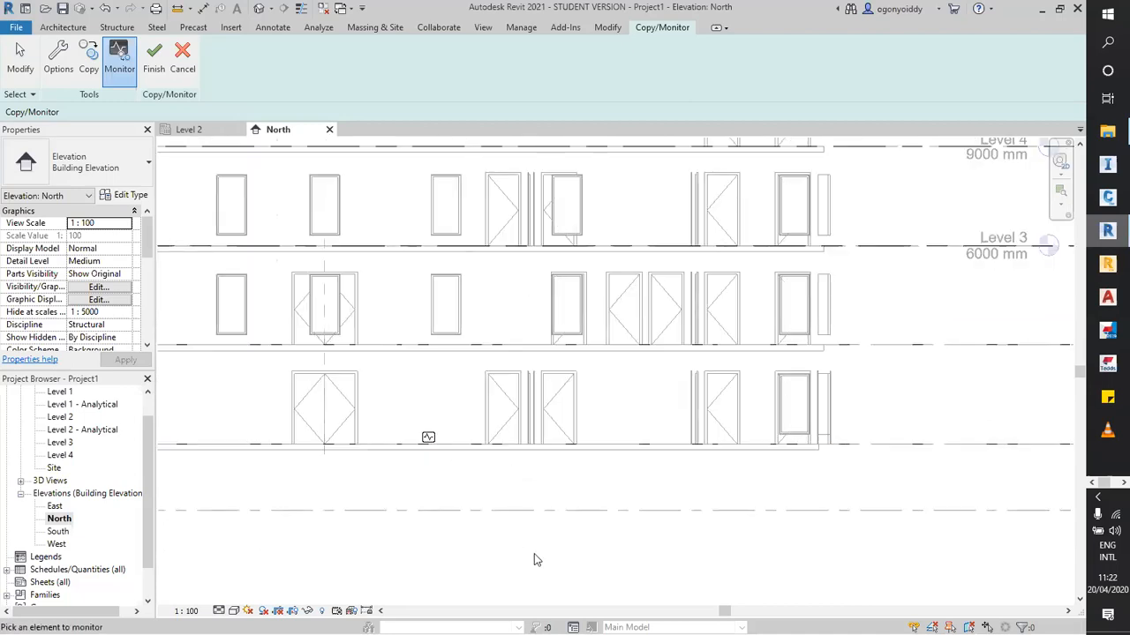
{"action": "scroll", "coordinate": [491, 547], "scroll_direction": "down", "scroll_amount": 2}
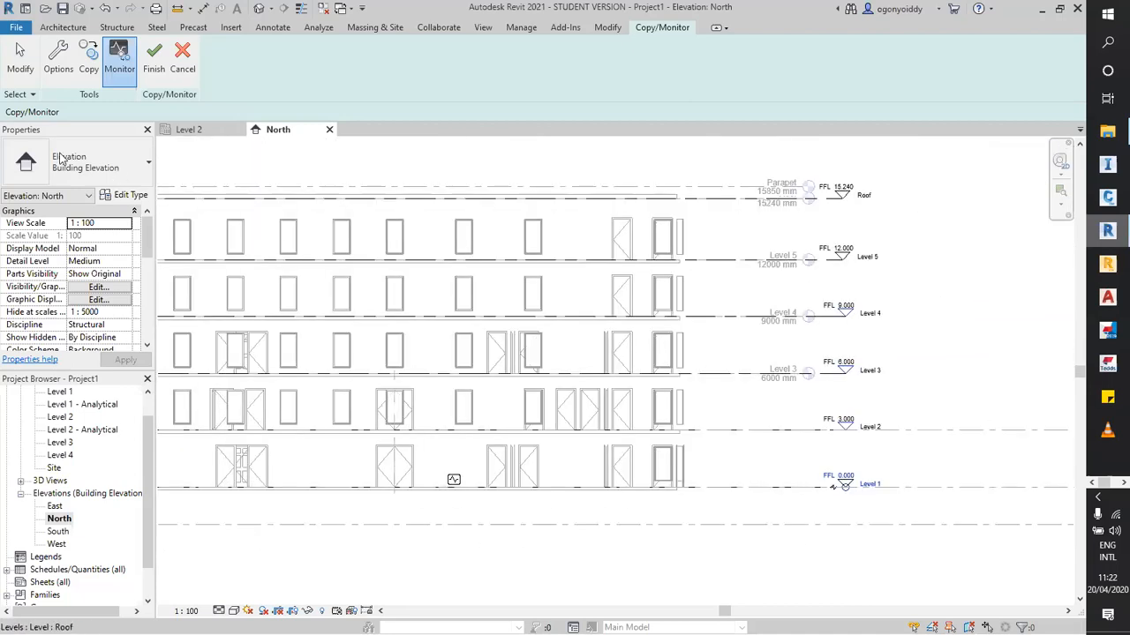
Monitor the project's Level 2 at 3.000 against the linked model's Level 2.
{"action": "scroll", "coordinate": [731, 453], "scroll_direction": "up", "scroll_amount": 1}
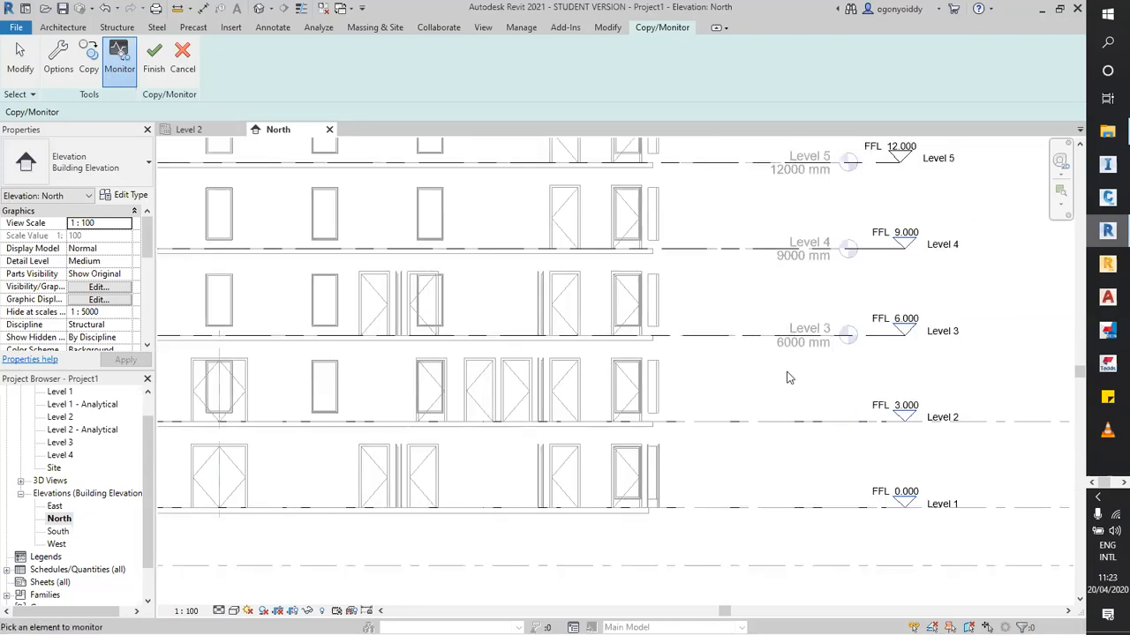
{"action": "scroll", "coordinate": [781, 385], "scroll_direction": "up", "scroll_amount": 2}
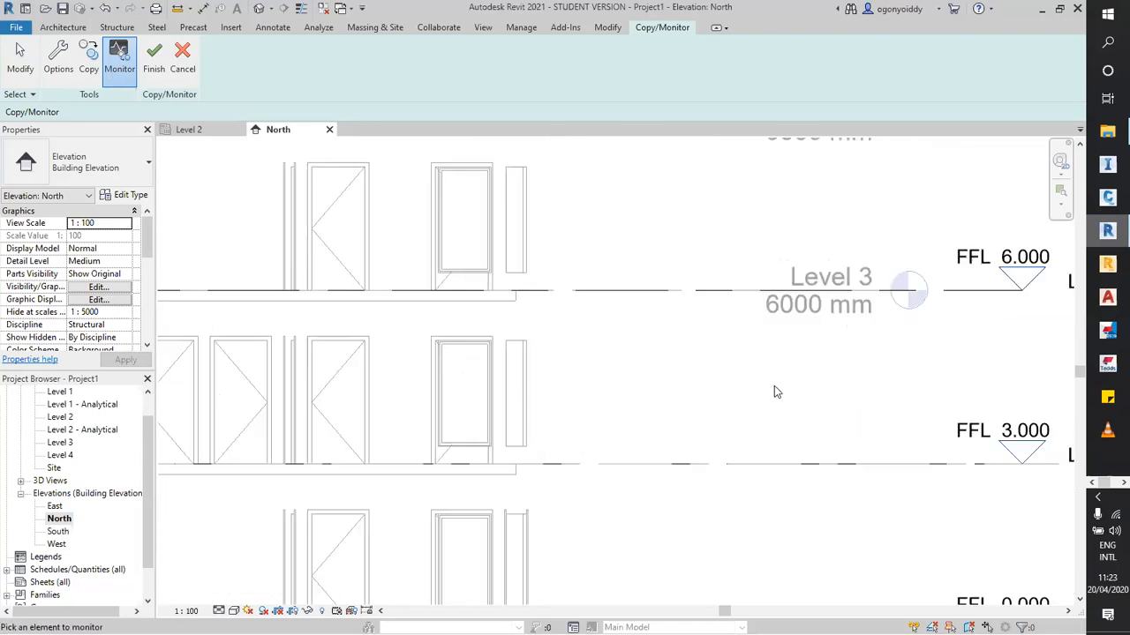
{"action": "scroll", "coordinate": [774, 392], "scroll_direction": "down", "scroll_amount": 1}
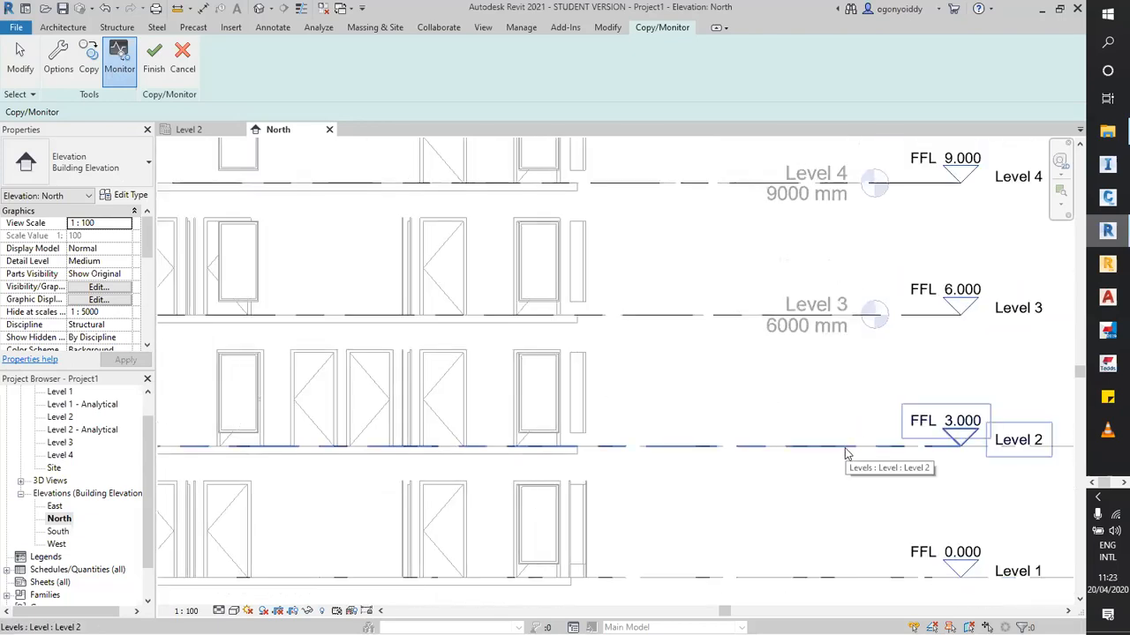
{"action": "left_click", "coordinate": [840, 447]}
{"action": "scroll", "coordinate": [834, 502], "scroll_direction": "down", "scroll_amount": 2}
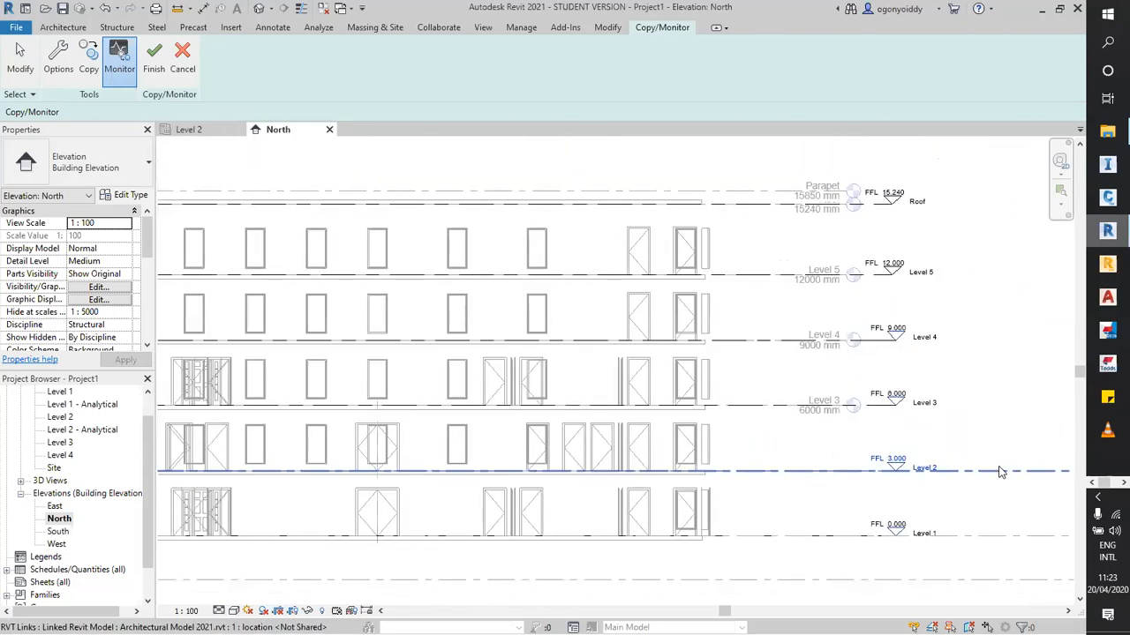
{"action": "left_click", "coordinate": [893, 465]}
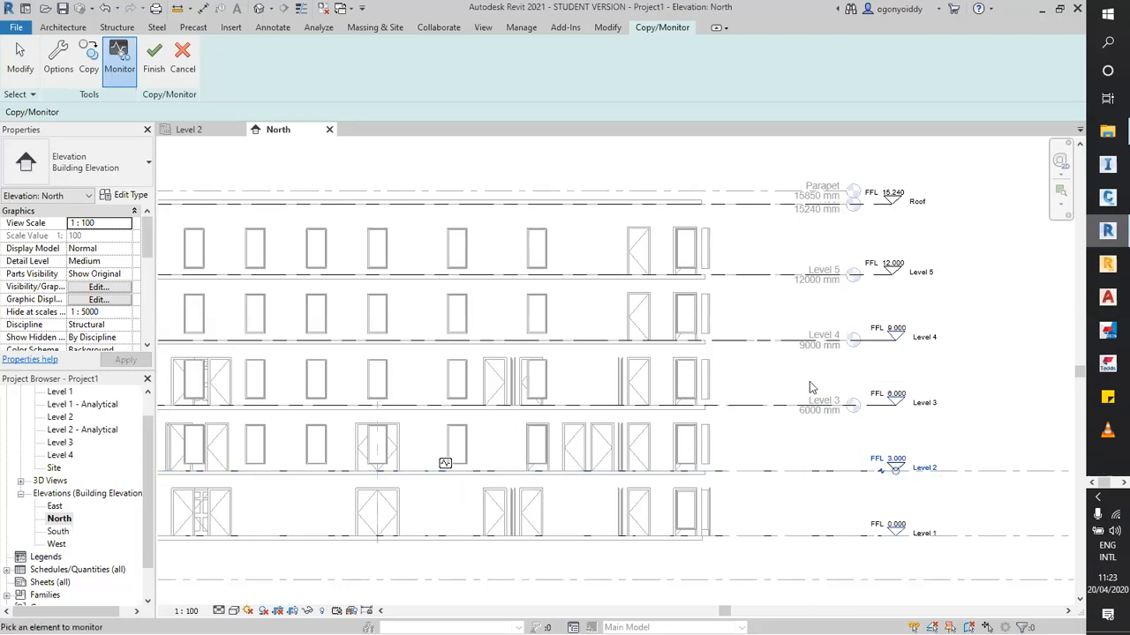
Monitor the project's Level 3 at 6.000 against the linked model's Level 3, restarting Monitor to pick the pair again.
{"action": "scroll", "coordinate": [809, 382], "scroll_direction": "up", "scroll_amount": 2}
{"action": "left_click", "coordinate": [753, 428]}
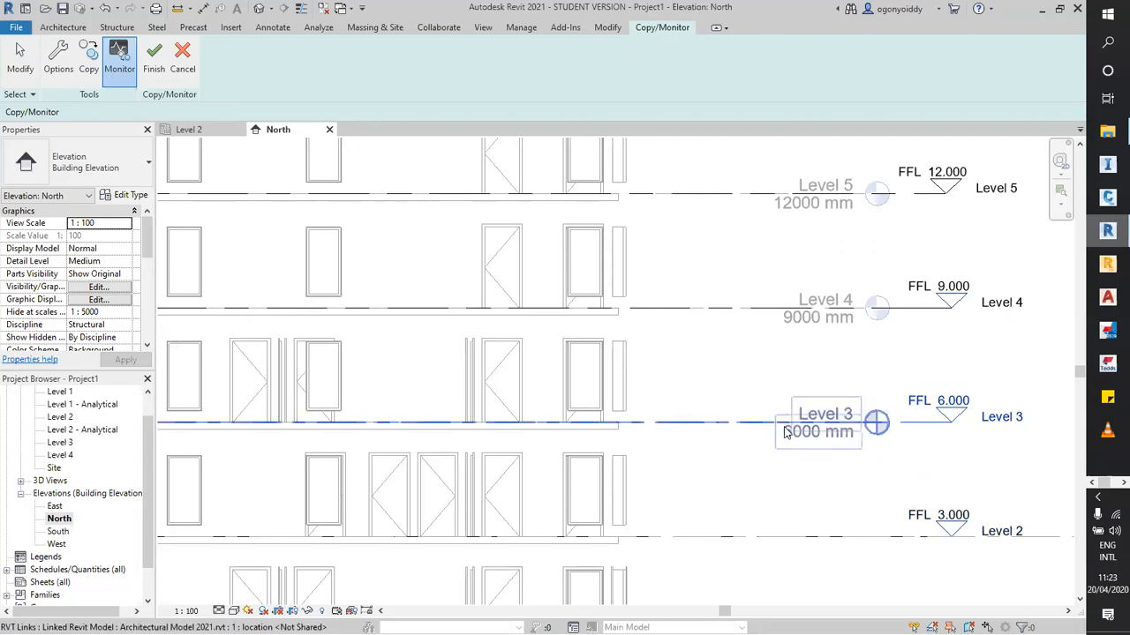
{"action": "left_click", "coordinate": [828, 436]}
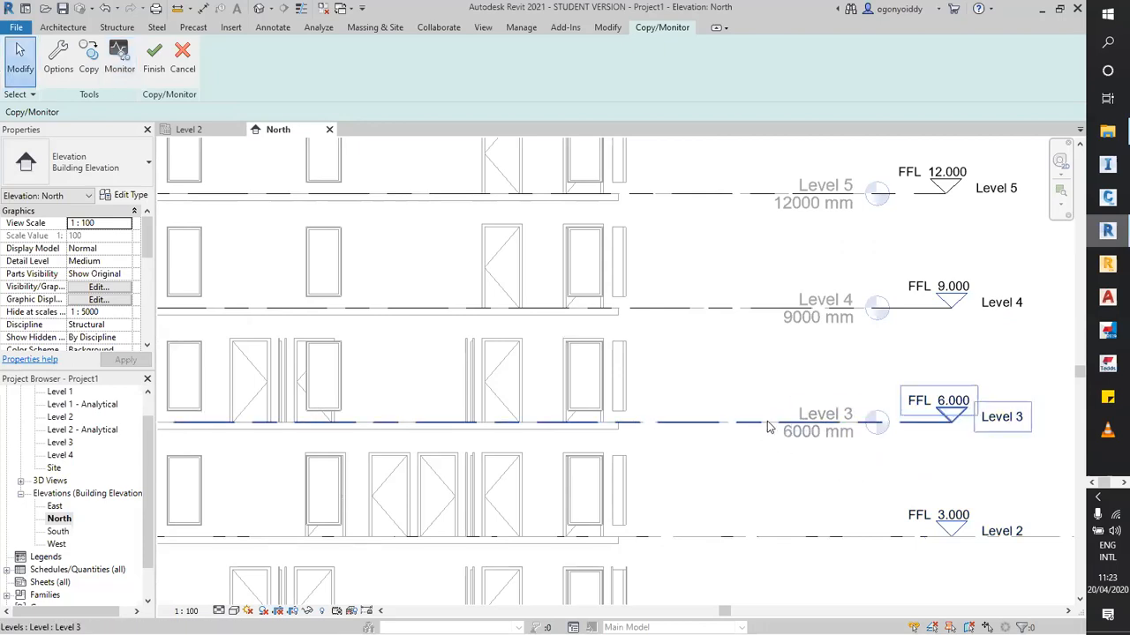
{"action": "left_click", "coordinate": [119, 60]}
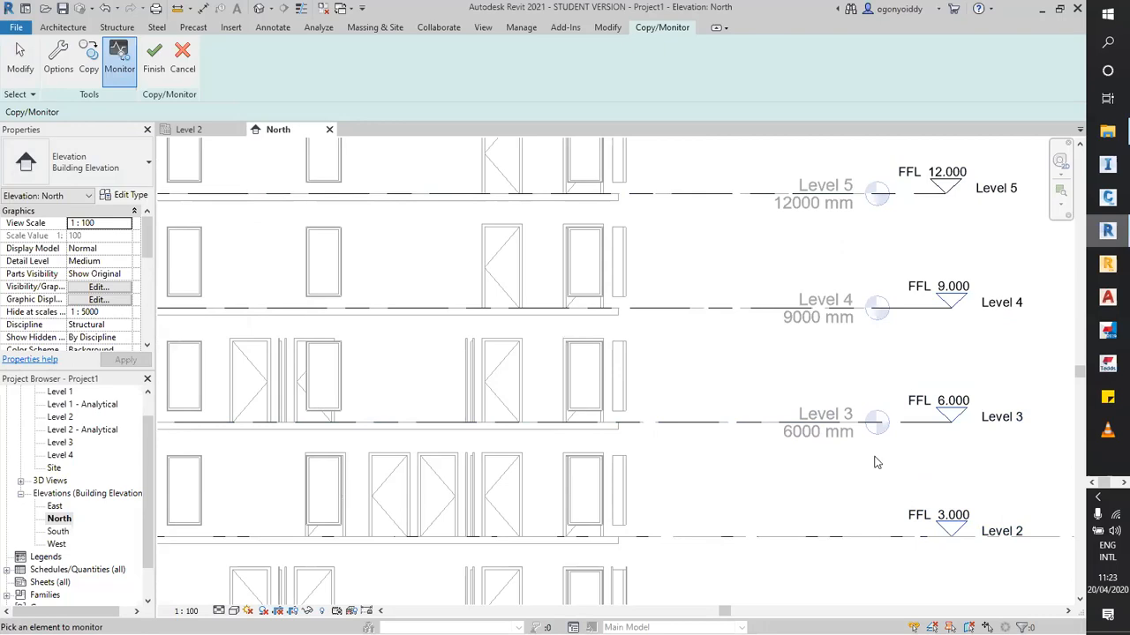
{"action": "left_click", "coordinate": [749, 426]}
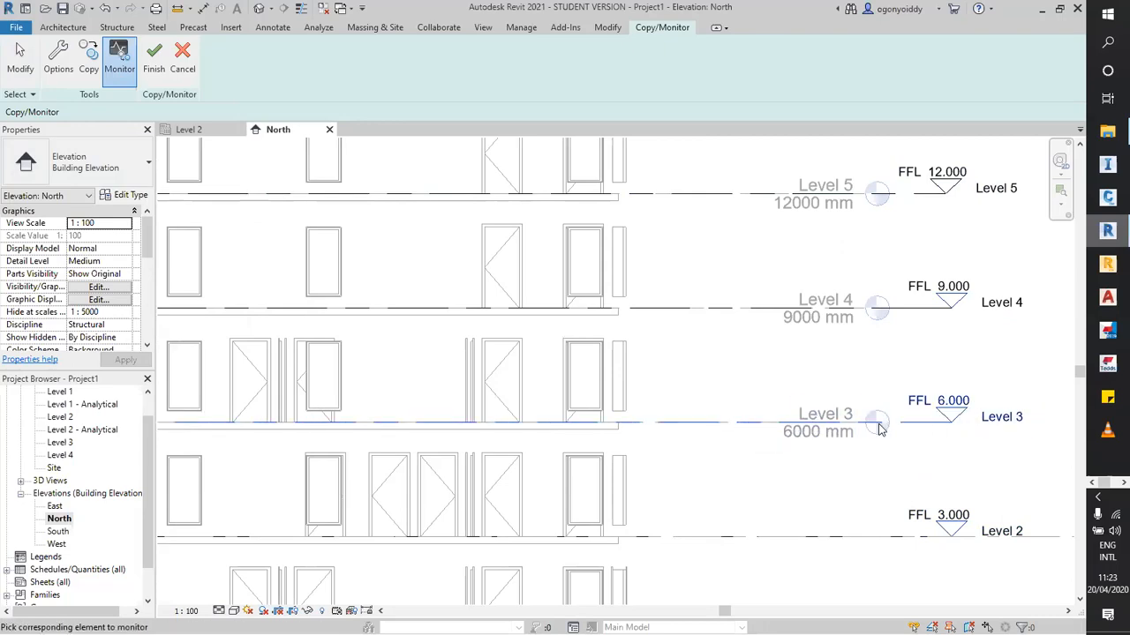
{"action": "left_click", "coordinate": [759, 429]}
Monitor the project's Level 4 at 9.000 against the linked model's Level 4, and try to monitor Level 5 as well.
{"action": "scroll", "coordinate": [927, 507], "scroll_direction": "down", "scroll_amount": 3}
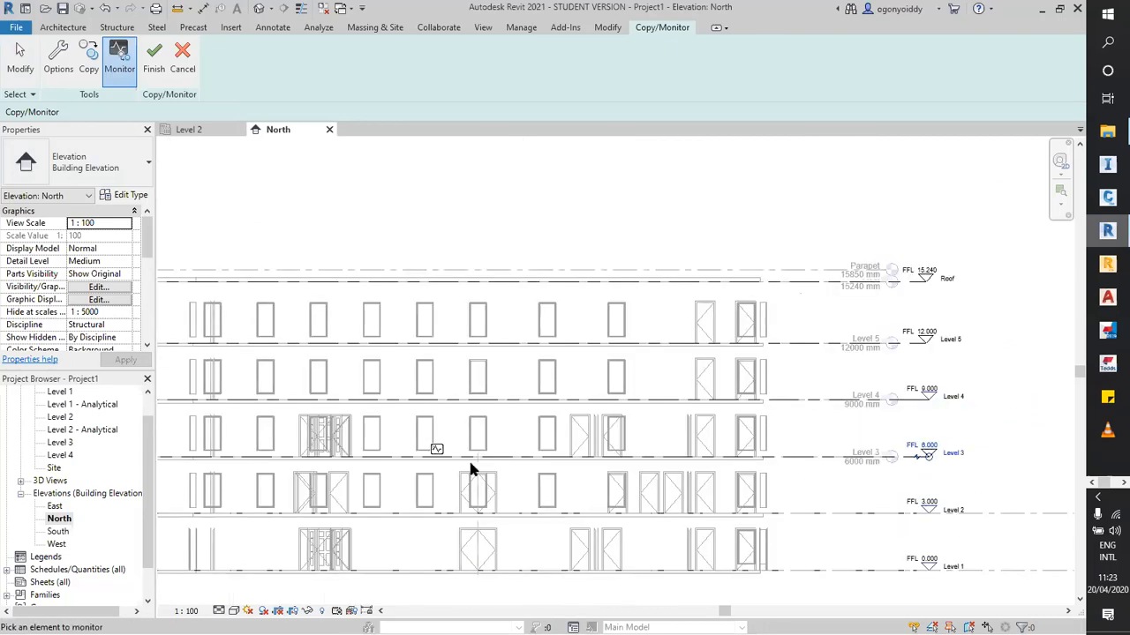
{"action": "scroll", "coordinate": [821, 388], "scroll_direction": "up", "scroll_amount": 2}
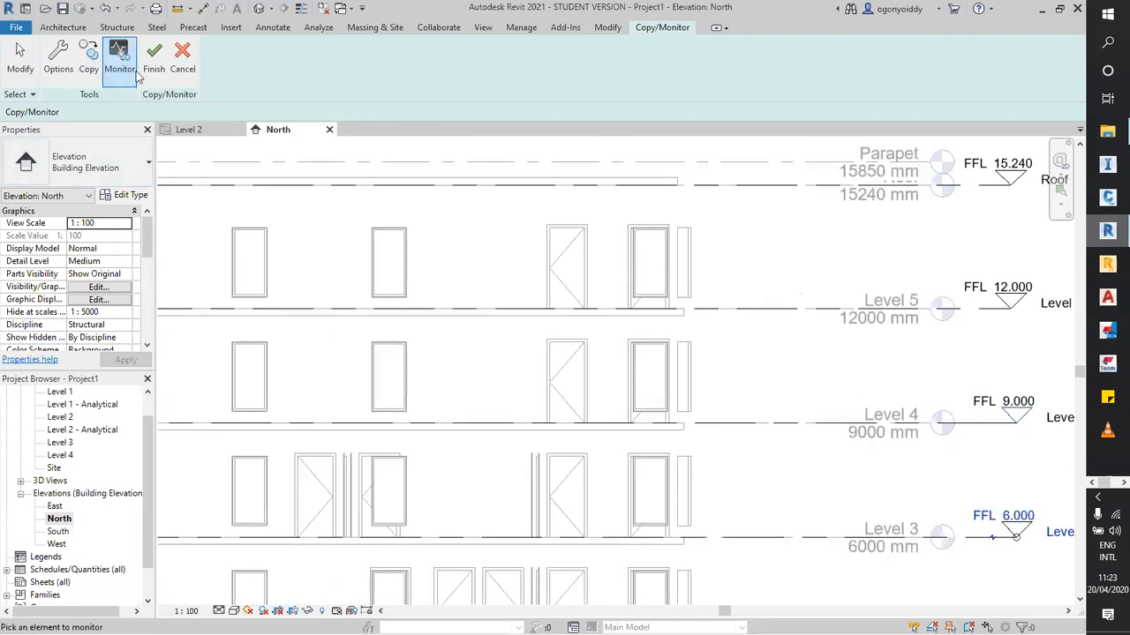
{"action": "left_click", "coordinate": [811, 420]}
{"action": "left_click", "coordinate": [883, 431]}
{"action": "scroll", "coordinate": [812, 432], "scroll_direction": "down", "scroll_amount": 2}
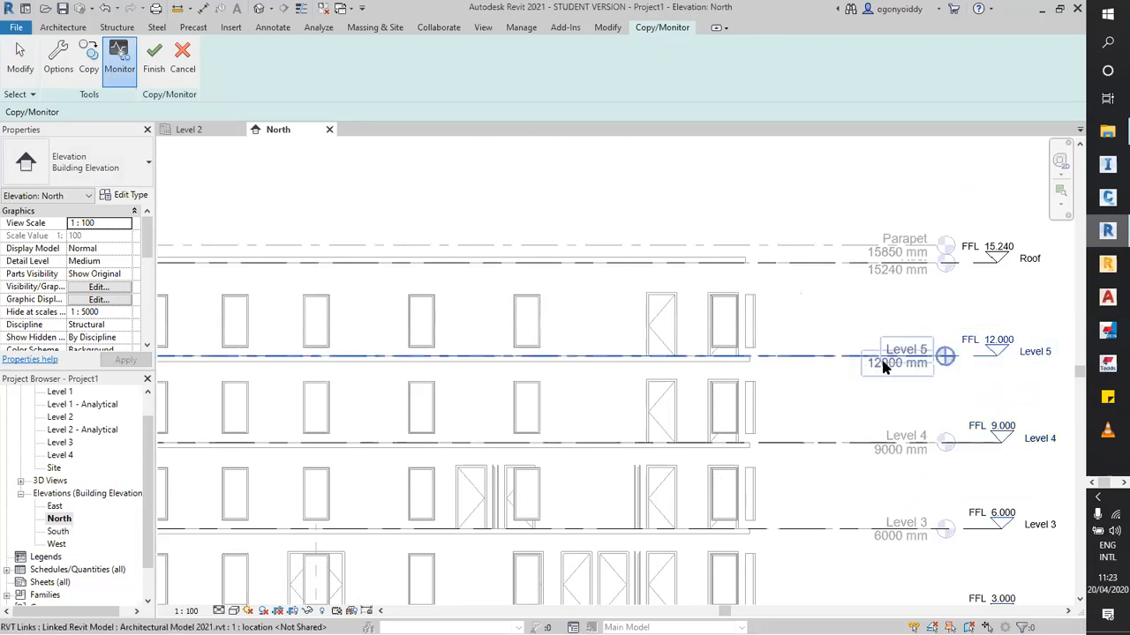
{"action": "left_click", "coordinate": [820, 359]}
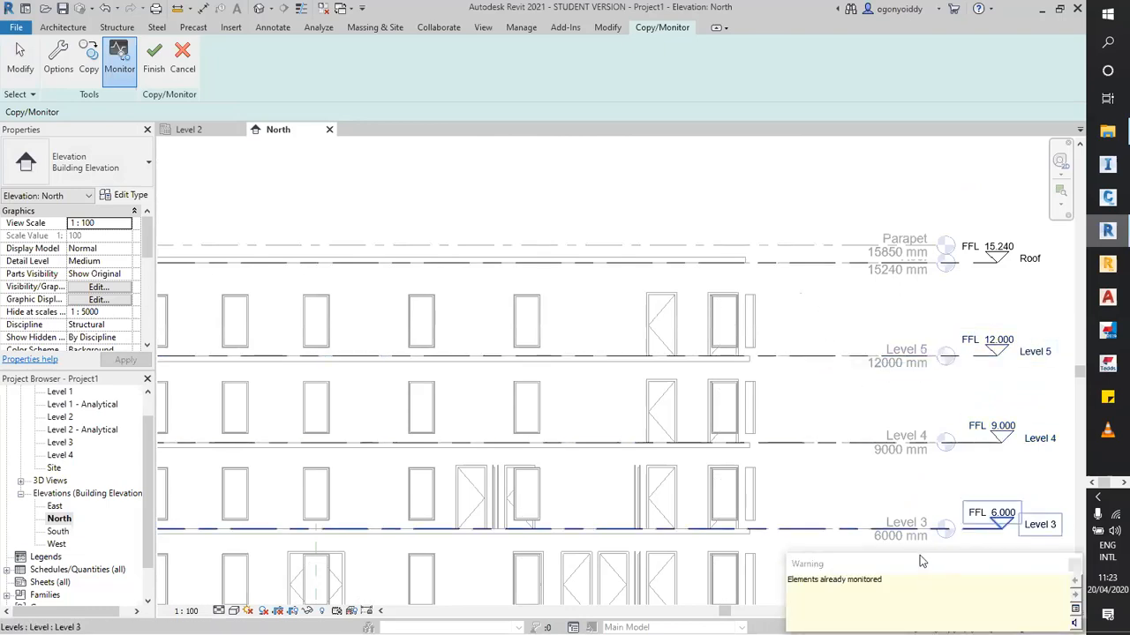
Close the warning window and leave the Monitor command.
{"action": "left_click_drag", "start_coordinate": [920, 561], "coordinate": [757, 405]}
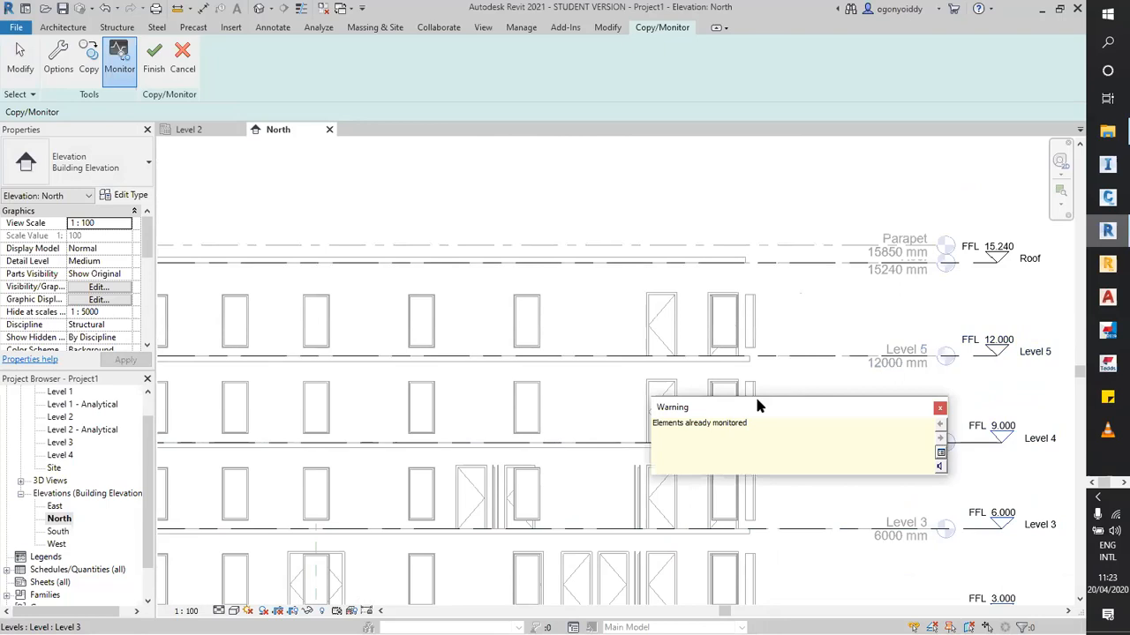
{"action": "left_click", "coordinate": [940, 409]}
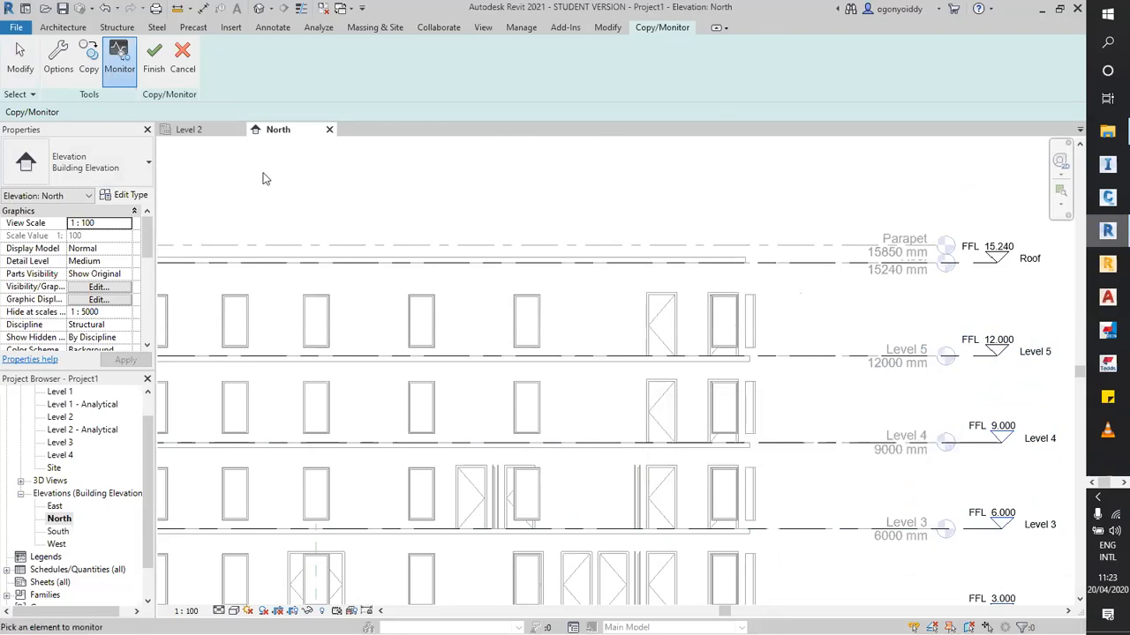
{"action": "key", "text": "Escape"}
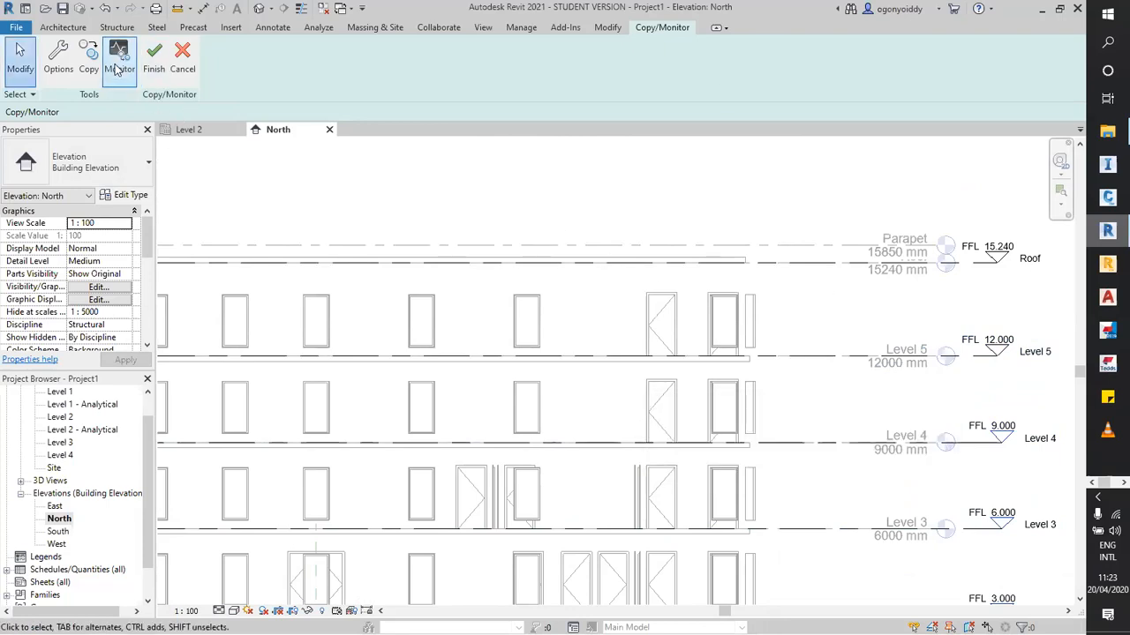
Review the Copy/Monitor options for levels, including the new types for 1/4" Head and No Head and the name suffix and prefix parameters.
{"action": "left_click", "coordinate": [60, 57]}
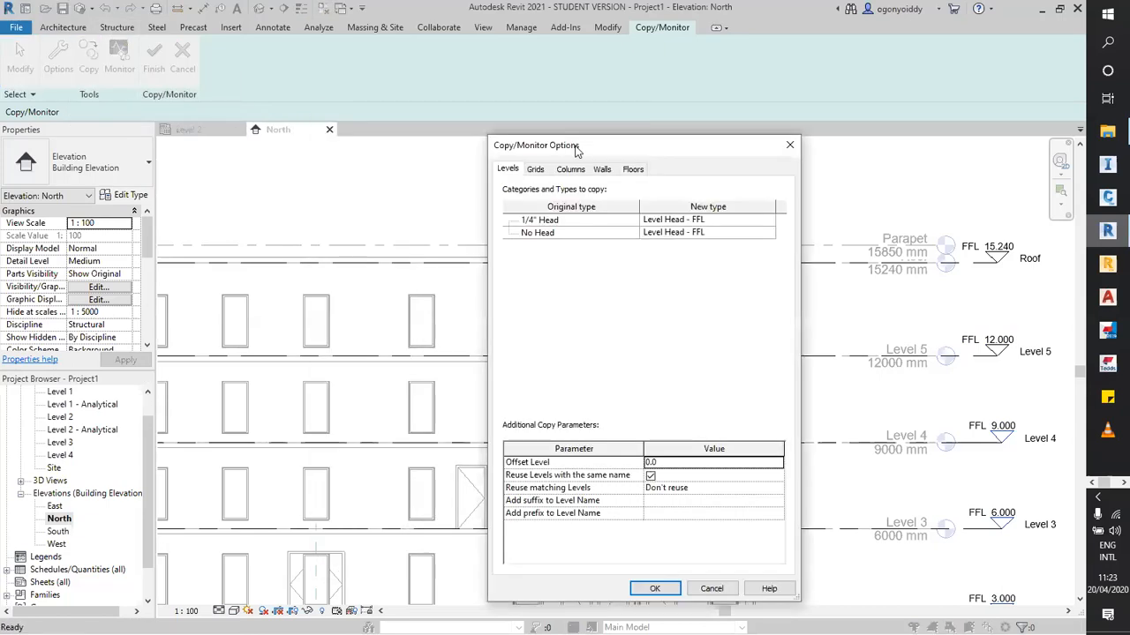
{"action": "left_click_drag", "start_coordinate": [575, 148], "coordinate": [557, 129]}
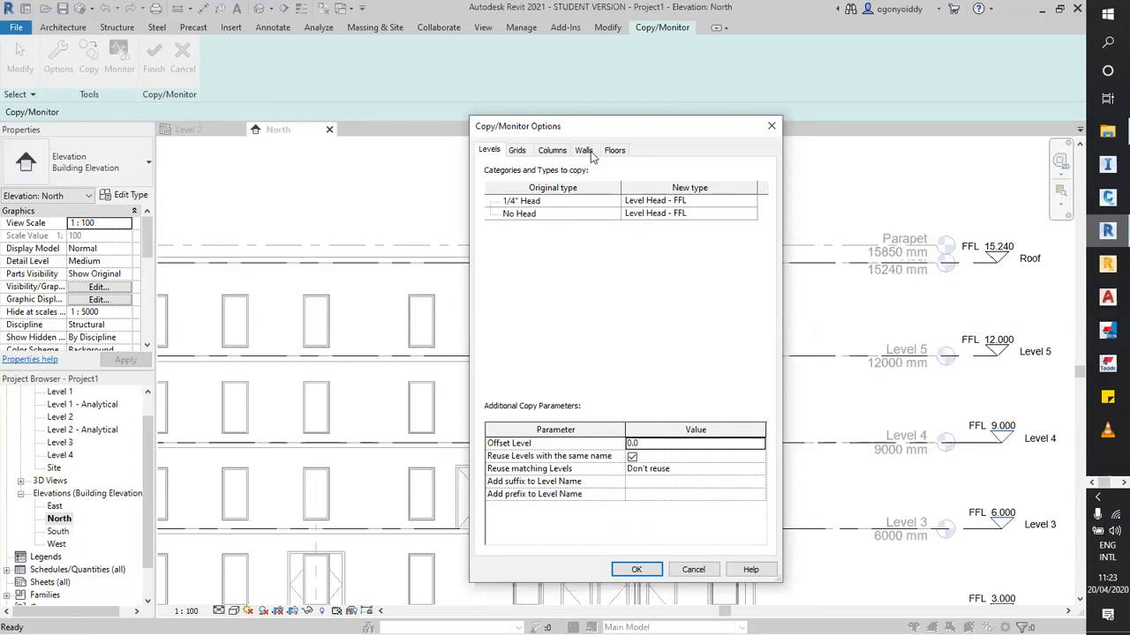
{"action": "left_click_drag", "start_coordinate": [594, 131], "coordinate": [563, 134]}
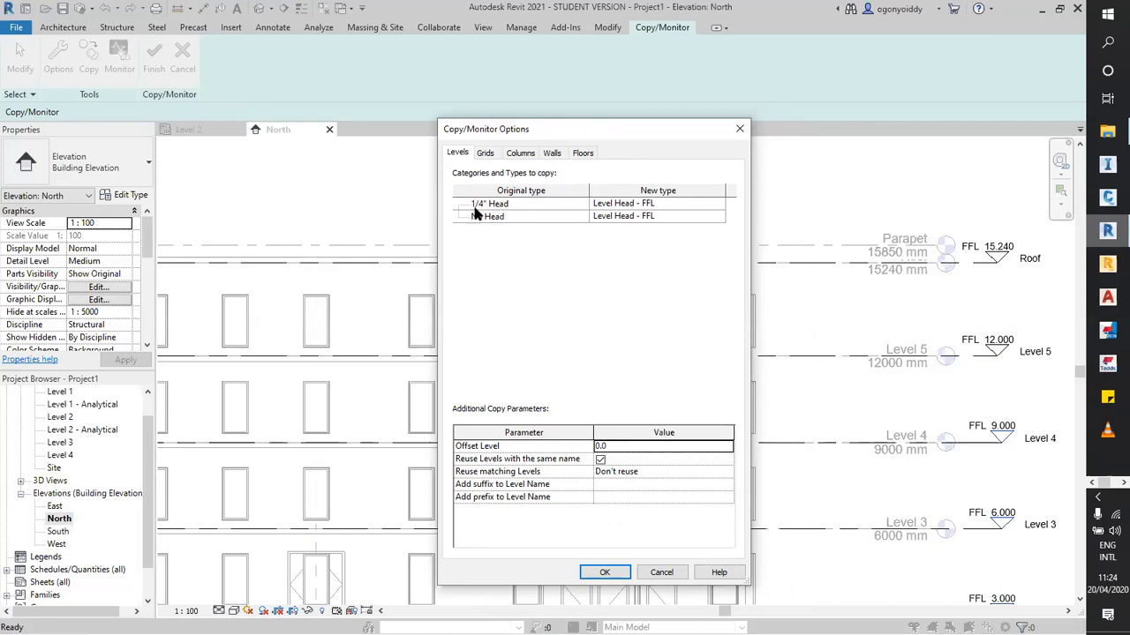
{"action": "left_click", "coordinate": [520, 217]}
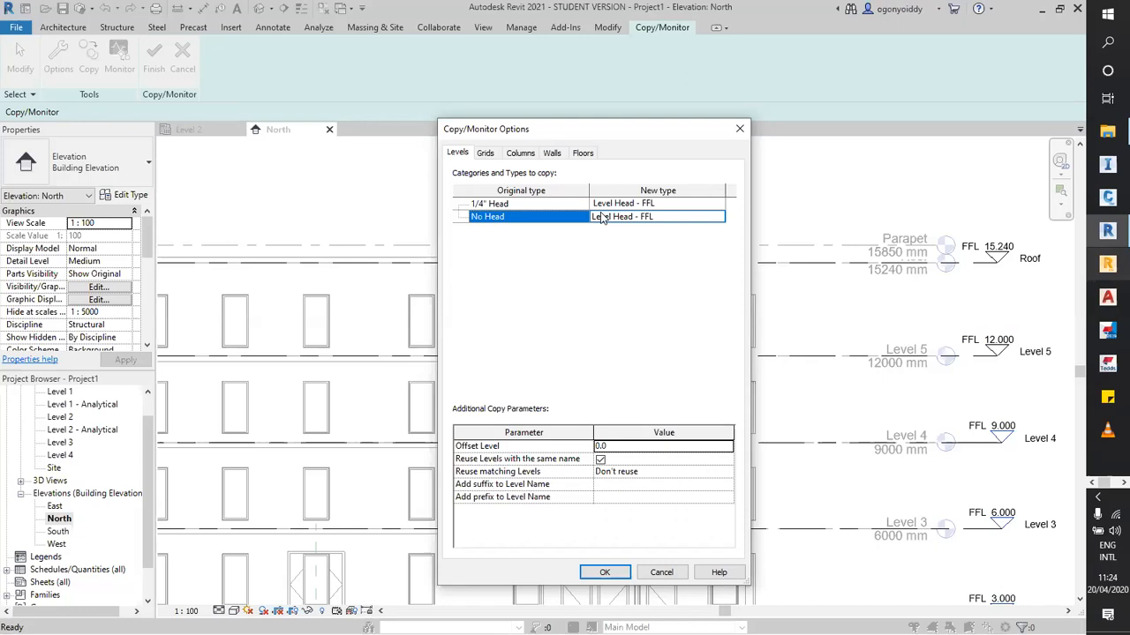
{"action": "left_click", "coordinate": [646, 205]}
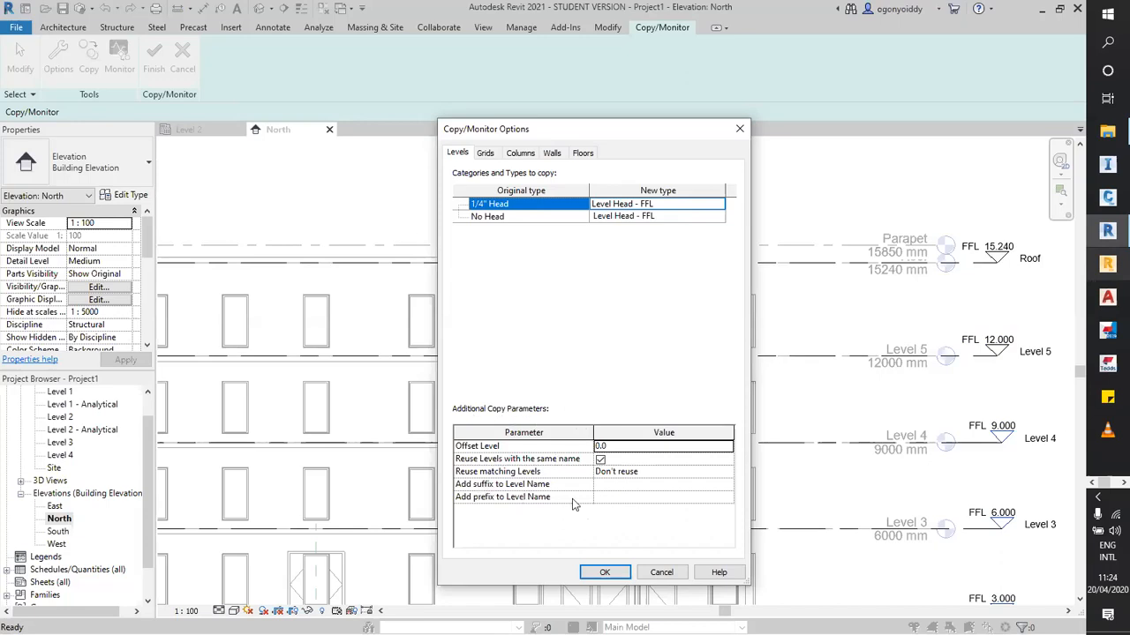
{"action": "left_click", "coordinate": [619, 495]}
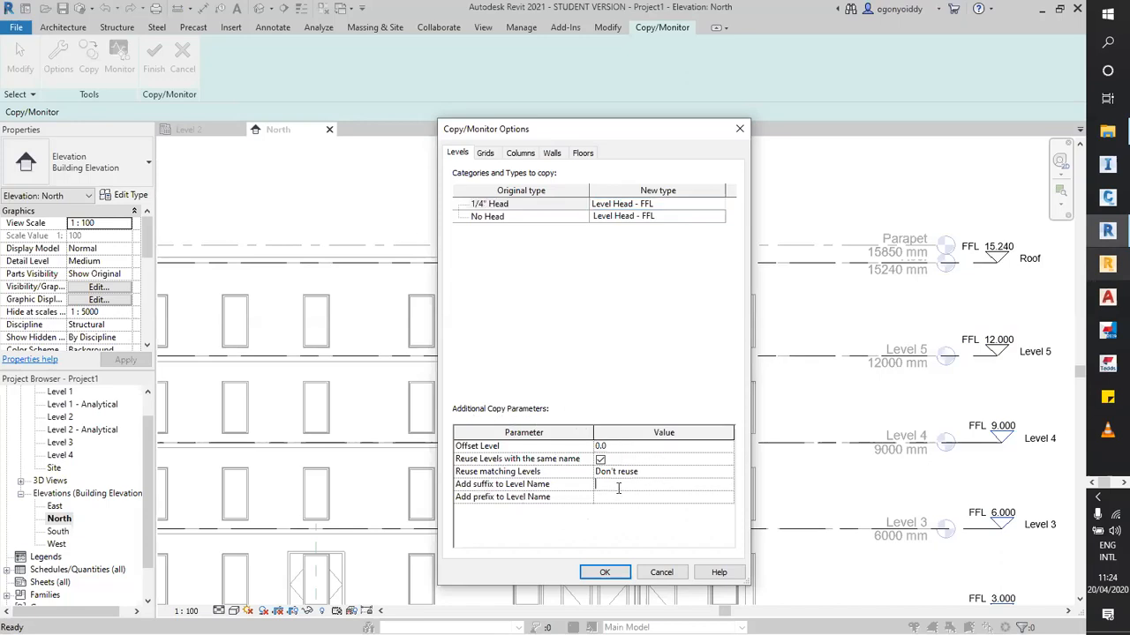
{"action": "left_click", "coordinate": [597, 498]}
Review the Copy/Monitor type mappings and copy parameters for grids, columns, walls and floors, and accept the options.
{"action": "left_click", "coordinate": [487, 155]}
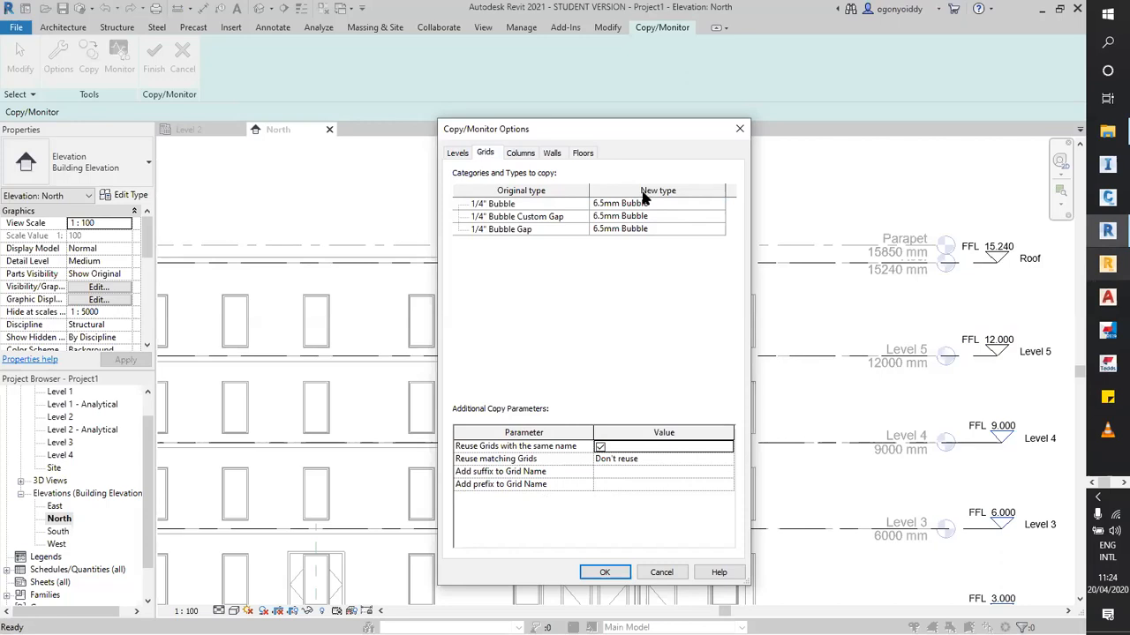
{"action": "left_click", "coordinate": [687, 204]}
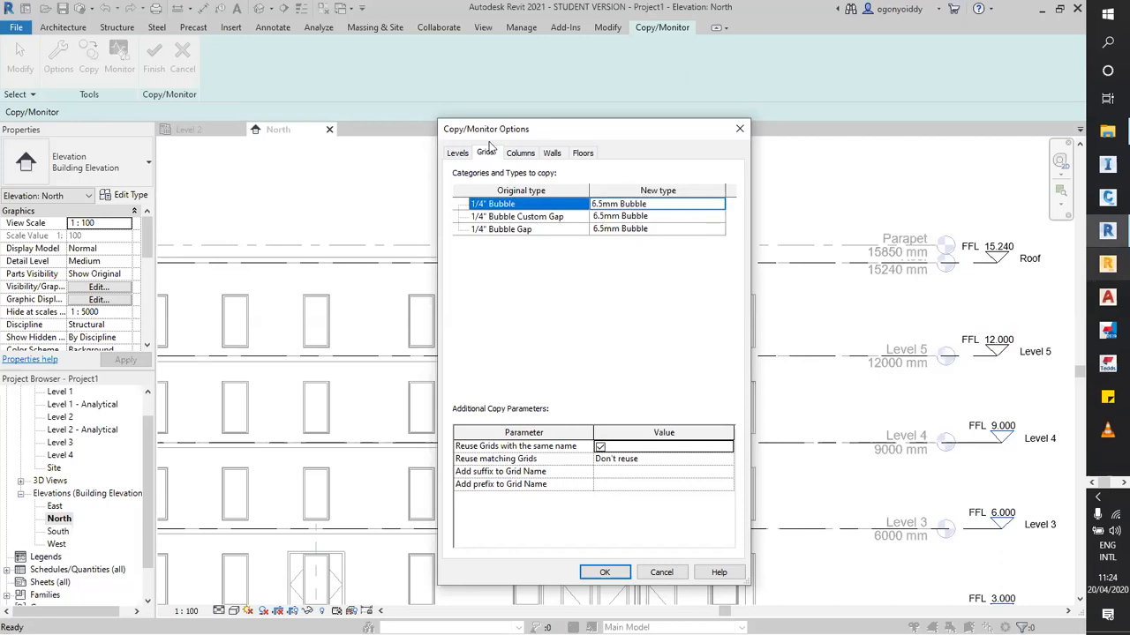
{"action": "left_click", "coordinate": [520, 156]}
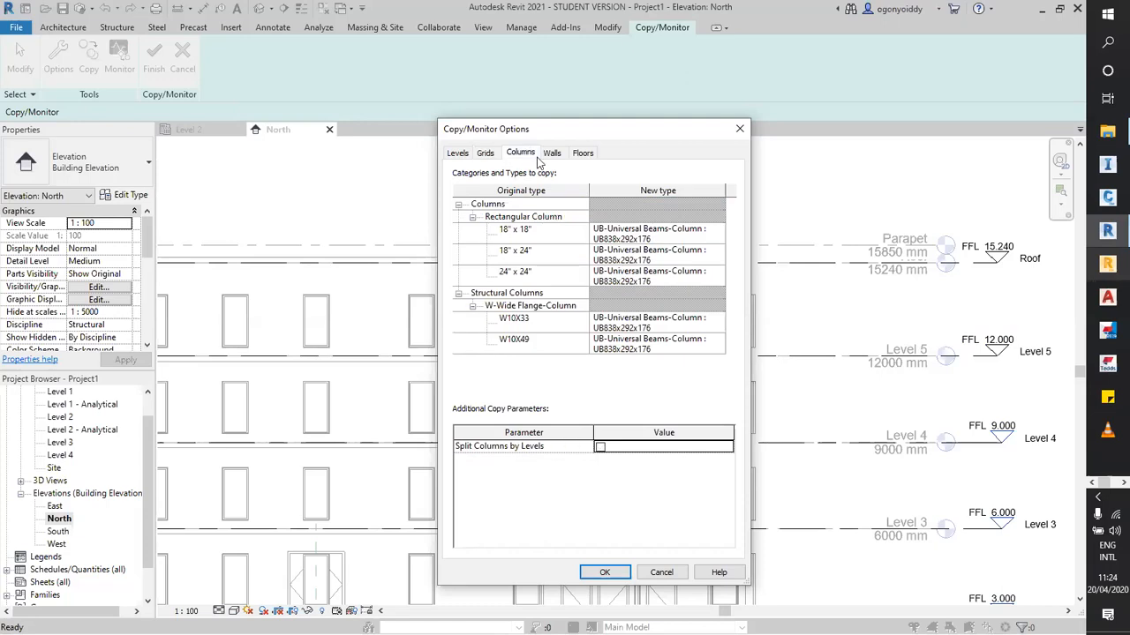
{"action": "left_click", "coordinate": [552, 155]}
{"action": "left_click", "coordinate": [583, 155]}
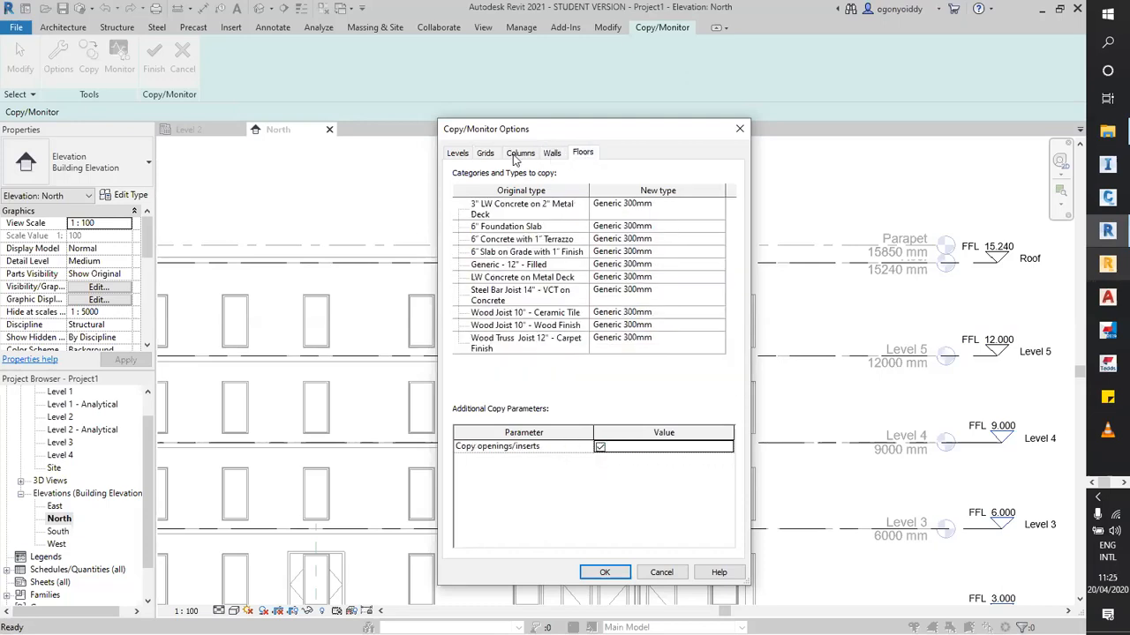
{"action": "left_click", "coordinate": [520, 155]}
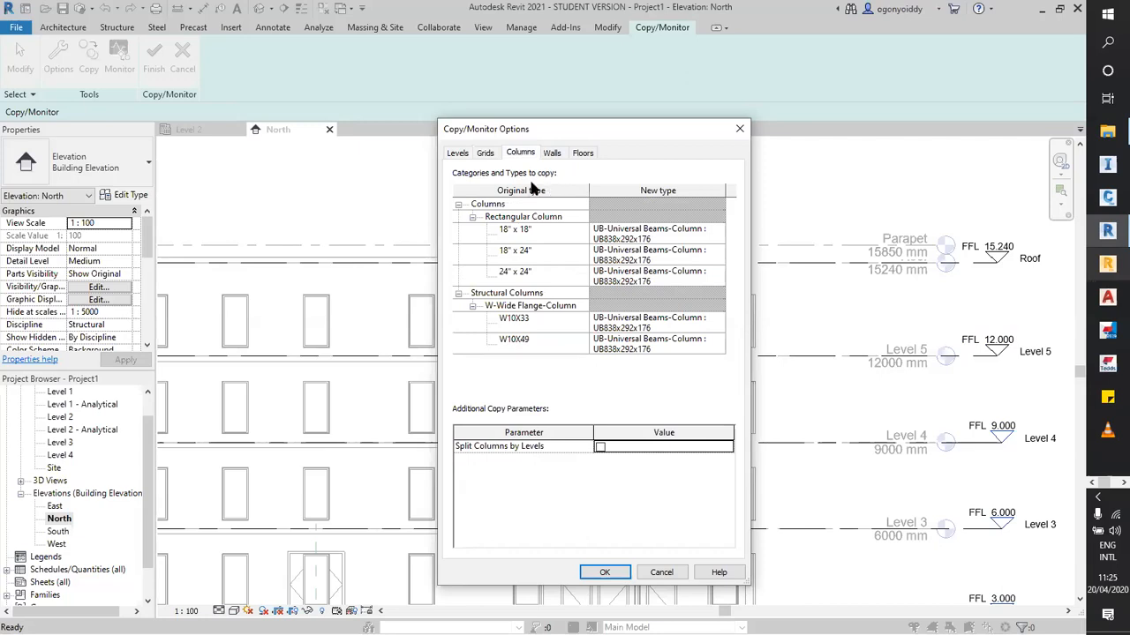
{"action": "left_click", "coordinate": [552, 154]}
{"action": "left_click", "coordinate": [520, 154]}
{"action": "left_click", "coordinate": [552, 154]}
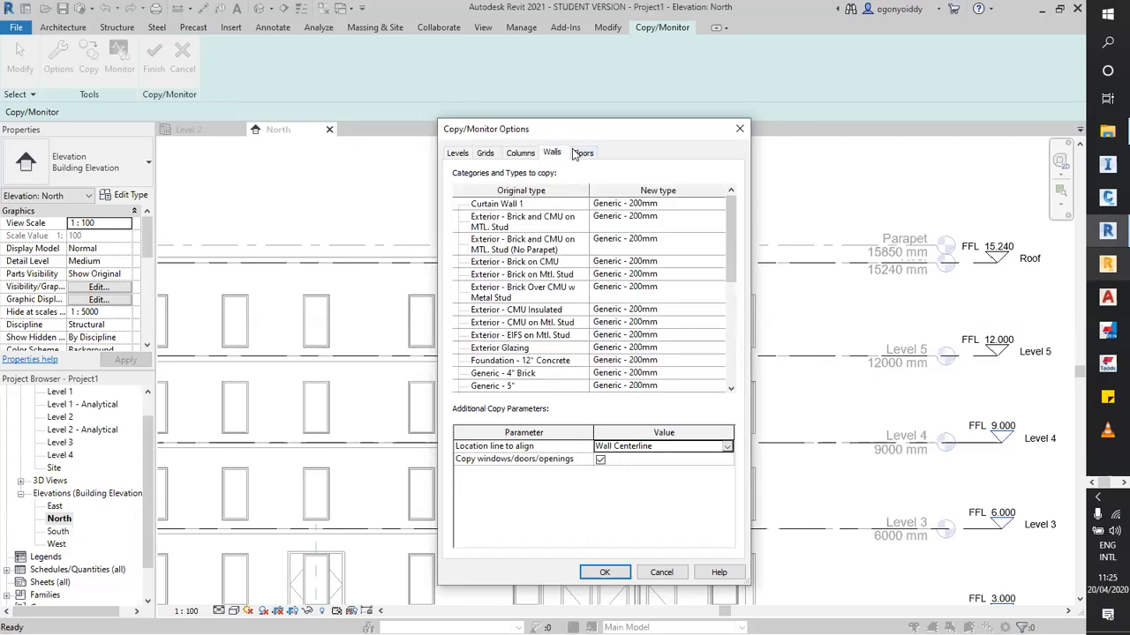
{"action": "left_click", "coordinate": [529, 155]}
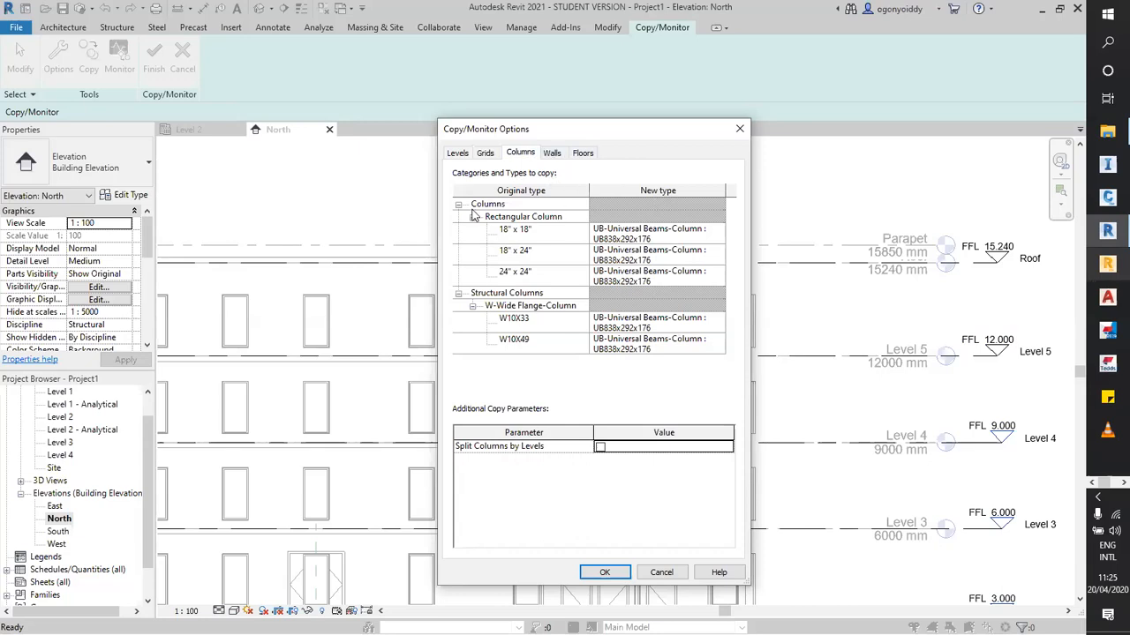
{"action": "left_click", "coordinate": [552, 155]}
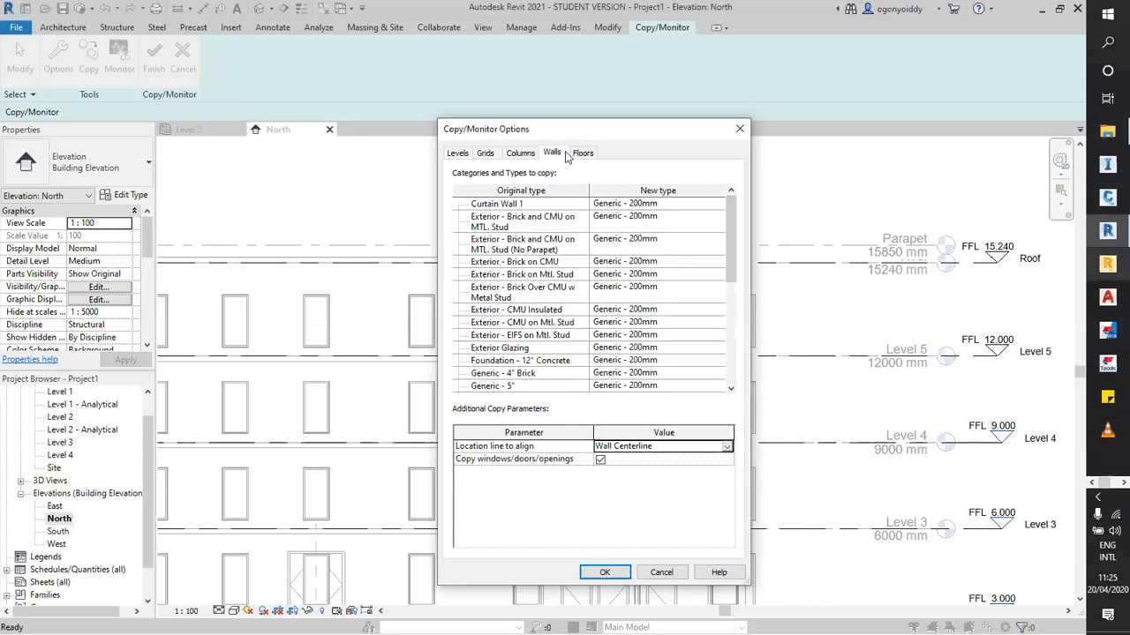
{"action": "left_click", "coordinate": [584, 154]}
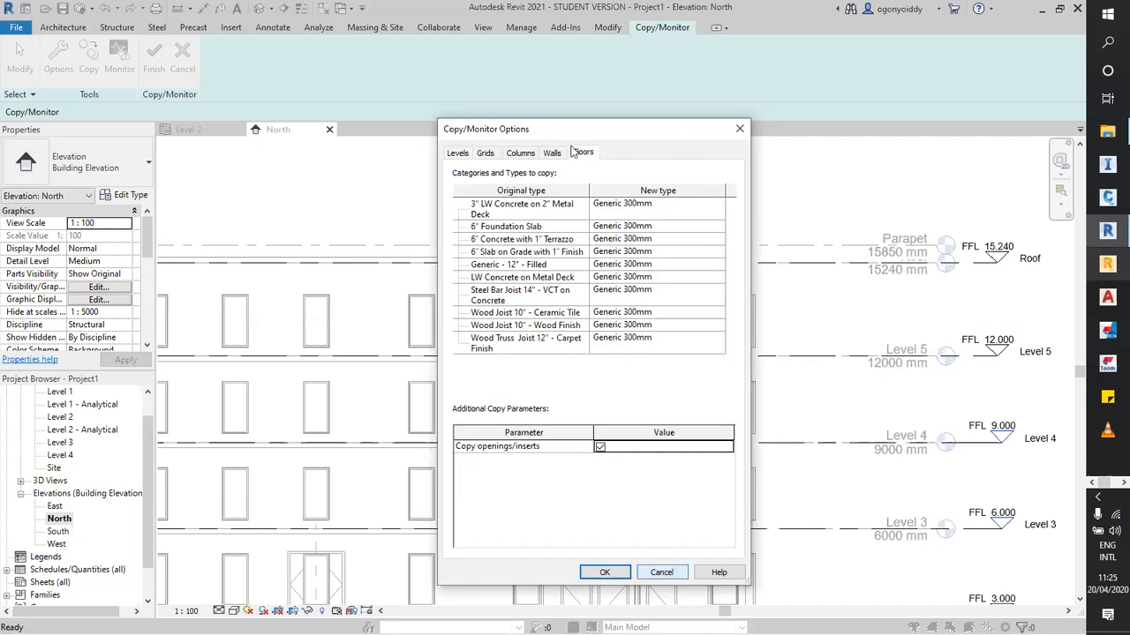
{"action": "left_click", "coordinate": [603, 571]}
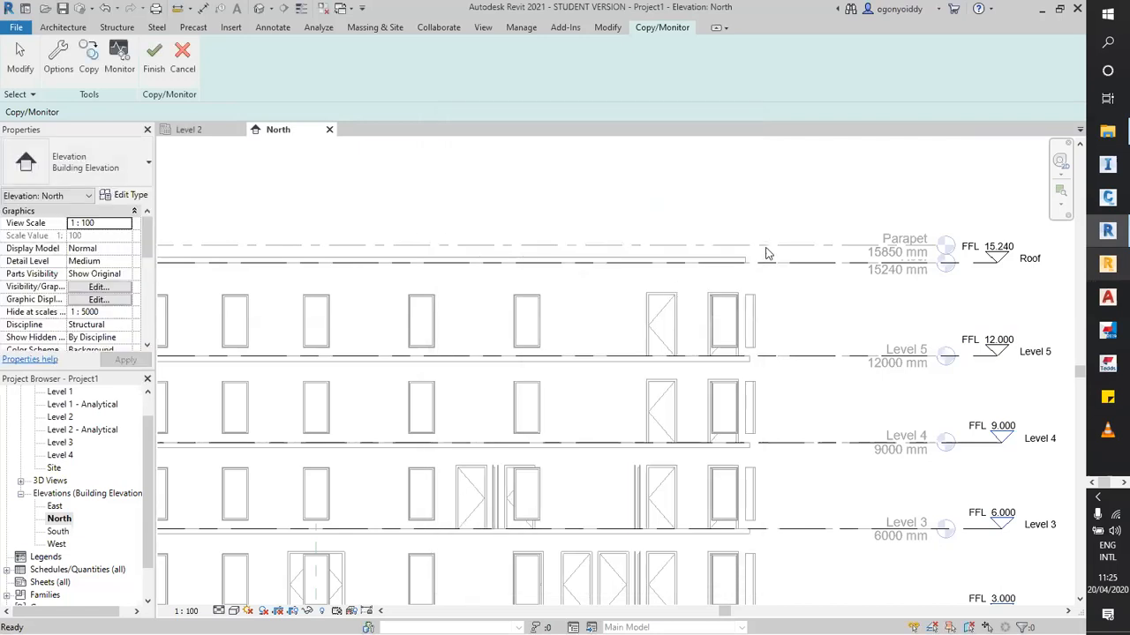
{"action": "scroll", "coordinate": [909, 311], "scroll_direction": "down", "scroll_amount": 2}
{"action": "scroll", "coordinate": [908, 310], "scroll_direction": "down", "scroll_amount": 2}
{"action": "scroll", "coordinate": [864, 305], "scroll_direction": "down", "scroll_amount": 2}
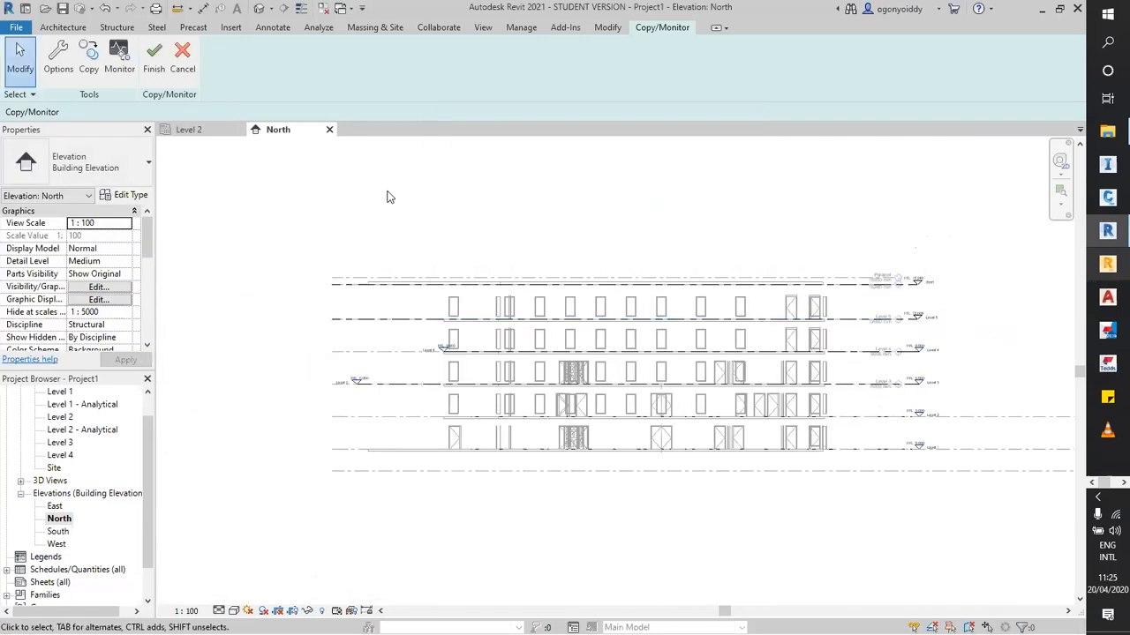
{"action": "scroll", "coordinate": [784, 297], "scroll_direction": "up", "scroll_amount": 4}
{"action": "scroll", "coordinate": [655, 237], "scroll_direction": "down", "scroll_amount": 3}
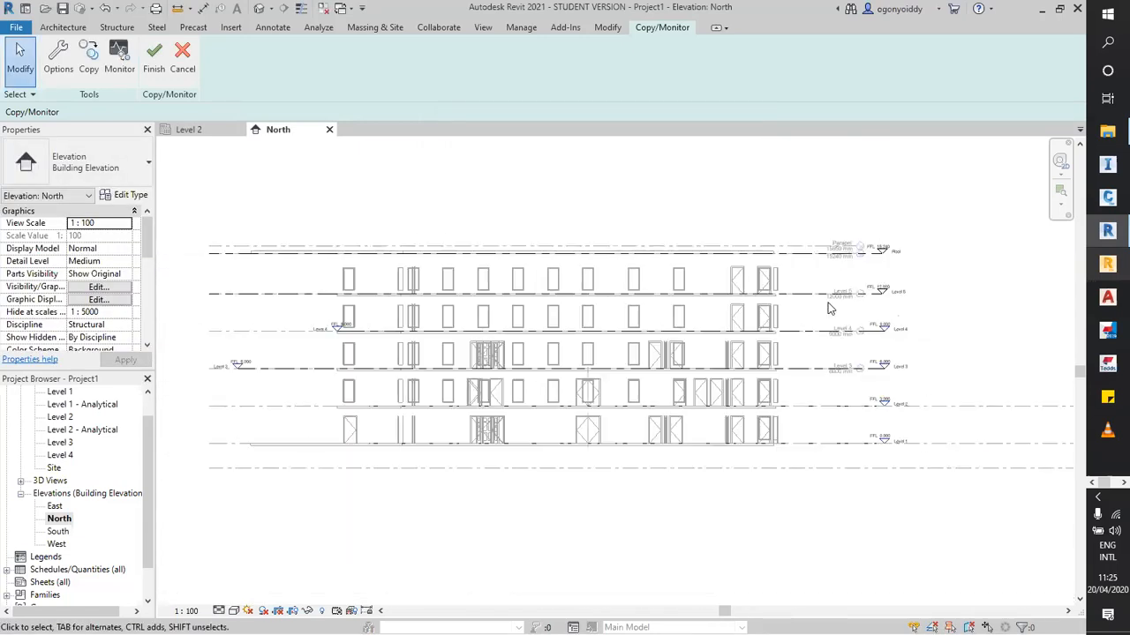
{"action": "scroll", "coordinate": [44, 443], "scroll_direction": "up", "scroll_amount": 1}
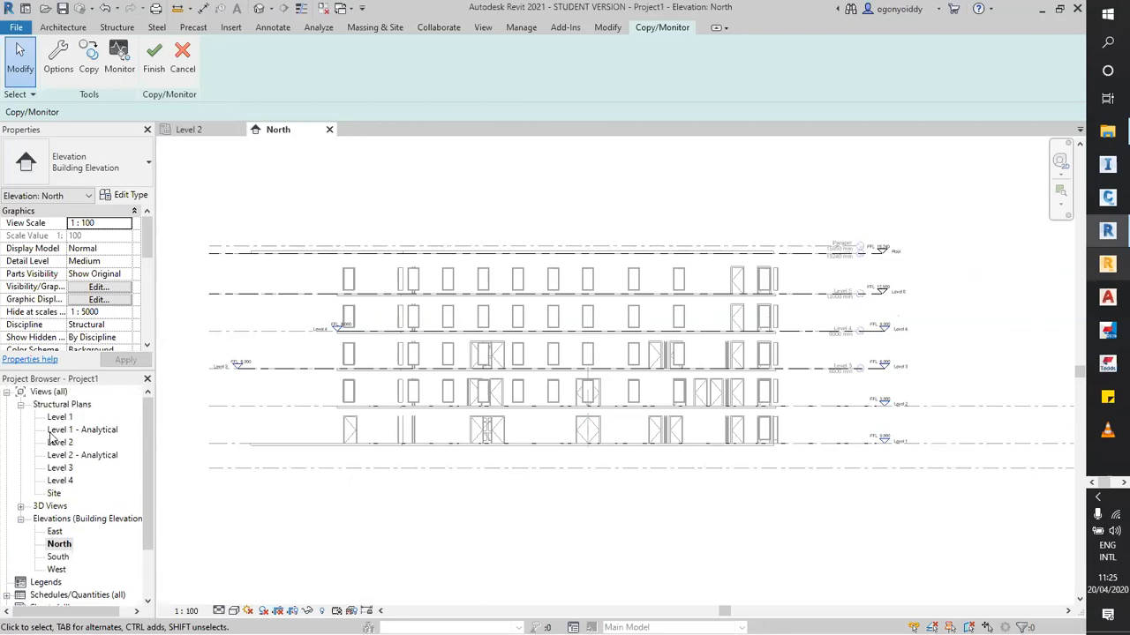
Open the Level 1 structural plan and set its discipline to Coordination.
{"action": "double_click", "coordinate": [60, 420]}
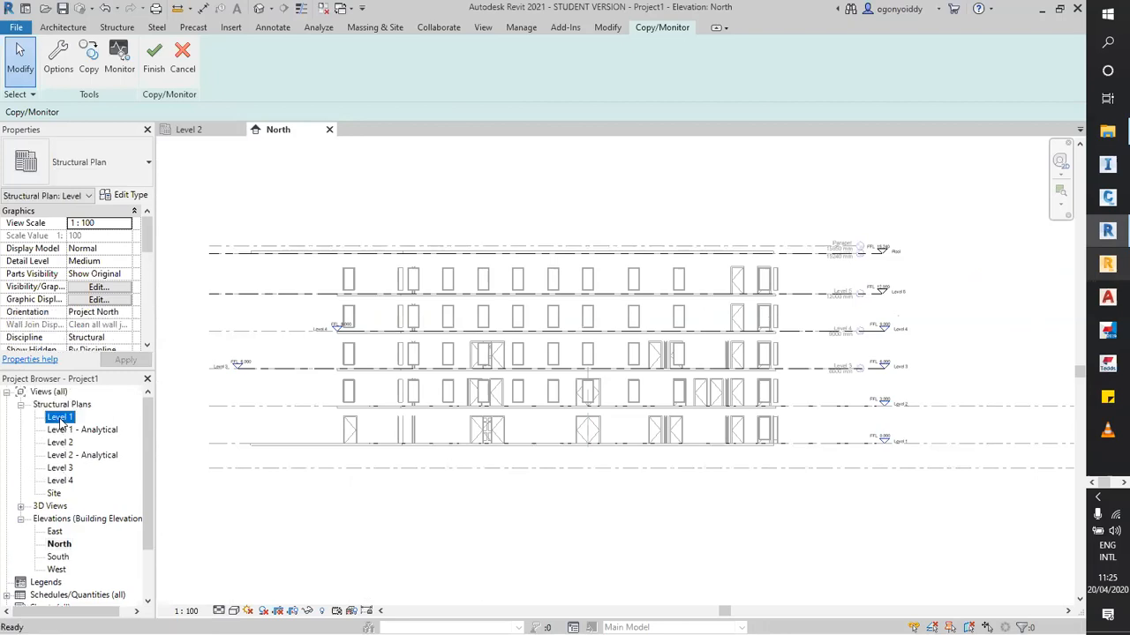
{"action": "scroll", "coordinate": [618, 318], "scroll_direction": "up", "scroll_amount": 4}
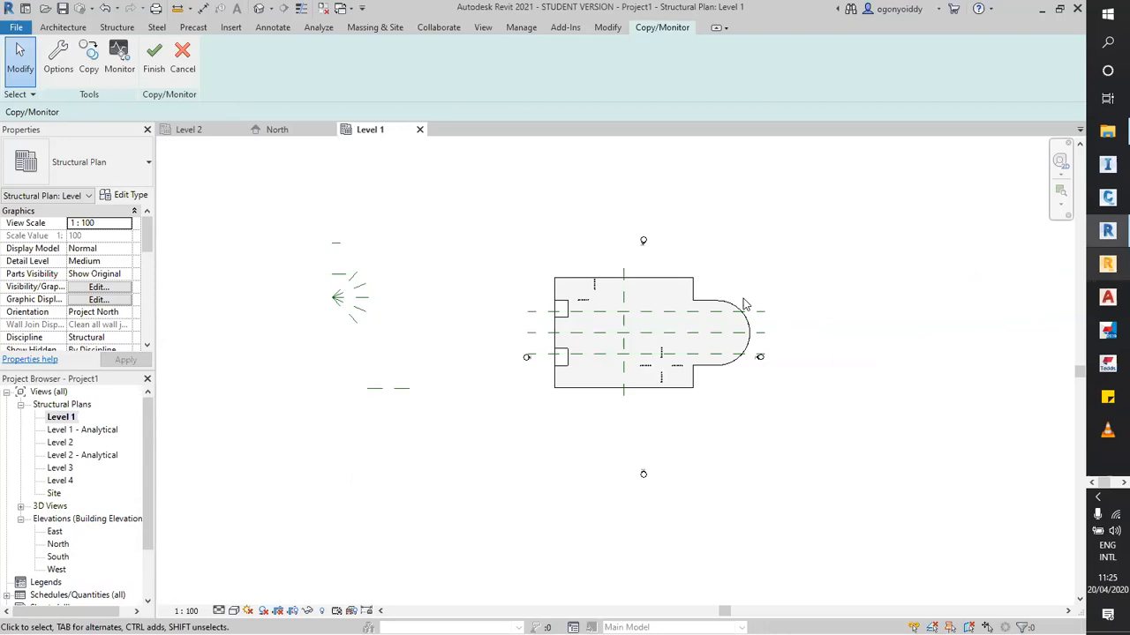
{"action": "scroll", "coordinate": [605, 289], "scroll_direction": "down", "scroll_amount": 1}
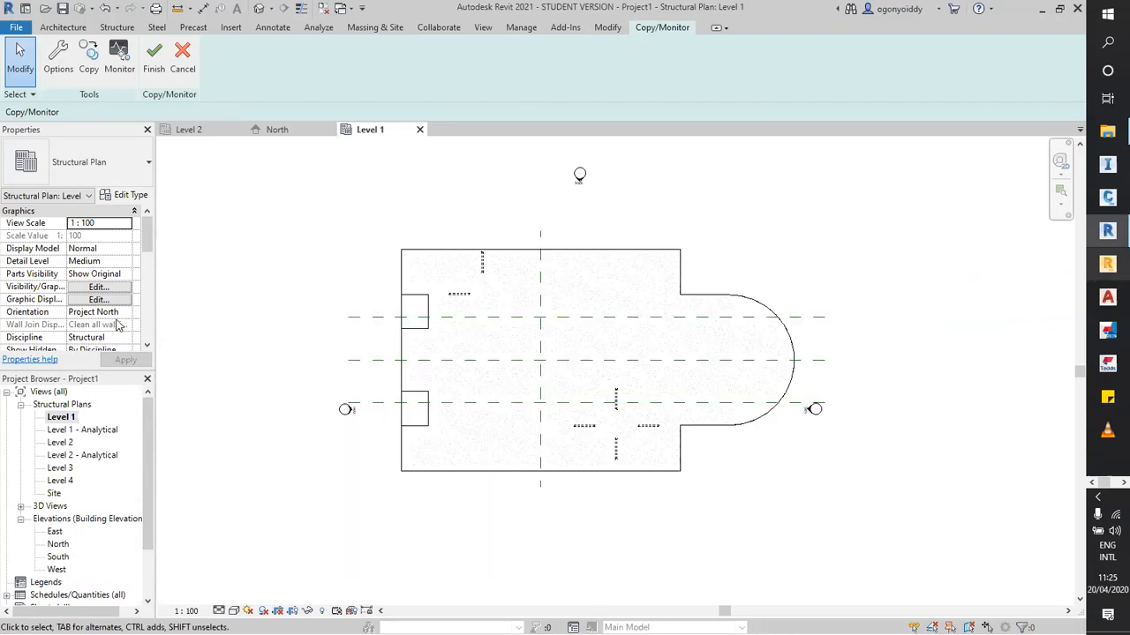
{"action": "scroll", "coordinate": [118, 300], "scroll_direction": "down", "scroll_amount": 2}
{"action": "left_click", "coordinate": [125, 276]}
{"action": "left_click", "coordinate": [125, 277]}
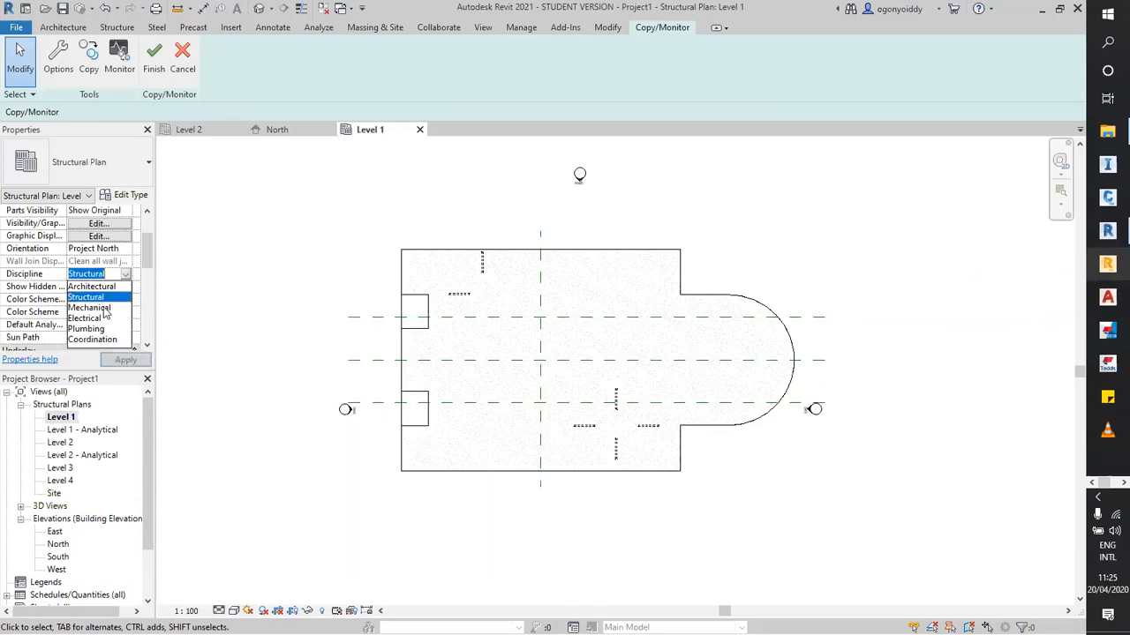
{"action": "left_click", "coordinate": [88, 347]}
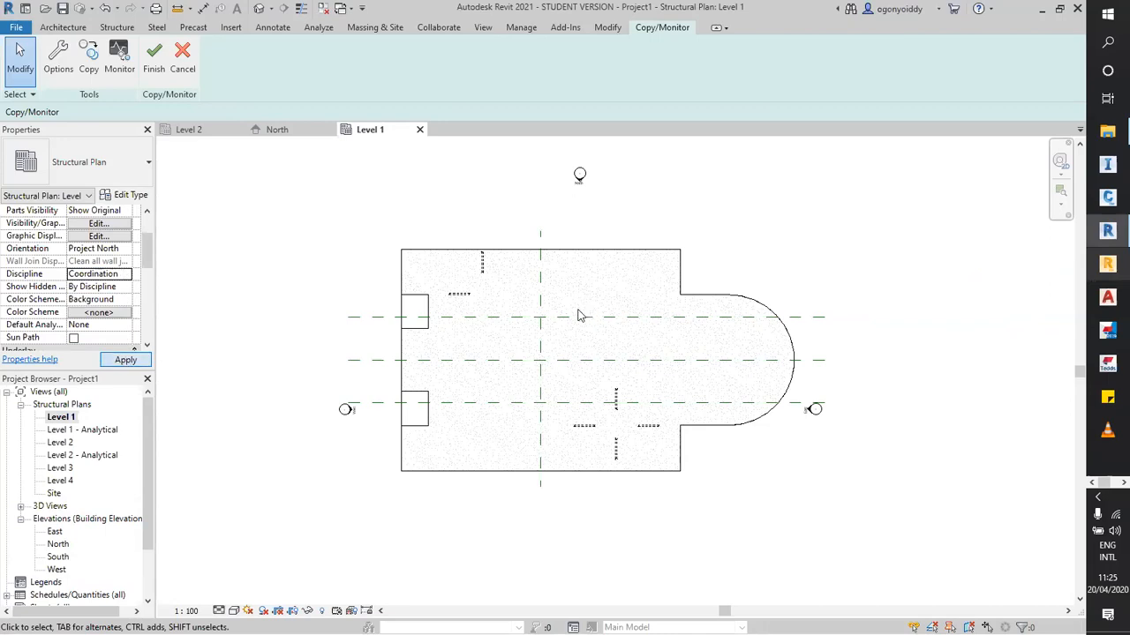
Override the linked Architectural Model 2021.rvt to display as halftone and underlay in the Level 1 plan.
{"action": "scroll", "coordinate": [464, 263], "scroll_direction": "up", "scroll_amount": 5}
{"action": "scroll", "coordinate": [472, 256], "scroll_direction": "down", "scroll_amount": 5}
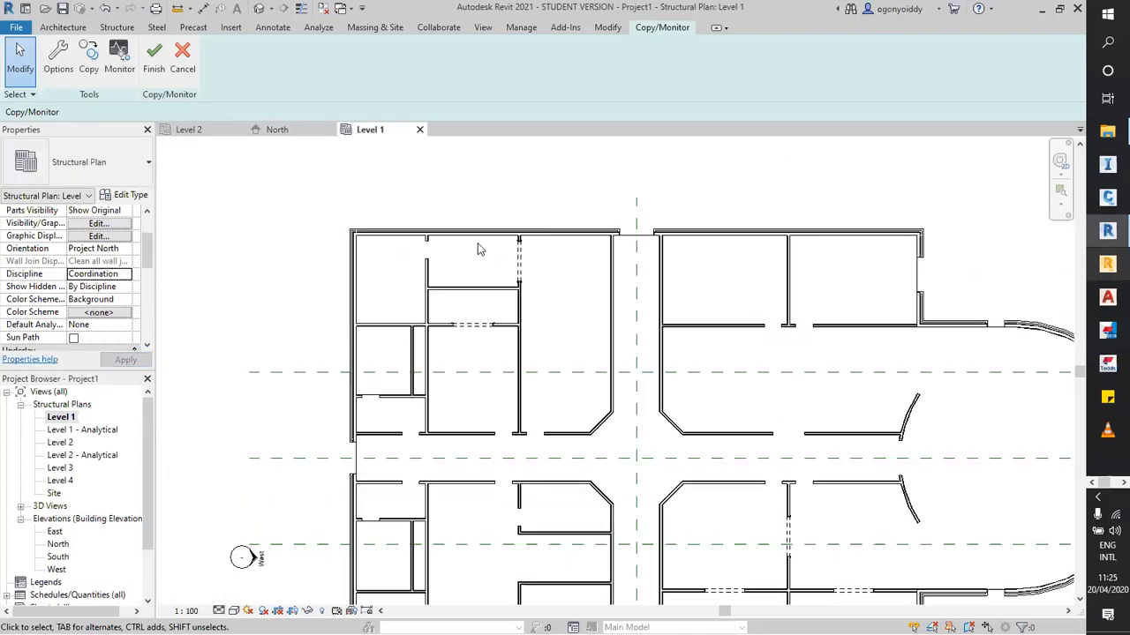
{"action": "scroll", "coordinate": [501, 469], "scroll_direction": "up", "scroll_amount": 3}
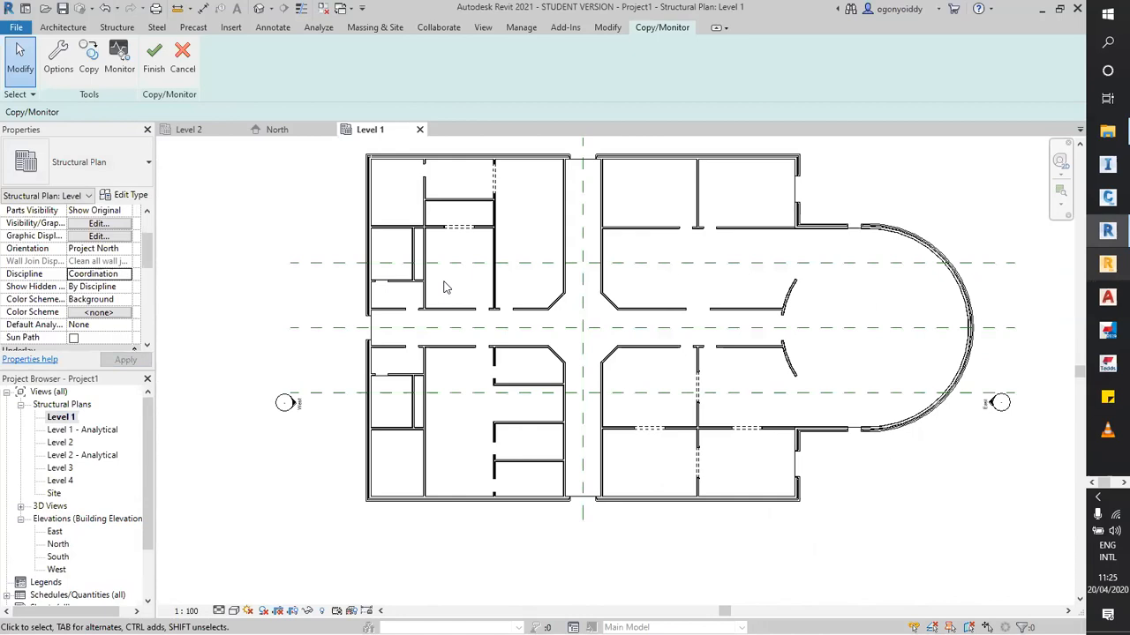
{"action": "scroll", "coordinate": [267, 319], "scroll_direction": "down", "scroll_amount": 1}
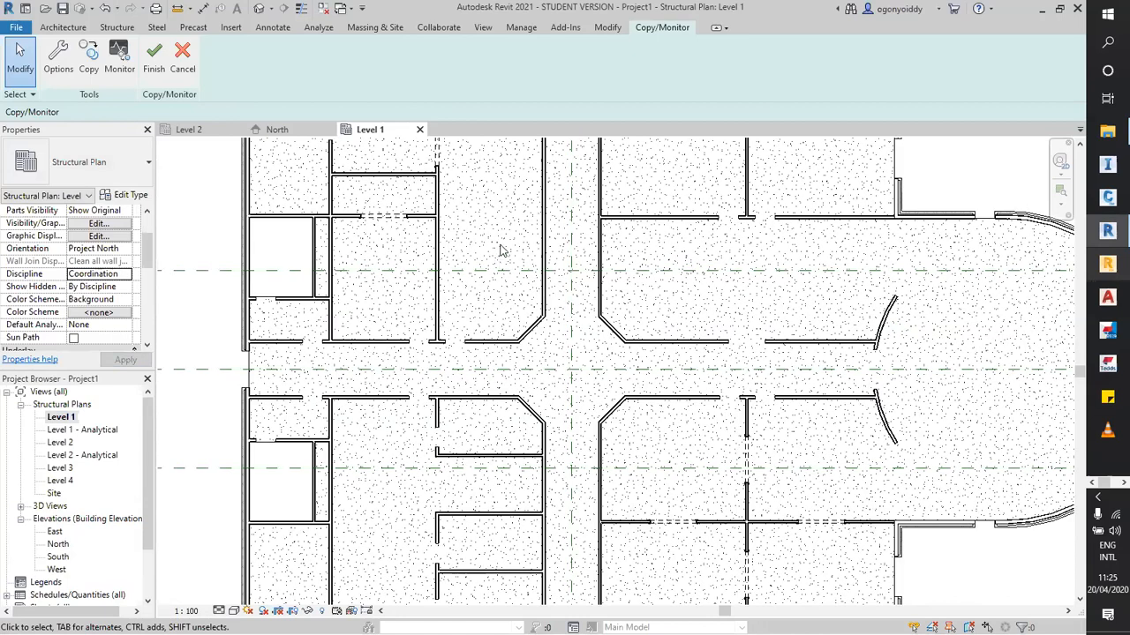
{"action": "key", "text": "v"}
{"action": "key", "text": "g"}
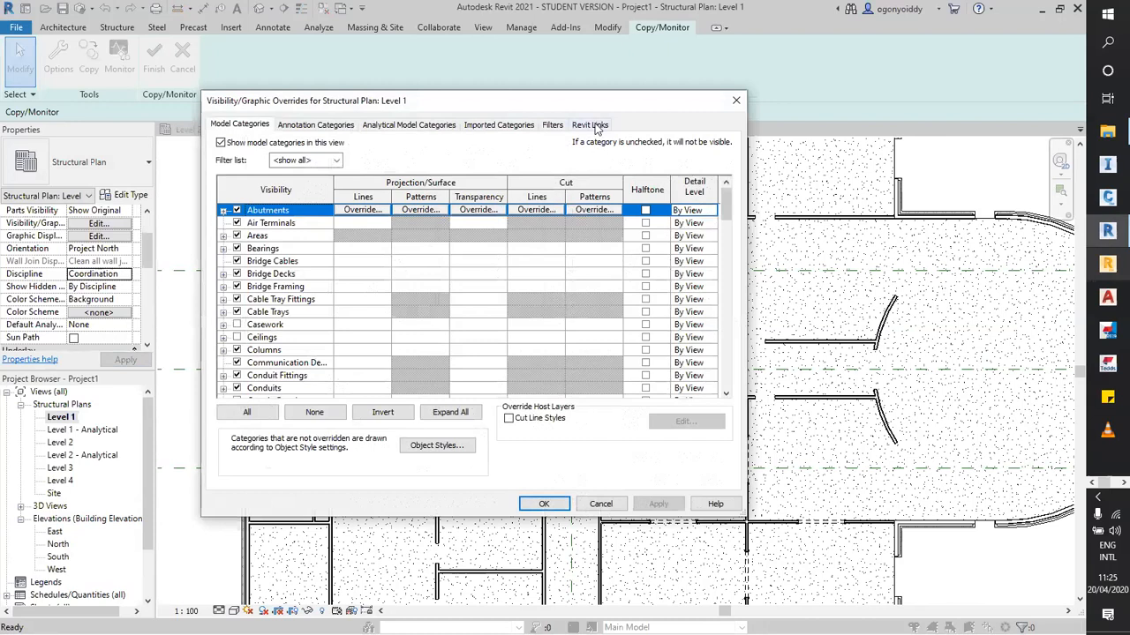
{"action": "left_click", "coordinate": [589, 125]}
{"action": "left_click", "coordinate": [436, 187]}
{"action": "left_click", "coordinate": [490, 189]}
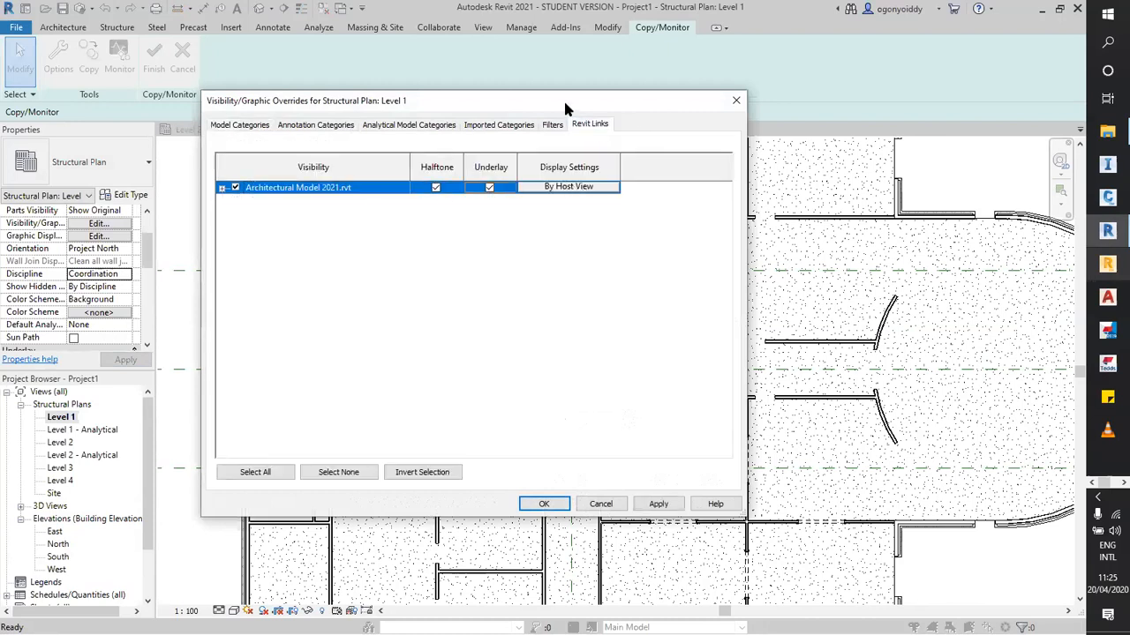
{"action": "left_click_drag", "start_coordinate": [565, 107], "coordinate": [870, 287]}
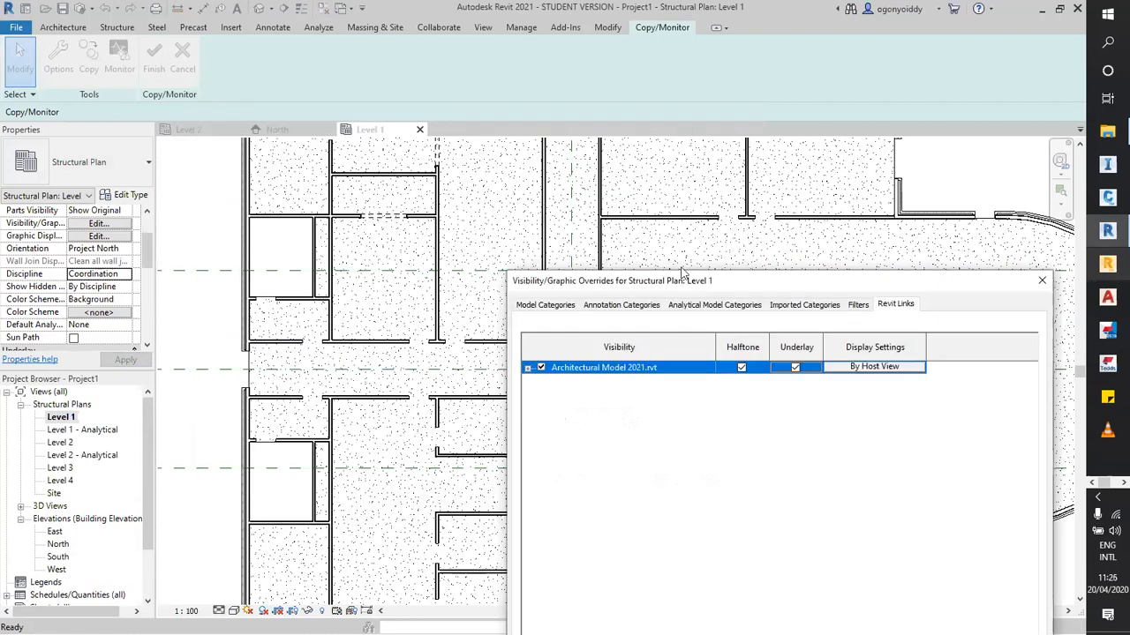
{"action": "left_click_drag", "start_coordinate": [694, 286], "coordinate": [610, 165]}
{"action": "left_click", "coordinate": [771, 581]}
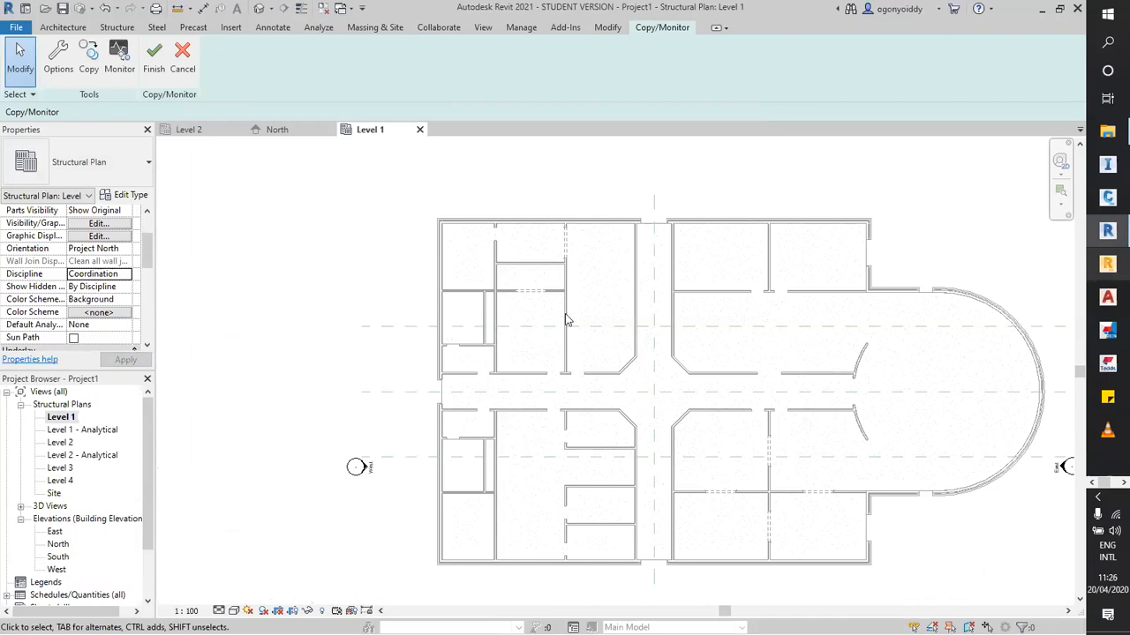
{"action": "scroll", "coordinate": [565, 319], "scroll_direction": "down", "scroll_amount": 3}
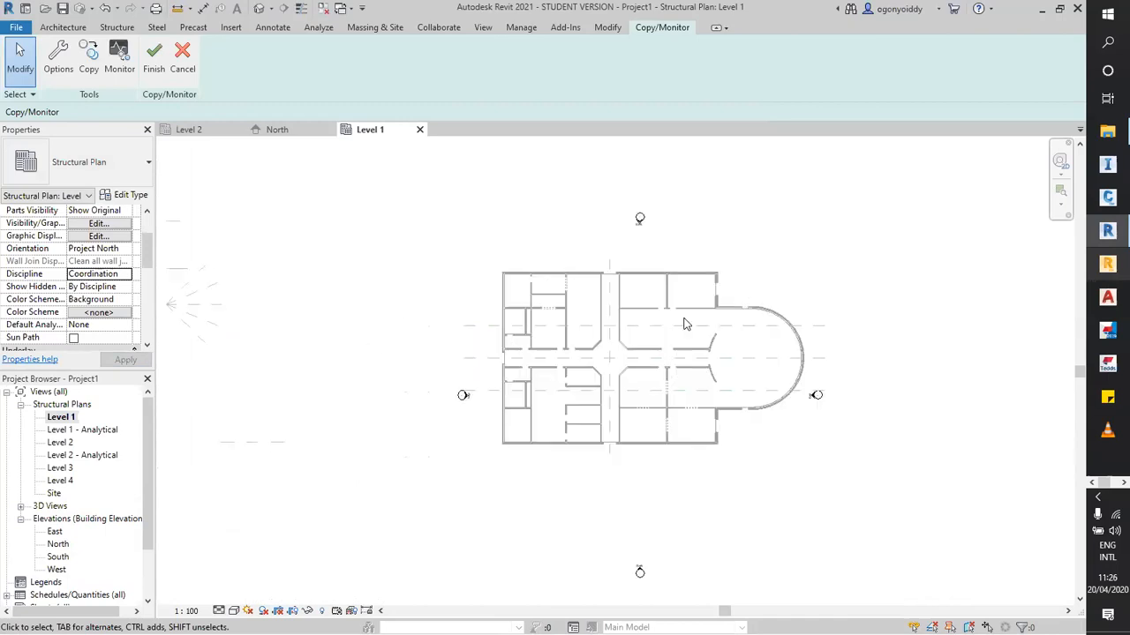
Change the Level 1 display settings of the linked Architectural Model 2021.rvt to Custom.
{"action": "scroll", "coordinate": [684, 324], "scroll_direction": "up", "scroll_amount": 3}
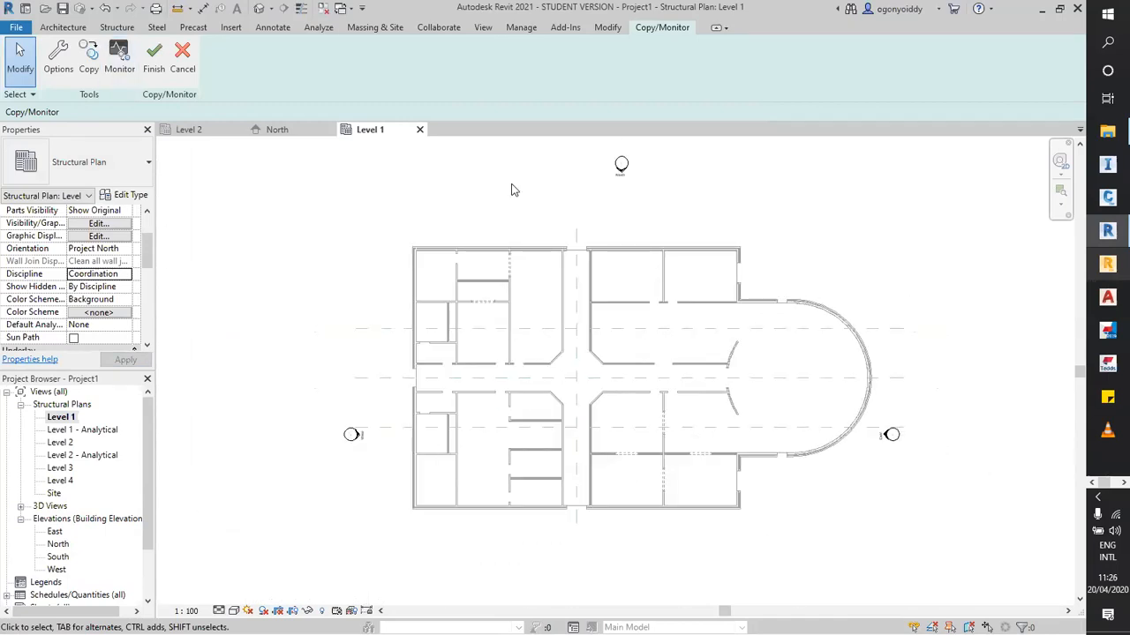
{"action": "key", "text": "v"}
{"action": "key", "text": "g"}
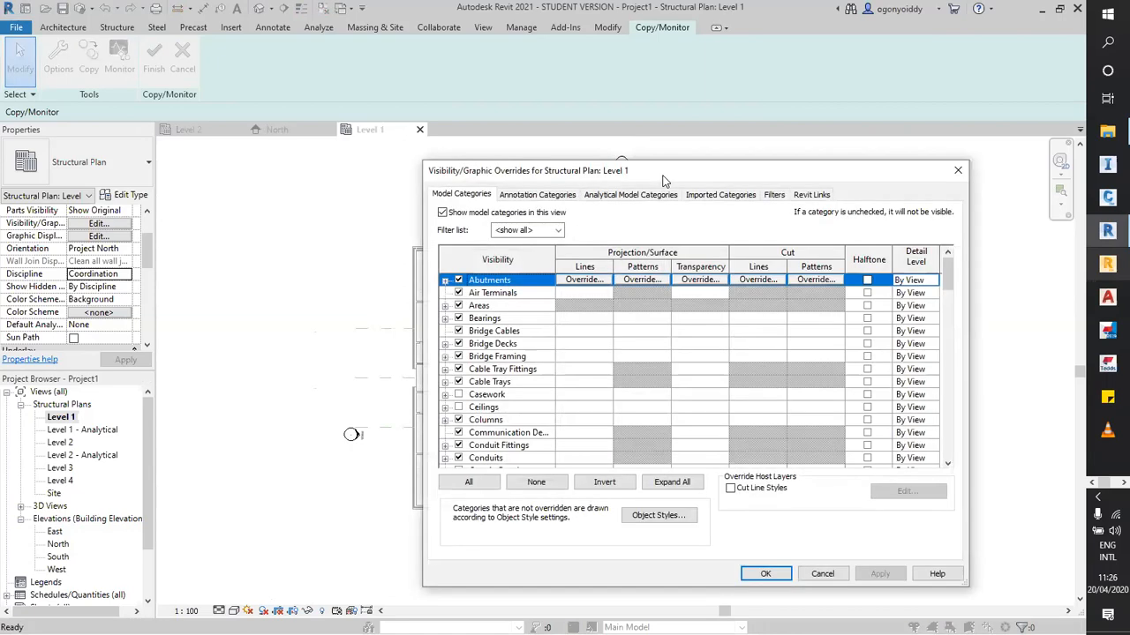
{"action": "left_click_drag", "start_coordinate": [664, 180], "coordinate": [769, 164]}
{"action": "left_click", "coordinate": [917, 178]}
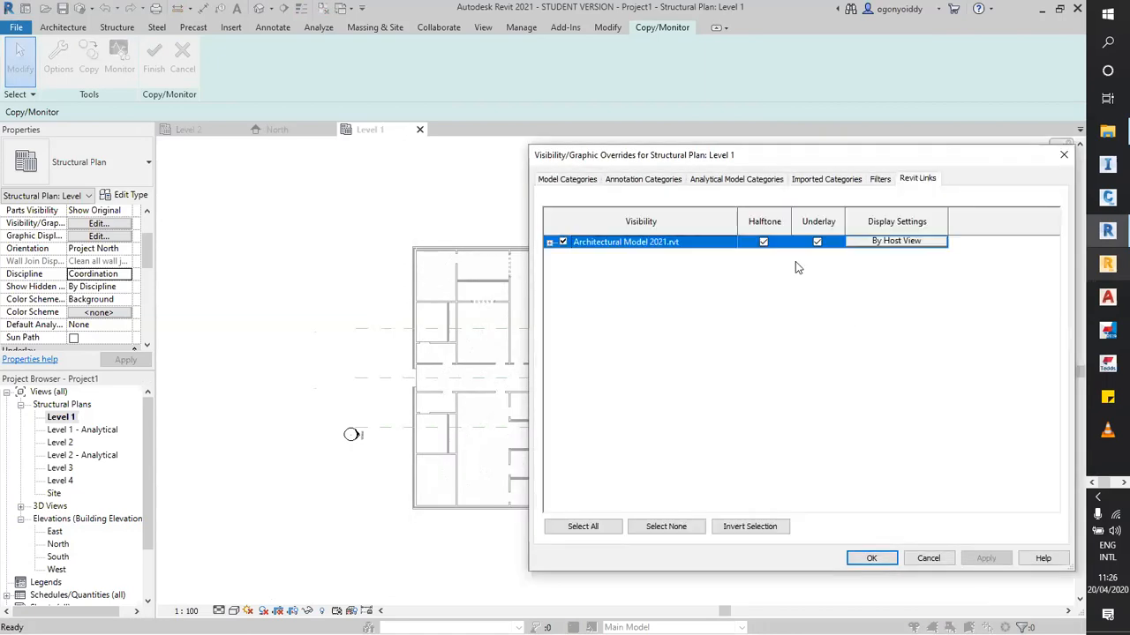
{"action": "left_click", "coordinate": [865, 241]}
{"action": "left_click", "coordinate": [647, 206]}
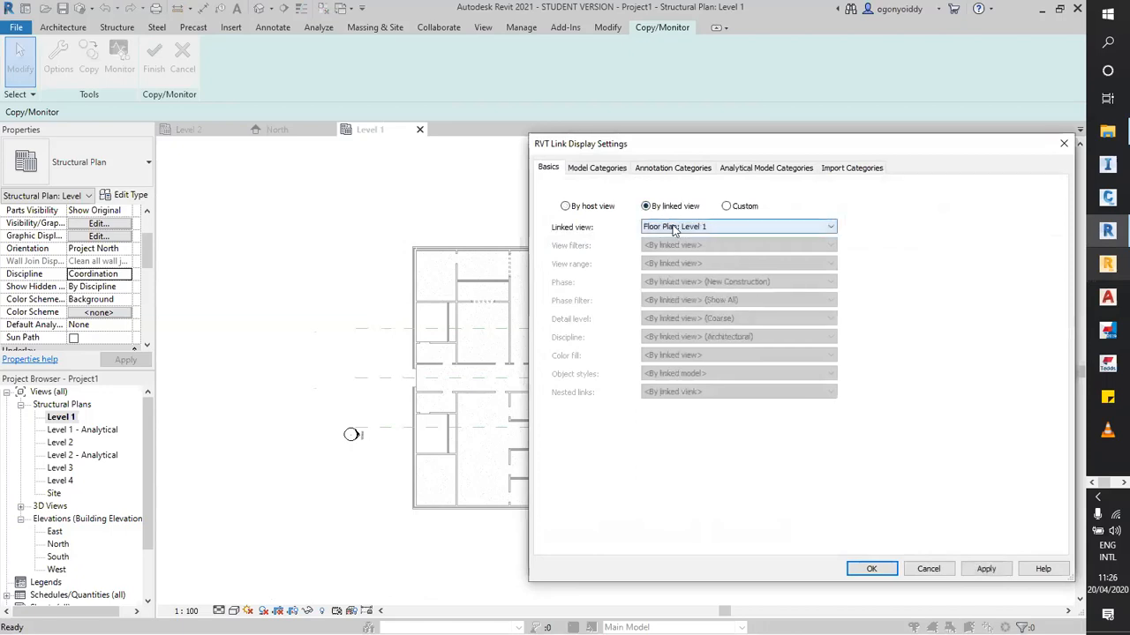
{"action": "left_click", "coordinate": [726, 205]}
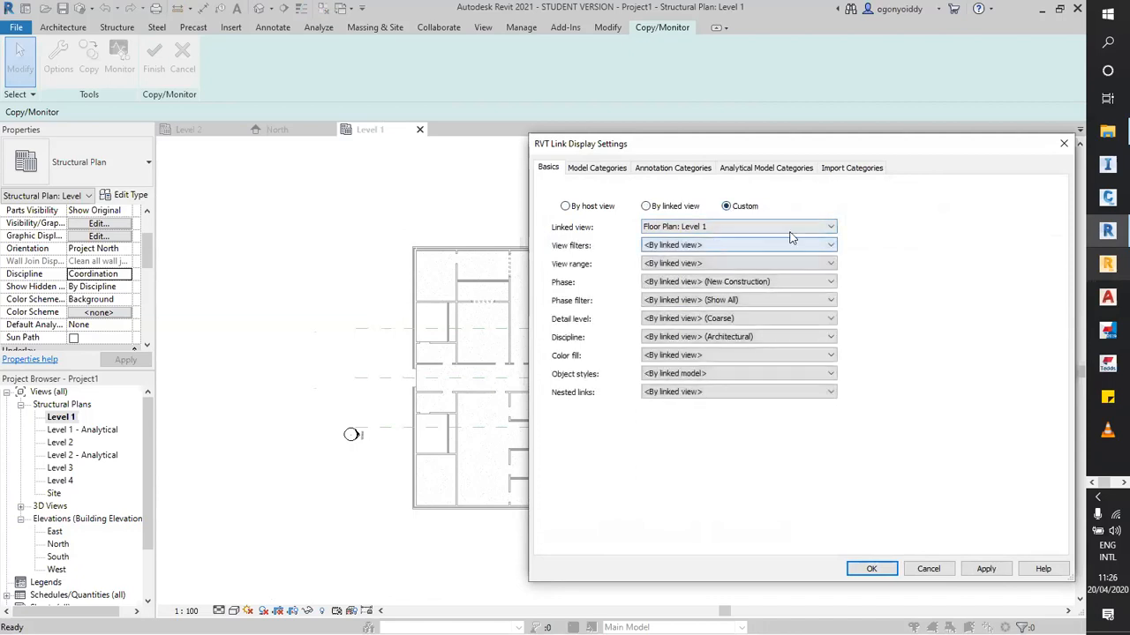
Set the link's model categories to Custom and review the category visibility list.
{"action": "left_click", "coordinate": [614, 168]}
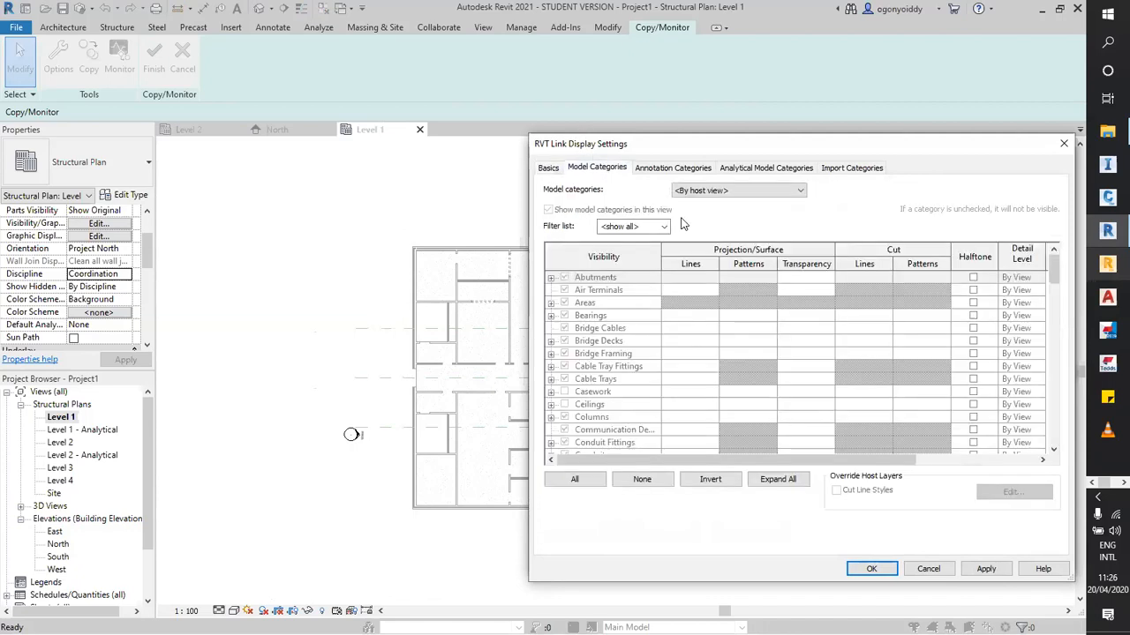
{"action": "left_click", "coordinate": [777, 190]}
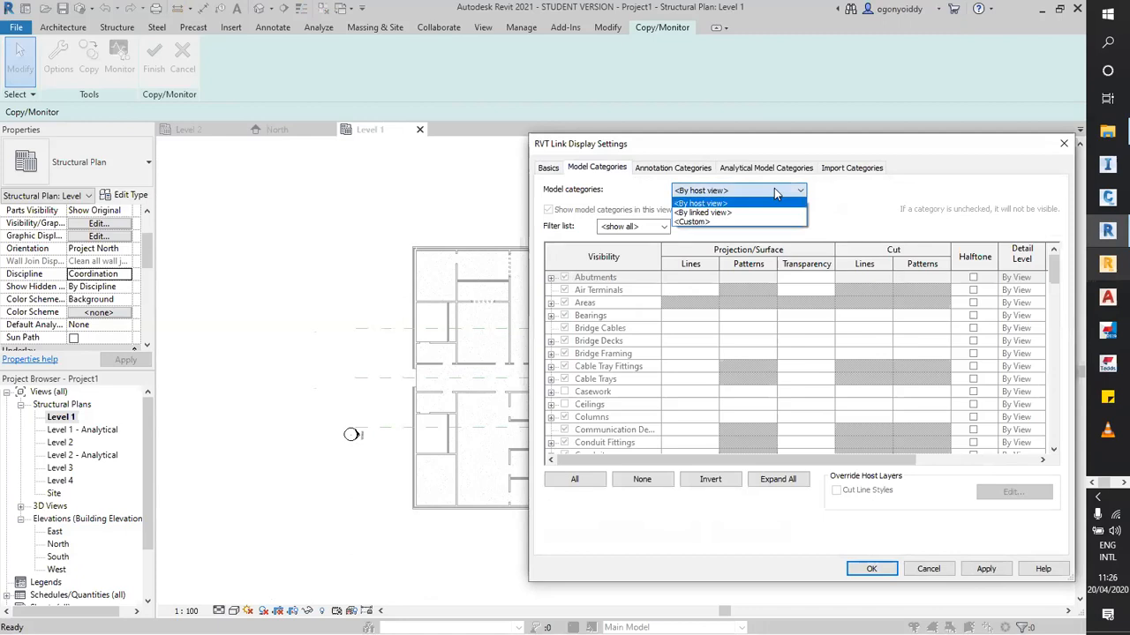
{"action": "left_click", "coordinate": [706, 223]}
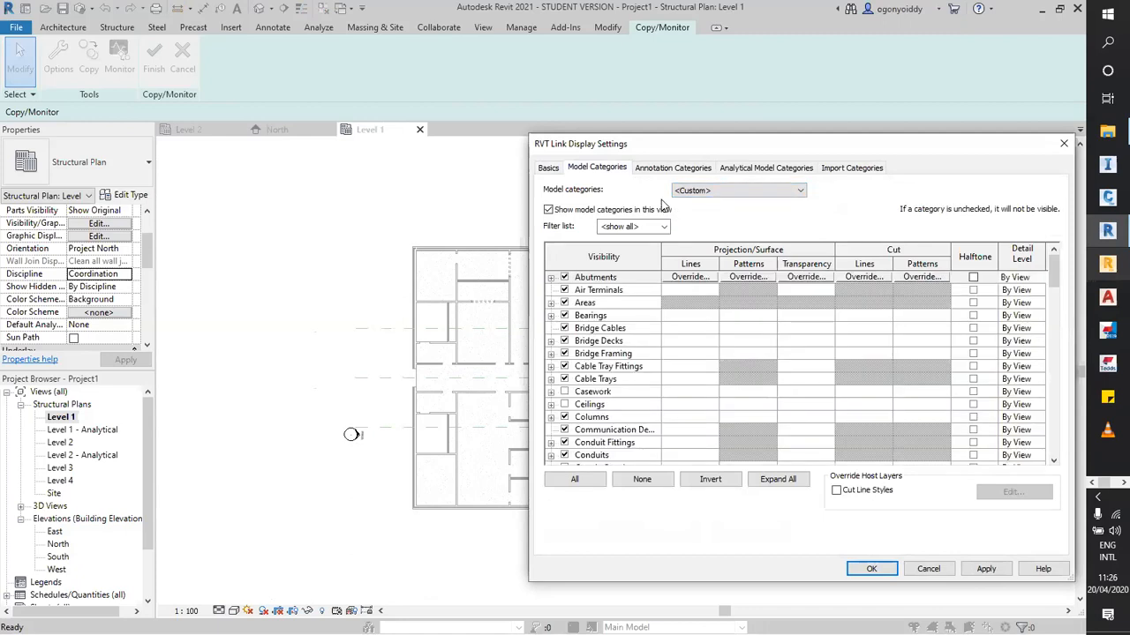
{"action": "scroll", "coordinate": [618, 341], "scroll_direction": "down", "scroll_amount": 6}
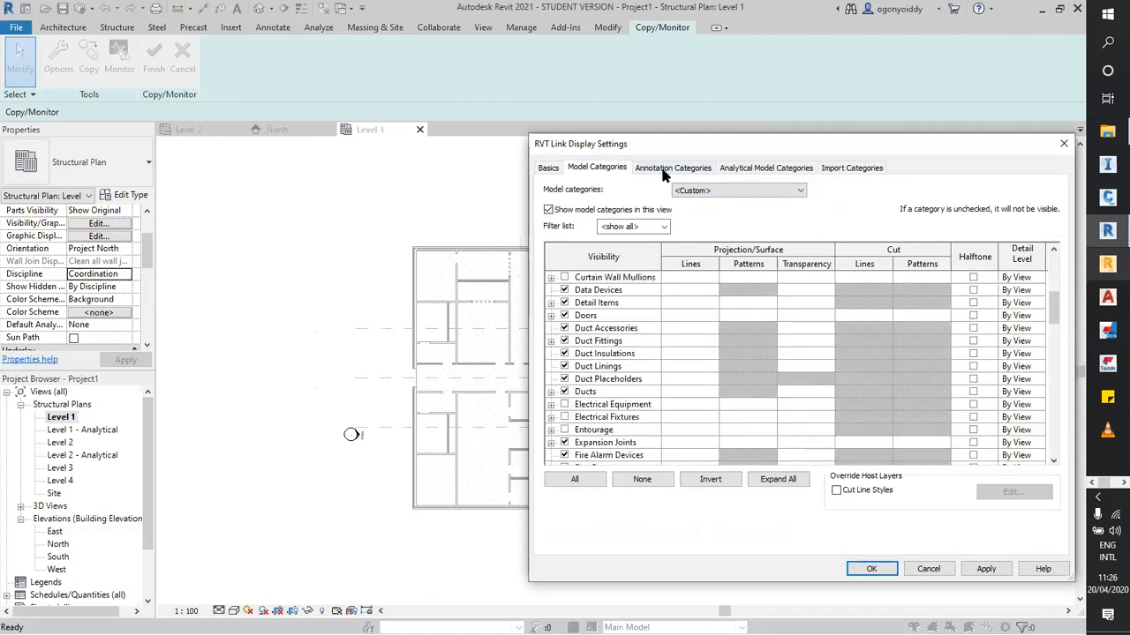
{"action": "scroll", "coordinate": [622, 425], "scroll_direction": "down", "scroll_amount": 15}
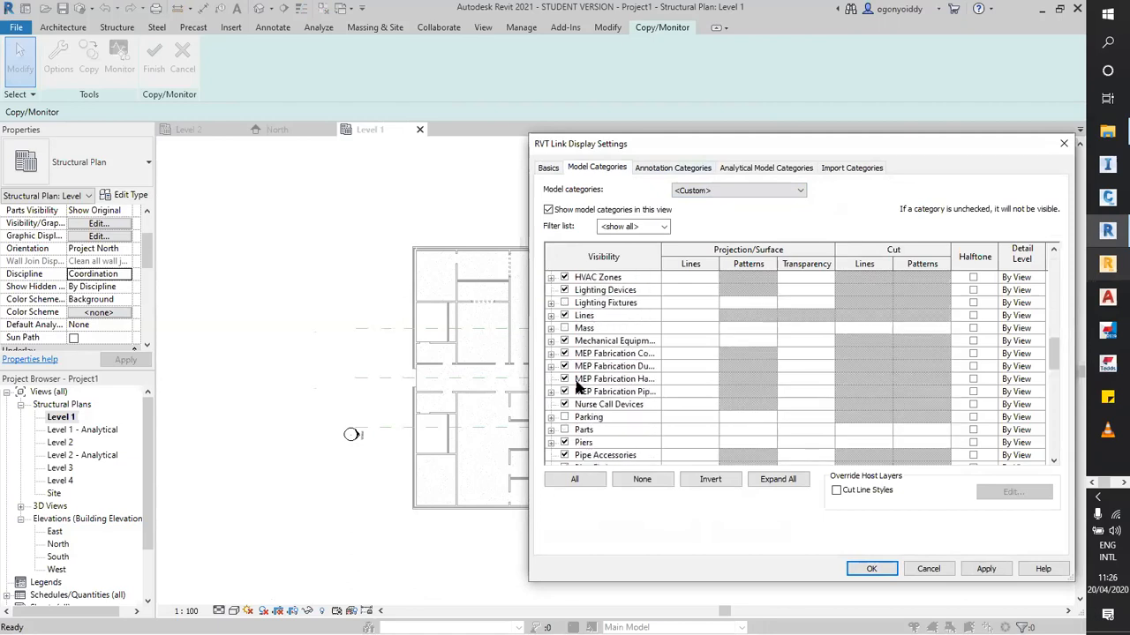
{"action": "scroll", "coordinate": [590, 437], "scroll_direction": "down", "scroll_amount": 6}
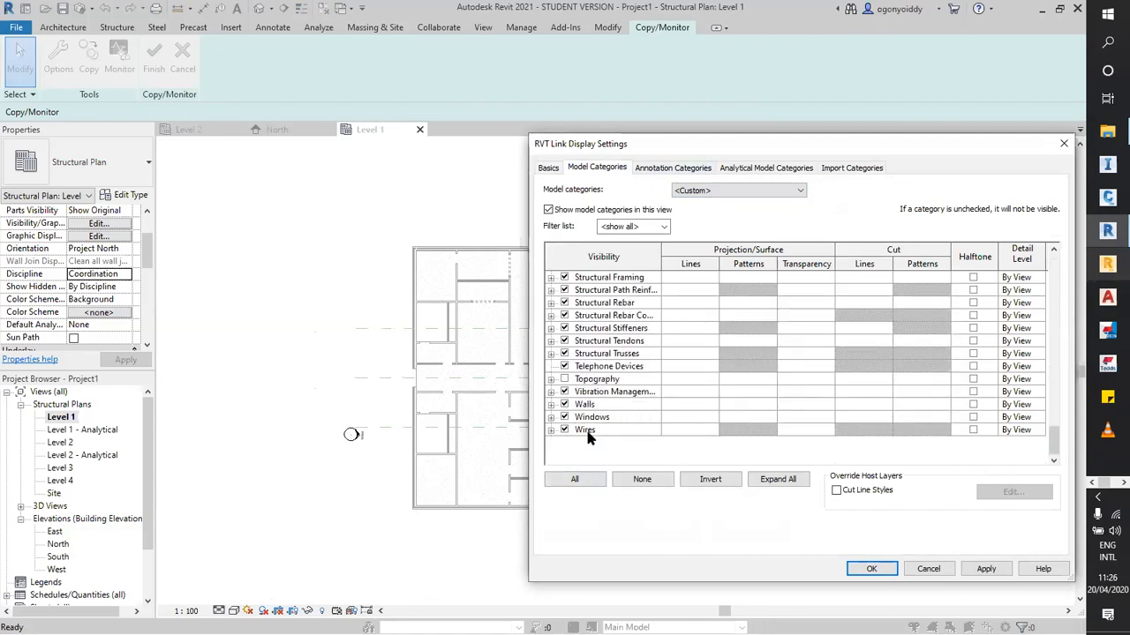
{"action": "scroll", "coordinate": [583, 426], "scroll_direction": "up", "scroll_amount": 3}
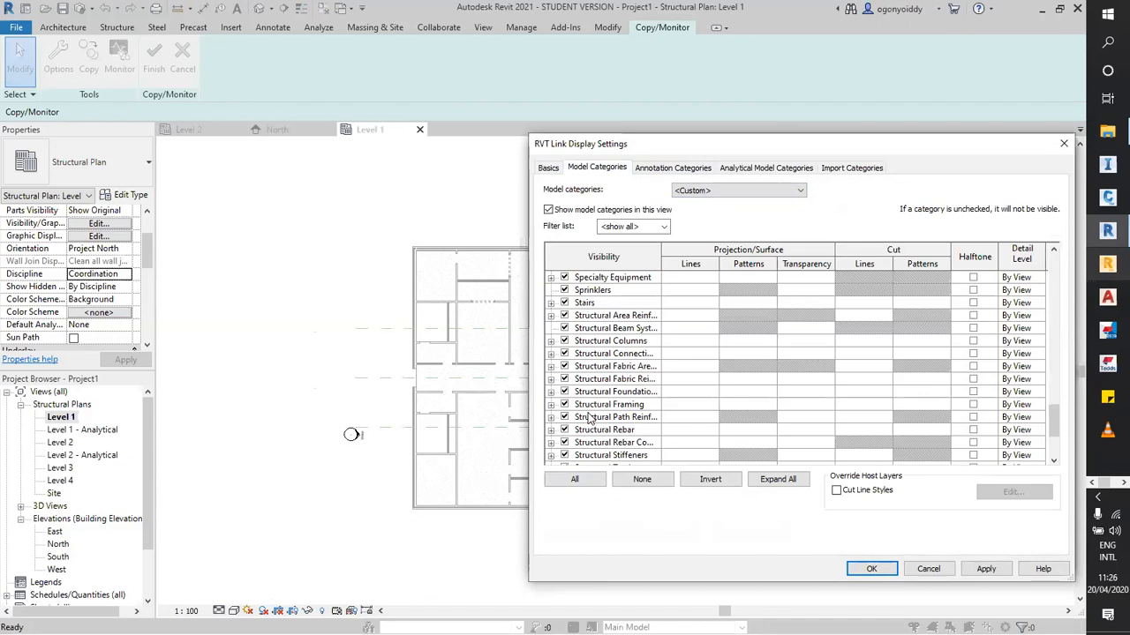
{"action": "scroll", "coordinate": [618, 411], "scroll_direction": "up", "scroll_amount": 5}
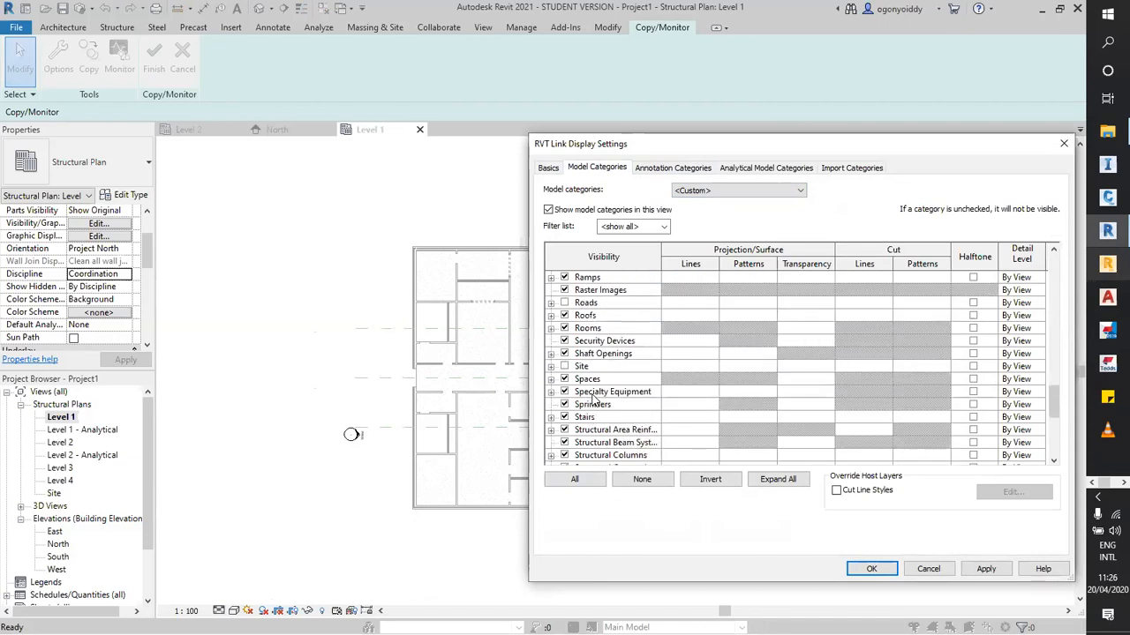
{"action": "left_click", "coordinate": [607, 291]}
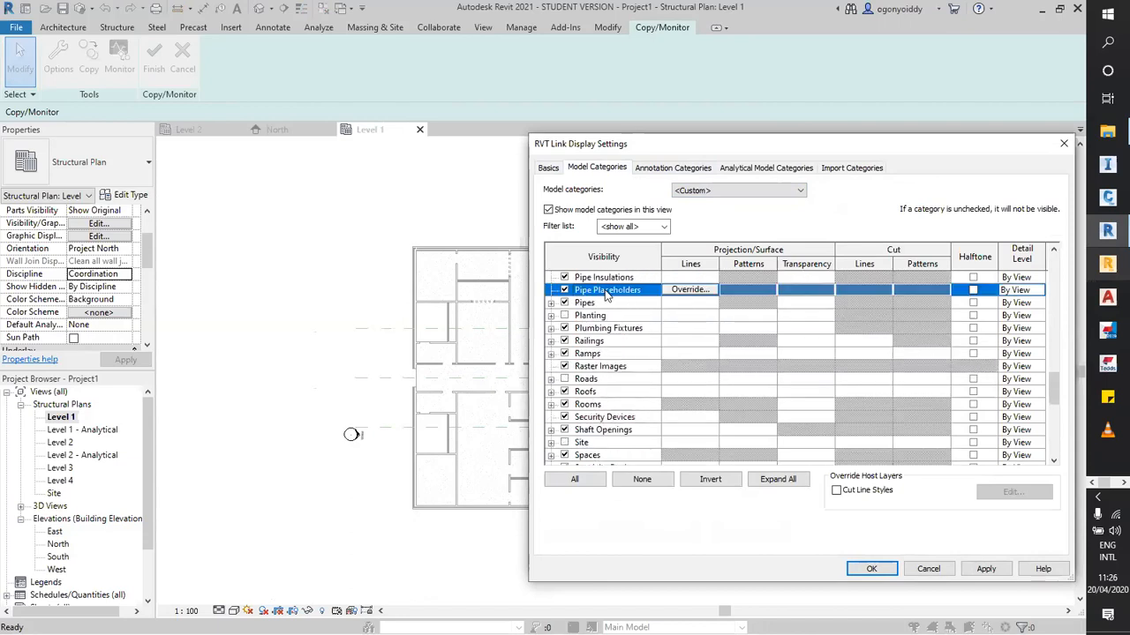
{"action": "left_click", "coordinate": [589, 340]}
Set the link's annotation categories to Custom and turn off the visibility of Reference Lines.
{"action": "left_click", "coordinate": [655, 169]}
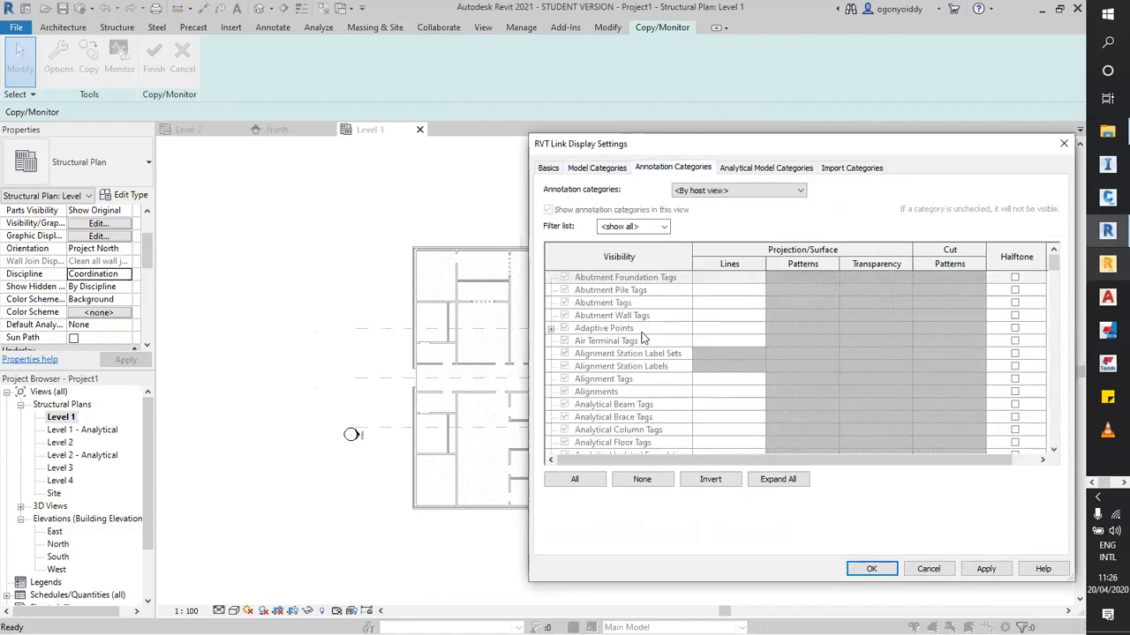
{"action": "left_click", "coordinate": [748, 191]}
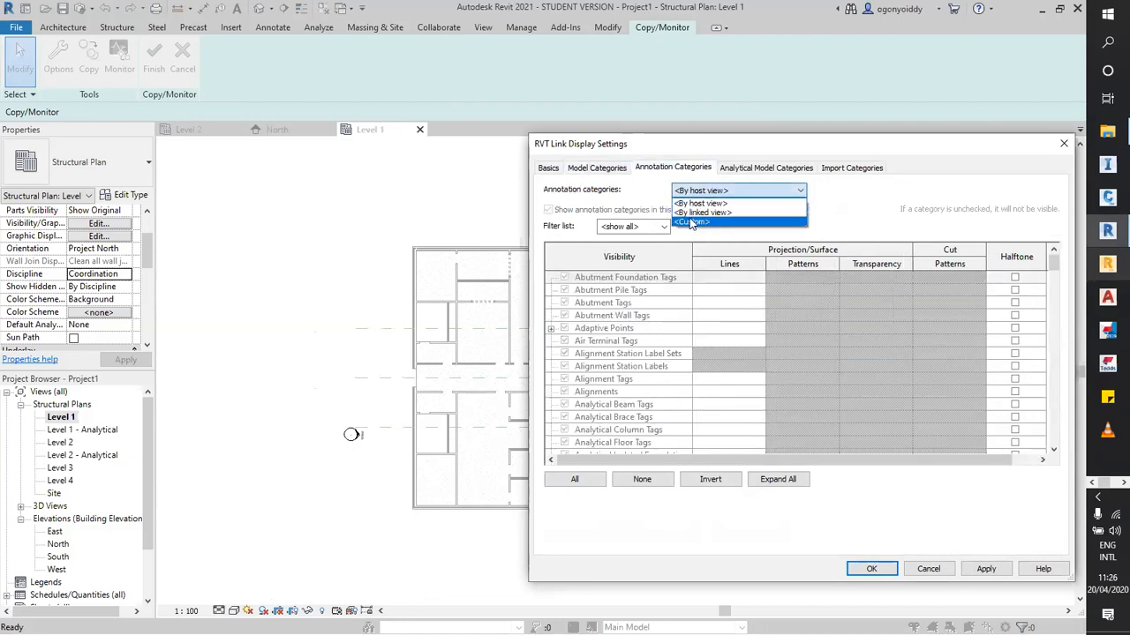
{"action": "left_click", "coordinate": [695, 225]}
{"action": "left_click", "coordinate": [586, 329]}
{"action": "key", "text": "r"}
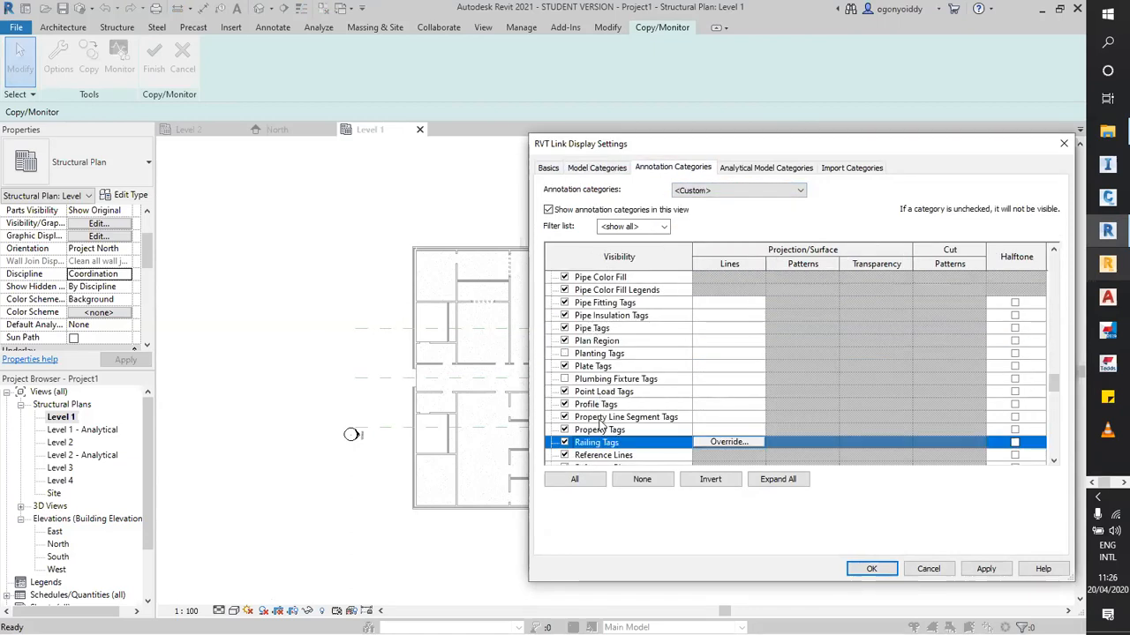
{"action": "scroll", "coordinate": [603, 411], "scroll_direction": "down", "scroll_amount": 1}
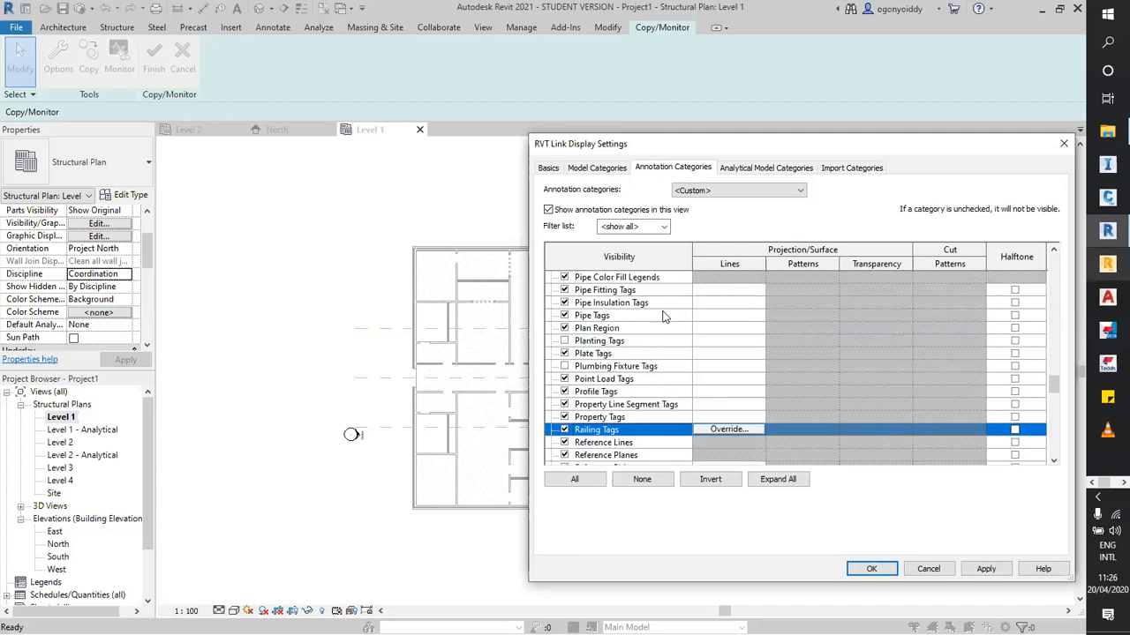
{"action": "left_click", "coordinate": [565, 444]}
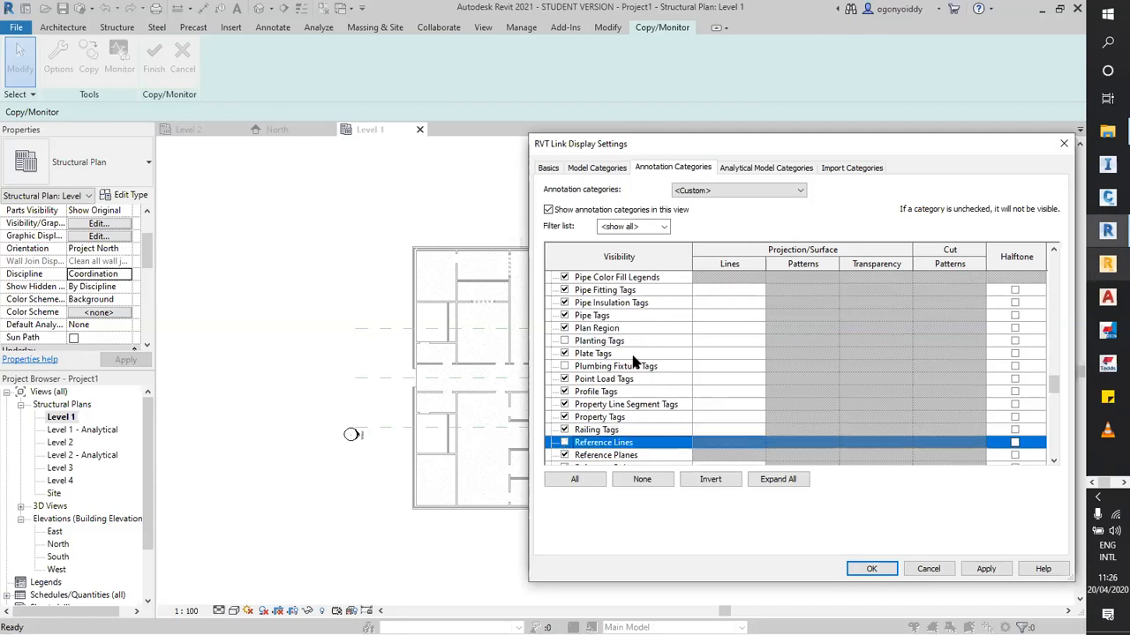
{"action": "scroll", "coordinate": [634, 351], "scroll_direction": "down", "scroll_amount": 1}
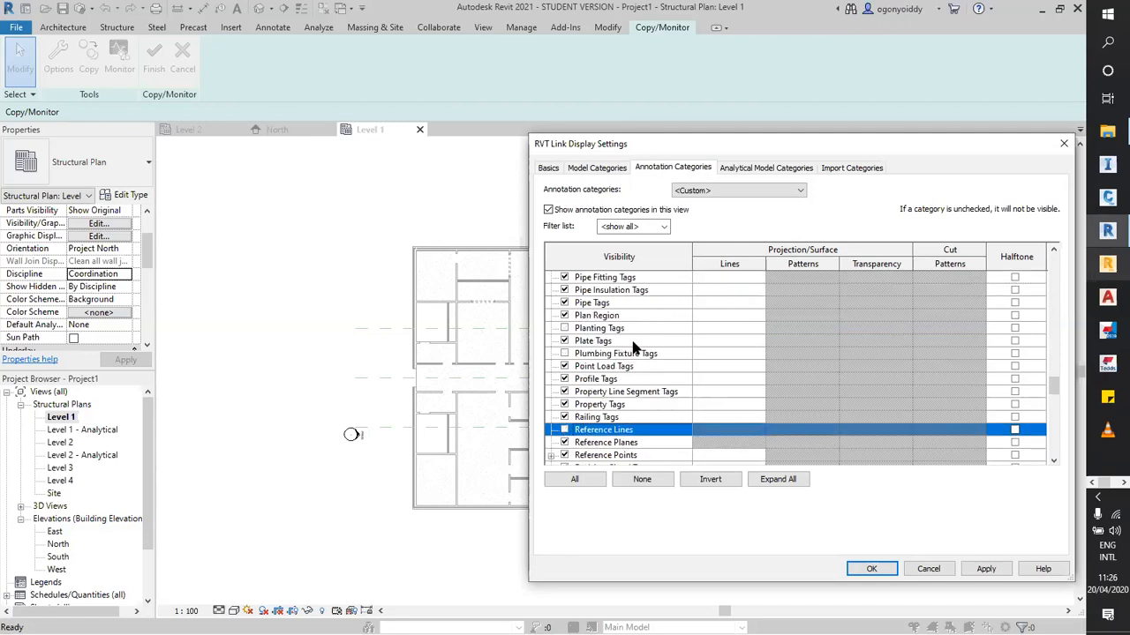
{"action": "left_click", "coordinate": [978, 569]}
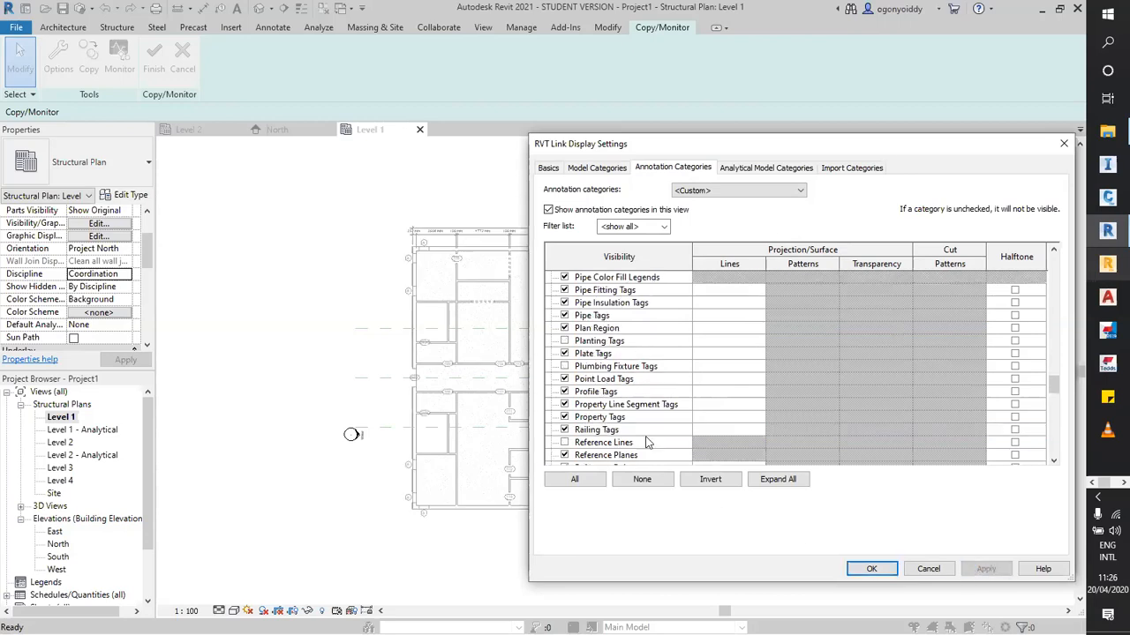
Turn off the link's Reference Planes and accept the link display settings and the Level 1 visibility overrides.
{"action": "scroll", "coordinate": [571, 448], "scroll_direction": "down", "scroll_amount": 1}
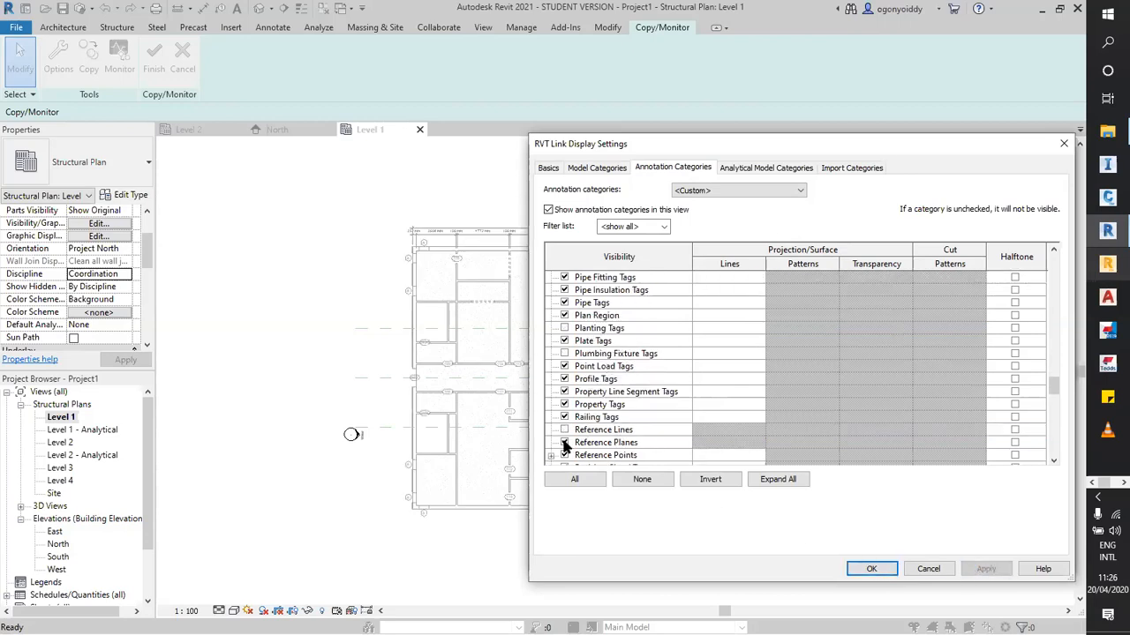
{"action": "left_click", "coordinate": [565, 443]}
{"action": "left_click", "coordinate": [986, 569]}
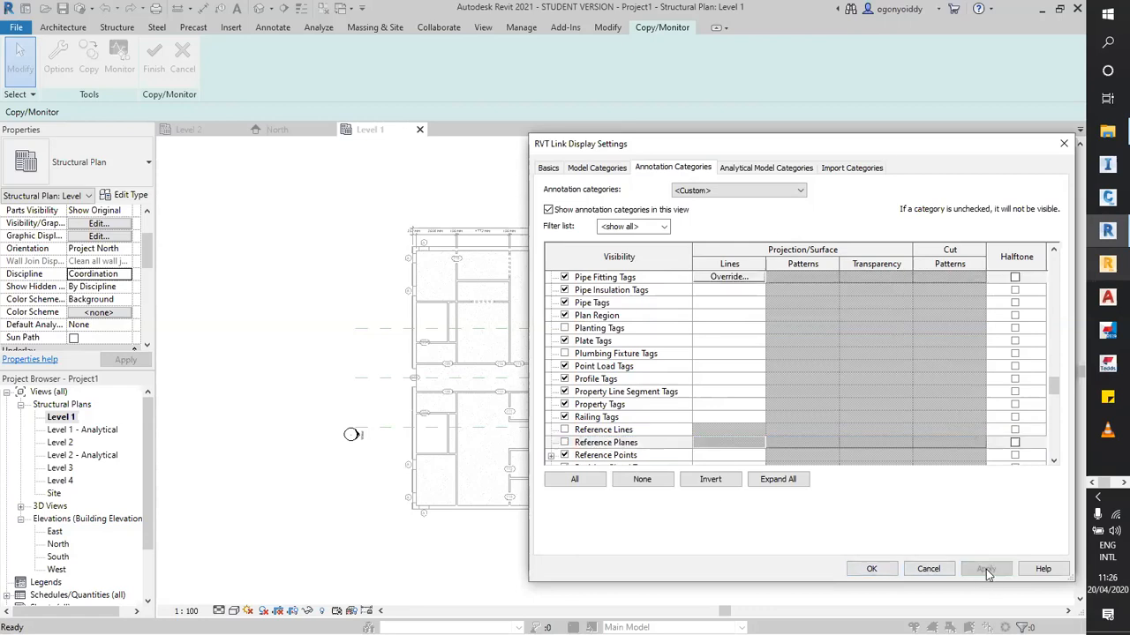
{"action": "left_click", "coordinate": [871, 568]}
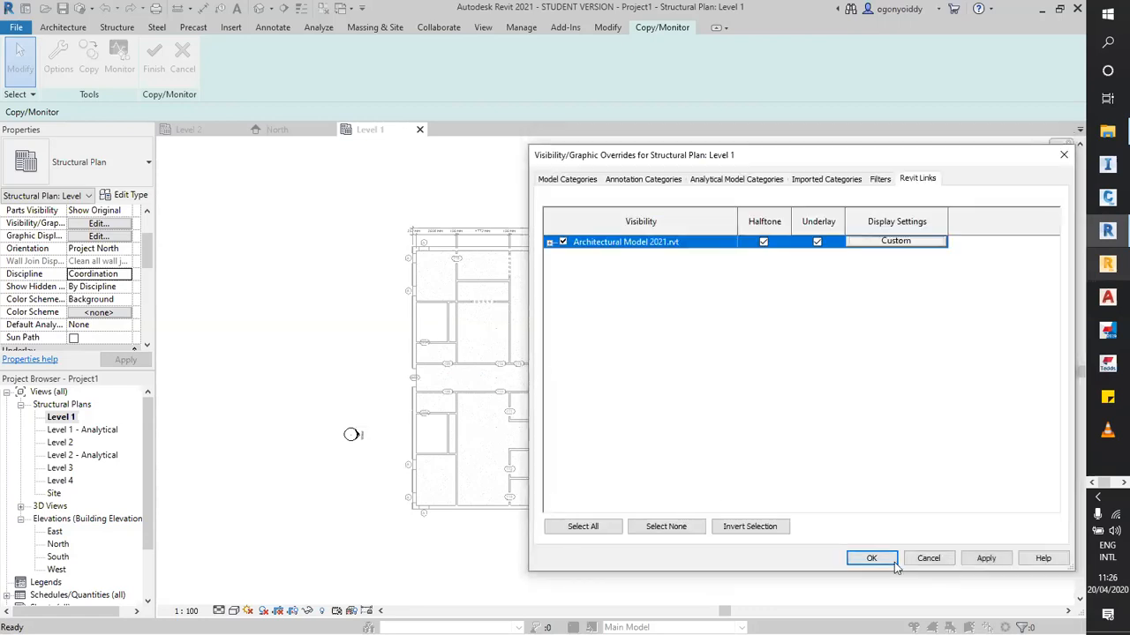
{"action": "left_click", "coordinate": [986, 557]}
{"action": "left_click", "coordinate": [872, 558]}
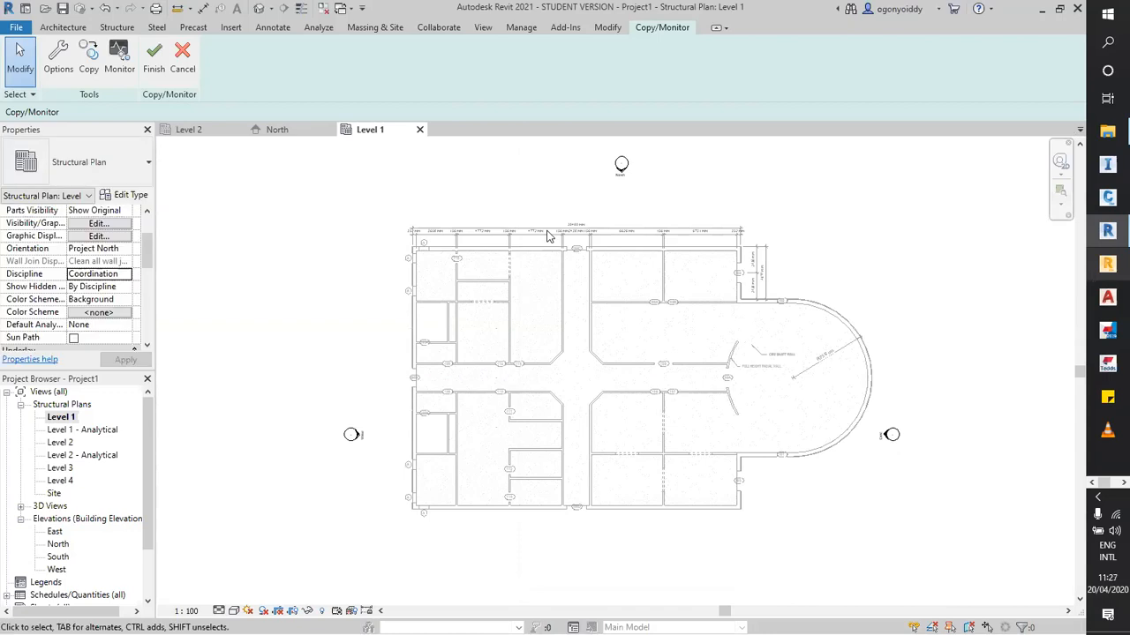
Examine the door tags, window tags and dimensions shown from the linked model in the Level 1 plan.
{"action": "scroll", "coordinate": [547, 234], "scroll_direction": "up", "scroll_amount": 4}
{"action": "scroll", "coordinate": [606, 185], "scroll_direction": "down", "scroll_amount": 4}
{"action": "scroll", "coordinate": [475, 250], "scroll_direction": "up", "scroll_amount": 4}
{"action": "scroll", "coordinate": [476, 251], "scroll_direction": "up", "scroll_amount": 3}
{"action": "scroll", "coordinate": [648, 277], "scroll_direction": "down", "scroll_amount": 5}
{"action": "scroll", "coordinate": [562, 459], "scroll_direction": "up", "scroll_amount": 4}
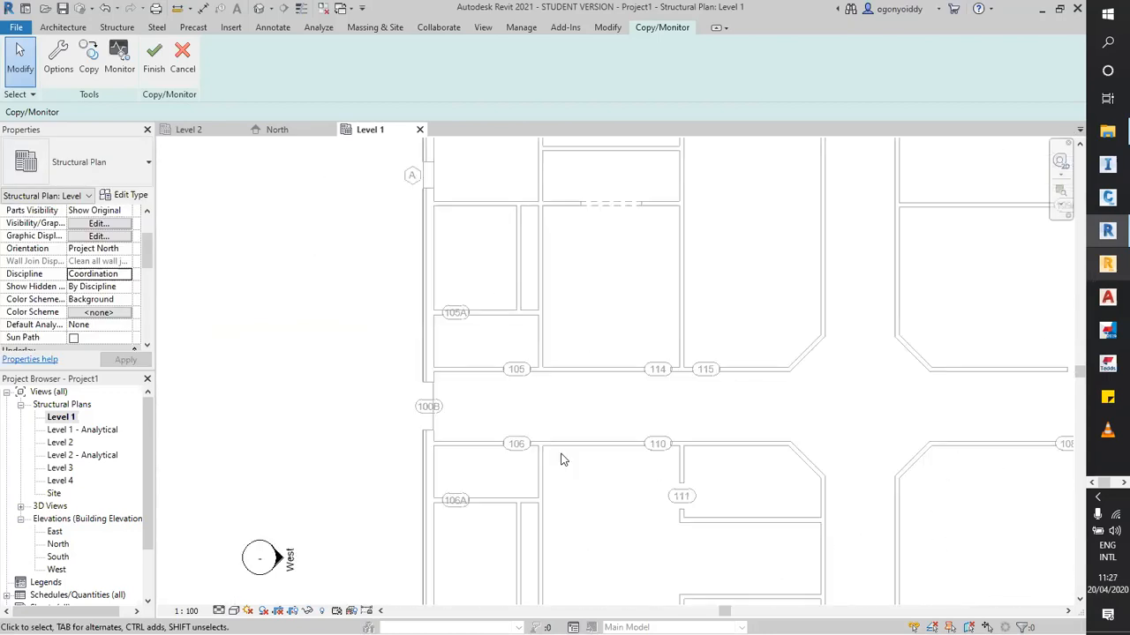
{"action": "scroll", "coordinate": [551, 423], "scroll_direction": "up", "scroll_amount": 2}
{"action": "scroll", "coordinate": [499, 395], "scroll_direction": "down", "scroll_amount": 5}
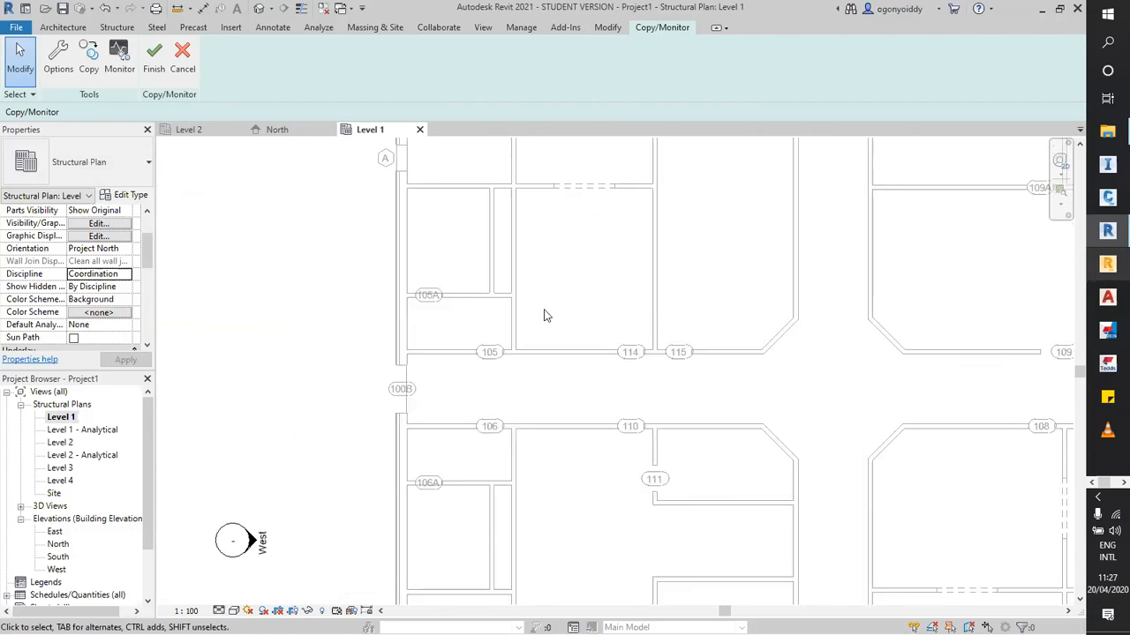
{"action": "scroll", "coordinate": [609, 244], "scroll_direction": "up", "scroll_amount": 2}
{"action": "scroll", "coordinate": [609, 246], "scroll_direction": "up", "scroll_amount": 3}
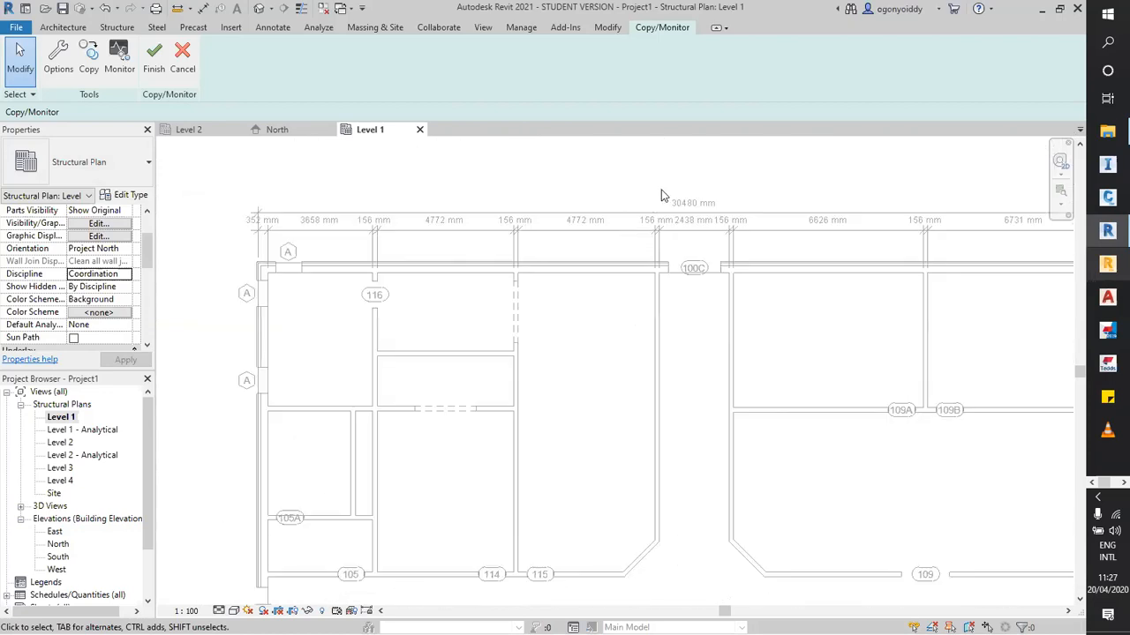
{"action": "scroll", "coordinate": [631, 269], "scroll_direction": "down", "scroll_amount": 4}
Reopen the link's custom annotation display settings for Level 1 and turn off Dimensions.
{"action": "key", "text": "v"}
{"action": "key", "text": "v"}
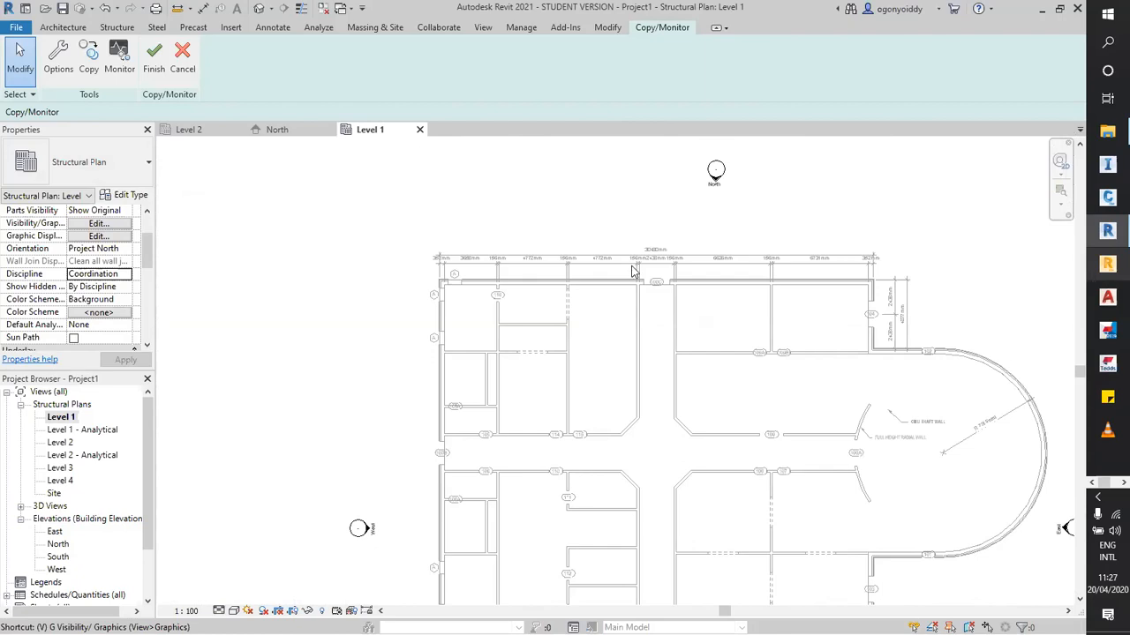
{"action": "left_click", "coordinate": [917, 179]}
{"action": "left_click", "coordinate": [872, 245]}
{"action": "left_click", "coordinate": [673, 168]}
{"action": "scroll", "coordinate": [753, 338], "scroll_direction": "down", "scroll_amount": 2}
{"action": "left_click", "coordinate": [596, 341]}
{"action": "key", "text": "d"}
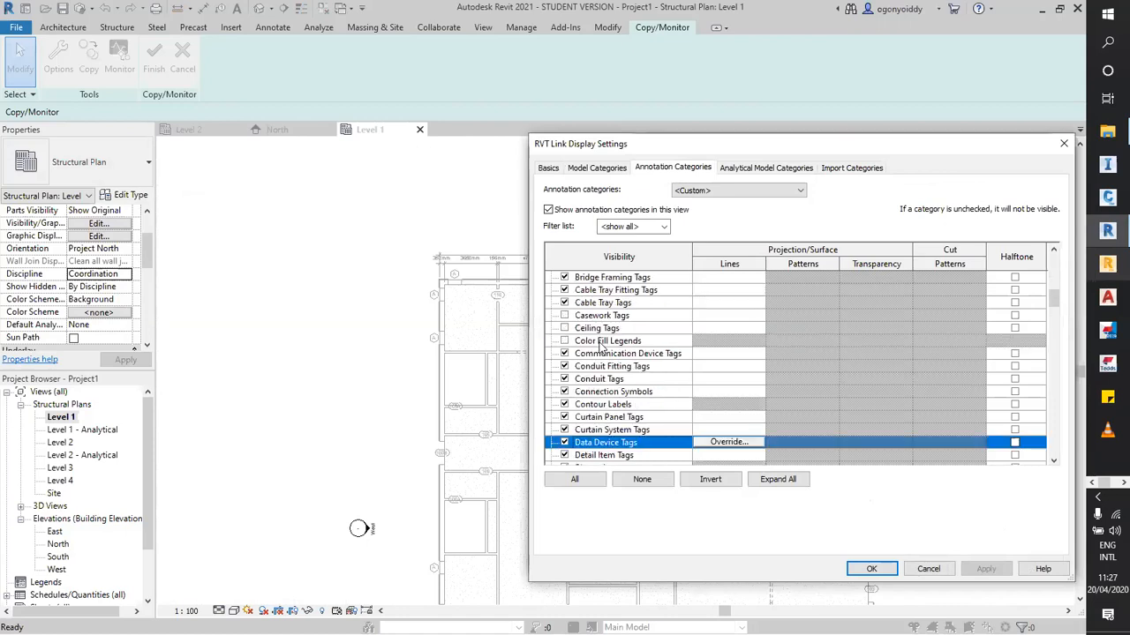
{"action": "scroll", "coordinate": [590, 444], "scroll_direction": "down", "scroll_amount": 2}
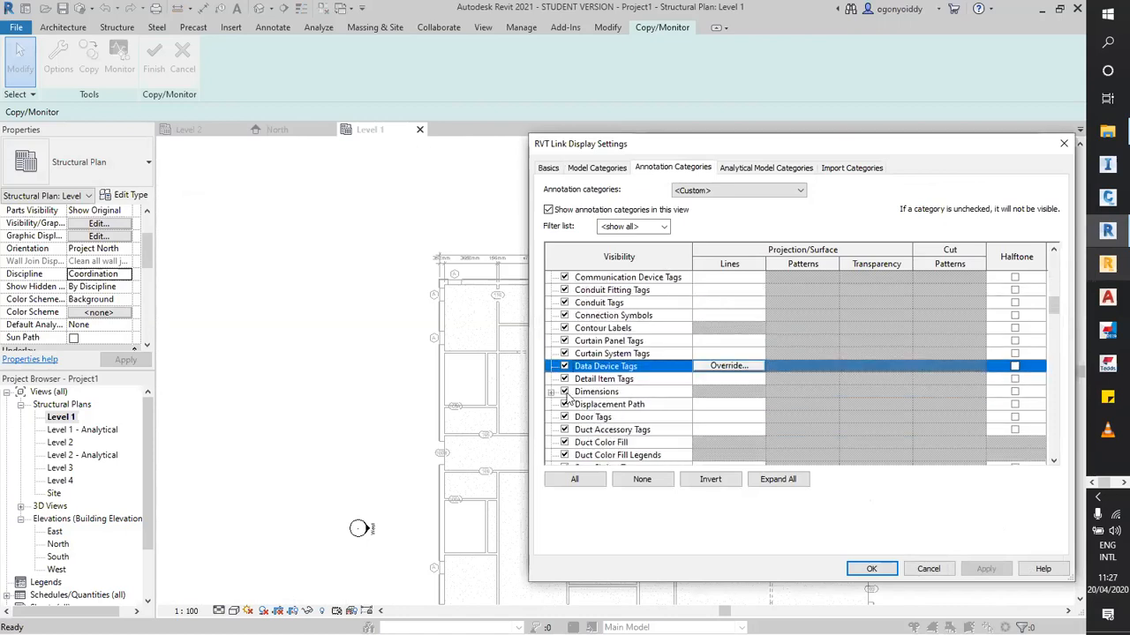
{"action": "left_click", "coordinate": [565, 393]}
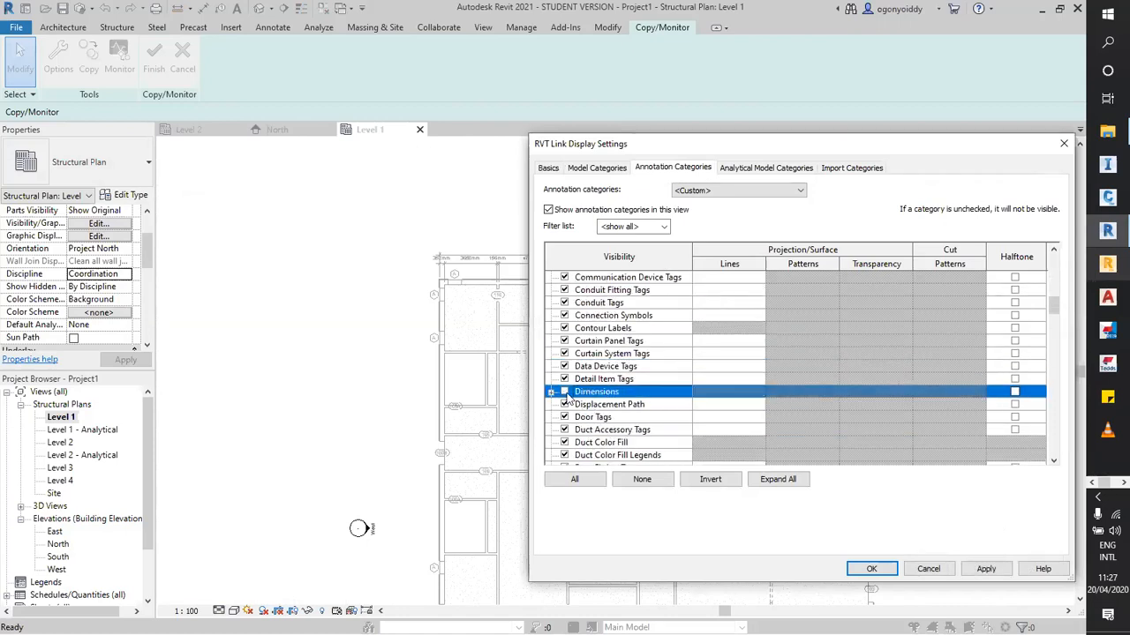
Turn off Door Tags in the link's annotation categories.
{"action": "scroll", "coordinate": [609, 354], "scroll_direction": "up", "scroll_amount": 1}
{"action": "left_click", "coordinate": [603, 329]}
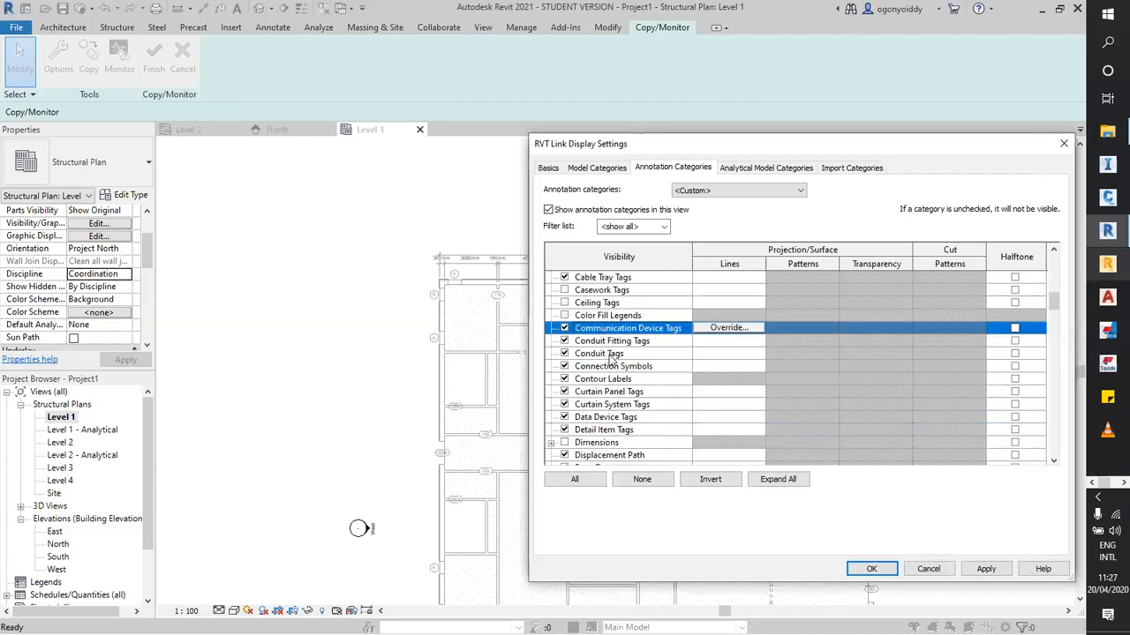
{"action": "key", "text": "d"}
{"action": "scroll", "coordinate": [593, 415], "scroll_direction": "down", "scroll_amount": 1}
{"action": "scroll", "coordinate": [595, 401], "scroll_direction": "up", "scroll_amount": 1}
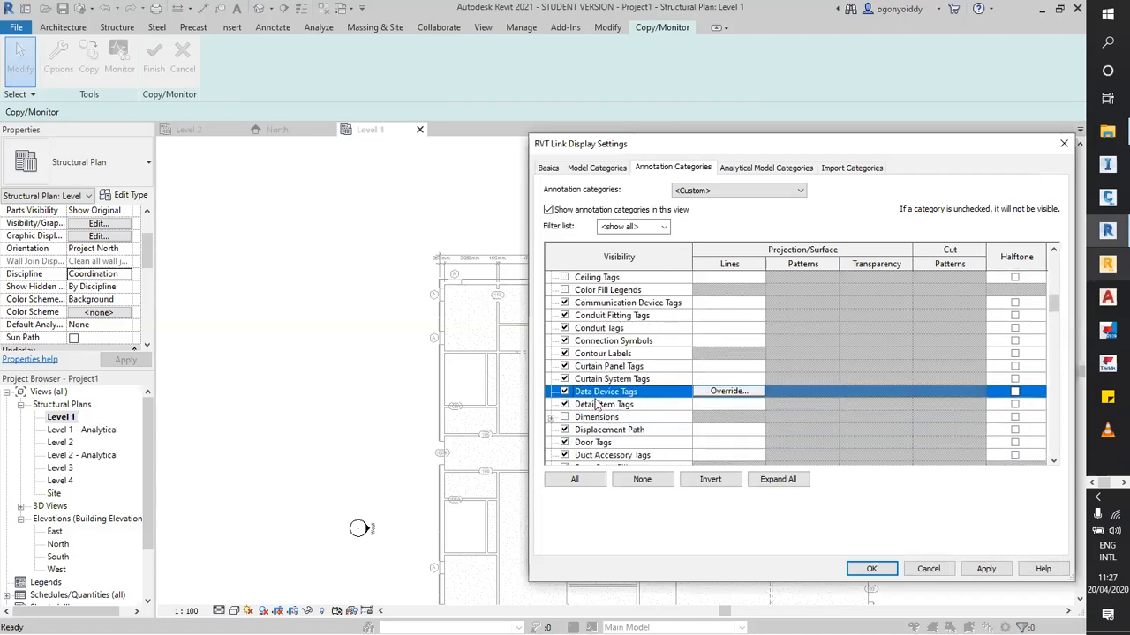
{"action": "scroll", "coordinate": [621, 371], "scroll_direction": "down", "scroll_amount": 2}
{"action": "left_click", "coordinate": [565, 366]}
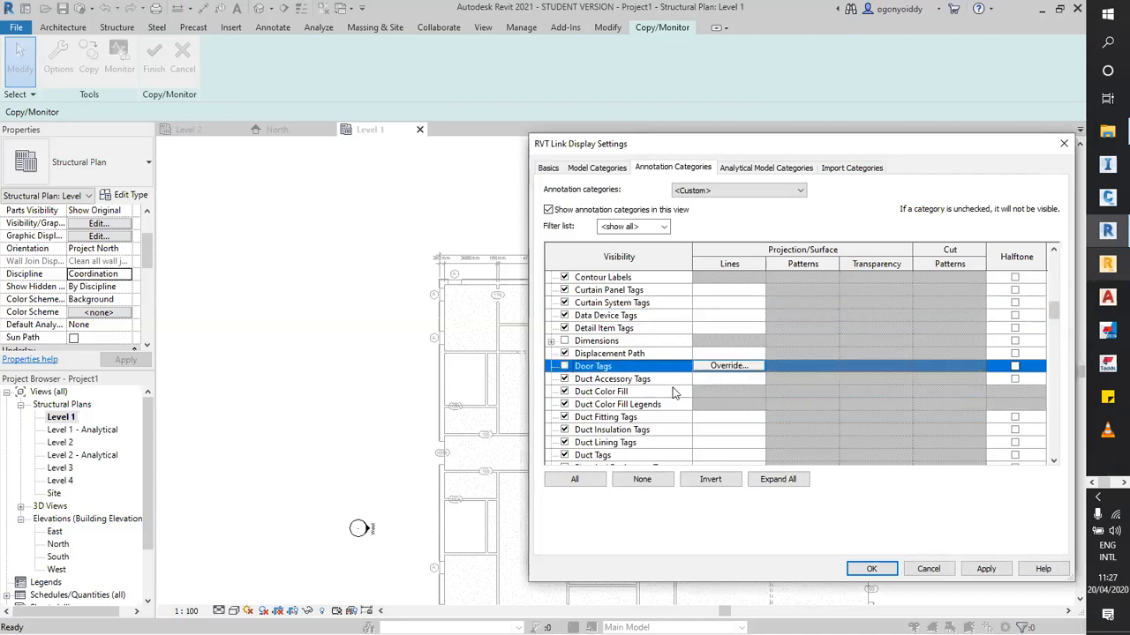
Apply the link's annotation display settings and accept the Level 1 visibility overrides.
{"action": "left_click", "coordinate": [986, 569]}
{"action": "left_click", "coordinate": [871, 569]}
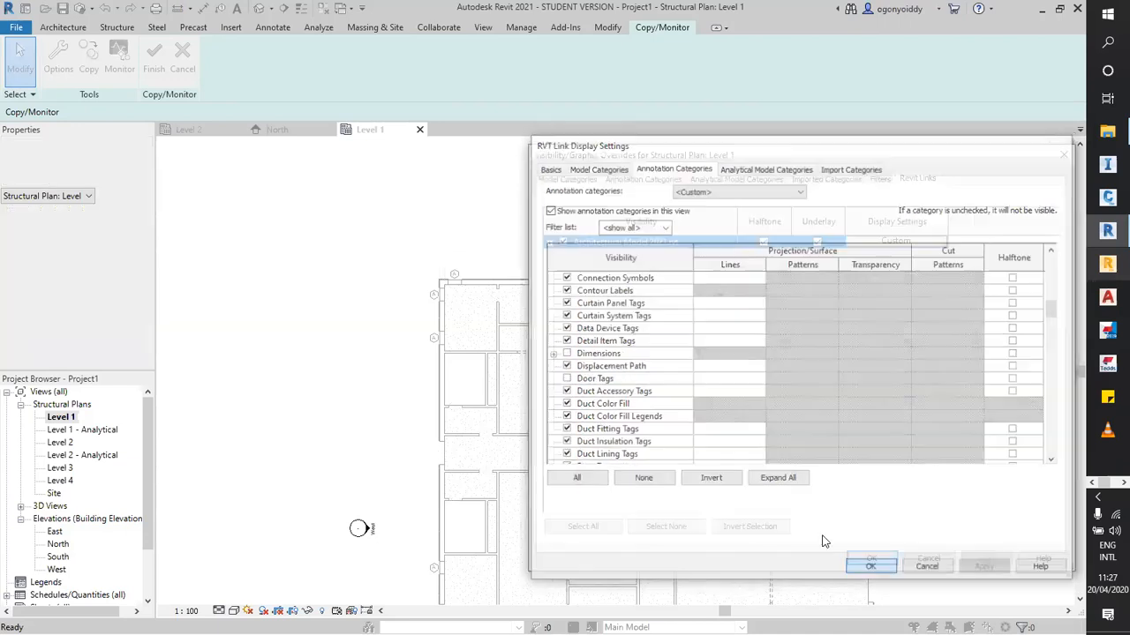
{"action": "left_click", "coordinate": [871, 558]}
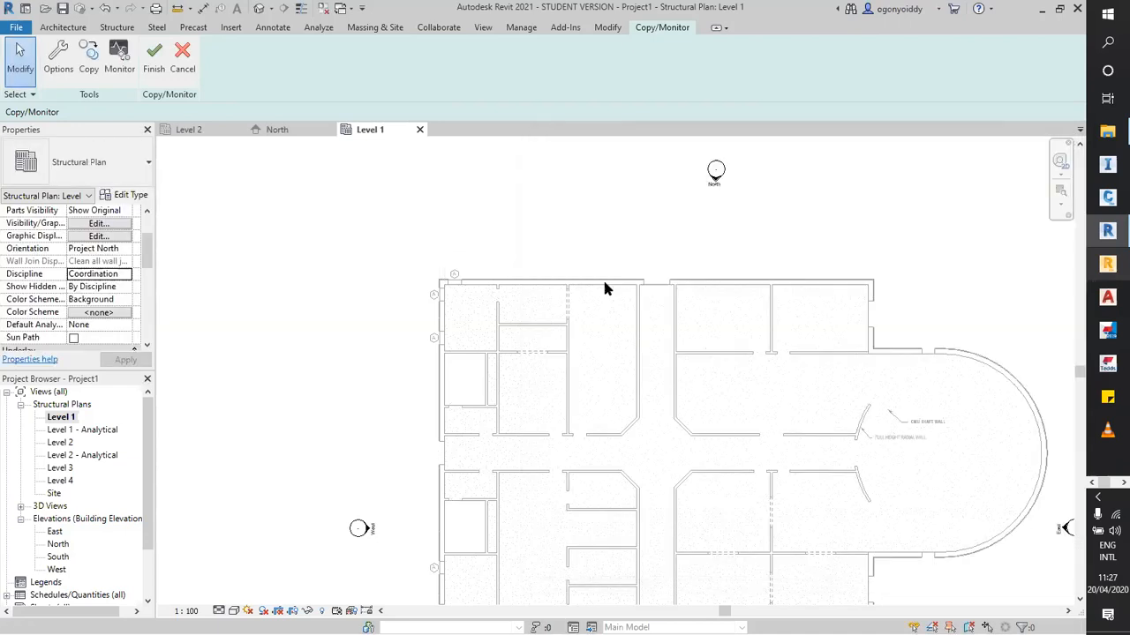
Set the Level 1 plan's discipline to Architectural and apply it.
{"action": "scroll", "coordinate": [543, 322], "scroll_direction": "up", "scroll_amount": 3}
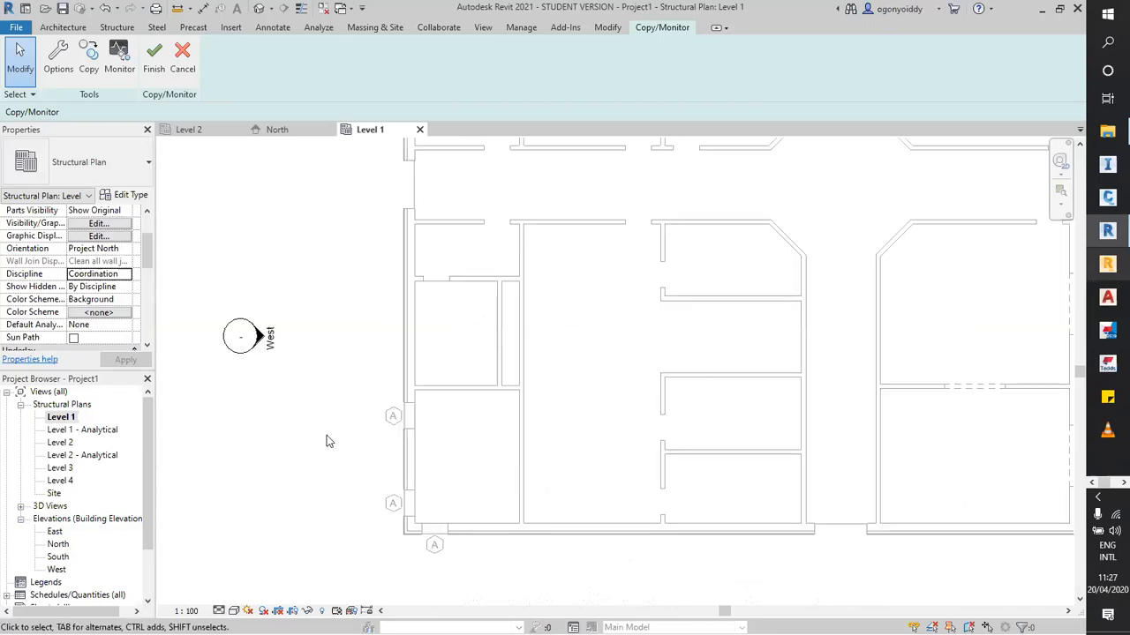
{"action": "scroll", "coordinate": [326, 442], "scroll_direction": "up", "scroll_amount": 2}
{"action": "scroll", "coordinate": [480, 471], "scroll_direction": "down", "scroll_amount": 3}
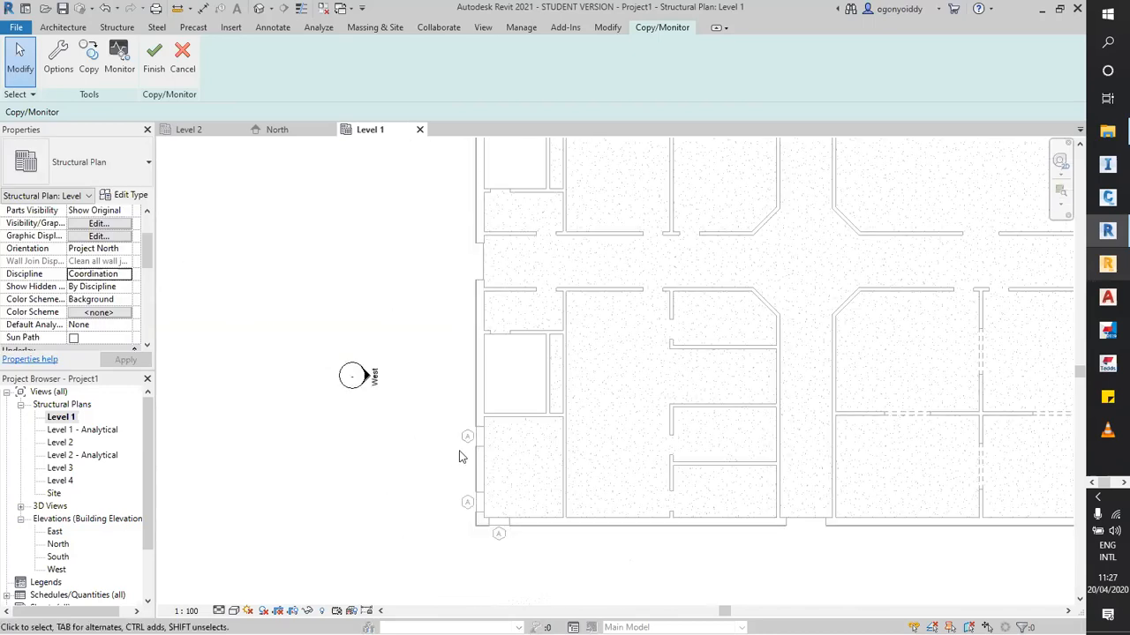
{"action": "scroll", "coordinate": [441, 247], "scroll_direction": "up", "scroll_amount": 6}
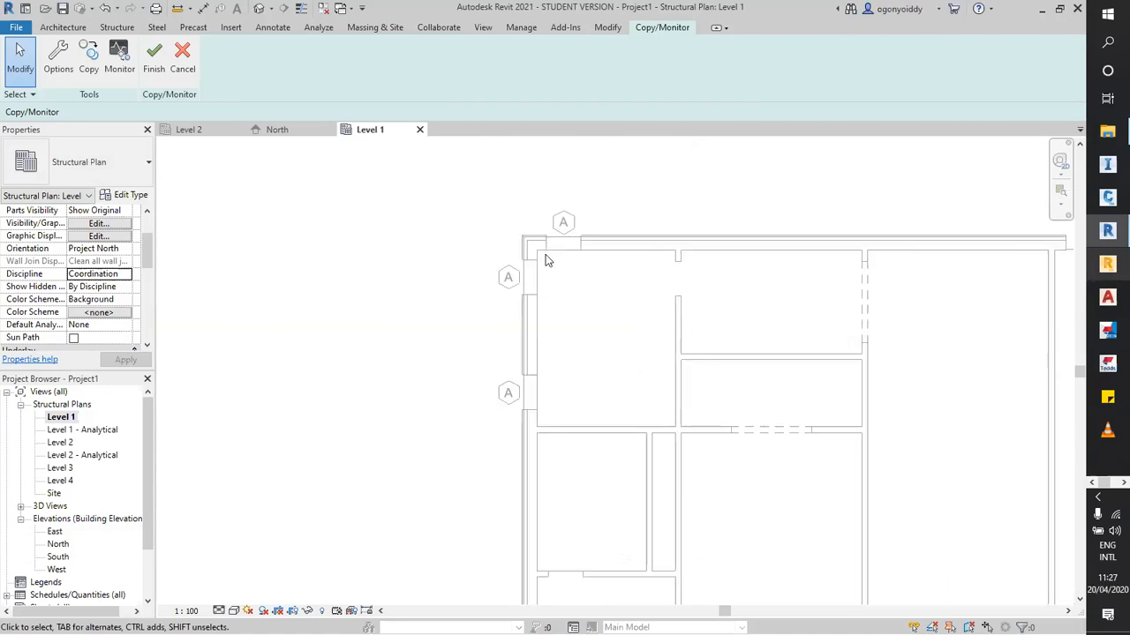
{"action": "scroll", "coordinate": [524, 262], "scroll_direction": "up", "scroll_amount": 4}
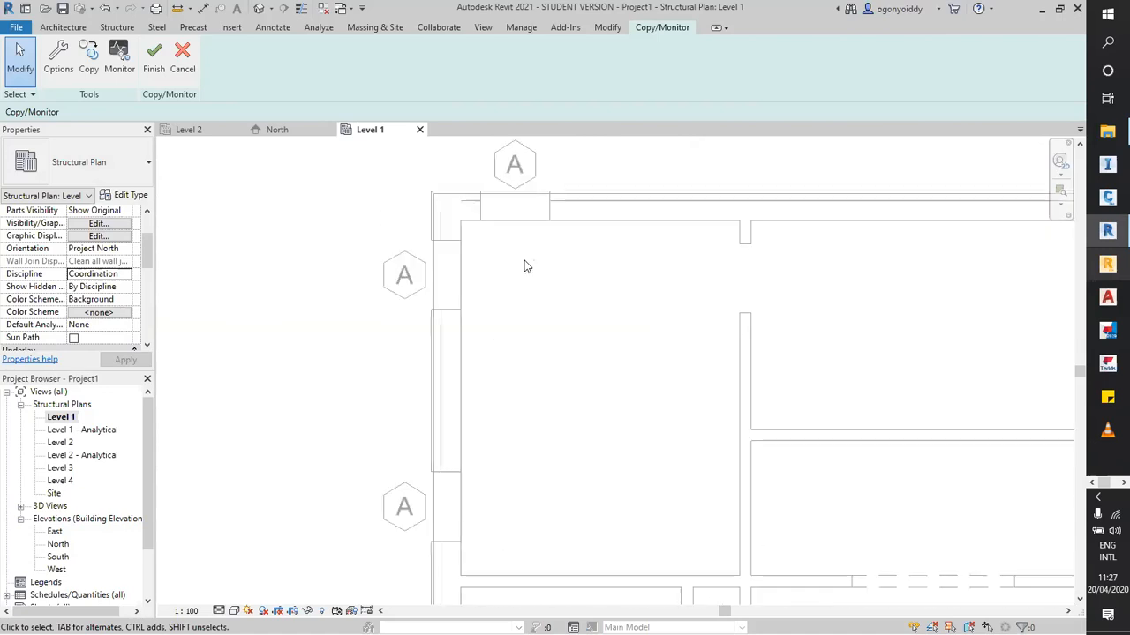
{"action": "left_click", "coordinate": [103, 287]}
{"action": "left_click", "coordinate": [122, 275]}
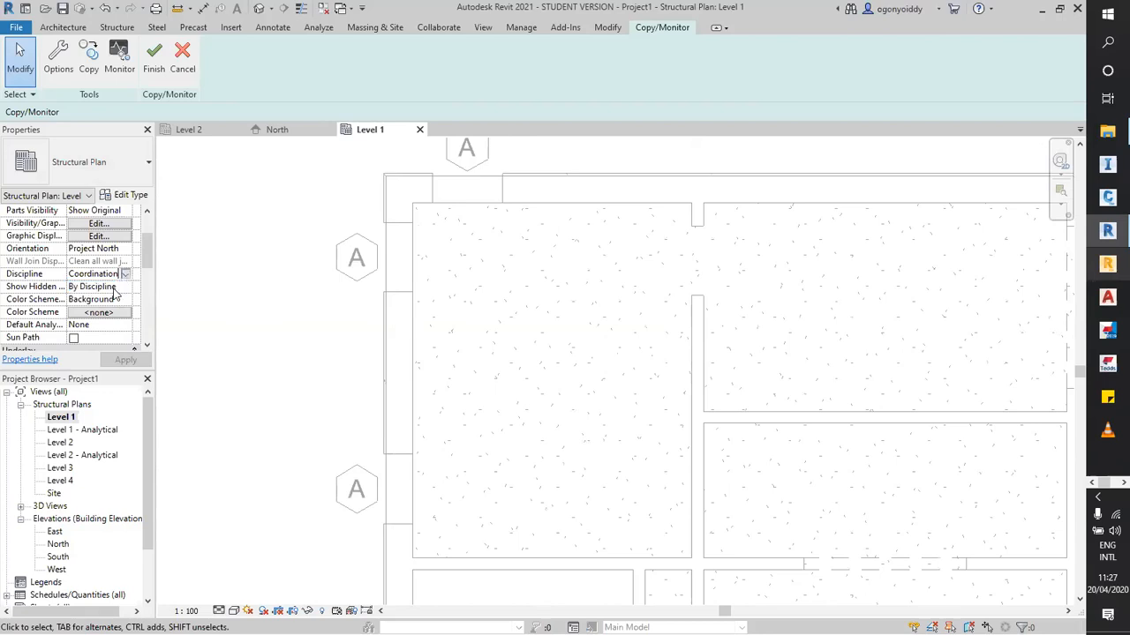
{"action": "left_click", "coordinate": [110, 274]}
{"action": "left_click", "coordinate": [96, 288]}
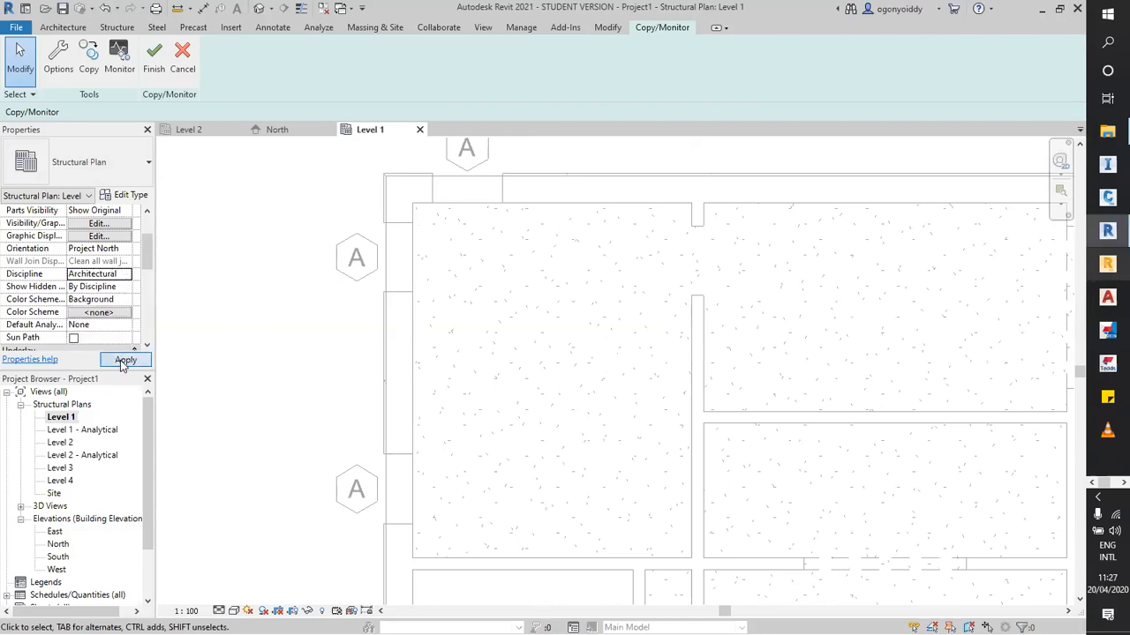
{"action": "scroll", "coordinate": [527, 265], "scroll_direction": "down", "scroll_amount": 1}
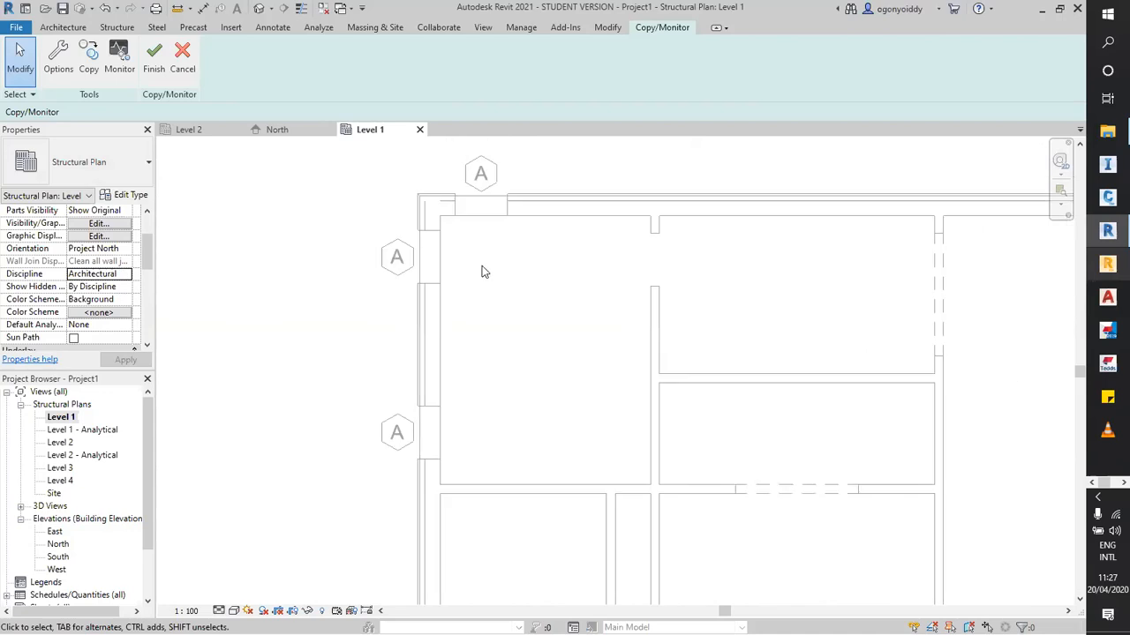
Set the Level 1 plan's discipline back to Coordination and apply it.
{"action": "left_click", "coordinate": [122, 277]}
{"action": "left_click", "coordinate": [127, 275]}
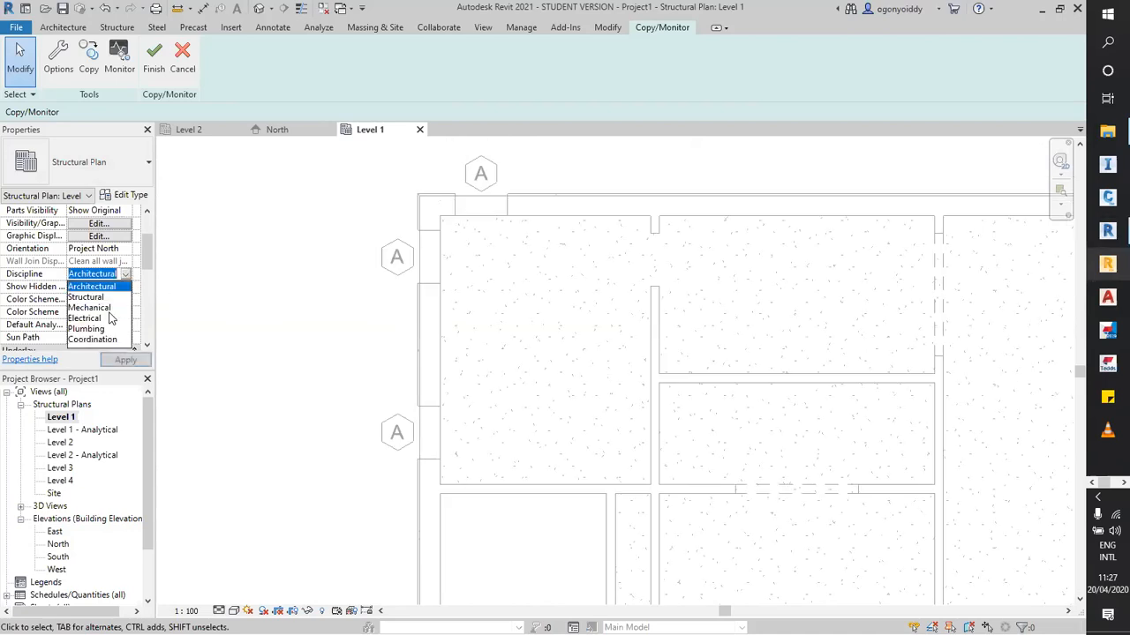
{"action": "left_click", "coordinate": [97, 343]}
{"action": "left_click", "coordinate": [124, 360]}
Examine the walls, window tags and wall notes shown from the linked model across the Level 1 plan.
{"action": "scroll", "coordinate": [491, 265], "scroll_direction": "down", "scroll_amount": 5}
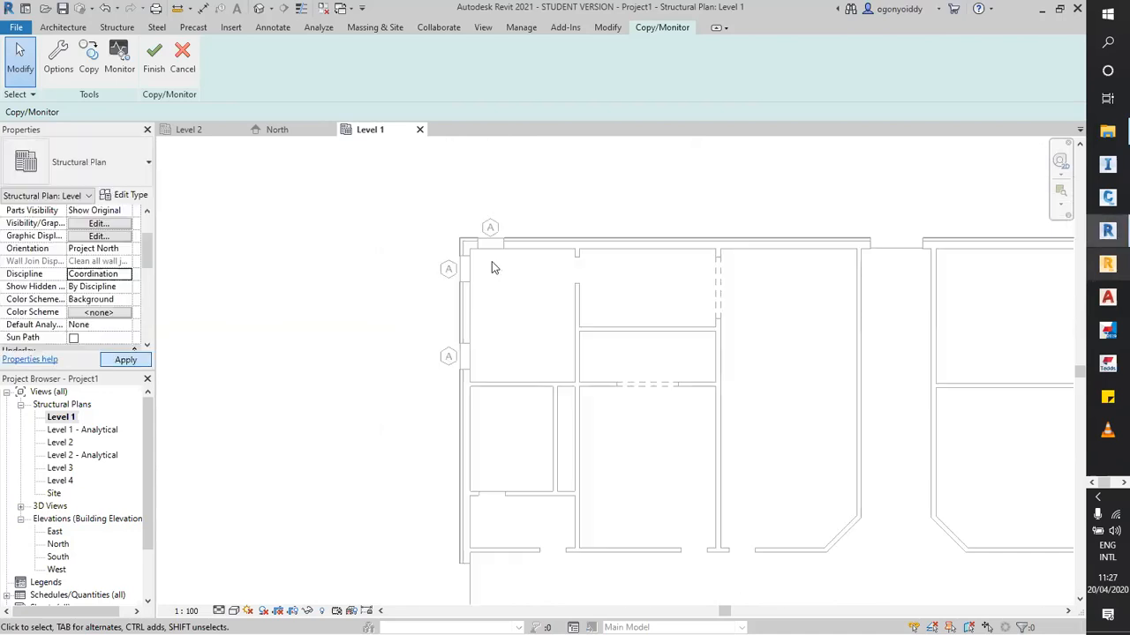
{"action": "scroll", "coordinate": [593, 366], "scroll_direction": "up", "scroll_amount": 5}
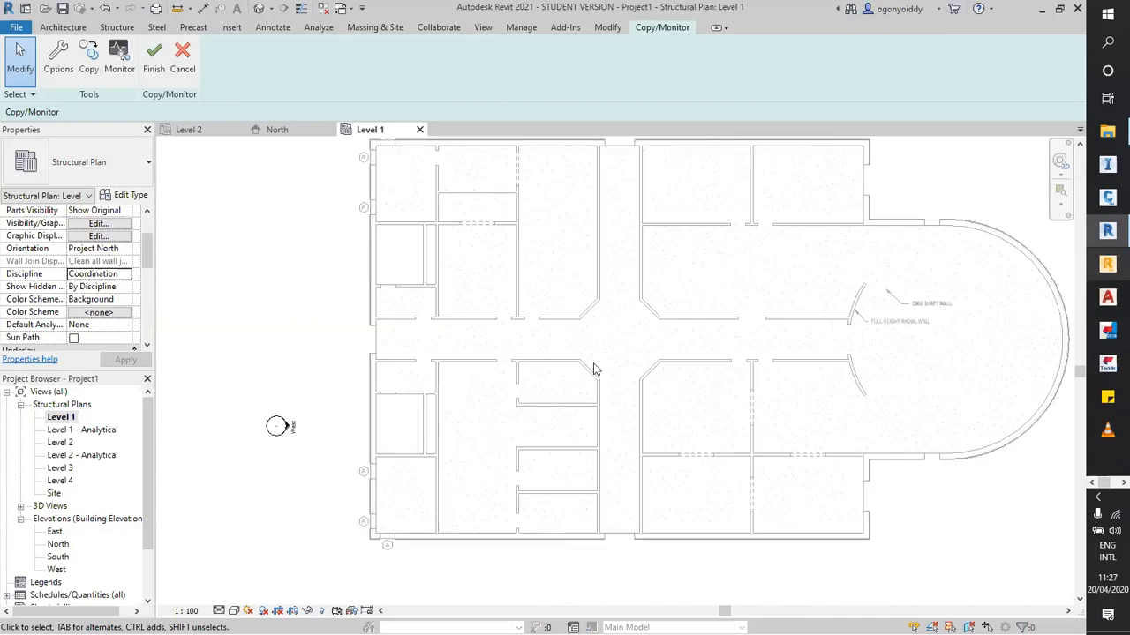
{"action": "scroll", "coordinate": [570, 308], "scroll_direction": "down", "scroll_amount": 5}
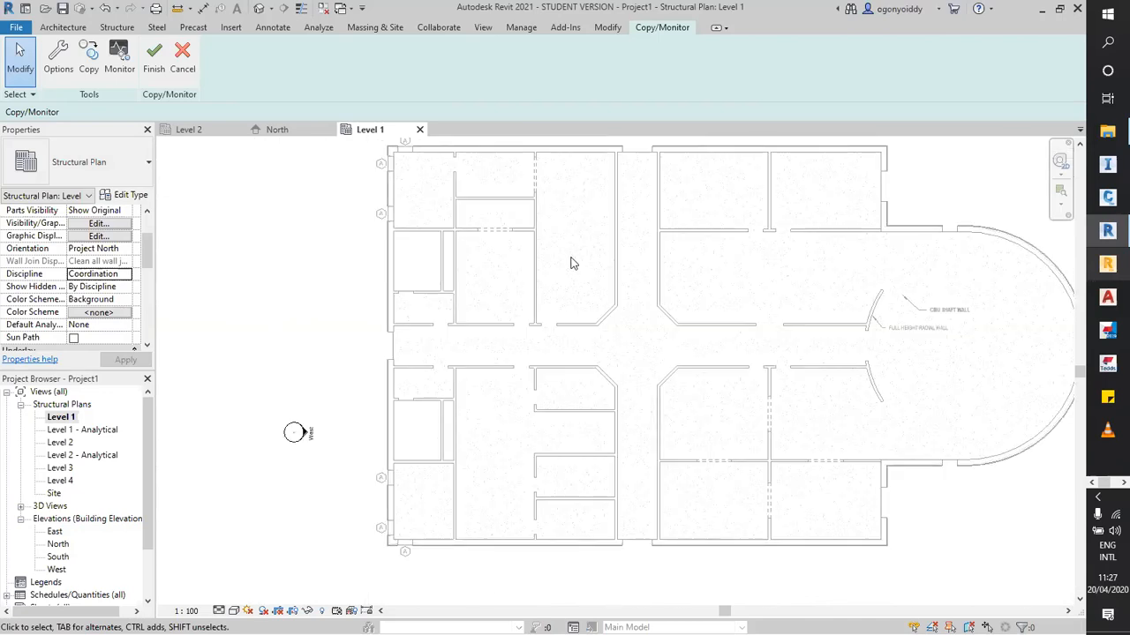
{"action": "scroll", "coordinate": [579, 291], "scroll_direction": "up", "scroll_amount": 5}
{"action": "scroll", "coordinate": [579, 309], "scroll_direction": "down", "scroll_amount": 5}
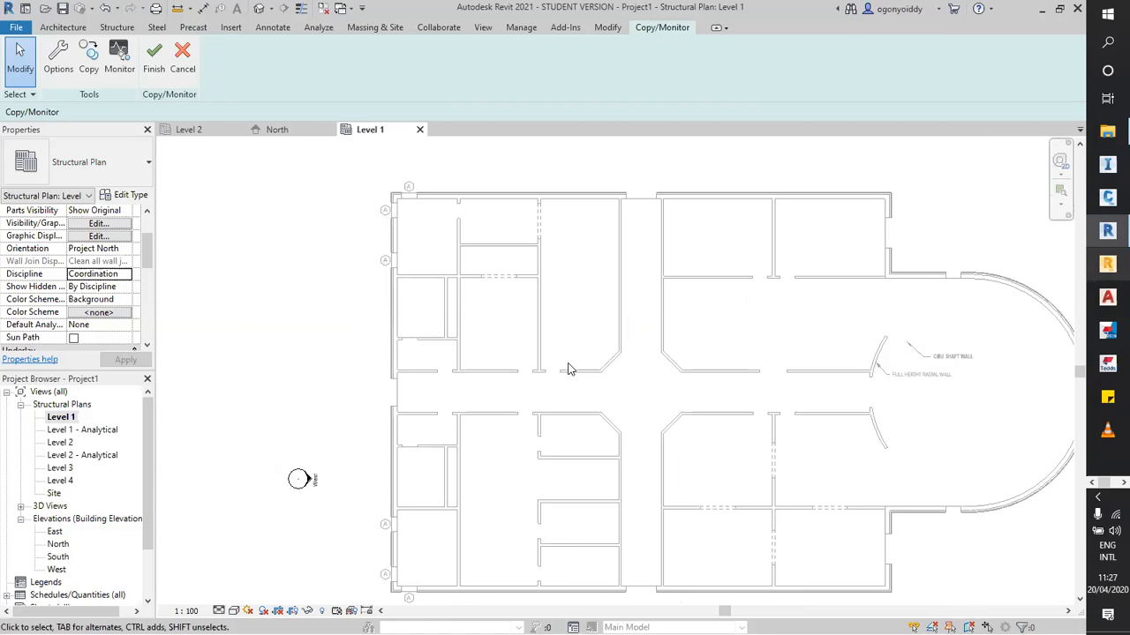
{"action": "scroll", "coordinate": [541, 245], "scroll_direction": "up", "scroll_amount": 4}
{"action": "scroll", "coordinate": [449, 270], "scroll_direction": "down", "scroll_amount": 4}
{"action": "scroll", "coordinate": [446, 270], "scroll_direction": "up", "scroll_amount": 5}
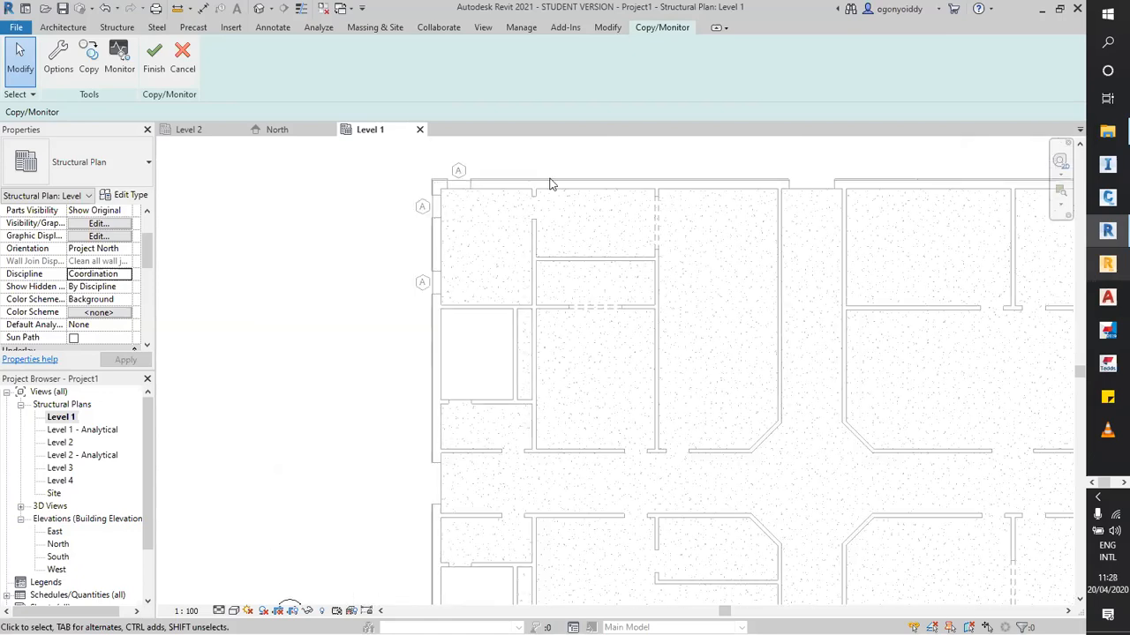
Reopen the annotation category display settings of the Architectural Model 2021.rvt link for the Level 1 plan.
{"action": "key", "text": "v"}
{"action": "key", "text": "g"}
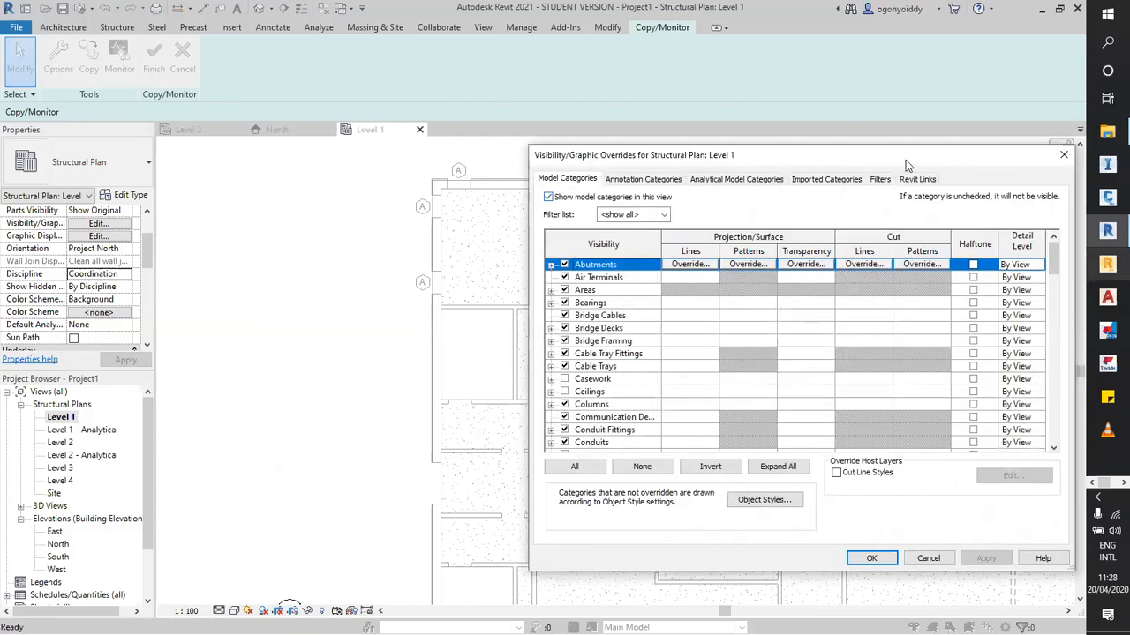
{"action": "left_click", "coordinate": [909, 179]}
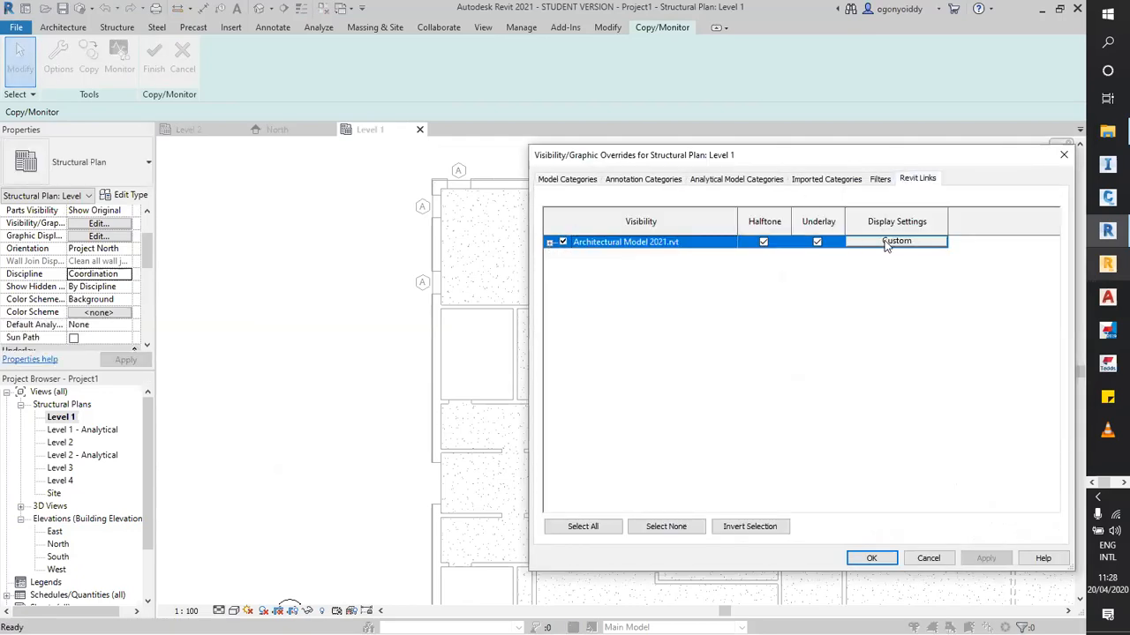
{"action": "left_click", "coordinate": [887, 245]}
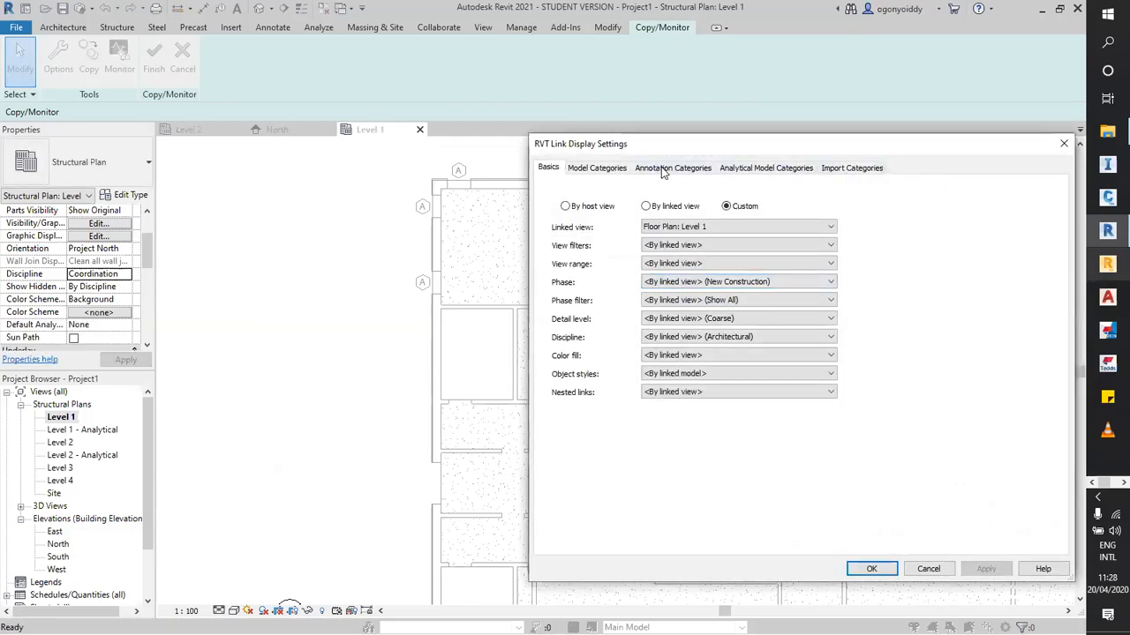
{"action": "left_click", "coordinate": [605, 168]}
{"action": "left_click", "coordinate": [673, 167]}
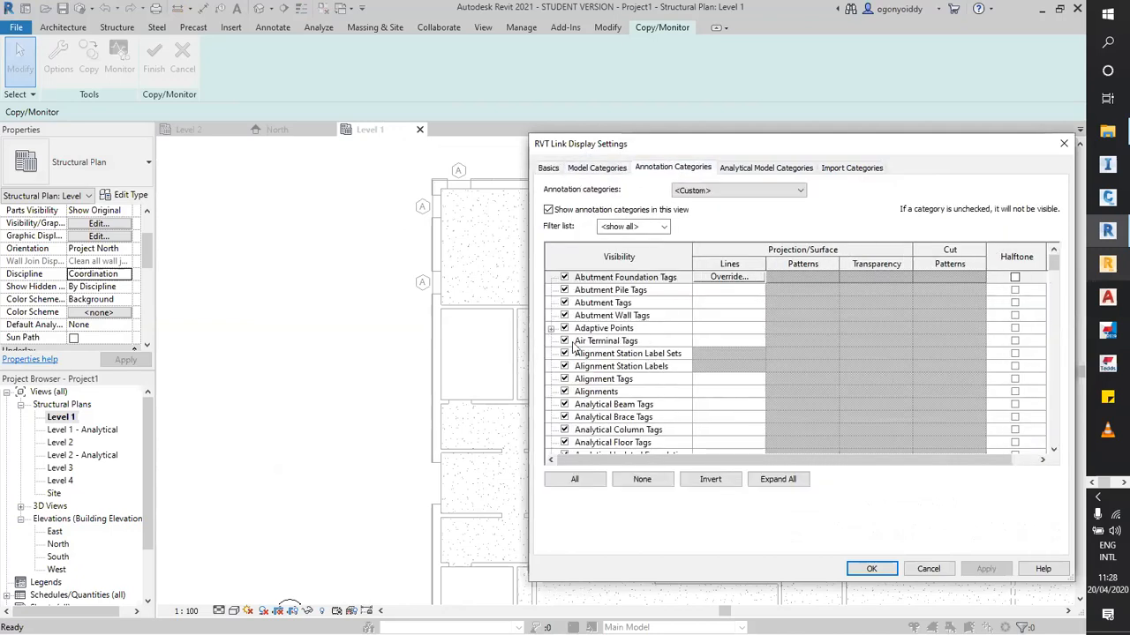
Hide the Window Tags annotation category of the linked Architectural Model 2021.rvt in the Level 1 structural plan.
{"action": "scroll", "coordinate": [601, 344], "scroll_direction": "down", "scroll_amount": 5}
{"action": "left_click", "coordinate": [599, 342]}
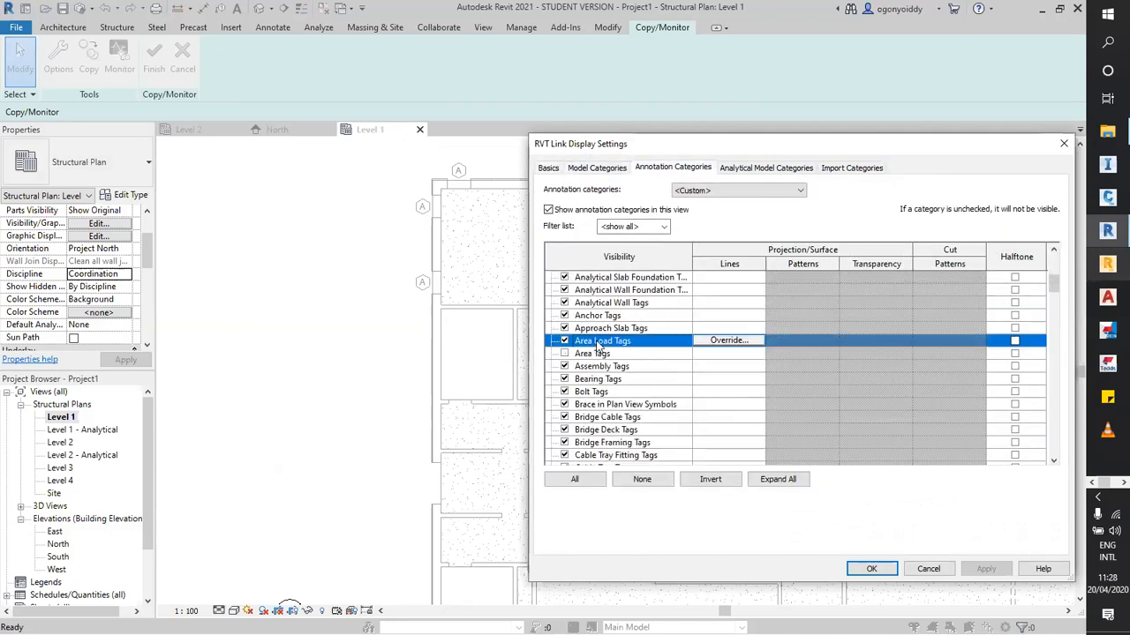
{"action": "key", "text": "w"}
{"action": "scroll", "coordinate": [580, 446], "scroll_direction": "down", "scroll_amount": 1}
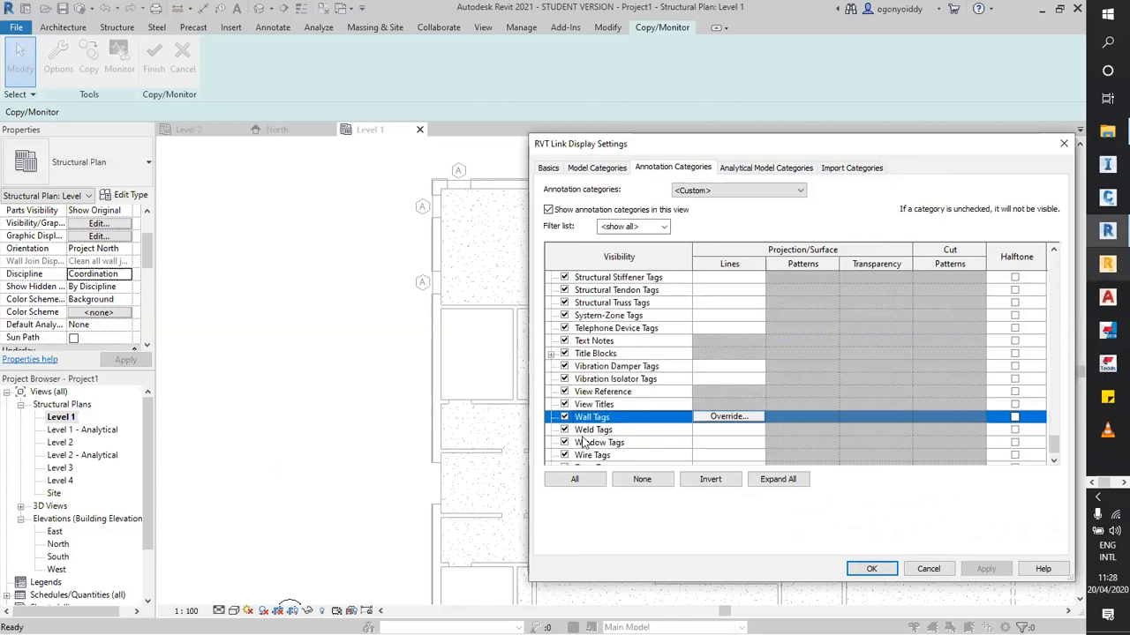
{"action": "left_click", "coordinate": [565, 442]}
{"action": "left_click", "coordinate": [986, 569]}
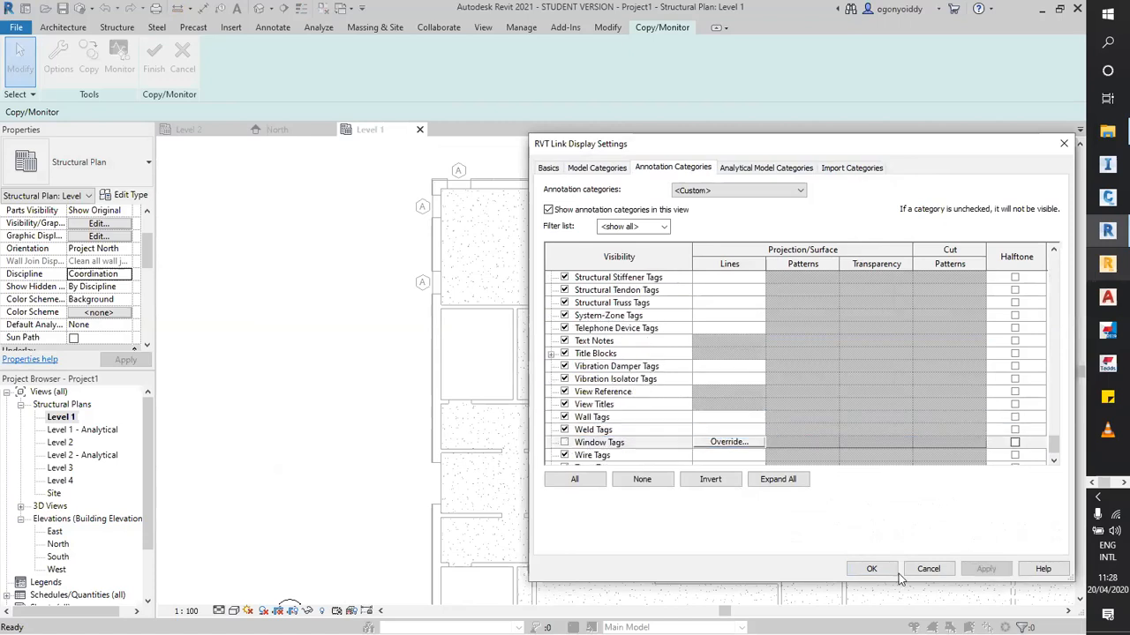
{"action": "left_click", "coordinate": [870, 569]}
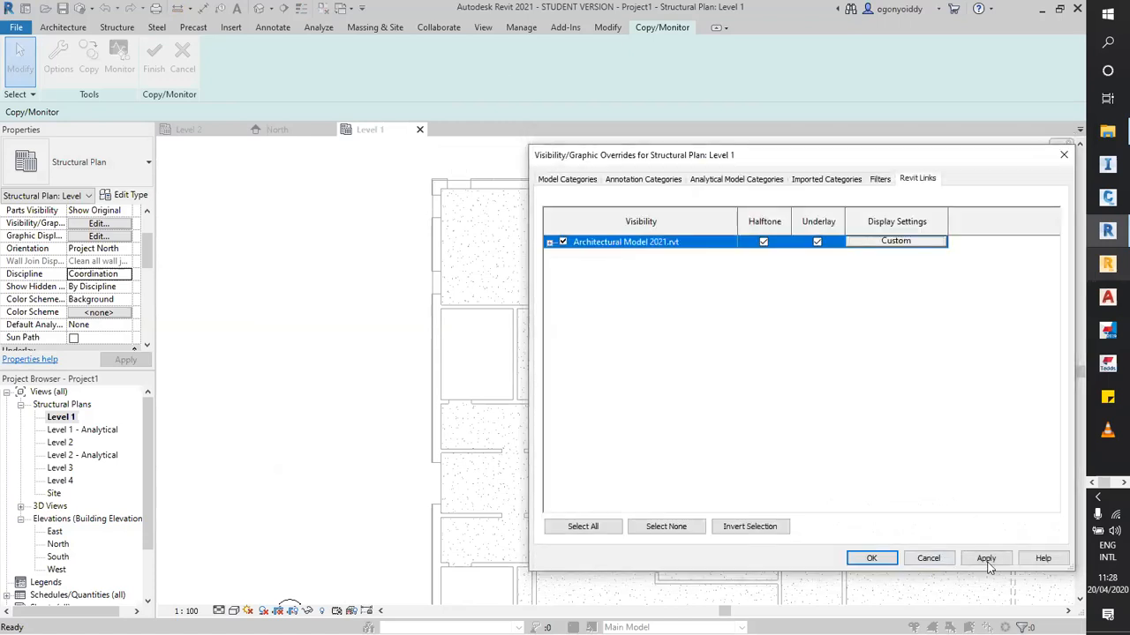
{"action": "left_click", "coordinate": [871, 558]}
Finish the Copy/Monitor session in the Level 1 structural plan.
{"action": "scroll", "coordinate": [638, 262], "scroll_direction": "down", "scroll_amount": 3}
{"action": "left_click", "coordinate": [154, 70]}
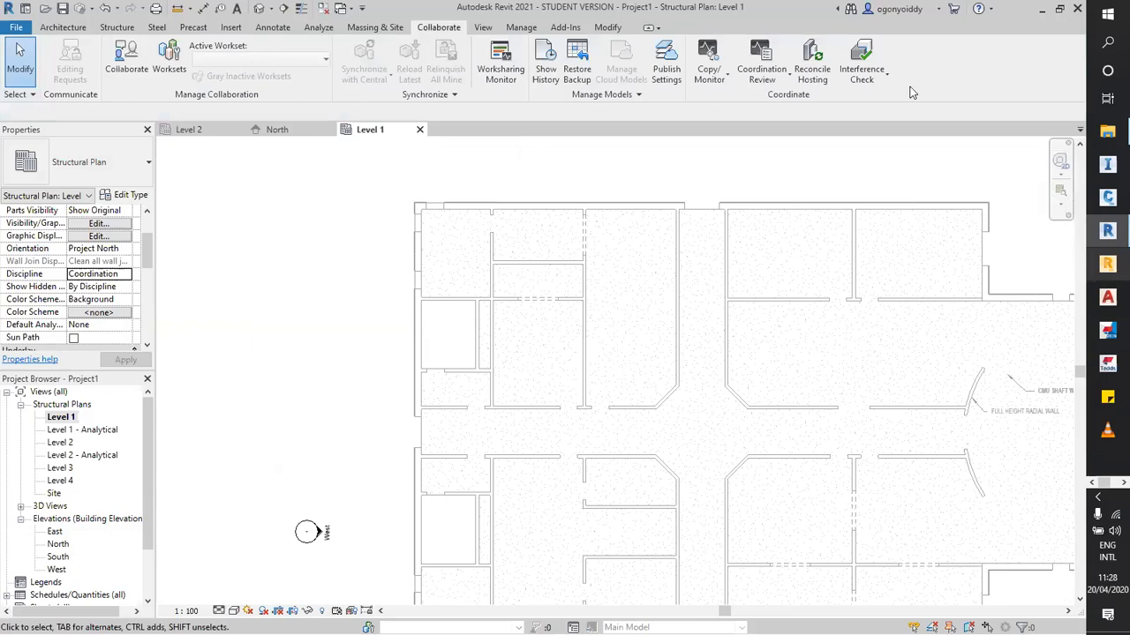
{"action": "scroll", "coordinate": [626, 234], "scroll_direction": "down", "scroll_amount": 3}
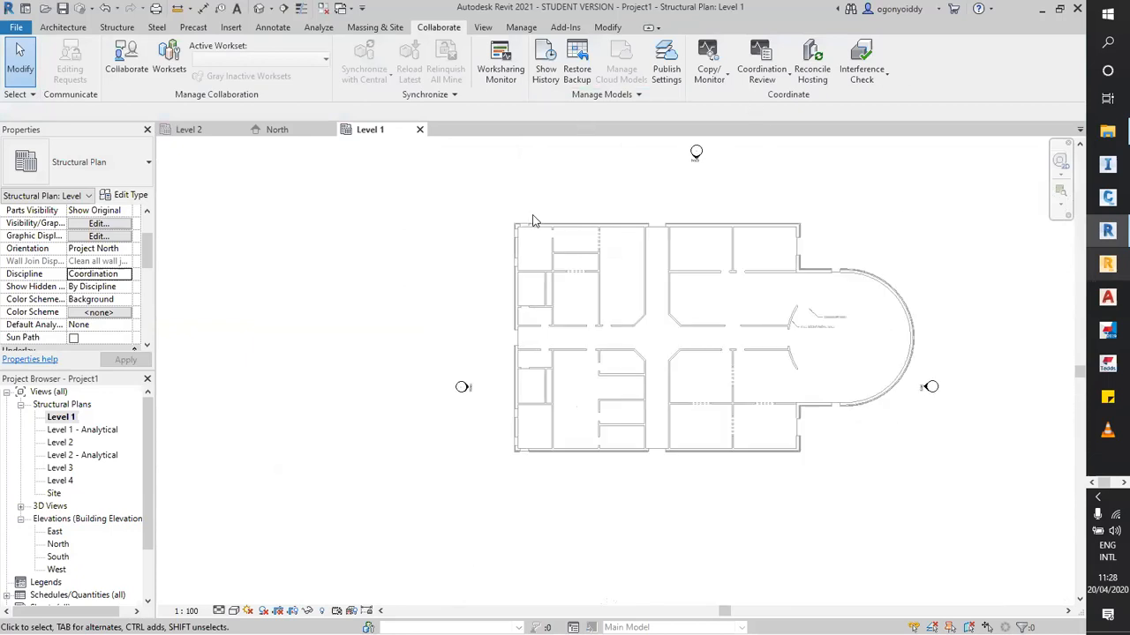
Open the North elevation and examine the level heads alongside the linked model's levels.
{"action": "left_click", "coordinate": [276, 131]}
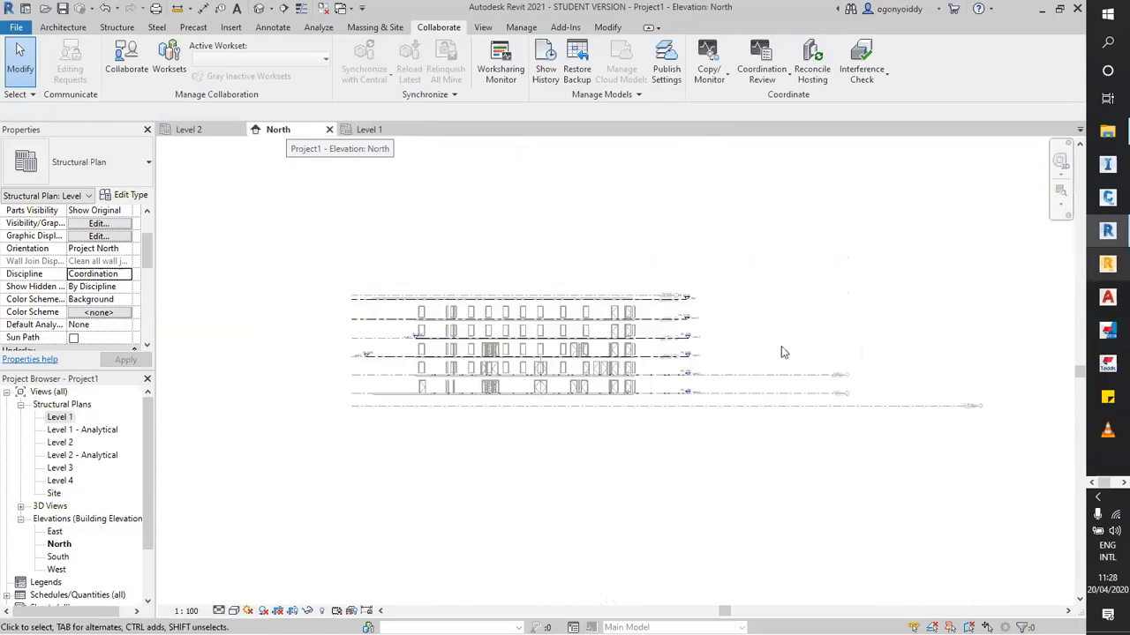
{"action": "scroll", "coordinate": [781, 353], "scroll_direction": "up", "scroll_amount": 5}
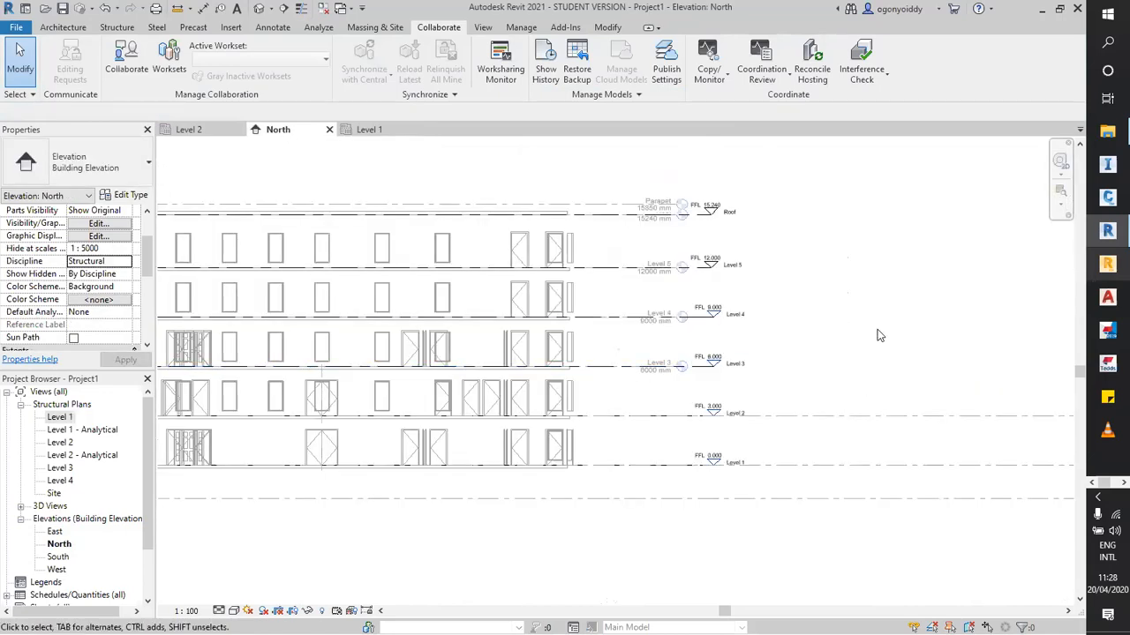
{"action": "scroll", "coordinate": [878, 336], "scroll_direction": "up", "scroll_amount": 4}
{"action": "scroll", "coordinate": [610, 320], "scroll_direction": "down", "scroll_amount": 3}
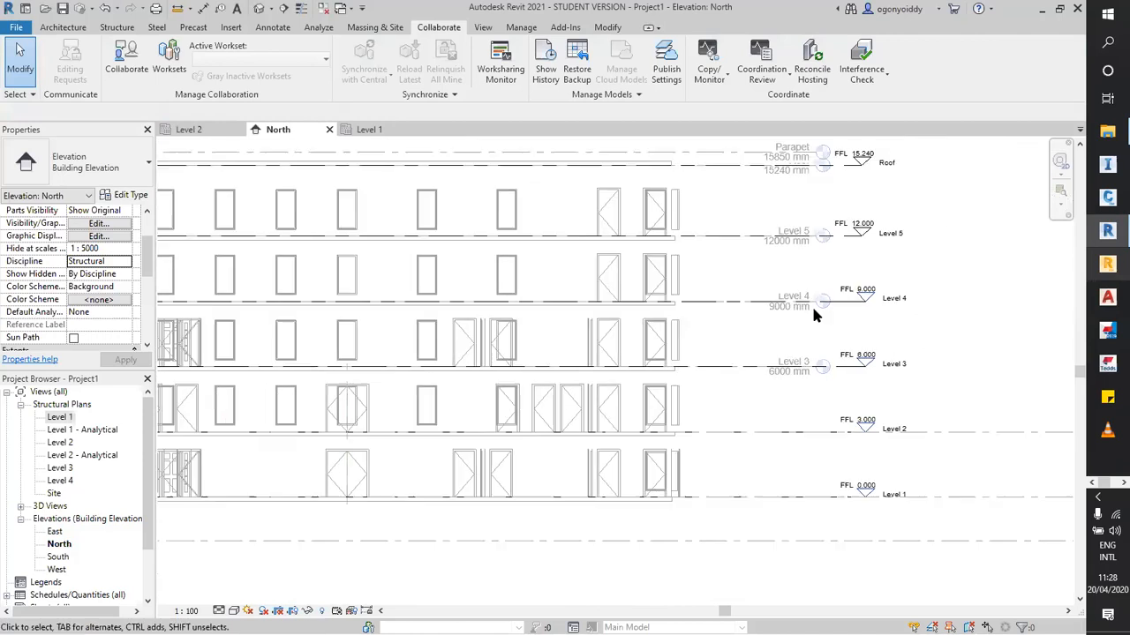
{"action": "scroll", "coordinate": [899, 153], "scroll_direction": "up", "scroll_amount": 3}
{"action": "scroll", "coordinate": [944, 242], "scroll_direction": "up", "scroll_amount": 3}
{"action": "scroll", "coordinate": [944, 243], "scroll_direction": "down", "scroll_amount": 5}
{"action": "scroll", "coordinate": [865, 536], "scroll_direction": "up", "scroll_amount": 5}
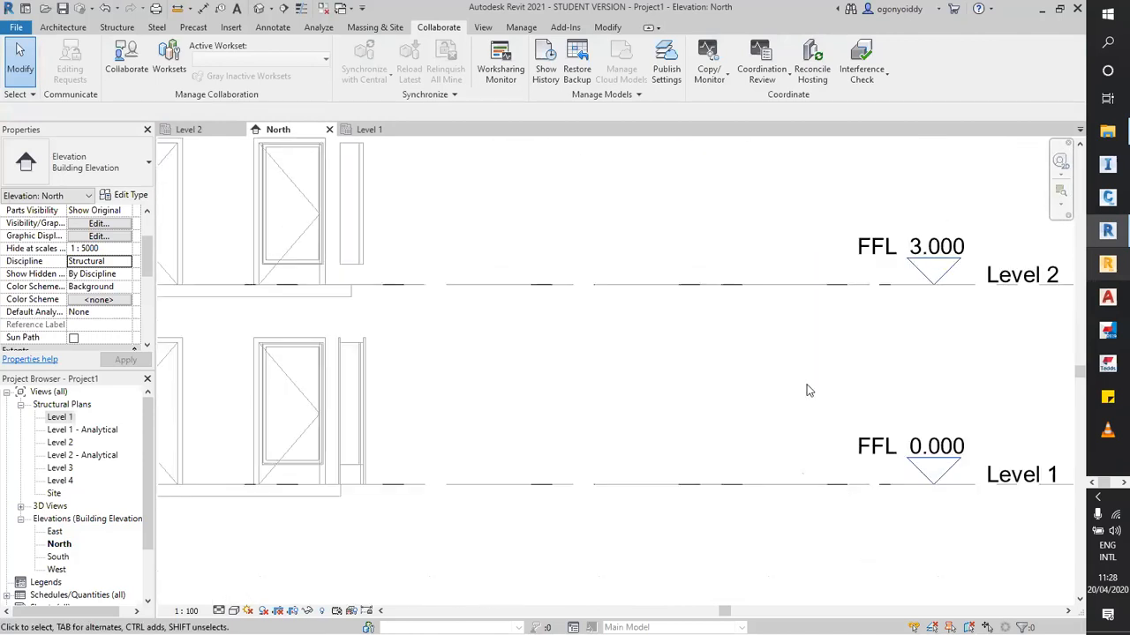
{"action": "scroll", "coordinate": [839, 424], "scroll_direction": "down", "scroll_amount": 2}
{"action": "scroll", "coordinate": [776, 388], "scroll_direction": "up", "scroll_amount": 2}
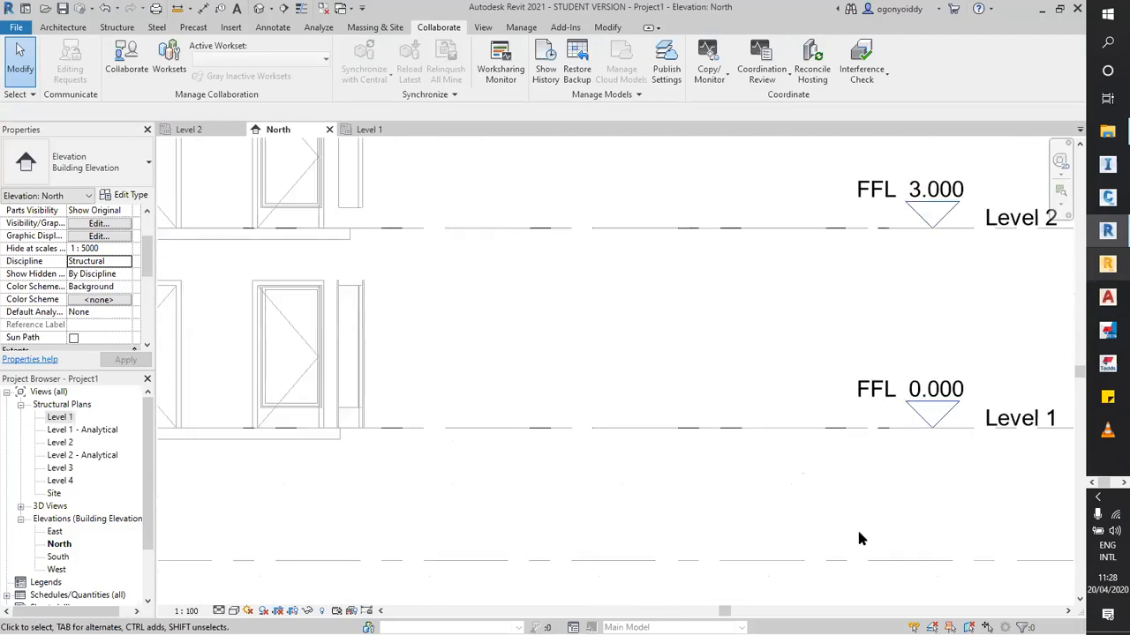
{"action": "scroll", "coordinate": [840, 474], "scroll_direction": "down", "scroll_amount": 3}
{"action": "scroll", "coordinate": [908, 312], "scroll_direction": "up", "scroll_amount": 3}
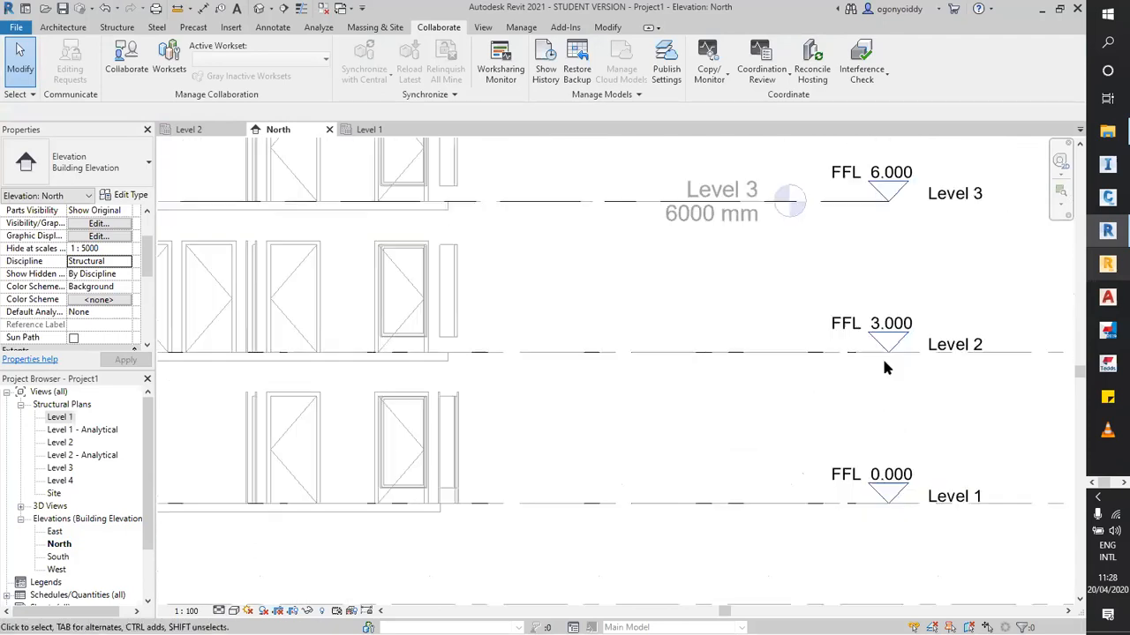
Try changing the elevation of monitored Level 2 to 4.000 and close the coordination alert.
{"action": "left_click", "coordinate": [915, 318]}
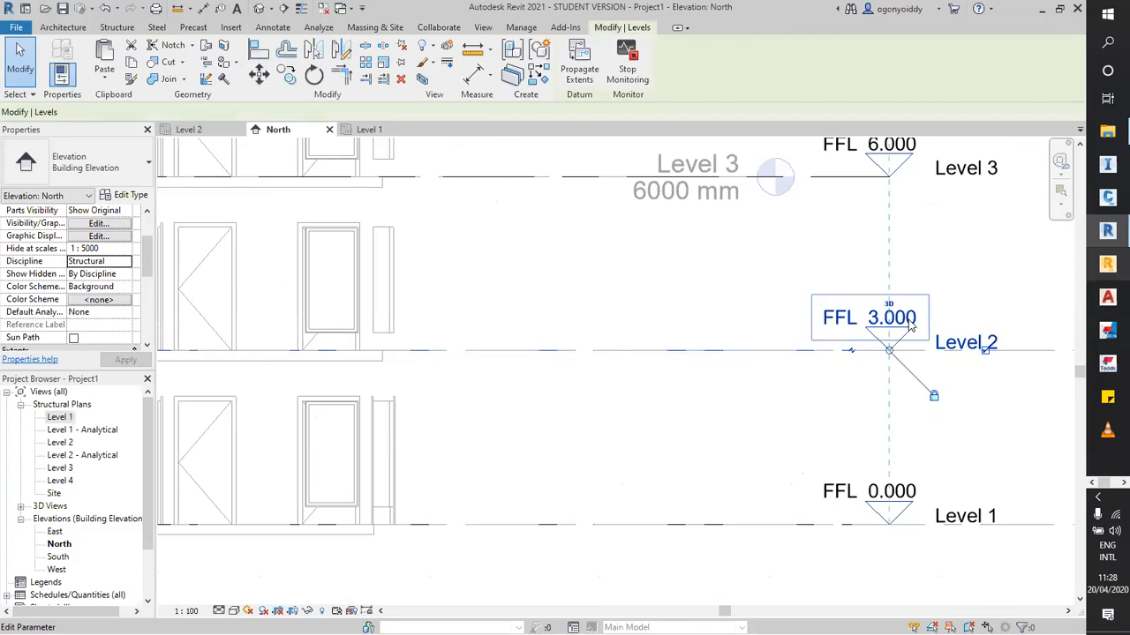
{"action": "left_click", "coordinate": [893, 323]}
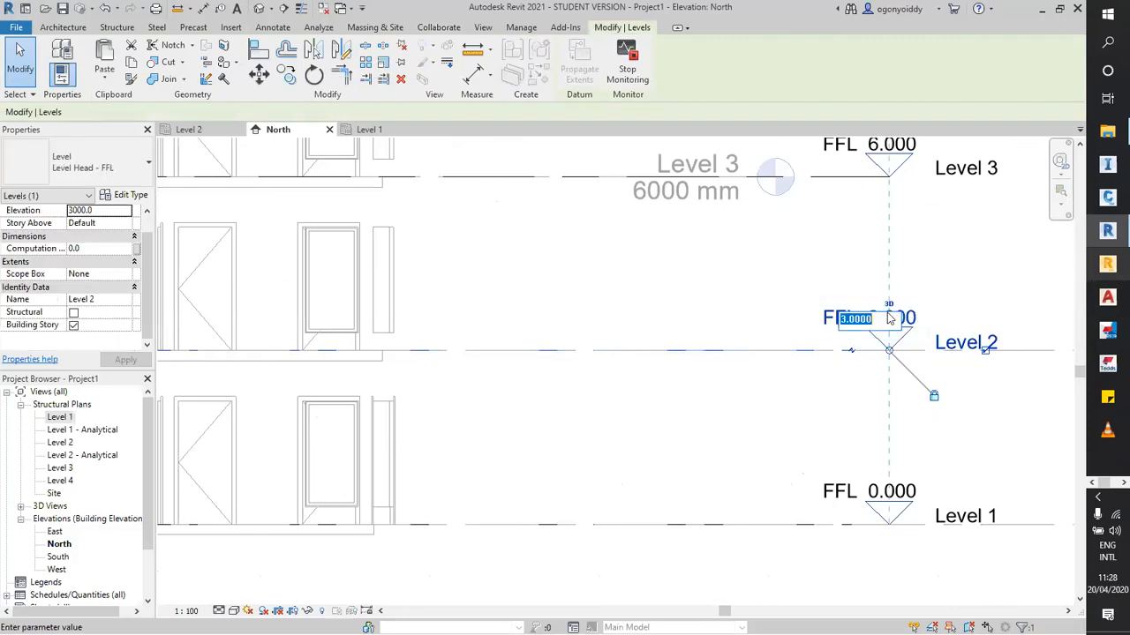
{"action": "type", "text": "4"}
{"action": "key", "text": "Return"}
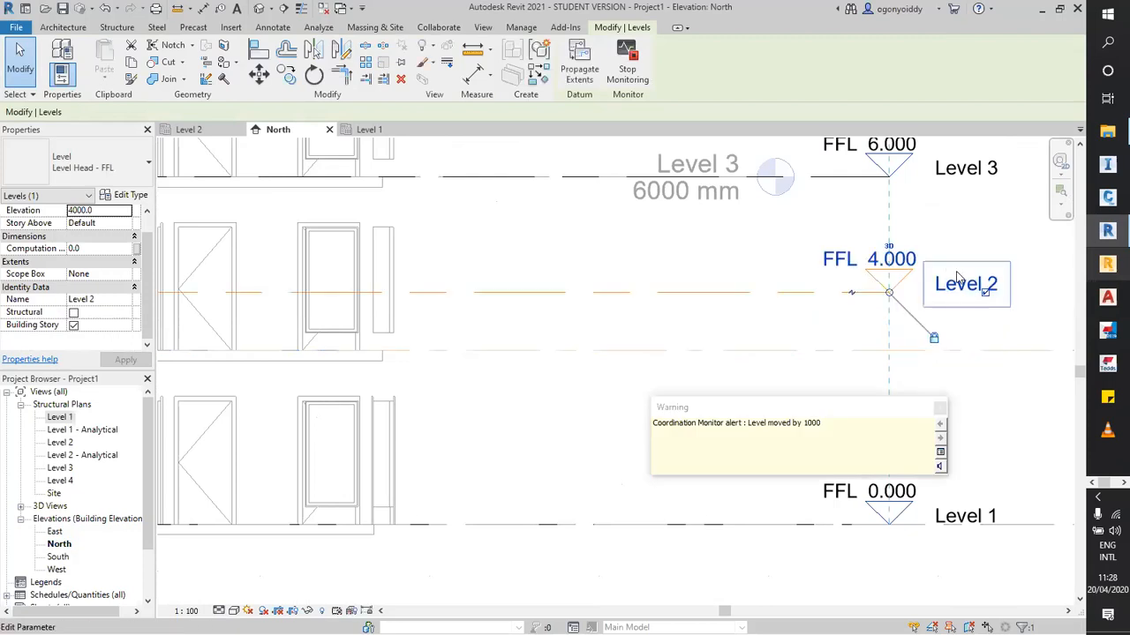
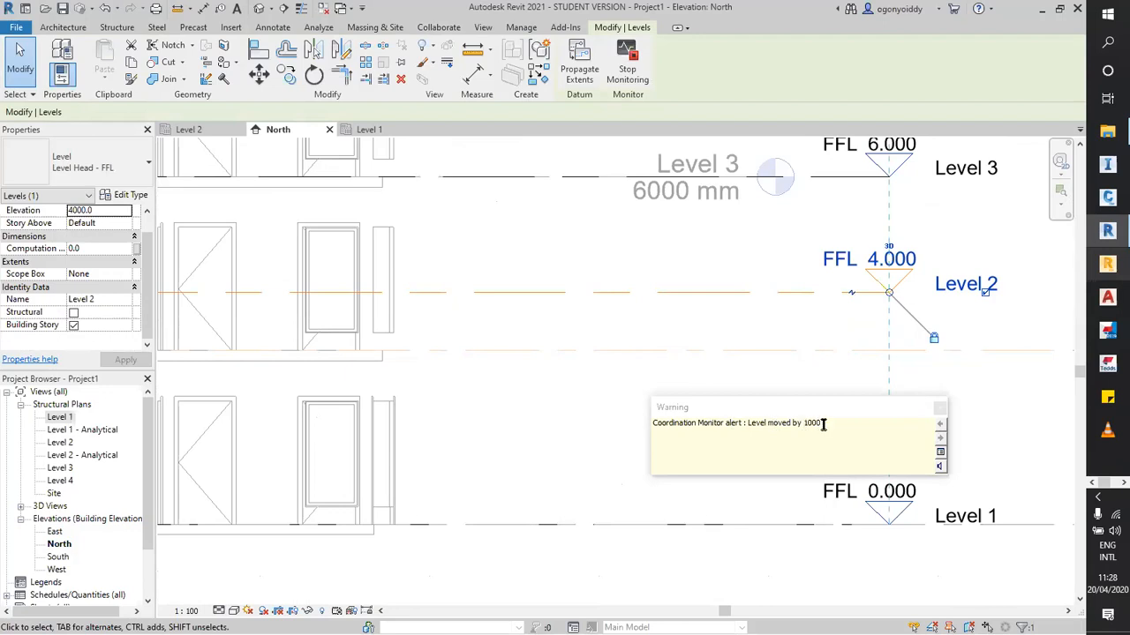
{"action": "left_click", "coordinate": [941, 408]}
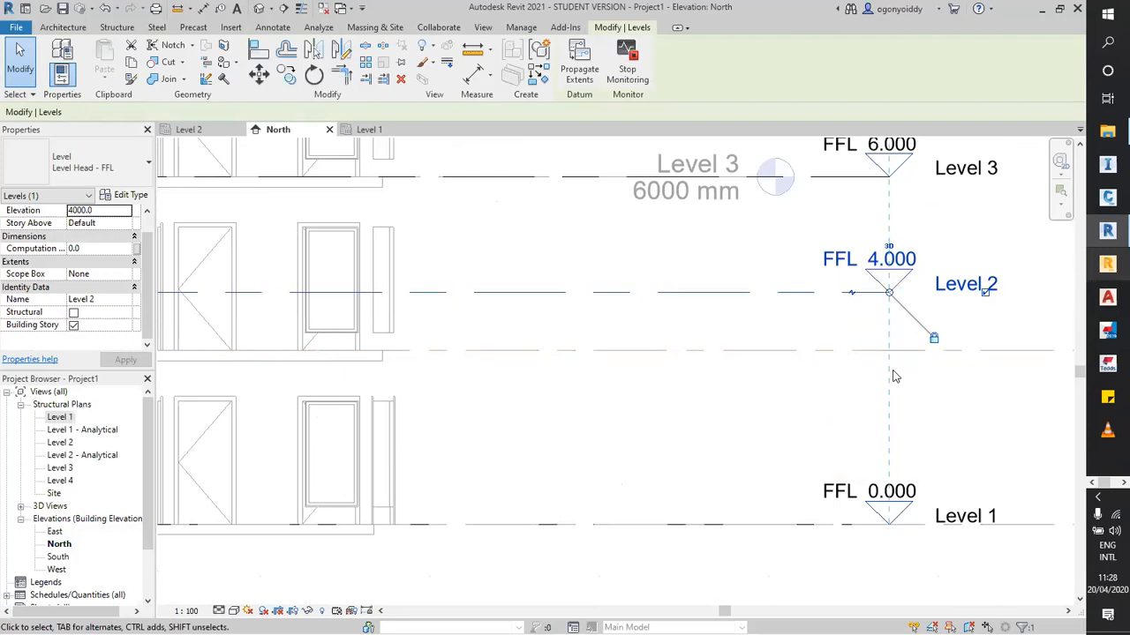
Compare the moved Level 2 with the linked architectural model's Level 2 in the North elevation.
{"action": "scroll", "coordinate": [706, 279], "scroll_direction": "down", "scroll_amount": 3}
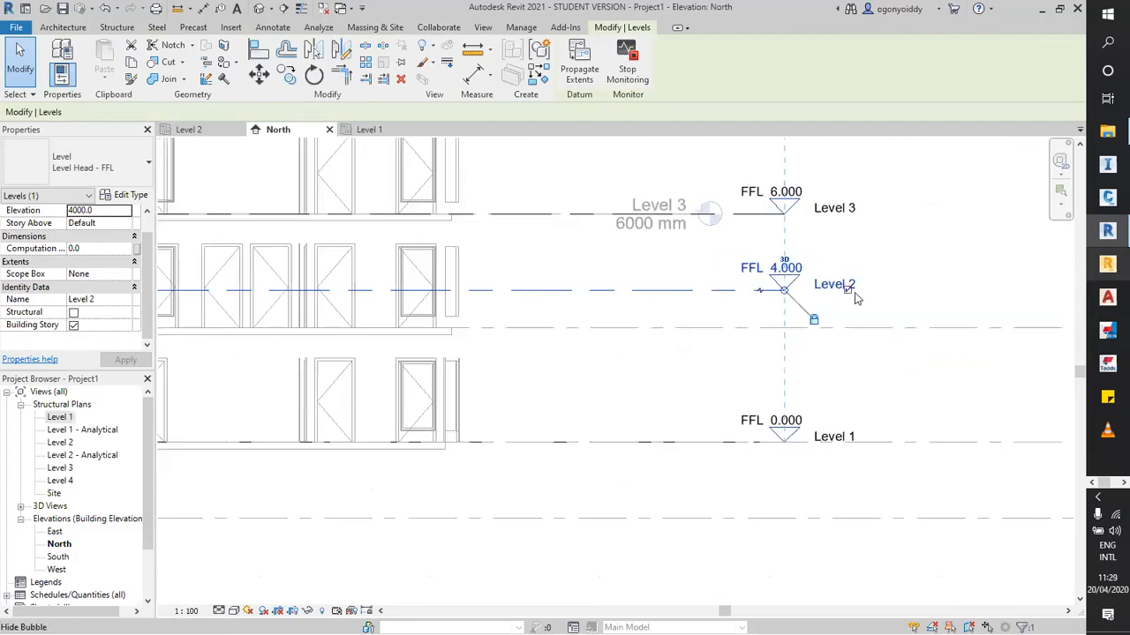
{"action": "scroll", "coordinate": [842, 306], "scroll_direction": "down", "scroll_amount": 2}
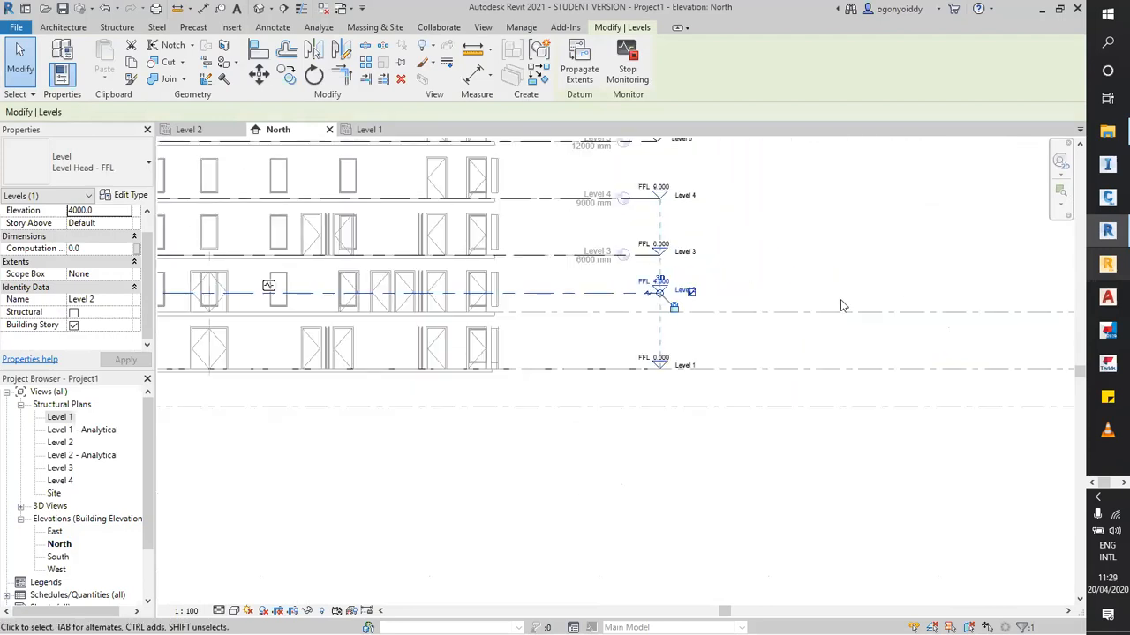
{"action": "scroll", "coordinate": [686, 307], "scroll_direction": "down", "scroll_amount": 1}
{"action": "scroll", "coordinate": [892, 316], "scroll_direction": "up", "scroll_amount": 4}
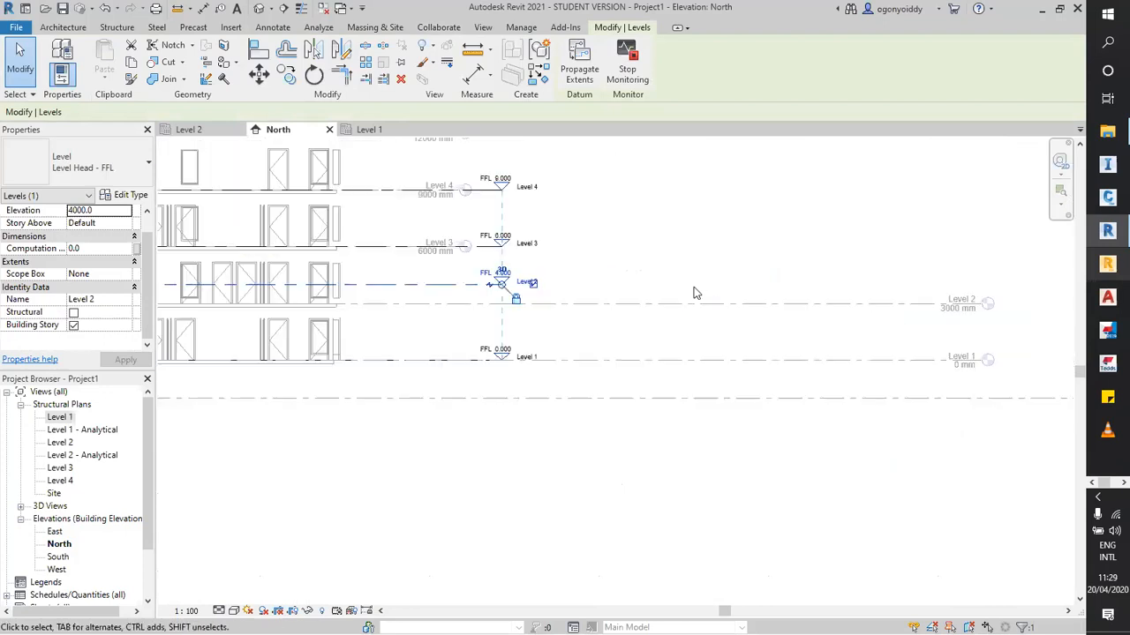
{"action": "scroll", "coordinate": [958, 323], "scroll_direction": "down", "scroll_amount": 1}
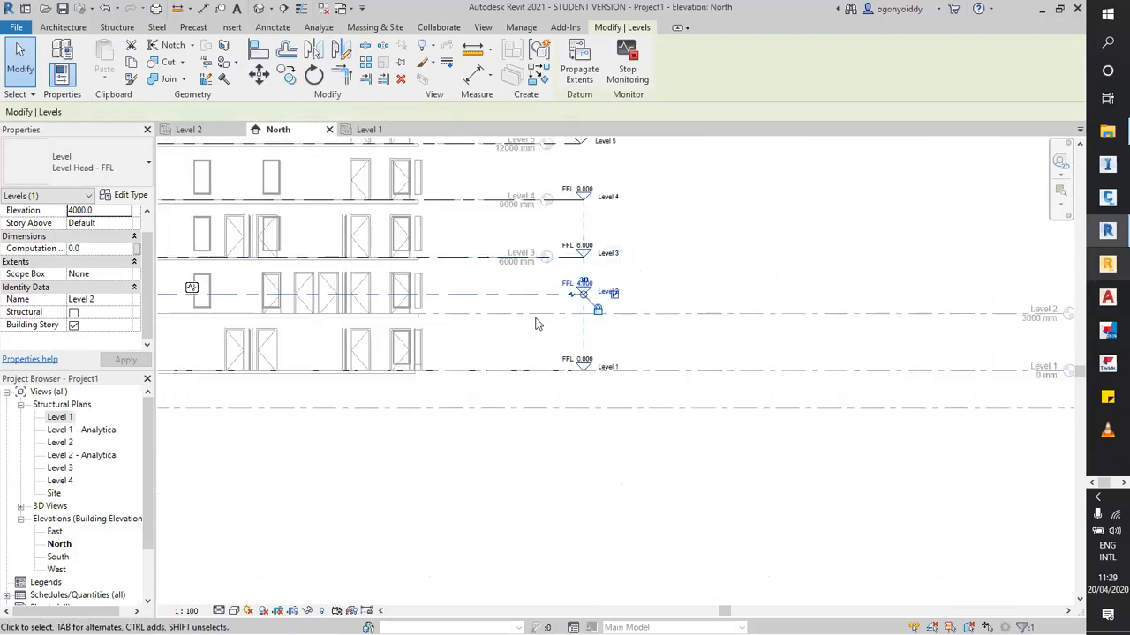
{"action": "scroll", "coordinate": [629, 326], "scroll_direction": "up", "scroll_amount": 4}
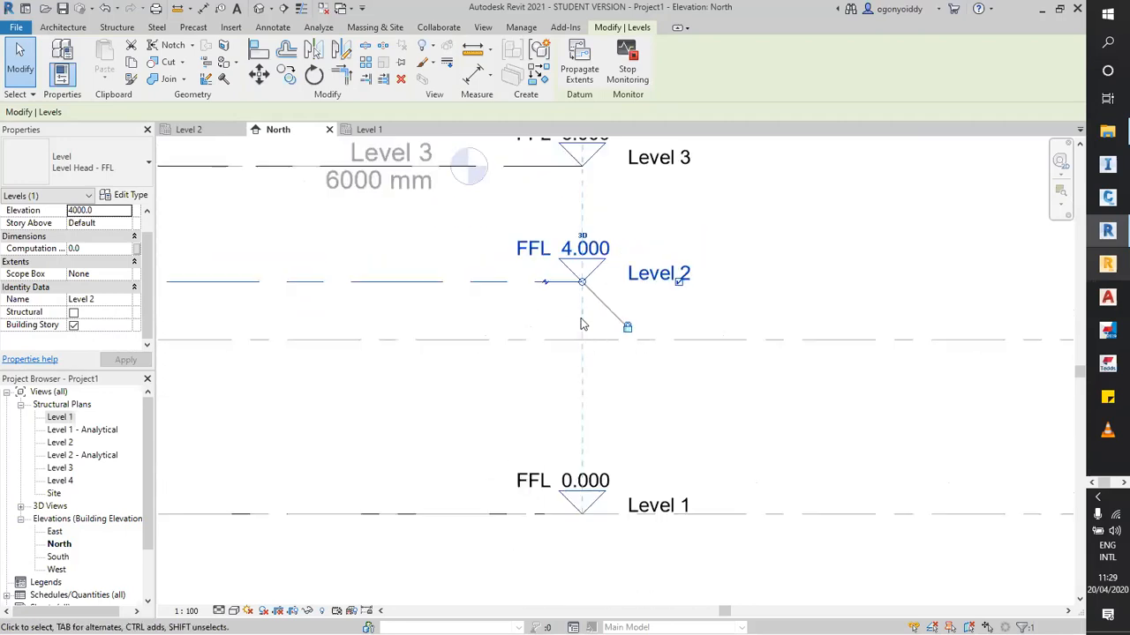
{"action": "scroll", "coordinate": [618, 335], "scroll_direction": "up", "scroll_amount": 2}
{"action": "scroll", "coordinate": [797, 315], "scroll_direction": "down", "scroll_amount": 4}
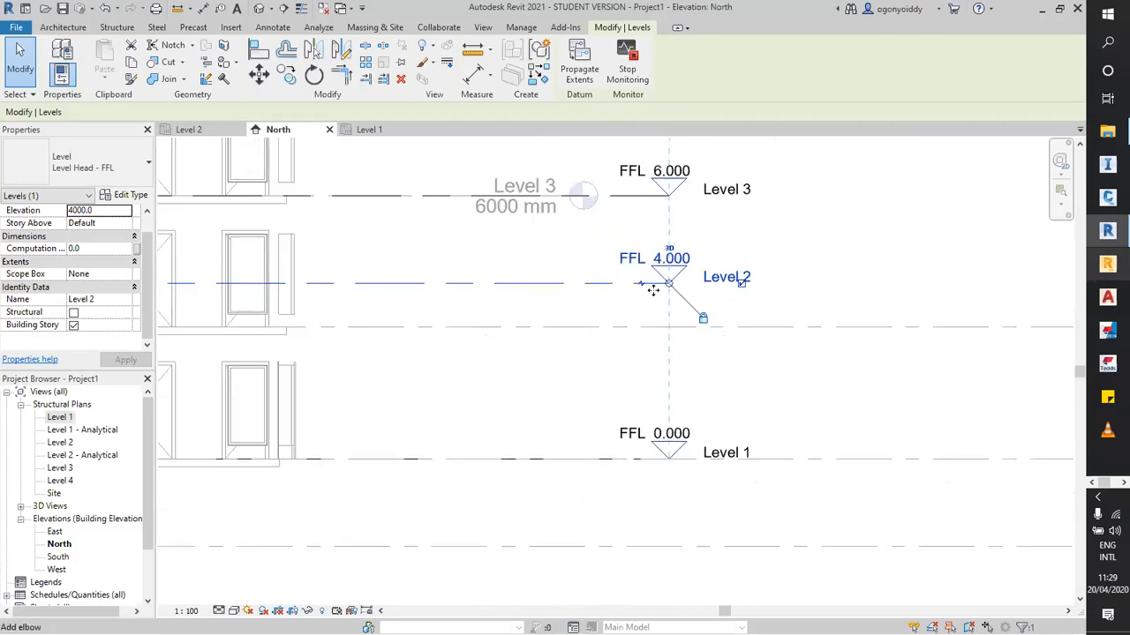
Undo the last elevation change of Level 2, clear the selection and review the levels.
{"action": "key", "text": "ctrl+z"}
{"action": "left_click", "coordinate": [800, 298]}
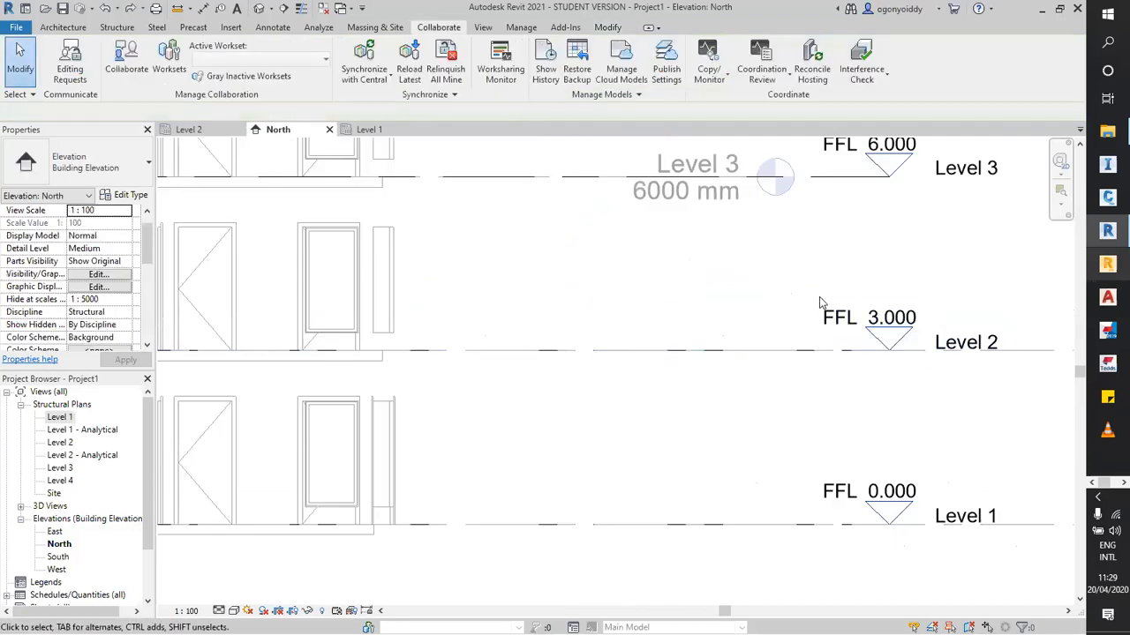
{"action": "scroll", "coordinate": [805, 293], "scroll_direction": "down", "scroll_amount": 5}
{"action": "scroll", "coordinate": [805, 297], "scroll_direction": "up", "scroll_amount": 4}
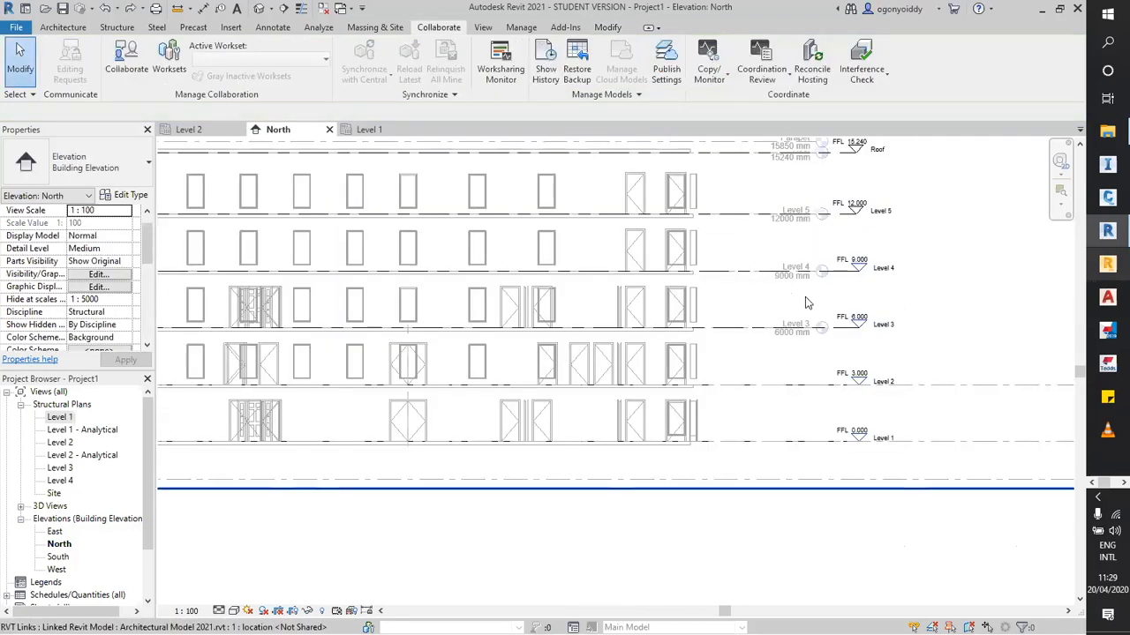
{"action": "scroll", "coordinate": [802, 303], "scroll_direction": "down", "scroll_amount": 1}
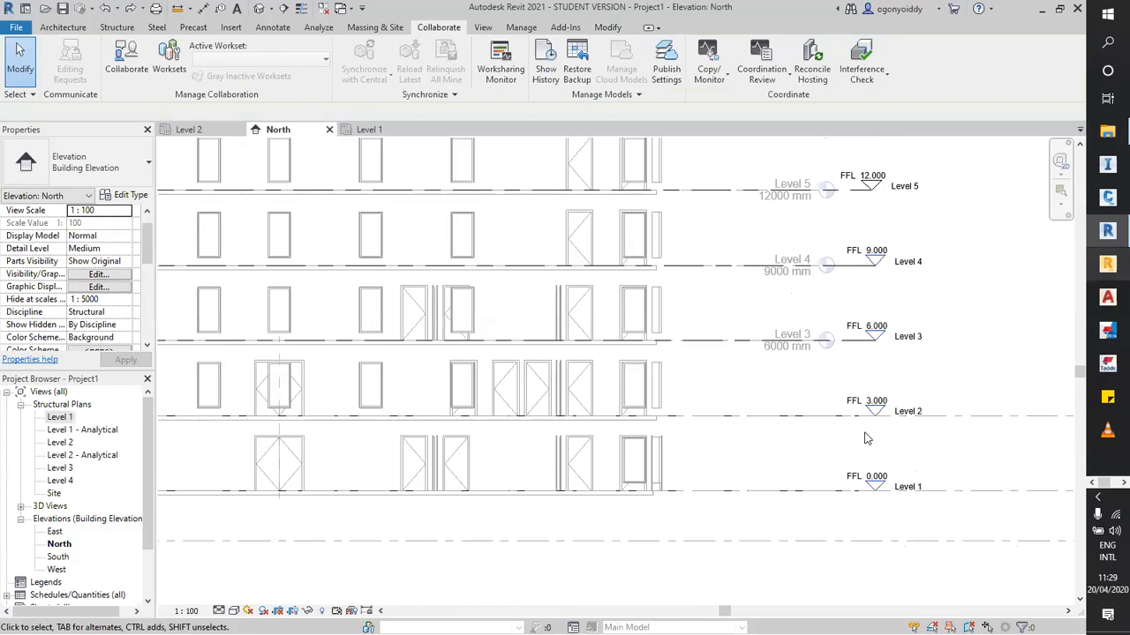
{"action": "scroll", "coordinate": [863, 434], "scroll_direction": "up", "scroll_amount": 2}
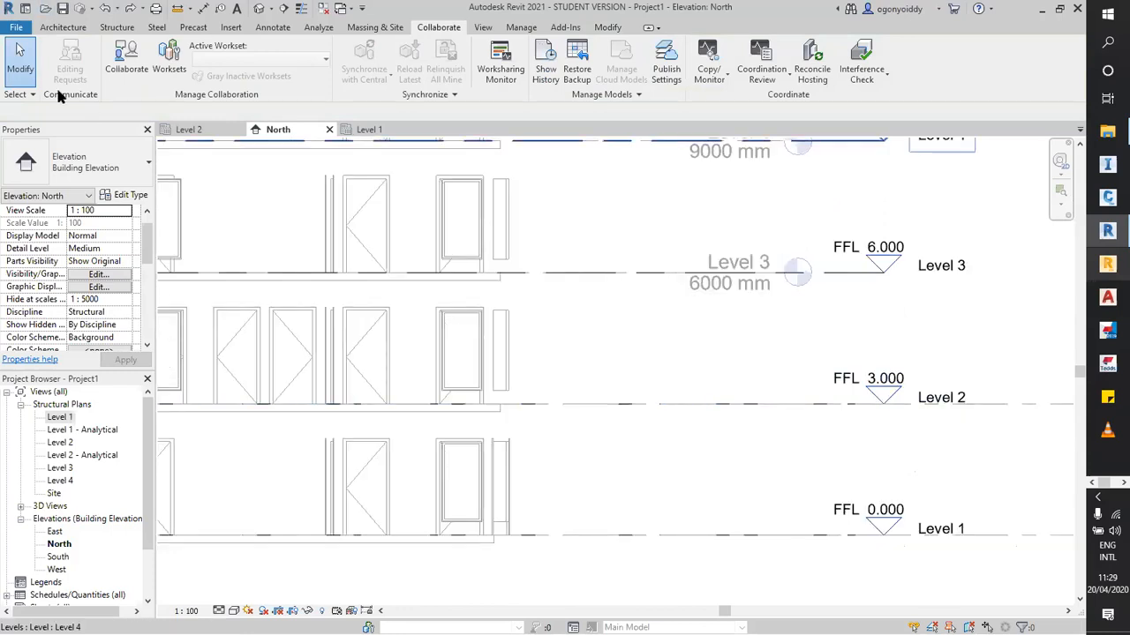
Save the project as "Structural Model 1" in the REVIT 21 folder.
{"action": "left_click", "coordinate": [16, 28]}
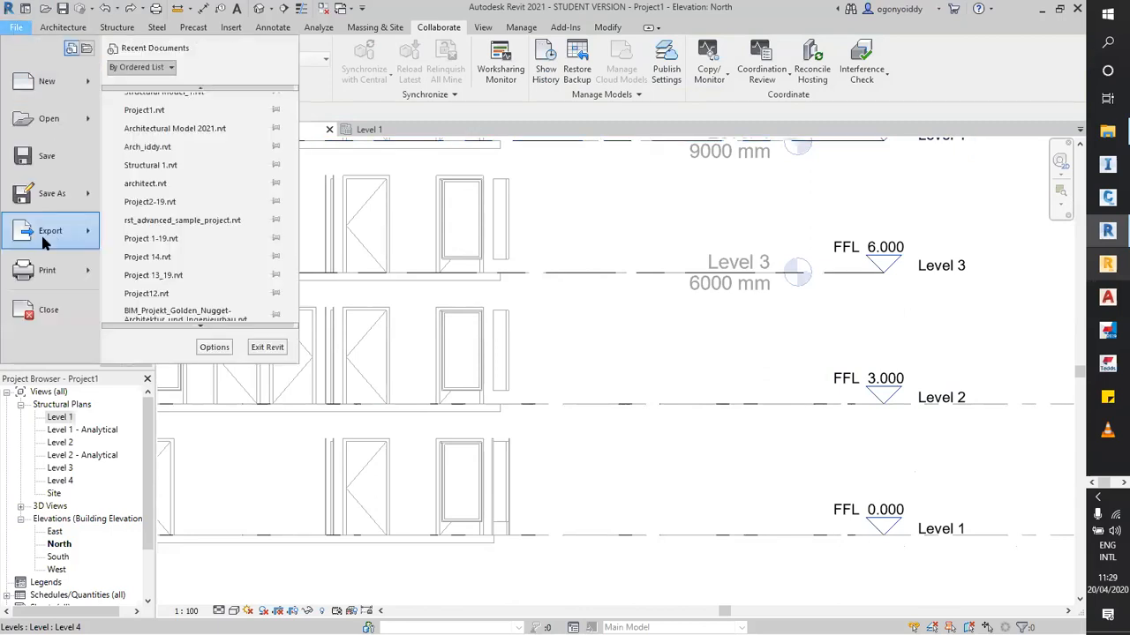
{"action": "left_click", "coordinate": [44, 156]}
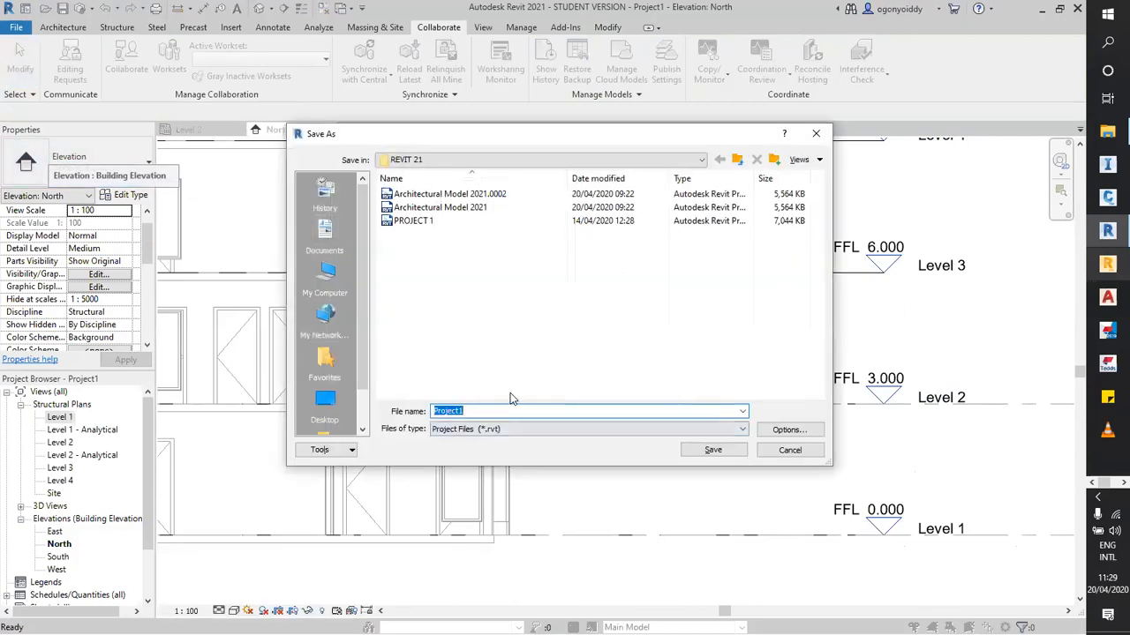
{"action": "type", "text": "Struc"}
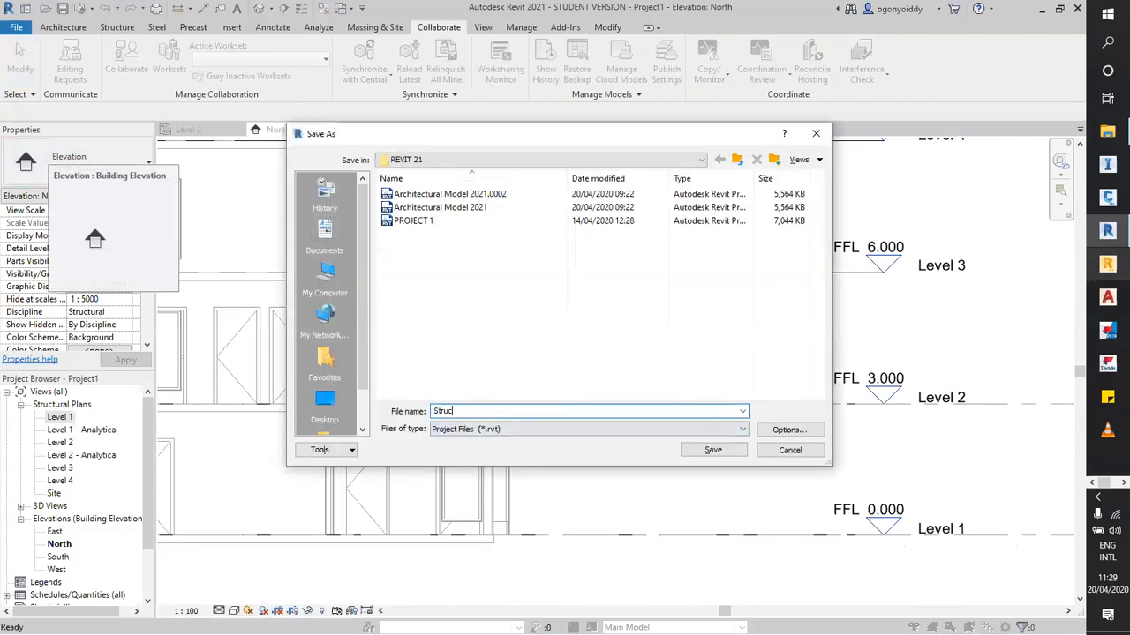
{"action": "type", "text": "tural Model 1"}
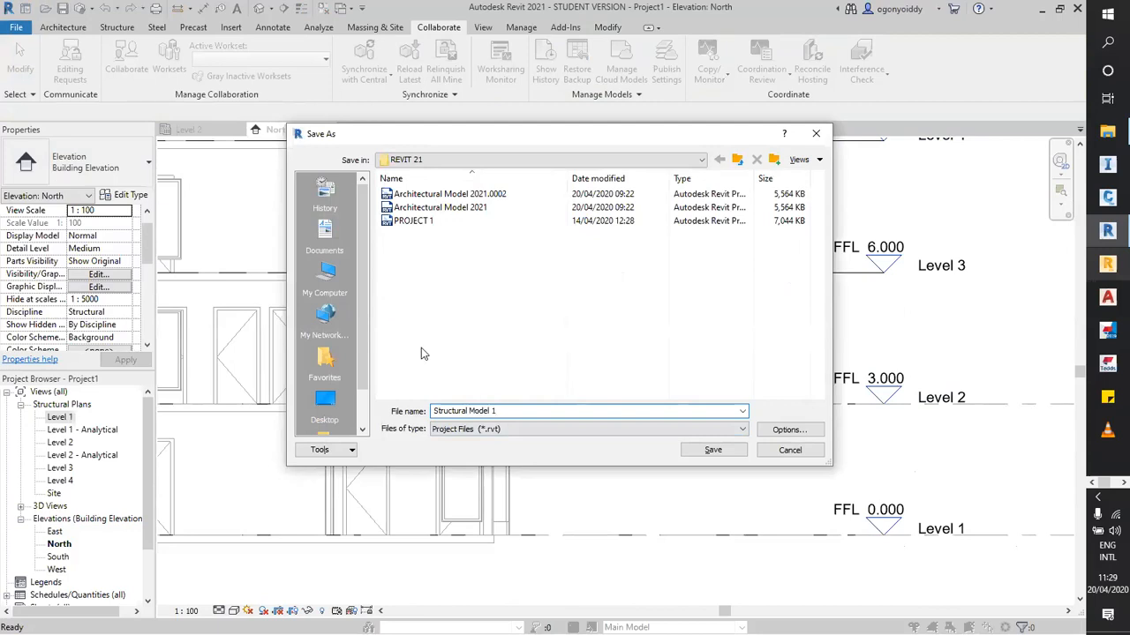
{"action": "left_click", "coordinate": [714, 451]}
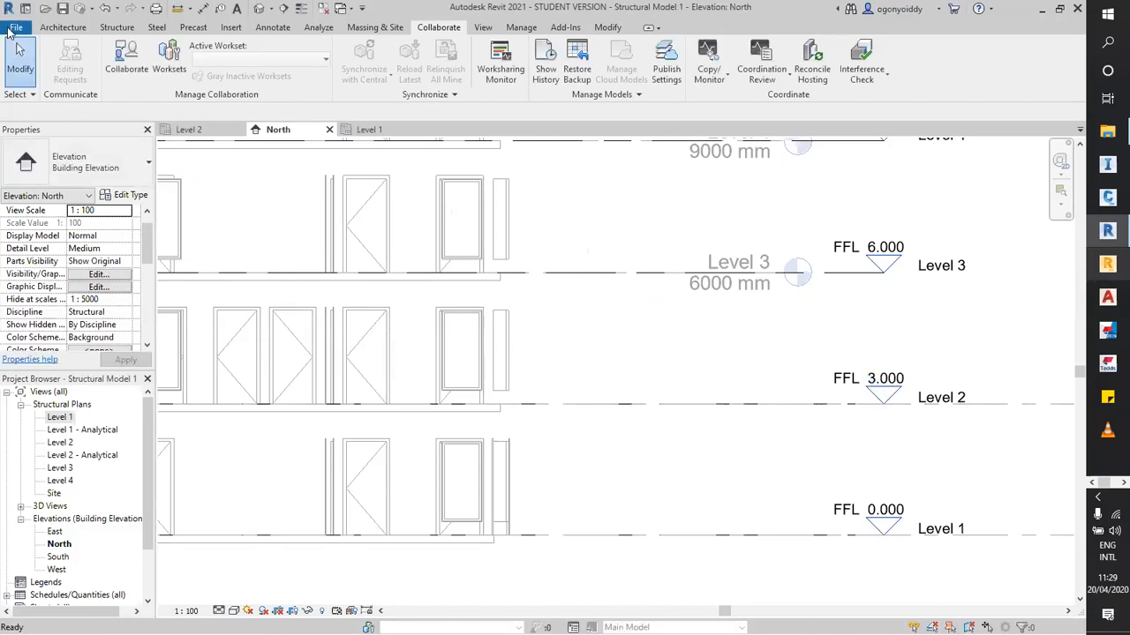
Close the structural model and open Architectural Model 2021 from the REVIT 21 folder.
{"action": "left_click", "coordinate": [32, 316]}
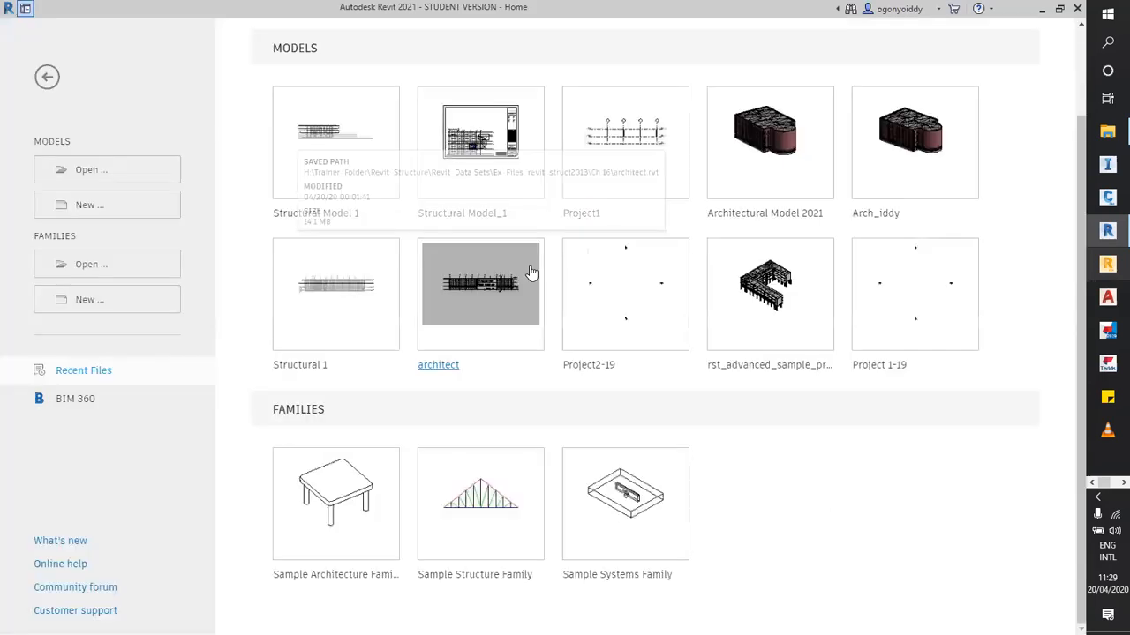
{"action": "left_click", "coordinate": [88, 169]}
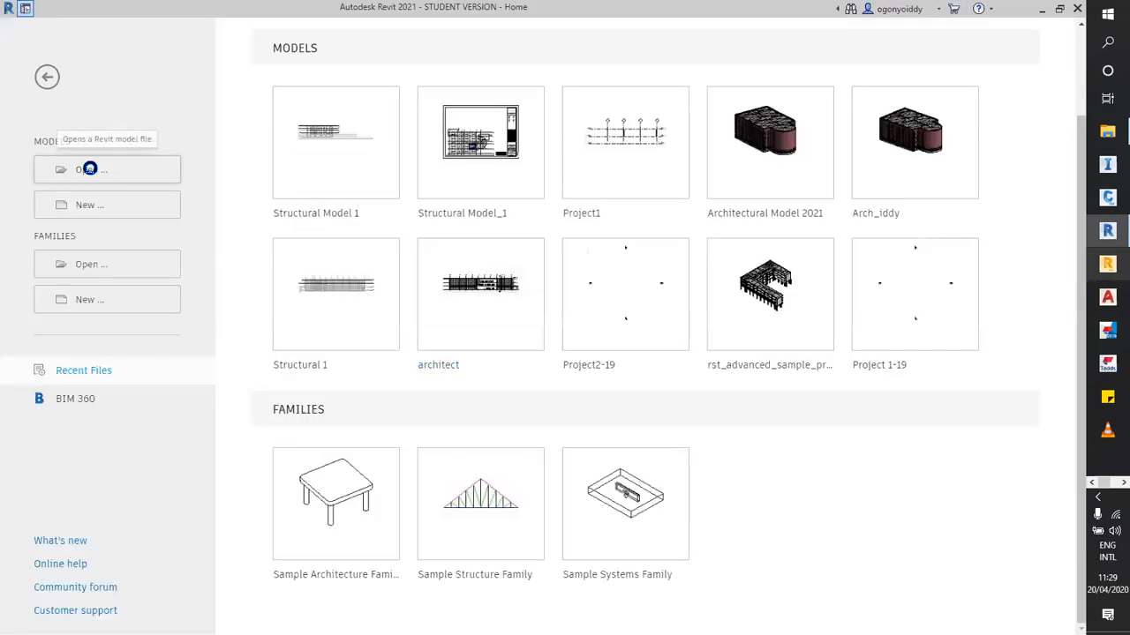
{"action": "left_click", "coordinate": [429, 229]}
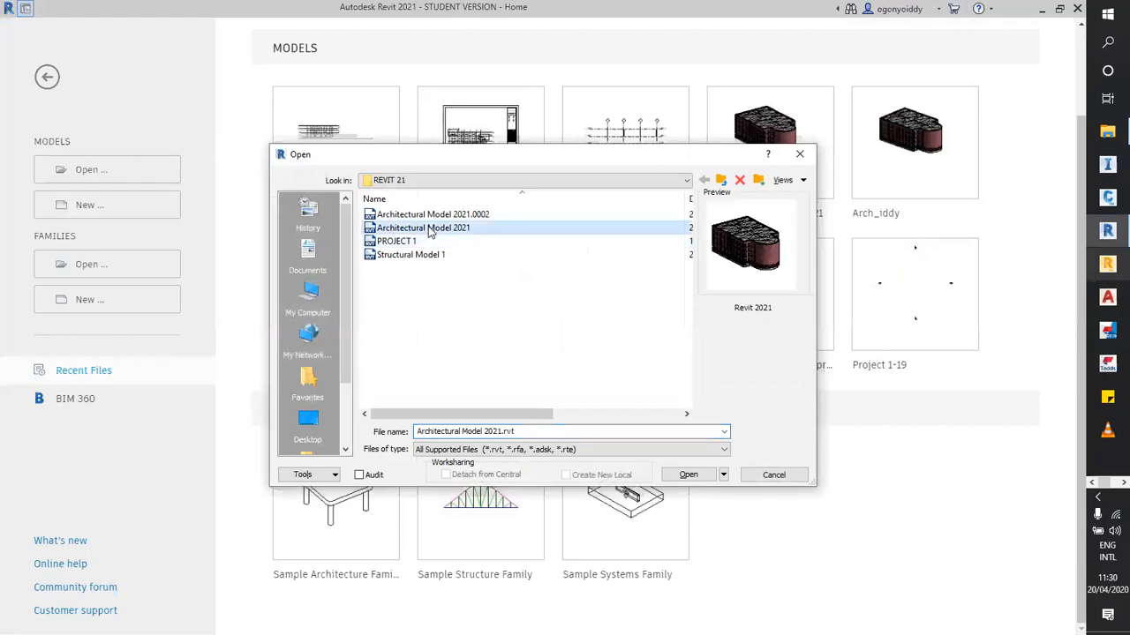
{"action": "left_click", "coordinate": [687, 476]}
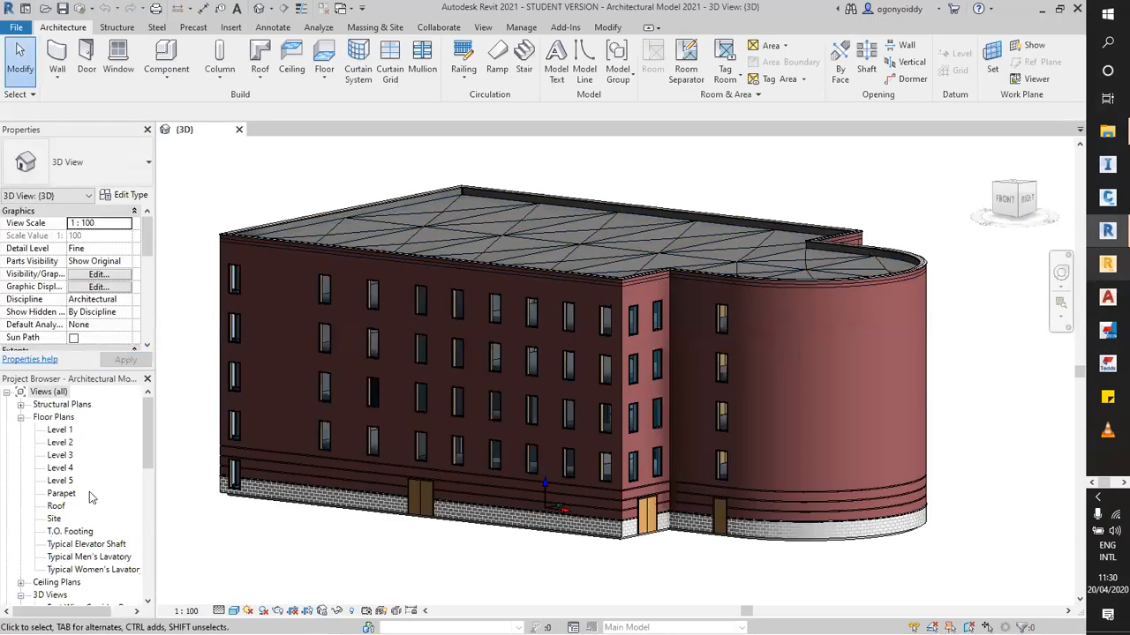
Open the South building elevation of the architectural model.
{"action": "scroll", "coordinate": [89, 498], "scroll_direction": "down", "scroll_amount": 5}
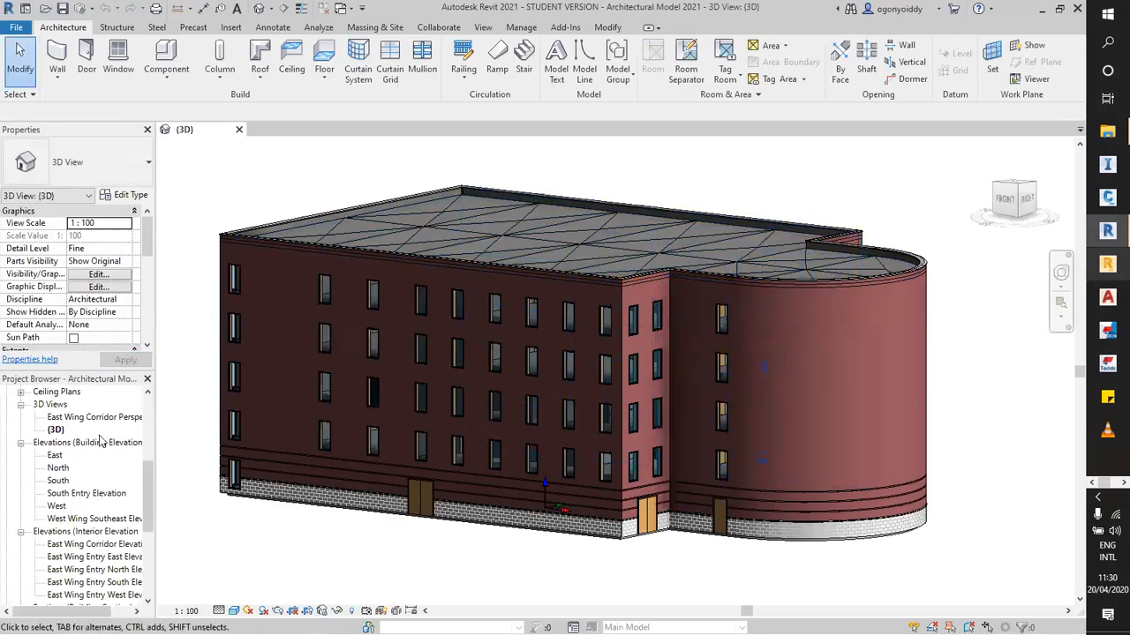
{"action": "scroll", "coordinate": [80, 433], "scroll_direction": "up", "scroll_amount": 2}
{"action": "scroll", "coordinate": [70, 441], "scroll_direction": "down", "scroll_amount": 3}
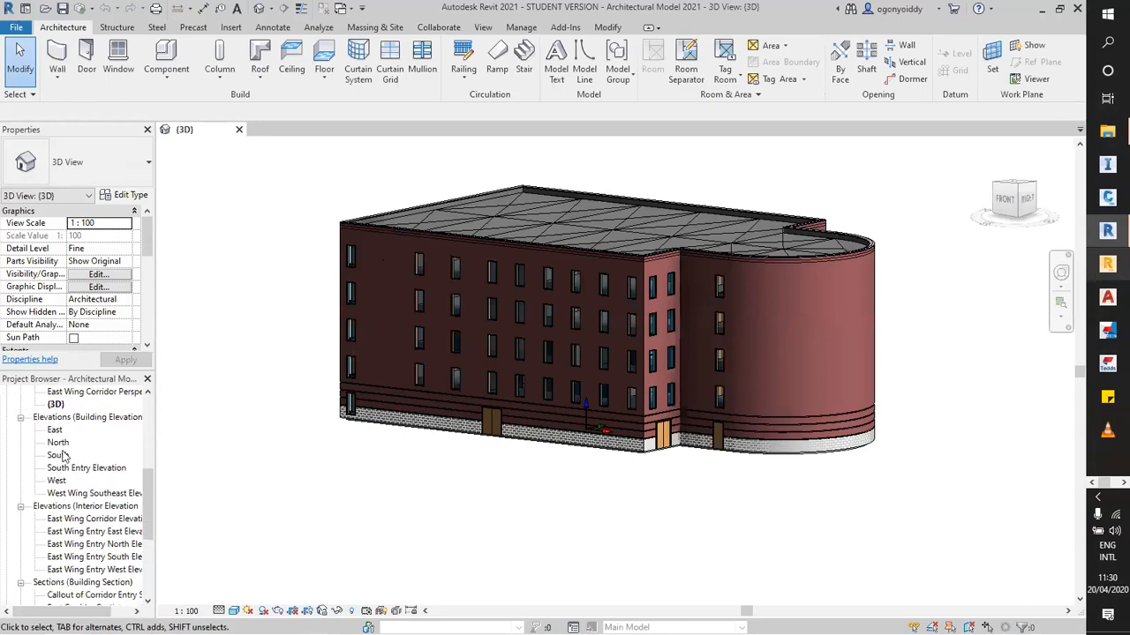
{"action": "double_click", "coordinate": [58, 455]}
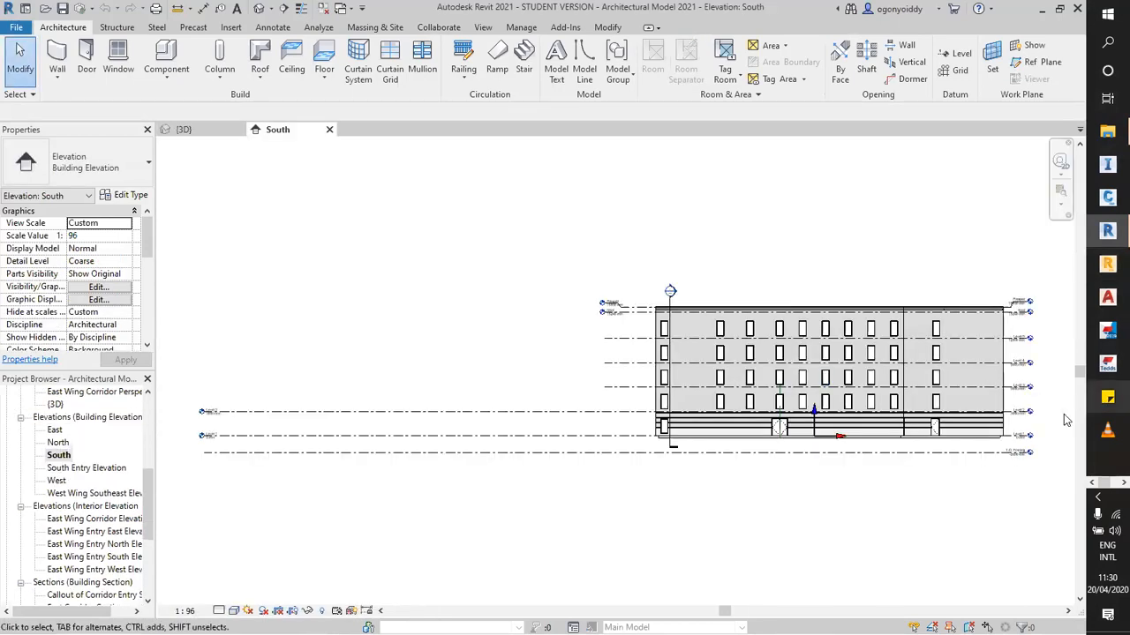
Set the elevation of Level 2 to 5000 mm in the South elevation and clear the selection.
{"action": "scroll", "coordinate": [1066, 420], "scroll_direction": "up", "scroll_amount": 7}
{"action": "scroll", "coordinate": [988, 397], "scroll_direction": "down", "scroll_amount": 2}
{"action": "scroll", "coordinate": [1029, 402], "scroll_direction": "up", "scroll_amount": 4}
{"action": "scroll", "coordinate": [835, 378], "scroll_direction": "down", "scroll_amount": 2}
{"action": "scroll", "coordinate": [863, 407], "scroll_direction": "down", "scroll_amount": 3}
{"action": "scroll", "coordinate": [838, 397], "scroll_direction": "up", "scroll_amount": 3}
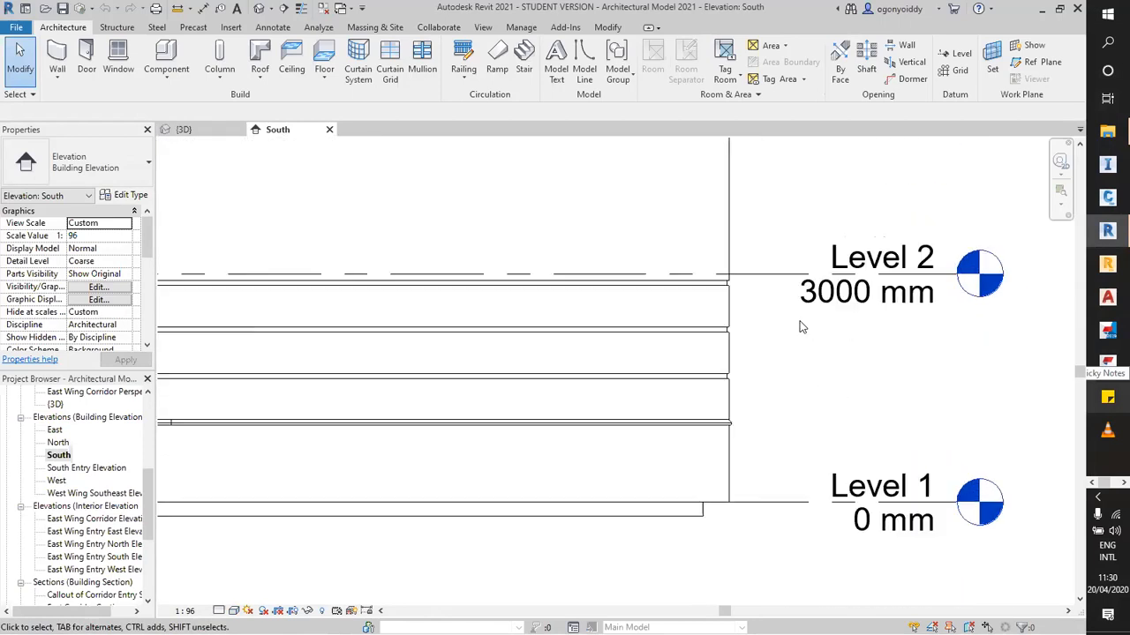
{"action": "left_click", "coordinate": [874, 304]}
{"action": "left_click", "coordinate": [876, 287]}
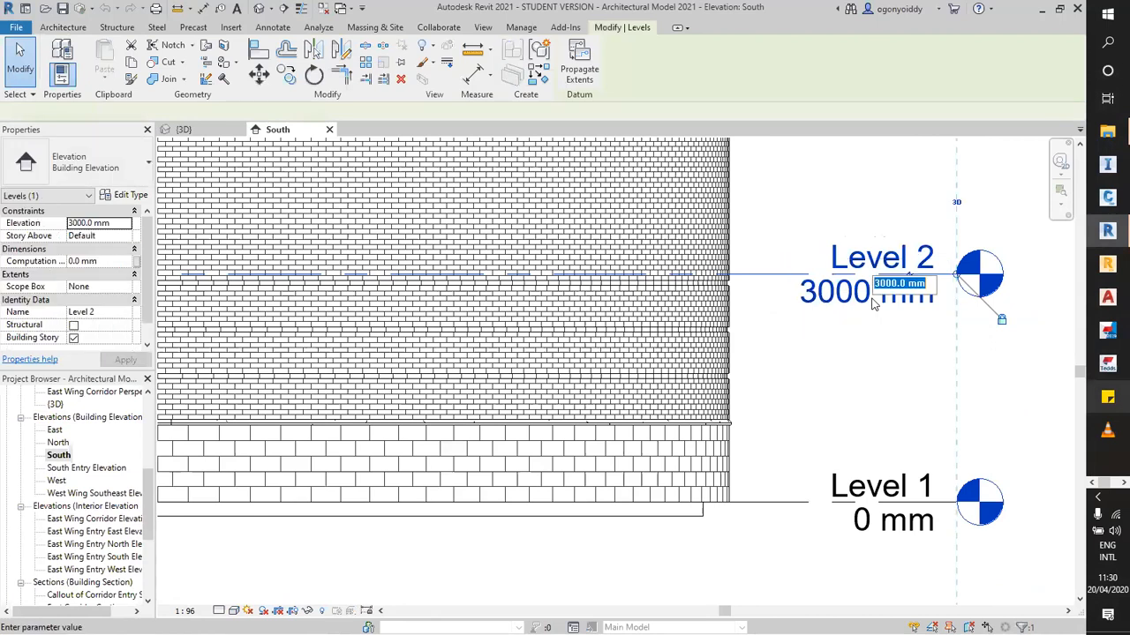
{"action": "type", "text": "5000"}
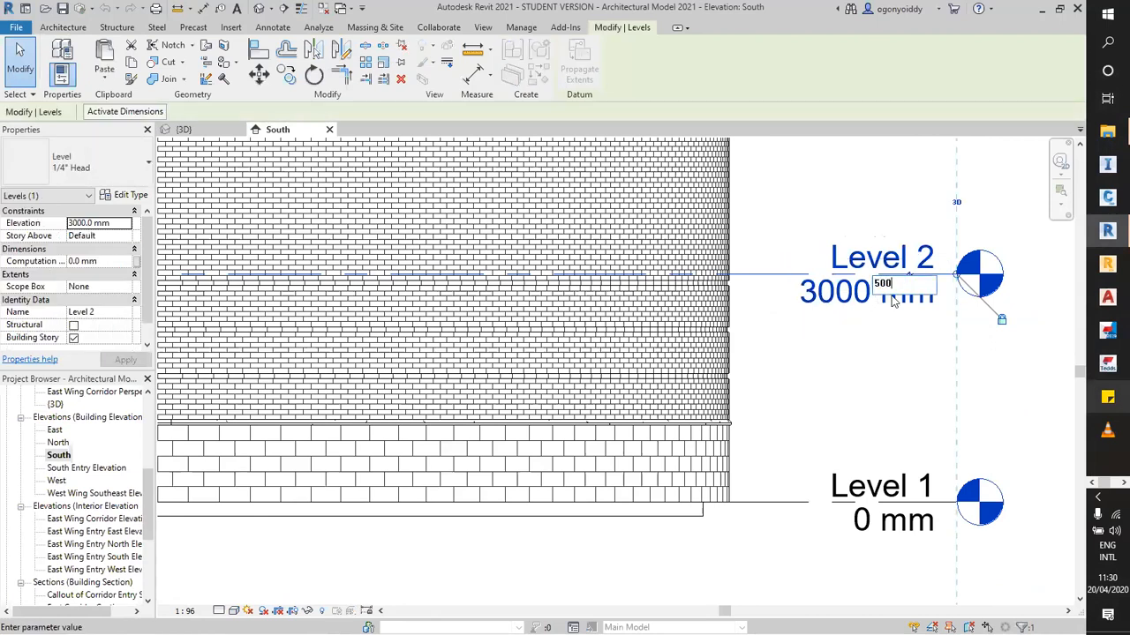
{"action": "left_click", "coordinate": [910, 372]}
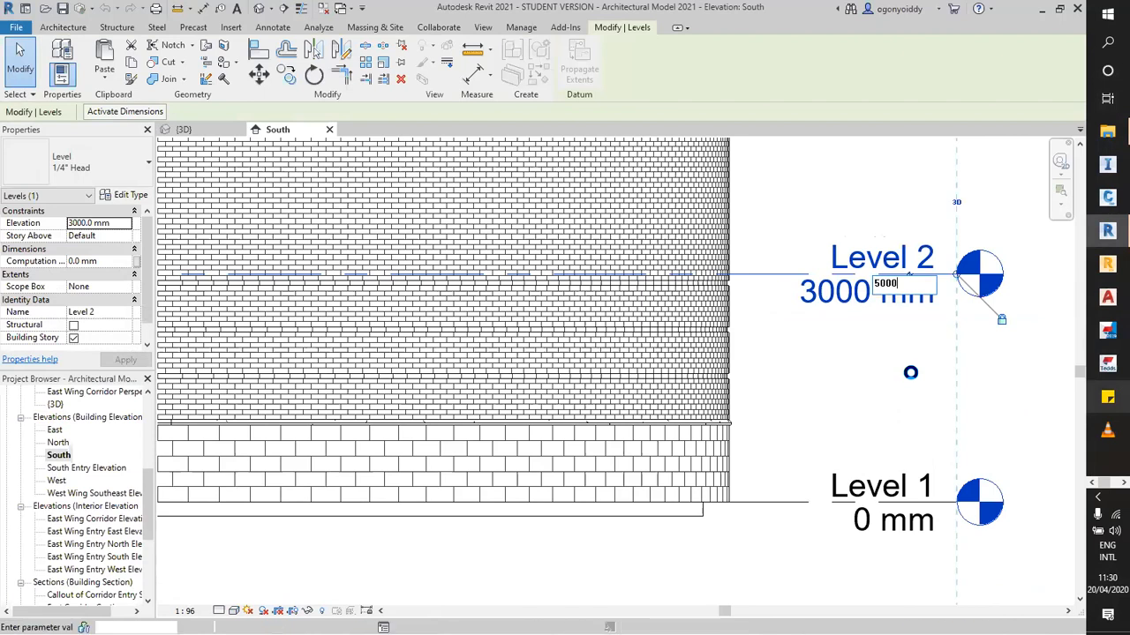
{"action": "scroll", "coordinate": [929, 391], "scroll_direction": "down", "scroll_amount": 2}
{"action": "scroll", "coordinate": [928, 391], "scroll_direction": "down", "scroll_amount": 3}
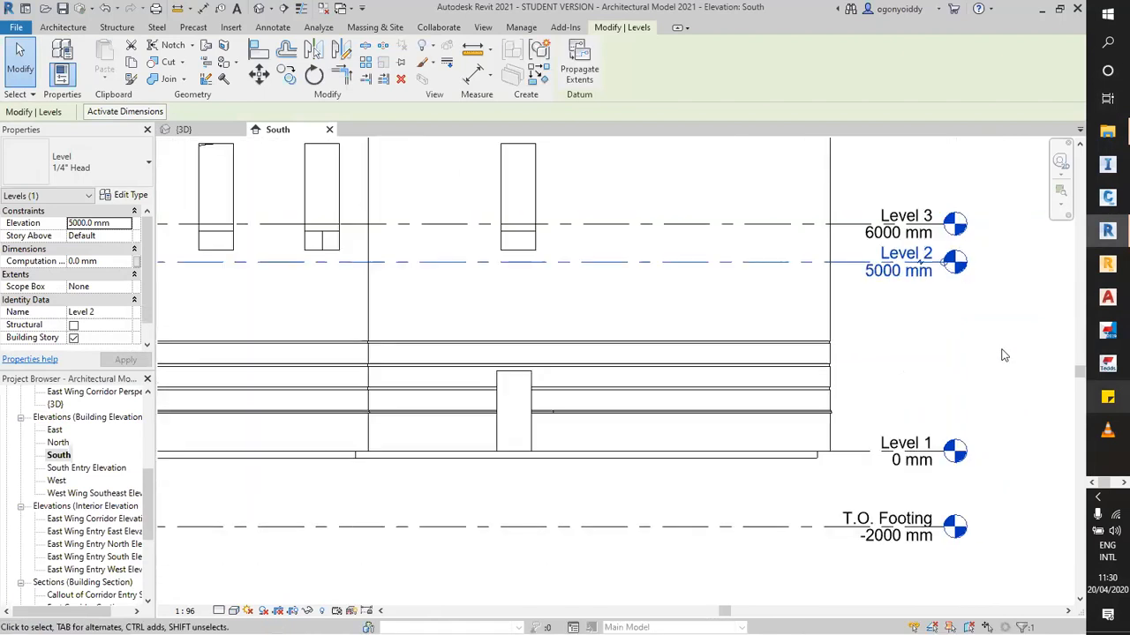
{"action": "key", "text": "Escape"}
Save the architectural model and close it.
{"action": "left_click", "coordinate": [62, 8]}
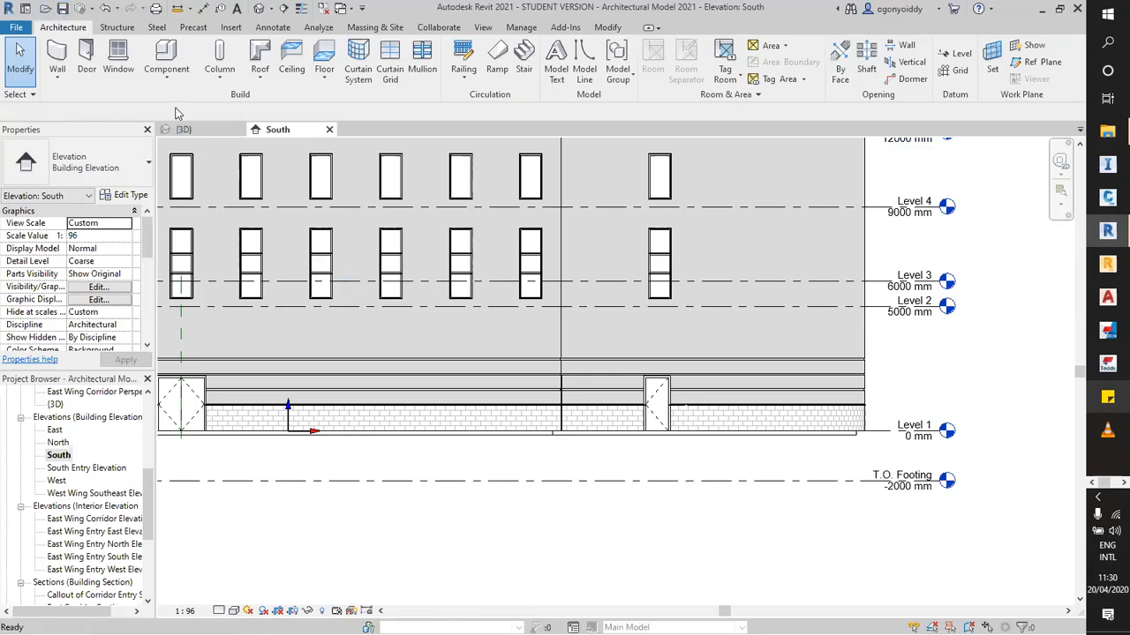
{"action": "left_click", "coordinate": [17, 28]}
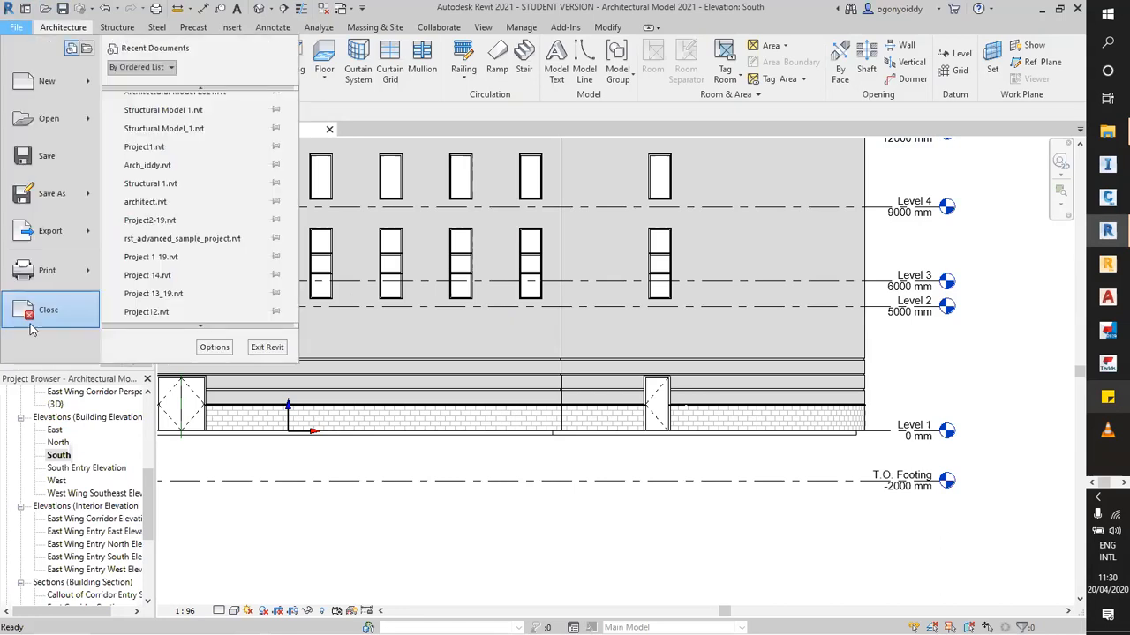
{"action": "left_click", "coordinate": [35, 315]}
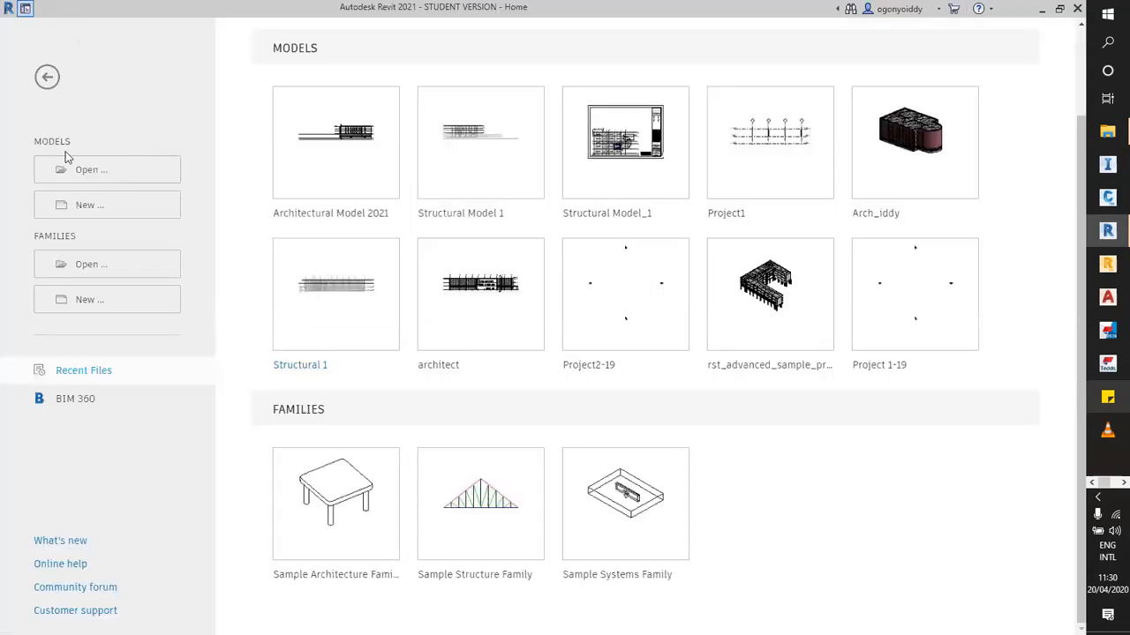
Open Structural Model 1 from the REVIT 21 folder and accept the Coordination Review warning.
{"action": "left_click", "coordinate": [75, 173]}
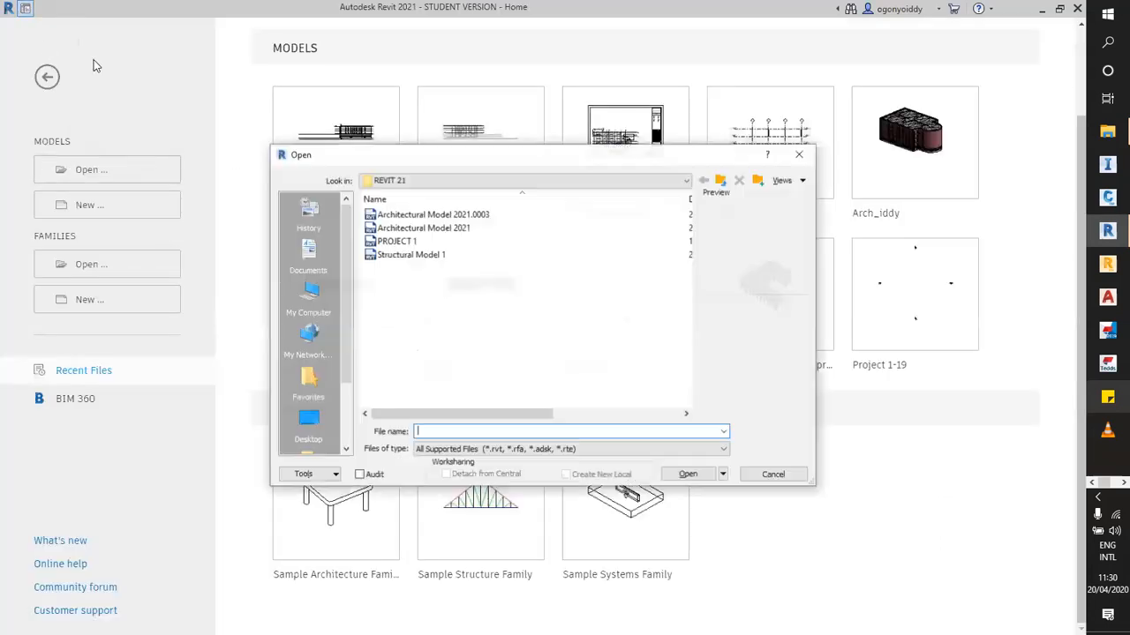
{"action": "left_click", "coordinate": [408, 255]}
{"action": "left_click", "coordinate": [687, 475]}
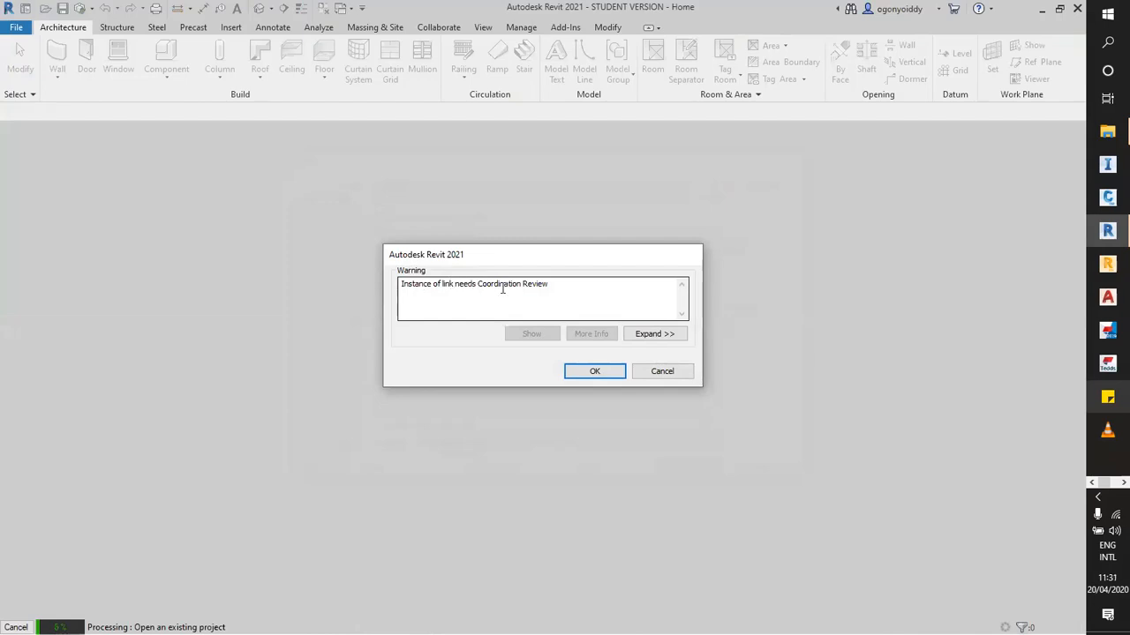
{"action": "left_click", "coordinate": [594, 372]}
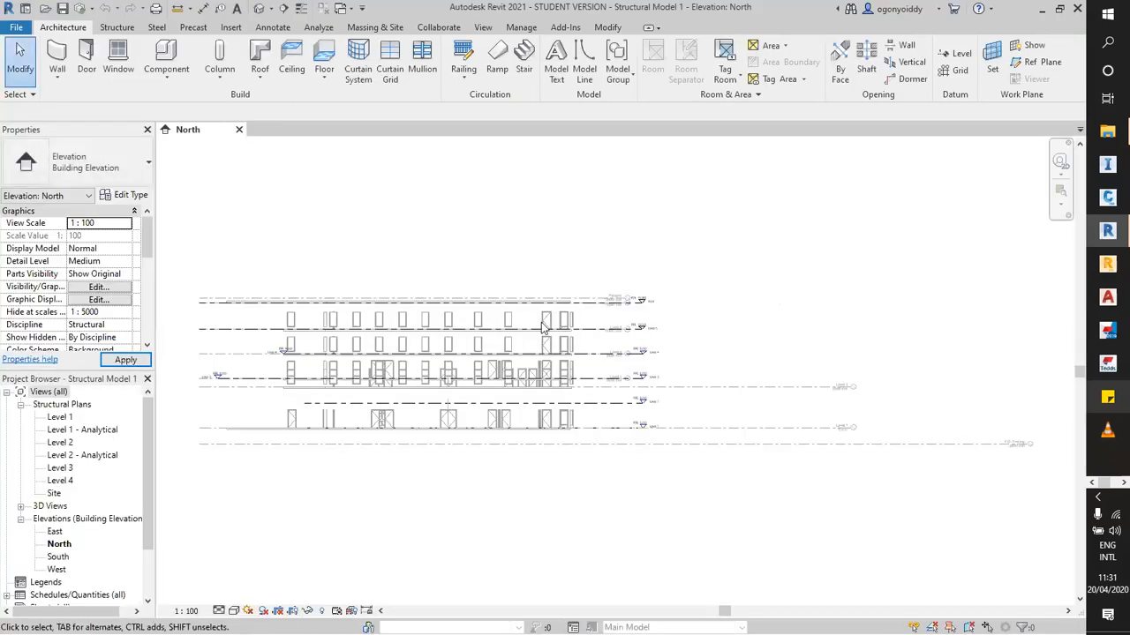
Run a Coordination Review on the linked architectural model, picking the link in the North elevation.
{"action": "scroll", "coordinate": [582, 402], "scroll_direction": "up", "scroll_amount": 5}
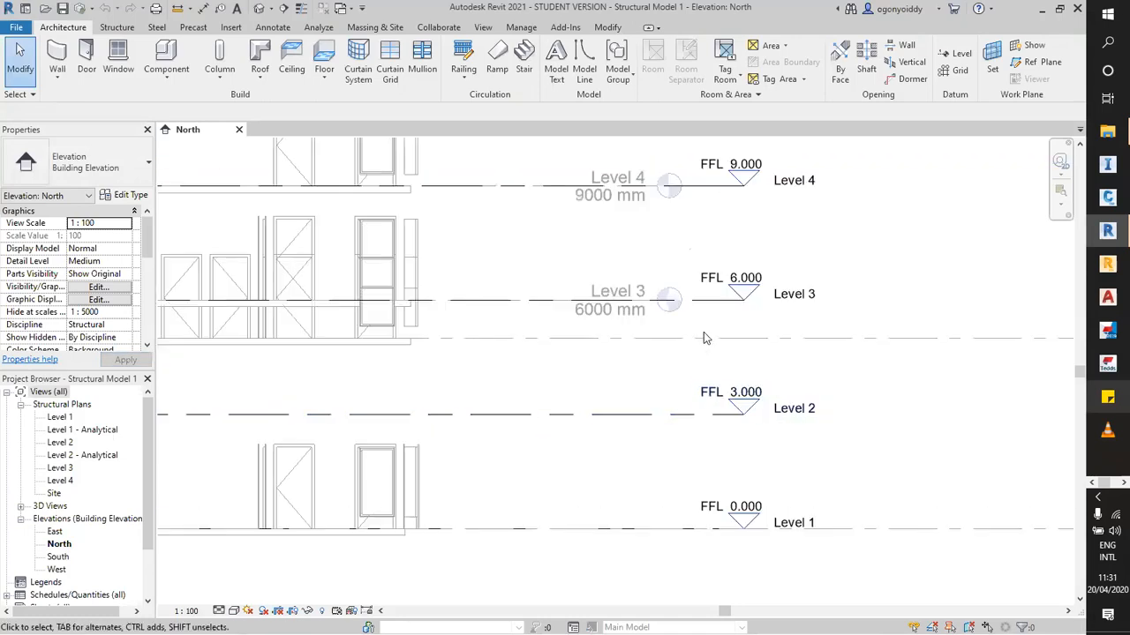
{"action": "scroll", "coordinate": [793, 421], "scroll_direction": "down", "scroll_amount": 3}
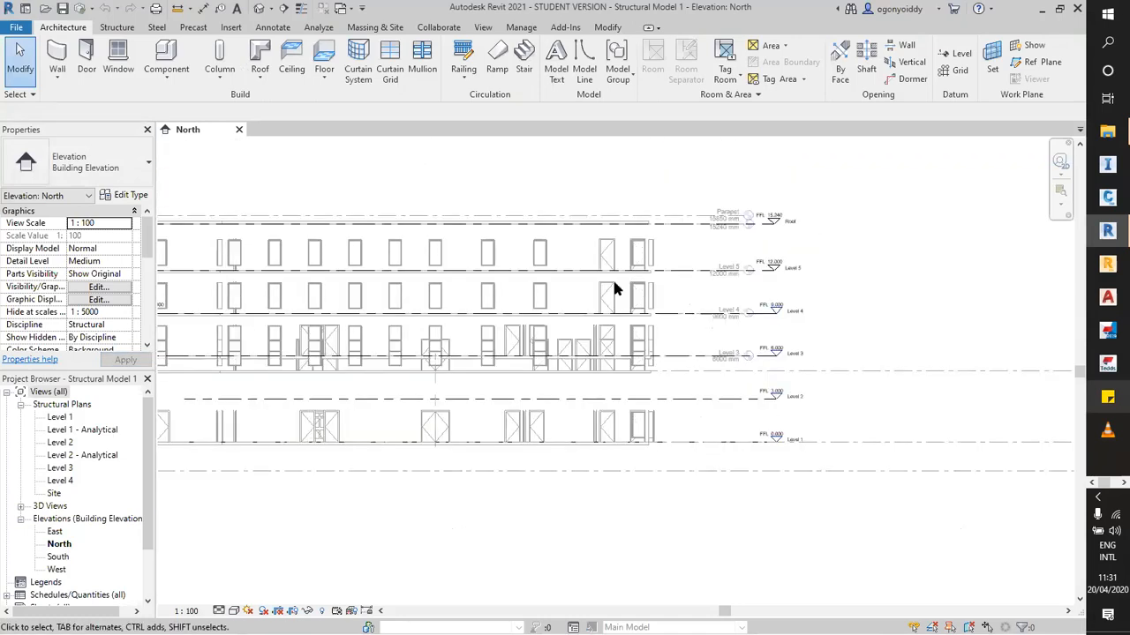
{"action": "scroll", "coordinate": [781, 380], "scroll_direction": "down", "scroll_amount": 2}
{"action": "left_click", "coordinate": [523, 30]}
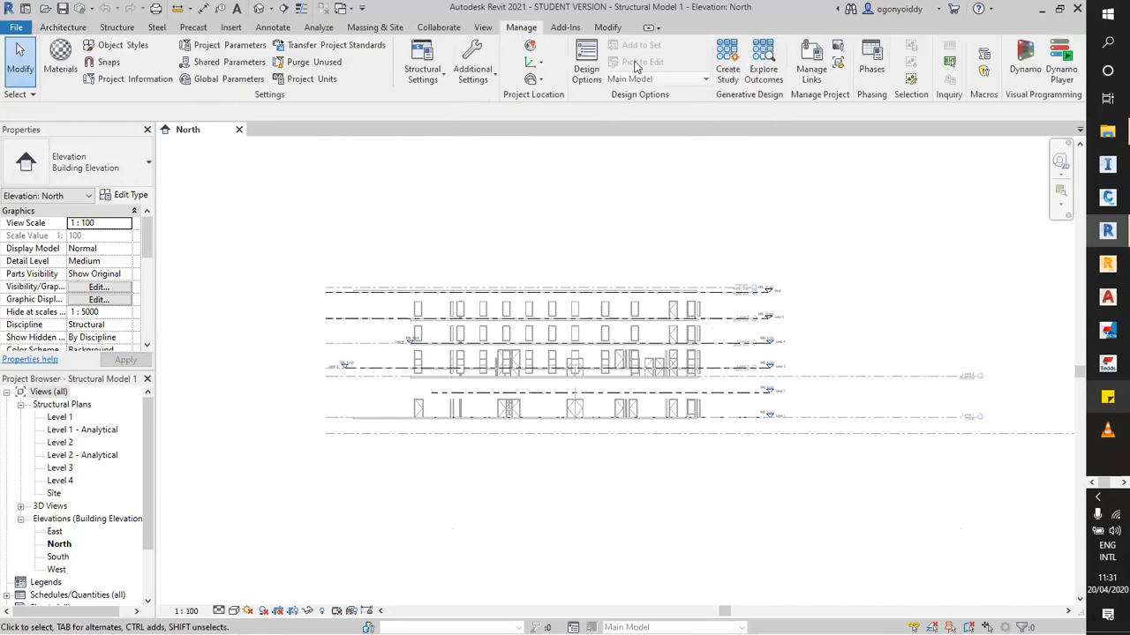
{"action": "left_click", "coordinate": [441, 28]}
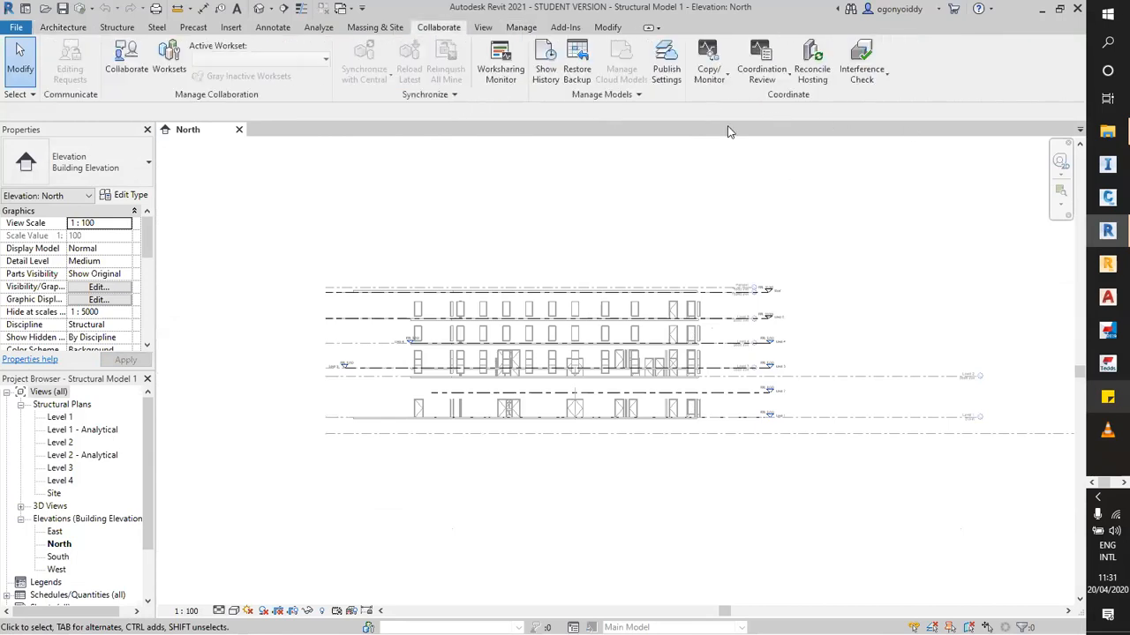
{"action": "left_click", "coordinate": [762, 76]}
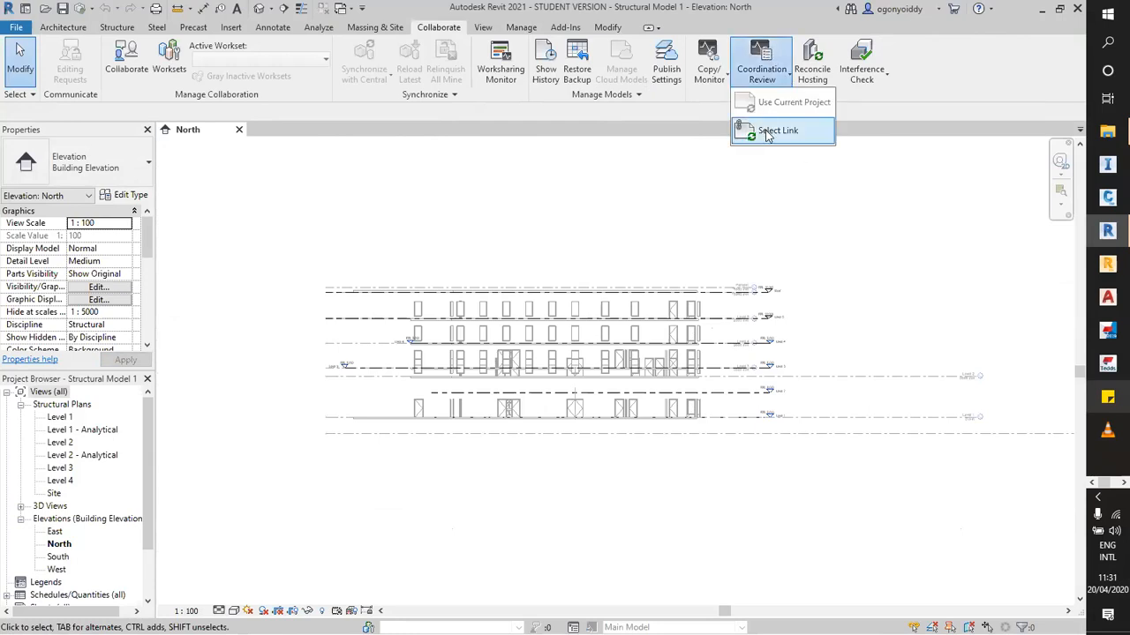
{"action": "left_click", "coordinate": [750, 129]}
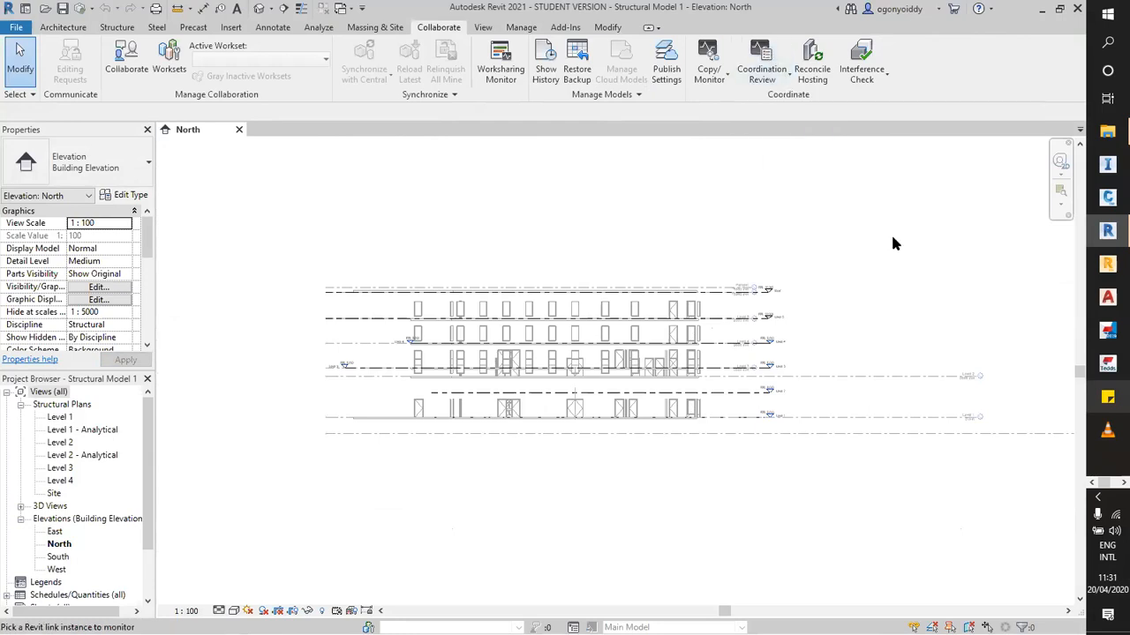
{"action": "left_click", "coordinate": [606, 332]}
{"action": "left_click_drag", "start_coordinate": [181, 103], "coordinate": [239, 93]}
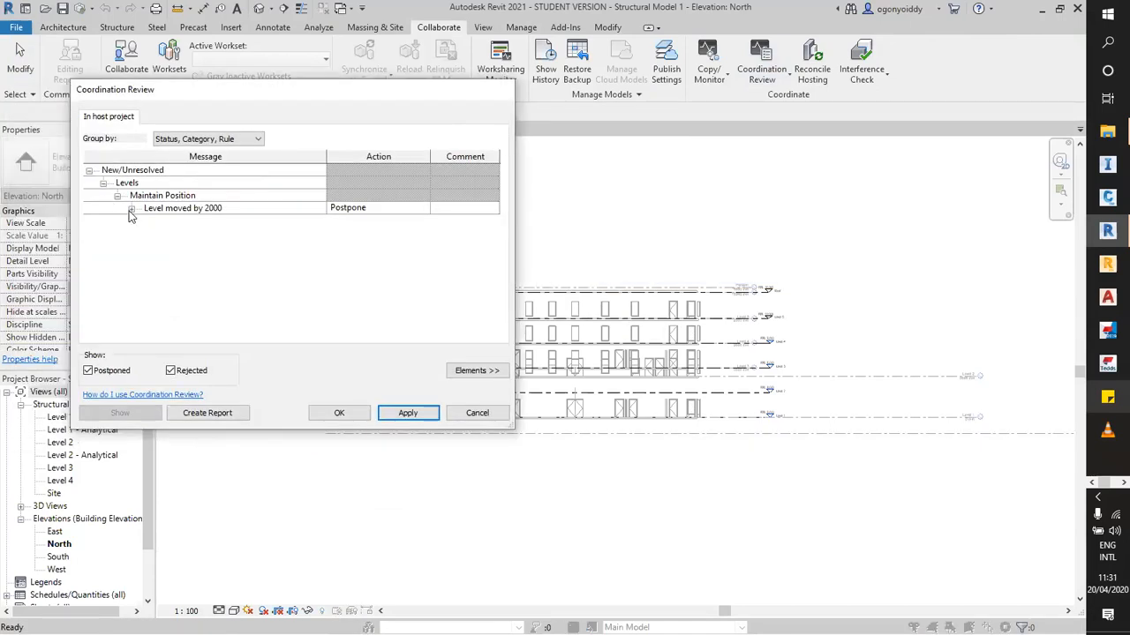
Expand the moved-level message and highlight the linked and host Level 2 elements in turn to compare their positions.
{"action": "left_click", "coordinate": [130, 209]}
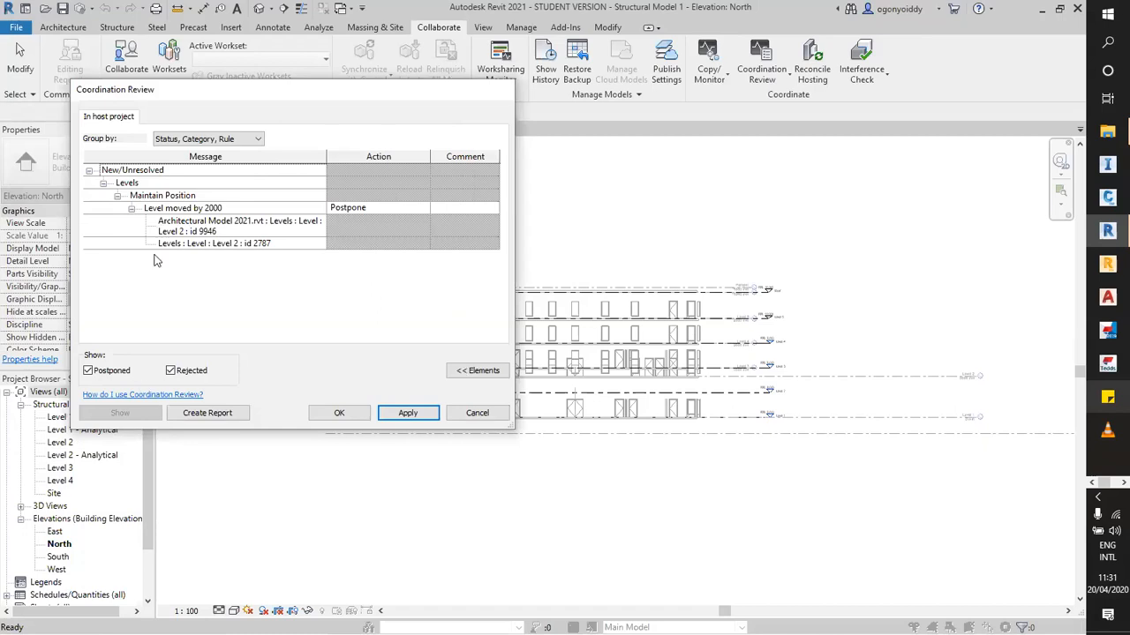
{"action": "left_click", "coordinate": [267, 230]}
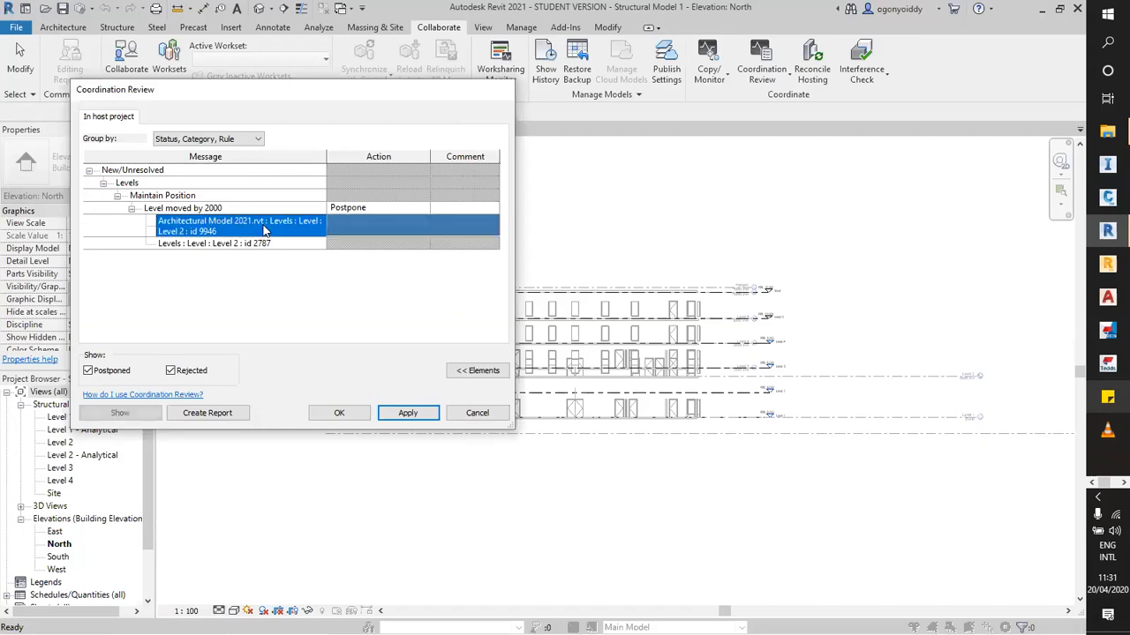
{"action": "left_click", "coordinate": [203, 244]}
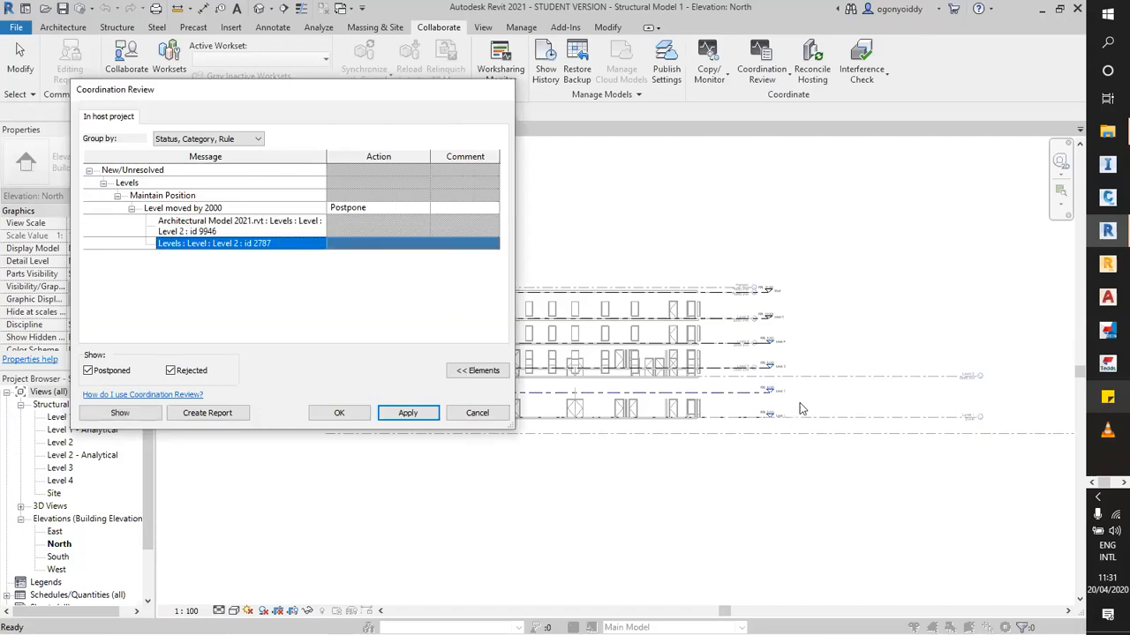
{"action": "scroll", "coordinate": [799, 409], "scroll_direction": "up", "scroll_amount": 8}
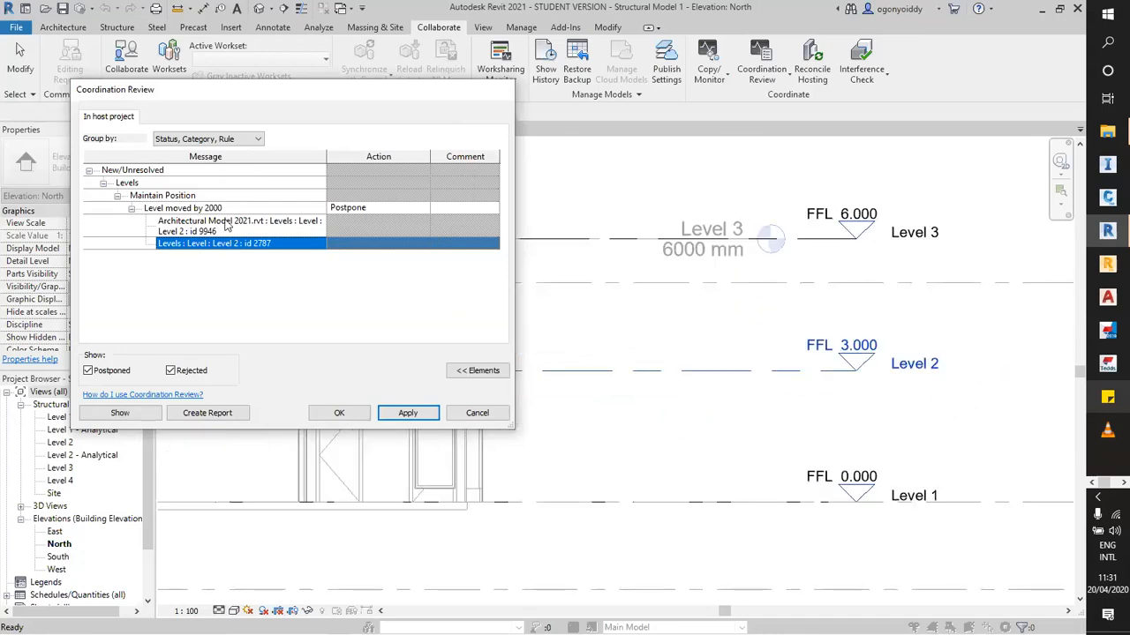
{"action": "left_click", "coordinate": [220, 228]}
{"action": "scroll", "coordinate": [936, 353], "scroll_direction": "down", "scroll_amount": 5}
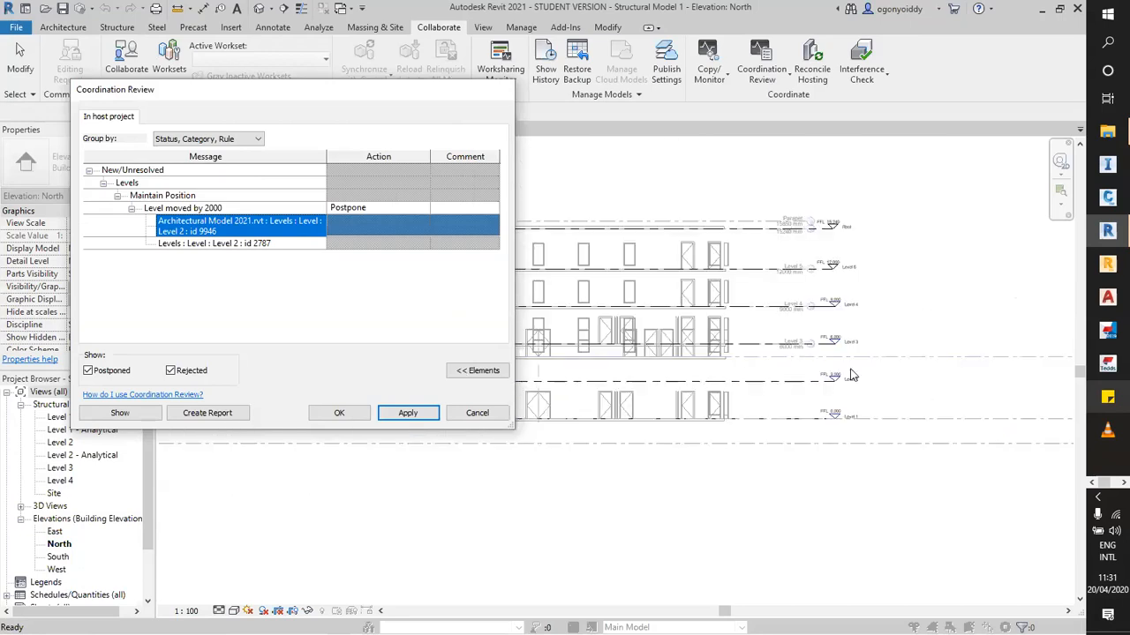
{"action": "scroll", "coordinate": [799, 367], "scroll_direction": "up", "scroll_amount": 6}
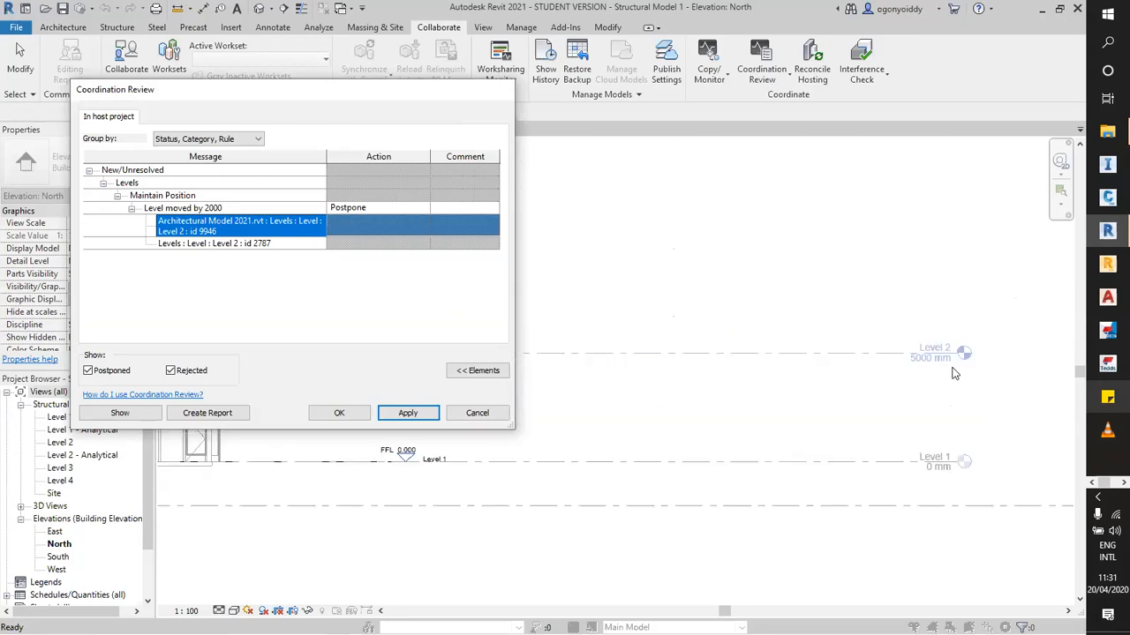
{"action": "scroll", "coordinate": [887, 363], "scroll_direction": "down", "scroll_amount": 5}
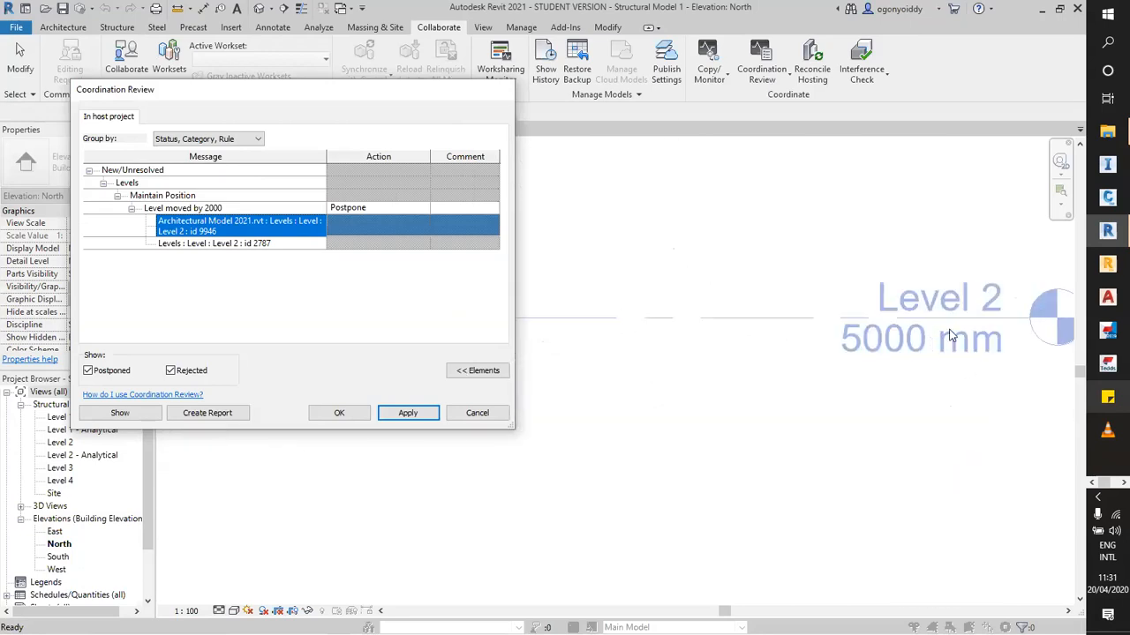
{"action": "scroll", "coordinate": [661, 369], "scroll_direction": "up", "scroll_amount": 5}
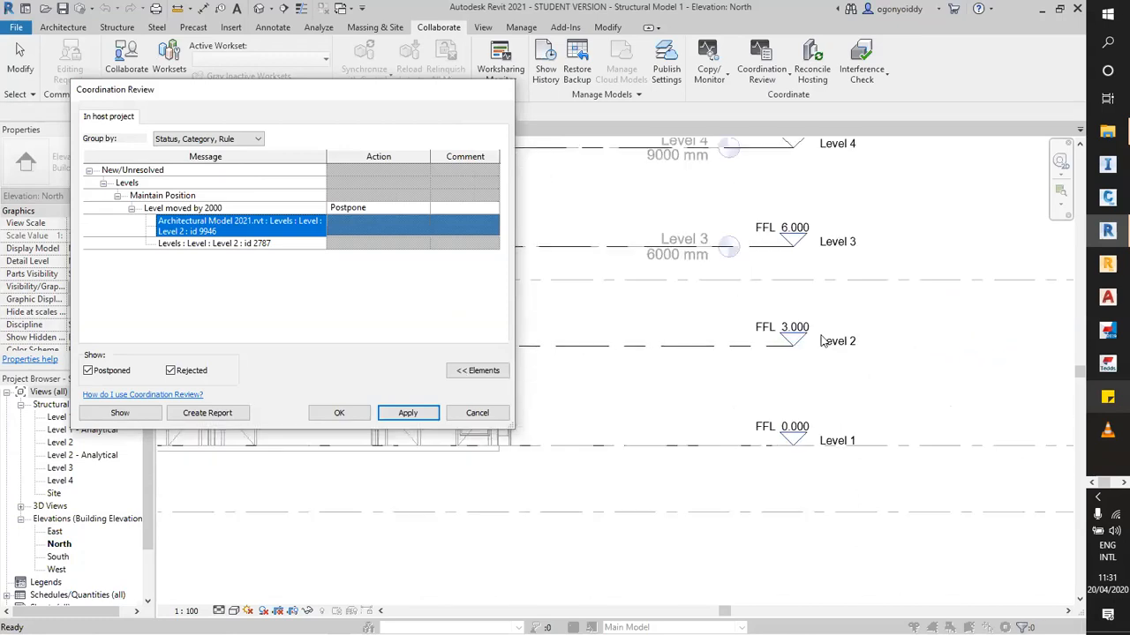
{"action": "left_click", "coordinate": [199, 247]}
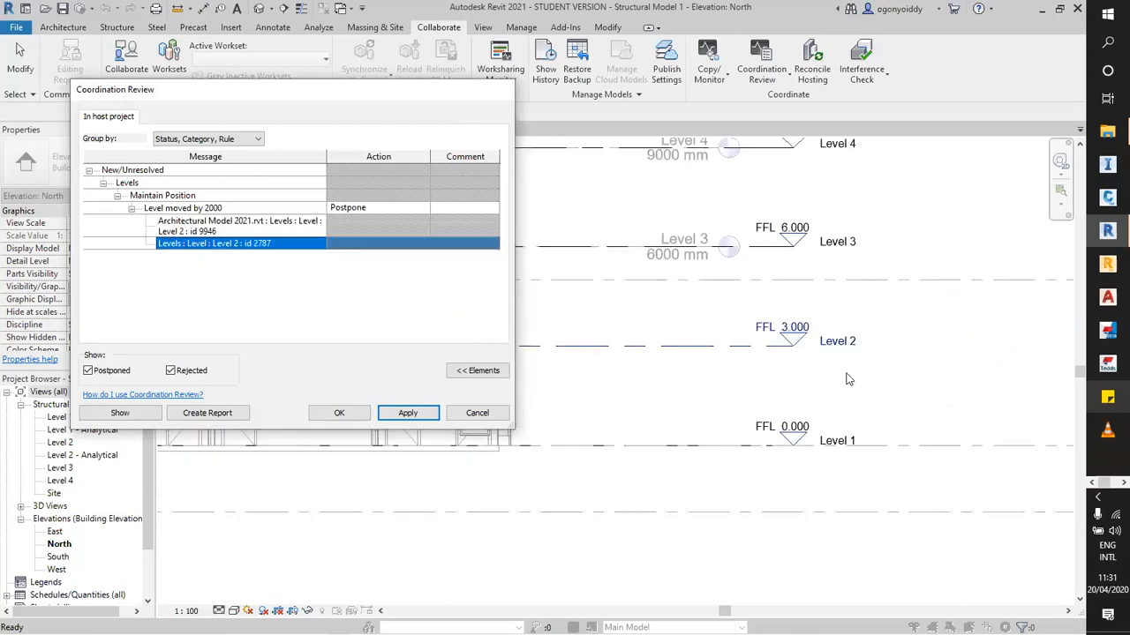
{"action": "left_click", "coordinate": [225, 226]}
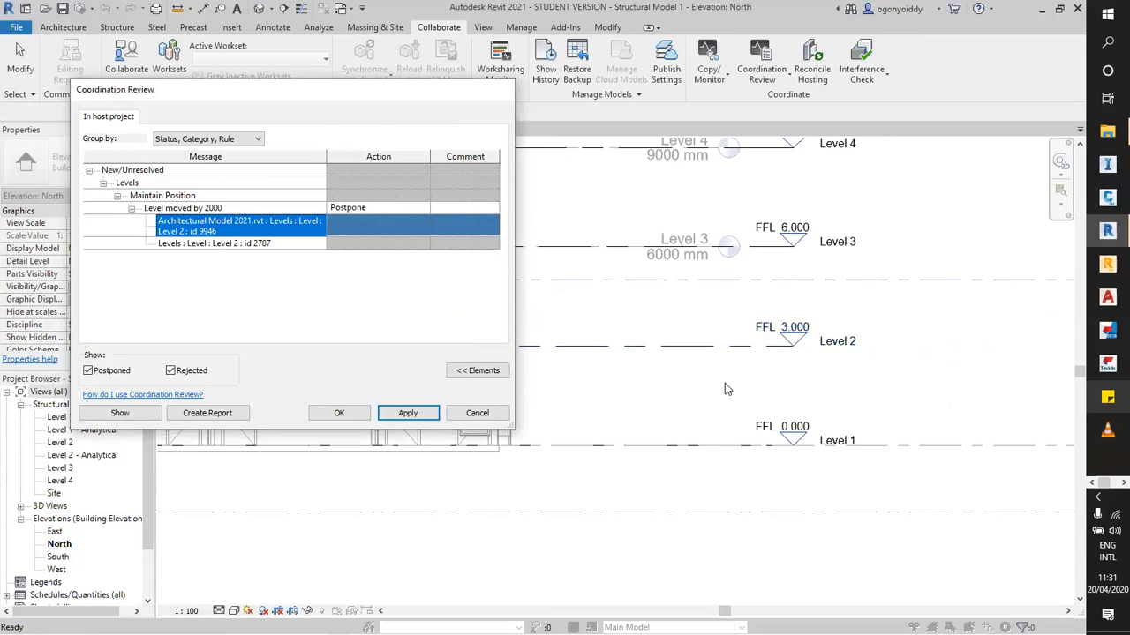
Set the moved-level message's action to Move Level 'Level 2' and apply it to the structural model.
{"action": "scroll", "coordinate": [724, 388], "scroll_direction": "down", "scroll_amount": 3}
{"action": "scroll", "coordinate": [893, 343], "scroll_direction": "up", "scroll_amount": 2}
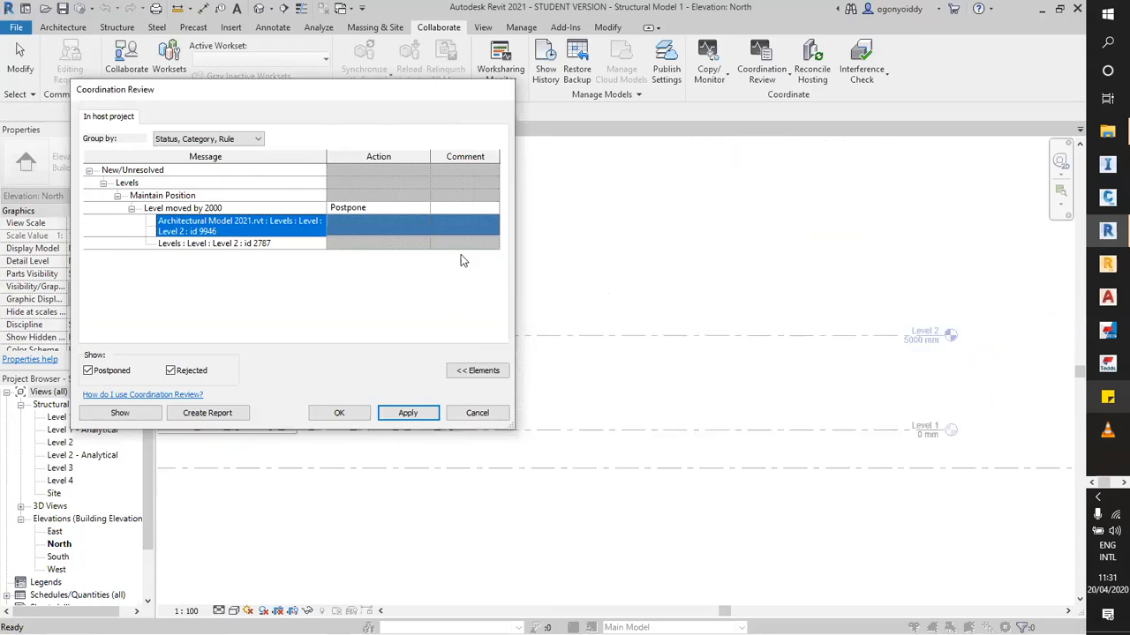
{"action": "left_click", "coordinate": [428, 209]}
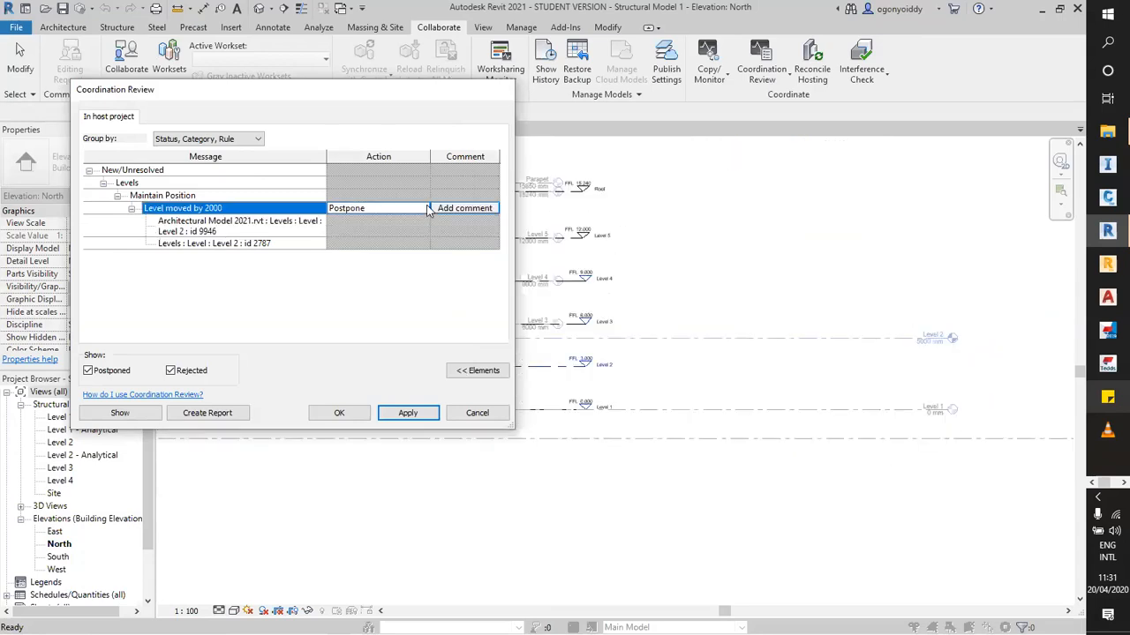
{"action": "left_click", "coordinate": [426, 208]}
{"action": "left_click", "coordinate": [423, 209]}
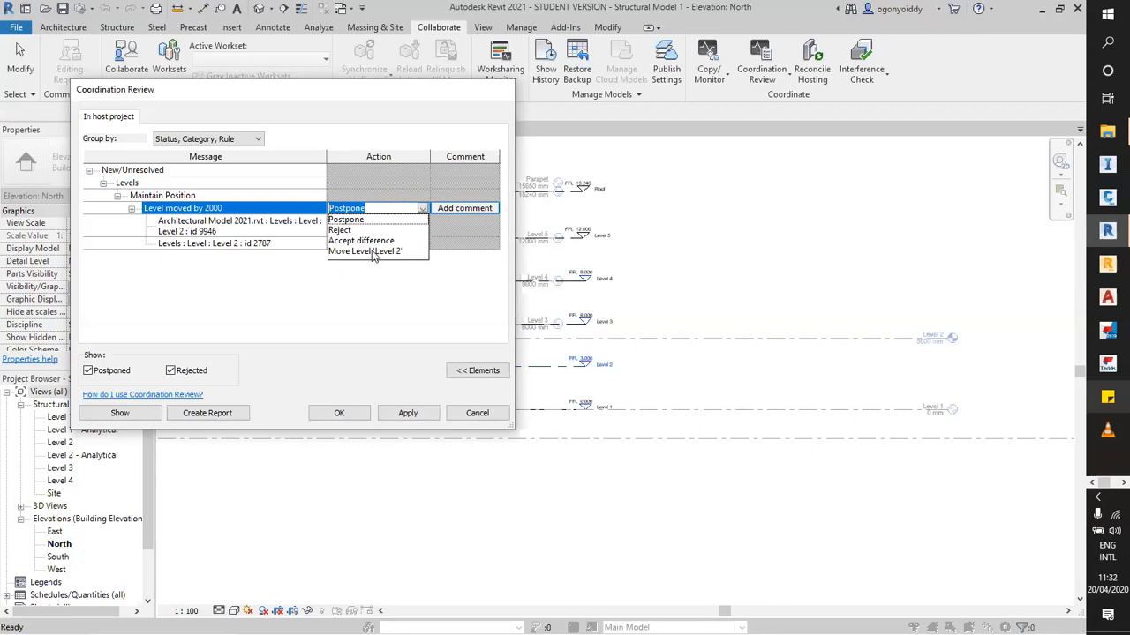
{"action": "left_click", "coordinate": [373, 252]}
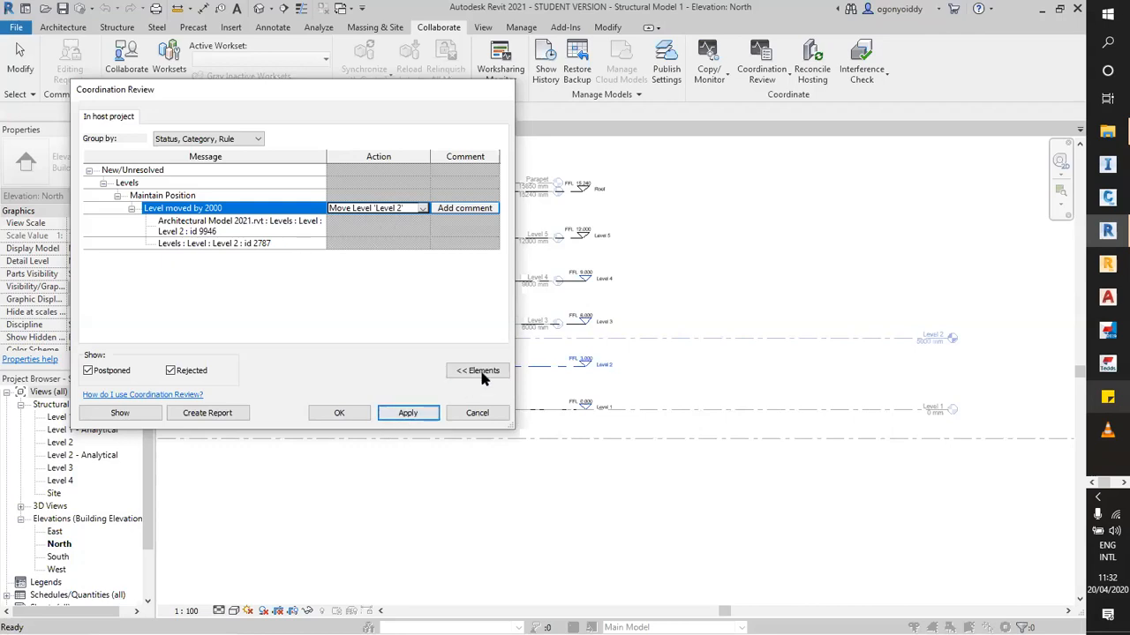
{"action": "left_click", "coordinate": [499, 377]}
{"action": "left_click", "coordinate": [502, 378]}
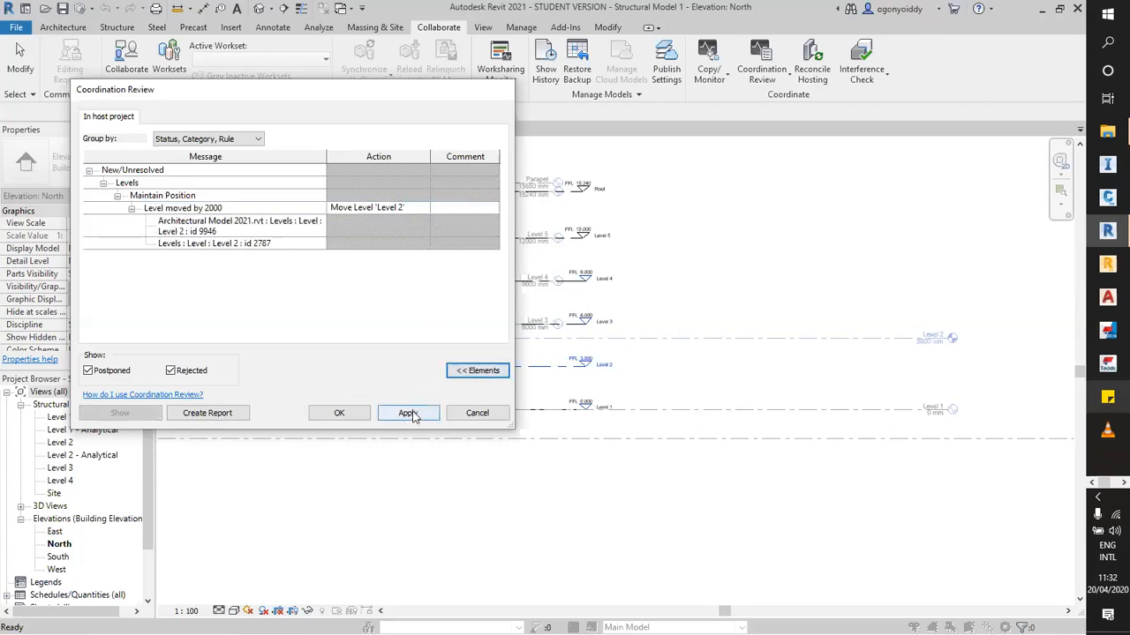
{"action": "scroll", "coordinate": [782, 330], "scroll_direction": "down", "scroll_amount": 5}
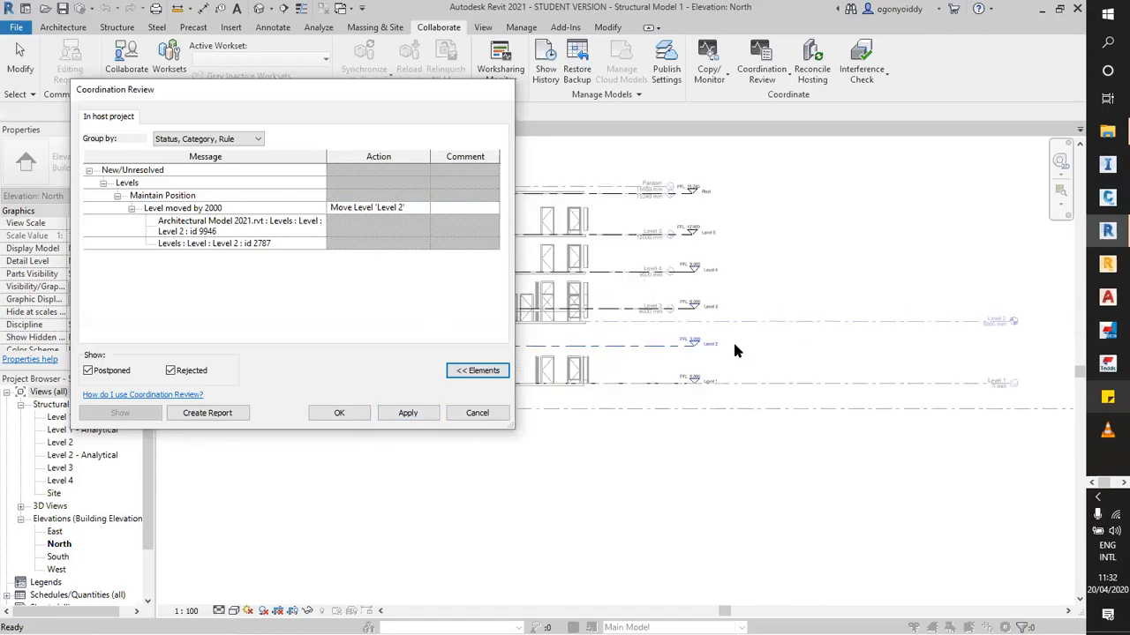
{"action": "scroll", "coordinate": [662, 355], "scroll_direction": "up", "scroll_amount": 5}
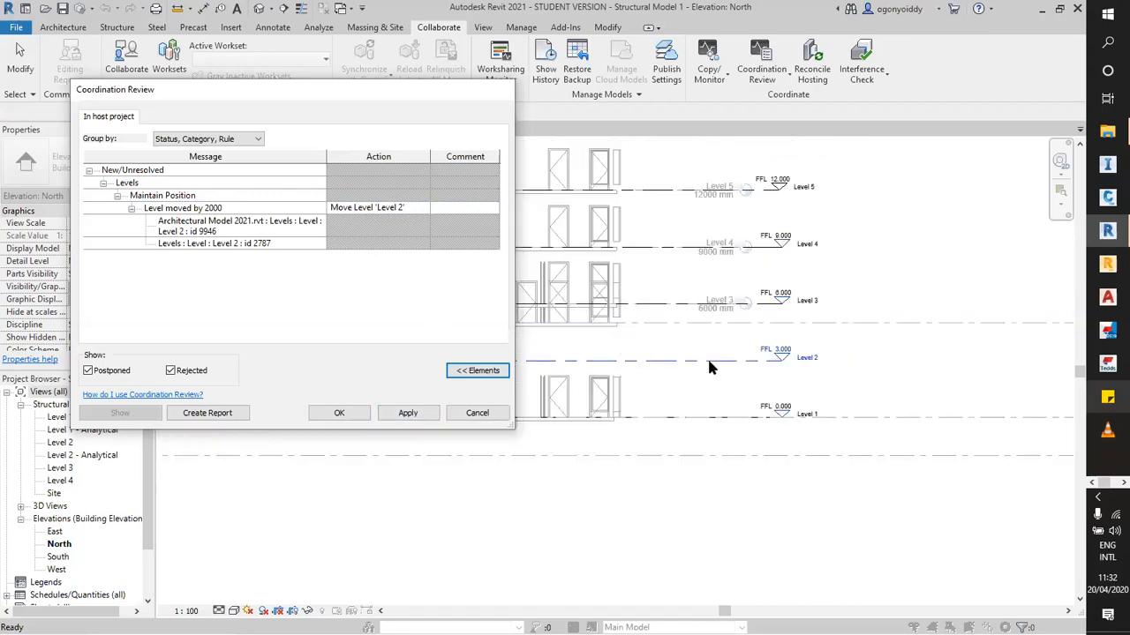
{"action": "scroll", "coordinate": [706, 354], "scroll_direction": "up", "scroll_amount": 2}
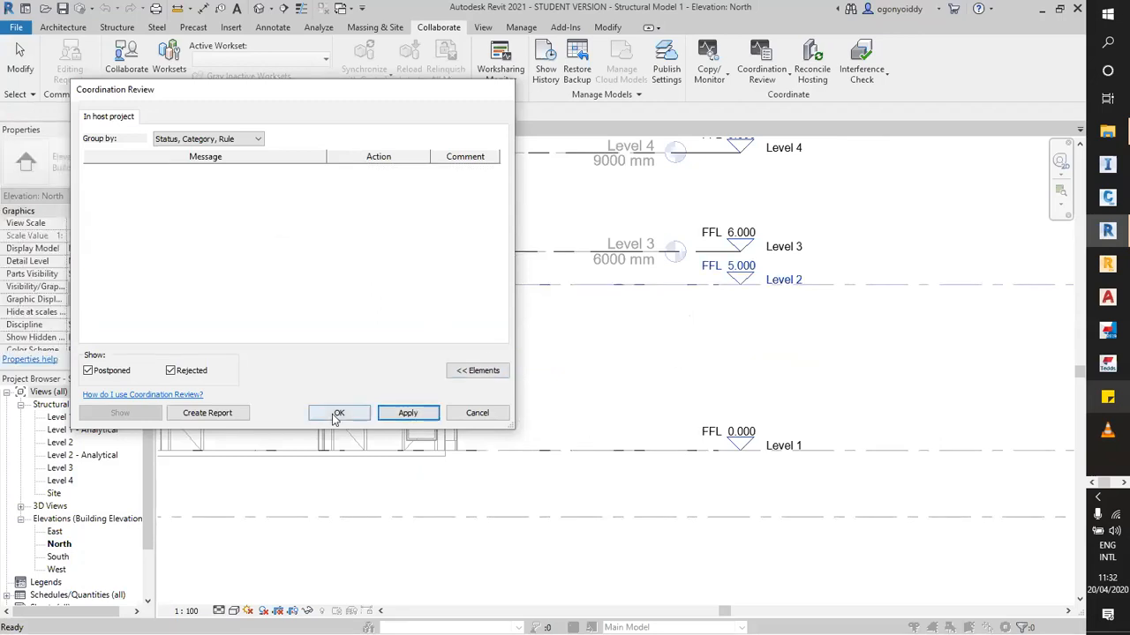
Check the relocated Level 2 against Level 3 in the North elevation and close the Coordination Review.
{"action": "scroll", "coordinate": [733, 281], "scroll_direction": "up", "scroll_amount": 4}
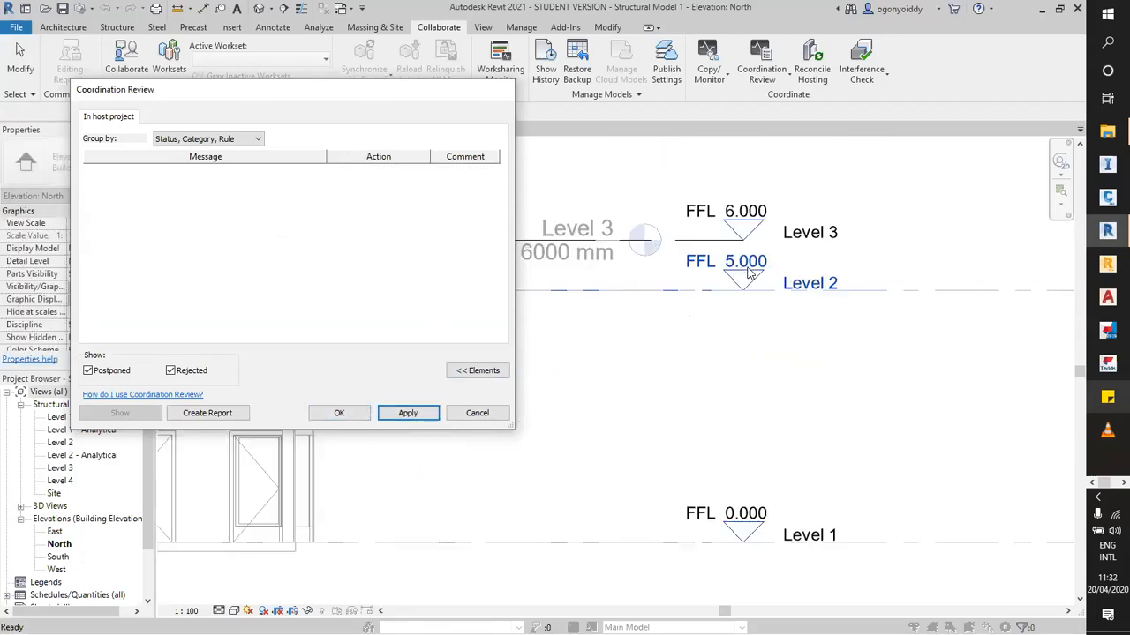
{"action": "scroll", "coordinate": [814, 353], "scroll_direction": "down", "scroll_amount": 3}
{"action": "scroll", "coordinate": [756, 318], "scroll_direction": "up", "scroll_amount": 2}
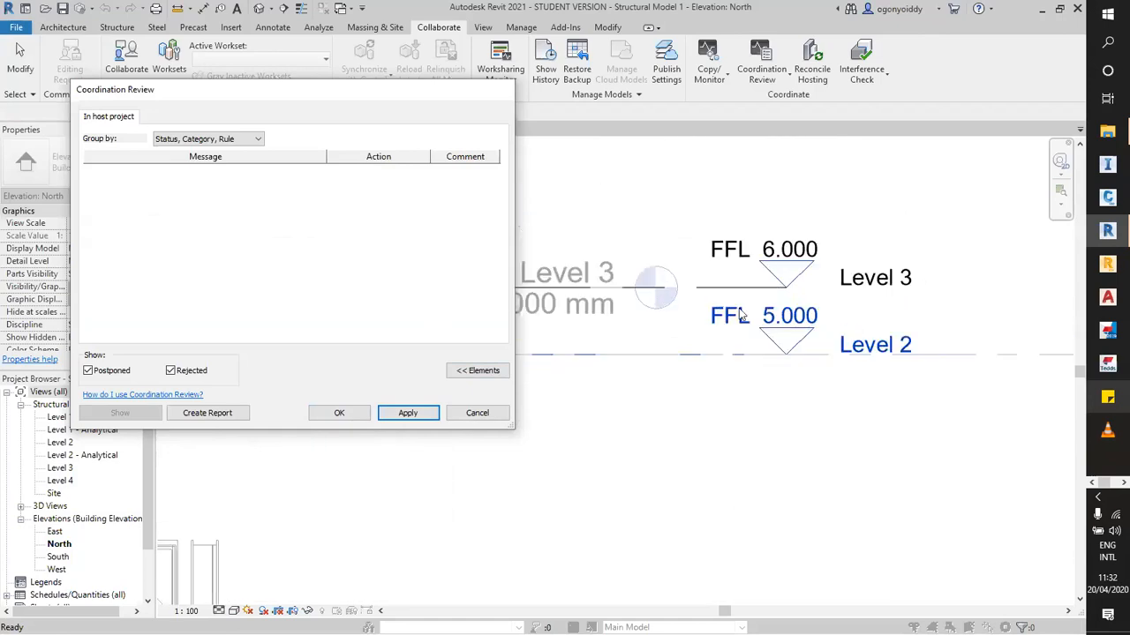
{"action": "scroll", "coordinate": [701, 311], "scroll_direction": "down", "scroll_amount": 3}
{"action": "scroll", "coordinate": [717, 319], "scroll_direction": "up", "scroll_amount": 4}
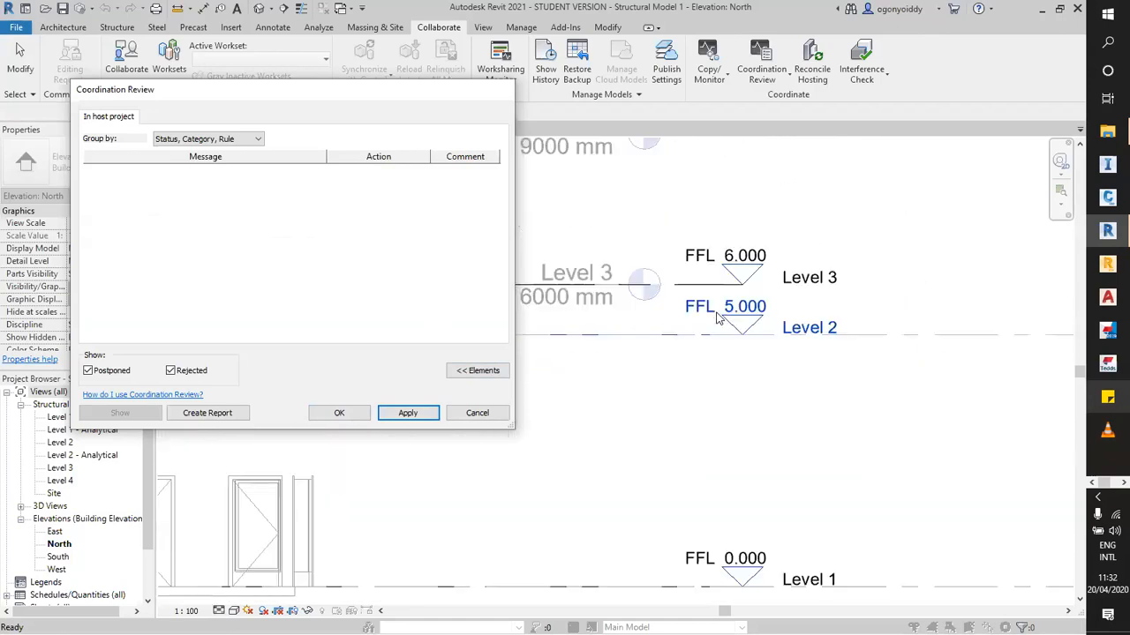
{"action": "scroll", "coordinate": [669, 323], "scroll_direction": "down", "scroll_amount": 3}
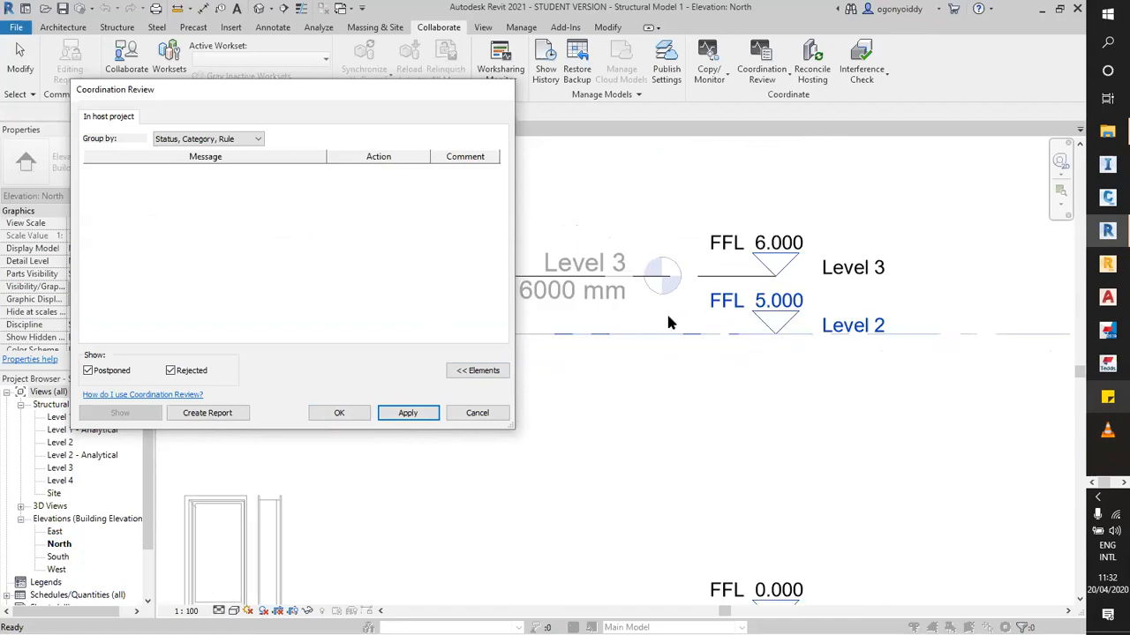
{"action": "left_click", "coordinate": [339, 414]}
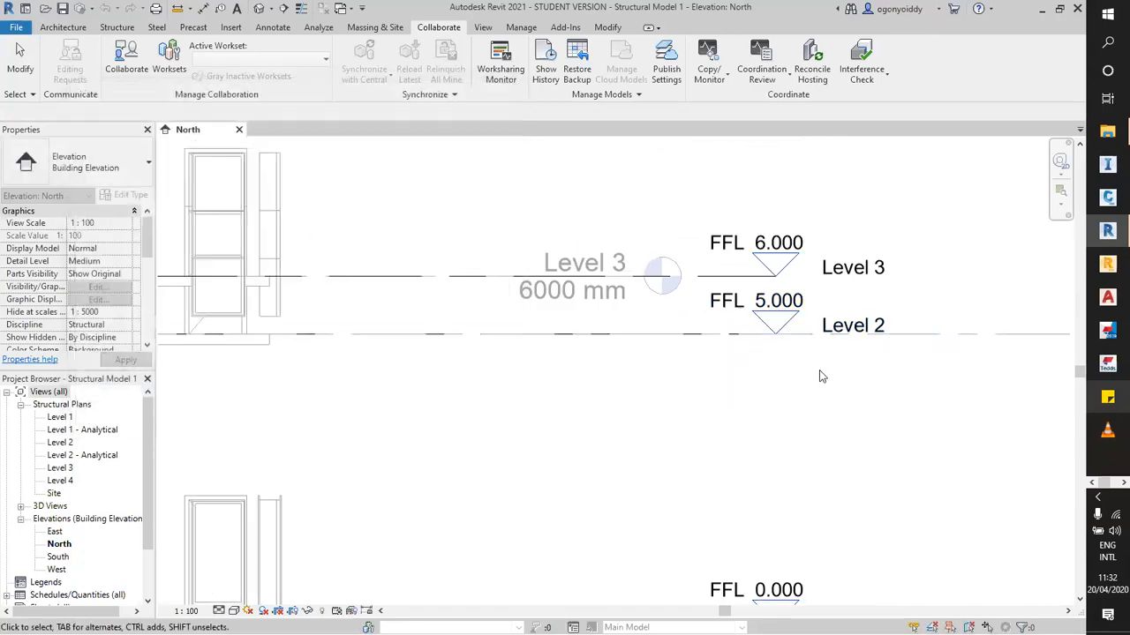
Save the structural model and compare its levels with the linked building in the North elevation.
{"action": "scroll", "coordinate": [764, 331], "scroll_direction": "down", "scroll_amount": 4}
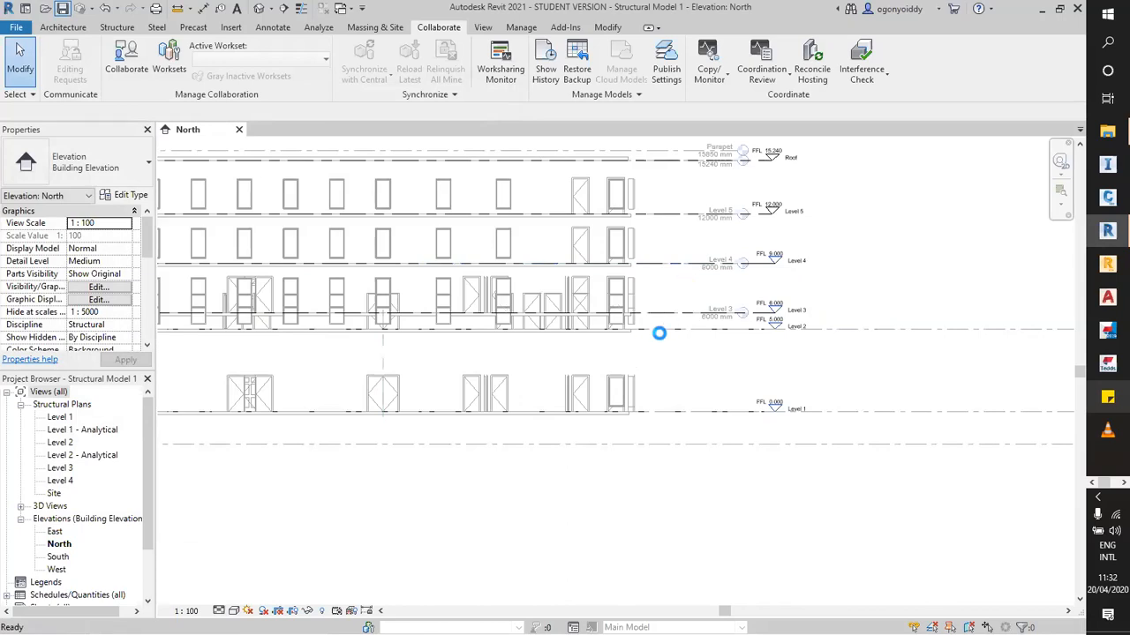
{"action": "scroll", "coordinate": [728, 310], "scroll_direction": "up", "scroll_amount": 5}
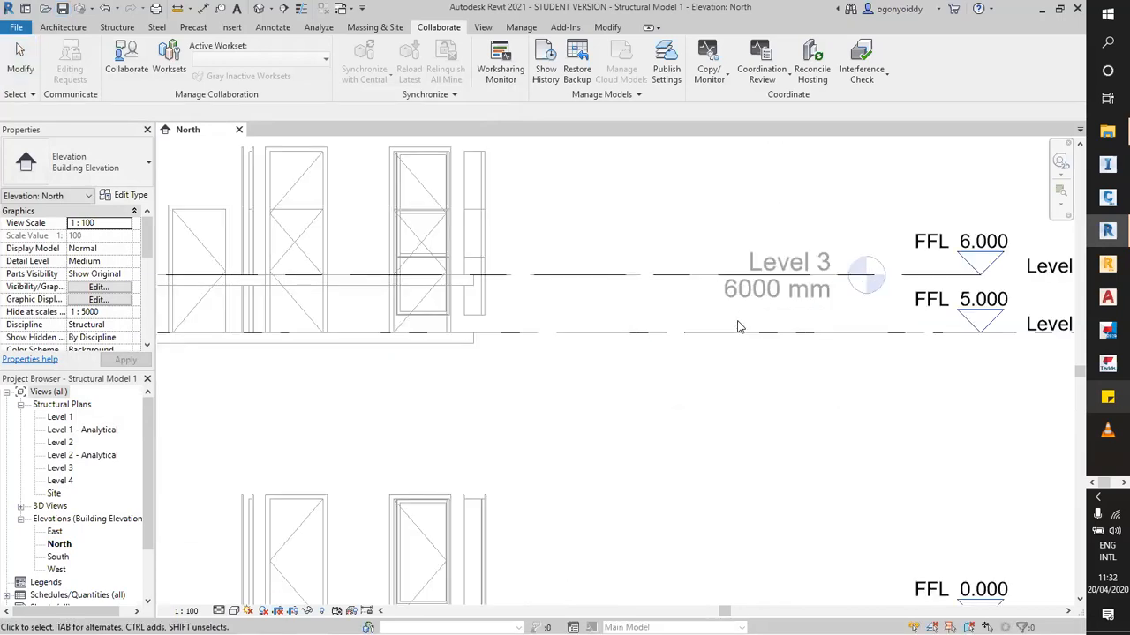
{"action": "scroll", "coordinate": [740, 313], "scroll_direction": "down", "scroll_amount": 6}
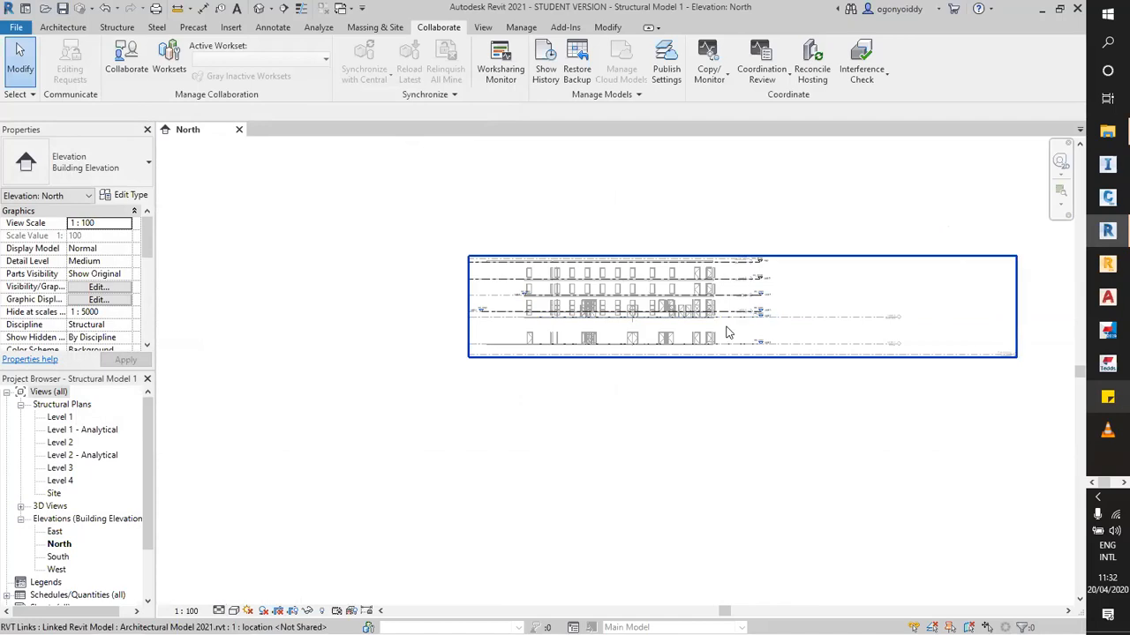
{"action": "scroll", "coordinate": [728, 329], "scroll_direction": "up", "scroll_amount": 2}
{"action": "scroll", "coordinate": [728, 329], "scroll_direction": "up", "scroll_amount": 3}
{"action": "scroll", "coordinate": [765, 353], "scroll_direction": "down", "scroll_amount": 2}
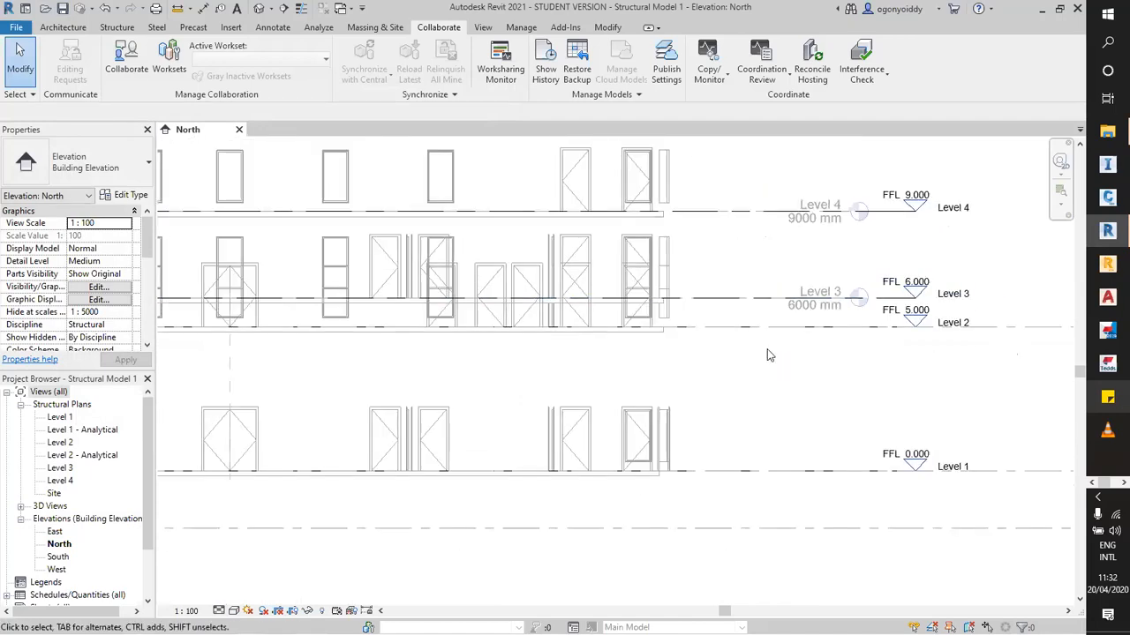
{"action": "scroll", "coordinate": [756, 355], "scroll_direction": "down", "scroll_amount": 2}
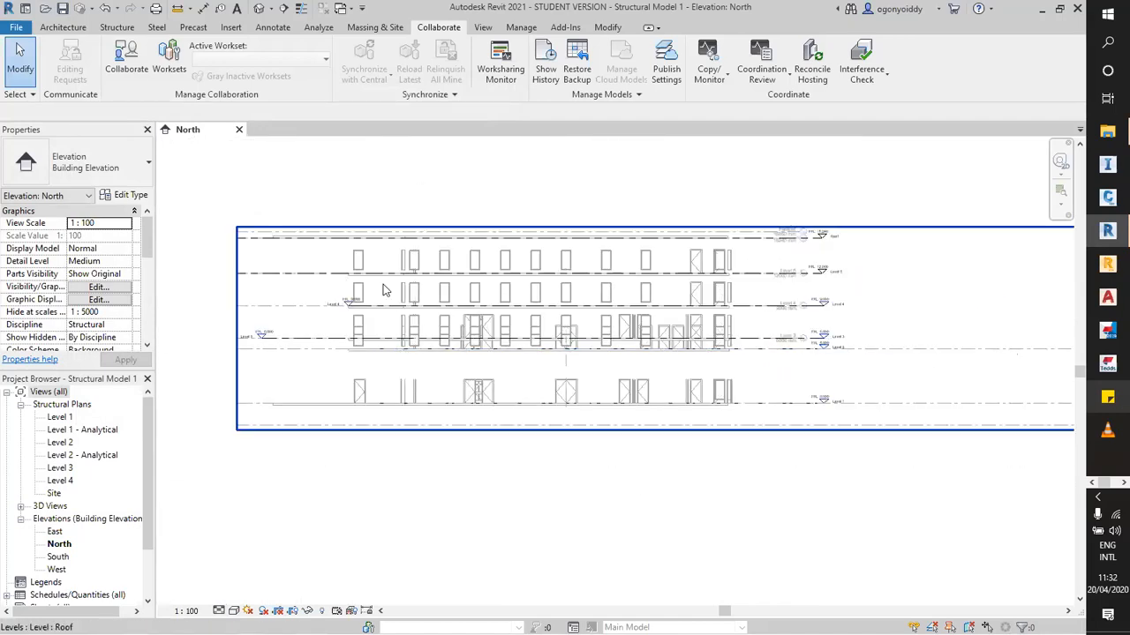
Open the Level 1 structural plan and bring the northwest part of the linked building into view.
{"action": "double_click", "coordinate": [62, 417]}
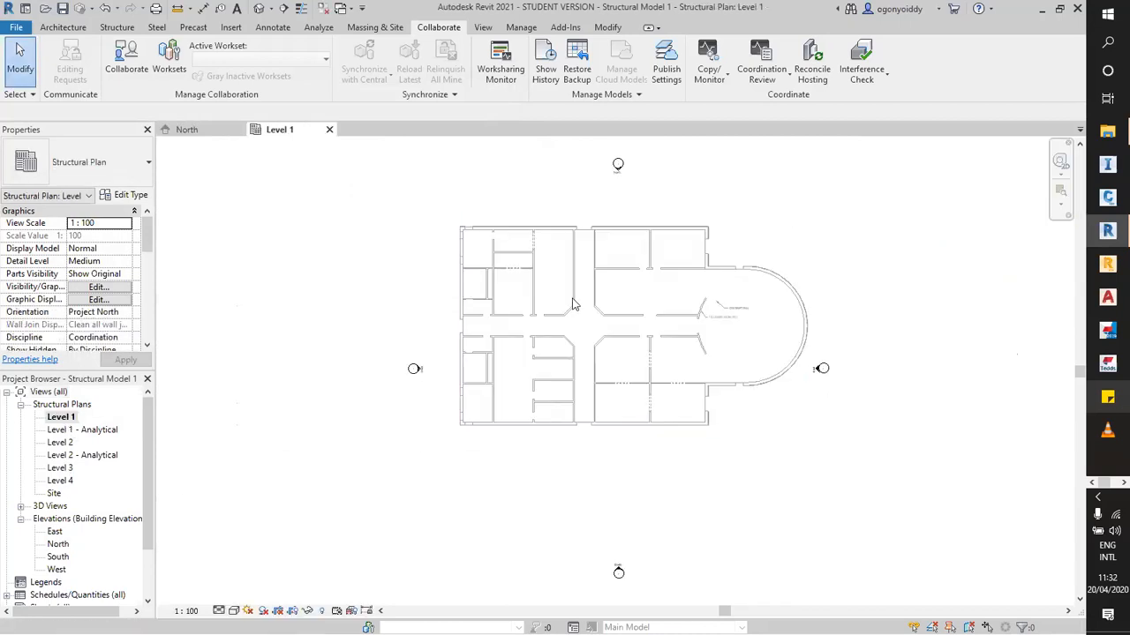
{"action": "scroll", "coordinate": [571, 238], "scroll_direction": "up", "scroll_amount": 5}
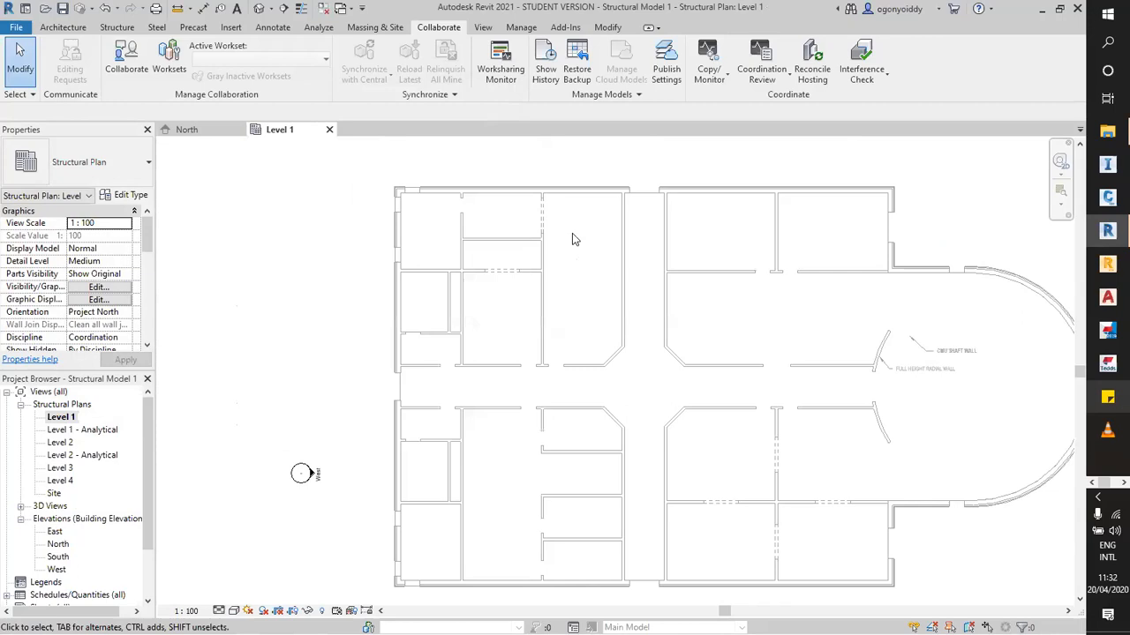
{"action": "scroll", "coordinate": [607, 306], "scroll_direction": "down", "scroll_amount": 3}
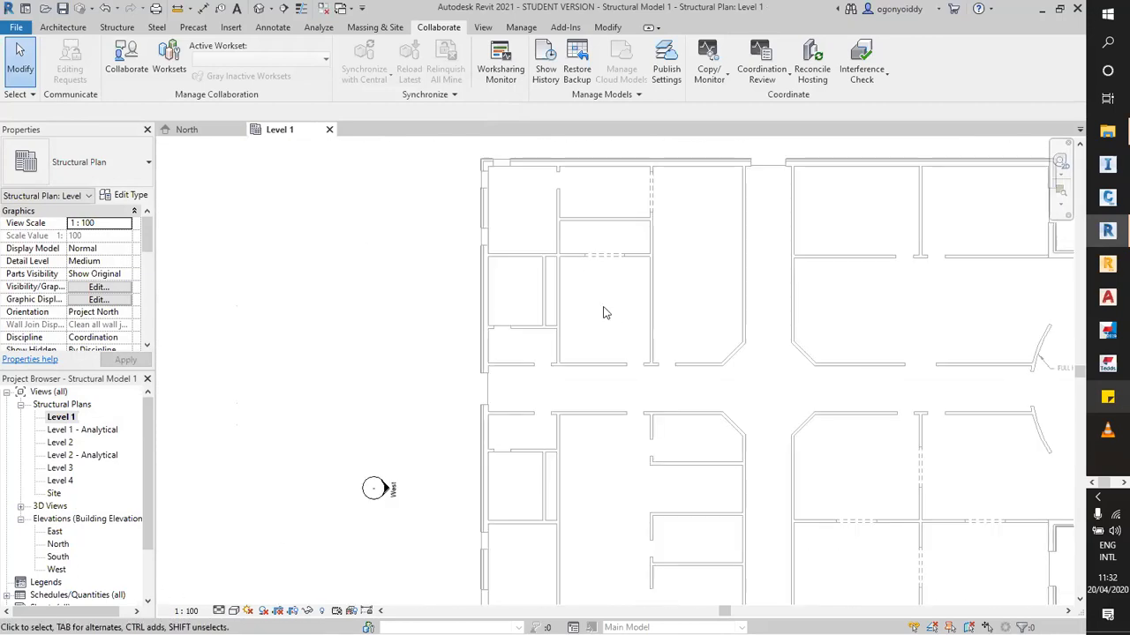
{"action": "scroll", "coordinate": [495, 163], "scroll_direction": "up", "scroll_amount": 4}
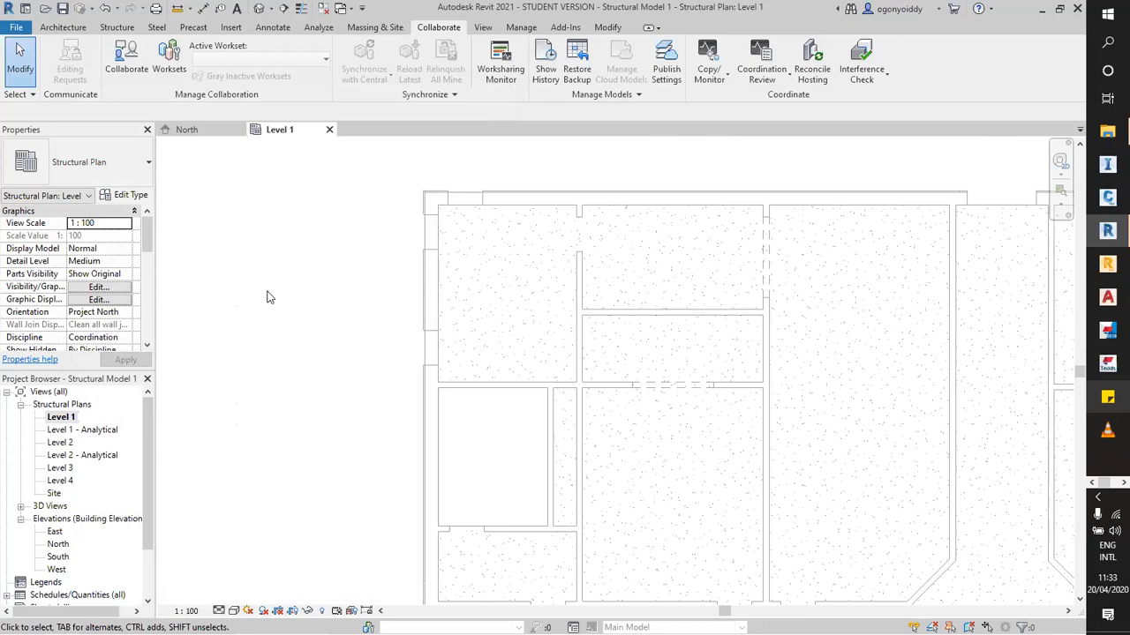
{"action": "key", "text": "g"}
{"action": "key", "text": "r"}
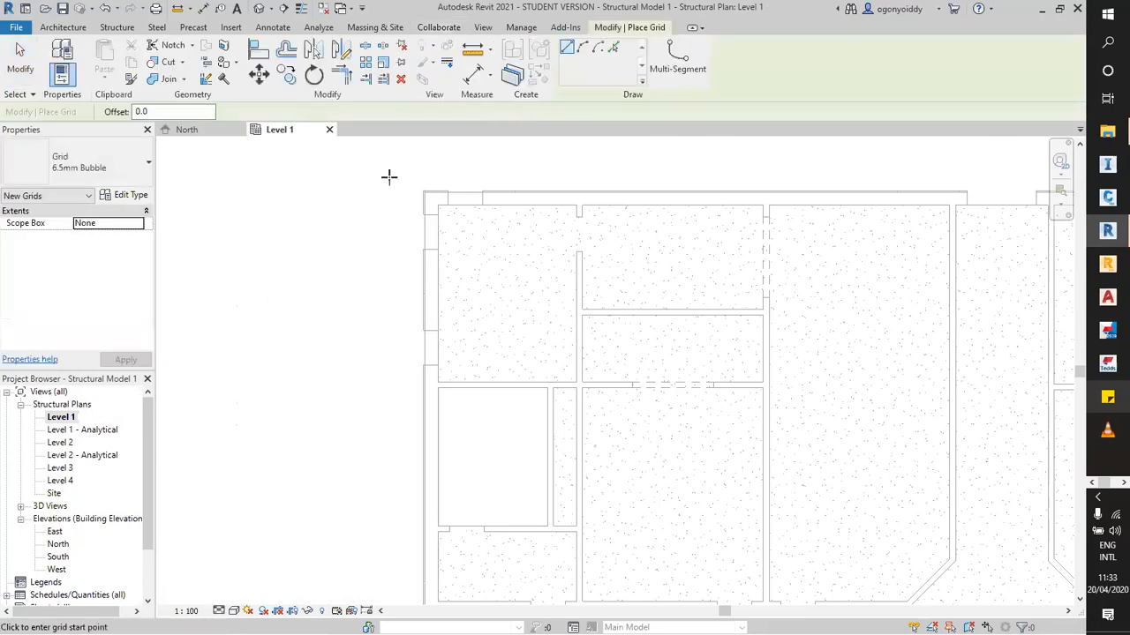
{"action": "key", "text": "Escape"}
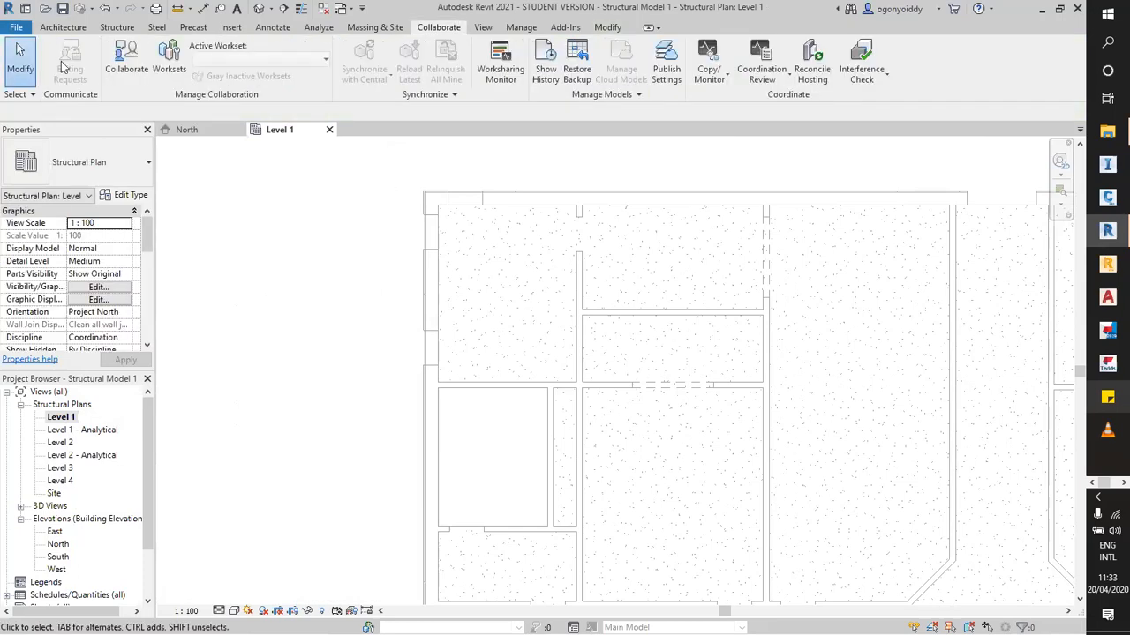
Create a vertical grid line with Pick Lines along the centreline of the linked building's west exterior wall.
{"action": "left_click", "coordinate": [115, 27]}
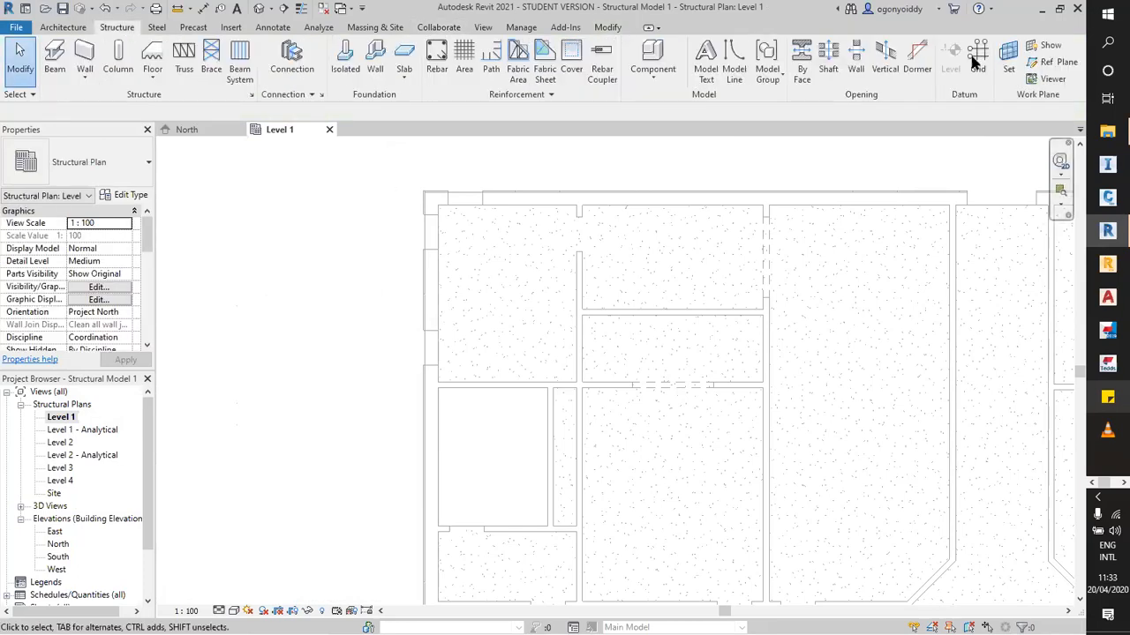
{"action": "key", "text": "g"}
{"action": "key", "text": "r"}
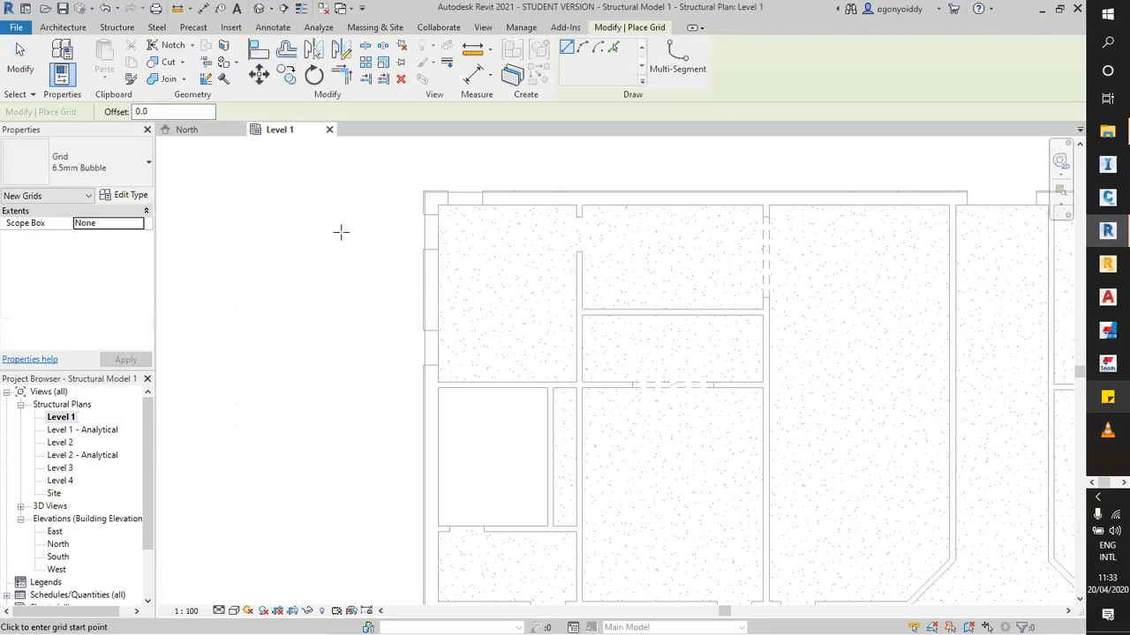
{"action": "left_click", "coordinate": [614, 49]}
{"action": "middle_click_drag", "start_coordinate": [433, 219], "coordinate": [442, 194]}
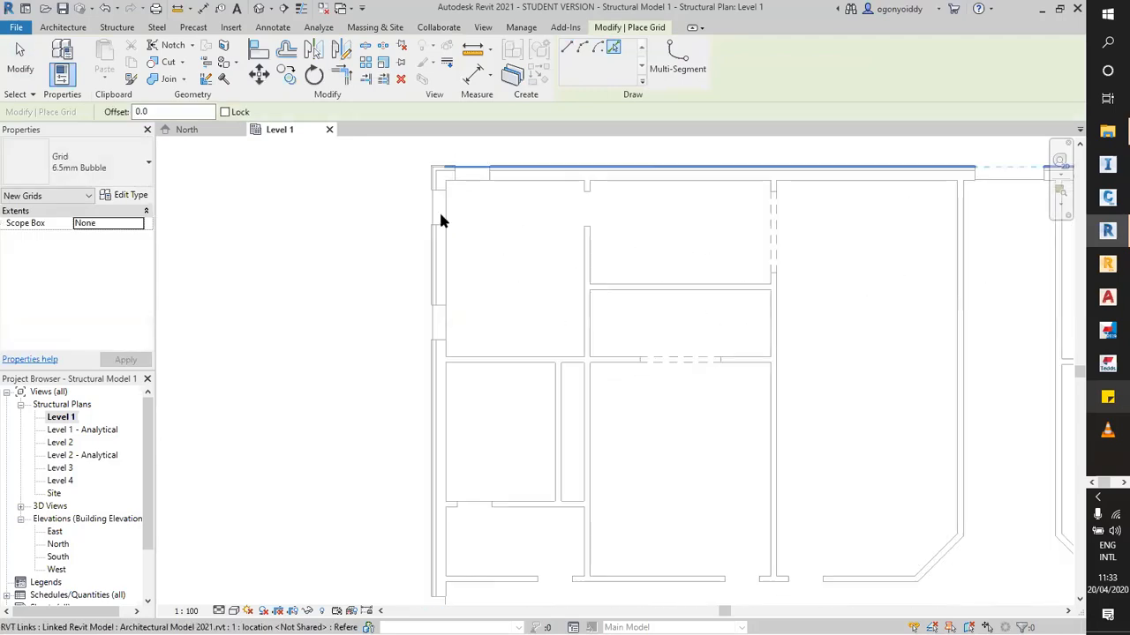
{"action": "scroll", "coordinate": [468, 277], "scroll_direction": "up", "scroll_amount": 3}
{"action": "scroll", "coordinate": [445, 323], "scroll_direction": "down", "scroll_amount": 3}
{"action": "scroll", "coordinate": [444, 312], "scroll_direction": "up", "scroll_amount": 3}
{"action": "middle_click_drag", "start_coordinate": [247, 363], "coordinate": [316, 360]}
{"action": "scroll", "coordinate": [317, 360], "scroll_direction": "down", "scroll_amount": 2}
{"action": "scroll", "coordinate": [385, 235], "scroll_direction": "down", "scroll_amount": 2}
{"action": "scroll", "coordinate": [347, 389], "scroll_direction": "down", "scroll_amount": 2}
{"action": "scroll", "coordinate": [358, 375], "scroll_direction": "down", "scroll_amount": 2}
{"action": "scroll", "coordinate": [374, 296], "scroll_direction": "up", "scroll_amount": 8}
{"action": "scroll", "coordinate": [432, 223], "scroll_direction": "up", "scroll_amount": 1}
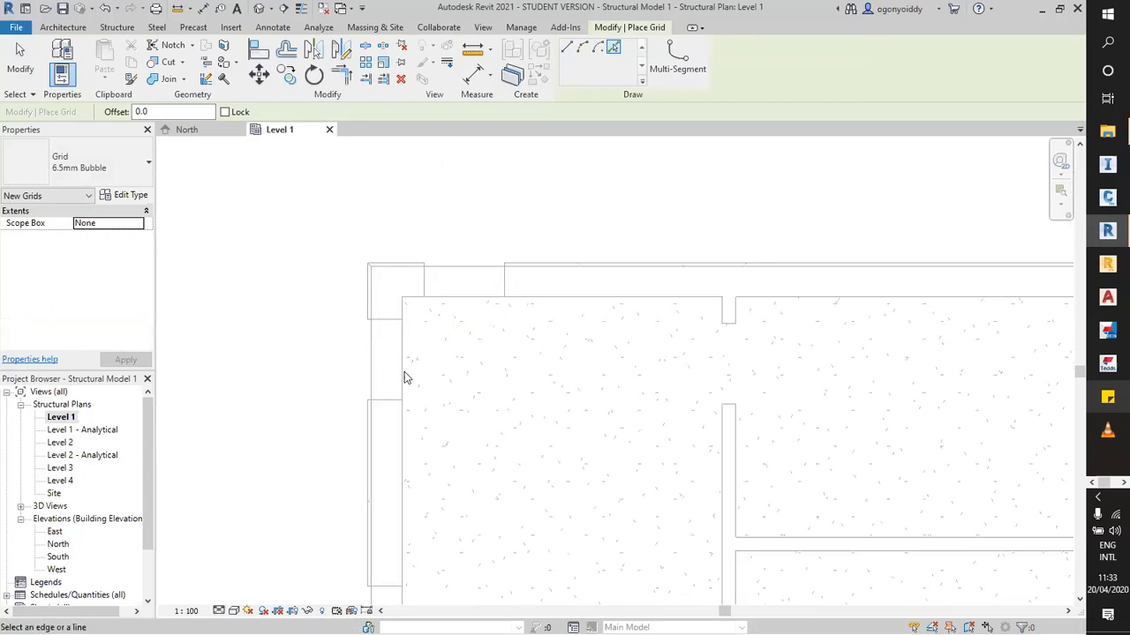
{"action": "left_click", "coordinate": [386, 380]}
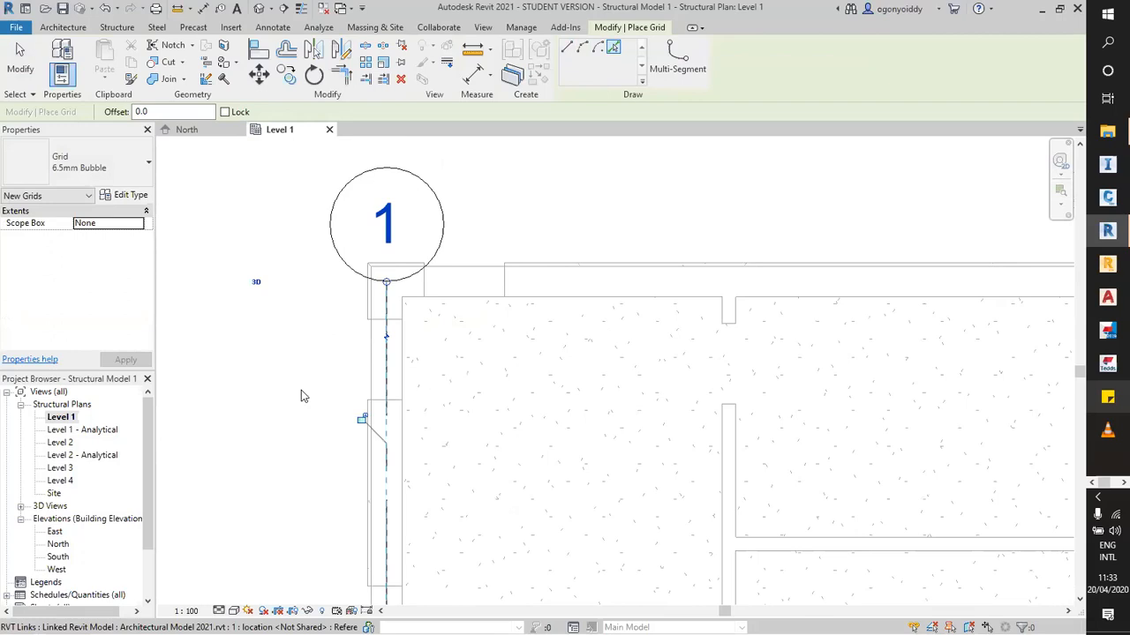
{"action": "scroll", "coordinate": [497, 198], "scroll_direction": "down", "scroll_amount": 6}
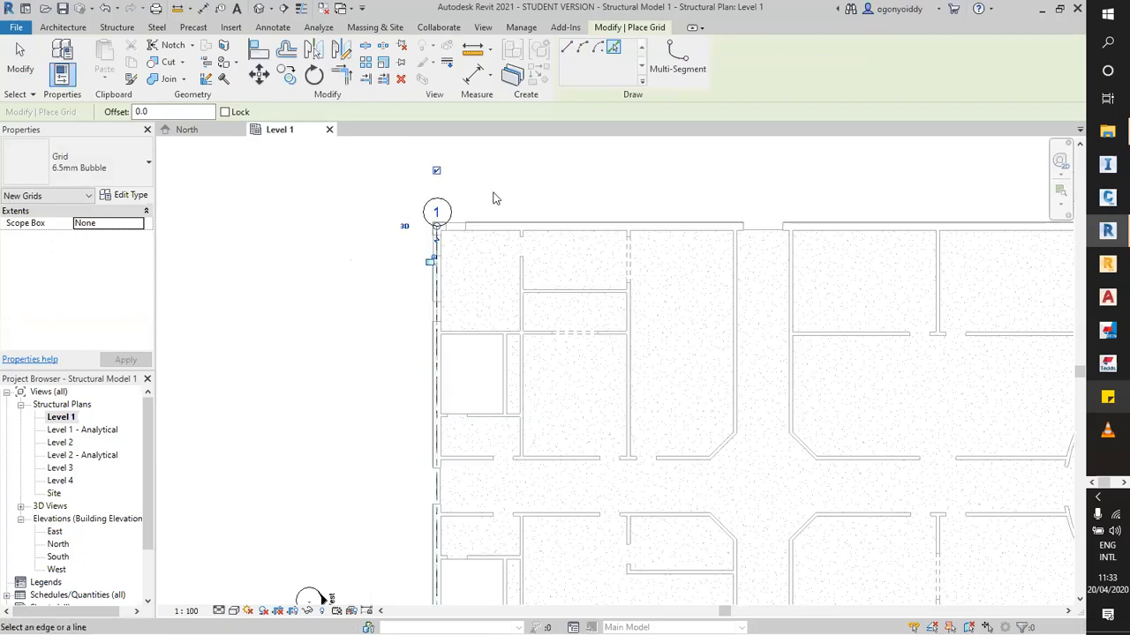
{"action": "key", "text": "Escape"}
{"action": "key", "text": "Escape"}
Stretch the bubble end of grid 1 northward so it stands clear of the building's north wall.
{"action": "scroll", "coordinate": [432, 220], "scroll_direction": "up", "scroll_amount": 4}
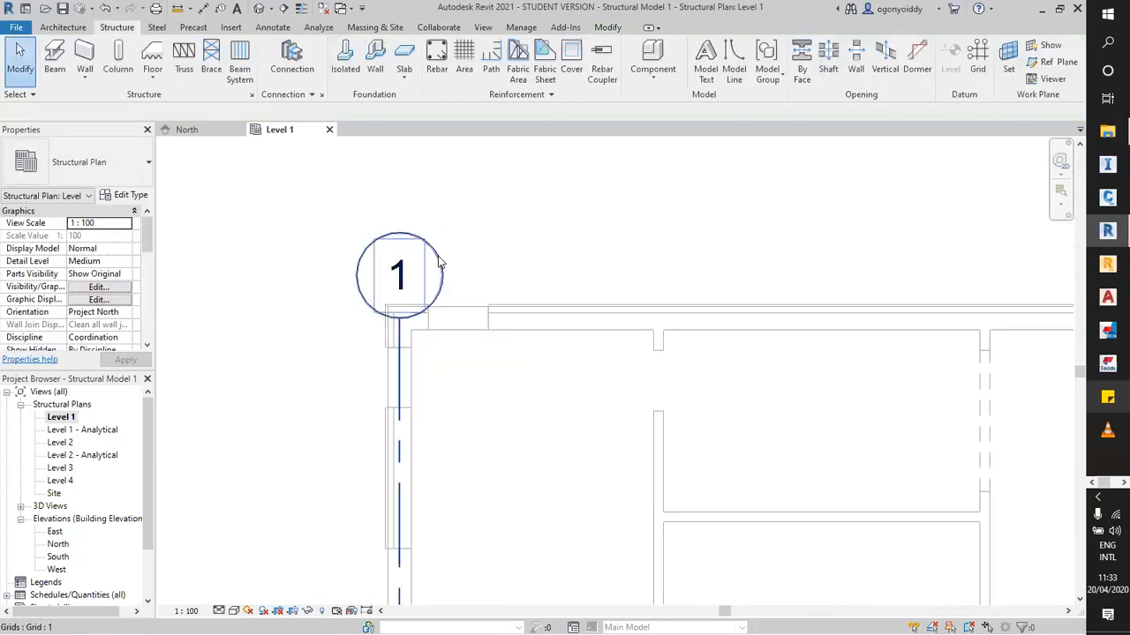
{"action": "left_click", "coordinate": [438, 261]}
{"action": "left_click_drag", "start_coordinate": [409, 285], "coordinate": [408, 141]}
{"action": "left_click", "coordinate": [433, 256]}
{"action": "scroll", "coordinate": [426, 269], "scroll_direction": "down", "scroll_amount": 3}
{"action": "scroll", "coordinate": [419, 249], "scroll_direction": "up", "scroll_amount": 2}
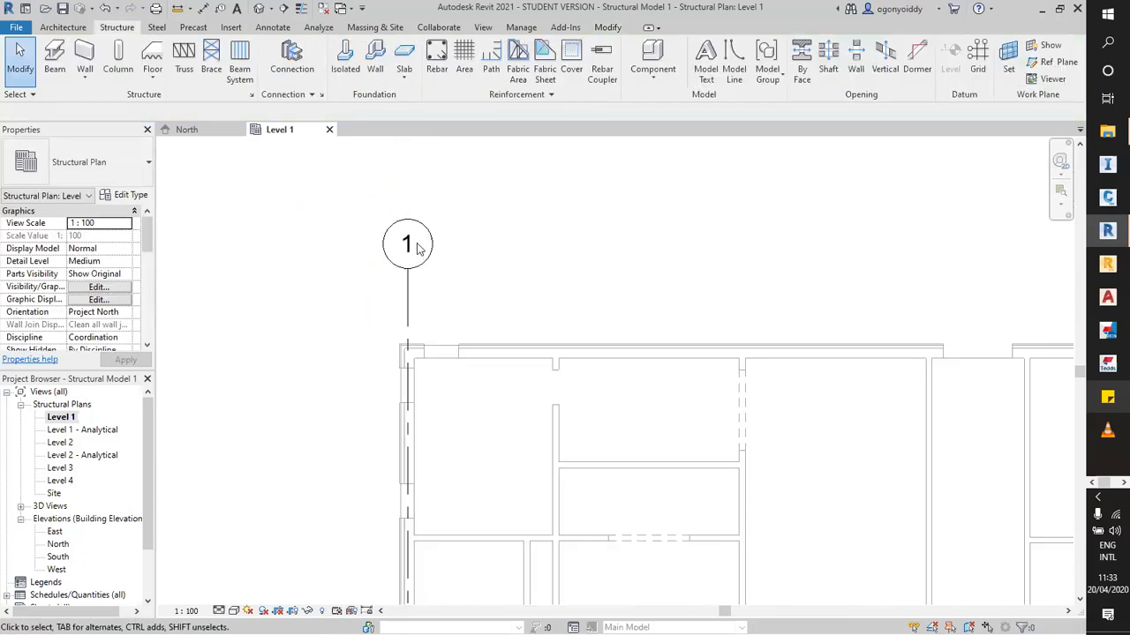
{"action": "left_click", "coordinate": [407, 266]}
{"action": "left_click_drag", "start_coordinate": [407, 274], "coordinate": [407, 209]}
{"action": "left_click", "coordinate": [456, 212]}
Examine grid 1 along the west wall and the interior wall layout of the linked Level 1 plan.
{"action": "scroll", "coordinate": [453, 369], "scroll_direction": "down", "scroll_amount": 5}
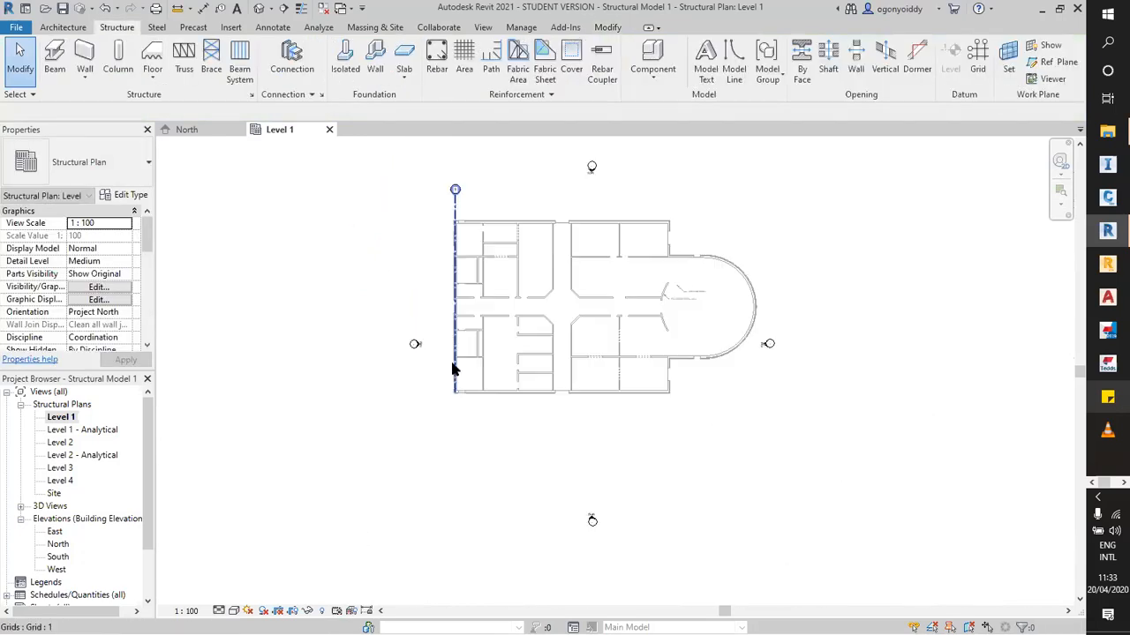
{"action": "scroll", "coordinate": [453, 369], "scroll_direction": "up", "scroll_amount": 3}
{"action": "scroll", "coordinate": [450, 422], "scroll_direction": "down", "scroll_amount": 4}
{"action": "scroll", "coordinate": [499, 269], "scroll_direction": "up", "scroll_amount": 5}
{"action": "scroll", "coordinate": [516, 256], "scroll_direction": "down", "scroll_amount": 6}
{"action": "scroll", "coordinate": [499, 283], "scroll_direction": "up", "scroll_amount": 5}
{"action": "scroll", "coordinate": [500, 270], "scroll_direction": "down", "scroll_amount": 6}
{"action": "scroll", "coordinate": [510, 180], "scroll_direction": "up", "scroll_amount": 3}
{"action": "scroll", "coordinate": [486, 253], "scroll_direction": "down", "scroll_amount": 3}
{"action": "scroll", "coordinate": [529, 214], "scroll_direction": "up", "scroll_amount": 5}
{"action": "scroll", "coordinate": [557, 368], "scroll_direction": "down", "scroll_amount": 5}
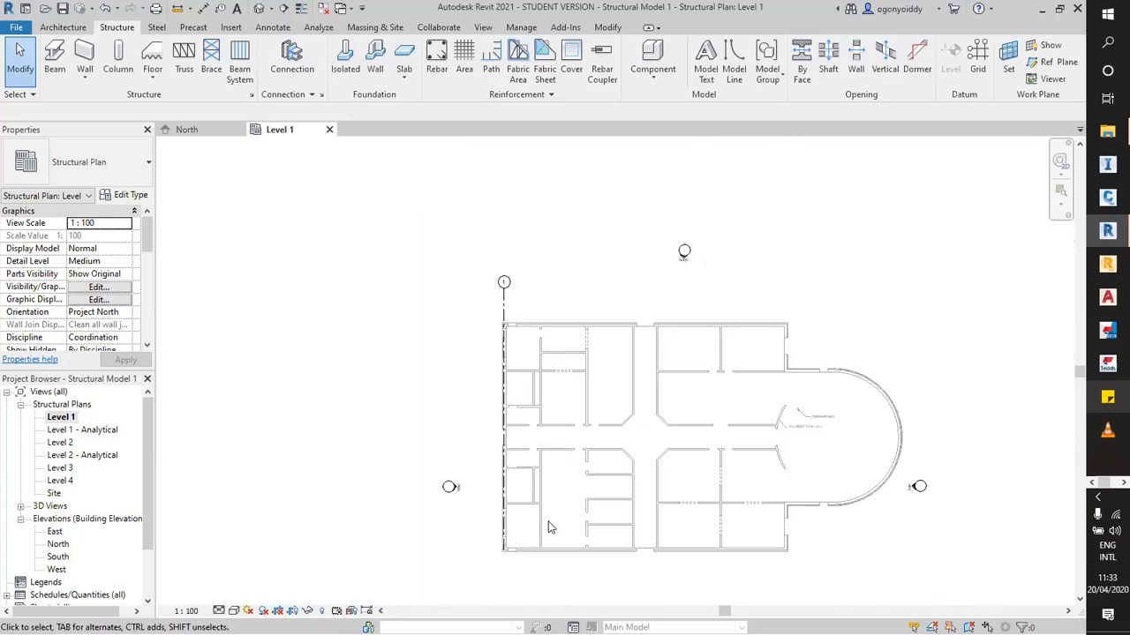
{"action": "scroll", "coordinate": [547, 527], "scroll_direction": "up", "scroll_amount": 4}
{"action": "scroll", "coordinate": [542, 365], "scroll_direction": "down", "scroll_amount": 3}
{"action": "scroll", "coordinate": [505, 389], "scroll_direction": "up", "scroll_amount": 3}
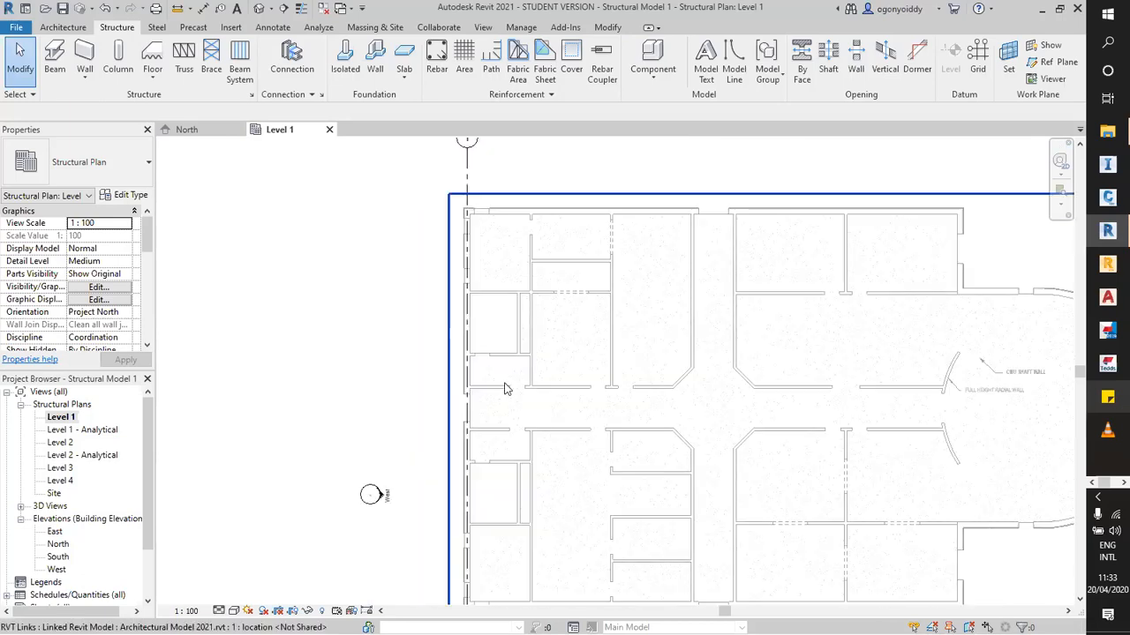
Examine the north end of grid 1 and the interior wall positions in the linked building's northwest corner.
{"action": "scroll", "coordinate": [551, 214], "scroll_direction": "down", "scroll_amount": 3}
{"action": "scroll", "coordinate": [539, 199], "scroll_direction": "up", "scroll_amount": 4}
{"action": "scroll", "coordinate": [618, 198], "scroll_direction": "down", "scroll_amount": 2}
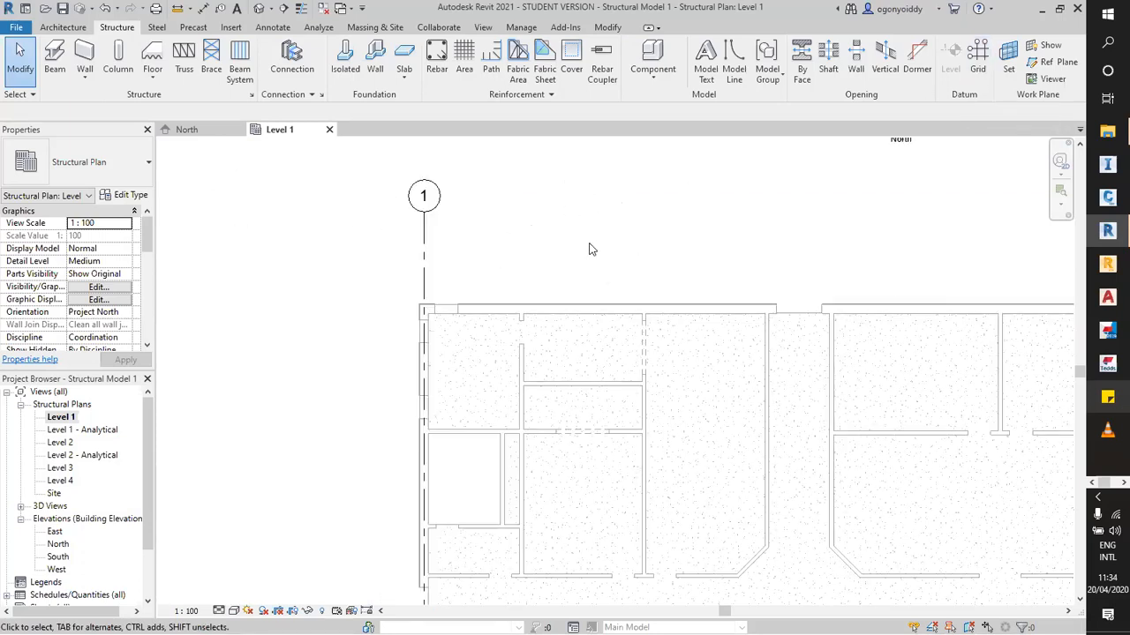
{"action": "scroll", "coordinate": [539, 206], "scroll_direction": "down", "scroll_amount": 2}
{"action": "scroll", "coordinate": [525, 253], "scroll_direction": "up", "scroll_amount": 3}
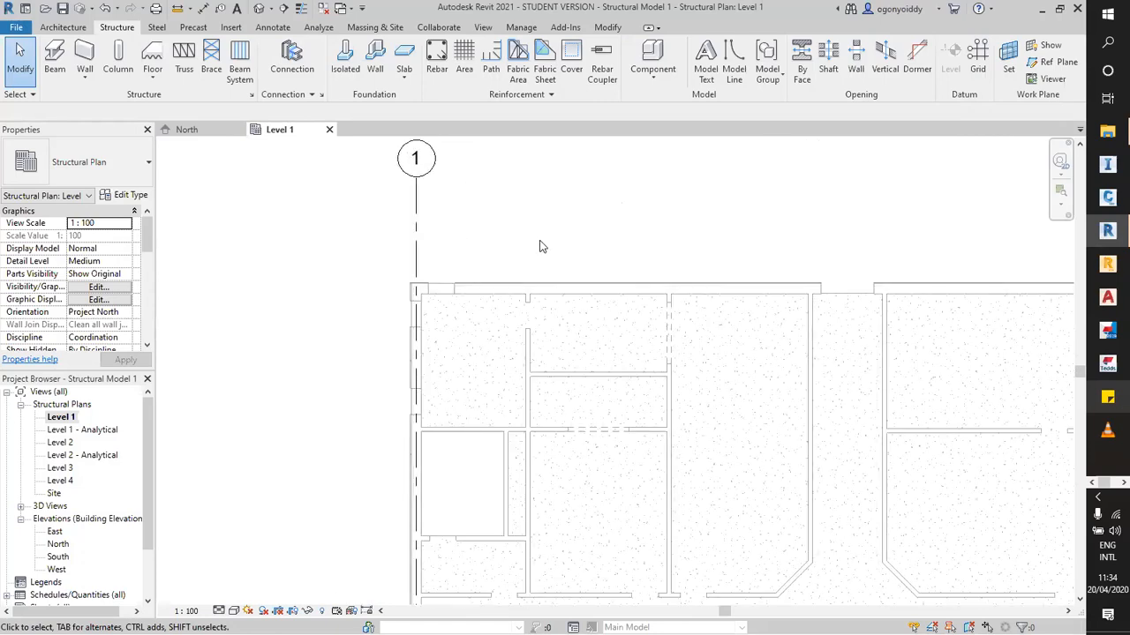
{"action": "scroll", "coordinate": [540, 240], "scroll_direction": "up", "scroll_amount": 2}
{"action": "scroll", "coordinate": [587, 218], "scroll_direction": "down", "scroll_amount": 2}
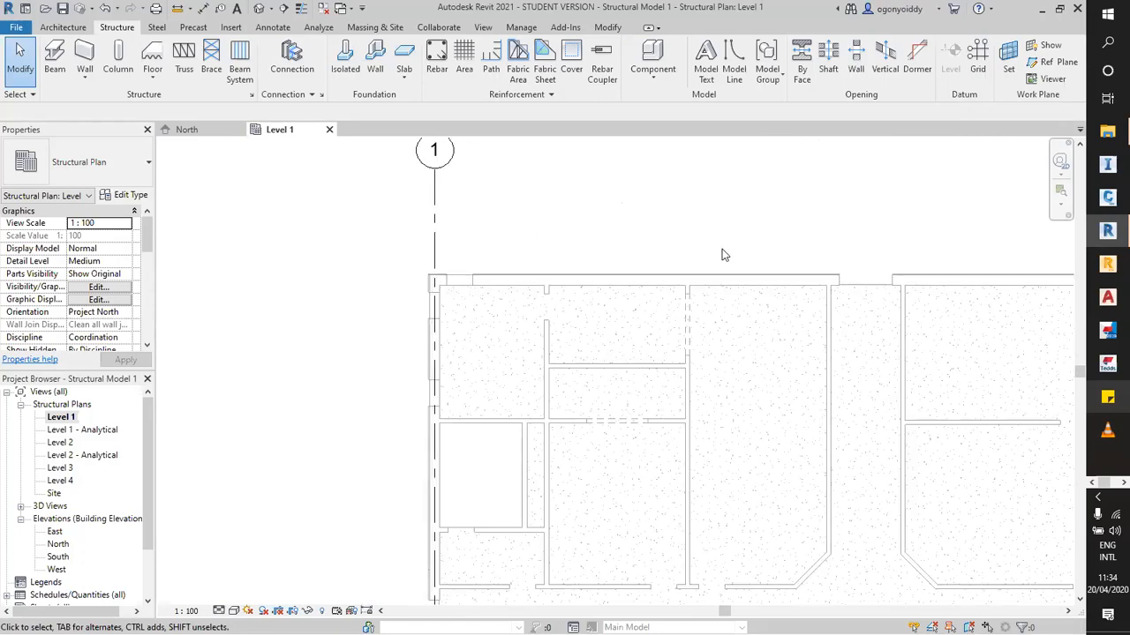
{"action": "scroll", "coordinate": [722, 256], "scroll_direction": "down", "scroll_amount": 1}
{"action": "scroll", "coordinate": [630, 242], "scroll_direction": "up", "scroll_amount": 1}
{"action": "scroll", "coordinate": [618, 235], "scroll_direction": "down", "scroll_amount": 1}
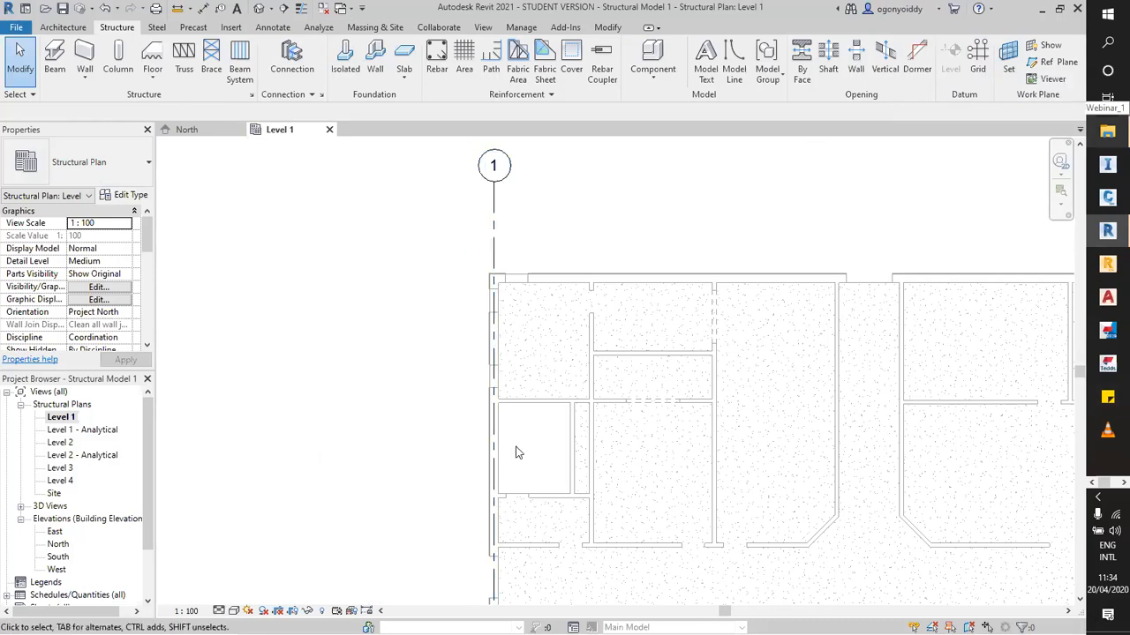
{"action": "scroll", "coordinate": [618, 172], "scroll_direction": "up", "scroll_amount": 2}
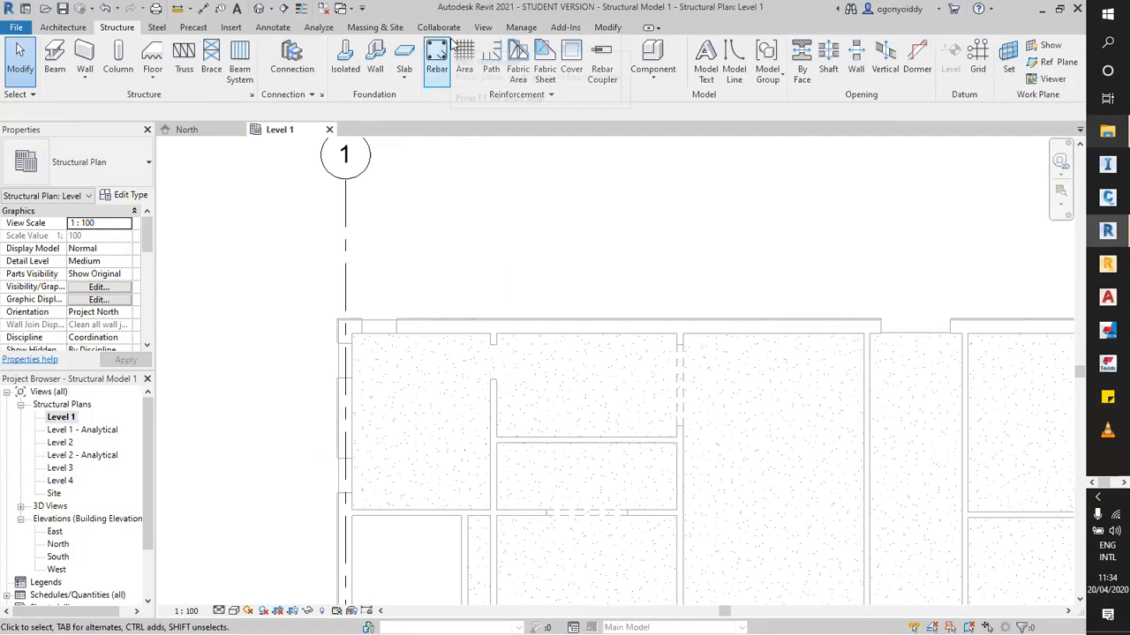
Select grid 1 and start the Copy command with multiple copies enabled.
{"action": "left_click", "coordinate": [607, 27]}
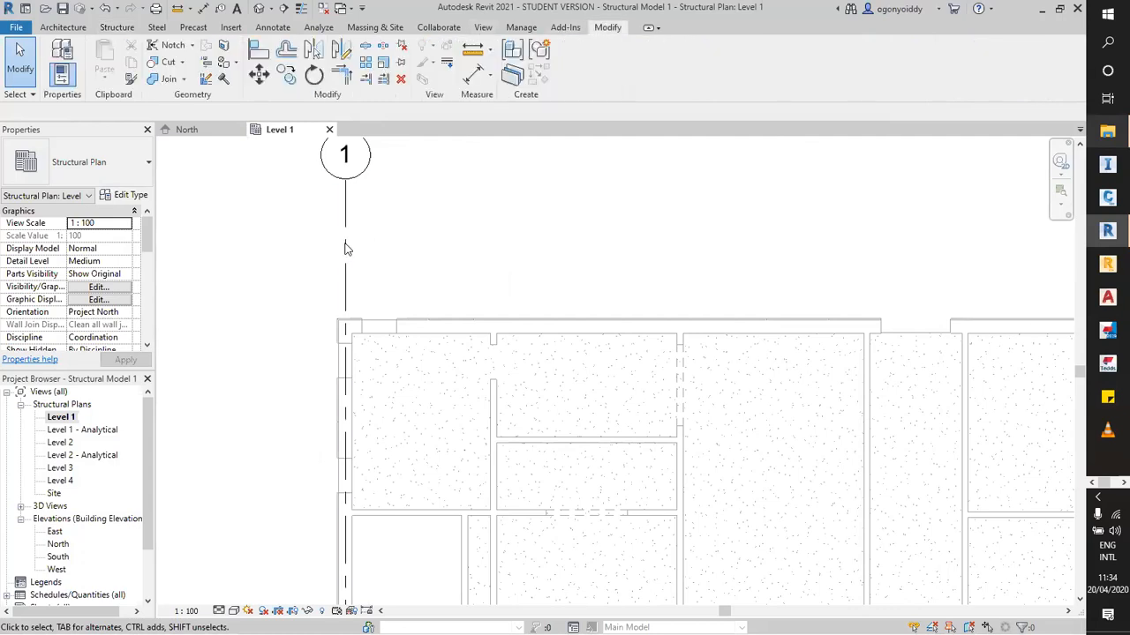
{"action": "left_click", "coordinate": [379, 233]}
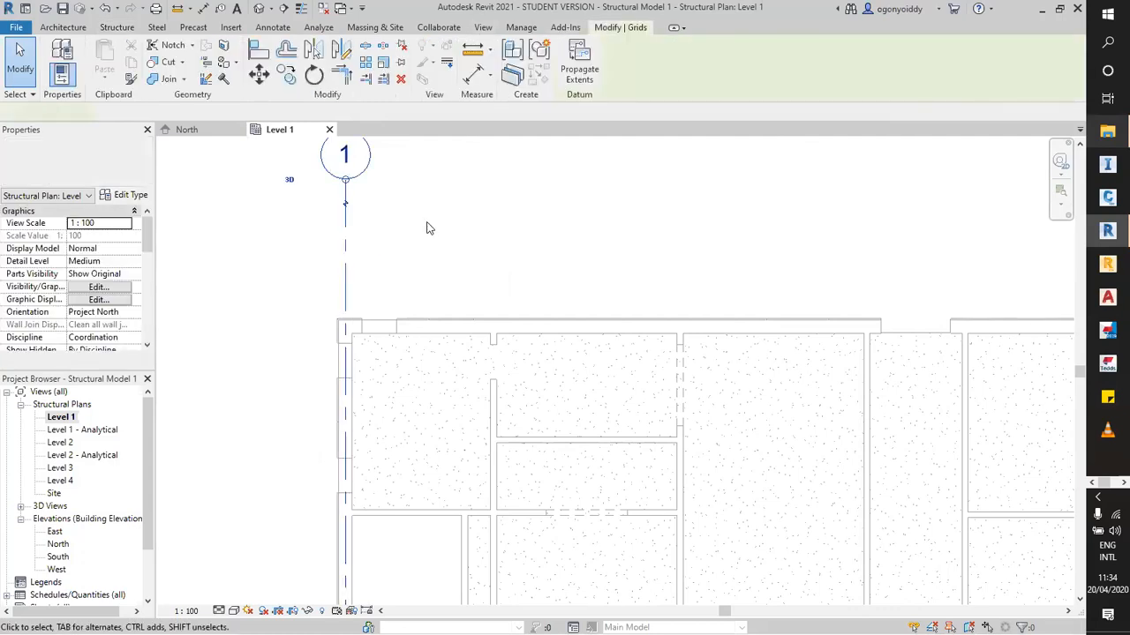
{"action": "left_click", "coordinate": [286, 74]}
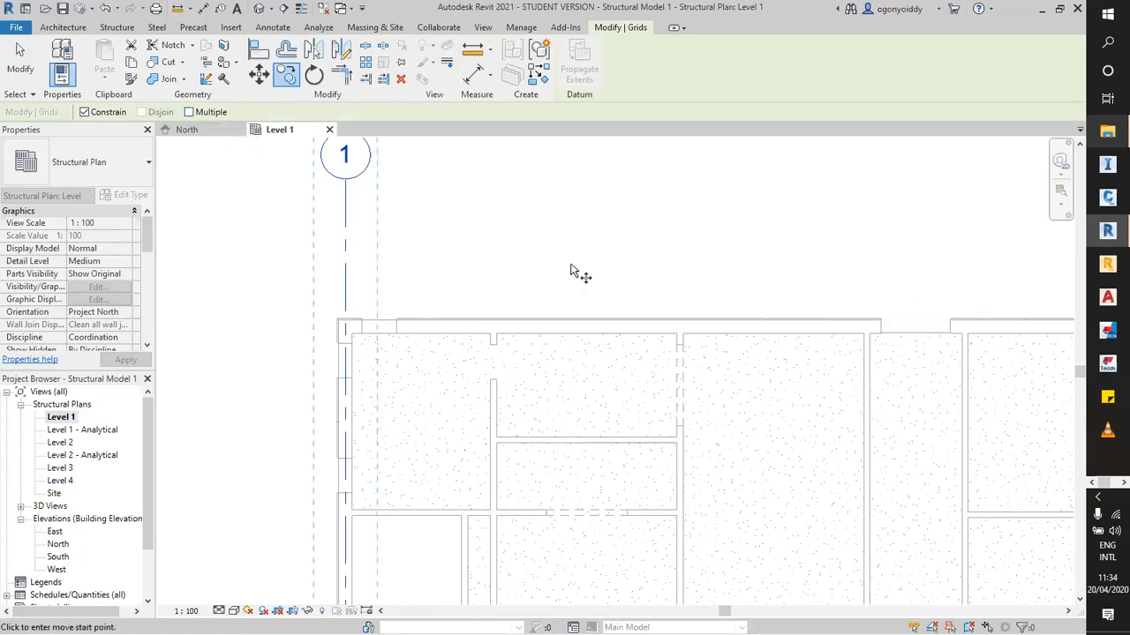
{"action": "scroll", "coordinate": [532, 229], "scroll_direction": "down", "scroll_amount": 3}
{"action": "scroll", "coordinate": [532, 324], "scroll_direction": "up", "scroll_amount": 3}
{"action": "scroll", "coordinate": [530, 313], "scroll_direction": "down", "scroll_amount": 2}
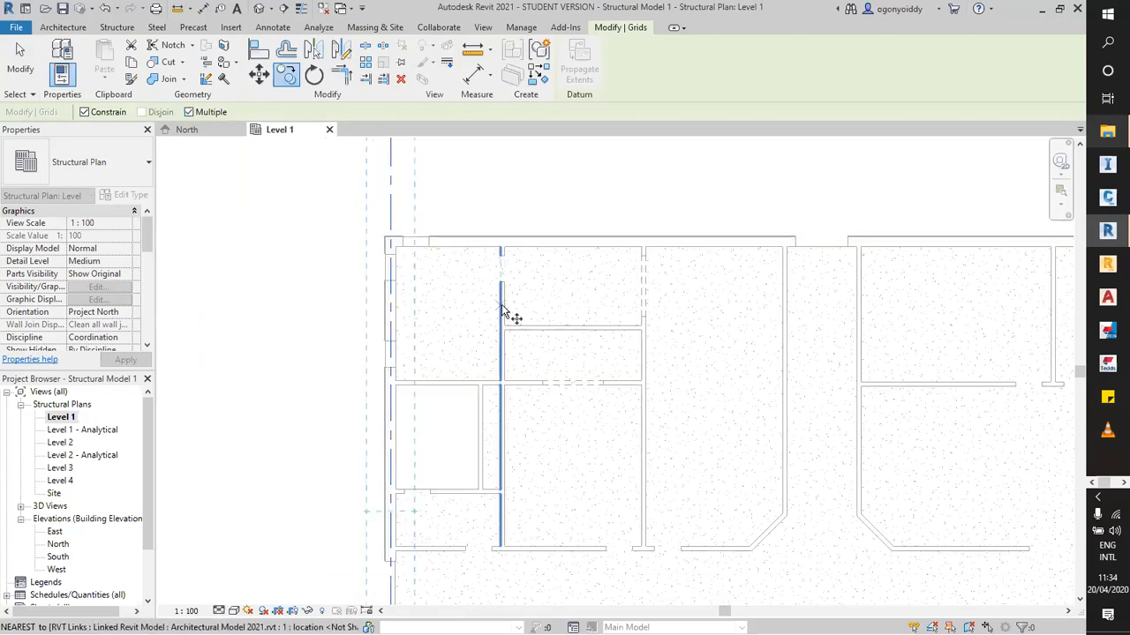
{"action": "scroll", "coordinate": [501, 310], "scroll_direction": "up", "scroll_amount": 2}
{"action": "left_click", "coordinate": [442, 346]}
{"action": "scroll", "coordinate": [445, 343], "scroll_direction": "down", "scroll_amount": 2}
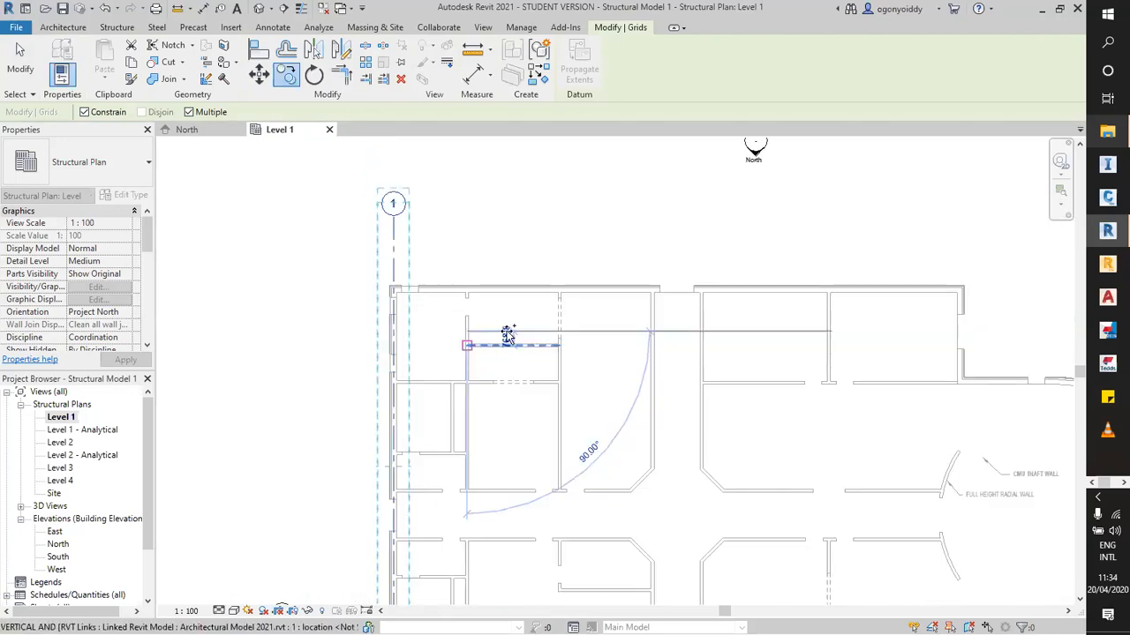
{"action": "key", "text": "Escape"}
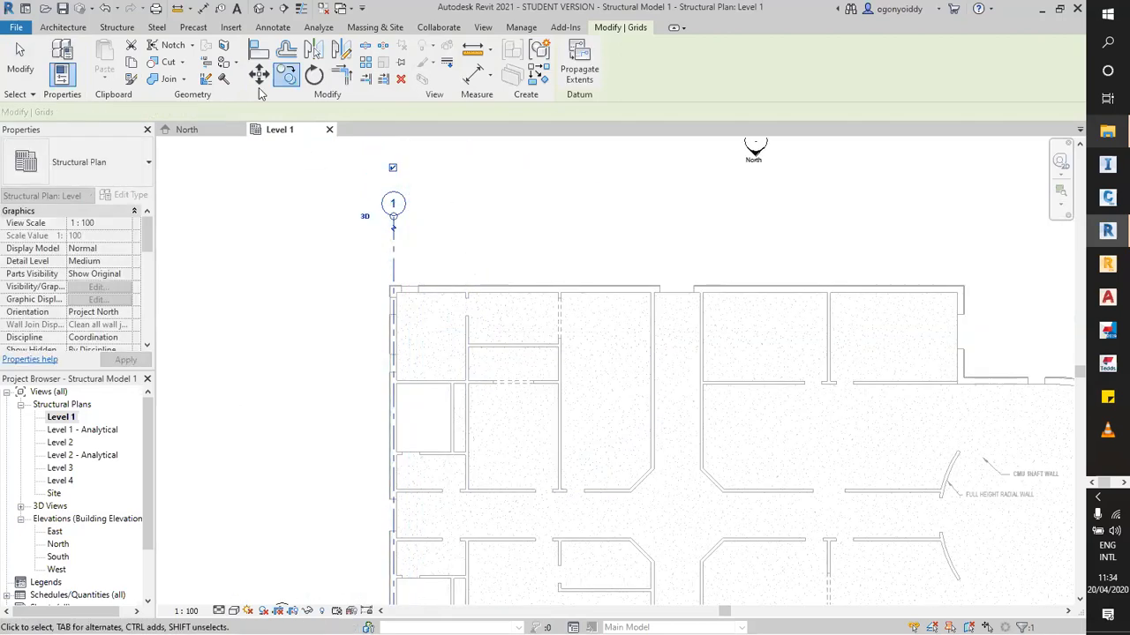
Copy grid 1 eastward onto the centrelines of the first two north-south interior walls, starting from a point on the grid line.
{"action": "left_click", "coordinate": [286, 75]}
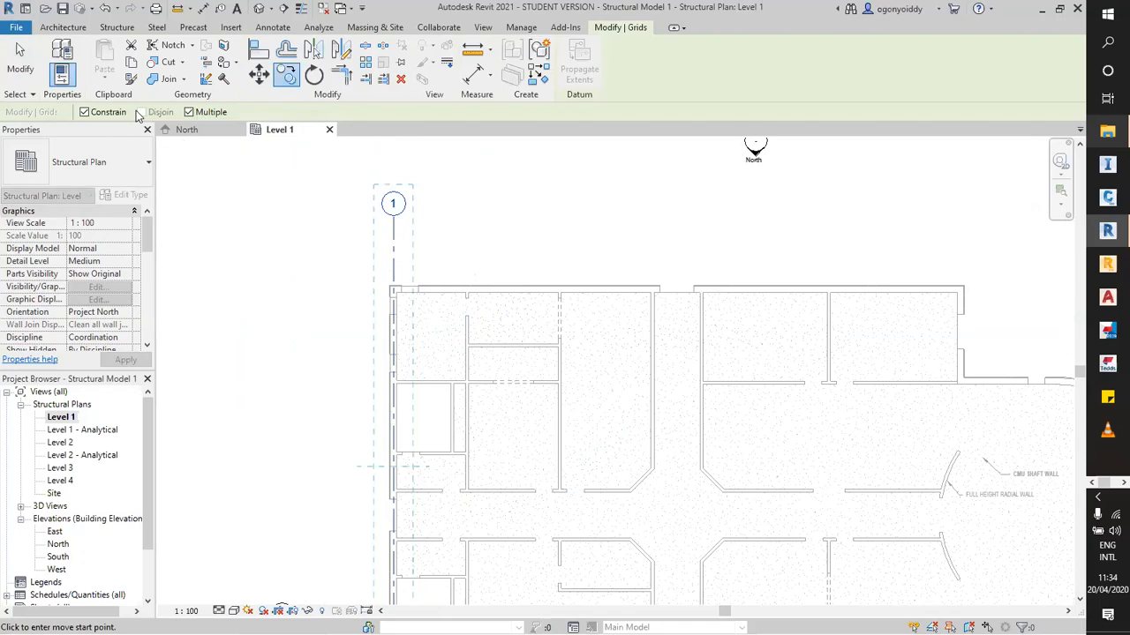
{"action": "scroll", "coordinate": [383, 308], "scroll_direction": "up", "scroll_amount": 3}
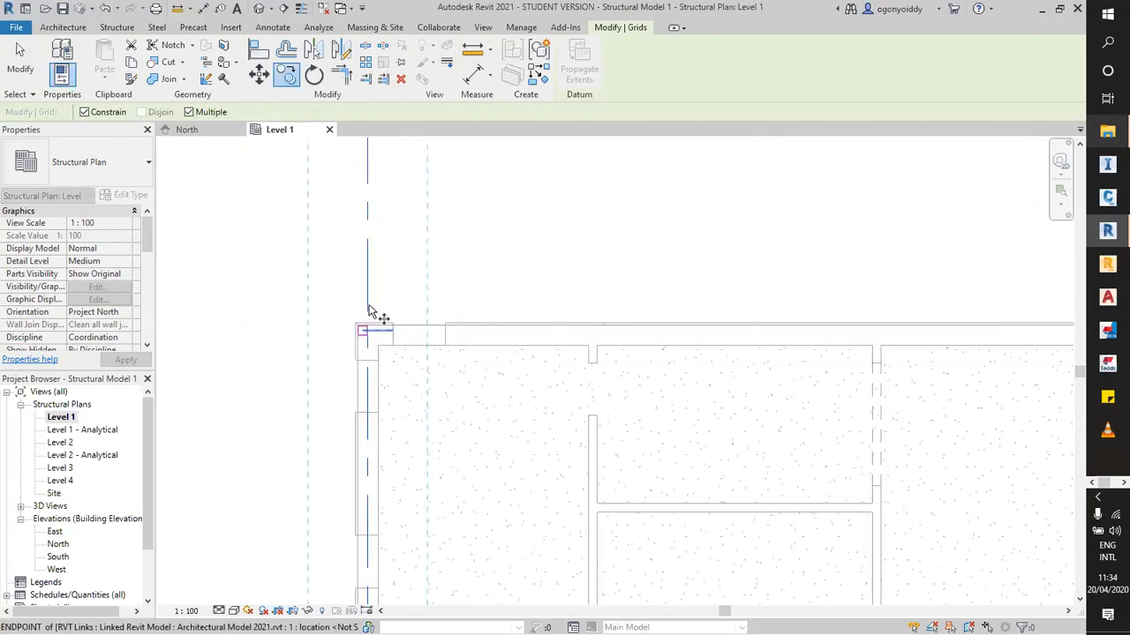
{"action": "left_click", "coordinate": [368, 301]}
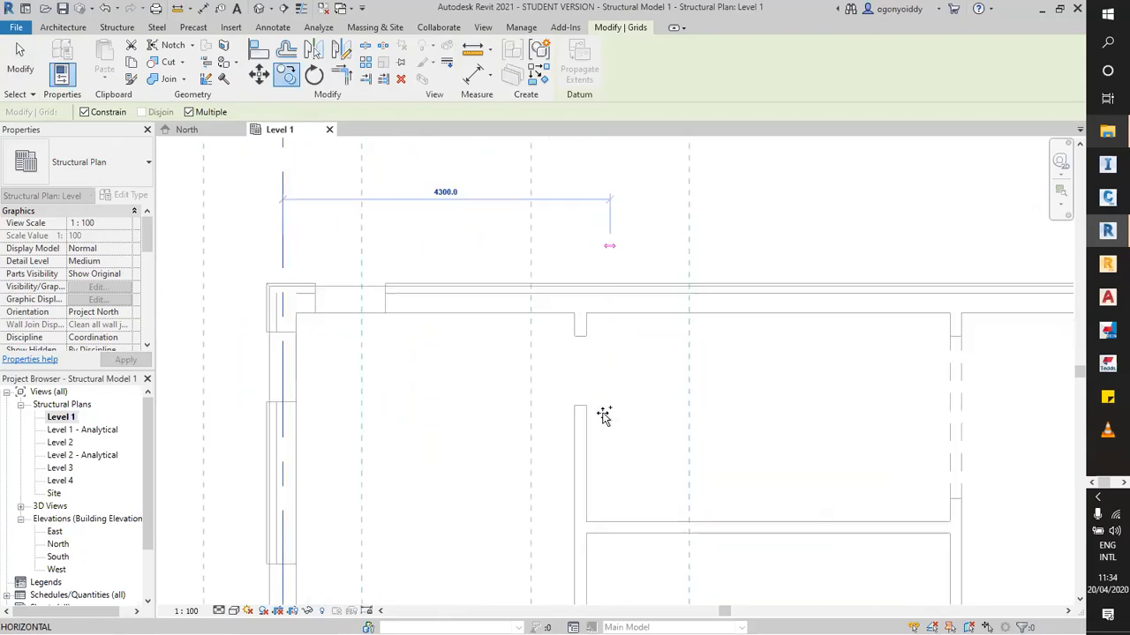
{"action": "scroll", "coordinate": [494, 326], "scroll_direction": "down", "scroll_amount": 3}
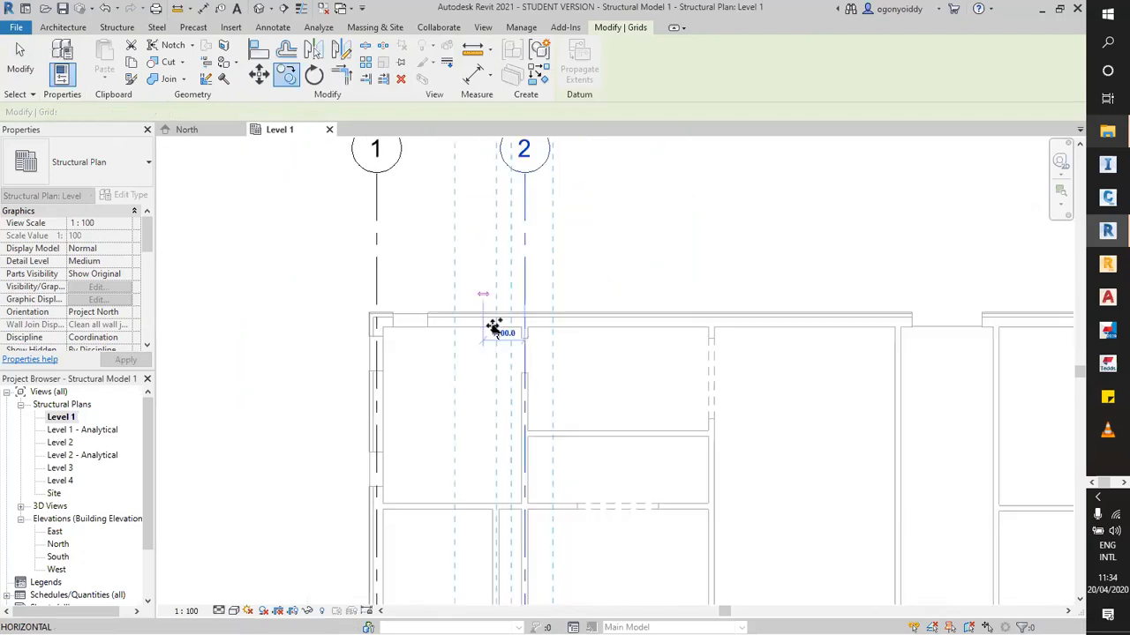
{"action": "scroll", "coordinate": [630, 371], "scroll_direction": "up", "scroll_amount": 3}
{"action": "left_click", "coordinate": [600, 366]}
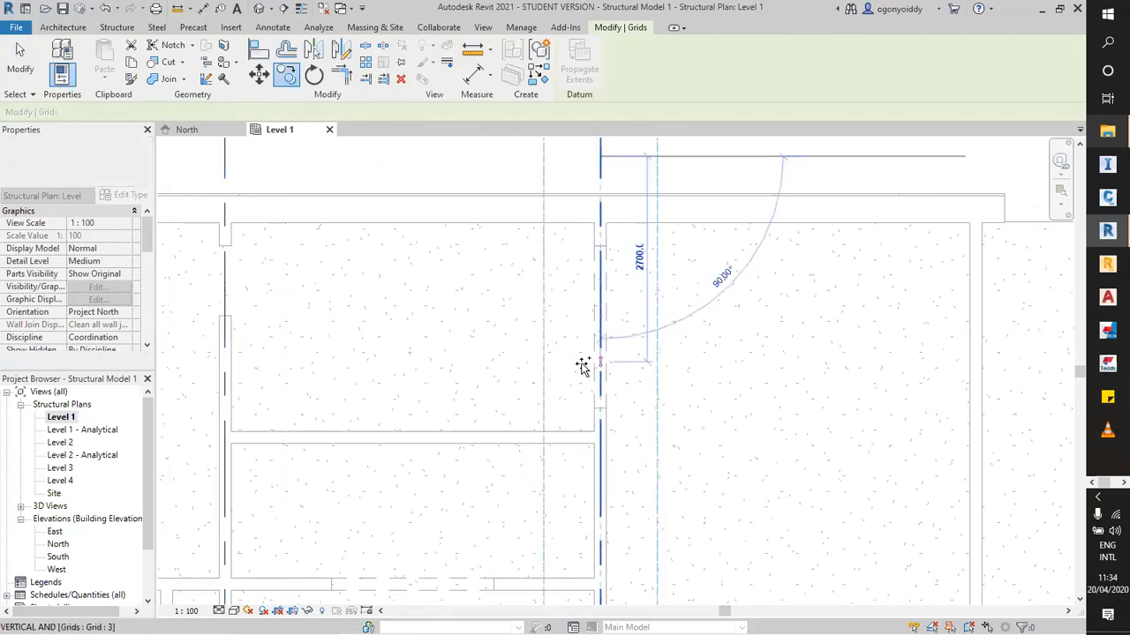
Place two more grid copies, on the west wall of the north-south corridor and on the partition between the two northeast rooms.
{"action": "scroll", "coordinate": [759, 281], "scroll_direction": "down", "scroll_amount": 5}
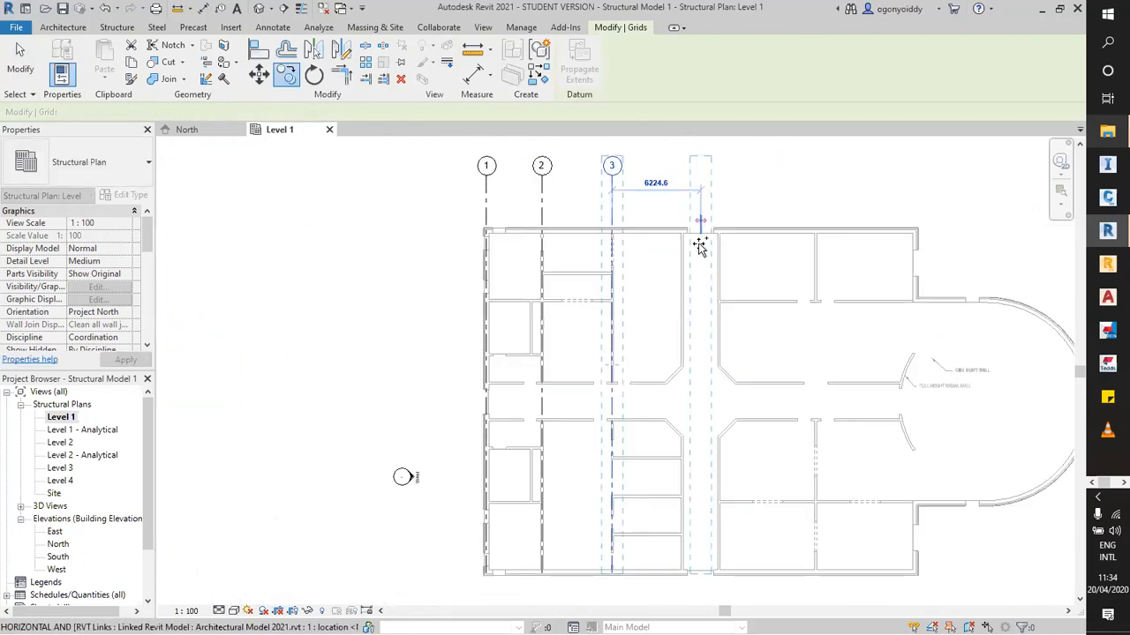
{"action": "scroll", "coordinate": [697, 256], "scroll_direction": "up", "scroll_amount": 4}
{"action": "left_click", "coordinate": [643, 290]}
{"action": "scroll", "coordinate": [719, 222], "scroll_direction": "down", "scroll_amount": 4}
{"action": "scroll", "coordinate": [817, 256], "scroll_direction": "up", "scroll_amount": 3}
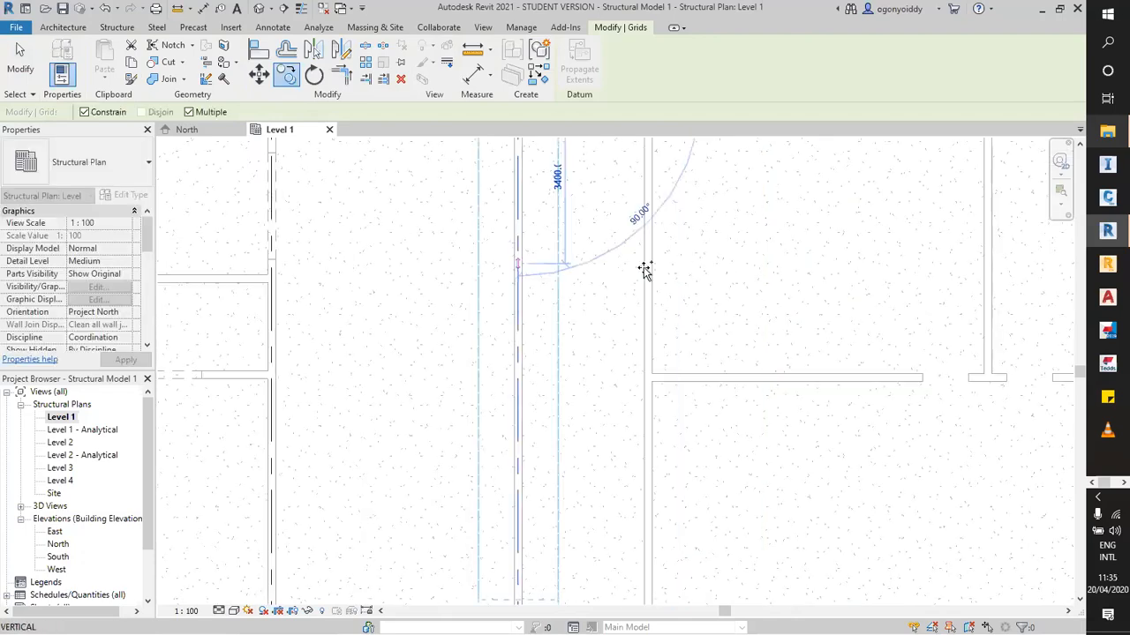
{"action": "scroll", "coordinate": [671, 270], "scroll_direction": "up", "scroll_amount": 3}
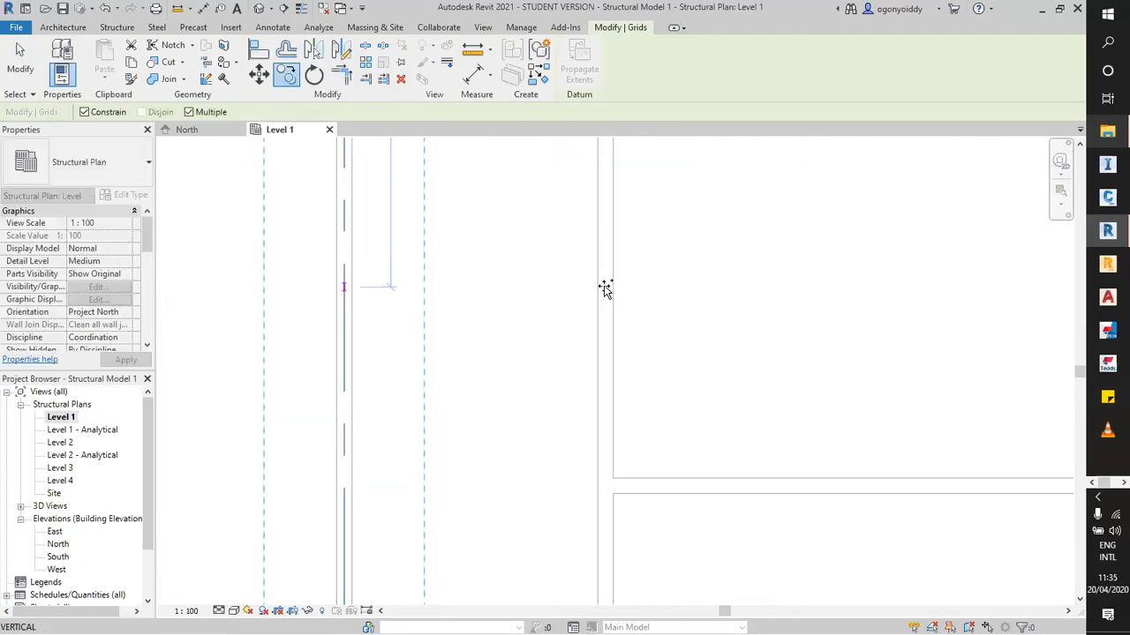
{"action": "scroll", "coordinate": [613, 281], "scroll_direction": "down", "scroll_amount": 5}
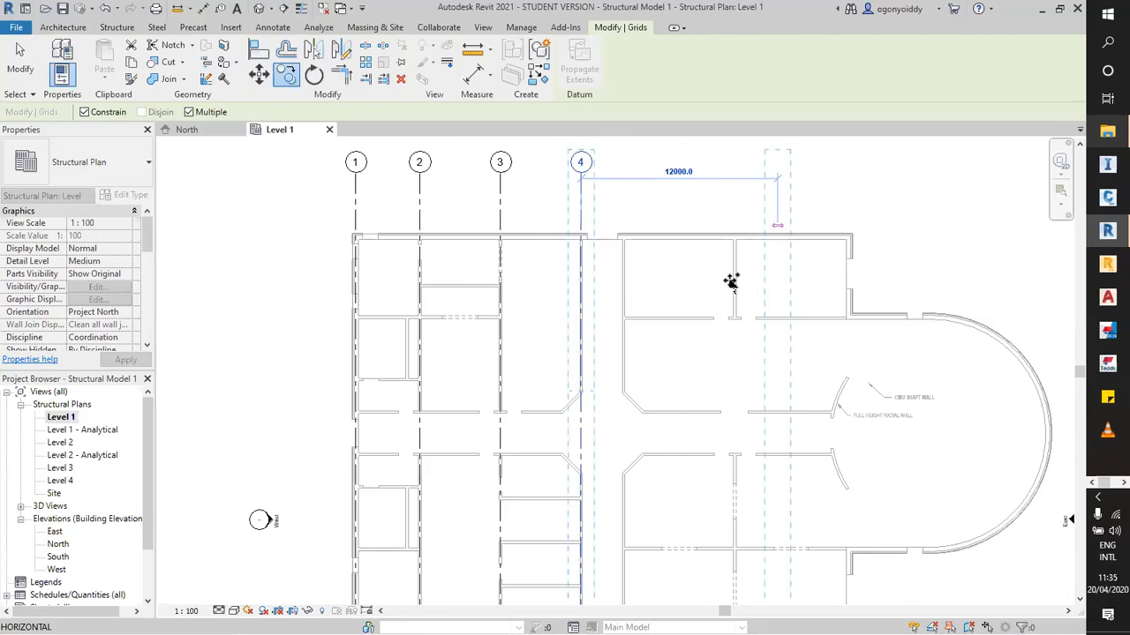
{"action": "scroll", "coordinate": [731, 281], "scroll_direction": "up", "scroll_amount": 3}
{"action": "scroll", "coordinate": [744, 283], "scroll_direction": "down", "scroll_amount": 5}
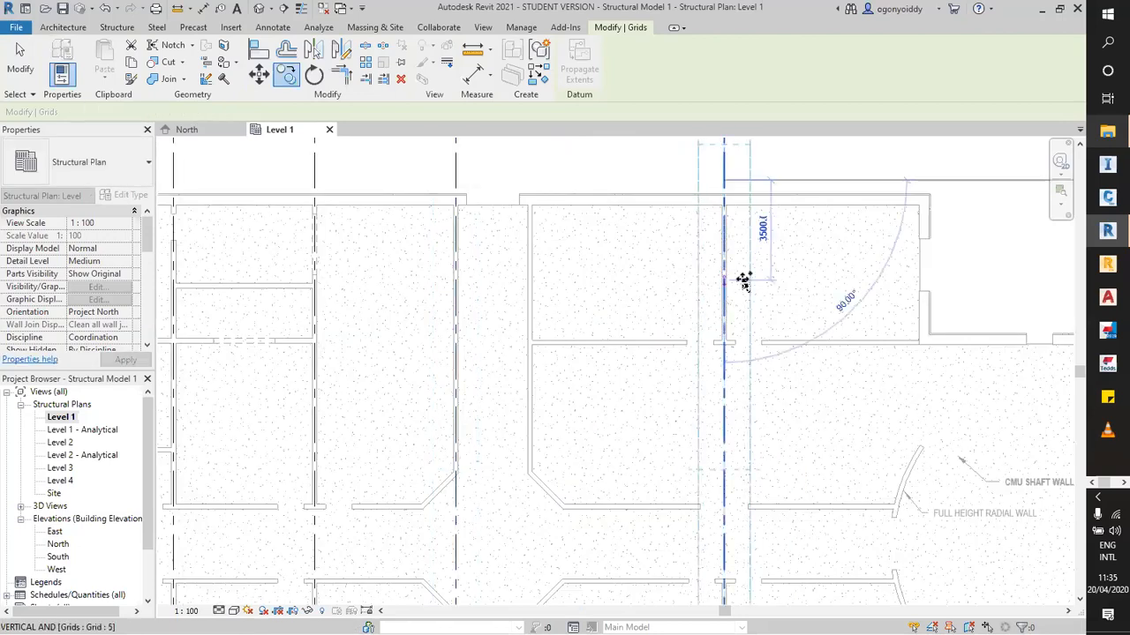
Place the last grid copy on the centreline of the east exterior wall beside the northeast room and end copying.
{"action": "scroll", "coordinate": [786, 282], "scroll_direction": "up", "scroll_amount": 6}
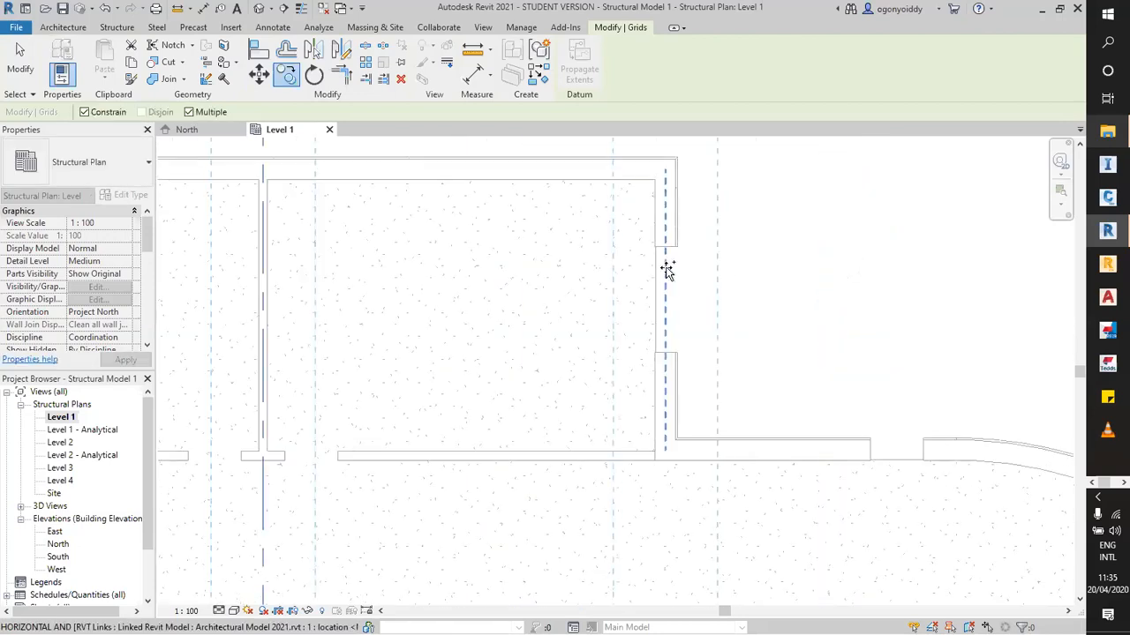
{"action": "left_click", "coordinate": [669, 269]}
{"action": "scroll", "coordinate": [789, 252], "scroll_direction": "down", "scroll_amount": 5}
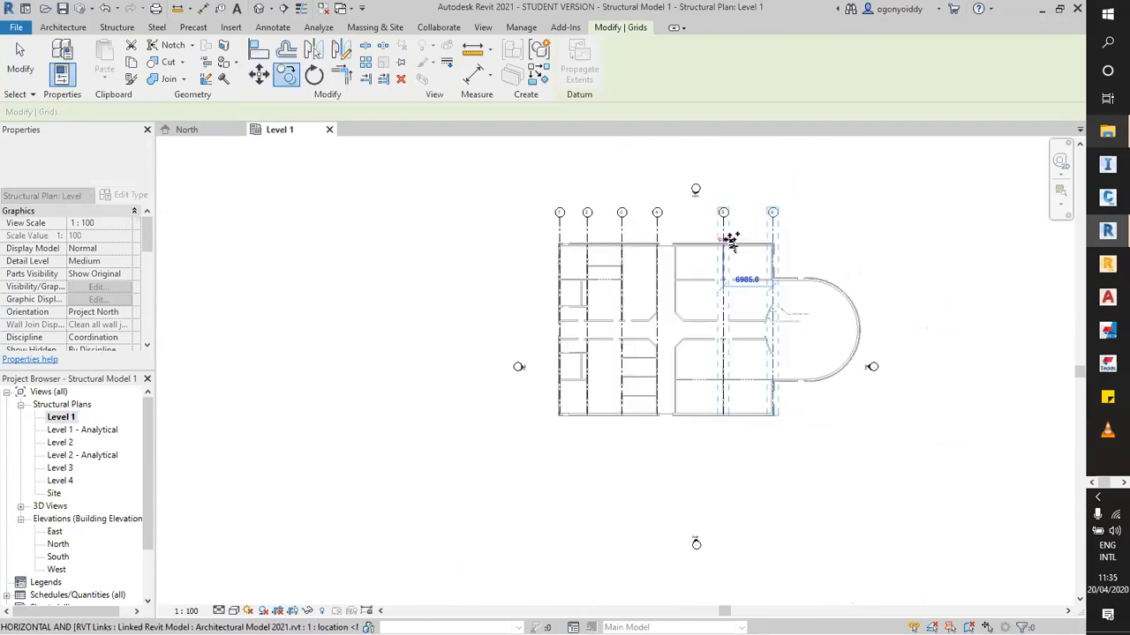
{"action": "scroll", "coordinate": [731, 239], "scroll_direction": "up", "scroll_amount": 5}
{"action": "scroll", "coordinate": [774, 224], "scroll_direction": "down", "scroll_amount": 5}
{"action": "scroll", "coordinate": [765, 222], "scroll_direction": "up", "scroll_amount": 6}
{"action": "scroll", "coordinate": [779, 236], "scroll_direction": "down", "scroll_amount": 5}
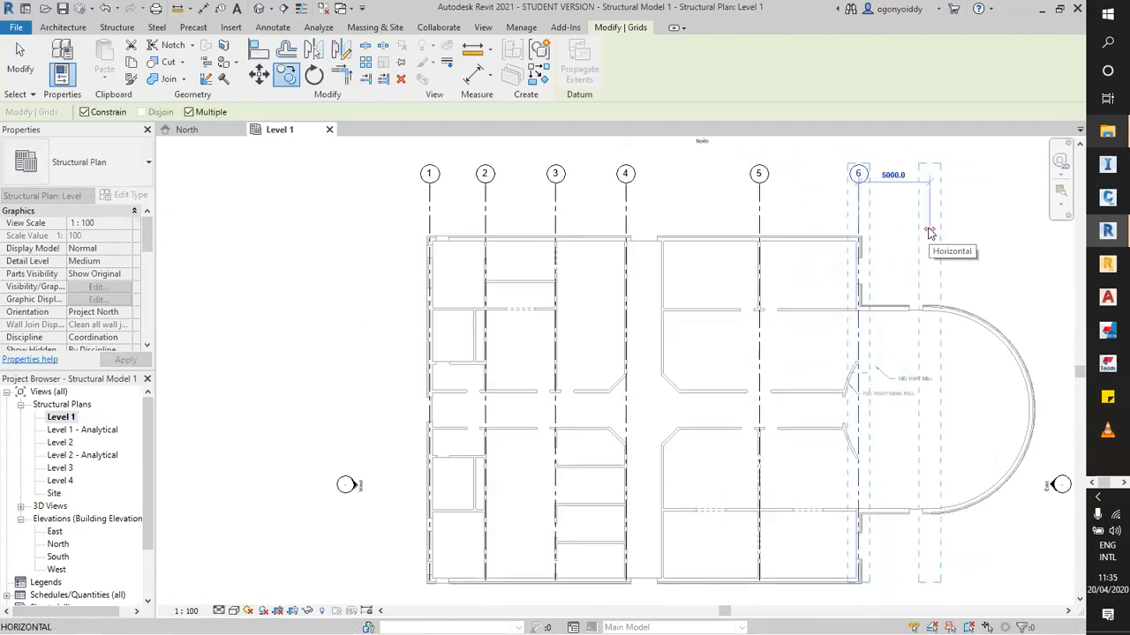
{"action": "key", "text": "Escape"}
{"action": "key", "text": "Escape"}
Examine the copied vertical grids against the linked walls from the north side down to the south exterior wall.
{"action": "scroll", "coordinate": [714, 232], "scroll_direction": "up", "scroll_amount": 4}
{"action": "scroll", "coordinate": [689, 203], "scroll_direction": "down", "scroll_amount": 5}
{"action": "scroll", "coordinate": [663, 177], "scroll_direction": "up", "scroll_amount": 6}
{"action": "scroll", "coordinate": [643, 164], "scroll_direction": "down", "scroll_amount": 1}
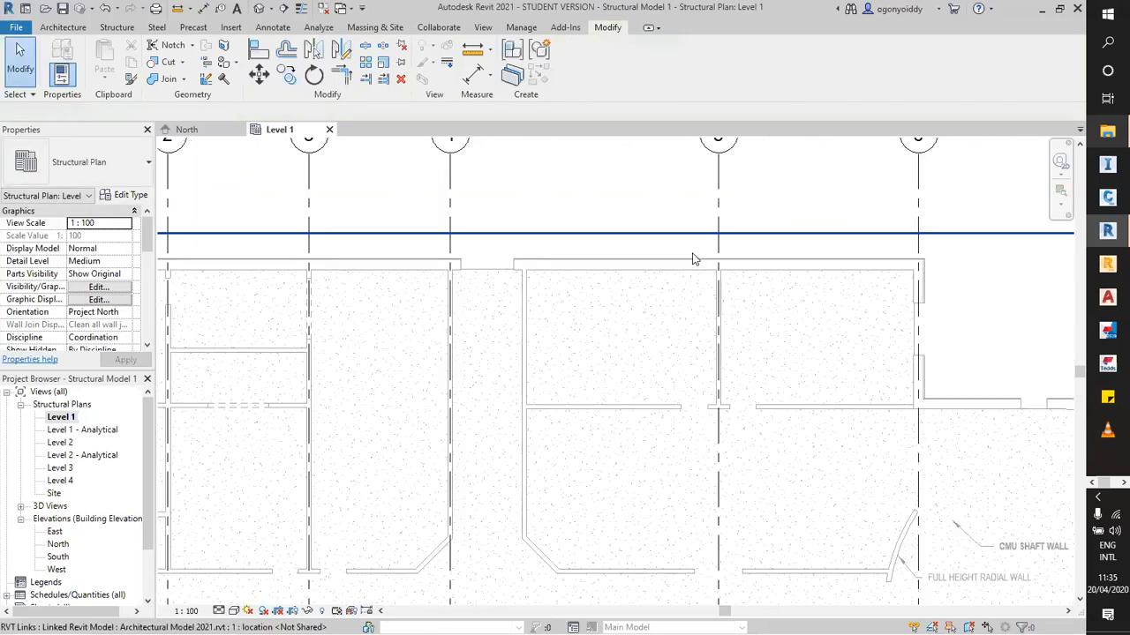
{"action": "scroll", "coordinate": [578, 221], "scroll_direction": "down", "scroll_amount": 2}
{"action": "scroll", "coordinate": [609, 300], "scroll_direction": "down", "scroll_amount": 2}
{"action": "scroll", "coordinate": [615, 265], "scroll_direction": "up", "scroll_amount": 2}
{"action": "scroll", "coordinate": [595, 344], "scroll_direction": "down", "scroll_amount": 2}
{"action": "scroll", "coordinate": [596, 321], "scroll_direction": "up", "scroll_amount": 3}
{"action": "scroll", "coordinate": [612, 306], "scroll_direction": "up", "scroll_amount": 2}
{"action": "scroll", "coordinate": [502, 326], "scroll_direction": "down", "scroll_amount": 3}
{"action": "scroll", "coordinate": [448, 312], "scroll_direction": "up", "scroll_amount": 1}
{"action": "scroll", "coordinate": [456, 396], "scroll_direction": "down", "scroll_amount": 3}
{"action": "scroll", "coordinate": [421, 427], "scroll_direction": "up", "scroll_amount": 5}
{"action": "scroll", "coordinate": [454, 446], "scroll_direction": "down", "scroll_amount": 3}
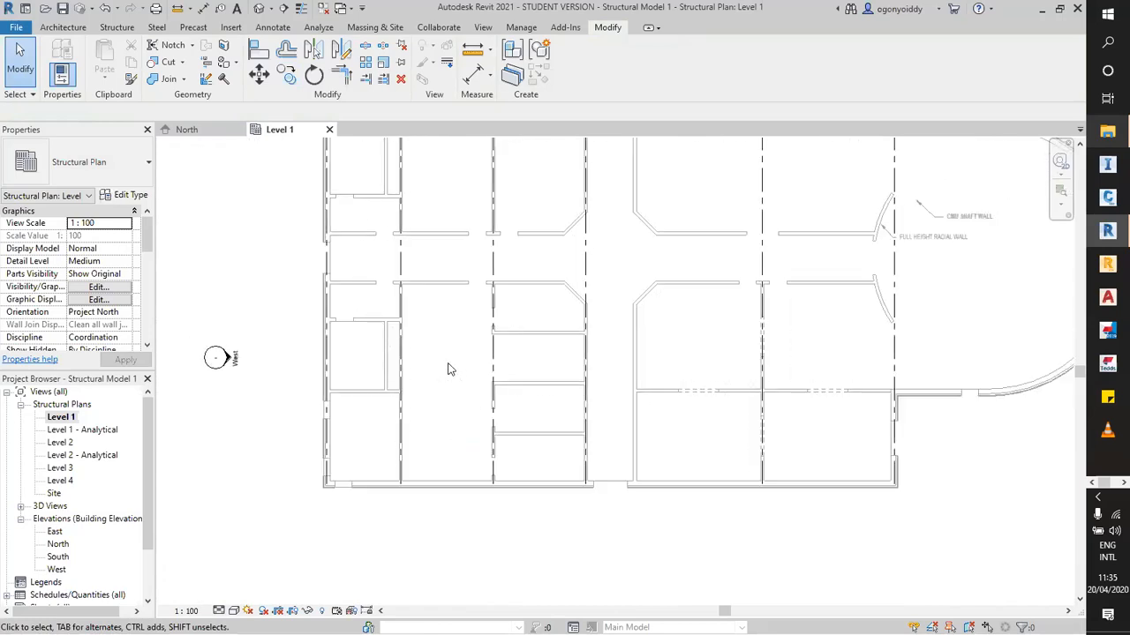
{"action": "scroll", "coordinate": [457, 510], "scroll_direction": "up", "scroll_amount": 1}
{"action": "scroll", "coordinate": [459, 495], "scroll_direction": "down", "scroll_amount": 1}
{"action": "scroll", "coordinate": [465, 489], "scroll_direction": "up", "scroll_amount": 2}
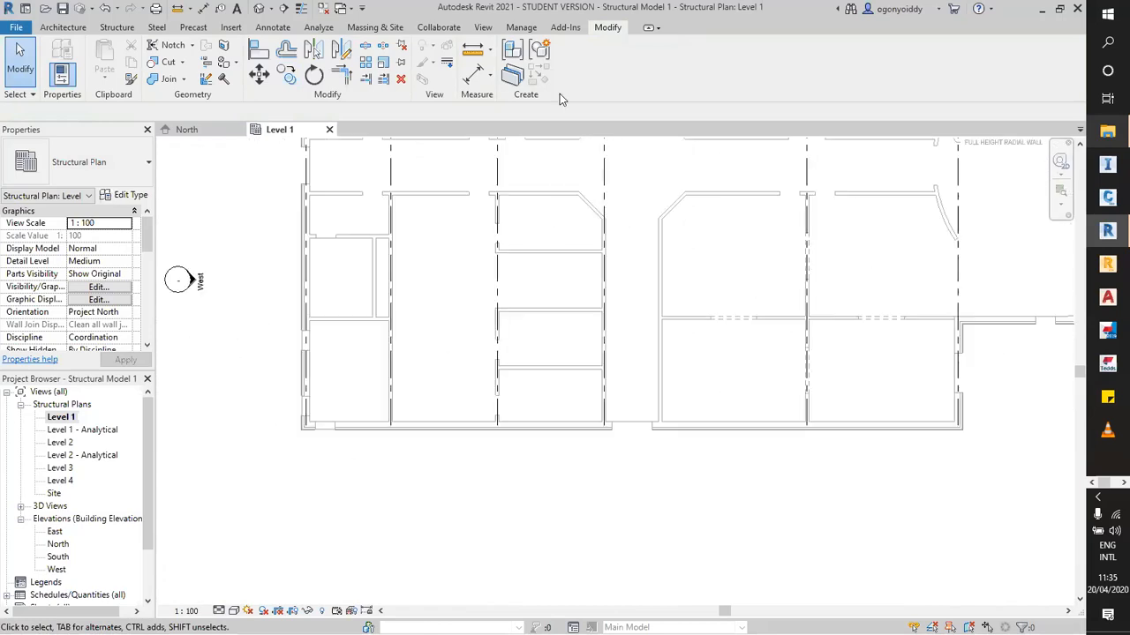
Create a similar grid from grid 1 with Pick Lines along the centreline of the south exterior wall.
{"action": "scroll", "coordinate": [415, 439], "scroll_direction": "up", "scroll_amount": 2}
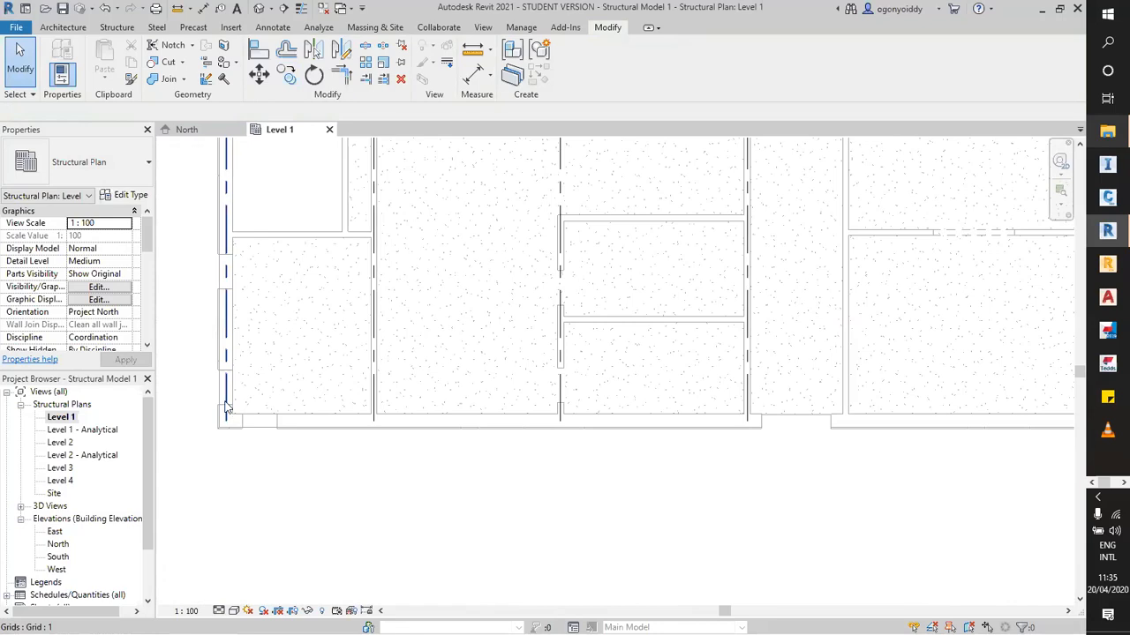
{"action": "left_click", "coordinate": [225, 407]}
{"action": "right_click", "coordinate": [225, 408]}
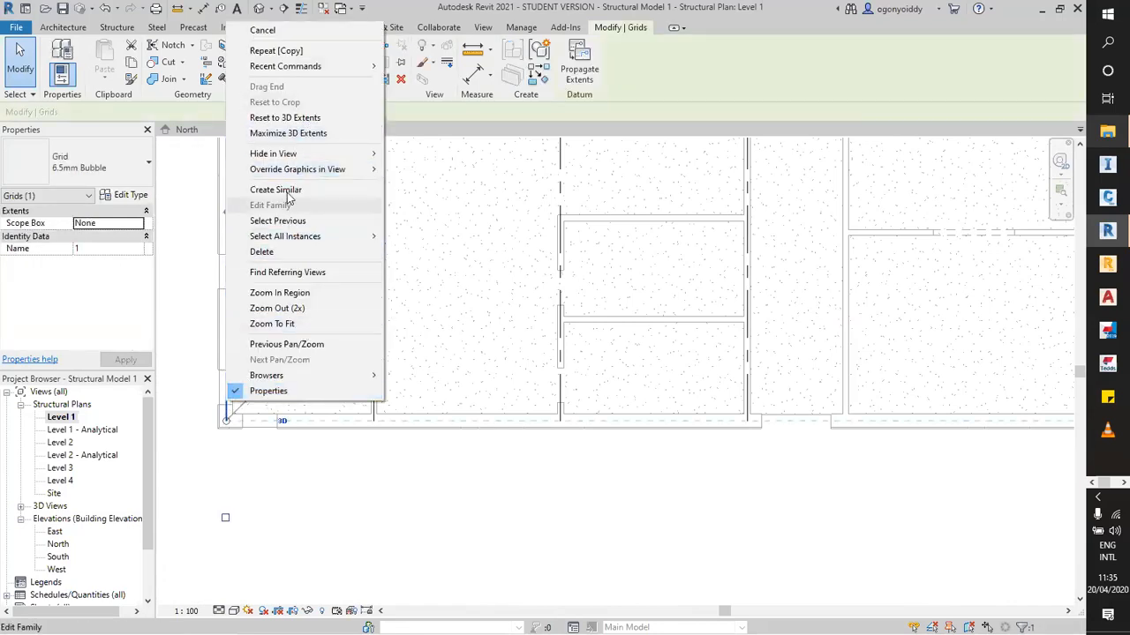
{"action": "scroll", "coordinate": [583, 500], "scroll_direction": "down", "scroll_amount": 3}
{"action": "scroll", "coordinate": [408, 495], "scroll_direction": "up", "scroll_amount": 7}
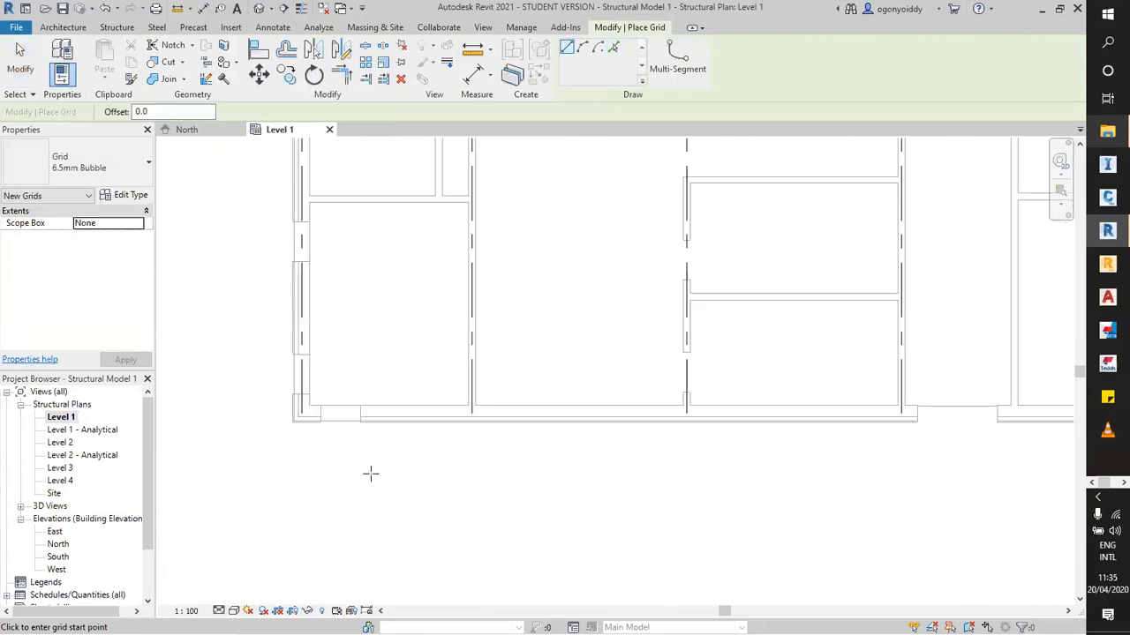
{"action": "left_click", "coordinate": [614, 50]}
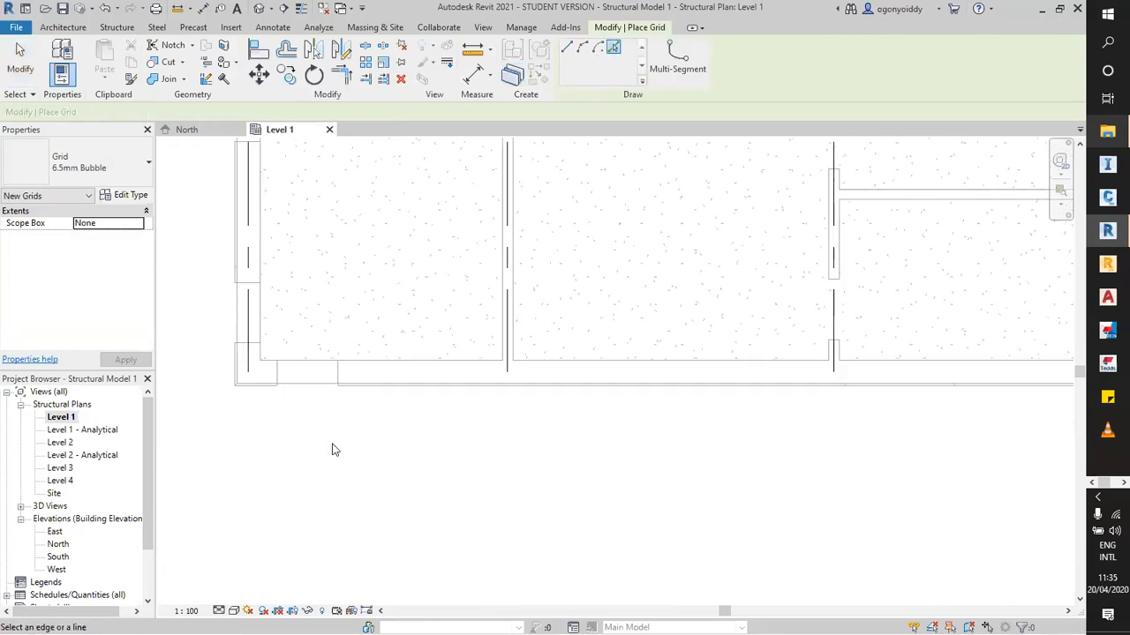
{"action": "scroll", "coordinate": [240, 421], "scroll_direction": "up", "scroll_amount": 5}
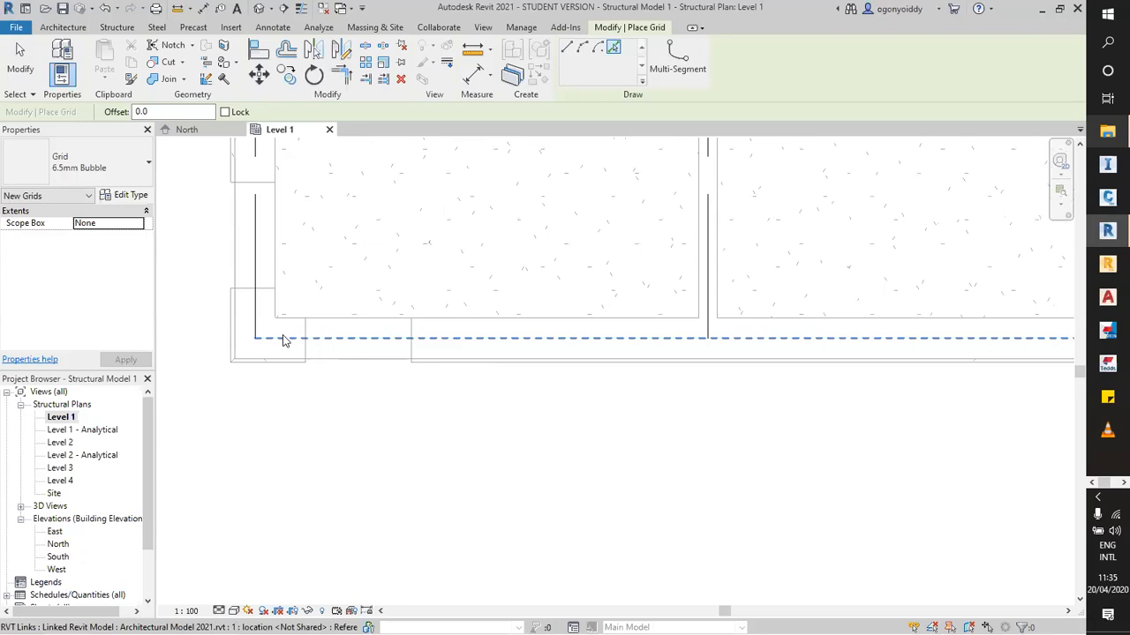
{"action": "left_click", "coordinate": [346, 401]}
{"action": "scroll", "coordinate": [529, 540], "scroll_direction": "down", "scroll_amount": 4}
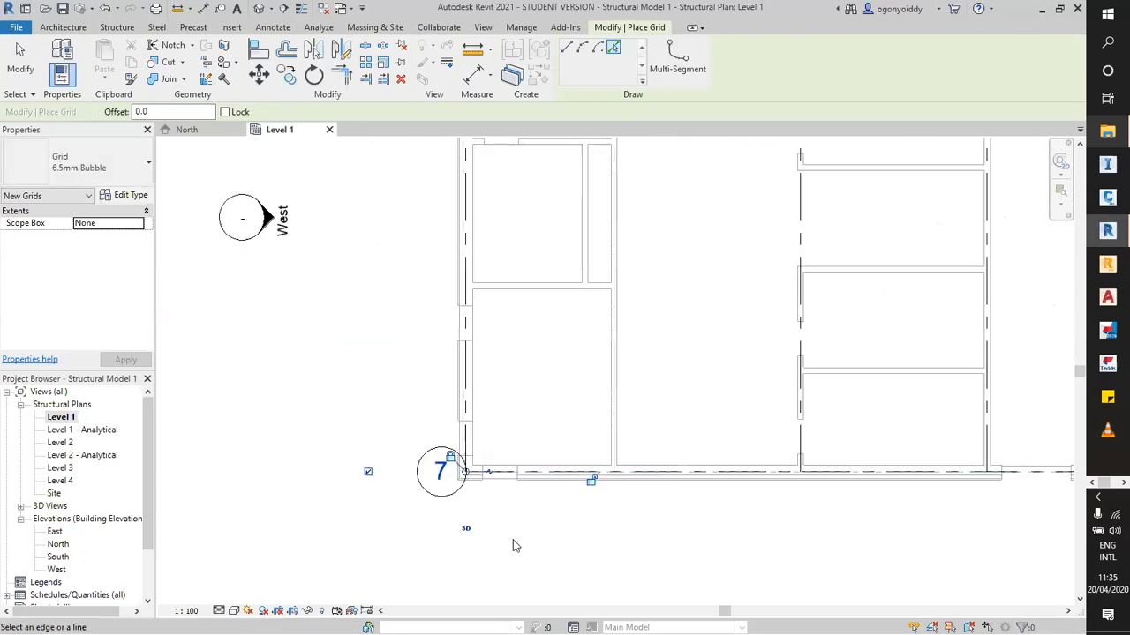
Stretch the bubble end of the south wall grid westward so it stands clear of the building's west wall.
{"action": "key", "text": "Escape"}
{"action": "key", "text": "Escape"}
{"action": "left_click", "coordinate": [465, 472]}
{"action": "left_click_drag", "start_coordinate": [405, 463], "coordinate": [373, 465]}
{"action": "left_click", "coordinate": [436, 542]}
Rename the south wall grid as A.
{"action": "left_click", "coordinate": [379, 484]}
{"action": "left_click", "coordinate": [377, 474]}
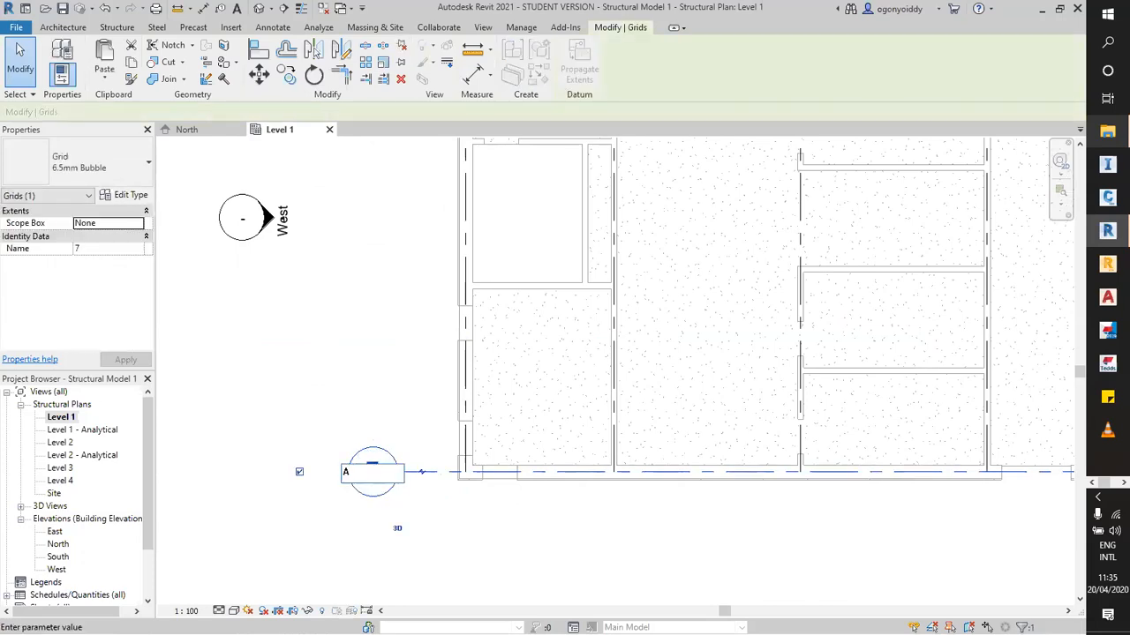
{"action": "scroll", "coordinate": [446, 503], "scroll_direction": "down", "scroll_amount": 3}
{"action": "left_click", "coordinate": [520, 514]}
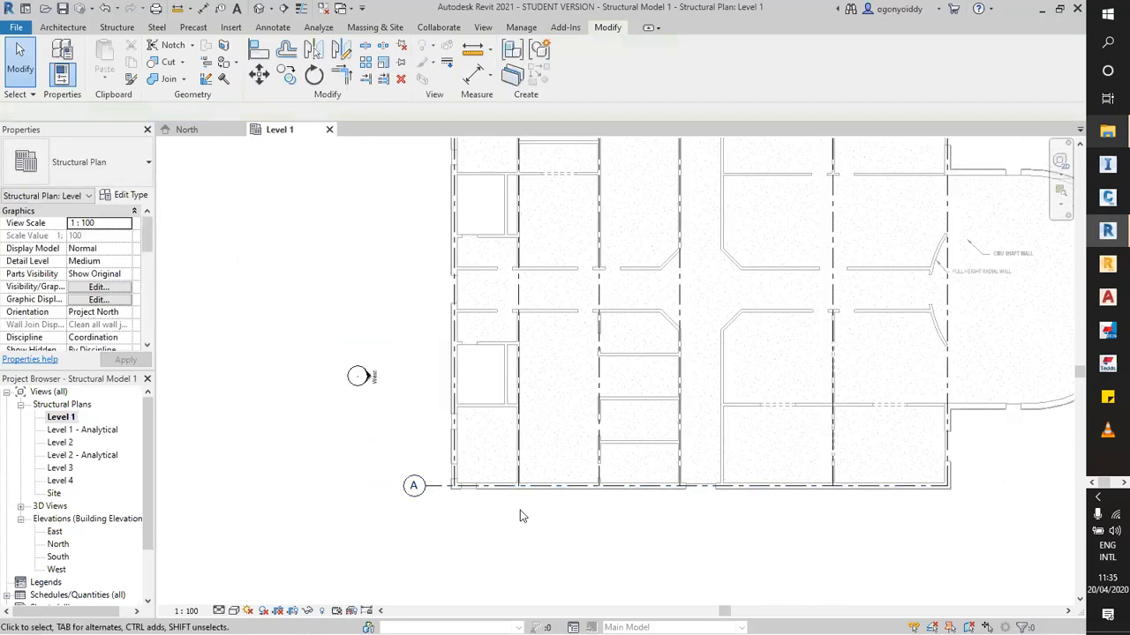
Create a similar grid from grid A with Pick Lines along the centreline of the middle partition between grids 3 and 4 in the south half.
{"action": "scroll", "coordinate": [520, 514], "scroll_direction": "down", "scroll_amount": 2}
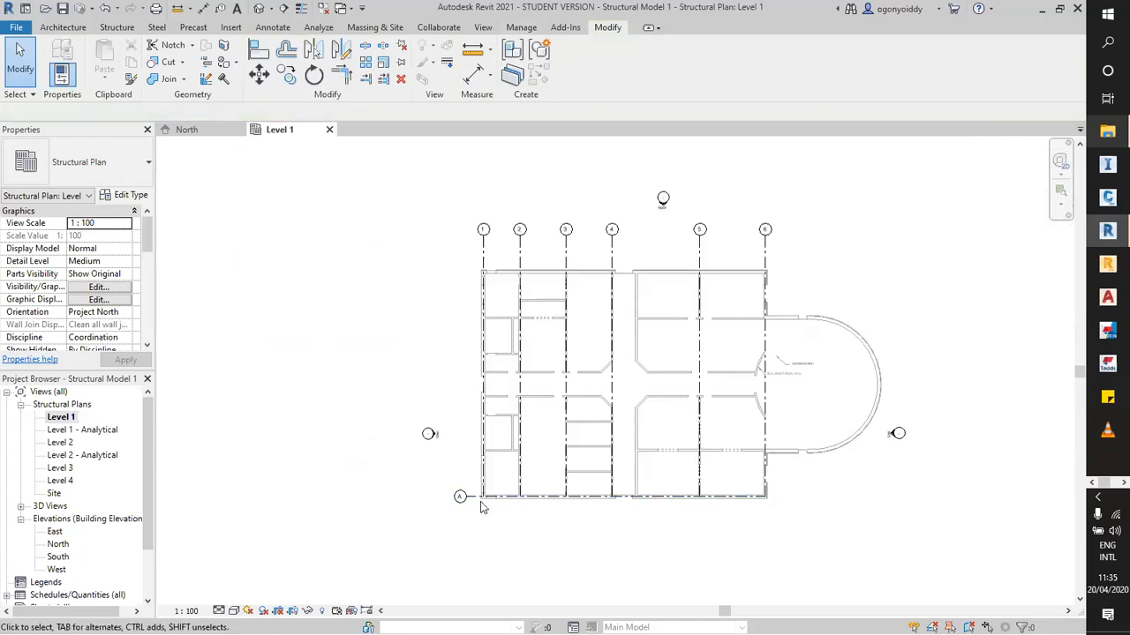
{"action": "scroll", "coordinate": [481, 505], "scroll_direction": "up", "scroll_amount": 4}
{"action": "left_click", "coordinate": [467, 474]}
{"action": "right_click", "coordinate": [480, 440]}
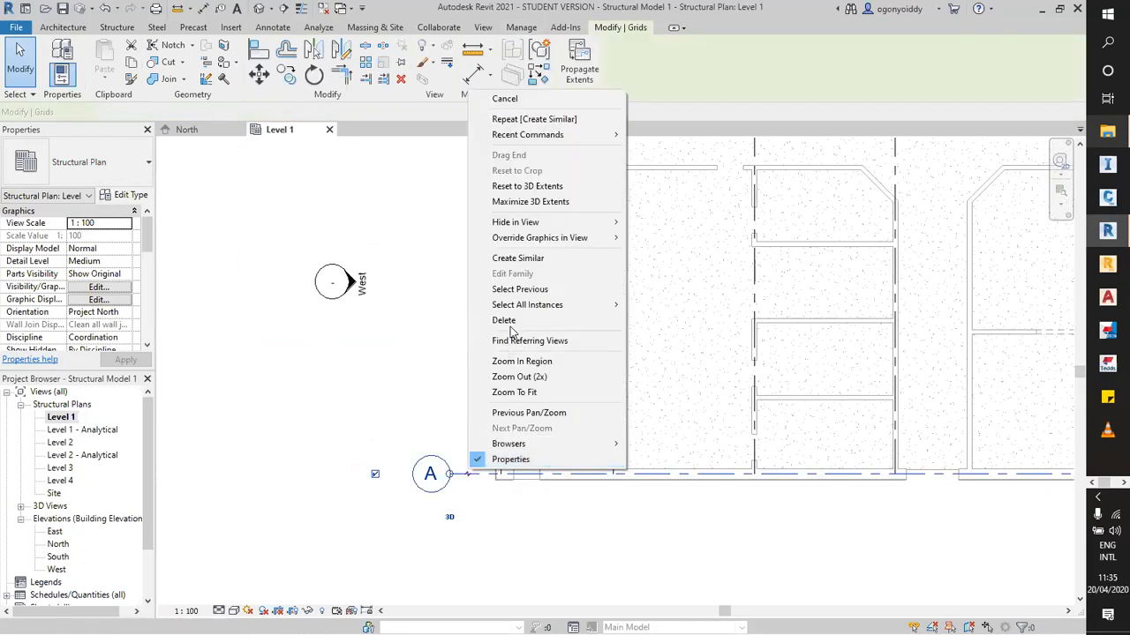
{"action": "left_click", "coordinate": [519, 257]}
{"action": "left_click", "coordinate": [613, 47]}
{"action": "scroll", "coordinate": [393, 527], "scroll_direction": "down", "scroll_amount": 1}
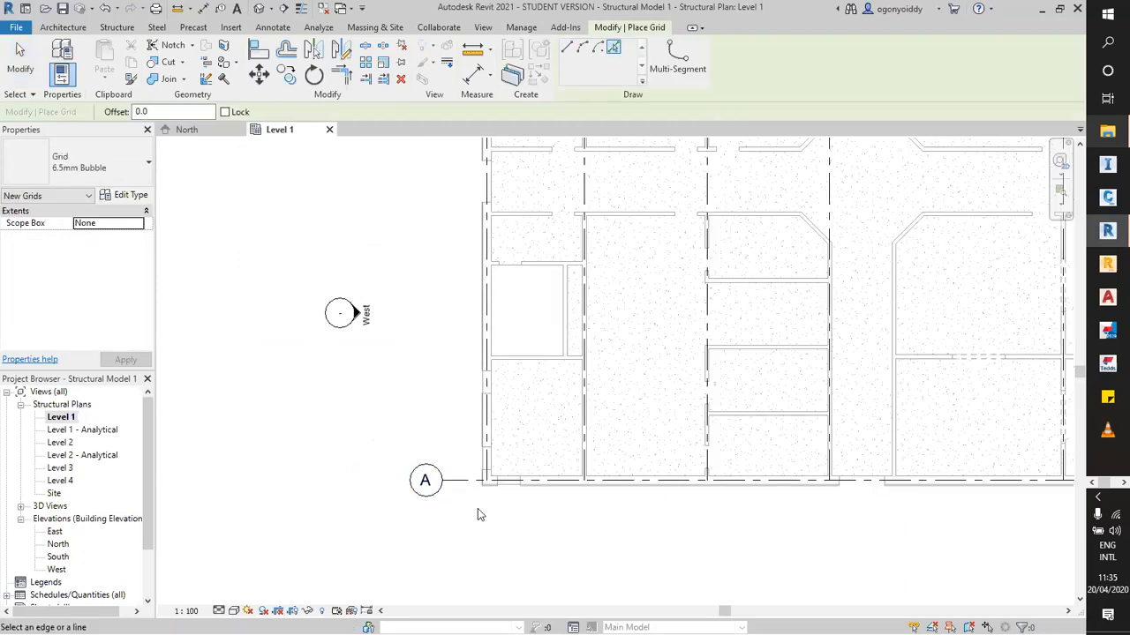
{"action": "scroll", "coordinate": [477, 512], "scroll_direction": "down", "scroll_amount": 2}
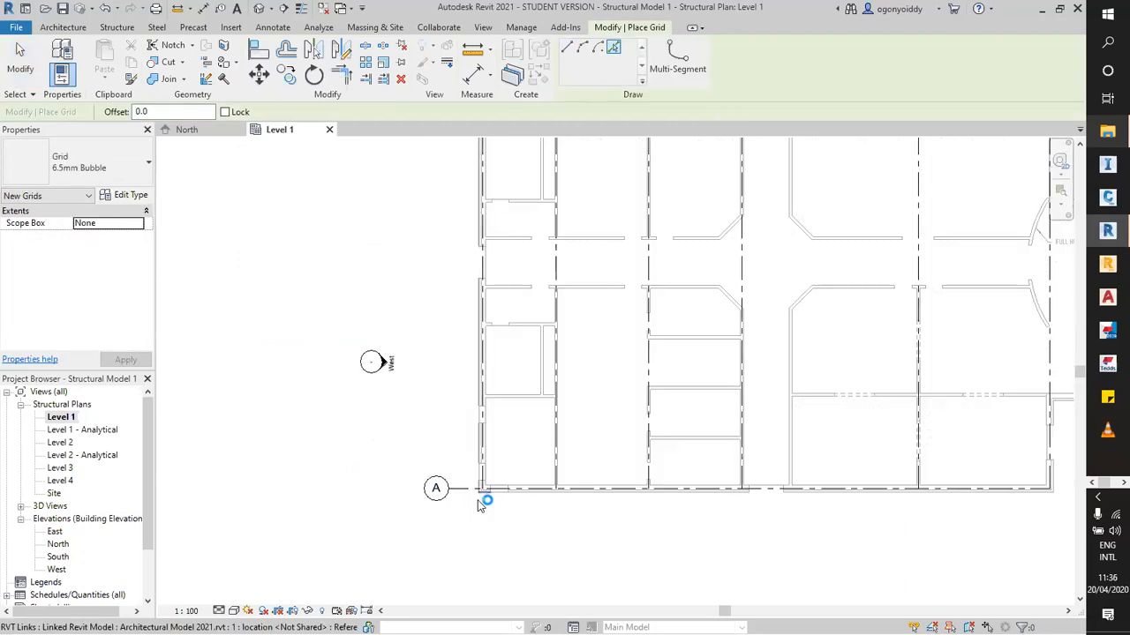
{"action": "scroll", "coordinate": [495, 507], "scroll_direction": "down", "scroll_amount": 2}
{"action": "scroll", "coordinate": [535, 503], "scroll_direction": "up", "scroll_amount": 2}
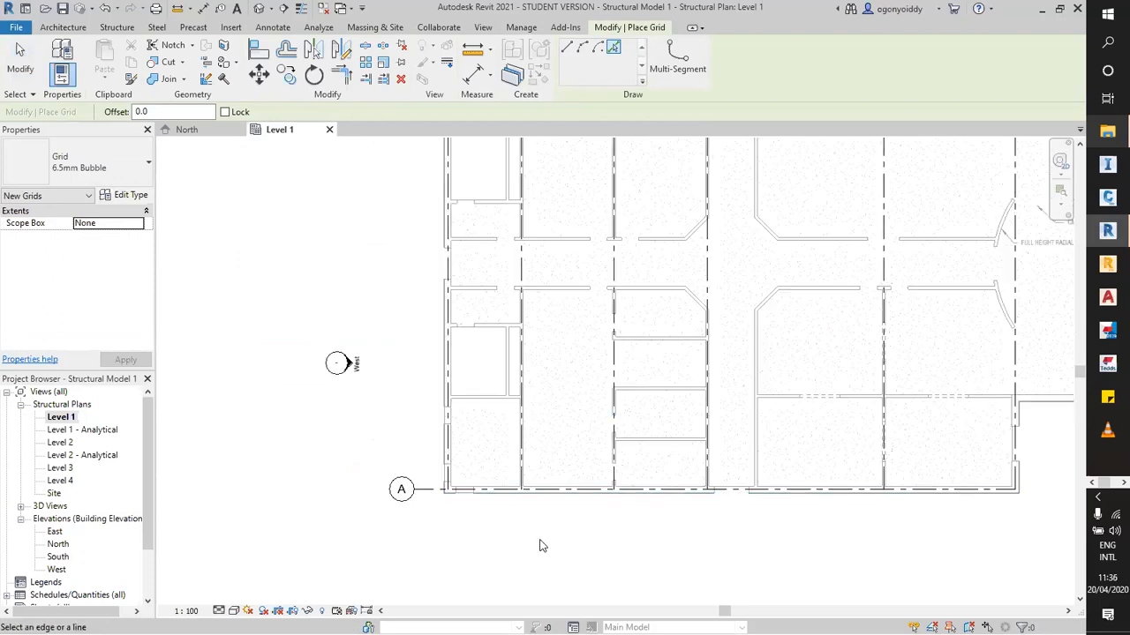
{"action": "scroll", "coordinate": [540, 547], "scroll_direction": "down", "scroll_amount": 2}
{"action": "scroll", "coordinate": [680, 545], "scroll_direction": "up", "scroll_amount": 2}
{"action": "scroll", "coordinate": [580, 552], "scroll_direction": "down", "scroll_amount": 1}
{"action": "scroll", "coordinate": [574, 550], "scroll_direction": "up", "scroll_amount": 2}
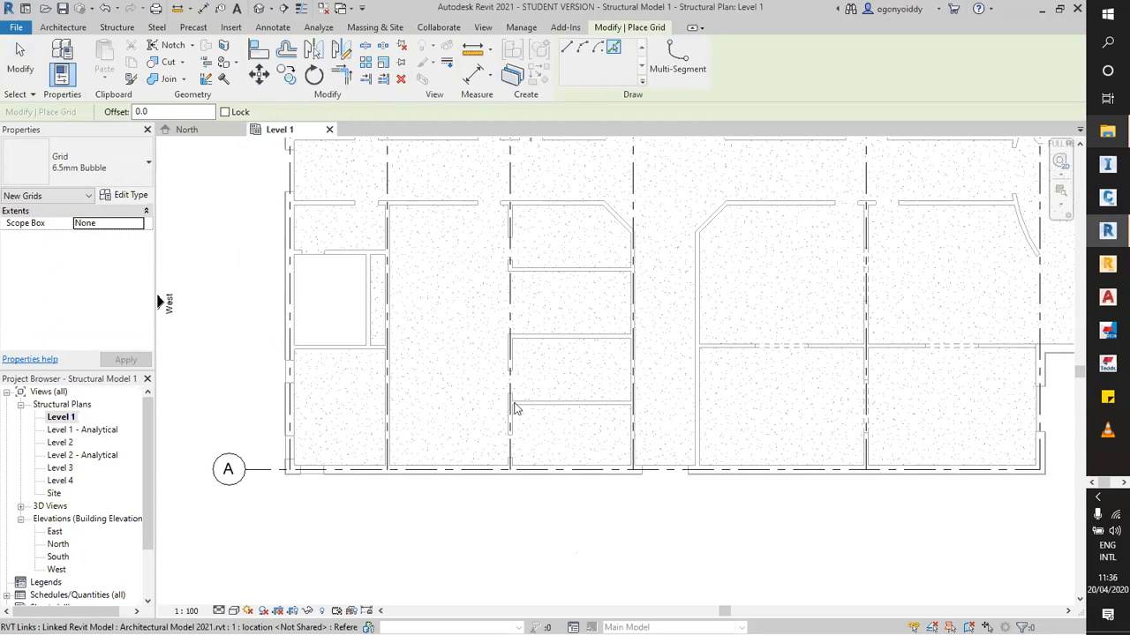
{"action": "scroll", "coordinate": [509, 346], "scroll_direction": "up", "scroll_amount": 2}
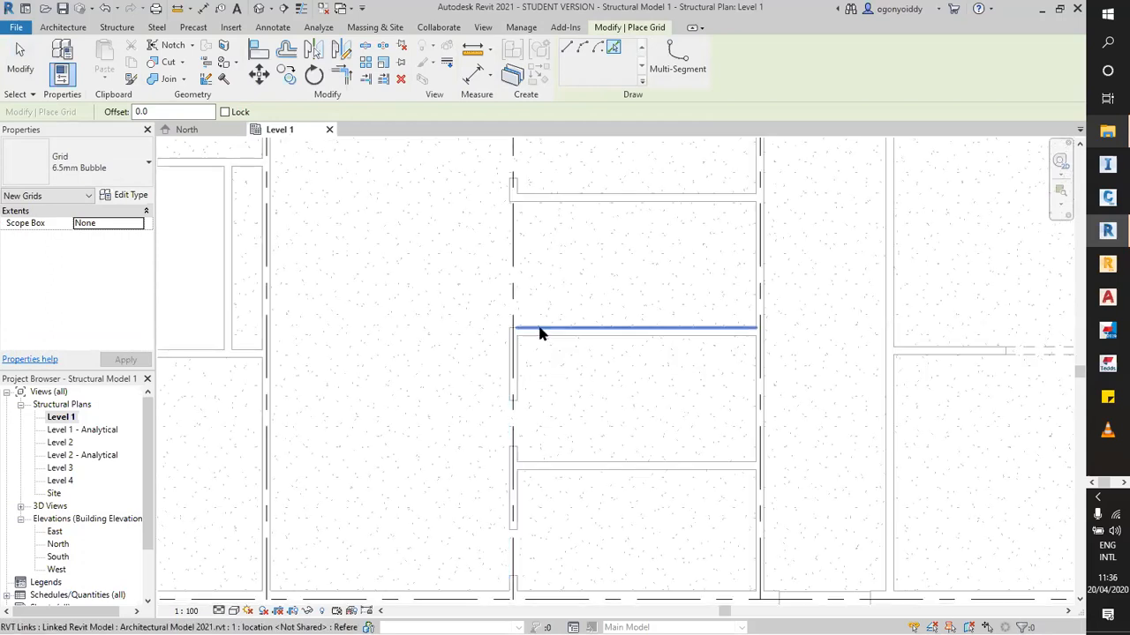
{"action": "scroll", "coordinate": [540, 334], "scroll_direction": "up", "scroll_amount": 4}
{"action": "left_click", "coordinate": [528, 349]}
{"action": "scroll", "coordinate": [608, 398], "scroll_direction": "down", "scroll_amount": 6}
{"action": "key", "text": "Escape"}
{"action": "key", "text": "Escape"}
Stretch the bubble end of grid B westward so it stands clear of the building's west wall.
{"action": "left_click", "coordinate": [573, 399]}
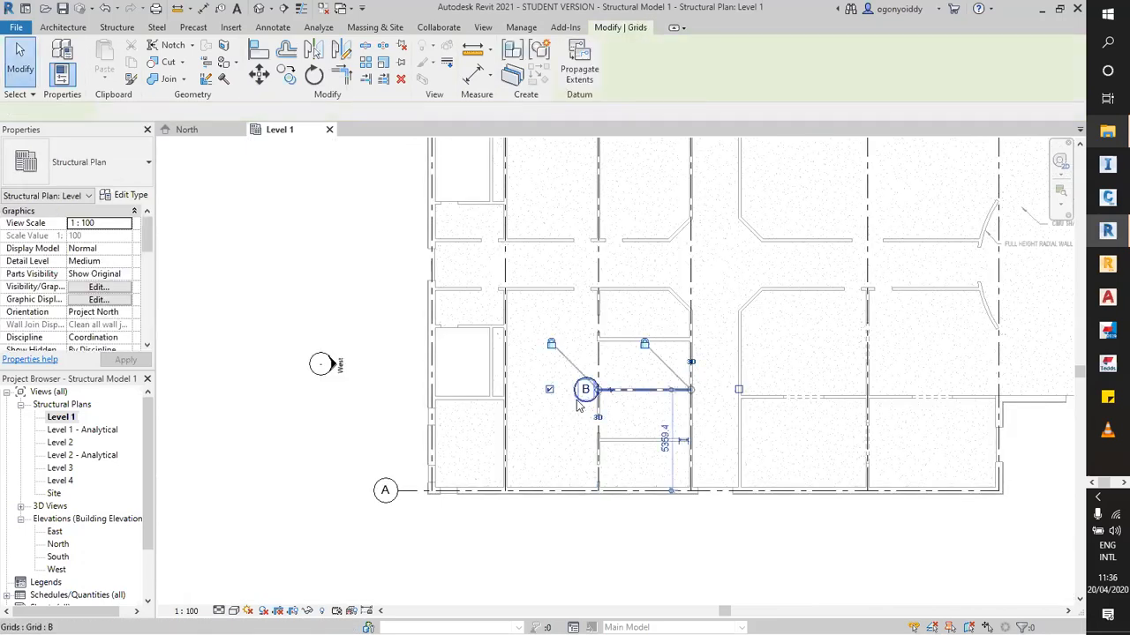
{"action": "left_click_drag", "start_coordinate": [593, 389], "coordinate": [354, 390]}
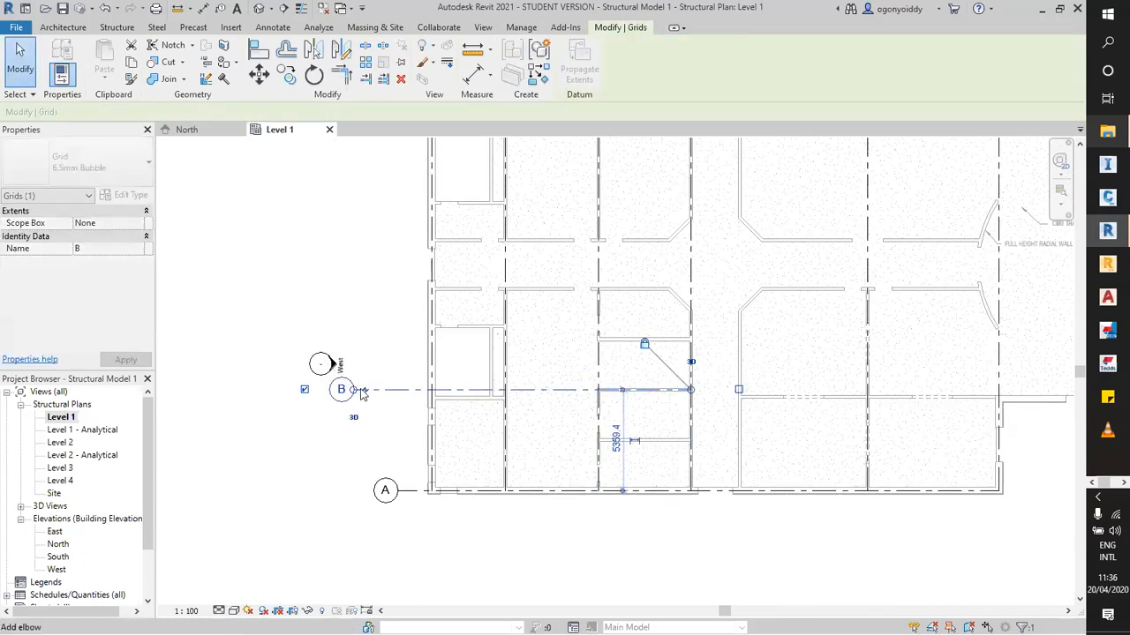
{"action": "key", "text": "Escape"}
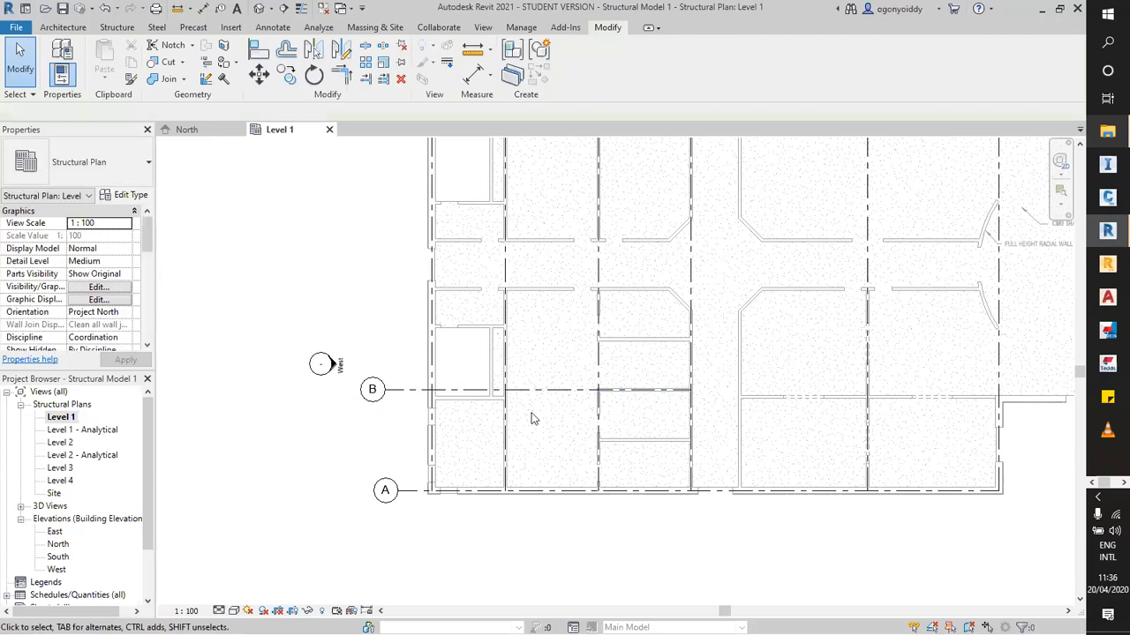
Extend the east end of grid B across the building to the curved wall of the round-ended room.
{"action": "scroll", "coordinate": [414, 424], "scroll_direction": "down", "scroll_amount": 3}
{"action": "scroll", "coordinate": [841, 422], "scroll_direction": "up", "scroll_amount": 2}
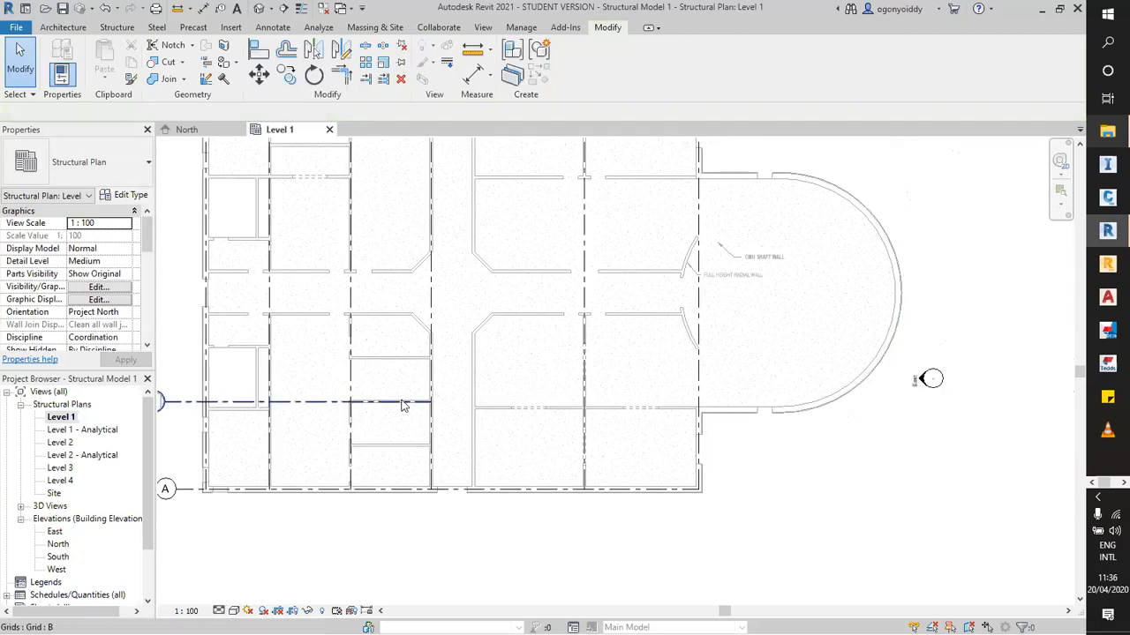
{"action": "left_click", "coordinate": [430, 403]}
{"action": "left_click_drag", "start_coordinate": [433, 404], "coordinate": [805, 404]}
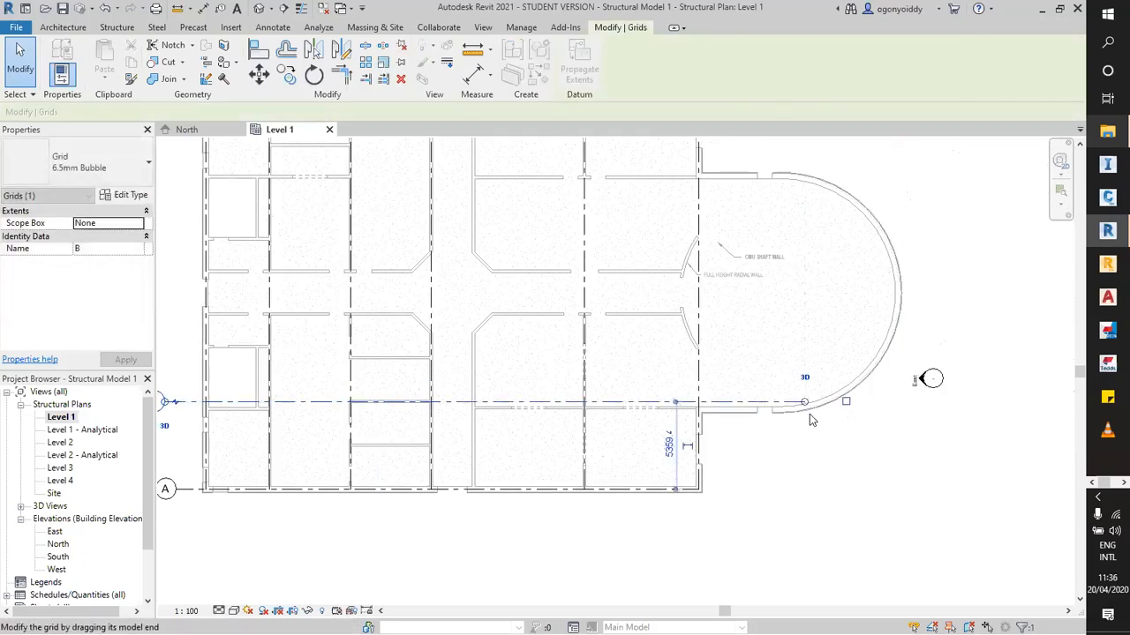
{"action": "left_click", "coordinate": [829, 448]}
{"action": "scroll", "coordinate": [830, 448], "scroll_direction": "down", "scroll_amount": 3}
{"action": "key", "text": "Escape"}
{"action": "scroll", "coordinate": [507, 340], "scroll_direction": "up", "scroll_amount": 2}
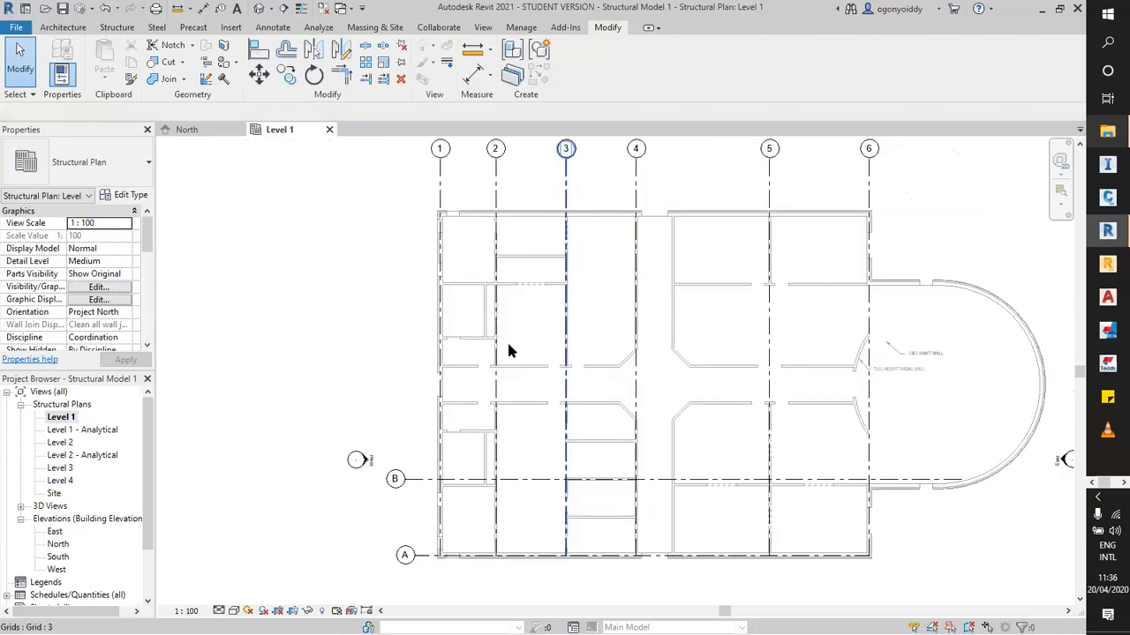
Create a similar grid from grid B with Pick Lines along the centreline of the corridor's south wall.
{"action": "right_click", "coordinate": [401, 479]}
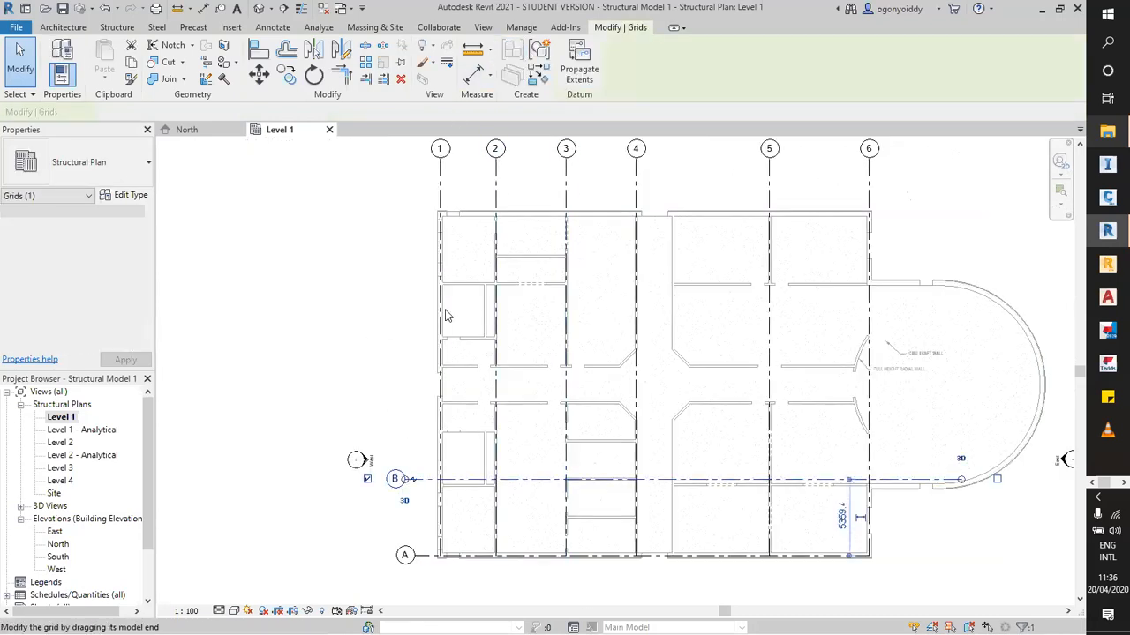
{"action": "left_click", "coordinate": [455, 267]}
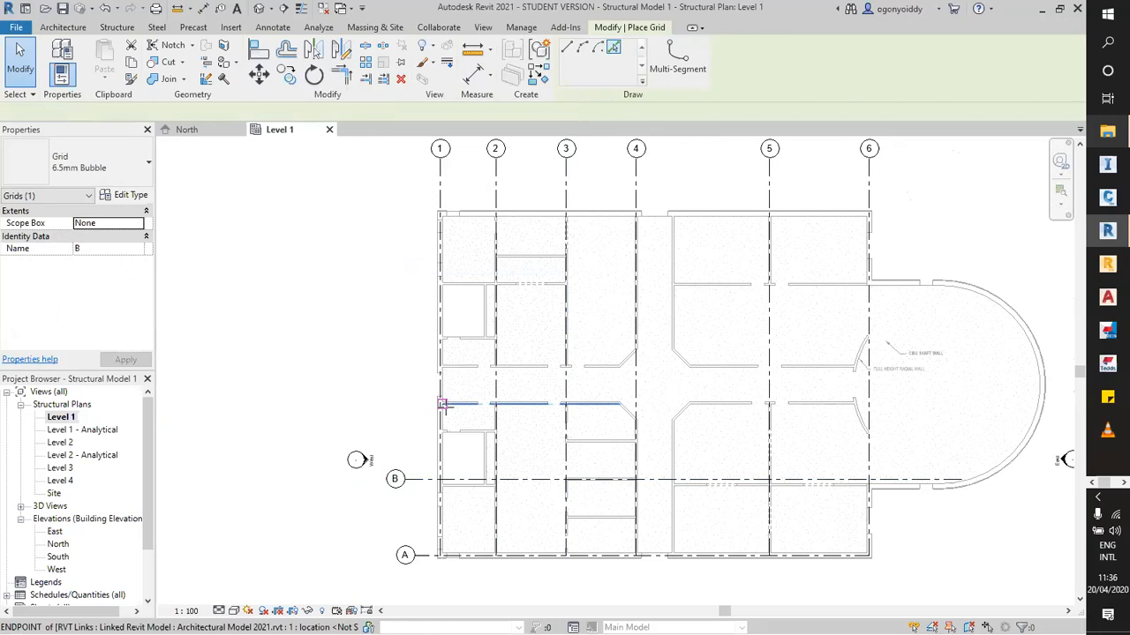
{"action": "scroll", "coordinate": [441, 403], "scroll_direction": "up", "scroll_amount": 3}
{"action": "left_click", "coordinate": [616, 45]}
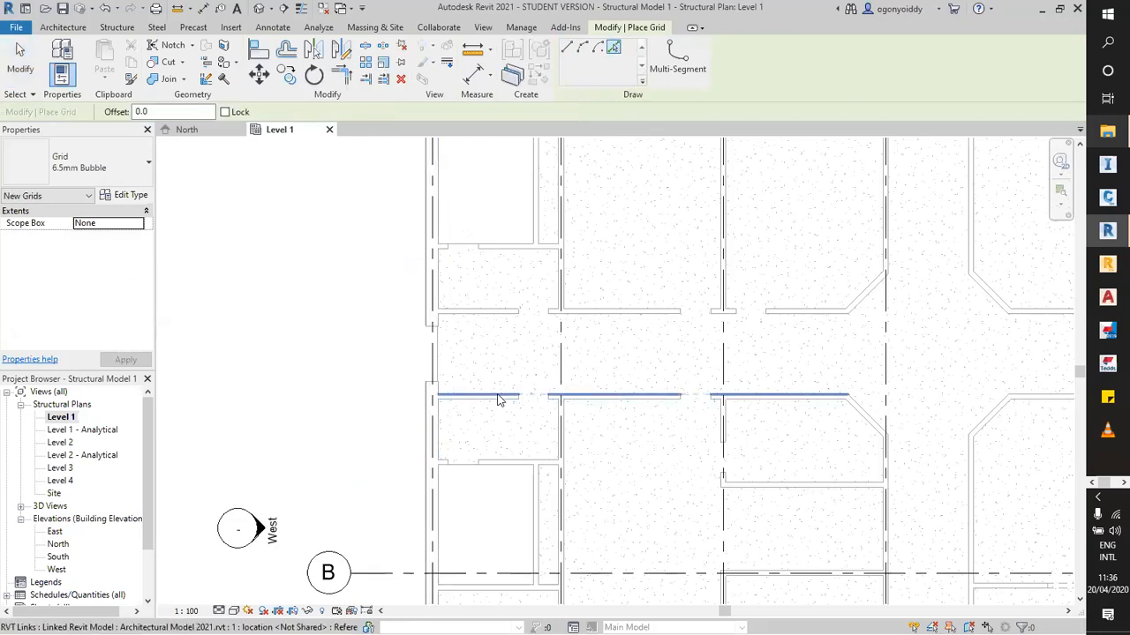
{"action": "scroll", "coordinate": [497, 400], "scroll_direction": "up", "scroll_amount": 2}
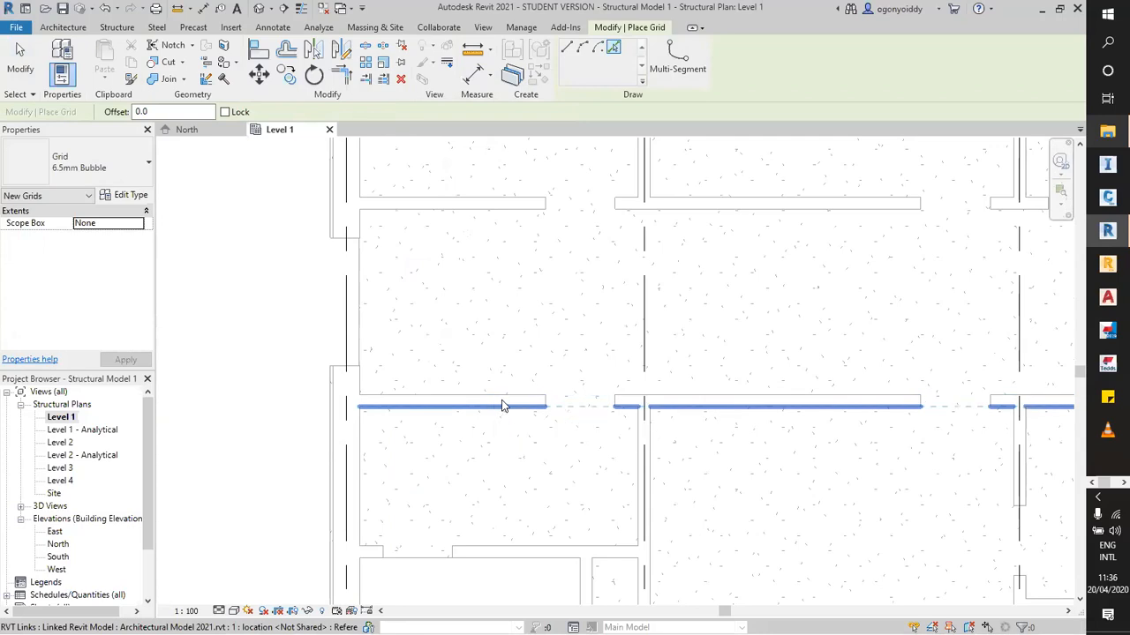
{"action": "left_click", "coordinate": [600, 403]}
{"action": "scroll", "coordinate": [578, 408], "scroll_direction": "up", "scroll_amount": 2}
{"action": "scroll", "coordinate": [597, 403], "scroll_direction": "down", "scroll_amount": 4}
{"action": "scroll", "coordinate": [574, 314], "scroll_direction": "up", "scroll_amount": 2}
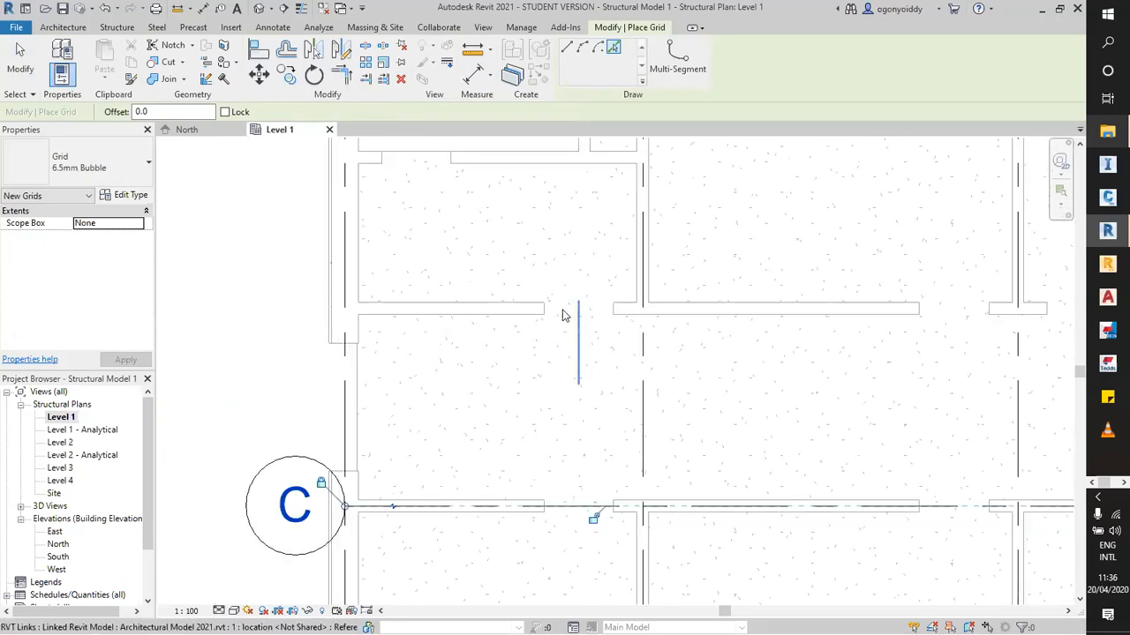
Place two more grids along the centrelines of the corridor's north wall and the next long partition north of it between grids 1 and 3.
{"action": "left_click", "coordinate": [558, 313]}
{"action": "scroll", "coordinate": [542, 347], "scroll_direction": "down", "scroll_amount": 4}
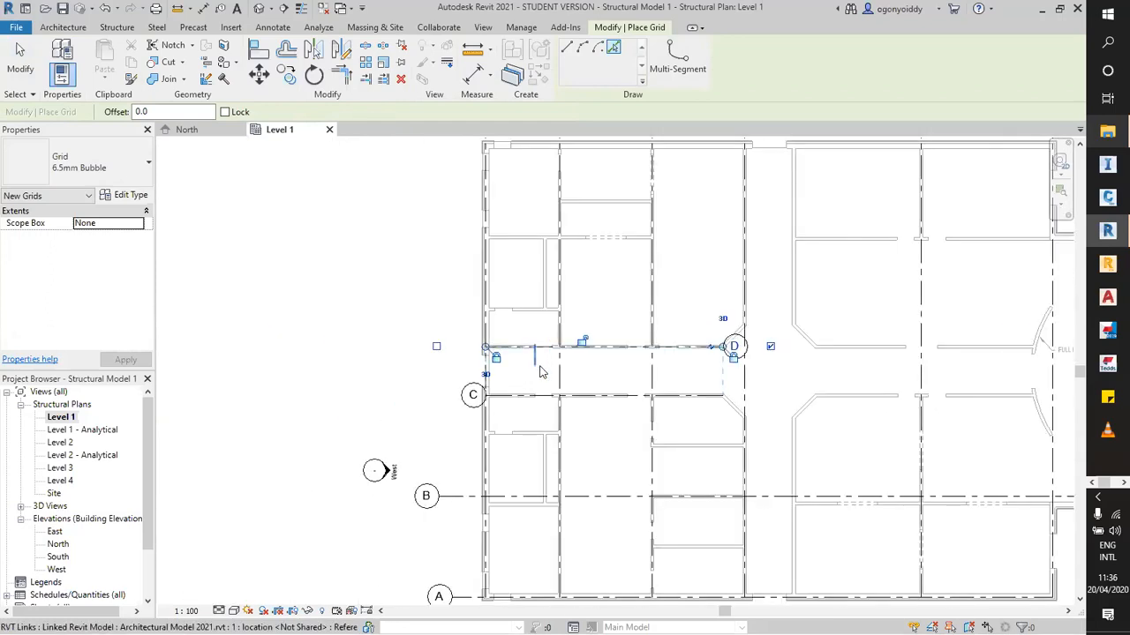
{"action": "scroll", "coordinate": [583, 240], "scroll_direction": "up", "scroll_amount": 5}
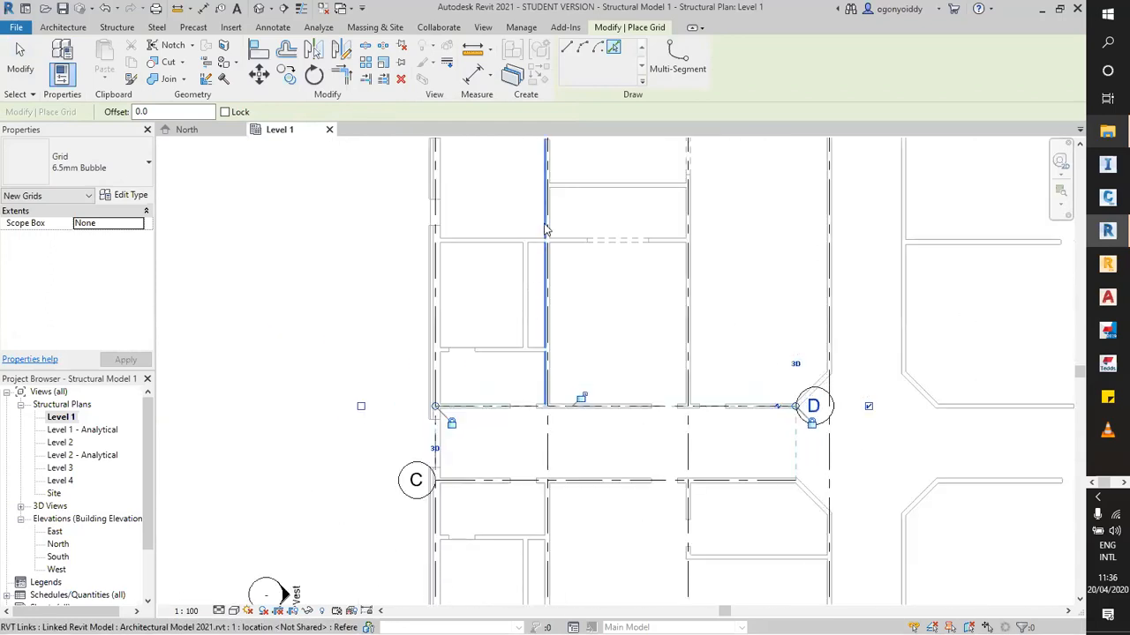
{"action": "left_click", "coordinate": [527, 284]}
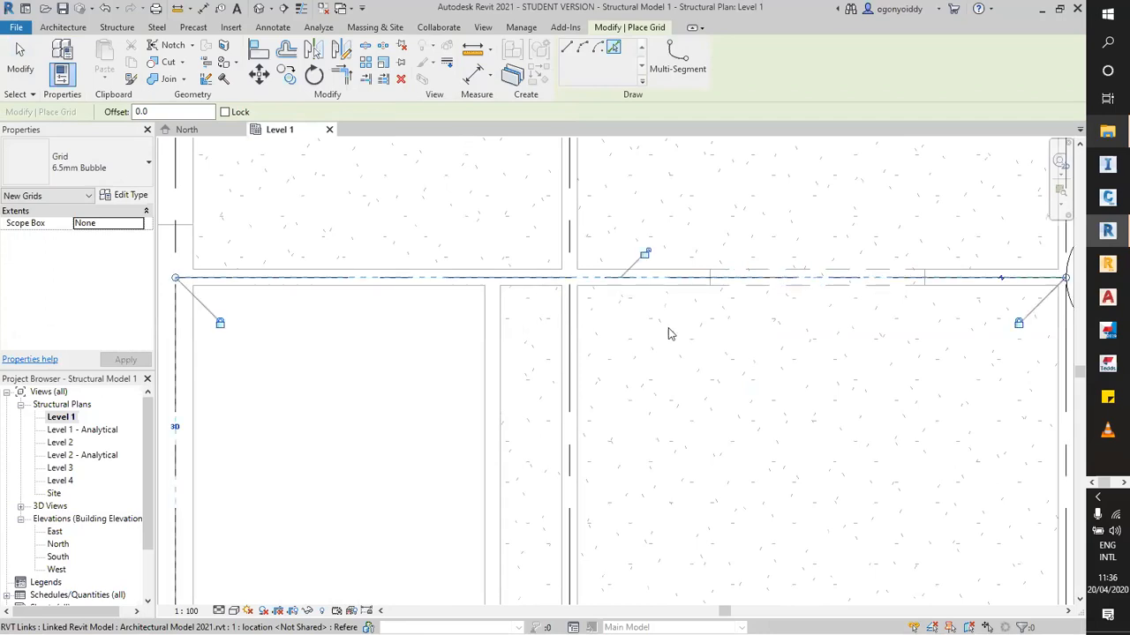
{"action": "scroll", "coordinate": [668, 326], "scroll_direction": "down", "scroll_amount": 4}
{"action": "scroll", "coordinate": [561, 321], "scroll_direction": "up", "scroll_amount": 3}
{"action": "key", "text": "Escape"}
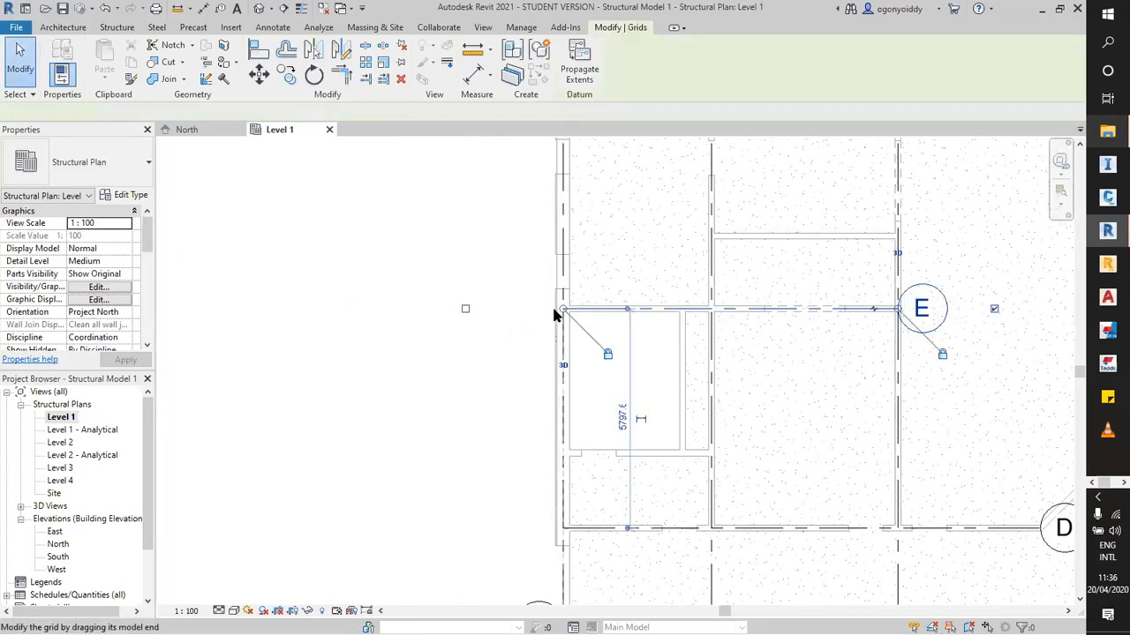
Show the grid bubble at the west end of grid E.
{"action": "left_click_drag", "start_coordinate": [559, 315], "coordinate": [500, 302]}
{"action": "key", "text": "Escape"}
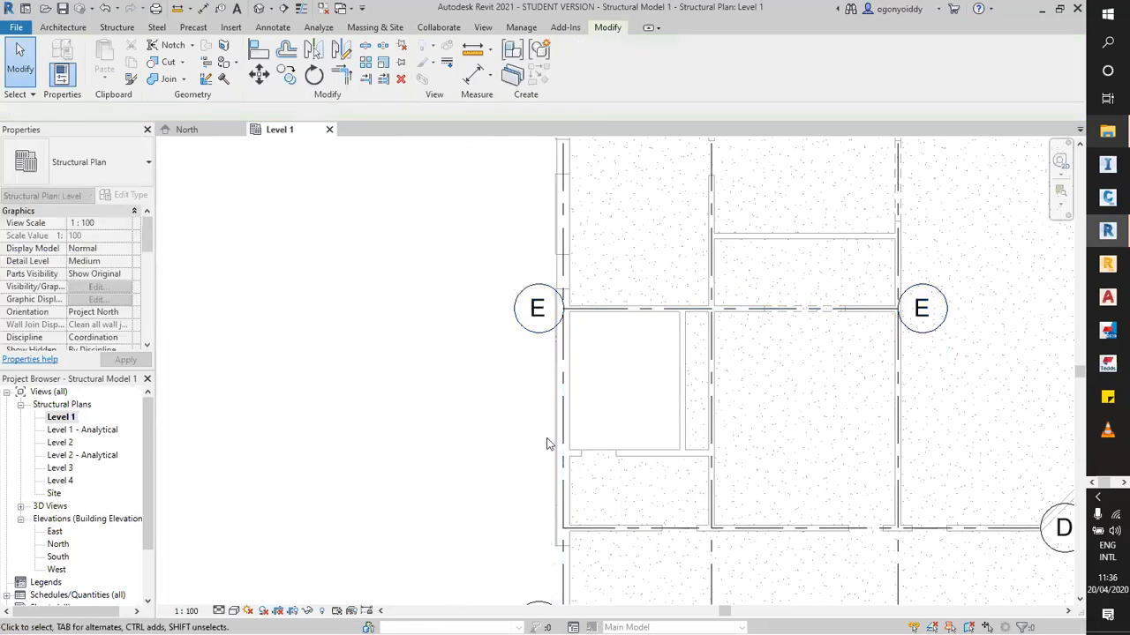
{"action": "scroll", "coordinate": [517, 281], "scroll_direction": "down", "scroll_amount": 3}
{"action": "scroll", "coordinate": [517, 277], "scroll_direction": "up", "scroll_amount": 1}
Stretch the west ends of the aligned grids C, D and E westward, clear of the building's west wall.
{"action": "left_click", "coordinate": [532, 271]}
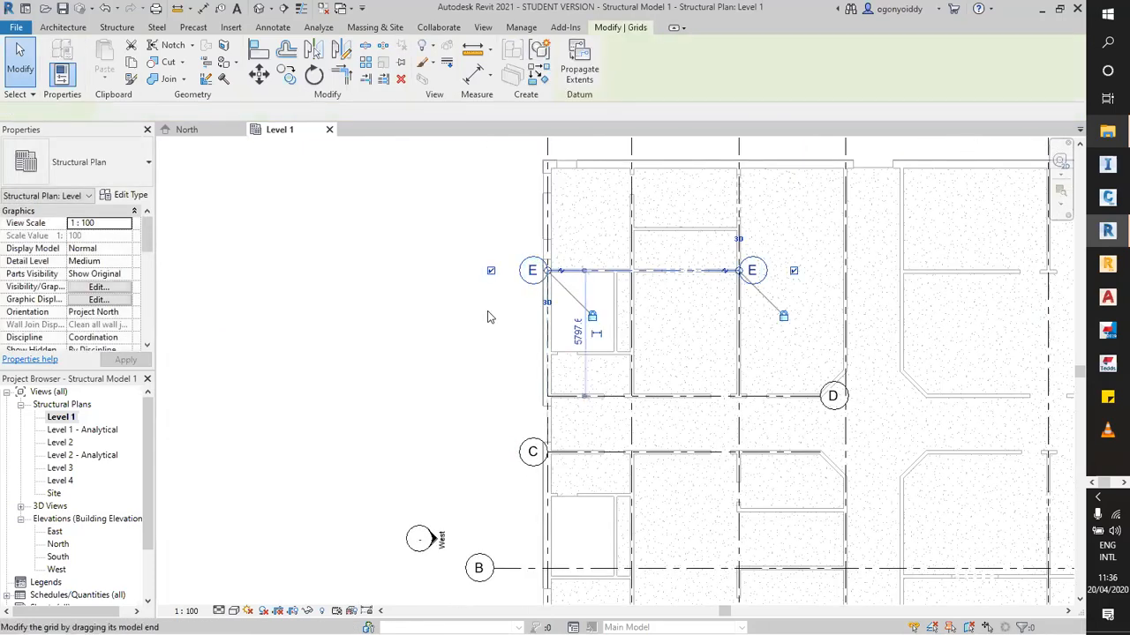
{"action": "left_click", "coordinate": [488, 317]}
{"action": "scroll", "coordinate": [505, 269], "scroll_direction": "up", "scroll_amount": 2}
{"action": "left_click", "coordinate": [538, 292]}
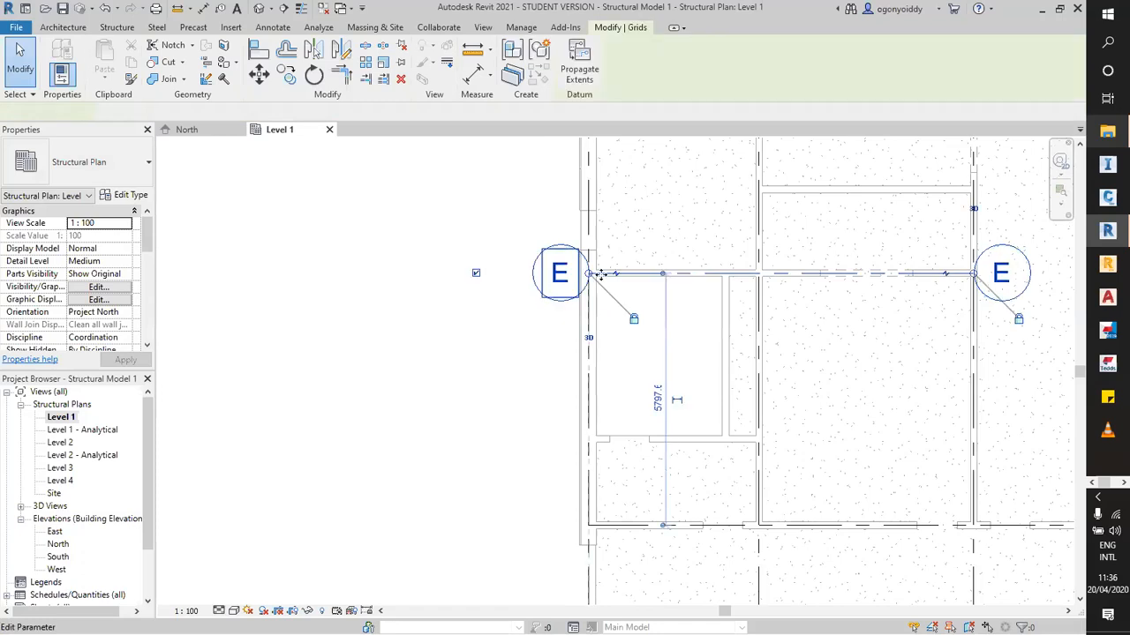
{"action": "left_click_drag", "start_coordinate": [587, 277], "coordinate": [516, 240]}
{"action": "left_click", "coordinate": [516, 216]}
{"action": "scroll", "coordinate": [516, 230], "scroll_direction": "down", "scroll_amount": 3}
{"action": "scroll", "coordinate": [505, 444], "scroll_direction": "up", "scroll_amount": 2}
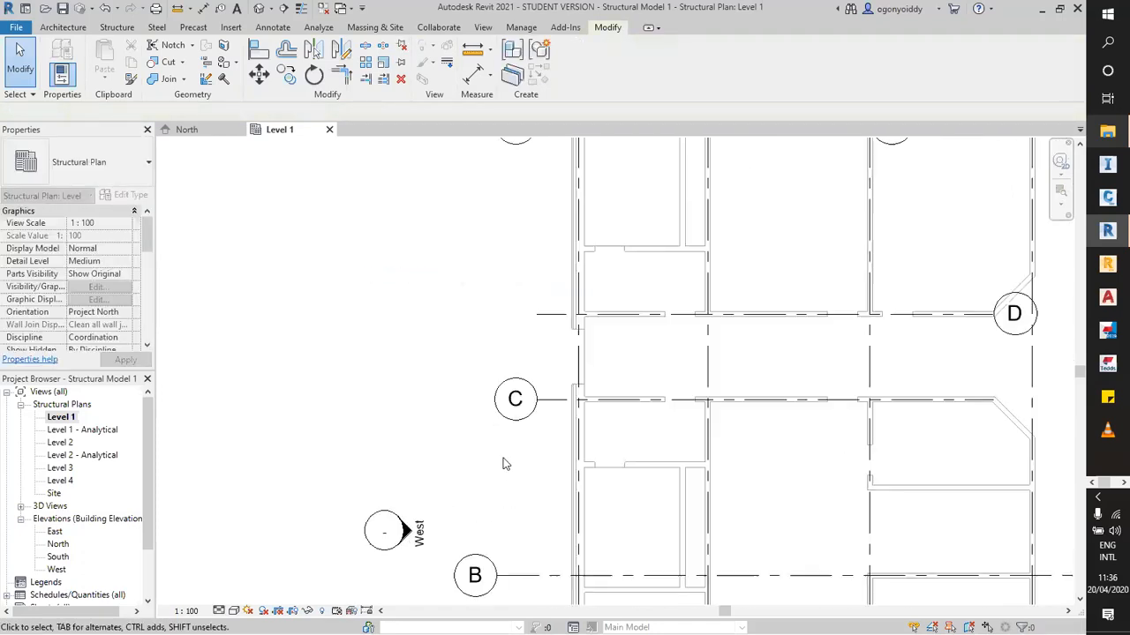
{"action": "left_click", "coordinate": [539, 408]}
{"action": "left_click_drag", "start_coordinate": [537, 399], "coordinate": [484, 399]}
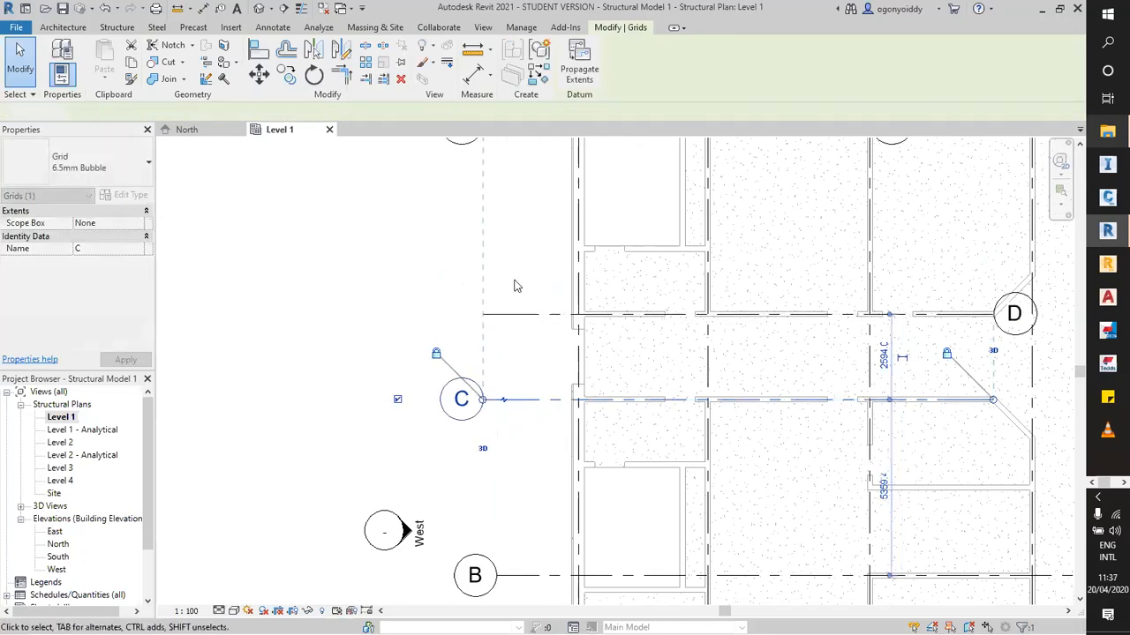
{"action": "left_click", "coordinate": [516, 256]}
Show the grid bubble at the west end of grid D.
{"action": "scroll", "coordinate": [518, 244], "scroll_direction": "down", "scroll_amount": 1}
{"action": "scroll", "coordinate": [517, 240], "scroll_direction": "up", "scroll_amount": 1}
{"action": "left_click", "coordinate": [514, 334]}
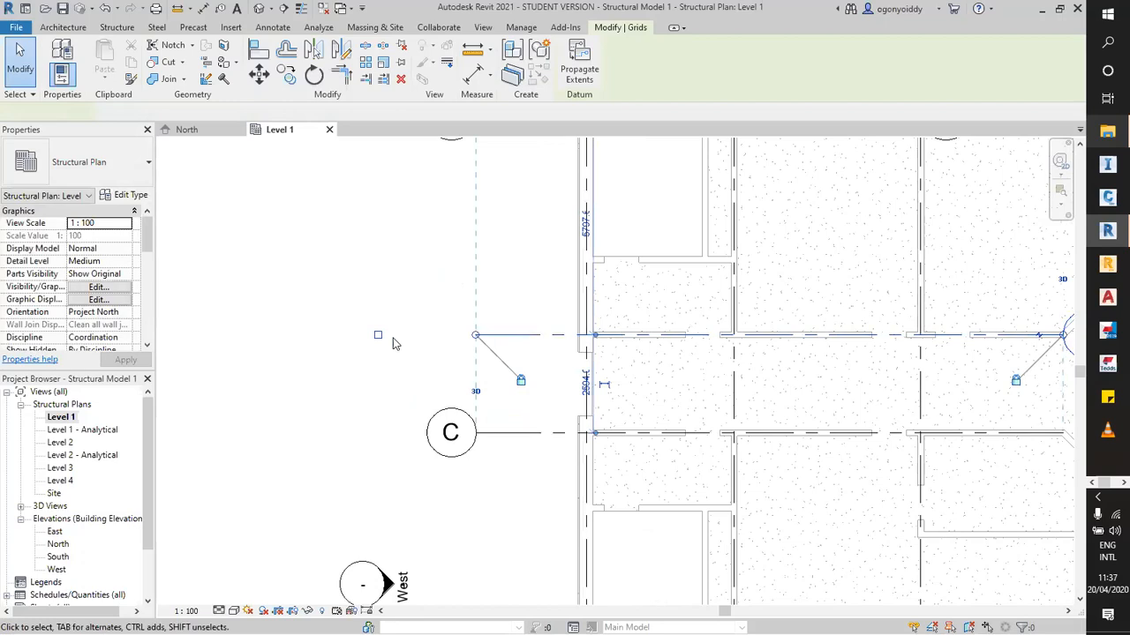
{"action": "left_click", "coordinate": [406, 353]}
Stretch the east bubble end of grid E across the building to beyond the curved wall's upper part.
{"action": "scroll", "coordinate": [411, 367], "scroll_direction": "down", "scroll_amount": 2}
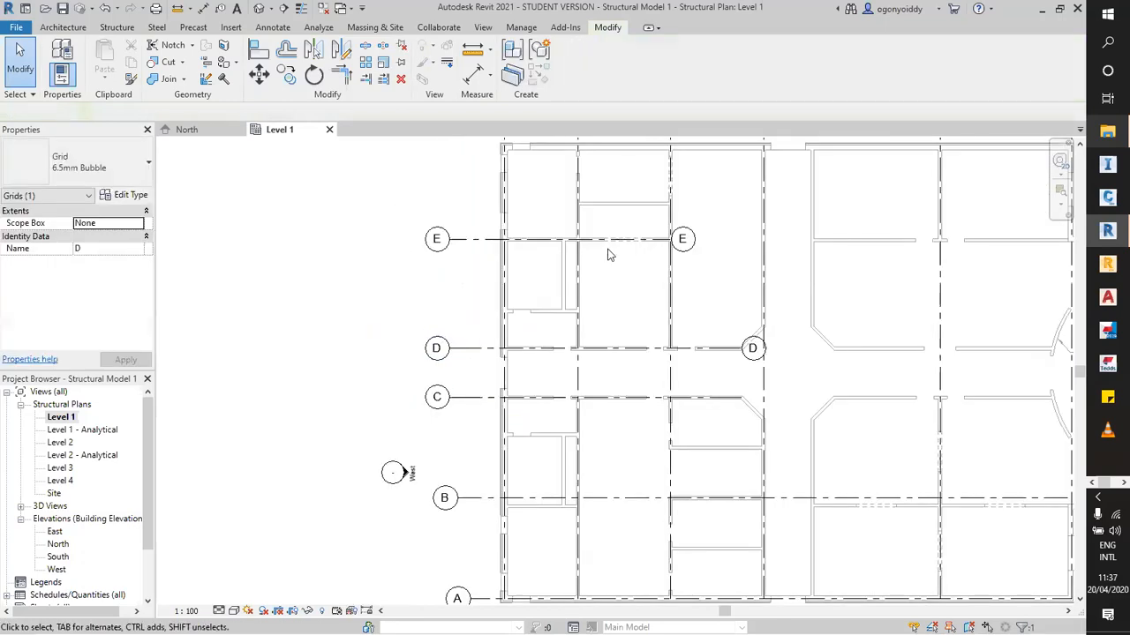
{"action": "scroll", "coordinate": [608, 253], "scroll_direction": "down", "scroll_amount": 2}
{"action": "scroll", "coordinate": [968, 279], "scroll_direction": "up", "scroll_amount": 2}
{"action": "left_click", "coordinate": [401, 232]}
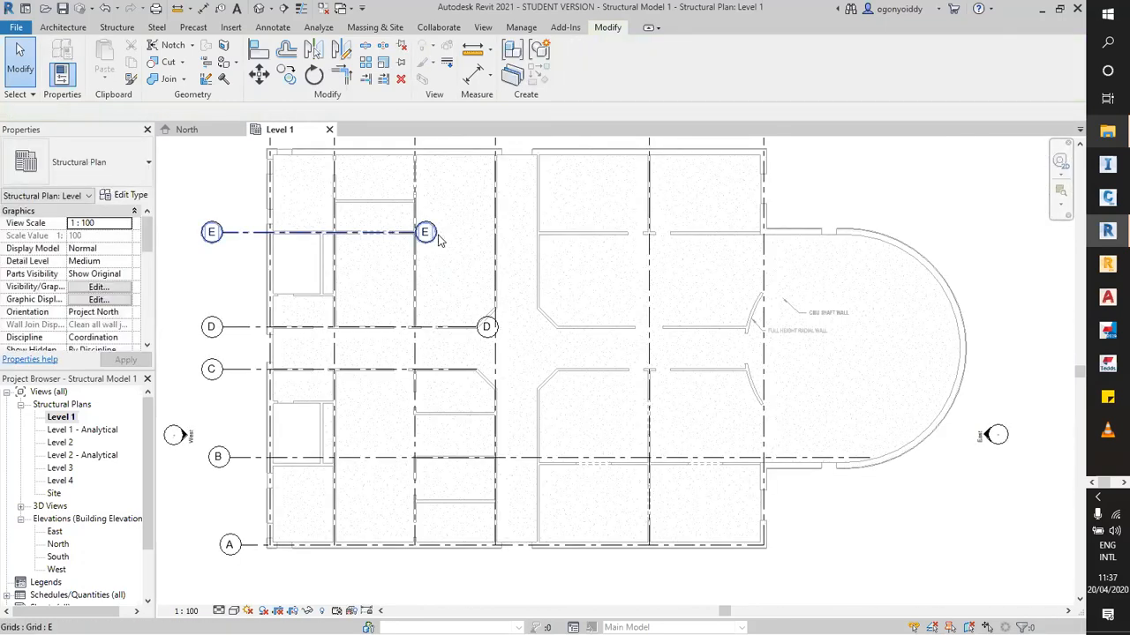
{"action": "left_click_drag", "start_coordinate": [477, 231], "coordinate": [966, 231]}
{"action": "left_click", "coordinate": [969, 200]}
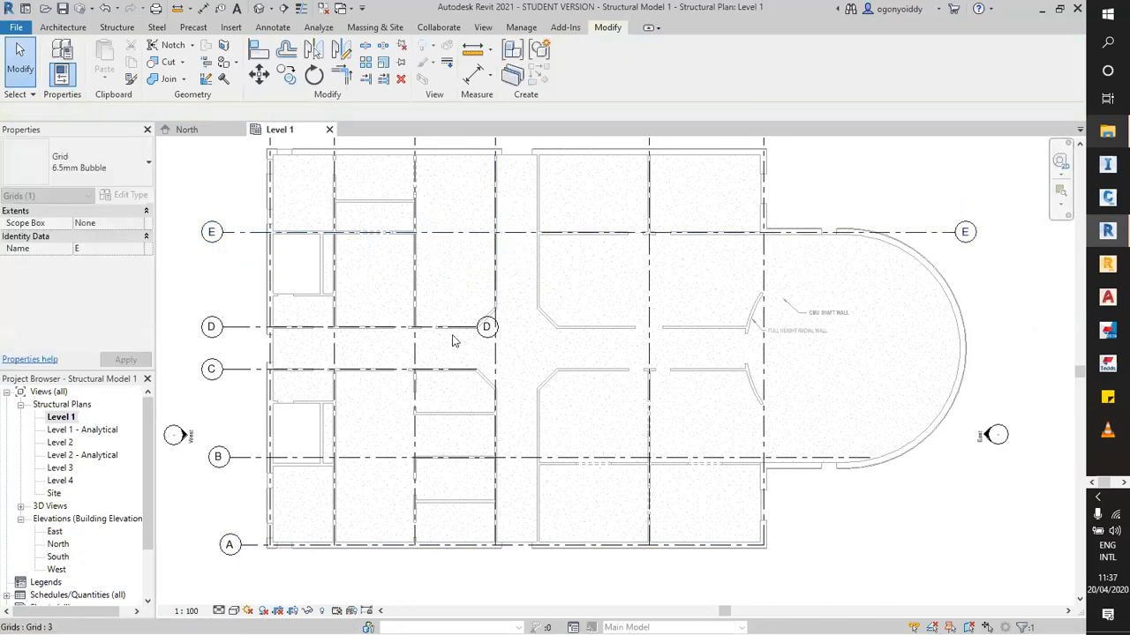
Stretch the east bubble end of grid D, together with the aligned grid C, eastward past the curved wall.
{"action": "left_click", "coordinate": [493, 340]}
{"action": "key", "text": "Escape"}
{"action": "left_click", "coordinate": [488, 344]}
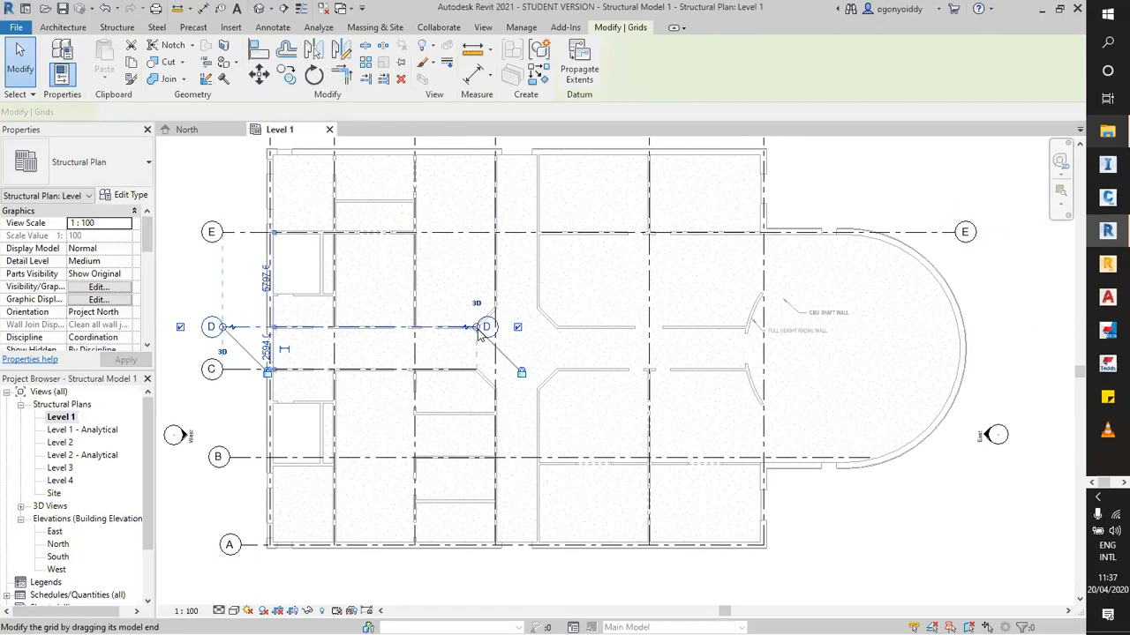
{"action": "left_click_drag", "start_coordinate": [480, 326], "coordinate": [998, 326]}
{"action": "left_click", "coordinate": [996, 270]}
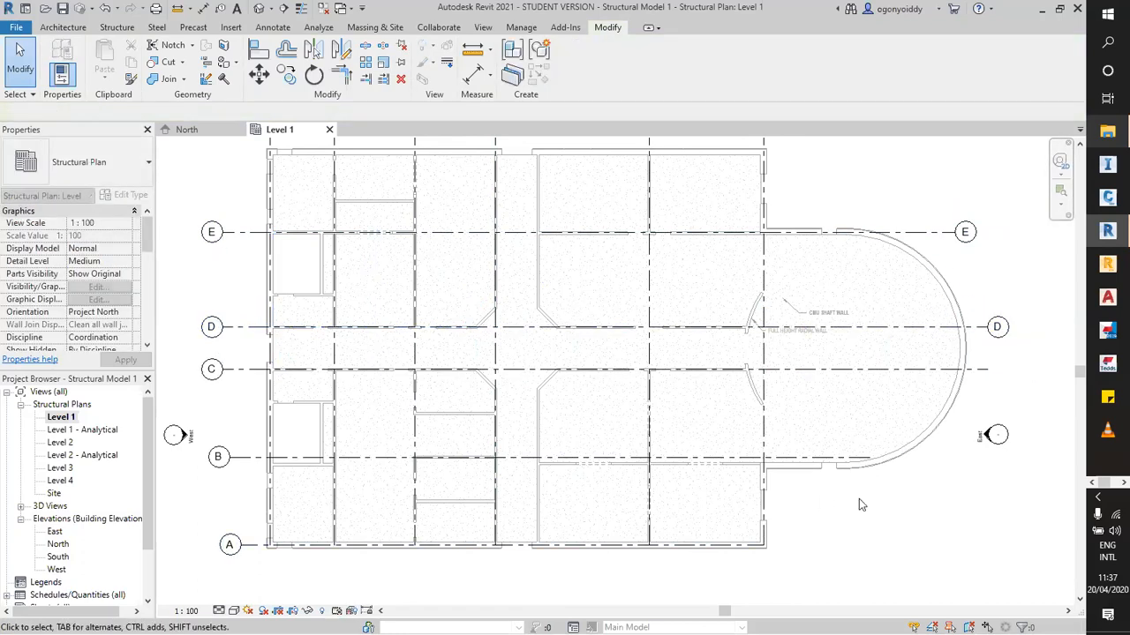
Extend the east end of grid B in line with grids C and D and show the east bubbles of grids B and C.
{"action": "left_click", "coordinate": [856, 460]}
{"action": "left_click_drag", "start_coordinate": [870, 458], "coordinate": [987, 458]}
{"action": "left_click", "coordinate": [1039, 464]}
{"action": "left_click", "coordinate": [986, 464]}
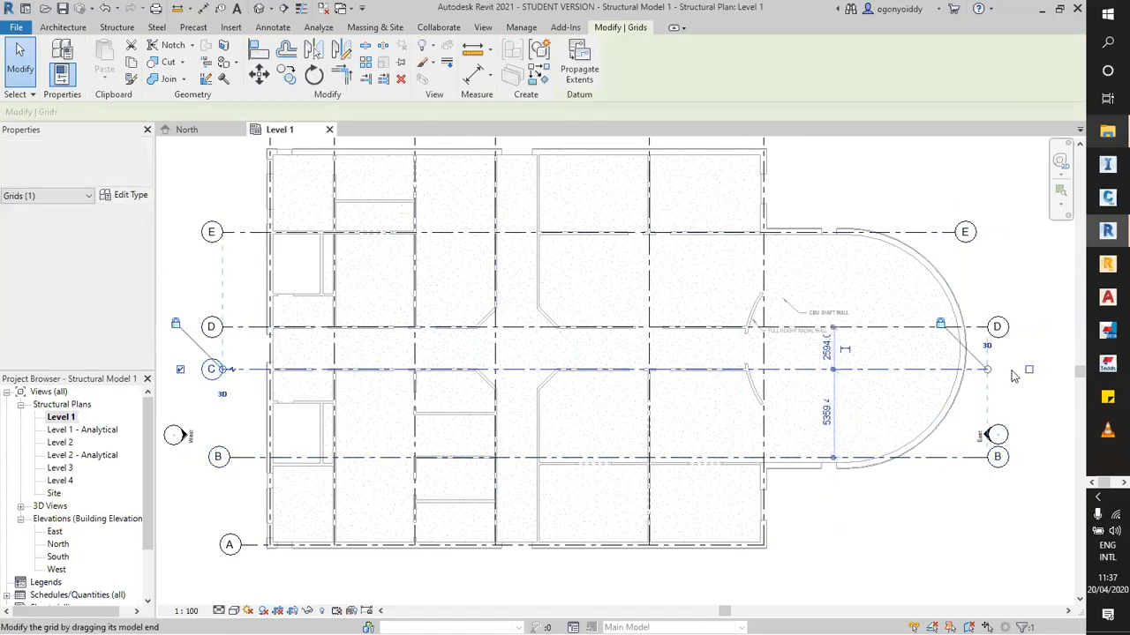
{"action": "left_click", "coordinate": [1021, 247]}
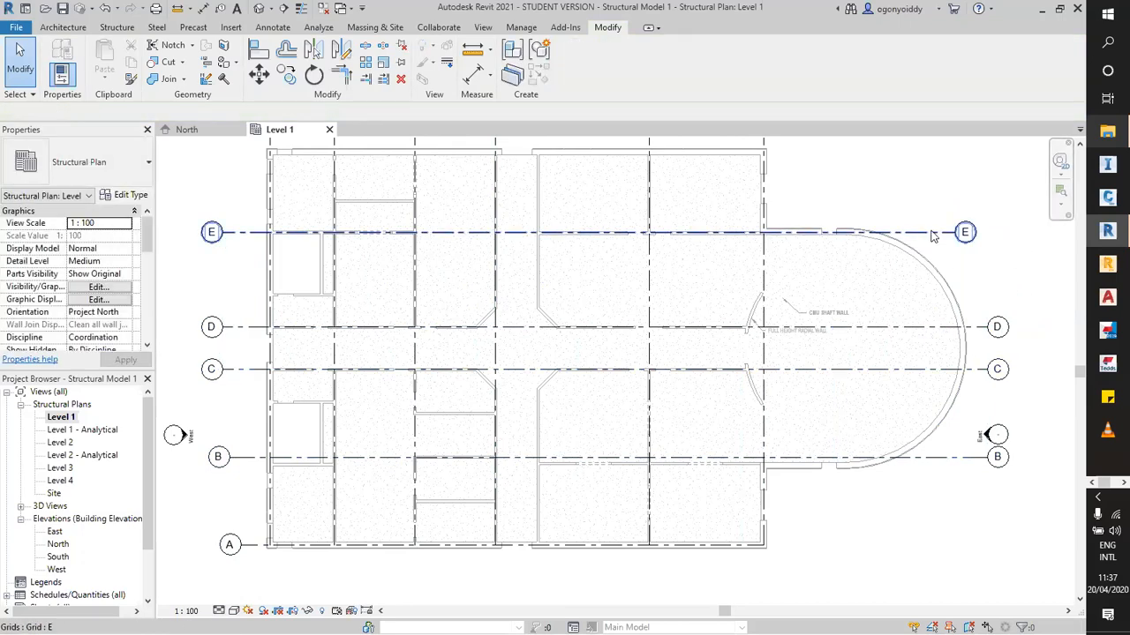
{"action": "left_click", "coordinate": [971, 228]}
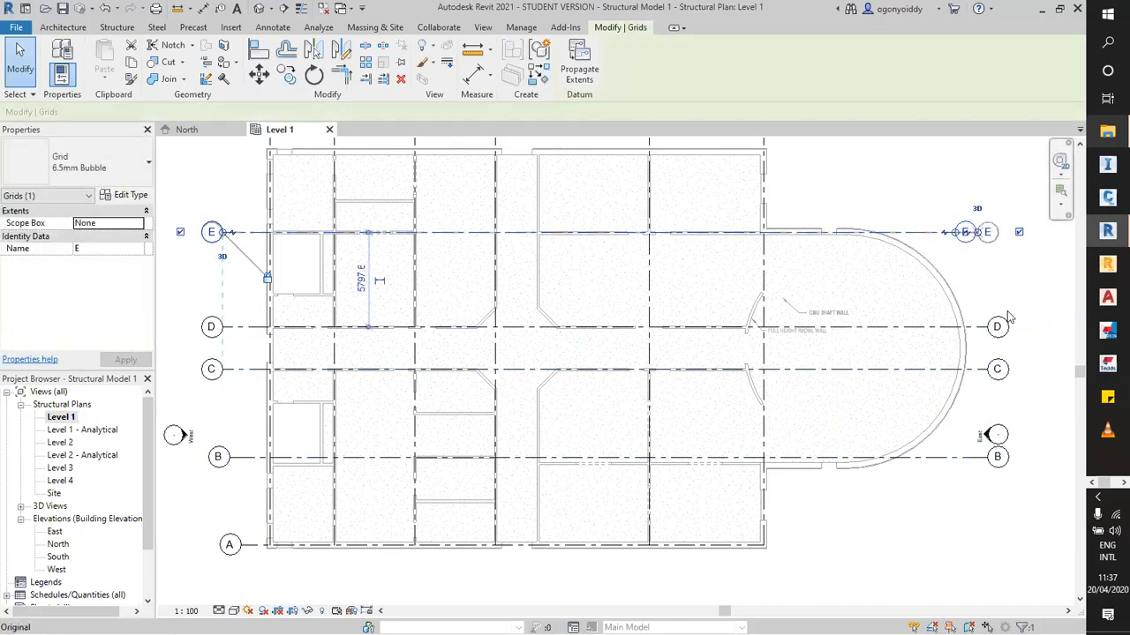
{"action": "key", "text": "Escape"}
{"action": "scroll", "coordinate": [618, 264], "scroll_direction": "down", "scroll_amount": 2}
{"action": "scroll", "coordinate": [362, 316], "scroll_direction": "up", "scroll_amount": 3}
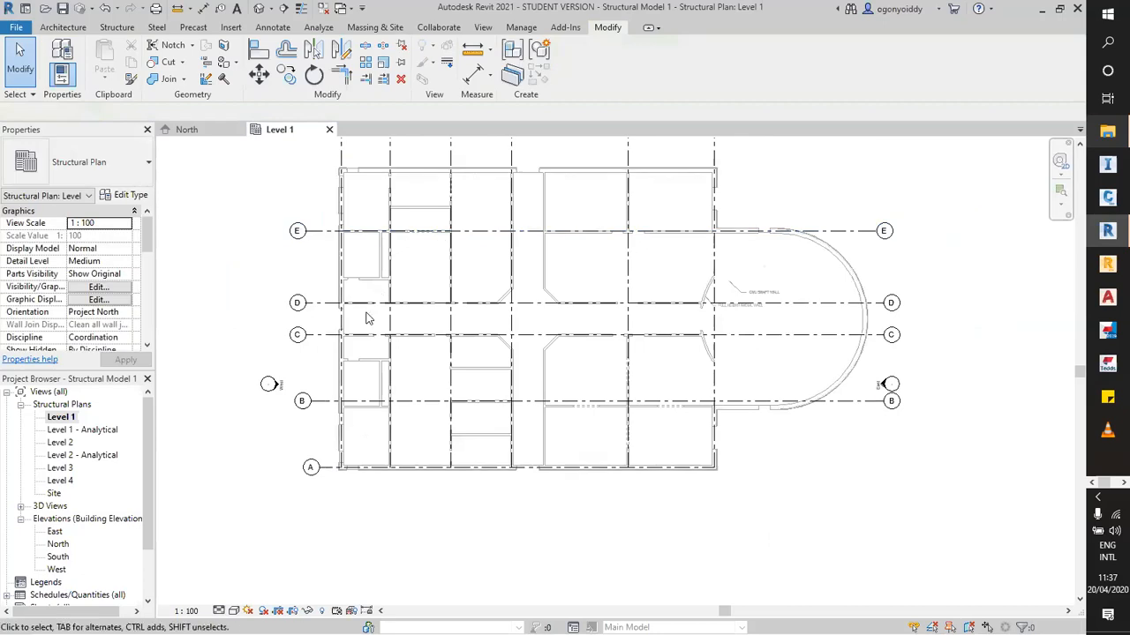
{"action": "scroll", "coordinate": [393, 175], "scroll_direction": "up", "scroll_amount": 2}
{"action": "scroll", "coordinate": [393, 173], "scroll_direction": "down", "scroll_amount": 2}
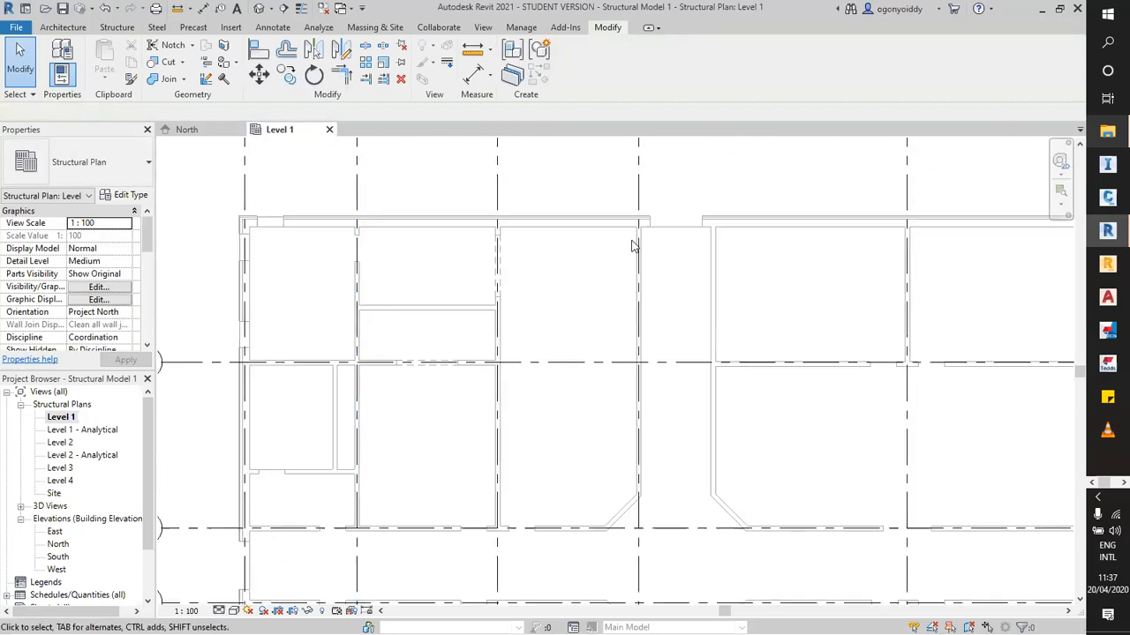
{"action": "left_click", "coordinate": [287, 75]}
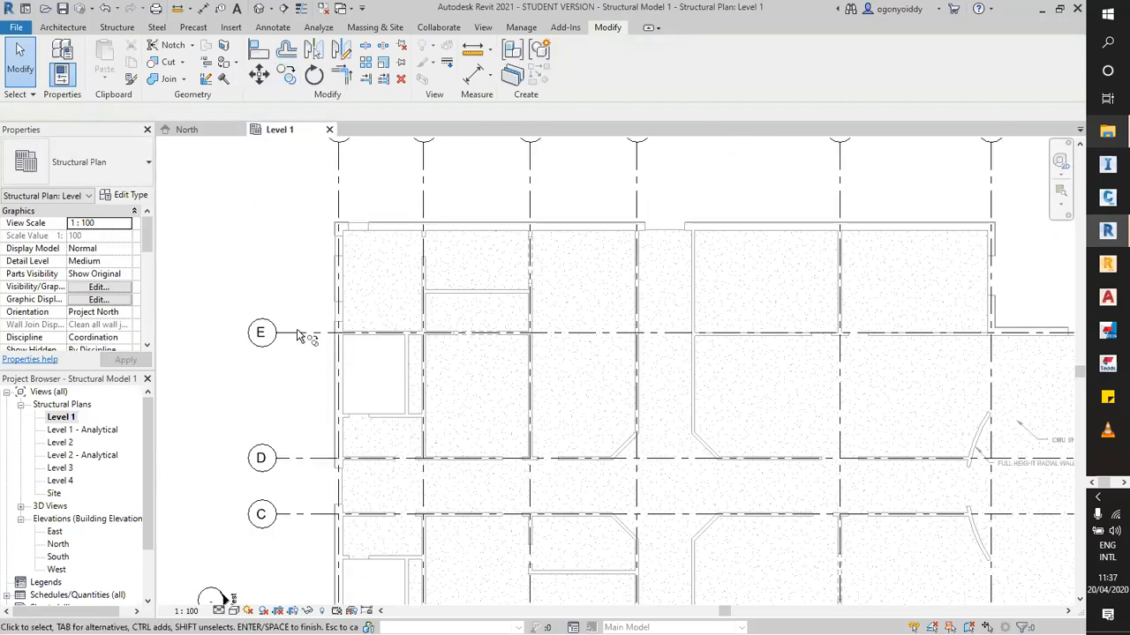
{"action": "left_click", "coordinate": [297, 332]}
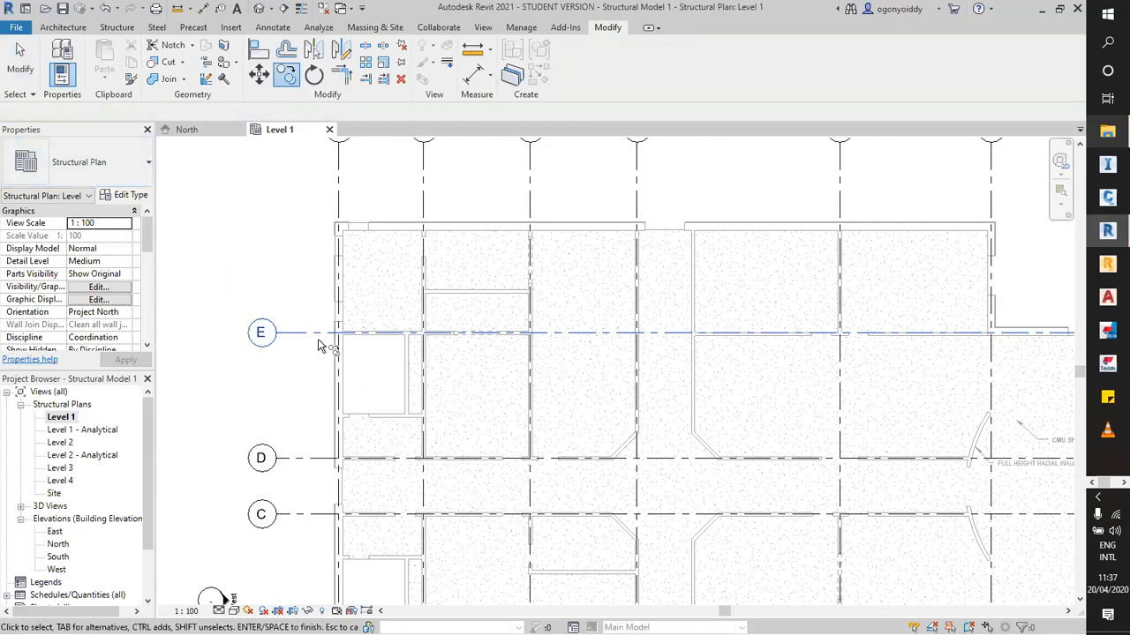
{"action": "key", "text": "Escape"}
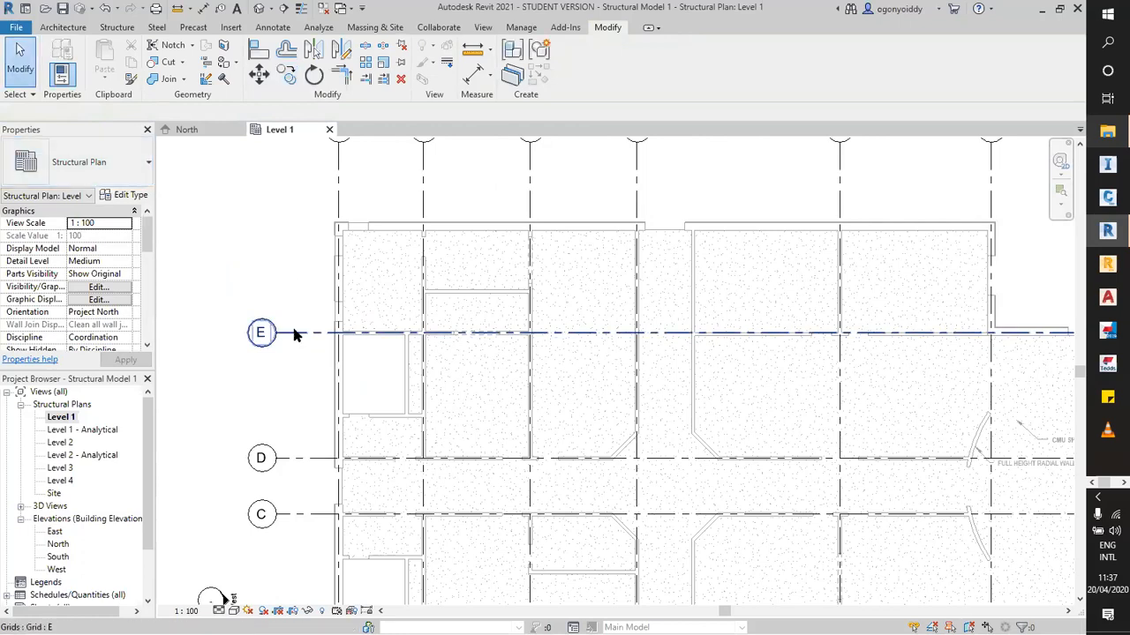
Copy grid E northward onto the centreline of the building's north exterior wall.
{"action": "left_click", "coordinate": [295, 333]}
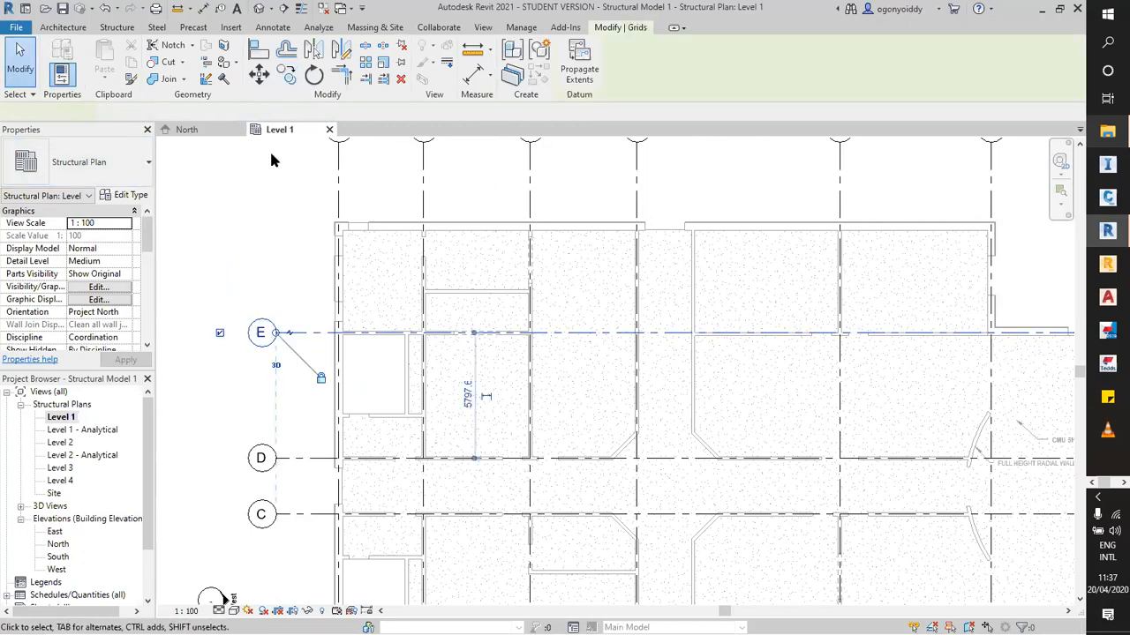
{"action": "left_click", "coordinate": [259, 51]}
{"action": "key", "text": "Escape"}
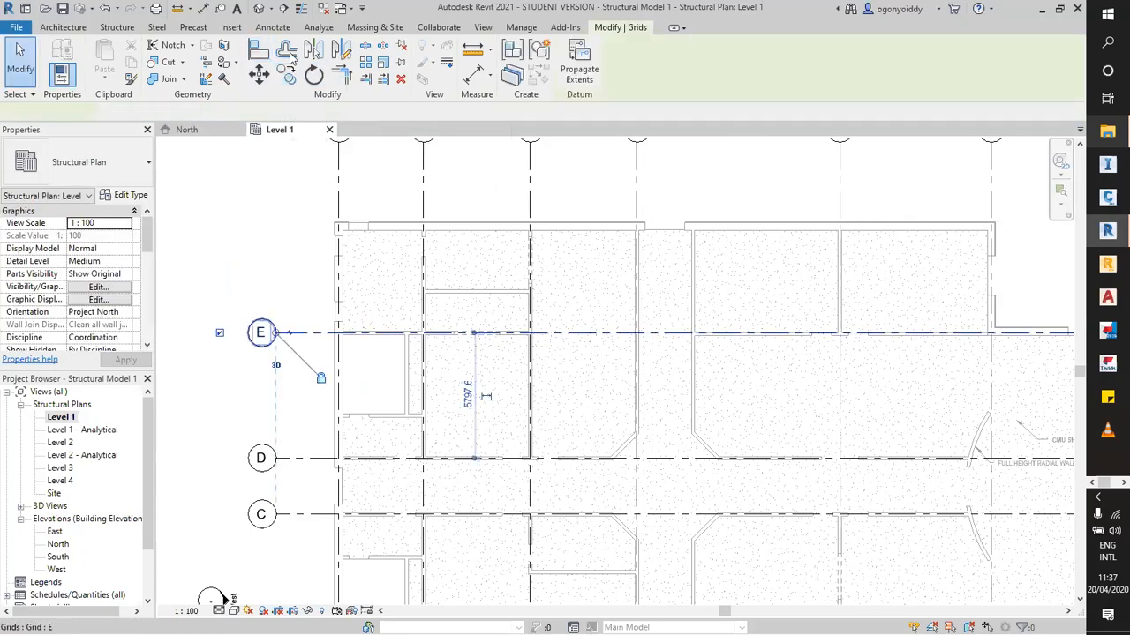
{"action": "left_click", "coordinate": [287, 74]}
{"action": "left_click", "coordinate": [315, 333]}
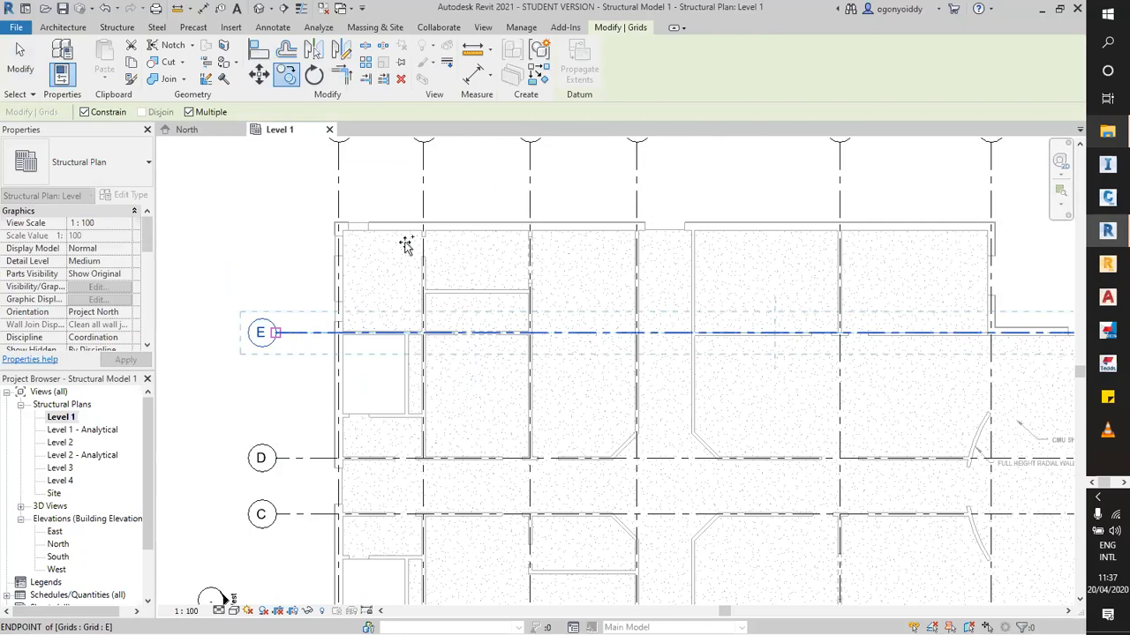
{"action": "left_click", "coordinate": [460, 231]}
{"action": "scroll", "coordinate": [297, 225], "scroll_direction": "up", "scroll_amount": 2}
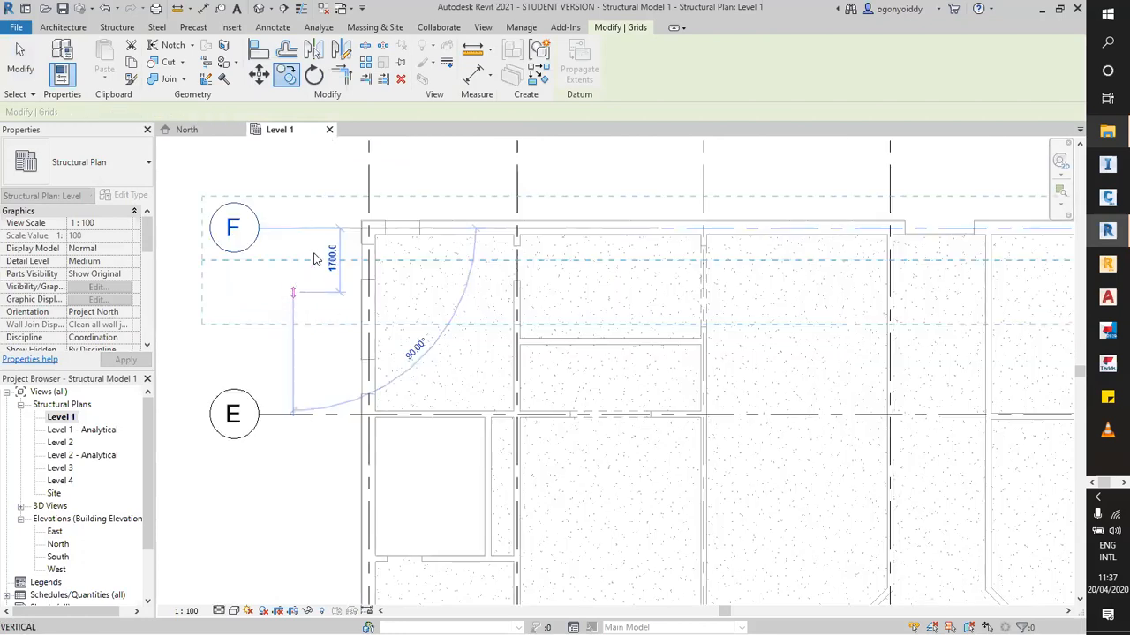
{"action": "scroll", "coordinate": [323, 214], "scroll_direction": "down", "scroll_amount": 5}
{"action": "key", "text": "Escape"}
{"action": "key", "text": "Escape"}
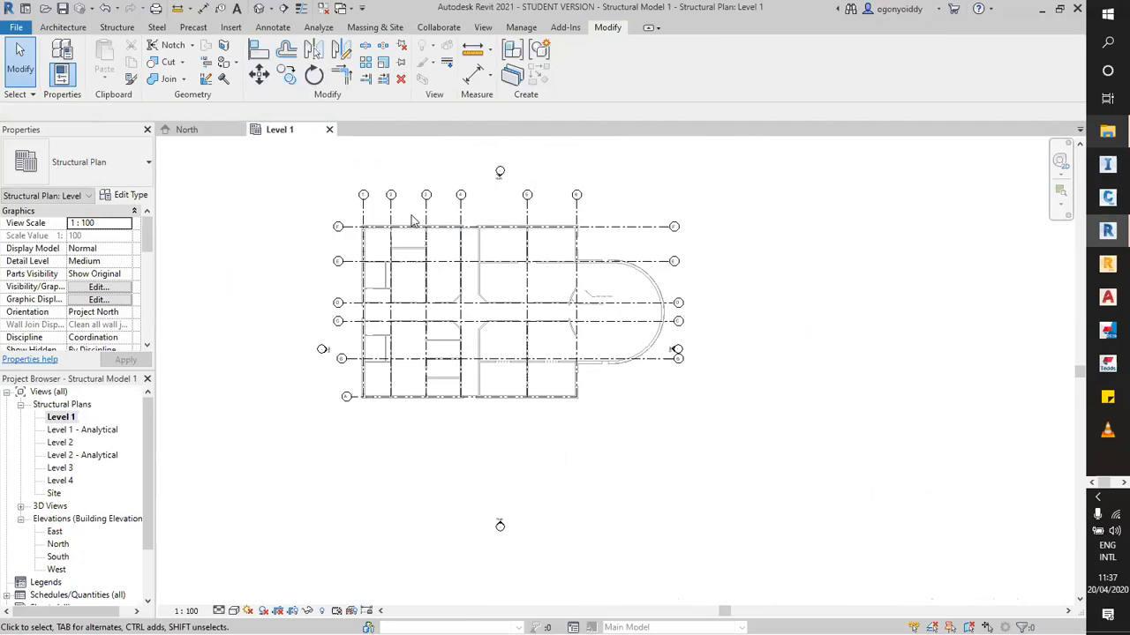
Stretch the east end of grid A past the building into line with the east end of grid E.
{"action": "scroll", "coordinate": [402, 208], "scroll_direction": "up", "scroll_amount": 1}
{"action": "scroll", "coordinate": [365, 188], "scroll_direction": "down", "scroll_amount": 2}
{"action": "scroll", "coordinate": [464, 392], "scroll_direction": "up", "scroll_amount": 2}
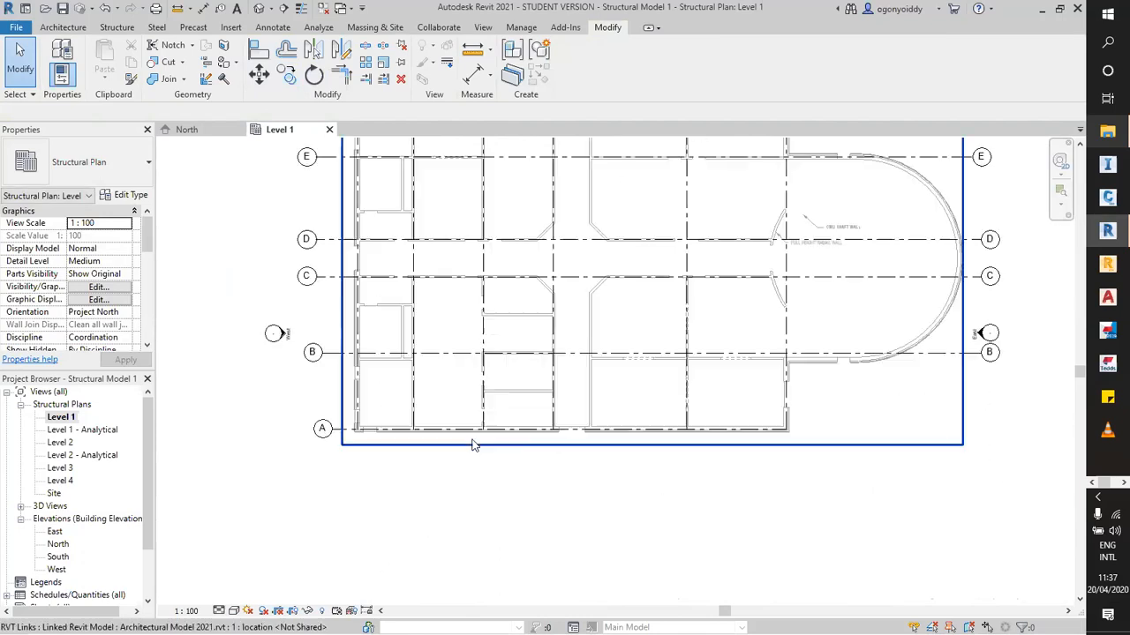
{"action": "scroll", "coordinate": [744, 447], "scroll_direction": "up", "scroll_amount": 2}
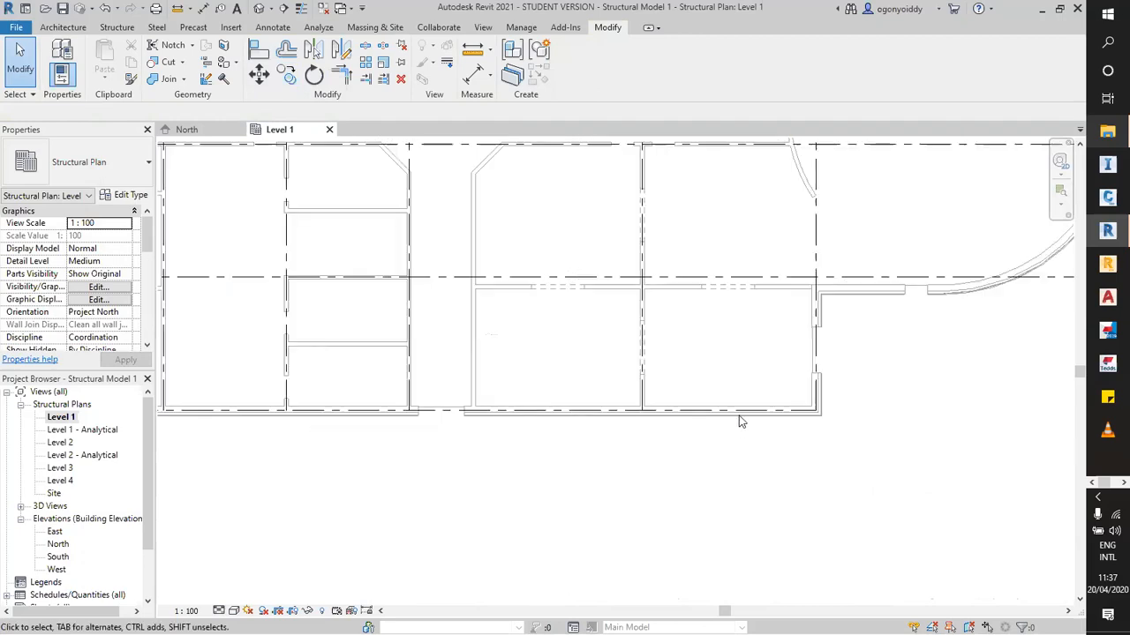
{"action": "left_click", "coordinate": [741, 411]}
{"action": "scroll", "coordinate": [633, 436], "scroll_direction": "down", "scroll_amount": 2}
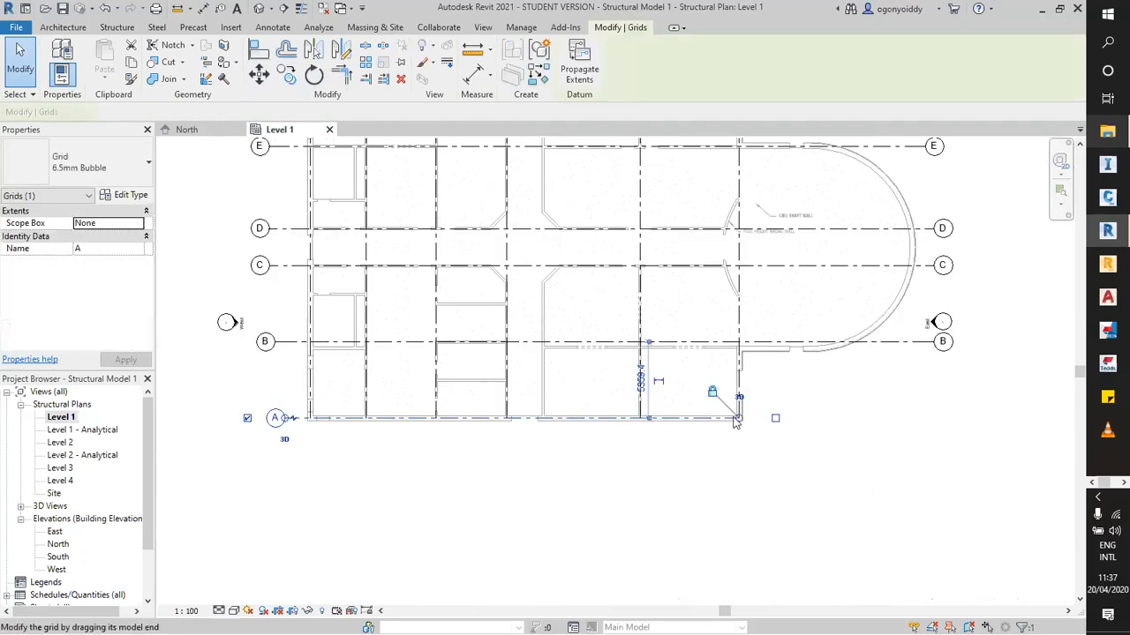
{"action": "left_click_drag", "start_coordinate": [766, 416], "coordinate": [923, 441]}
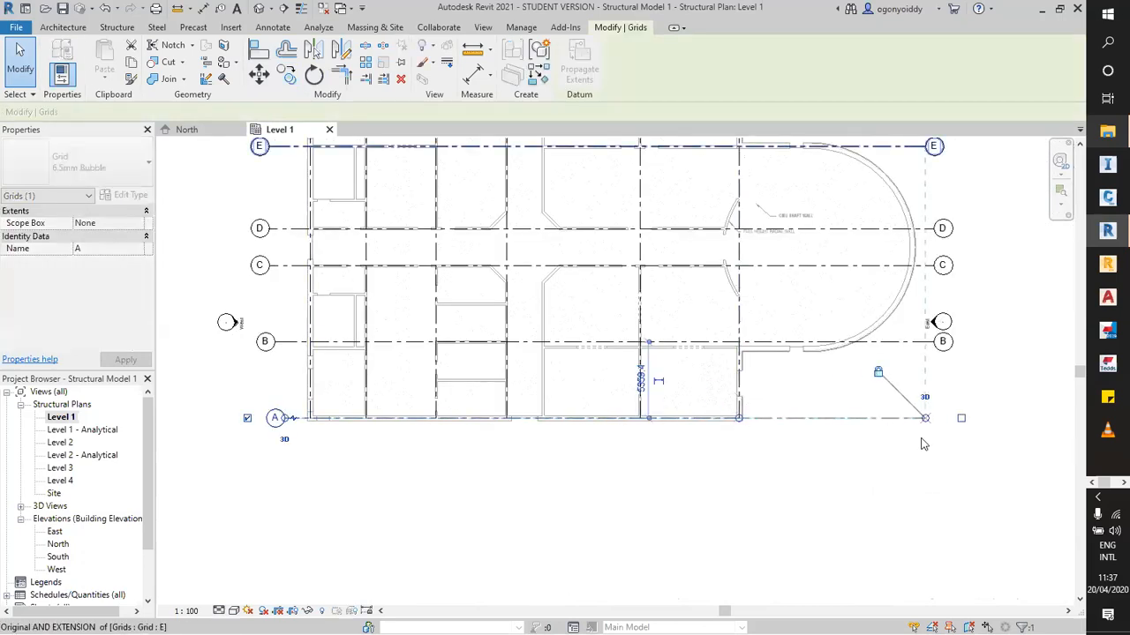
{"action": "left_click", "coordinate": [901, 483]}
Place vertical UB838x292x176 structural columns at all intersections of grids 1 to 6 with grids A to F.
{"action": "scroll", "coordinate": [971, 406], "scroll_direction": "down", "scroll_amount": 3}
{"action": "scroll", "coordinate": [621, 317], "scroll_direction": "up", "scroll_amount": 6}
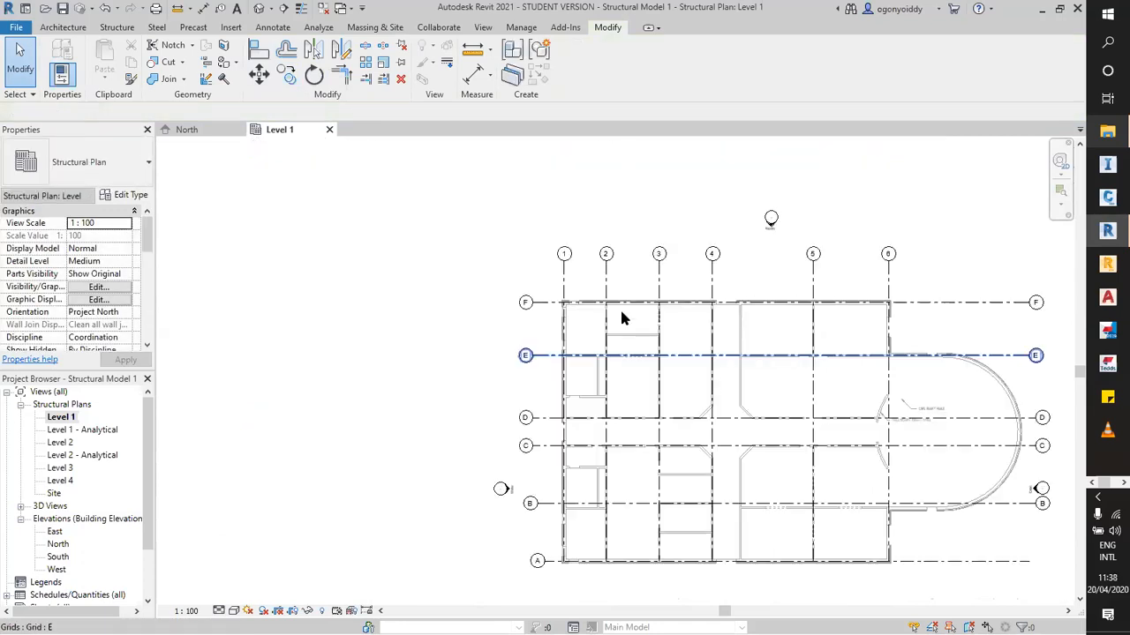
{"action": "scroll", "coordinate": [755, 461], "scroll_direction": "up", "scroll_amount": 2}
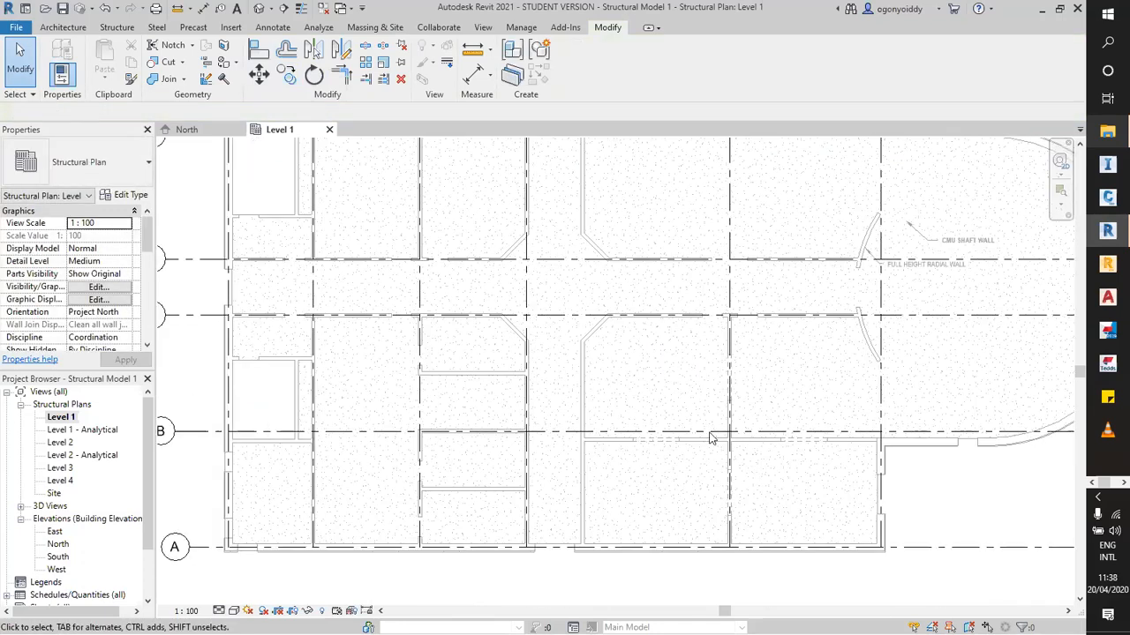
{"action": "scroll", "coordinate": [749, 256], "scroll_direction": "down", "scroll_amount": 4}
{"action": "scroll", "coordinate": [749, 256], "scroll_direction": "up", "scroll_amount": 3}
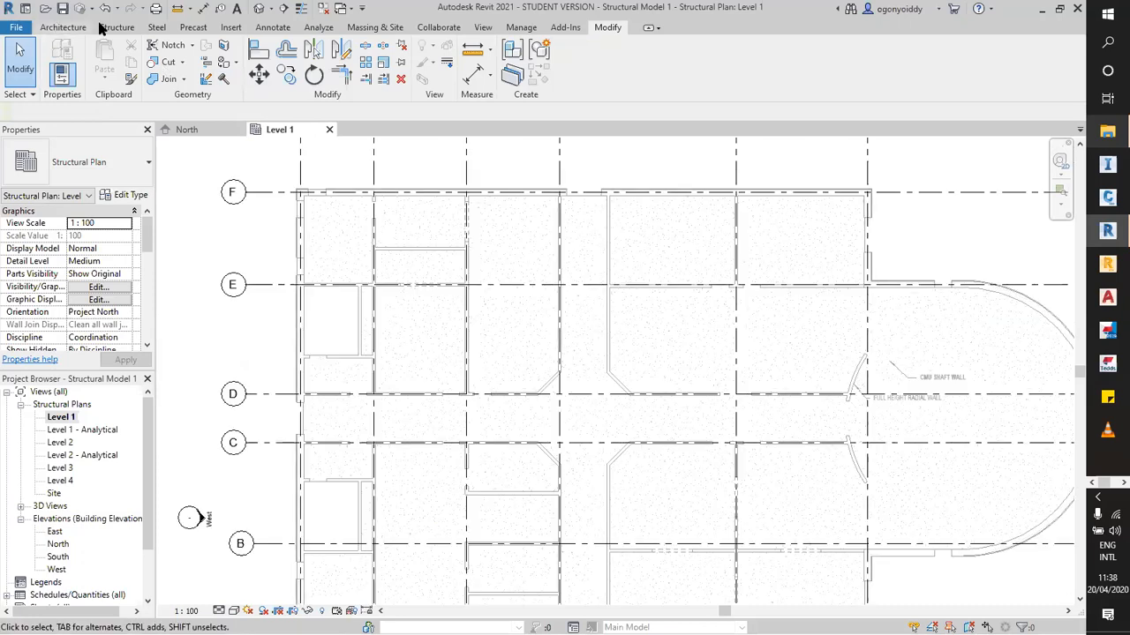
{"action": "left_click", "coordinate": [120, 27]}
{"action": "key", "text": "c"}
{"action": "key", "text": "l"}
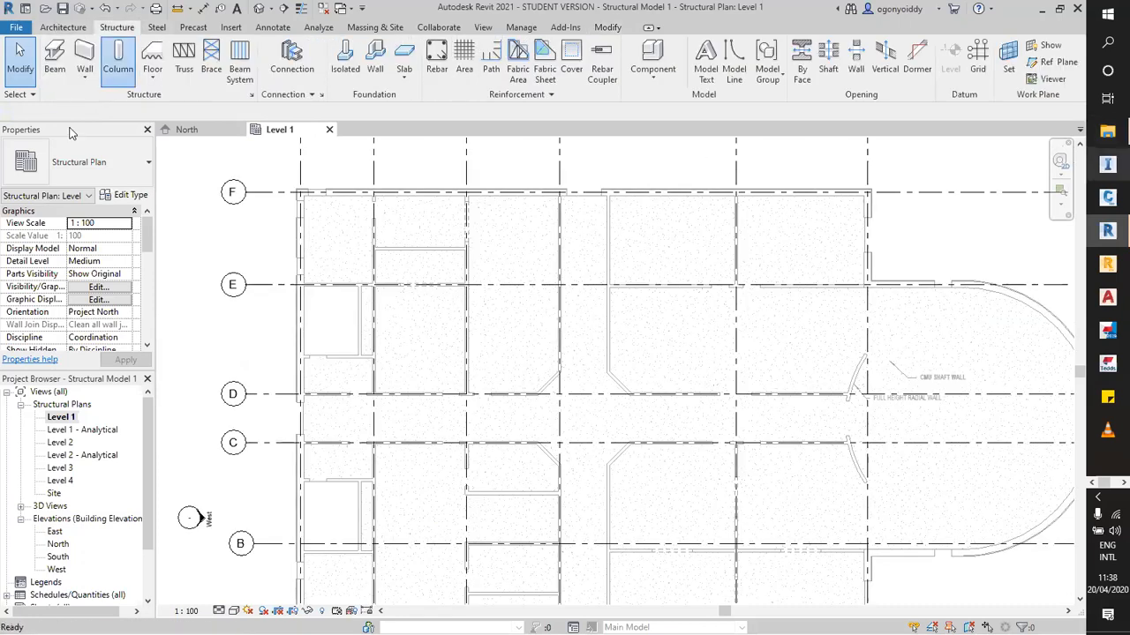
{"action": "left_click", "coordinate": [117, 61]}
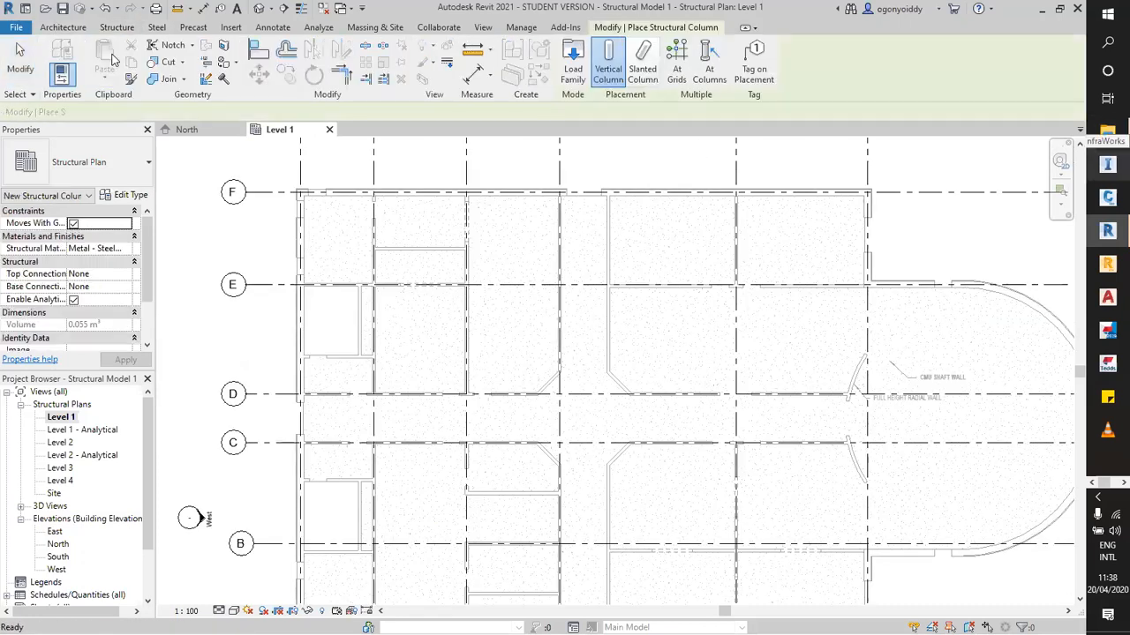
{"action": "left_click", "coordinate": [677, 63]}
{"action": "scroll", "coordinate": [696, 211], "scroll_direction": "down", "scroll_amount": 4}
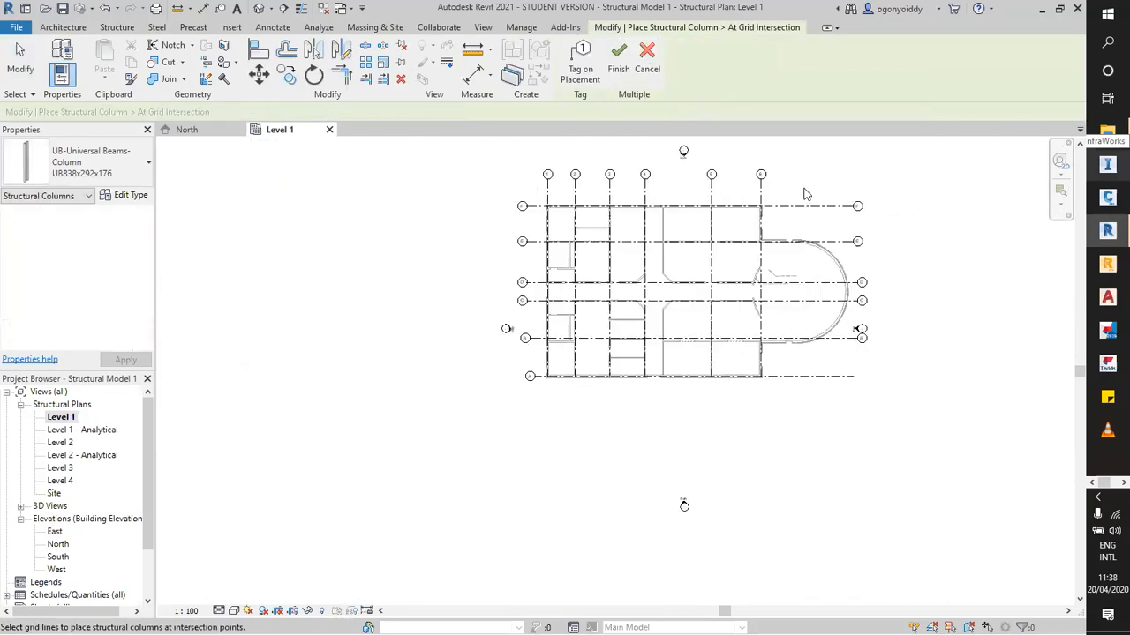
{"action": "left_click_drag", "start_coordinate": [826, 169], "coordinate": [667, 306]}
{"action": "left_click_drag", "start_coordinate": [558, 391], "coordinate": [538, 408]}
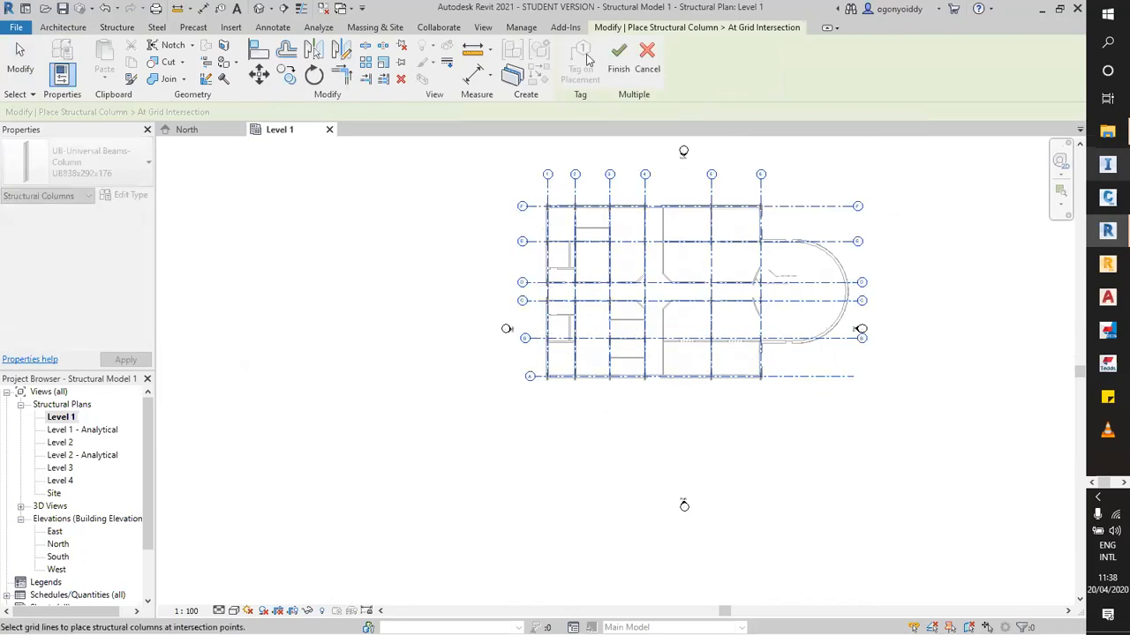
{"action": "left_click", "coordinate": [618, 55]}
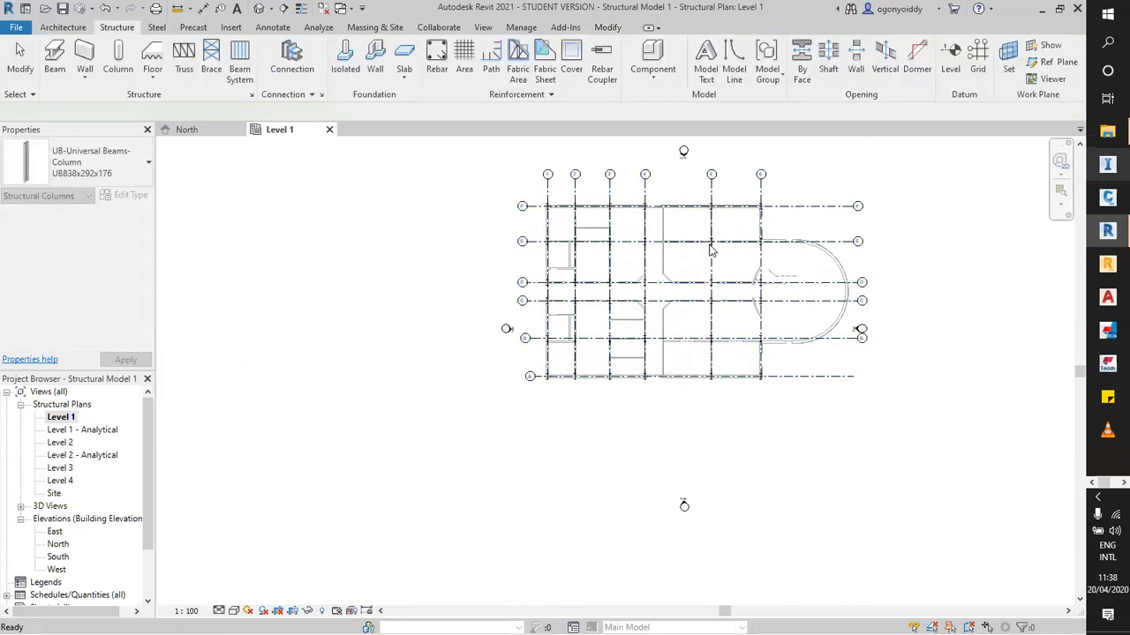
{"action": "scroll", "coordinate": [711, 242], "scroll_direction": "up", "scroll_amount": 3}
{"action": "scroll", "coordinate": [755, 242], "scroll_direction": "up", "scroll_amount": 3}
{"action": "key", "text": "Escape"}
Examine the placed columns at the grid intersections across the Level 1 plan.
{"action": "scroll", "coordinate": [686, 242], "scroll_direction": "down", "scroll_amount": 3}
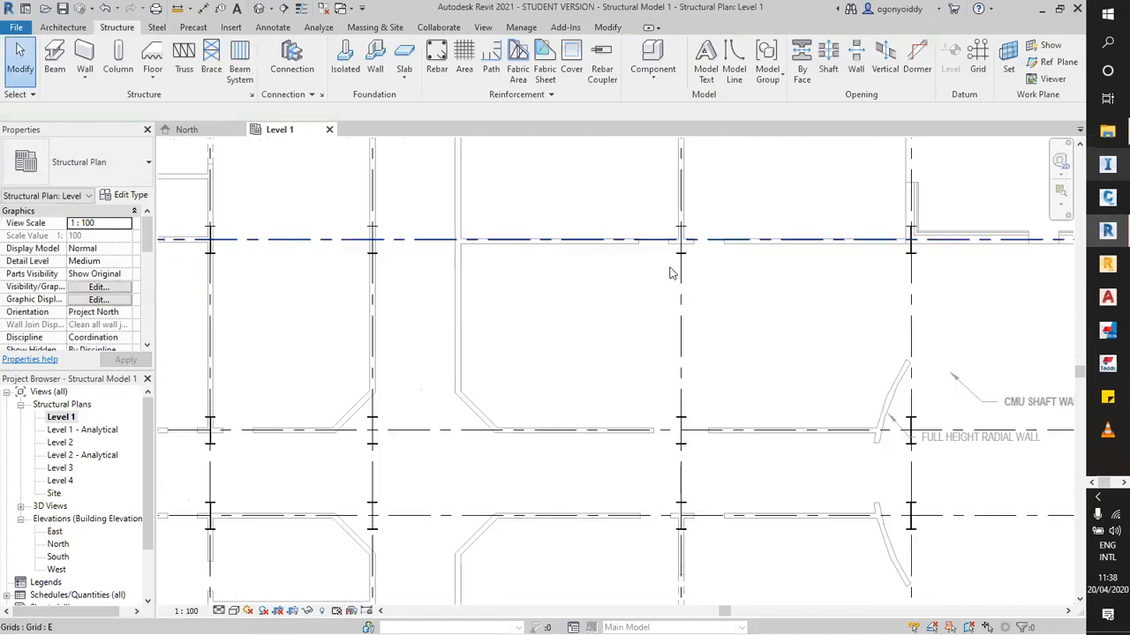
{"action": "scroll", "coordinate": [529, 247], "scroll_direction": "down", "scroll_amount": 2}
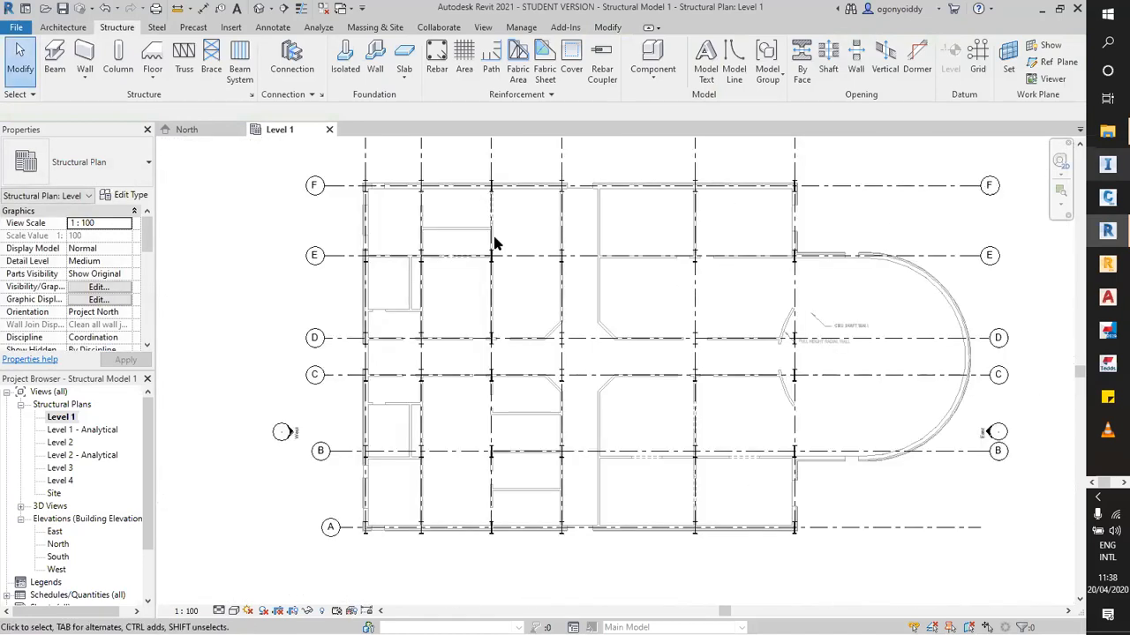
{"action": "scroll", "coordinate": [495, 242], "scroll_direction": "up", "scroll_amount": 5}
{"action": "scroll", "coordinate": [517, 237], "scroll_direction": "down", "scroll_amount": 3}
{"action": "scroll", "coordinate": [567, 246], "scroll_direction": "down", "scroll_amount": 5}
{"action": "scroll", "coordinate": [472, 192], "scroll_direction": "up", "scroll_amount": 4}
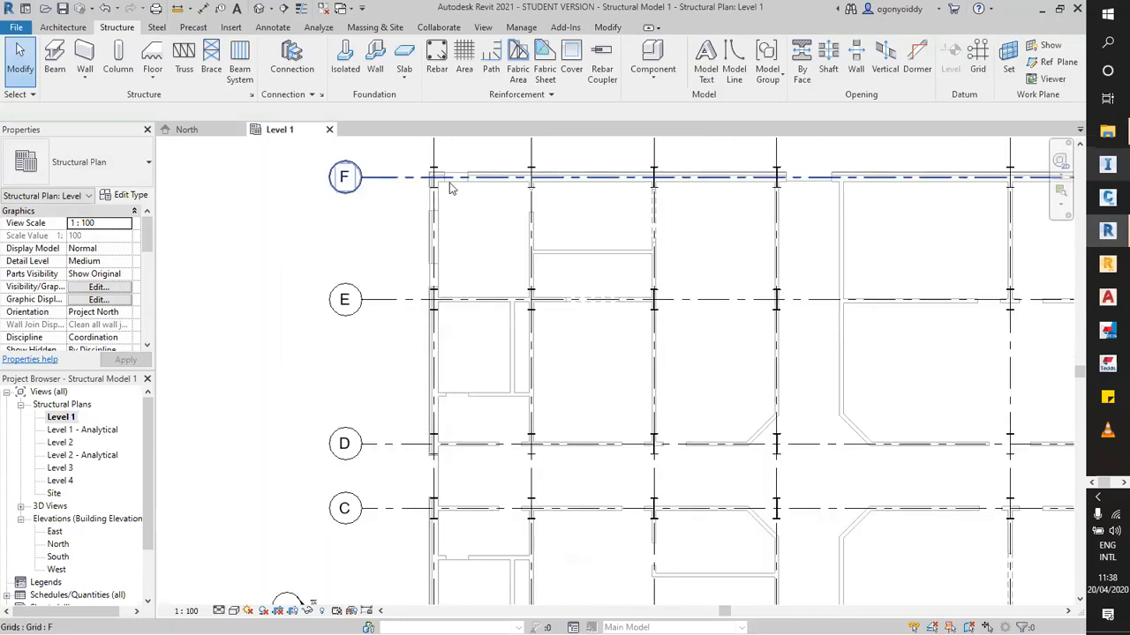
{"action": "scroll", "coordinate": [459, 203], "scroll_direction": "up", "scroll_amount": 2}
{"action": "scroll", "coordinate": [440, 223], "scroll_direction": "down", "scroll_amount": 6}
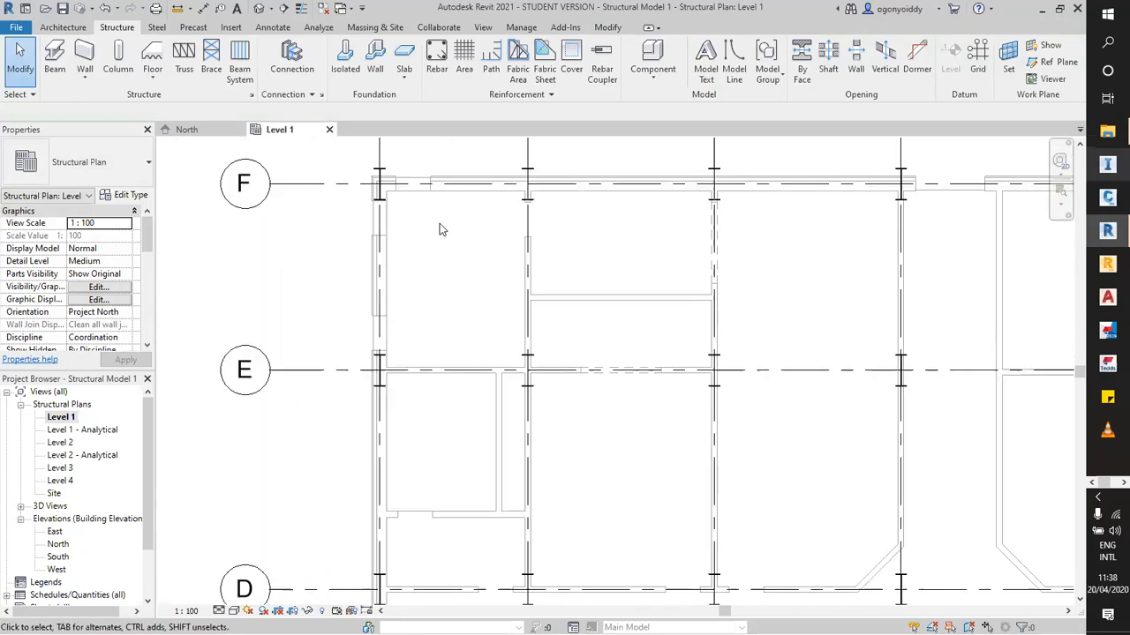
{"action": "scroll", "coordinate": [617, 388], "scroll_direction": "down", "scroll_amount": 2}
{"action": "scroll", "coordinate": [641, 366], "scroll_direction": "up", "scroll_amount": 3}
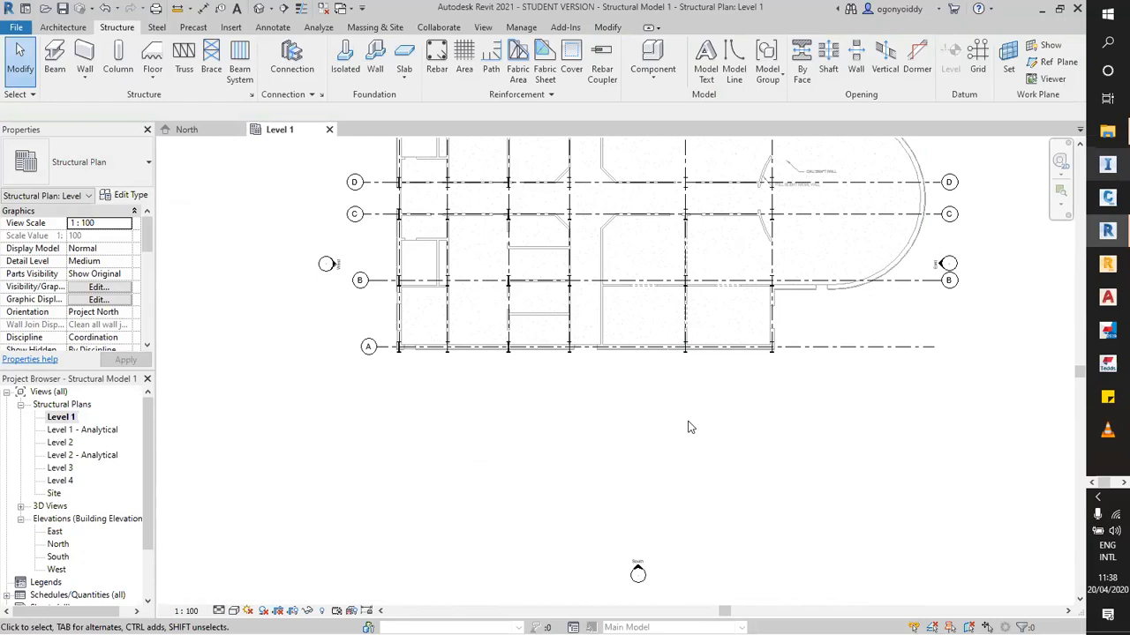
{"action": "scroll", "coordinate": [690, 424], "scroll_direction": "down", "scroll_amount": 2}
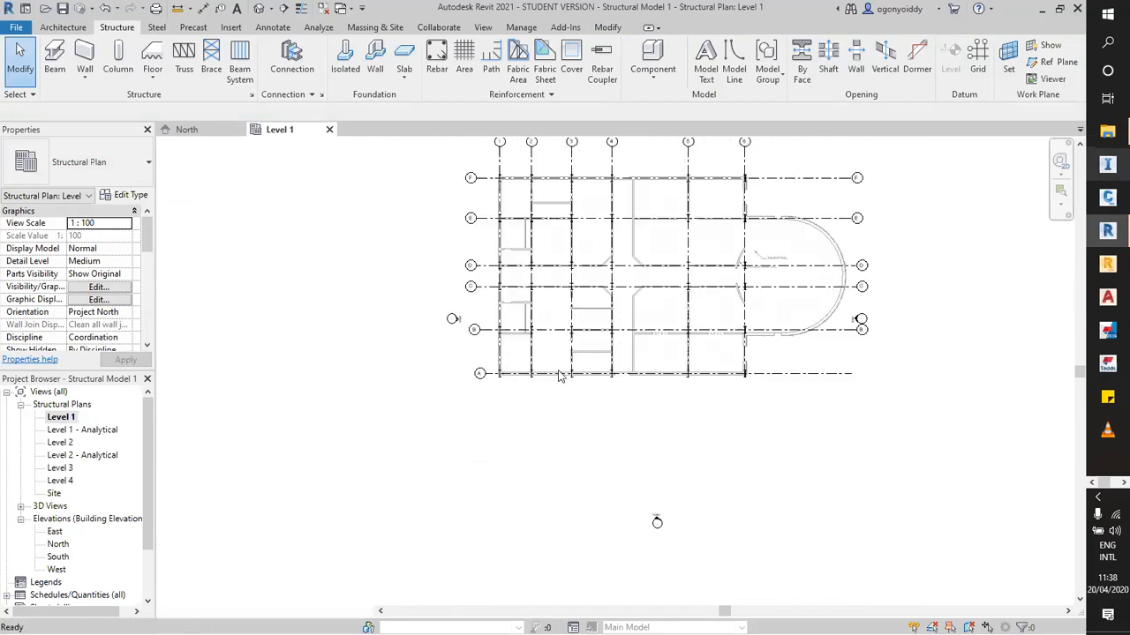
Open the default 3D view and inspect the placed columns relative to the building's floor outlines.
{"action": "key", "text": "3"}
{"action": "key", "text": "d"}
{"action": "scroll", "coordinate": [682, 505], "scroll_direction": "up", "scroll_amount": 5}
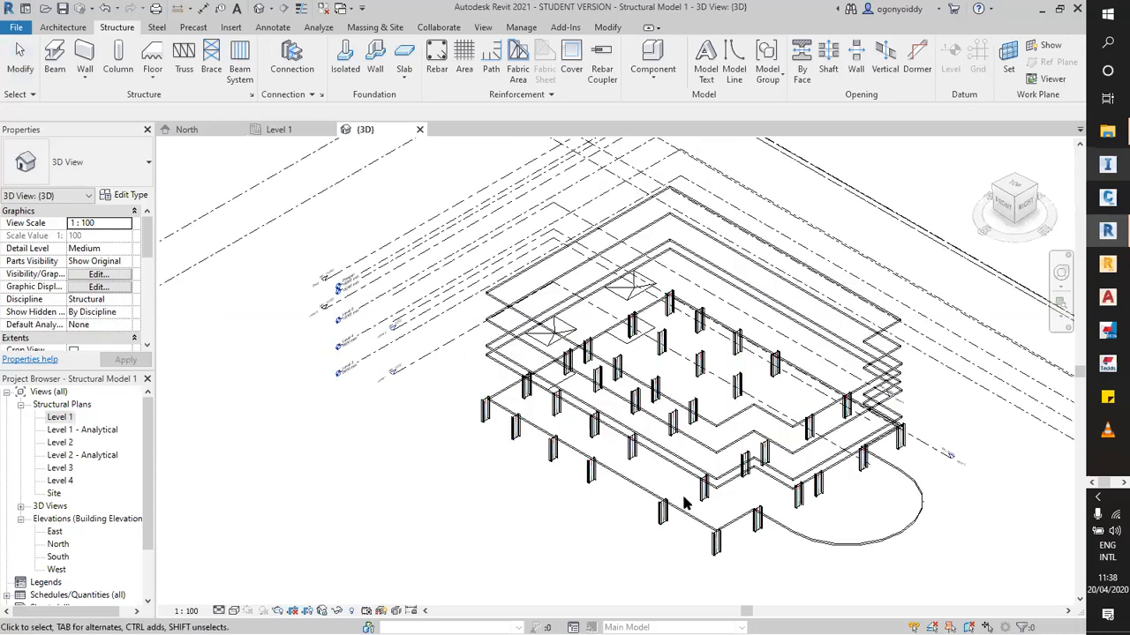
{"action": "scroll", "coordinate": [655, 488], "scroll_direction": "down", "scroll_amount": 5}
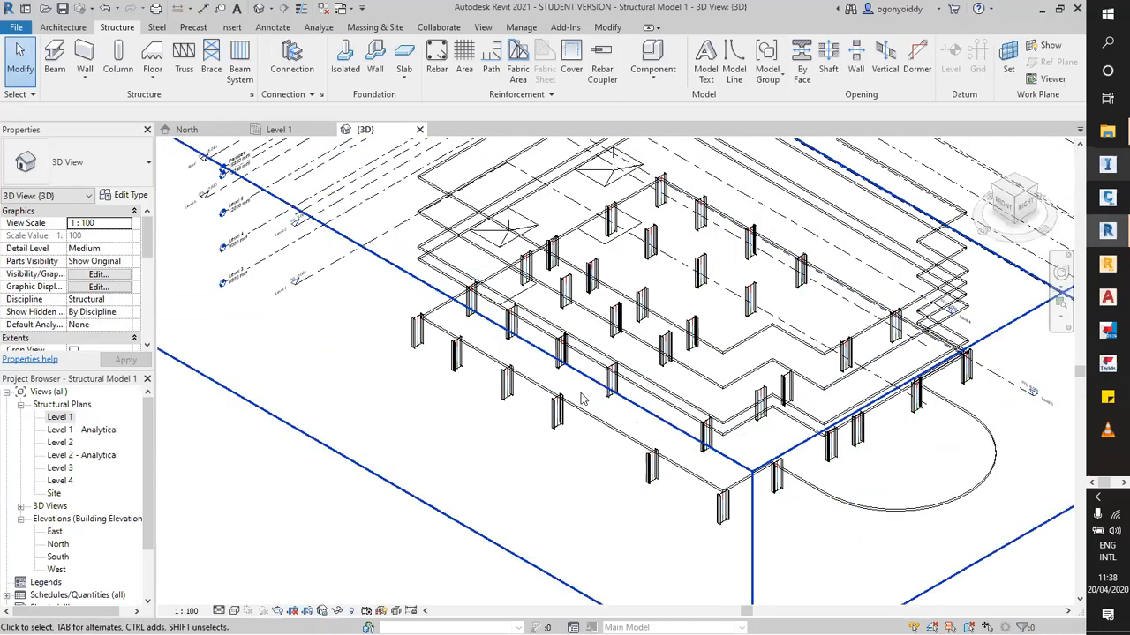
{"action": "scroll", "coordinate": [579, 396], "scroll_direction": "down", "scroll_amount": 2}
{"action": "scroll", "coordinate": [554, 427], "scroll_direction": "up", "scroll_amount": 6}
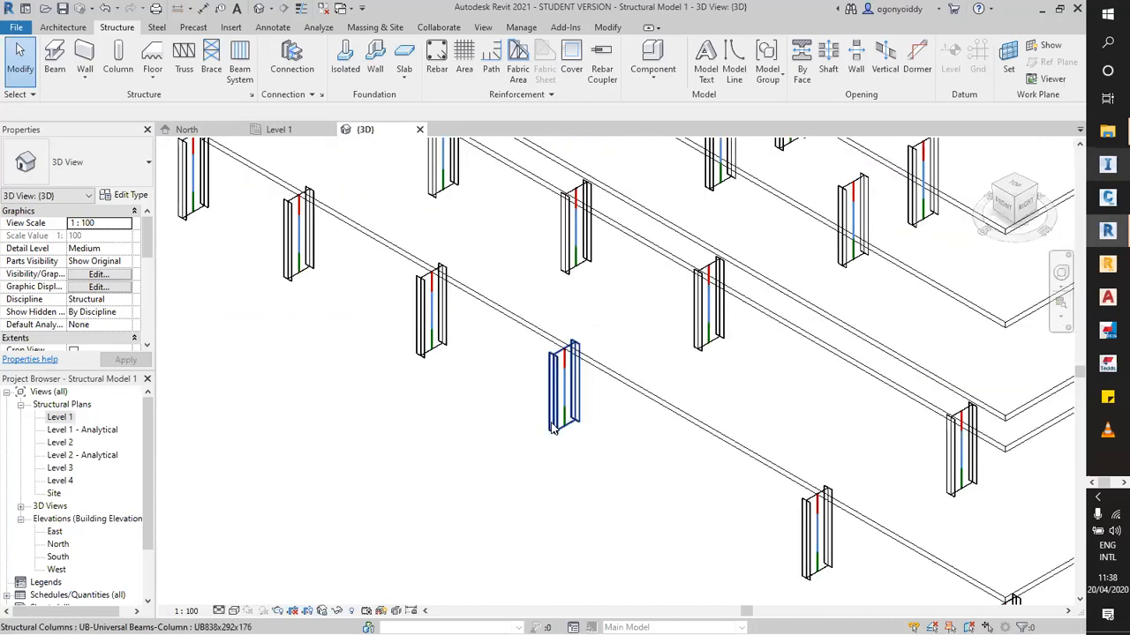
Return to the Level 1 plan and try to set the base offset of the column at grid D-1 to 0.
{"action": "left_click", "coordinate": [280, 130]}
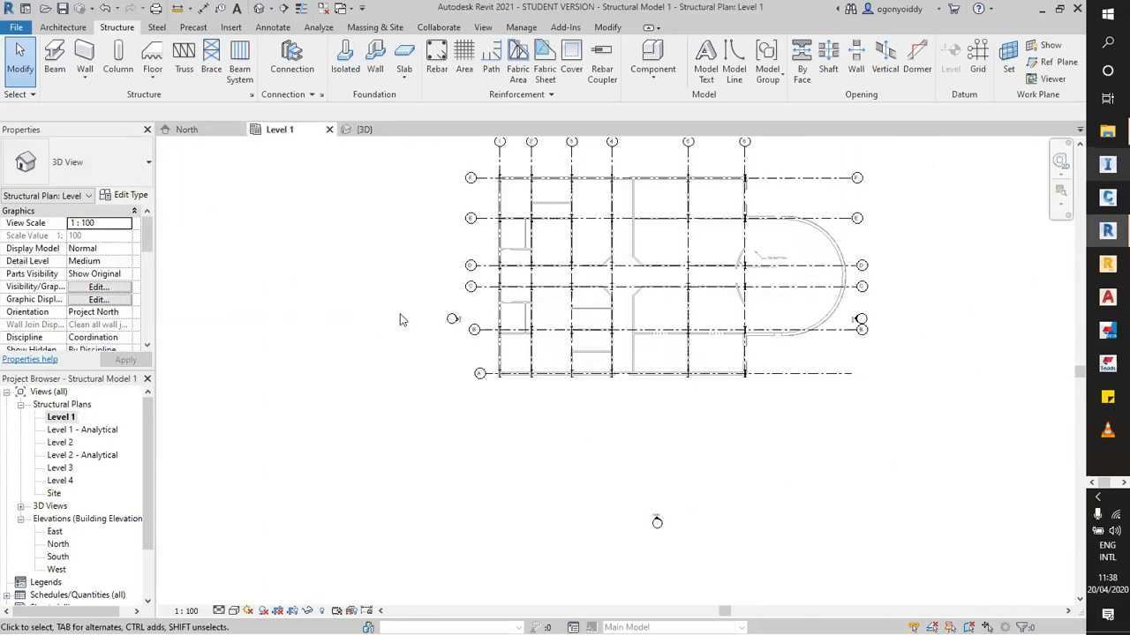
{"action": "scroll", "coordinate": [516, 281], "scroll_direction": "up", "scroll_amount": 6}
{"action": "scroll", "coordinate": [468, 265], "scroll_direction": "down", "scroll_amount": 2}
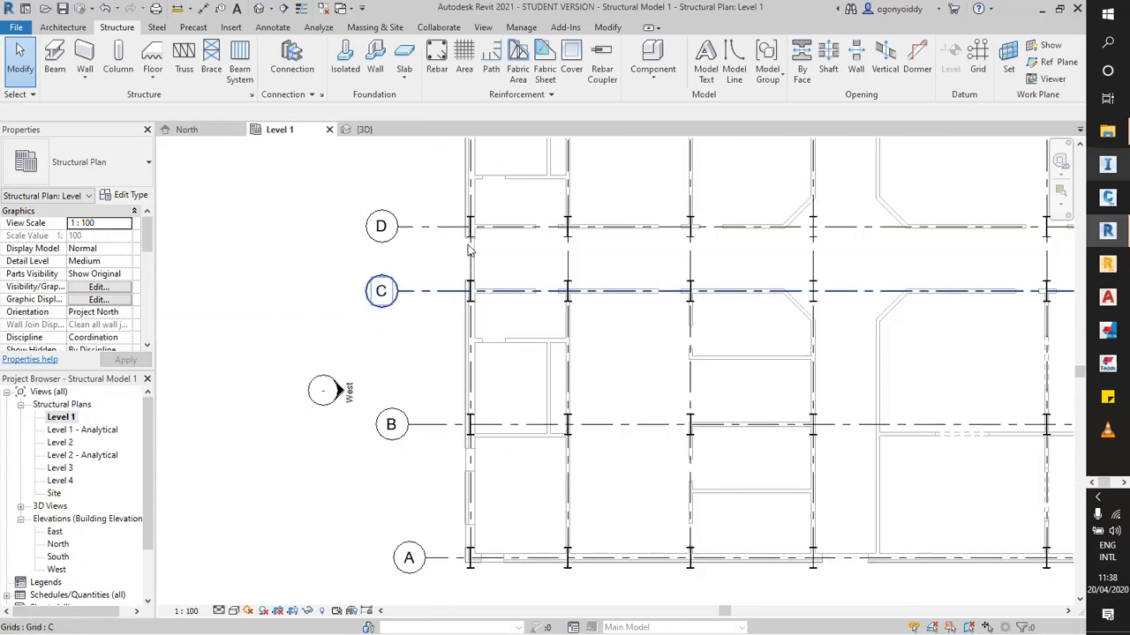
{"action": "left_click", "coordinate": [466, 233]}
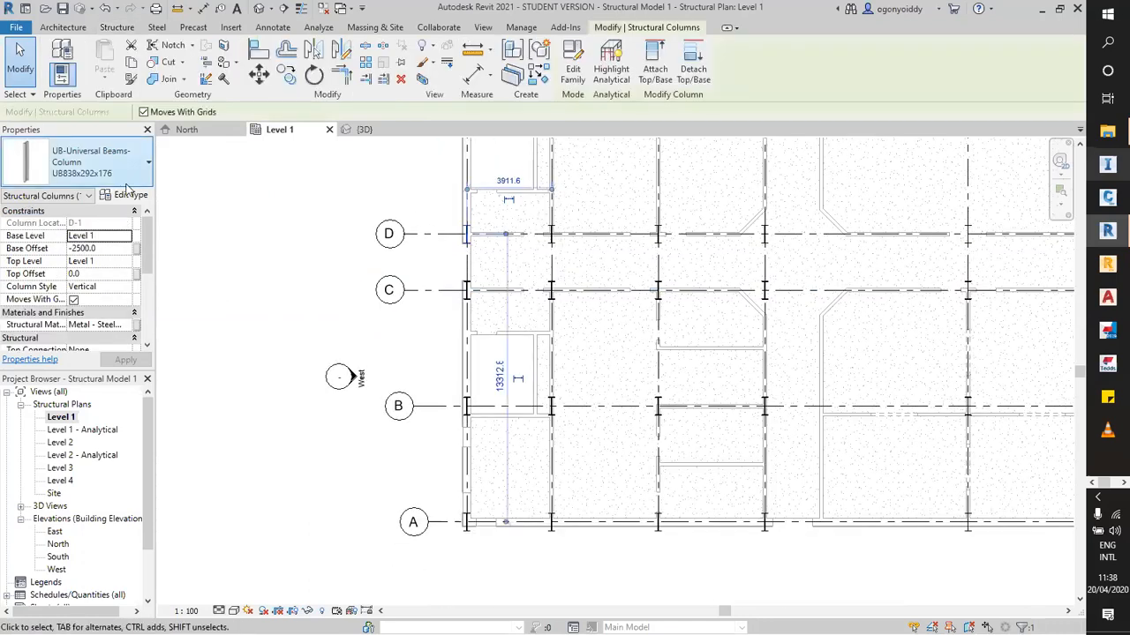
{"action": "left_click", "coordinate": [100, 248]}
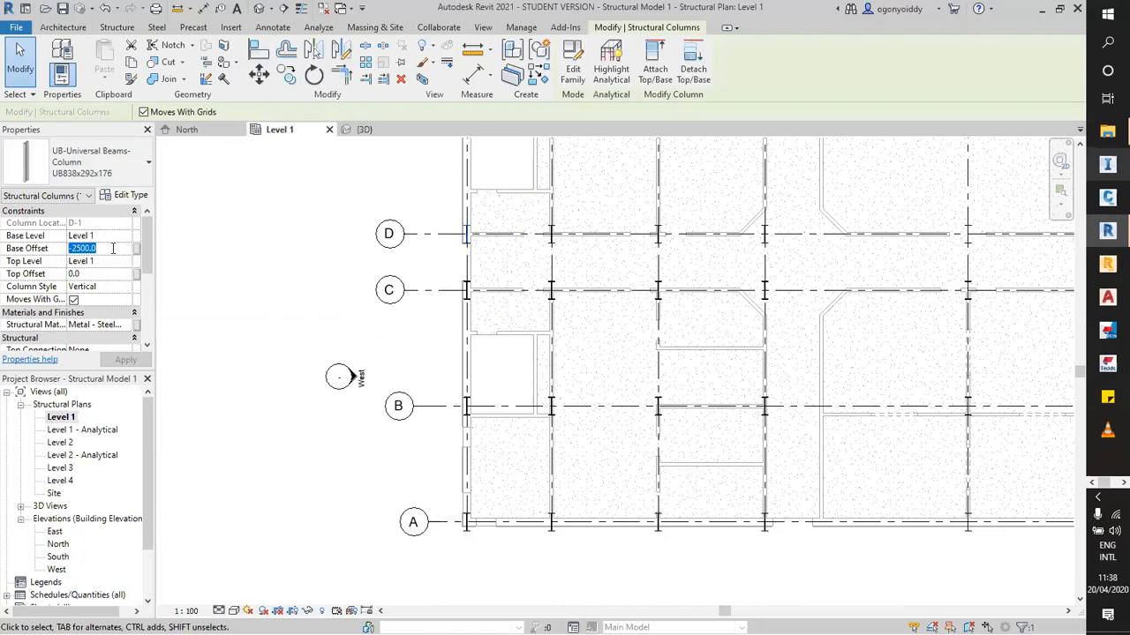
{"action": "type", "text": "0"}
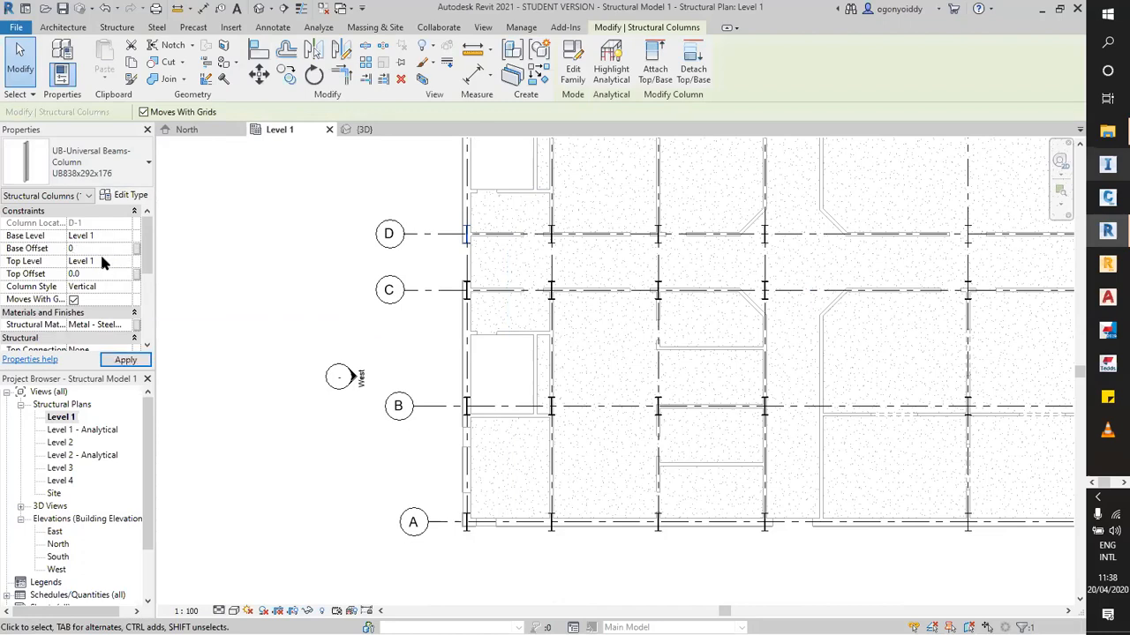
{"action": "key", "text": "Return"}
{"action": "key", "text": "Escape"}
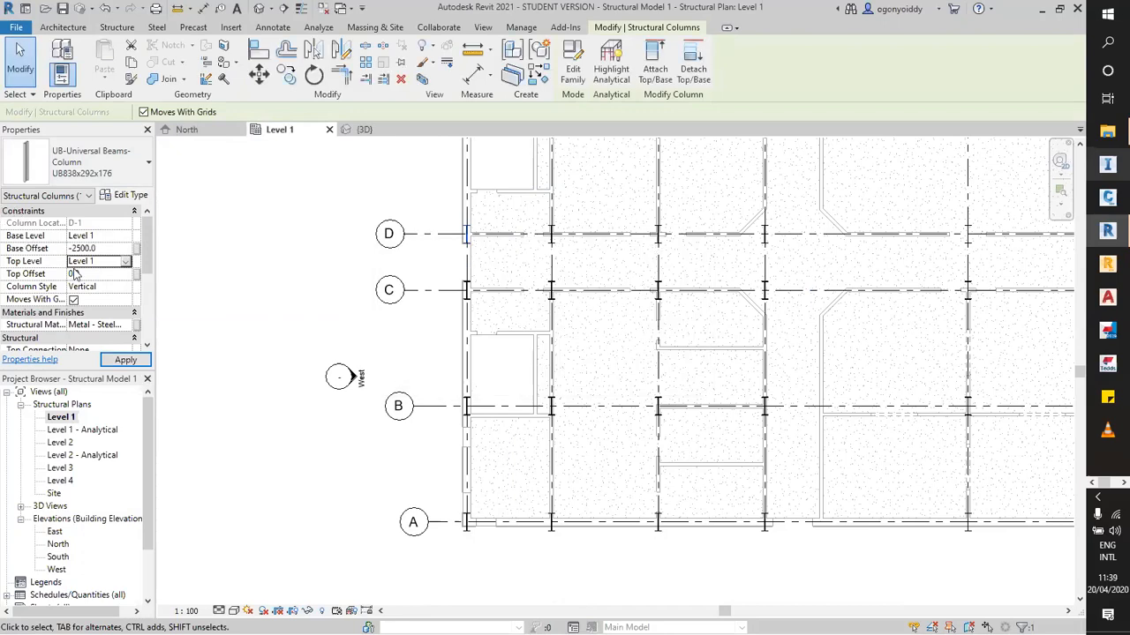
{"action": "left_click", "coordinate": [306, 233]}
{"action": "scroll", "coordinate": [511, 275], "scroll_direction": "down", "scroll_amount": 2}
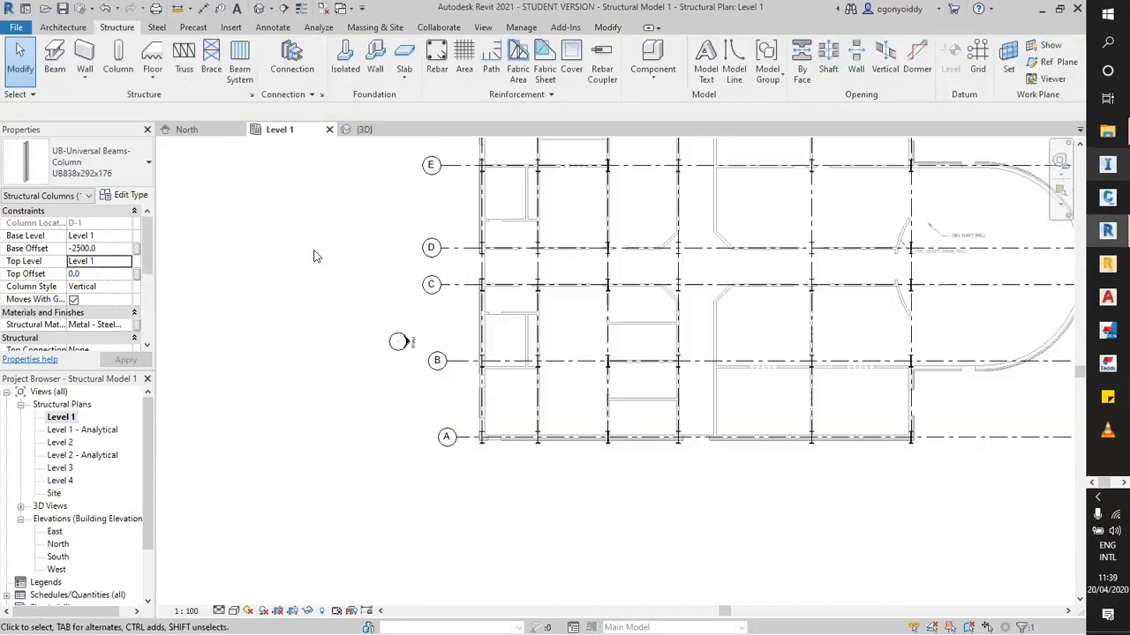
{"action": "scroll", "coordinate": [571, 261], "scroll_direction": "up", "scroll_amount": 2}
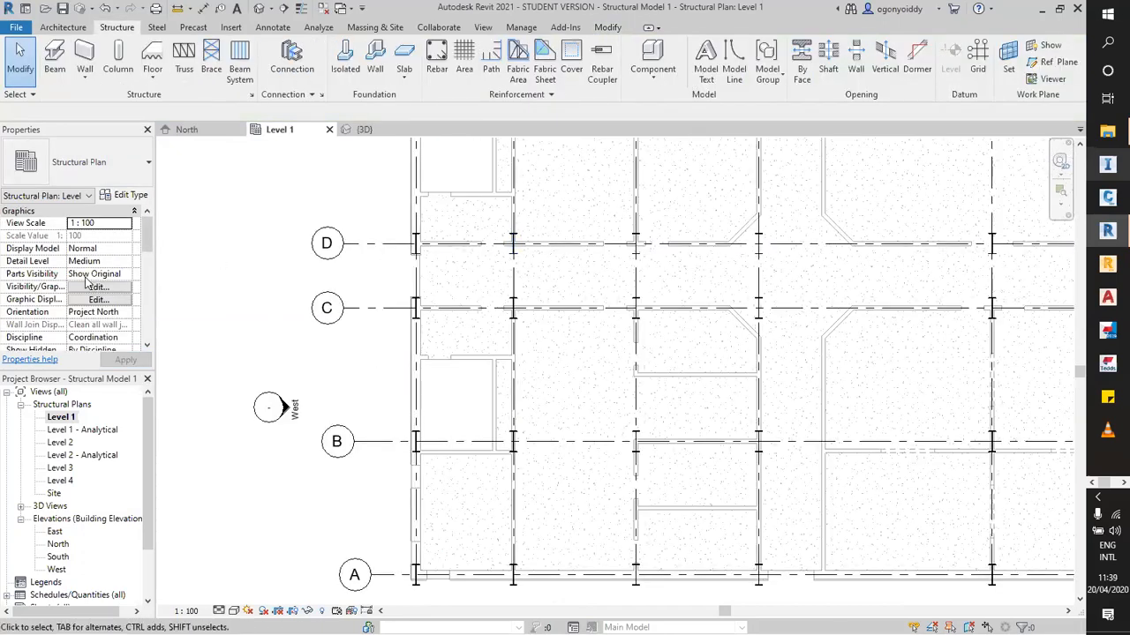
Undo the placement of the structural columns at the grid intersections on Level 1.
{"action": "left_click", "coordinate": [401, 248]}
{"action": "left_click", "coordinate": [346, 216]}
{"action": "key", "text": "z"}
{"action": "key", "text": "f"}
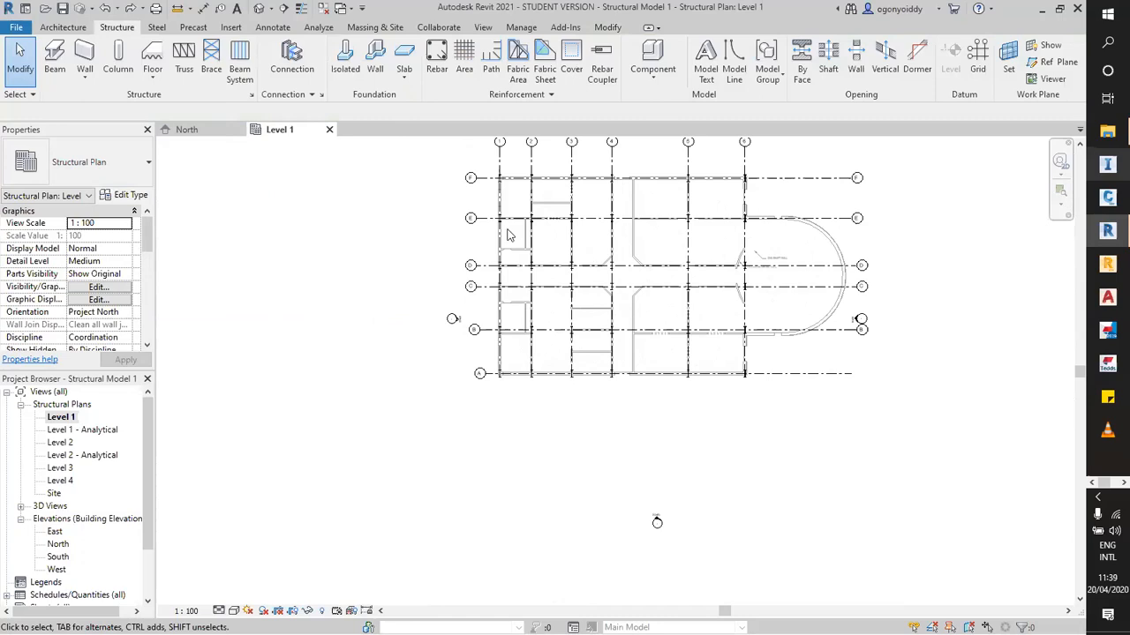
{"action": "key", "text": "z"}
{"action": "key", "text": "f"}
{"action": "scroll", "coordinate": [591, 264], "scroll_direction": "up", "scroll_amount": 3}
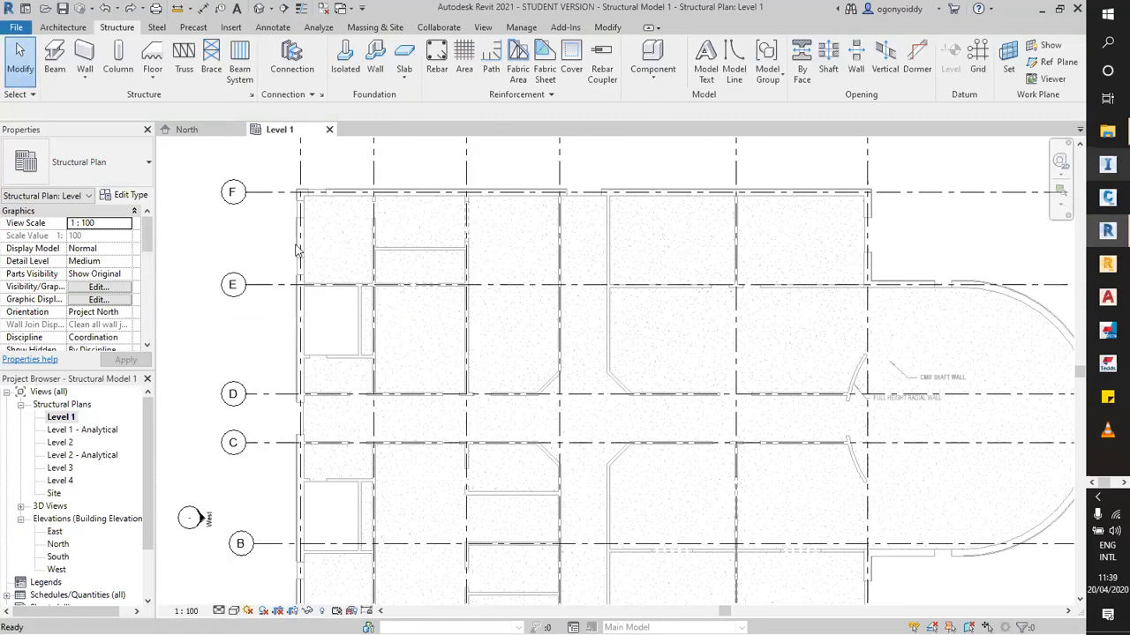
{"action": "scroll", "coordinate": [296, 192], "scroll_direction": "up", "scroll_amount": 2}
{"action": "scroll", "coordinate": [301, 189], "scroll_direction": "up", "scroll_amount": 2}
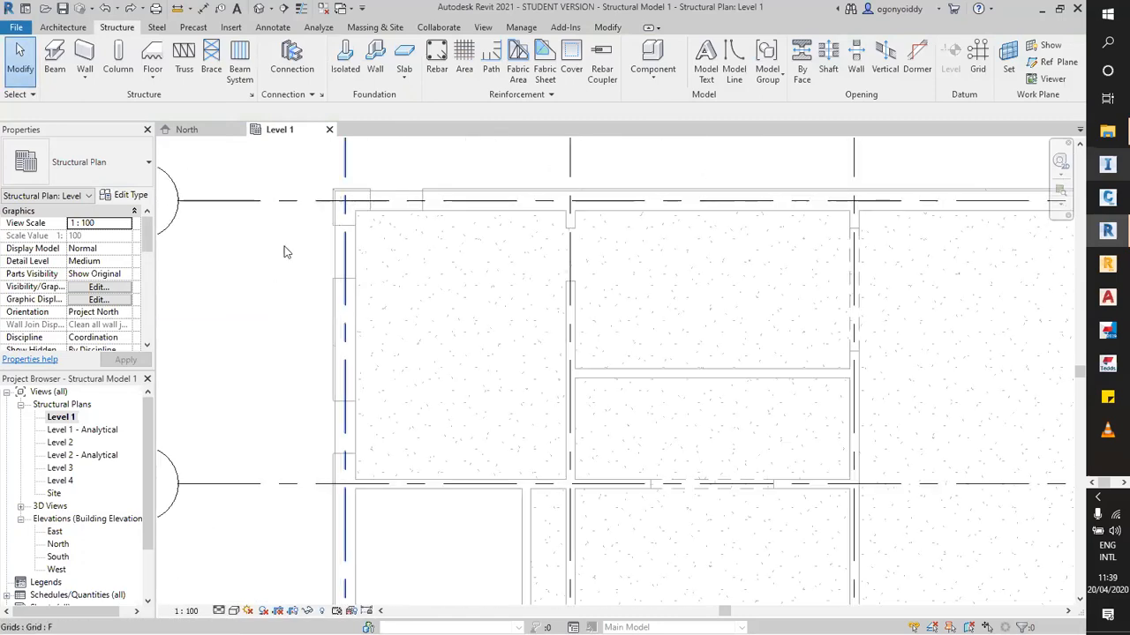
{"action": "scroll", "coordinate": [285, 247], "scroll_direction": "down", "scroll_amount": 2}
{"action": "scroll", "coordinate": [83, 274], "scroll_direction": "down", "scroll_amount": 1}
{"action": "scroll", "coordinate": [83, 277], "scroll_direction": "down", "scroll_amount": 3}
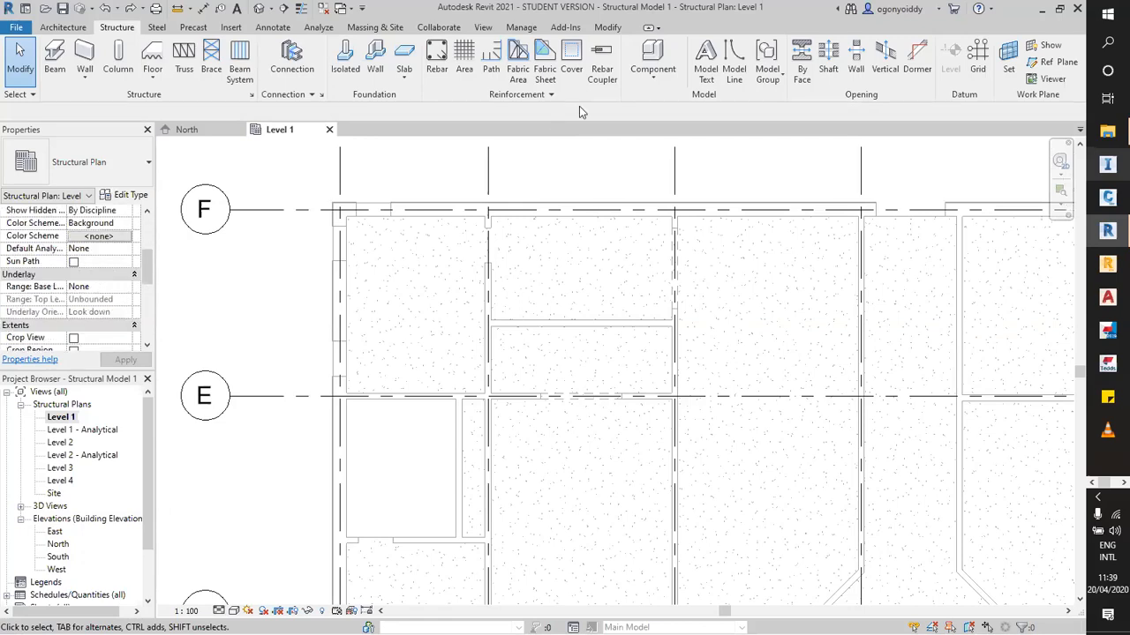
Place vertical UB838x292x176 structural columns at the grid intersections by selecting all of grids 1 to 6 and A to F on Level 1.
{"action": "left_click", "coordinate": [118, 60]}
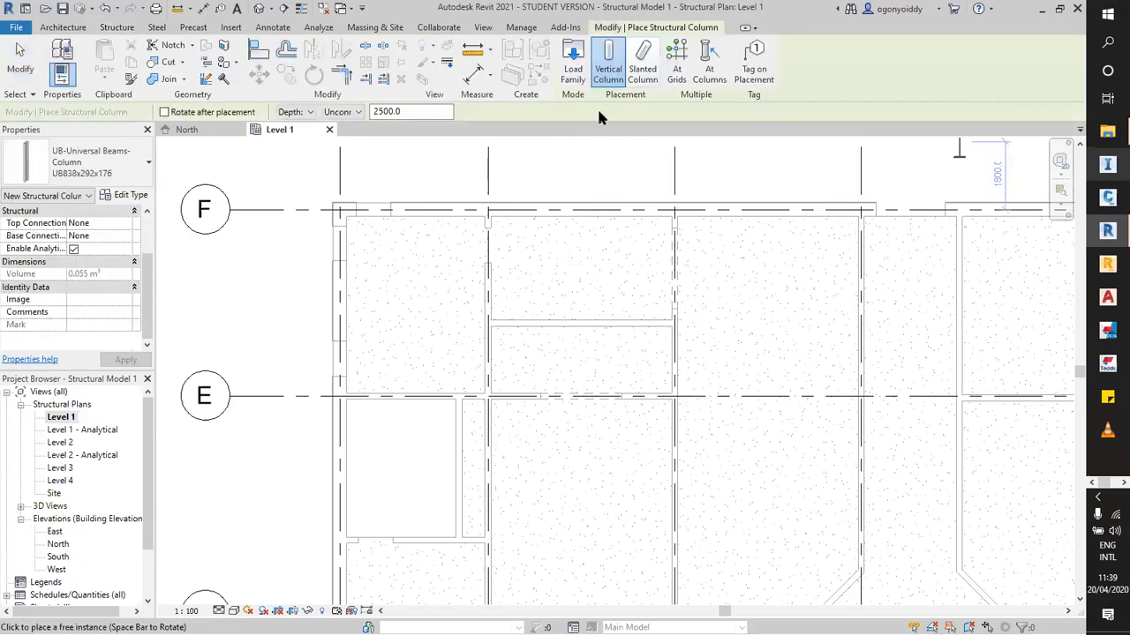
{"action": "left_click", "coordinate": [676, 61]}
{"action": "scroll", "coordinate": [393, 176], "scroll_direction": "down", "scroll_amount": 2}
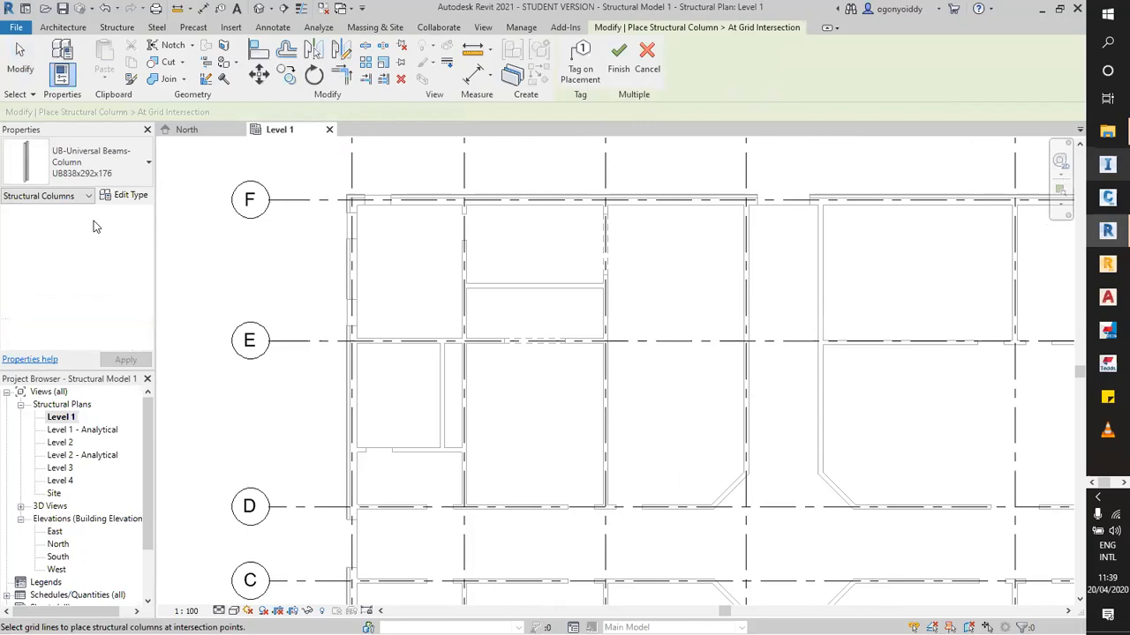
{"action": "left_click", "coordinate": [124, 195]}
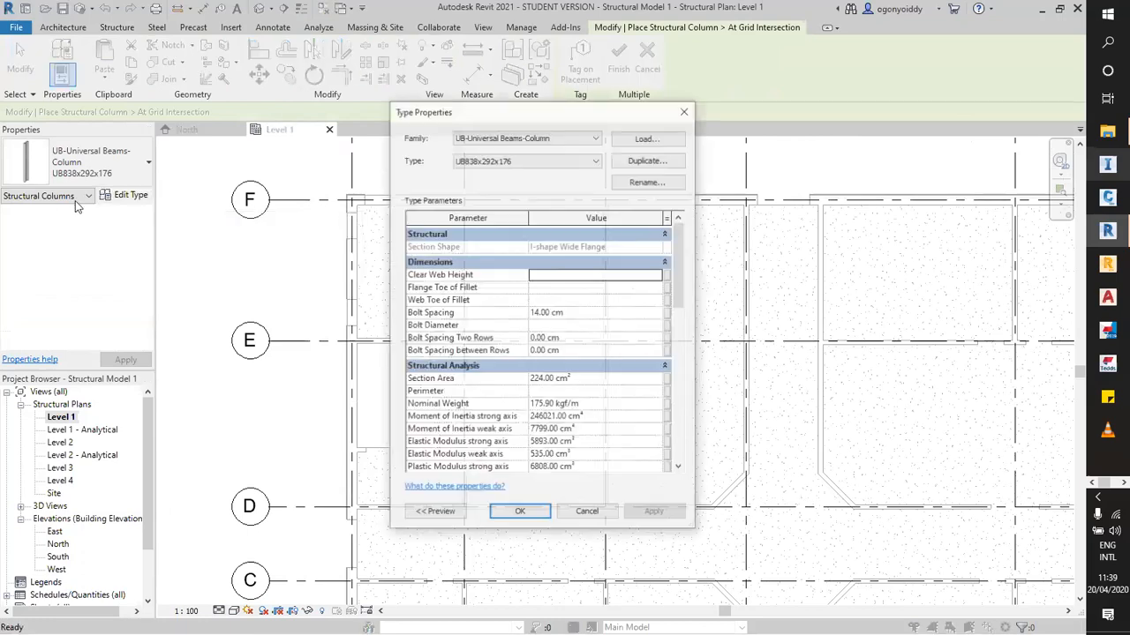
{"action": "key", "text": "Escape"}
{"action": "scroll", "coordinate": [548, 214], "scroll_direction": "down", "scroll_amount": 5}
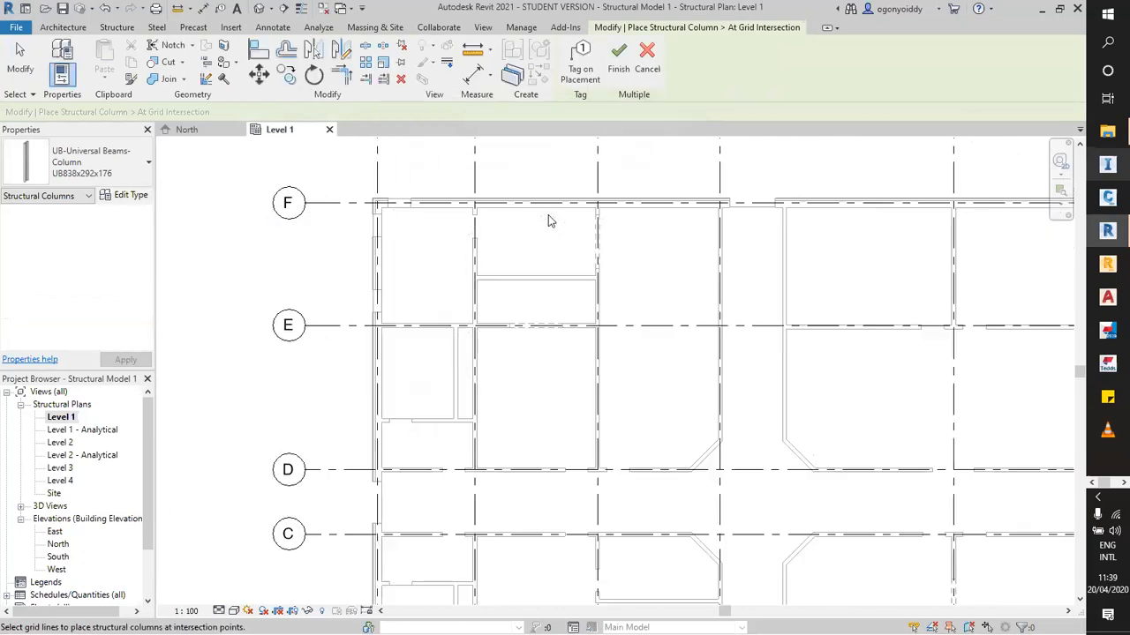
{"action": "scroll", "coordinate": [548, 182], "scroll_direction": "up", "scroll_amount": 3}
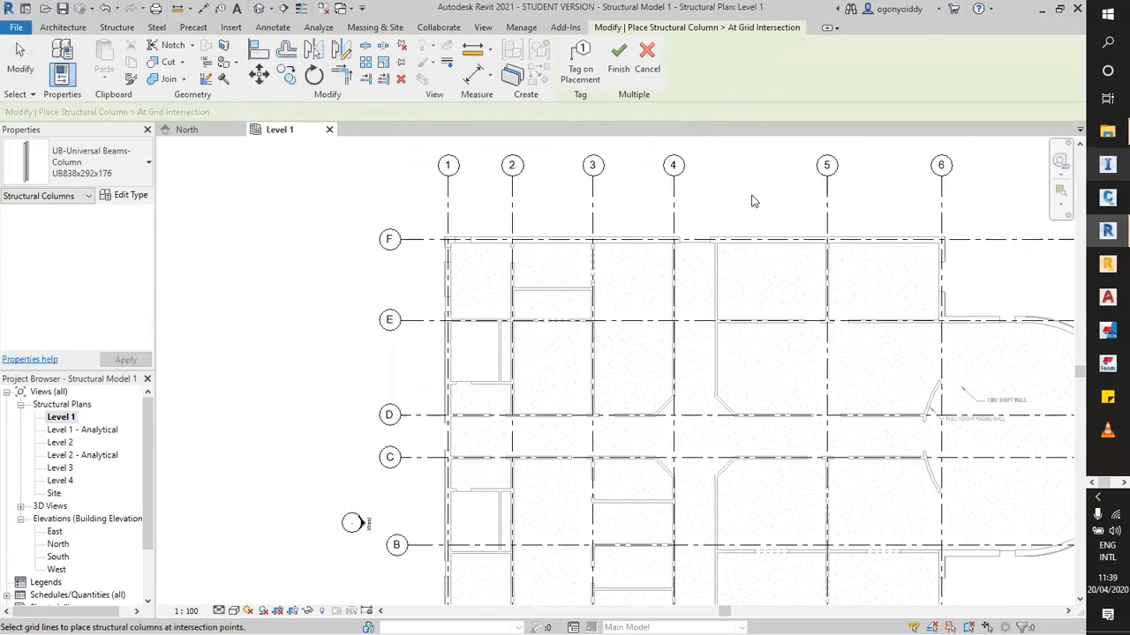
{"action": "scroll", "coordinate": [753, 197], "scroll_direction": "down", "scroll_amount": 2}
{"action": "left_click_drag", "start_coordinate": [971, 185], "coordinate": [334, 558]}
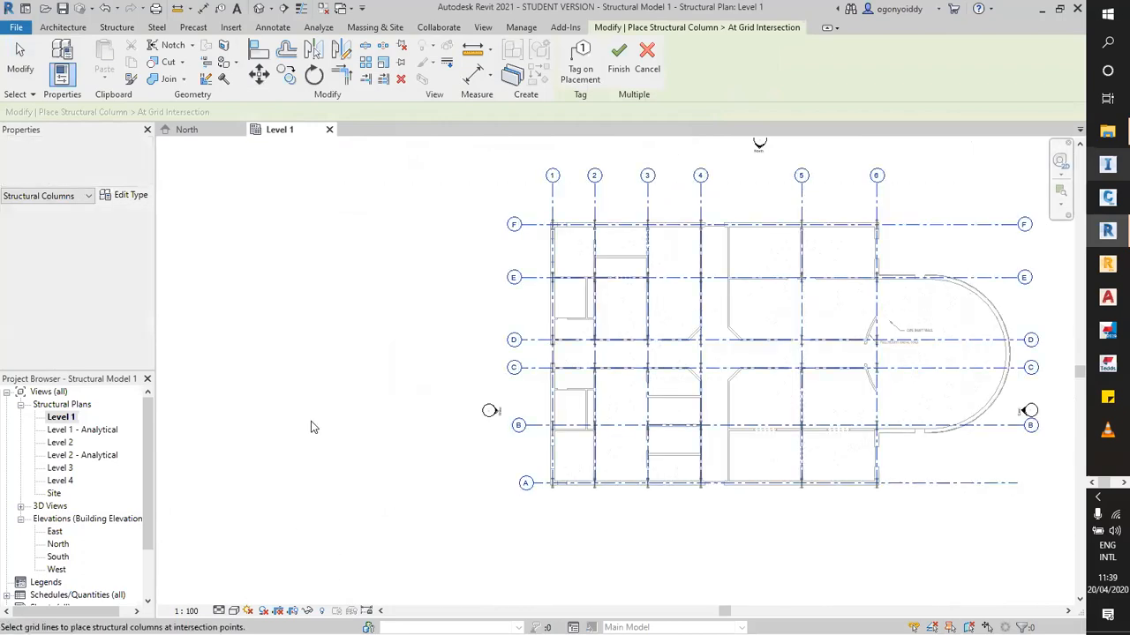
{"action": "left_click", "coordinate": [620, 74]}
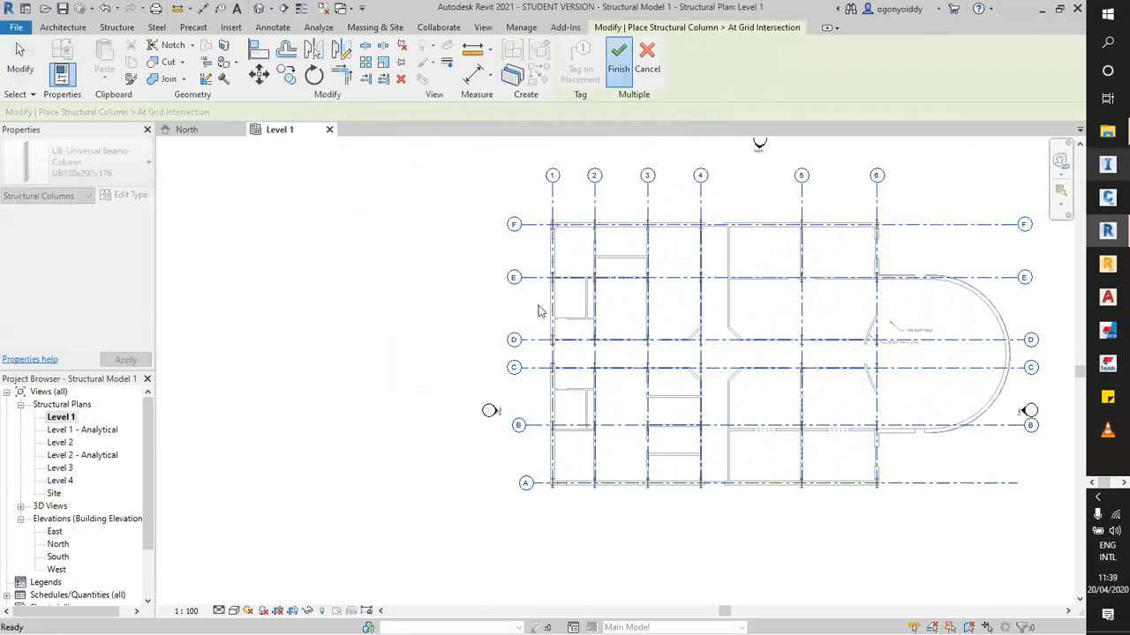
{"action": "scroll", "coordinate": [600, 203], "scroll_direction": "up", "scroll_amount": 5}
{"action": "scroll", "coordinate": [441, 220], "scroll_direction": "down", "scroll_amount": 2}
{"action": "key", "text": "Escape"}
{"action": "key", "text": "Escape"}
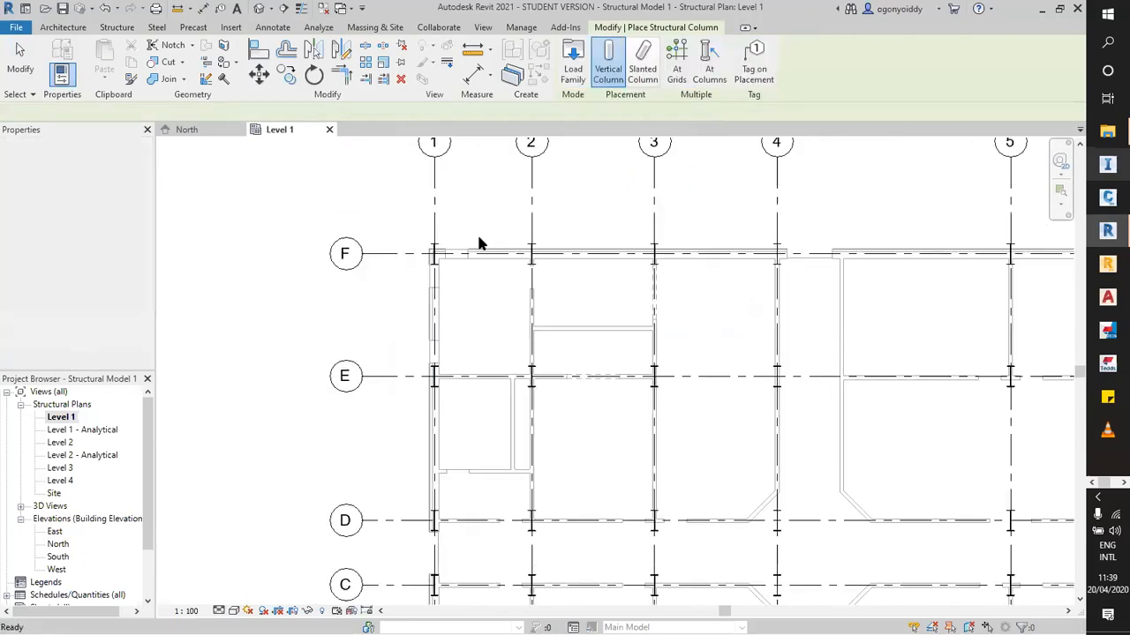
Set all UB838x292x176 column instances in the entire project to base level Level 1, top level Level 2 and base offset 0.
{"action": "scroll", "coordinate": [409, 238], "scroll_direction": "up", "scroll_amount": 2}
{"action": "scroll", "coordinate": [411, 218], "scroll_direction": "down", "scroll_amount": 2}
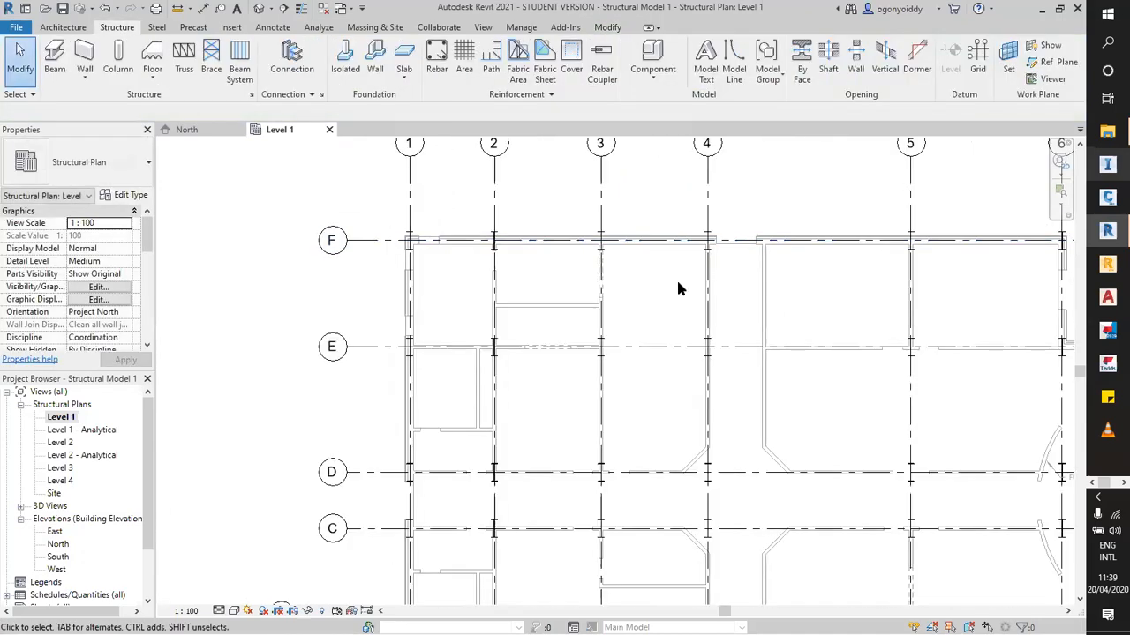
{"action": "scroll", "coordinate": [496, 225], "scroll_direction": "up", "scroll_amount": 1}
{"action": "scroll", "coordinate": [411, 232], "scroll_direction": "up", "scroll_amount": 1}
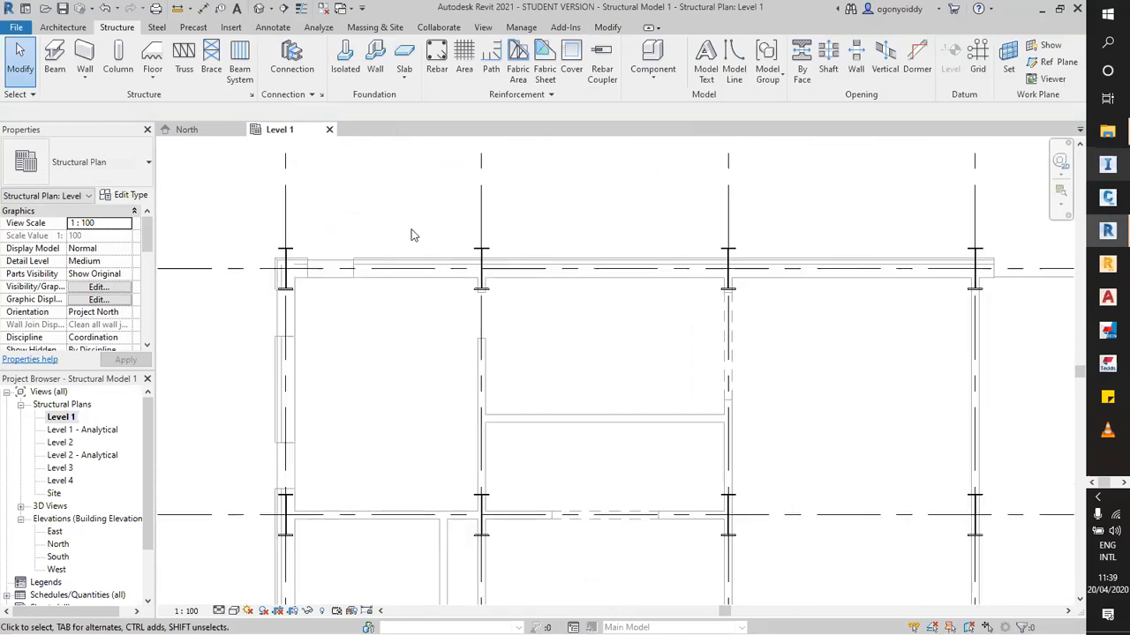
{"action": "scroll", "coordinate": [384, 232], "scroll_direction": "up", "scroll_amount": 2}
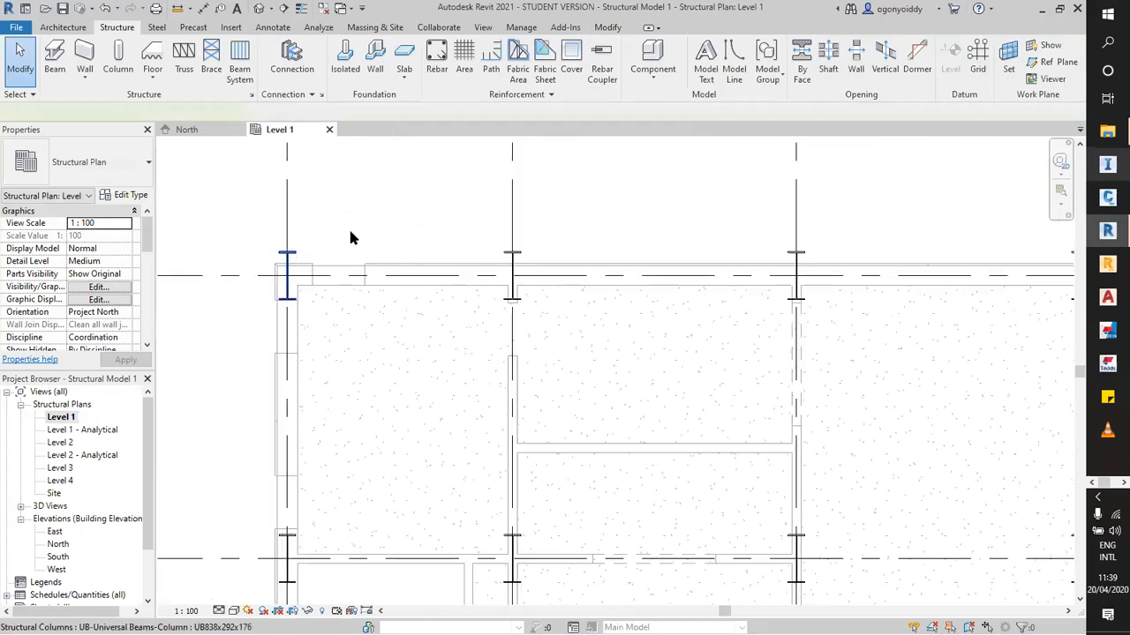
{"action": "left_click", "coordinate": [350, 230]}
{"action": "right_click", "coordinate": [358, 226]}
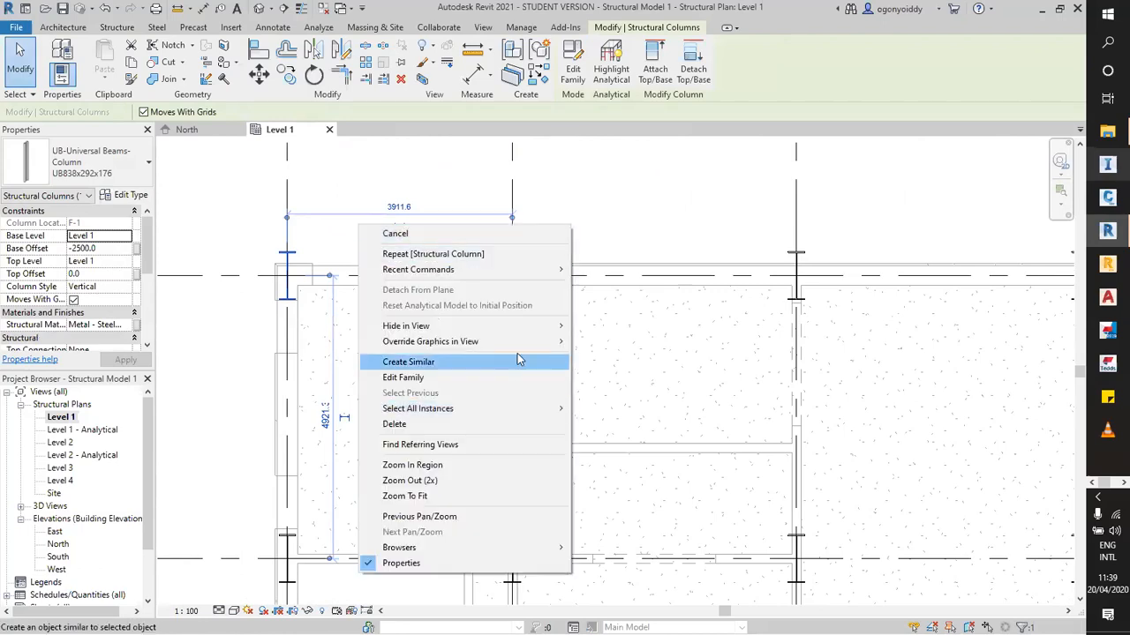
{"action": "mouse_move", "coordinate": [517, 409]}
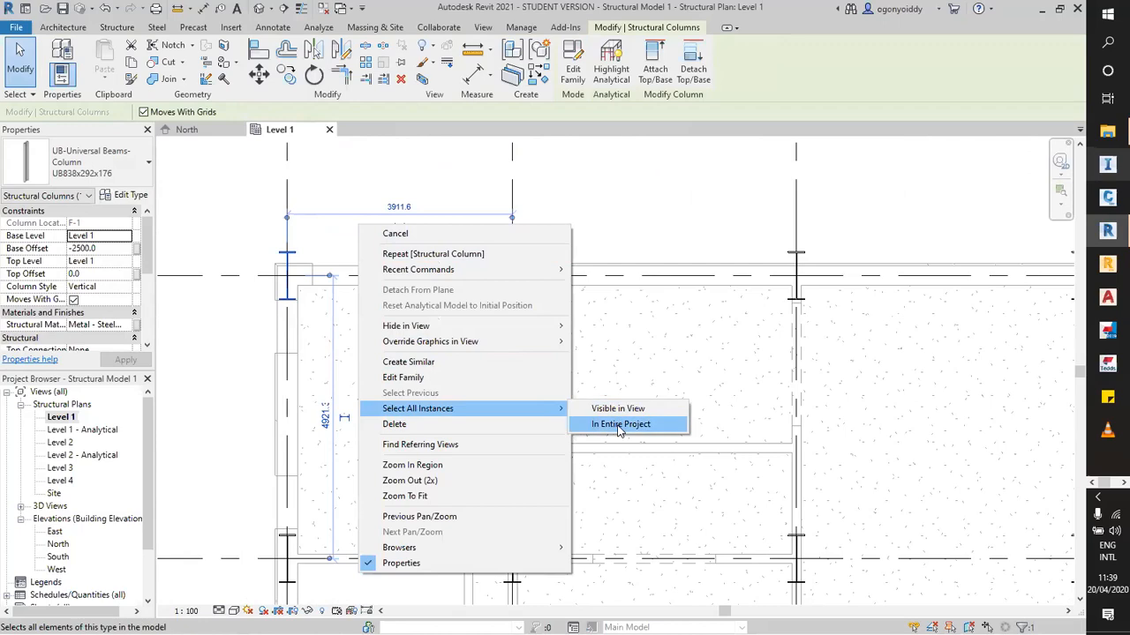
{"action": "left_click", "coordinate": [620, 425]}
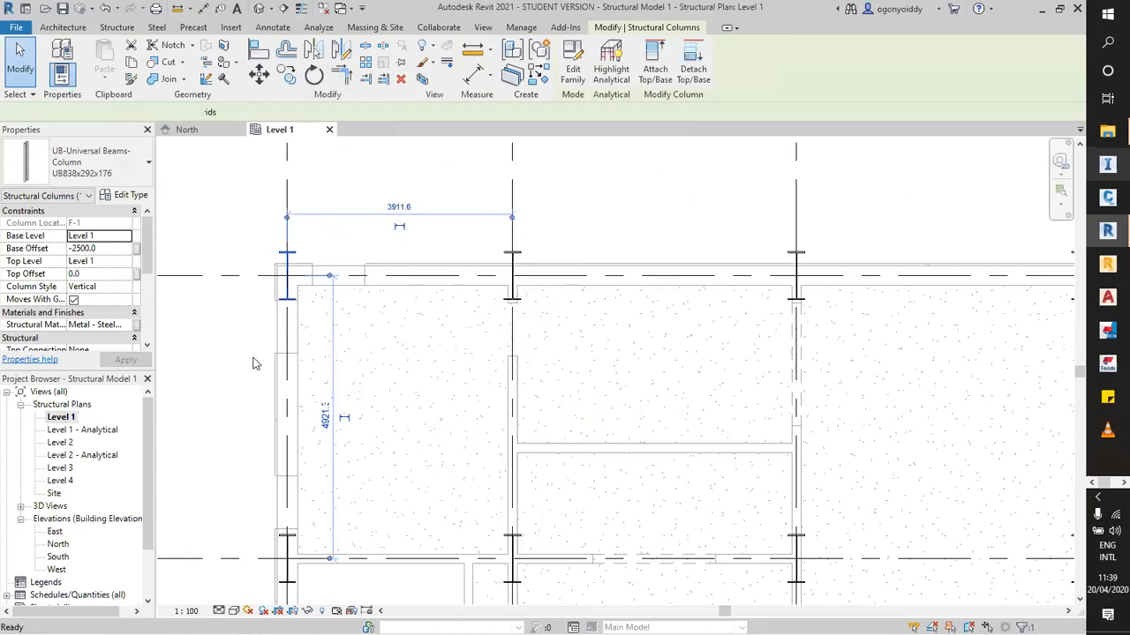
{"action": "left_click", "coordinate": [107, 238]}
{"action": "left_click", "coordinate": [126, 236]}
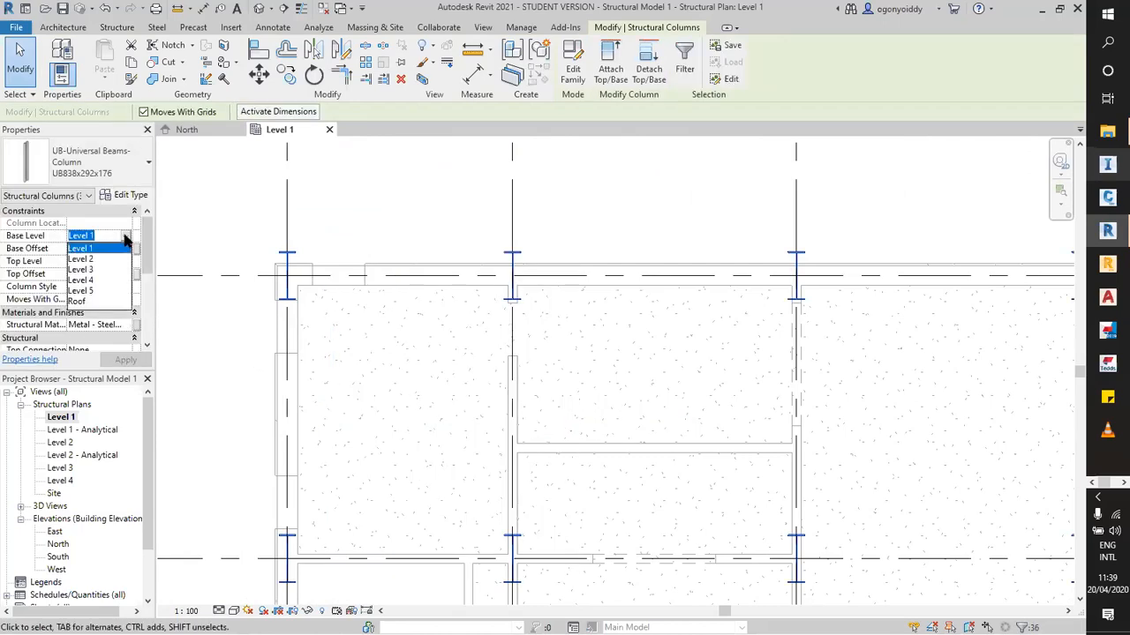
{"action": "left_click", "coordinate": [88, 249]}
{"action": "left_click", "coordinate": [113, 261]}
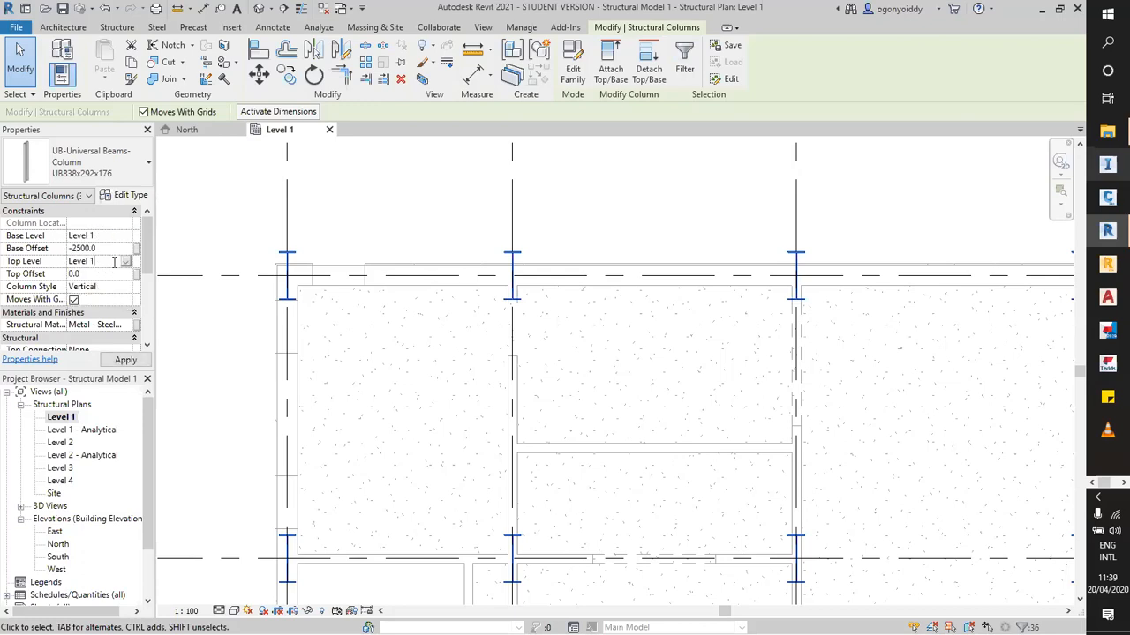
{"action": "left_click", "coordinate": [127, 263]}
{"action": "left_click", "coordinate": [89, 287]}
{"action": "left_click", "coordinate": [99, 249]}
{"action": "left_click_drag", "start_coordinate": [99, 249], "coordinate": [52, 250]}
{"action": "type", "text": "0"}
{"action": "left_click", "coordinate": [113, 359]}
{"action": "left_click", "coordinate": [441, 234]}
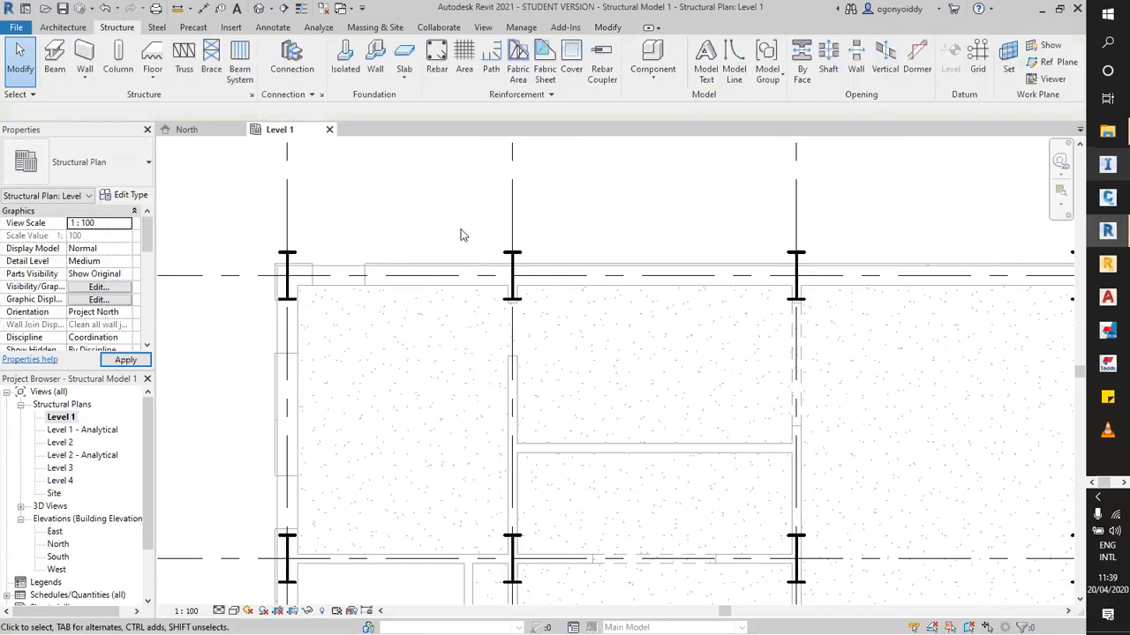
Examine the adjusted columns along grids 1 to 6 and A to F and around the curved east end of the Level 1 plan.
{"action": "scroll", "coordinate": [454, 235], "scroll_direction": "down", "scroll_amount": 3}
{"action": "scroll", "coordinate": [435, 226], "scroll_direction": "up", "scroll_amount": 2}
{"action": "scroll", "coordinate": [435, 227], "scroll_direction": "down", "scroll_amount": 5}
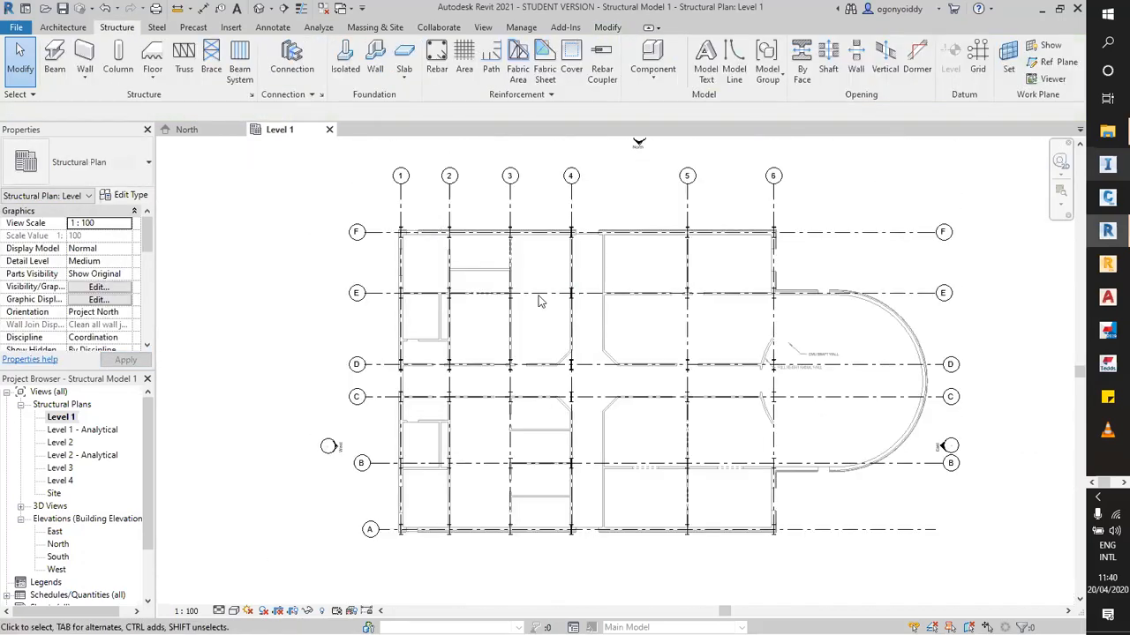
{"action": "scroll", "coordinate": [803, 254], "scroll_direction": "up", "scroll_amount": 4}
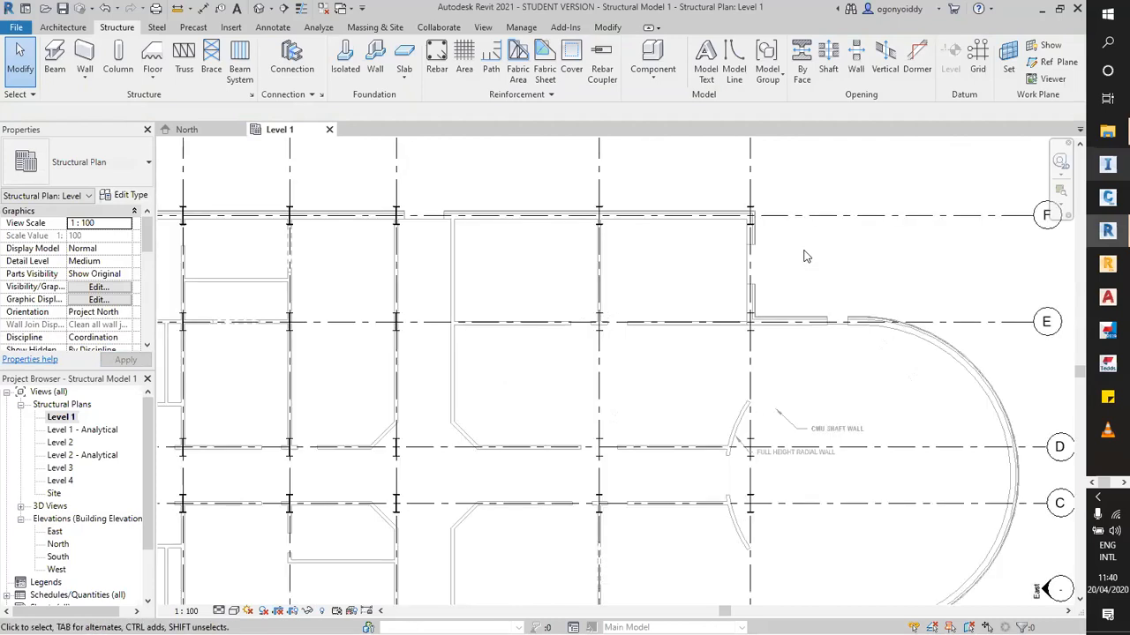
{"action": "scroll", "coordinate": [799, 229], "scroll_direction": "down", "scroll_amount": 4}
{"action": "scroll", "coordinate": [791, 219], "scroll_direction": "down", "scroll_amount": 2}
{"action": "scroll", "coordinate": [737, 185], "scroll_direction": "up", "scroll_amount": 2}
{"action": "scroll", "coordinate": [737, 185], "scroll_direction": "down", "scroll_amount": 3}
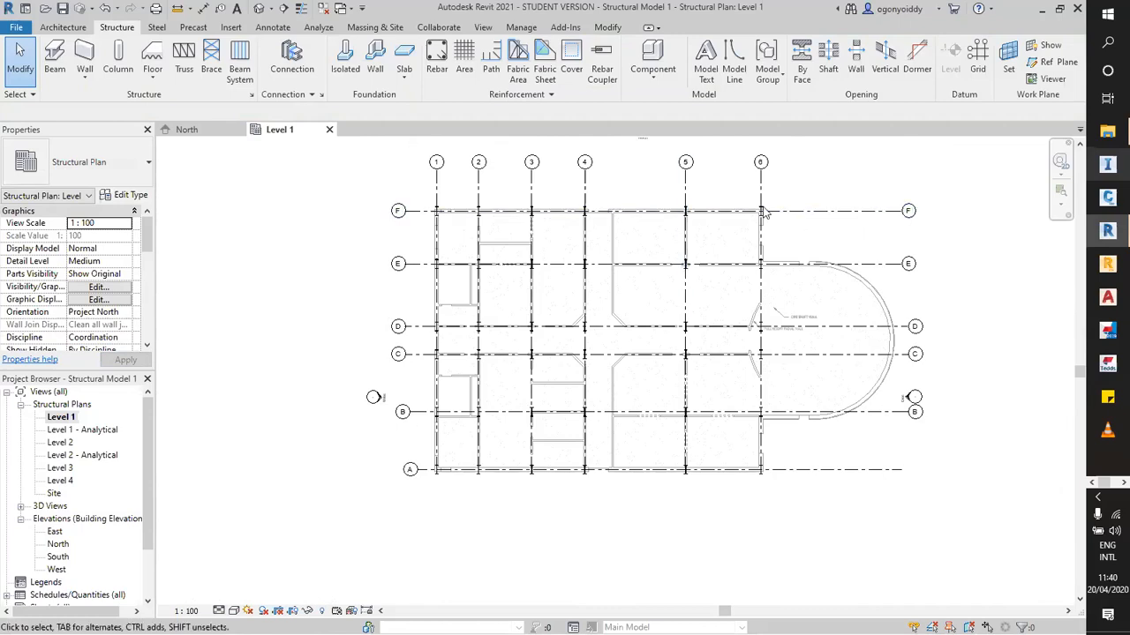
{"action": "scroll", "coordinate": [792, 179], "scroll_direction": "up", "scroll_amount": 2}
{"action": "scroll", "coordinate": [793, 178], "scroll_direction": "down", "scroll_amount": 2}
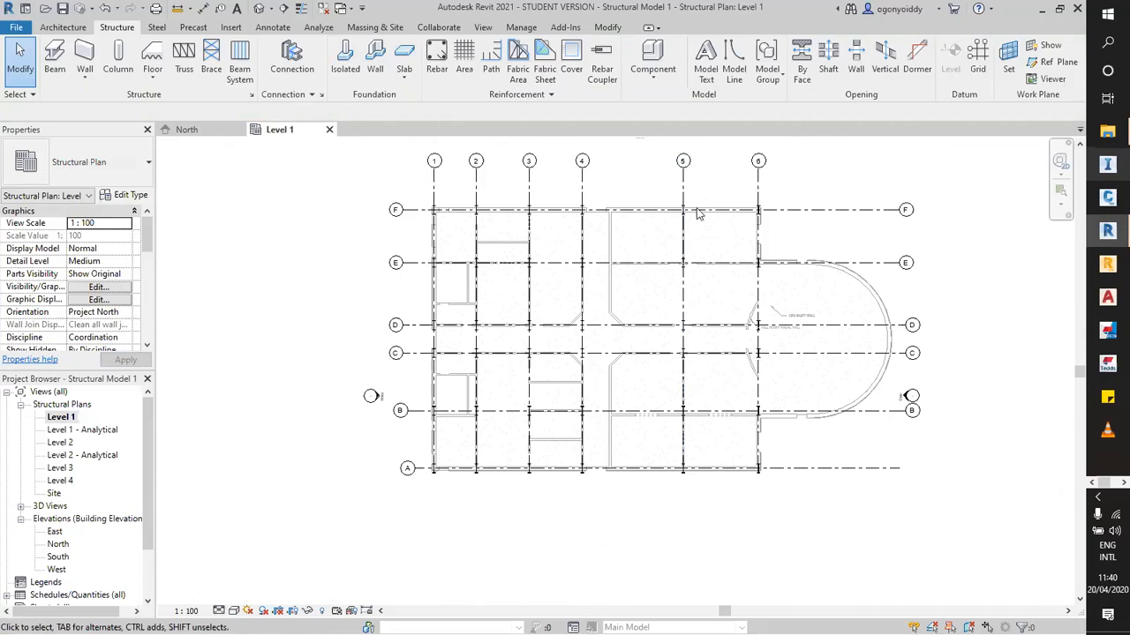
{"action": "scroll", "coordinate": [653, 188], "scroll_direction": "up", "scroll_amount": 3}
{"action": "scroll", "coordinate": [759, 243], "scroll_direction": "down", "scroll_amount": 2}
{"action": "left_click", "coordinate": [1108, 482]}
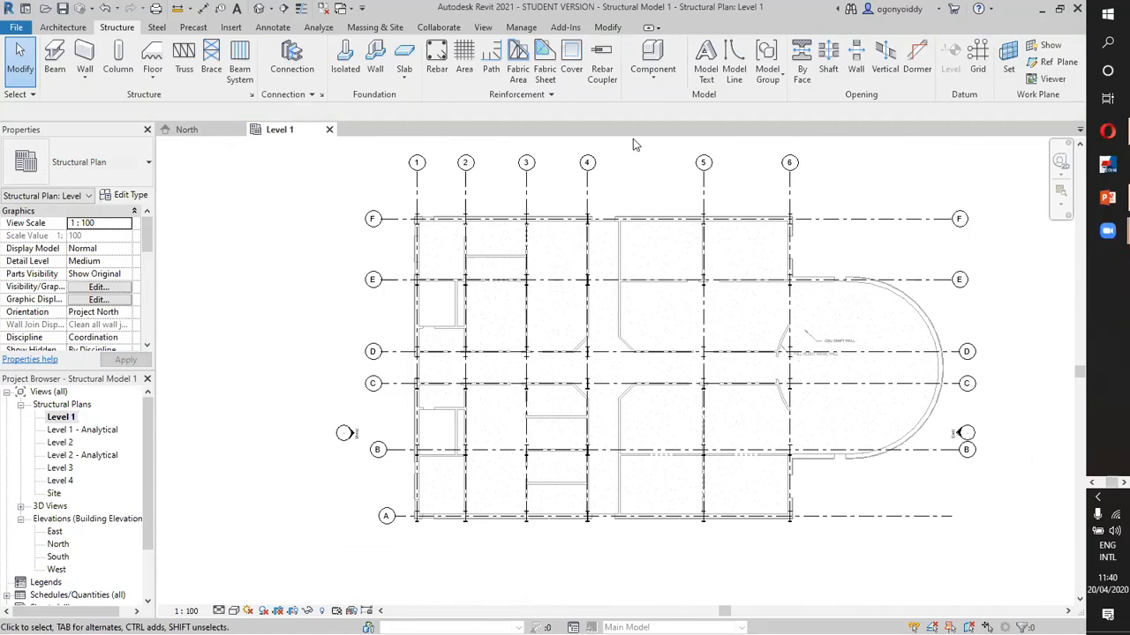
{"action": "scroll", "coordinate": [633, 141], "scroll_direction": "up", "scroll_amount": 2}
{"action": "scroll", "coordinate": [651, 195], "scroll_direction": "down", "scroll_amount": 1}
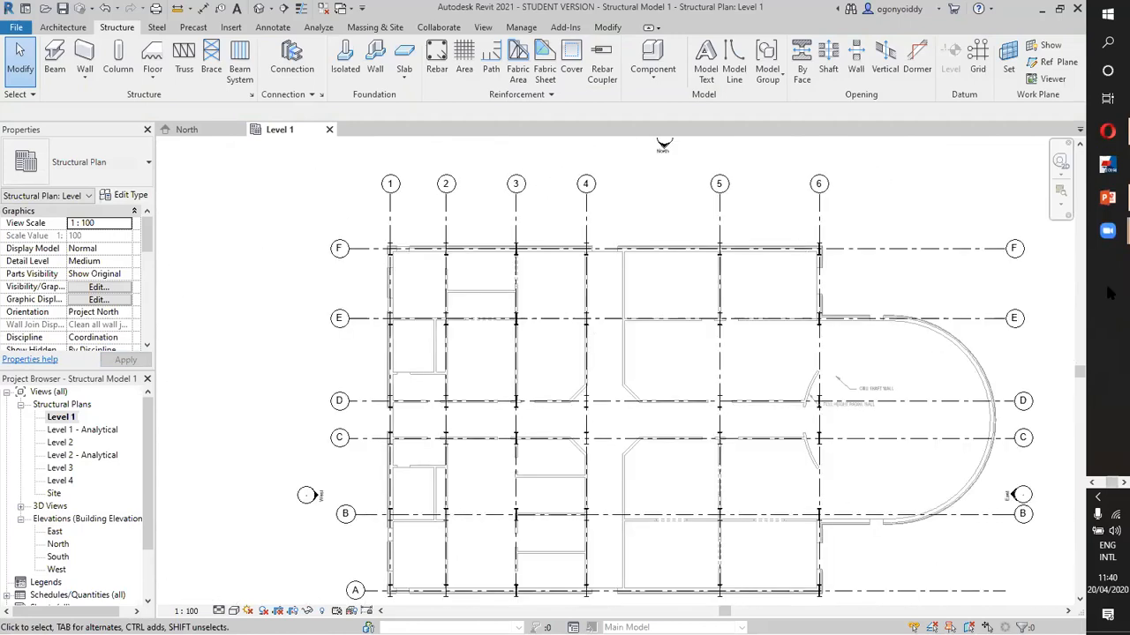
Switch to PowerPoint and review the agenda points on the "Setting up a Structural Project" slide, then return to Revit.
{"action": "left_click", "coordinate": [1108, 198]}
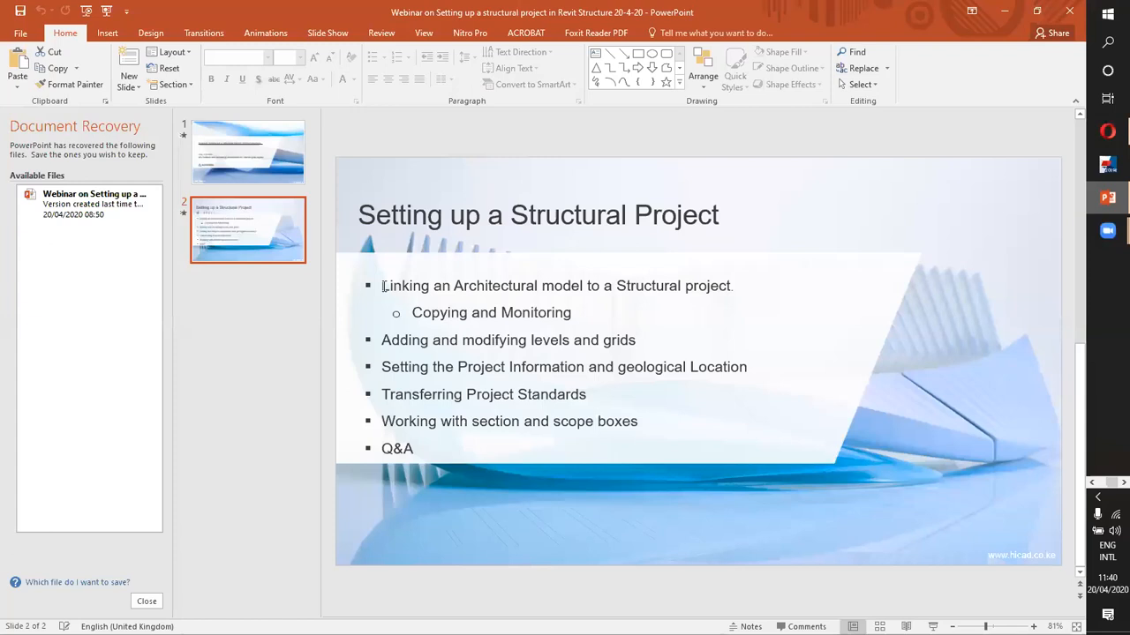
{"action": "left_click_drag", "start_coordinate": [512, 313], "coordinate": [386, 288]}
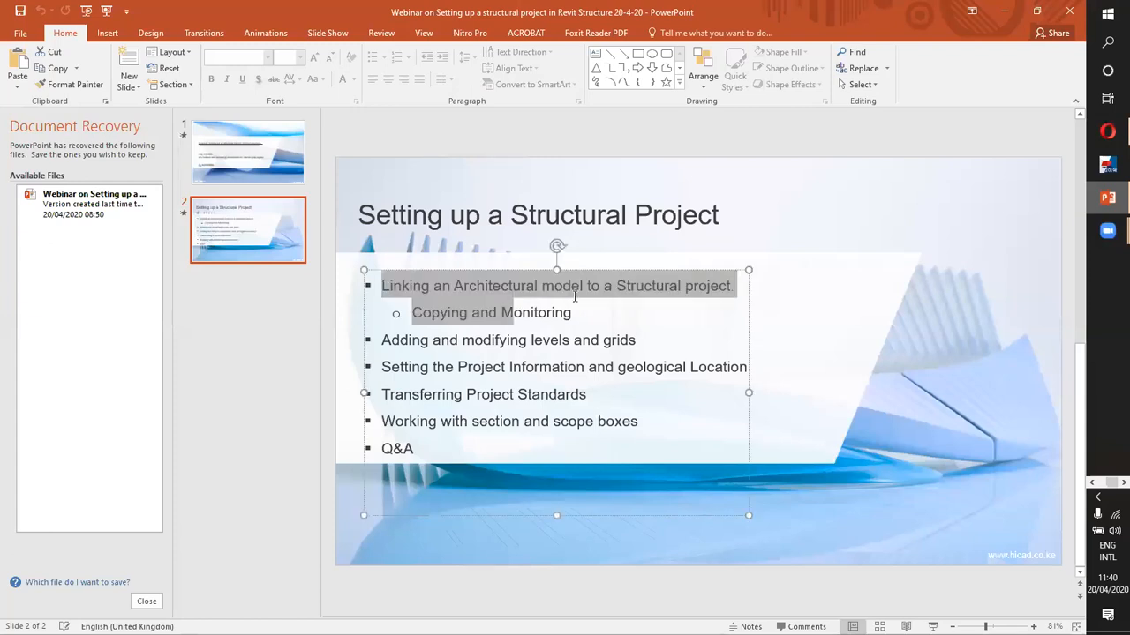
{"action": "left_click", "coordinate": [869, 326]}
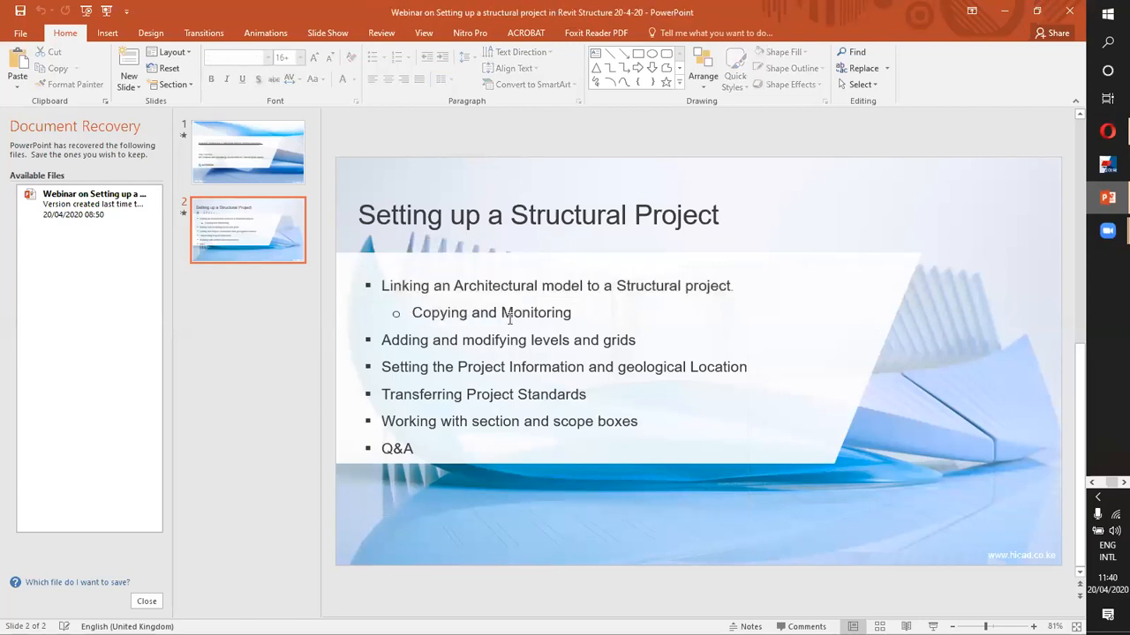
{"action": "left_click_drag", "start_coordinate": [383, 342], "coordinate": [635, 344]}
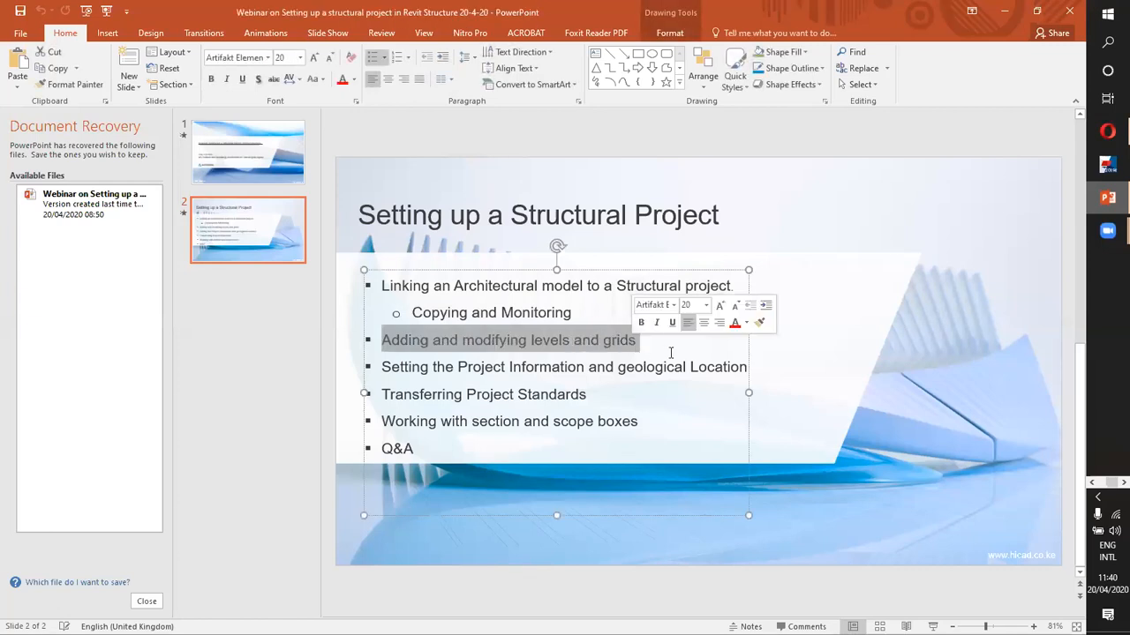
{"action": "left_click", "coordinate": [667, 365]}
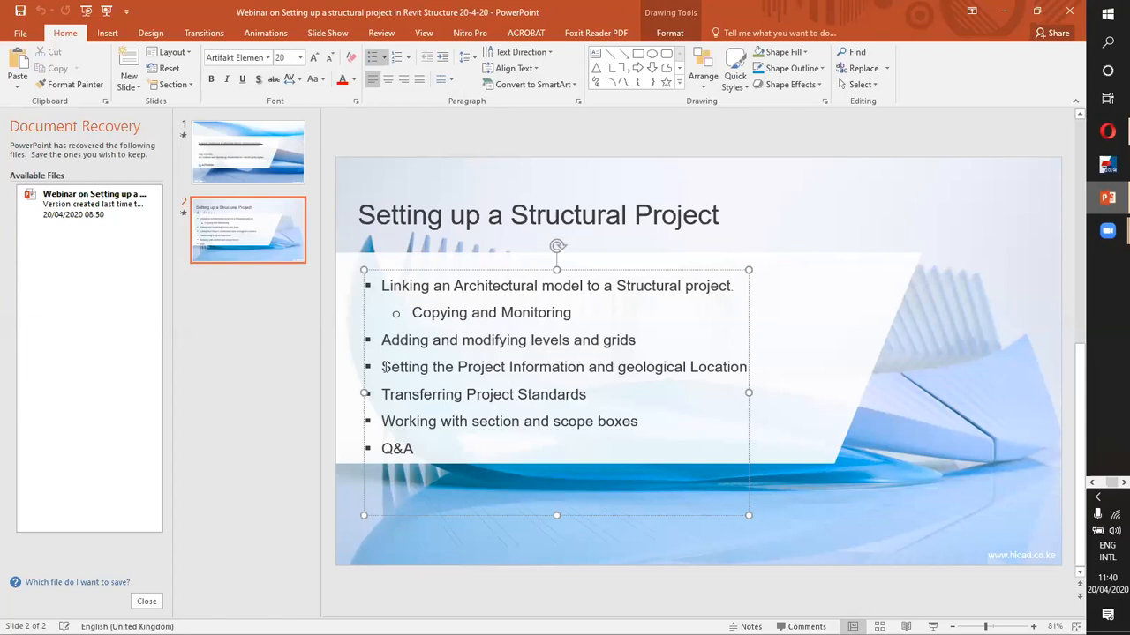
{"action": "left_click_drag", "start_coordinate": [383, 367], "coordinate": [633, 421]}
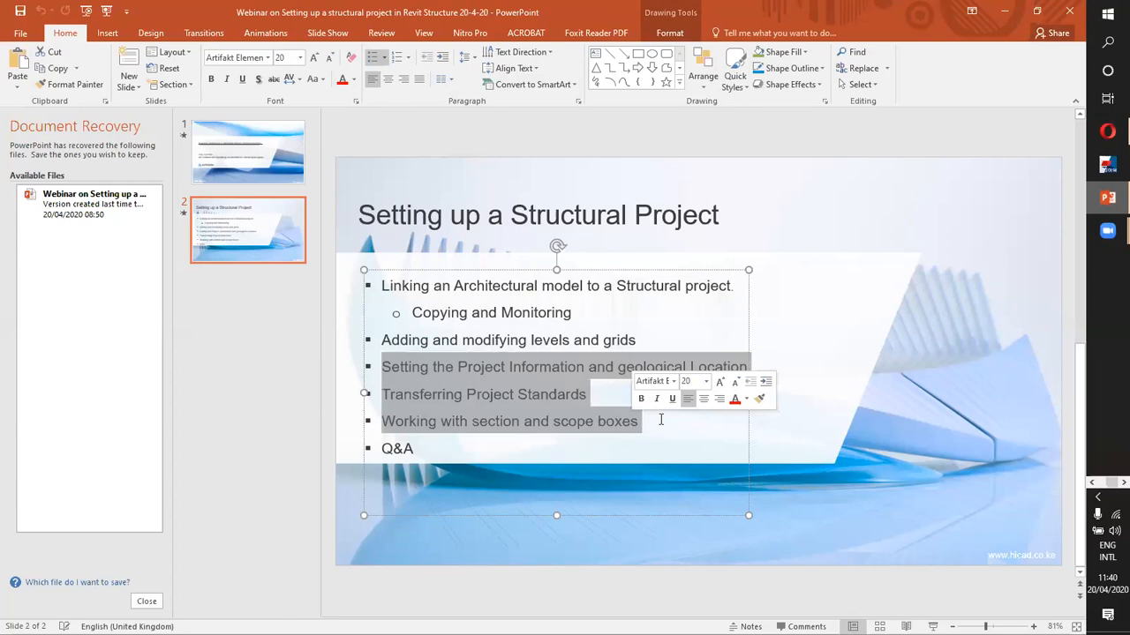
{"action": "left_click", "coordinate": [662, 425]}
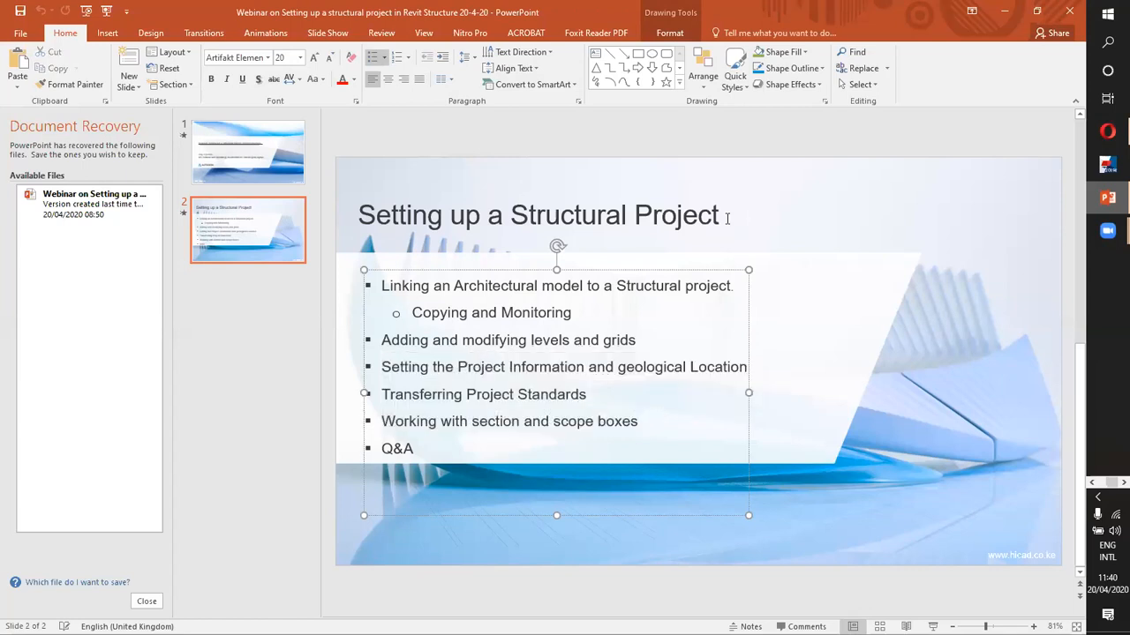
{"action": "left_click", "coordinate": [723, 213]}
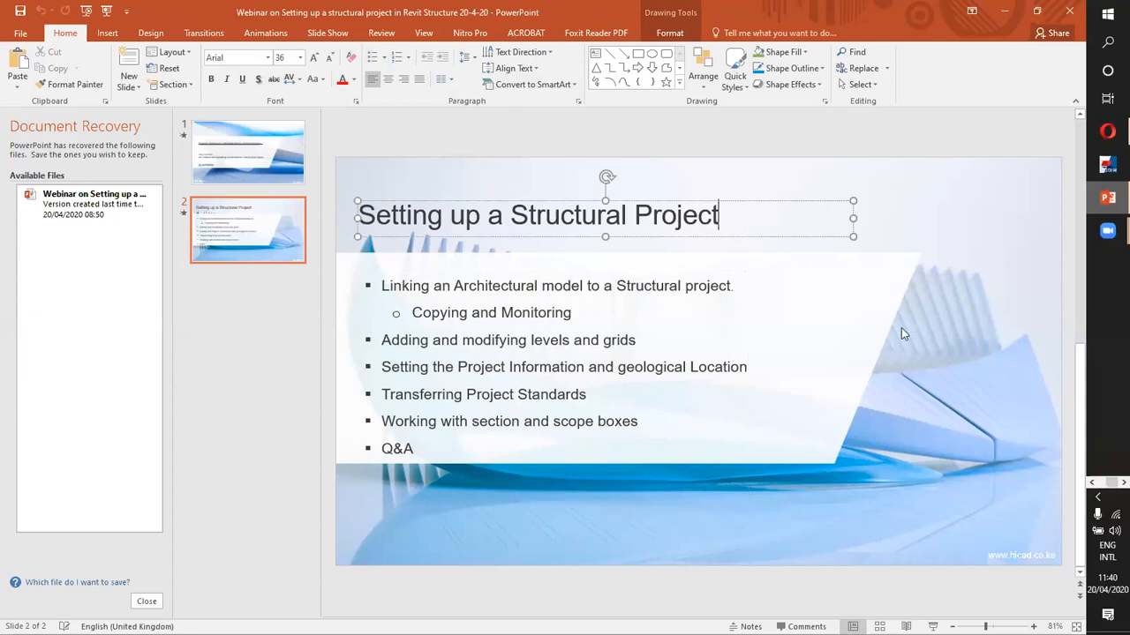
{"action": "left_click", "coordinate": [962, 307]}
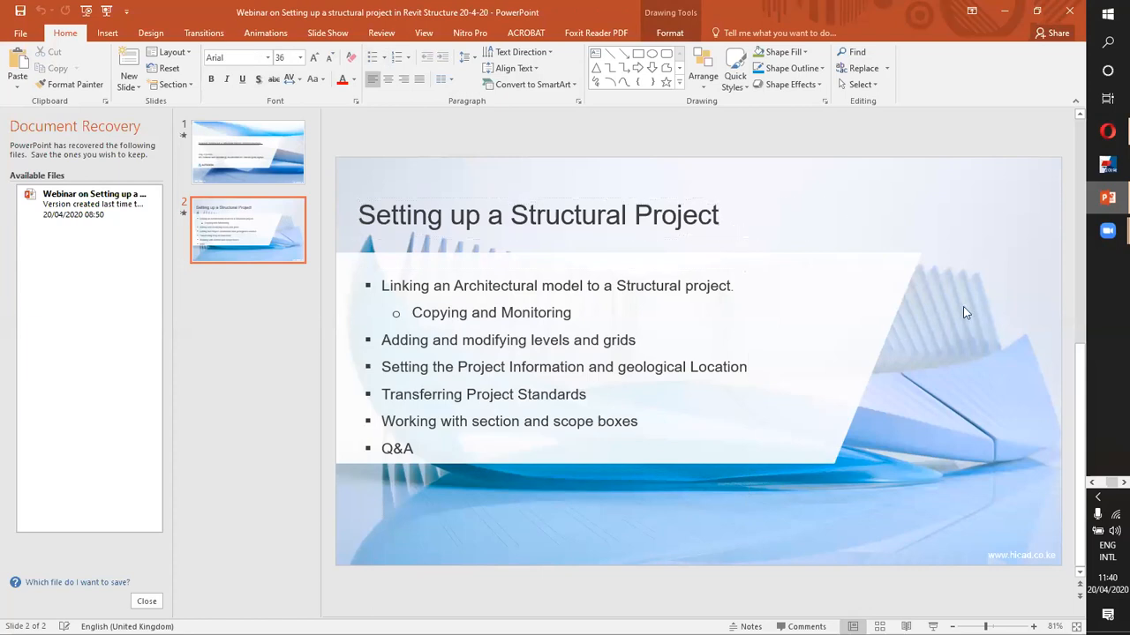
{"action": "left_click", "coordinate": [1004, 16]}
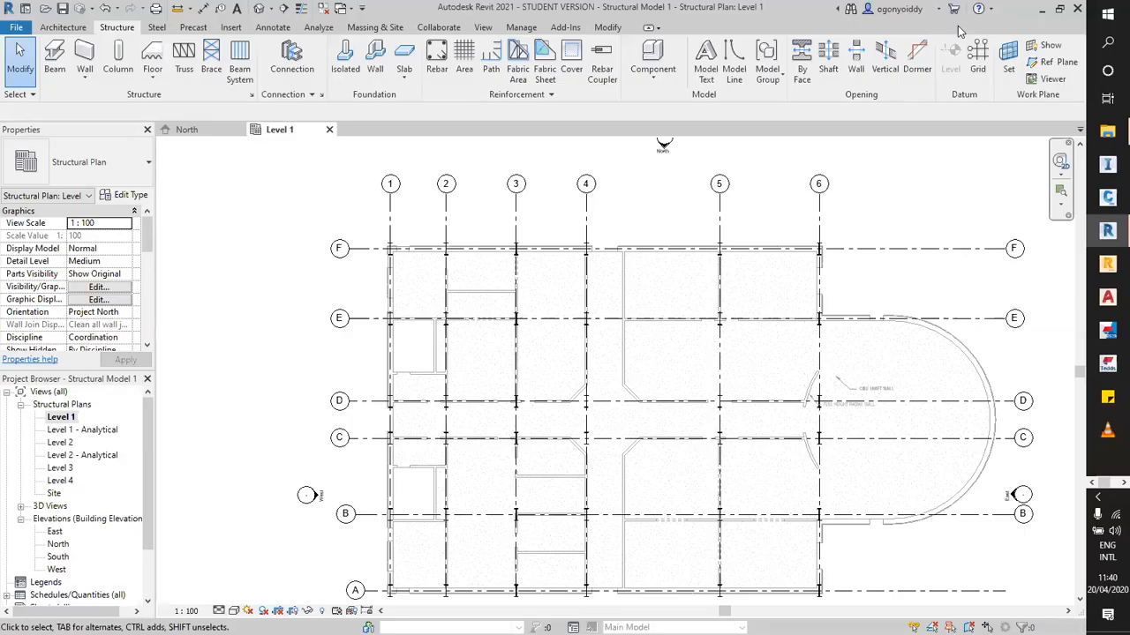
Switch to the Zoom meeting's main window.
{"action": "left_click", "coordinate": [1119, 482]}
{"action": "mouse_move", "coordinate": [1108, 233]}
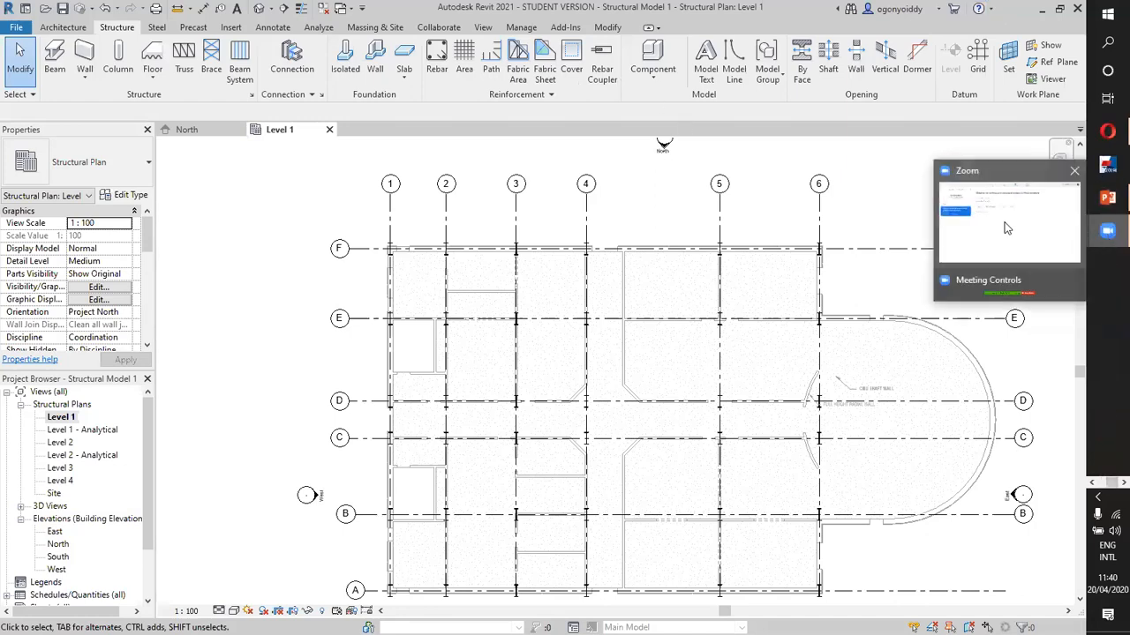
{"action": "left_click", "coordinate": [1005, 229]}
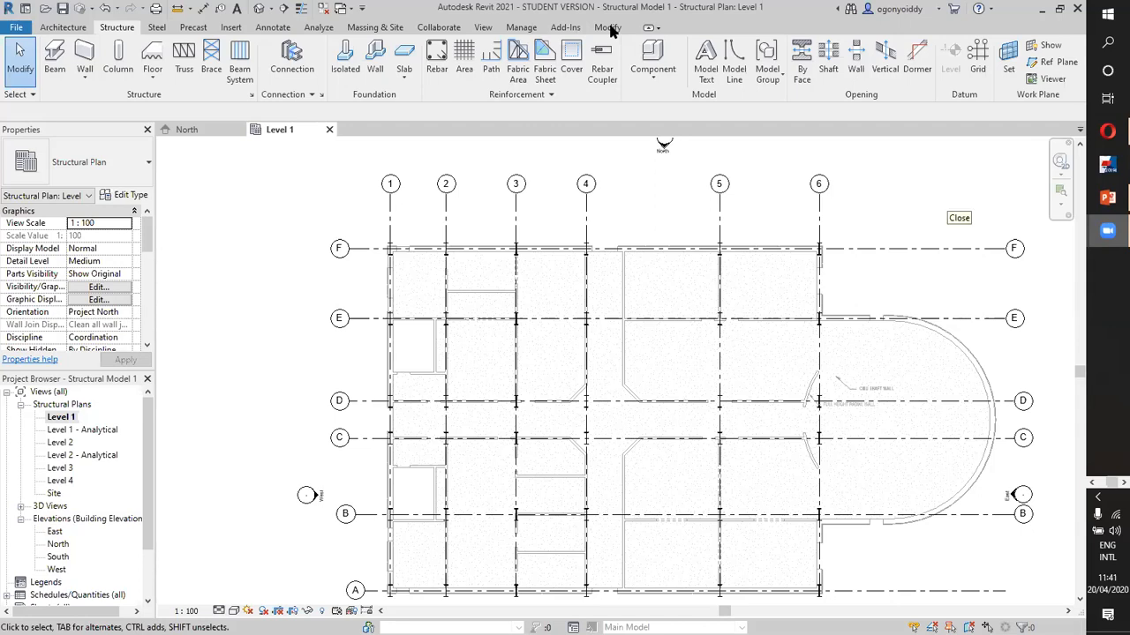
{"action": "scroll", "coordinate": [463, 183], "scroll_direction": "down", "scroll_amount": 1}
{"action": "scroll", "coordinate": [465, 252], "scroll_direction": "up", "scroll_amount": 2}
{"action": "scroll", "coordinate": [465, 251], "scroll_direction": "up", "scroll_amount": 2}
{"action": "scroll", "coordinate": [438, 247], "scroll_direction": "down", "scroll_amount": 3}
{"action": "scroll", "coordinate": [485, 193], "scroll_direction": "up", "scroll_amount": 5}
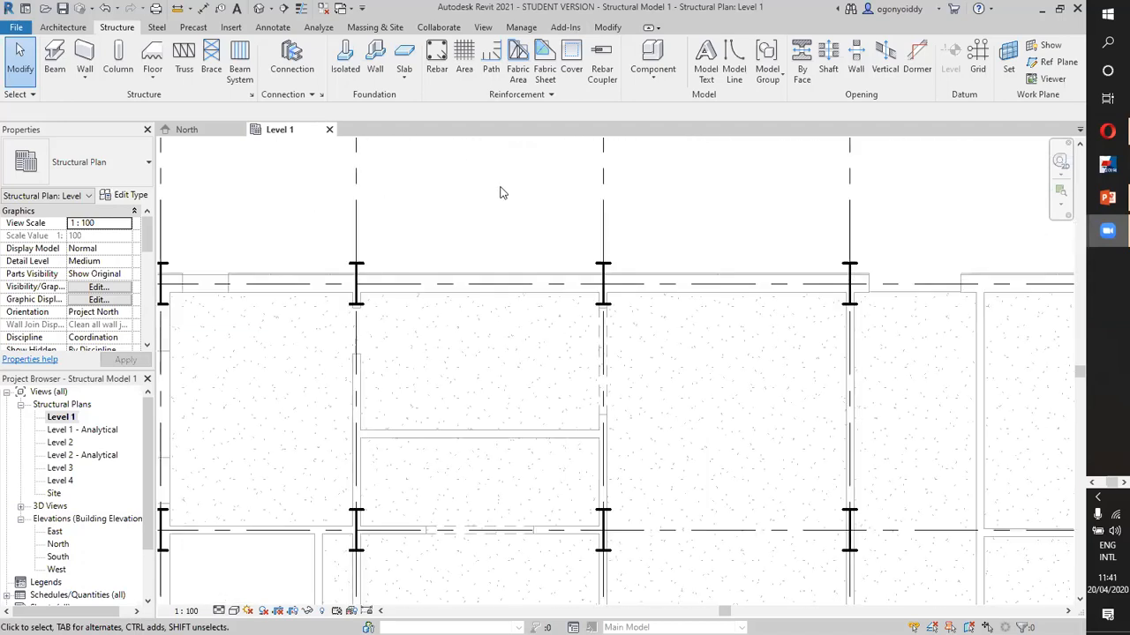
{"action": "scroll", "coordinate": [524, 202], "scroll_direction": "down", "scroll_amount": 3}
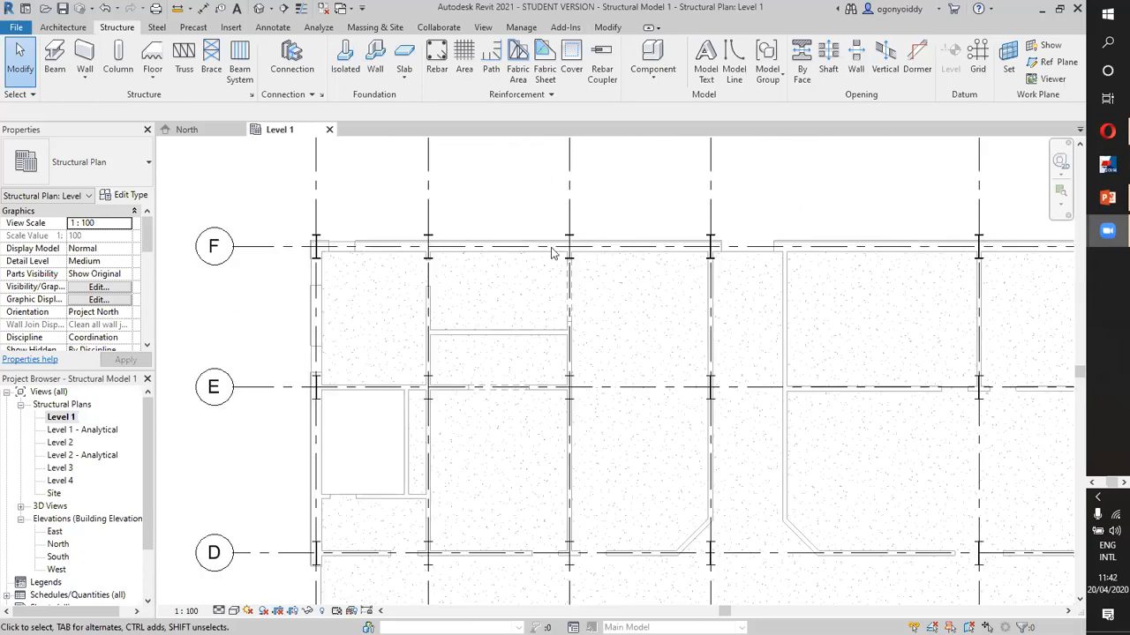
{"action": "scroll", "coordinate": [523, 210], "scroll_direction": "down", "scroll_amount": 2}
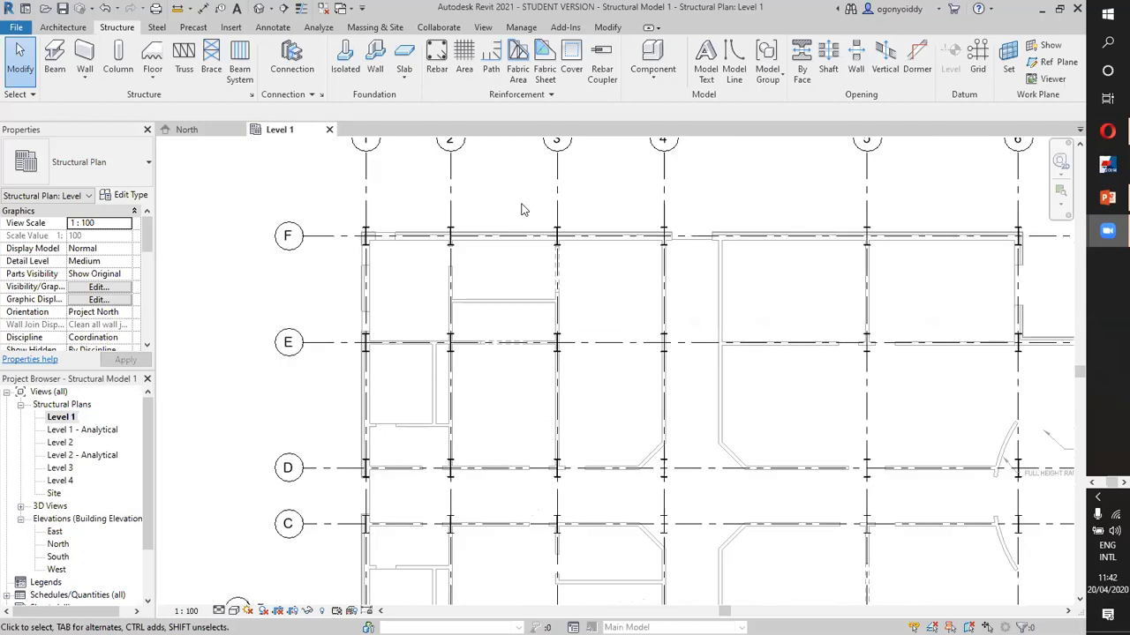
{"action": "scroll", "coordinate": [529, 203], "scroll_direction": "down", "scroll_amount": 2}
{"action": "scroll", "coordinate": [547, 322], "scroll_direction": "up", "scroll_amount": 2}
{"action": "scroll", "coordinate": [469, 303], "scroll_direction": "down", "scroll_amount": 1}
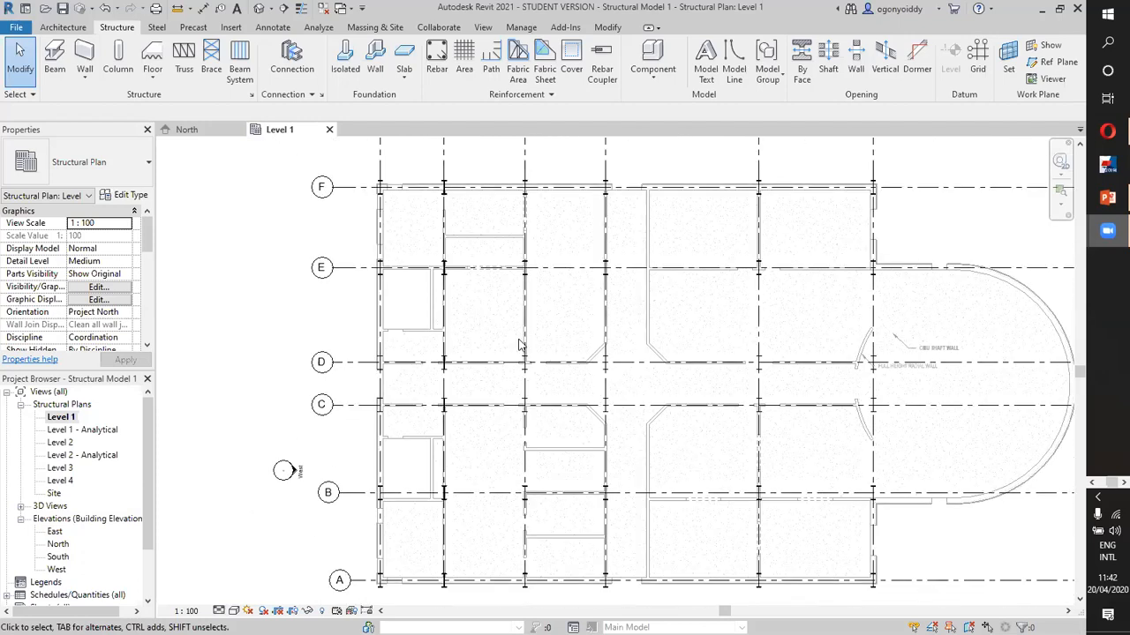
{"action": "scroll", "coordinate": [498, 313], "scroll_direction": "down", "scroll_amount": 1}
{"action": "scroll", "coordinate": [497, 303], "scroll_direction": "up", "scroll_amount": 2}
{"action": "scroll", "coordinate": [494, 247], "scroll_direction": "down", "scroll_amount": 1}
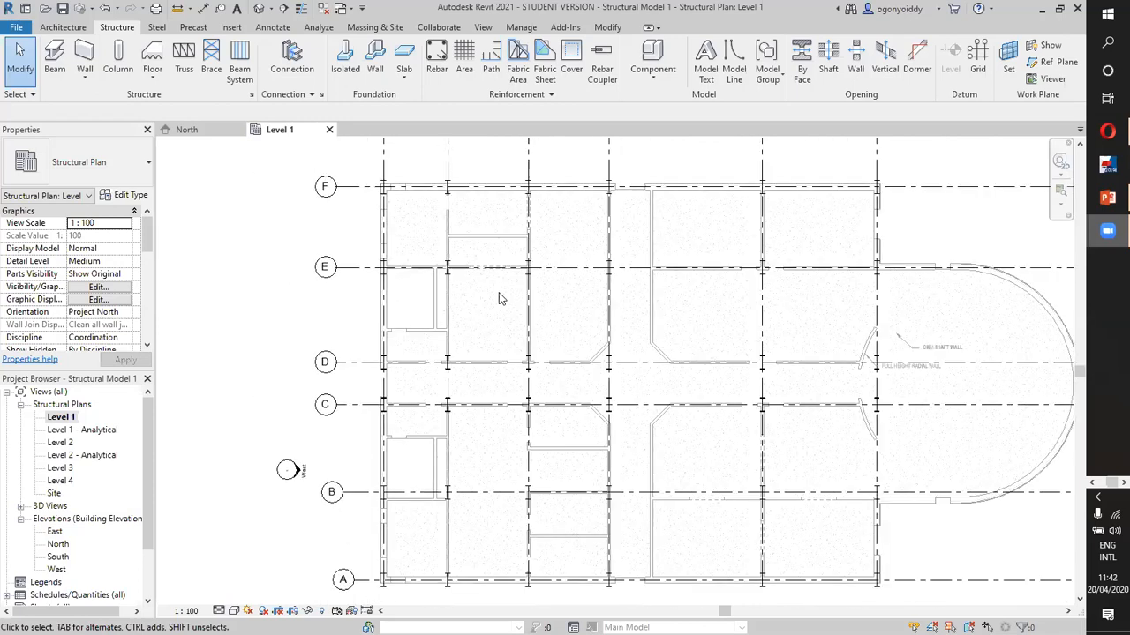
{"action": "scroll", "coordinate": [494, 300], "scroll_direction": "up", "scroll_amount": 2}
{"action": "scroll", "coordinate": [519, 300], "scroll_direction": "down", "scroll_amount": 1}
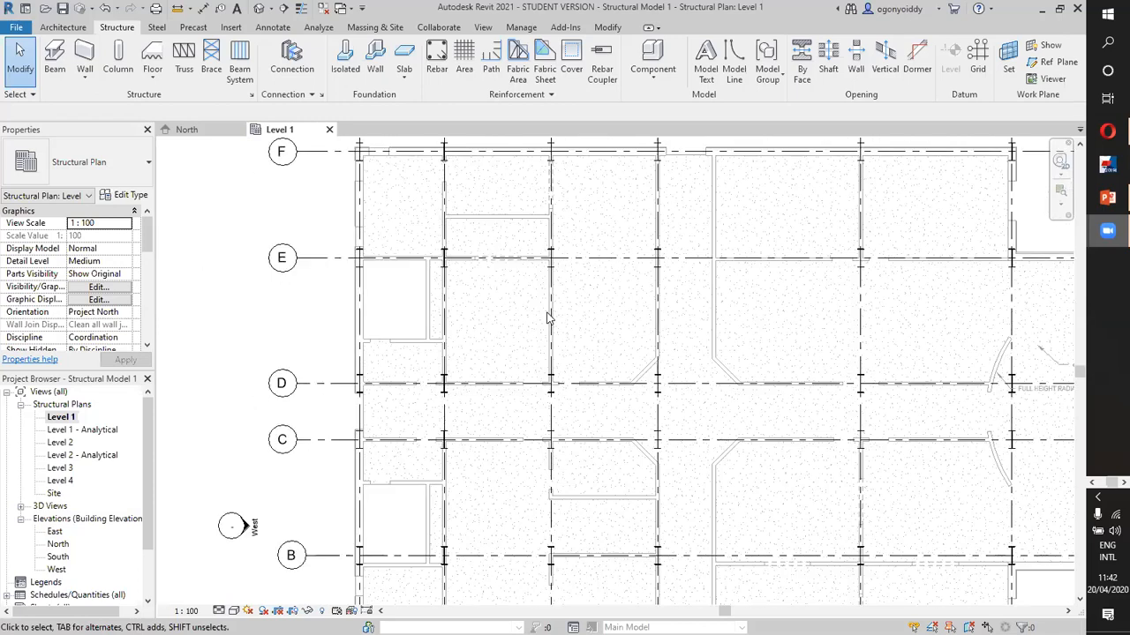
{"action": "scroll", "coordinate": [529, 291], "scroll_direction": "down", "scroll_amount": 1}
{"action": "scroll", "coordinate": [591, 304], "scroll_direction": "up", "scroll_amount": 2}
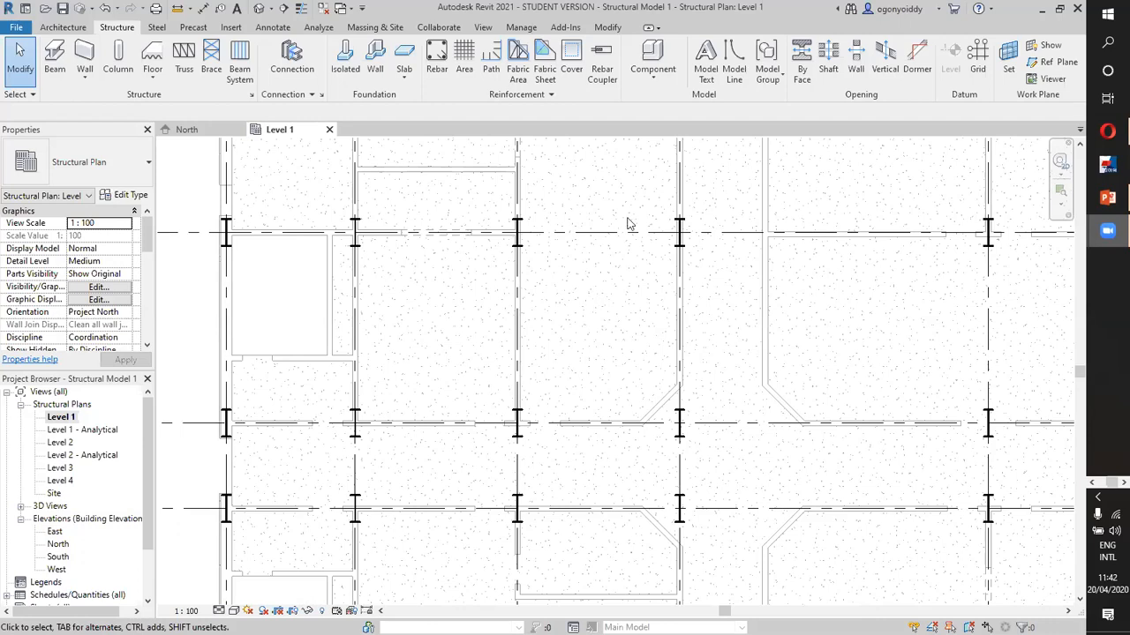
{"action": "scroll", "coordinate": [713, 306], "scroll_direction": "down", "scroll_amount": 1}
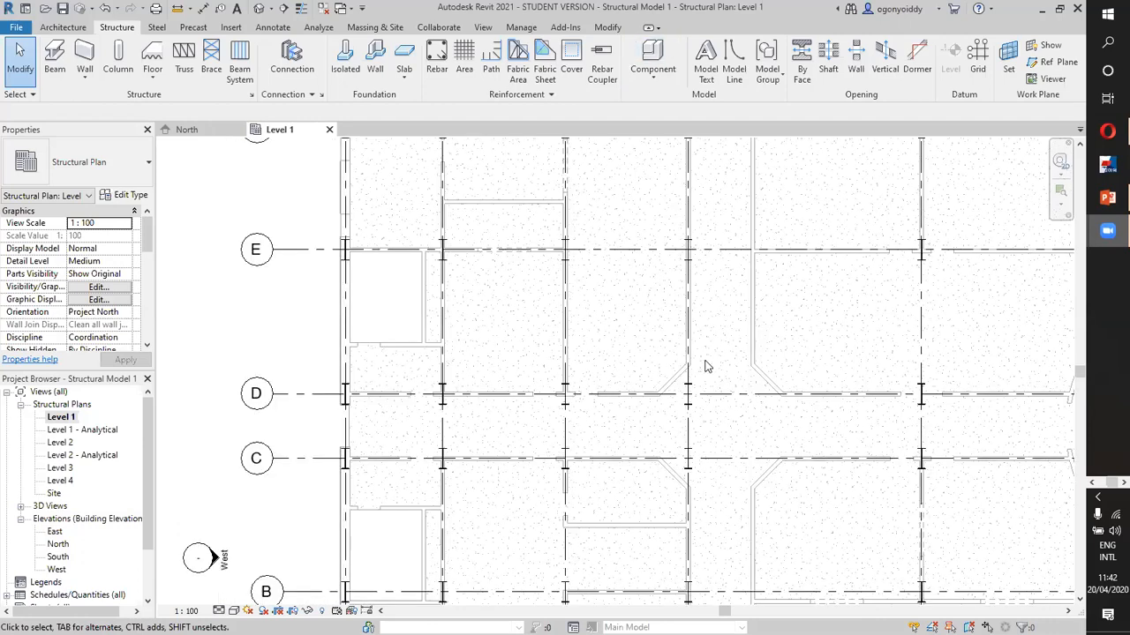
{"action": "scroll", "coordinate": [585, 332], "scroll_direction": "down", "scroll_amount": 1}
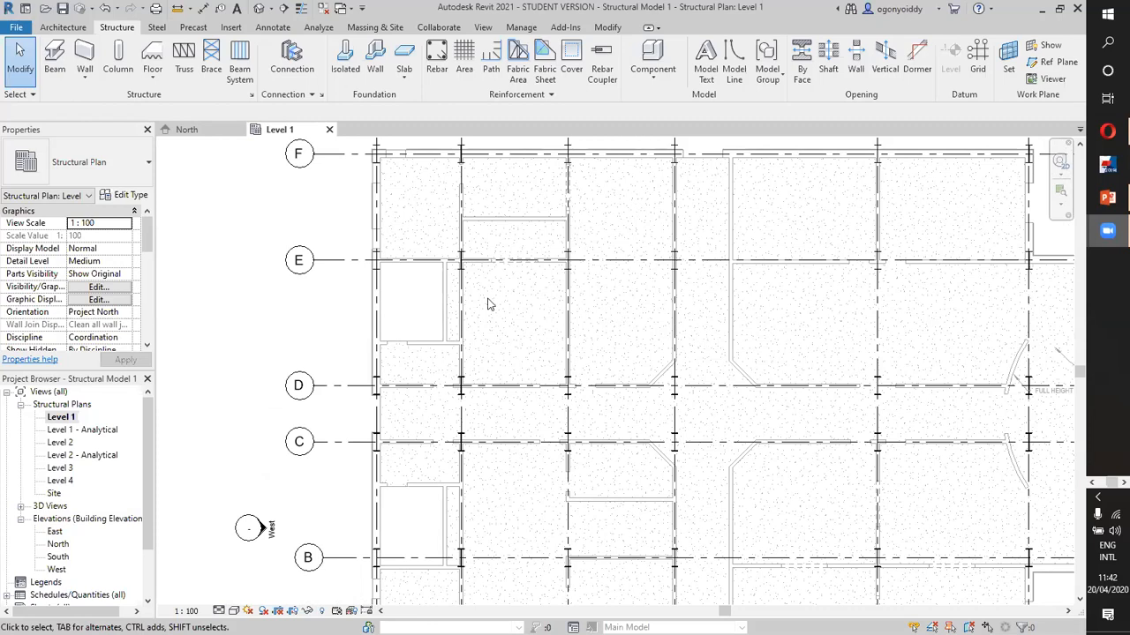
{"action": "scroll", "coordinate": [535, 312], "scroll_direction": "down", "scroll_amount": 1}
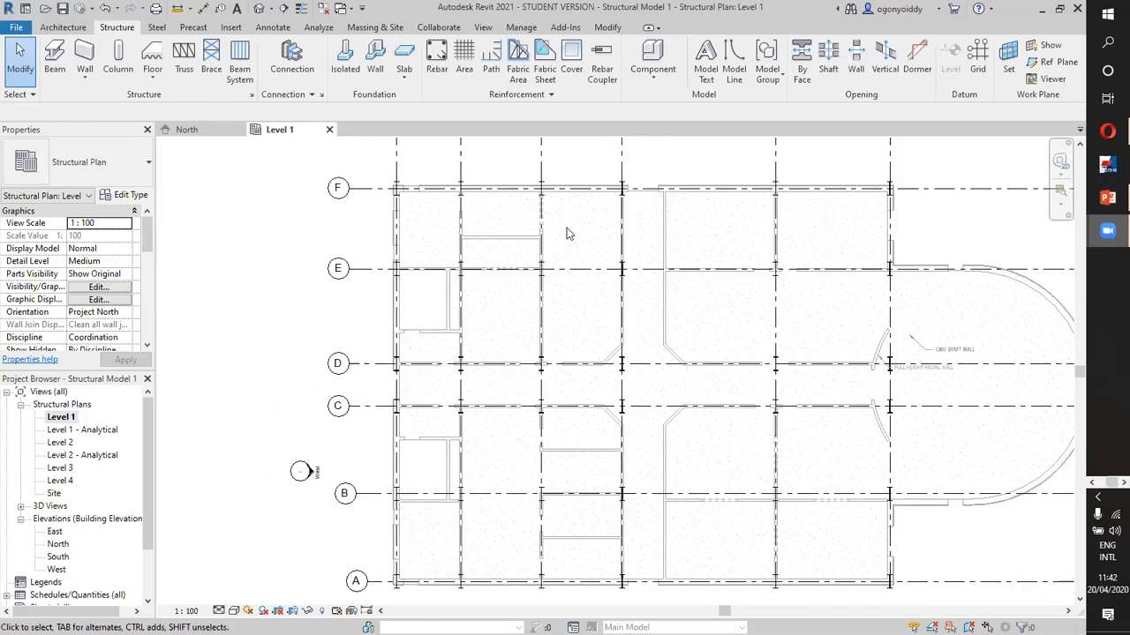